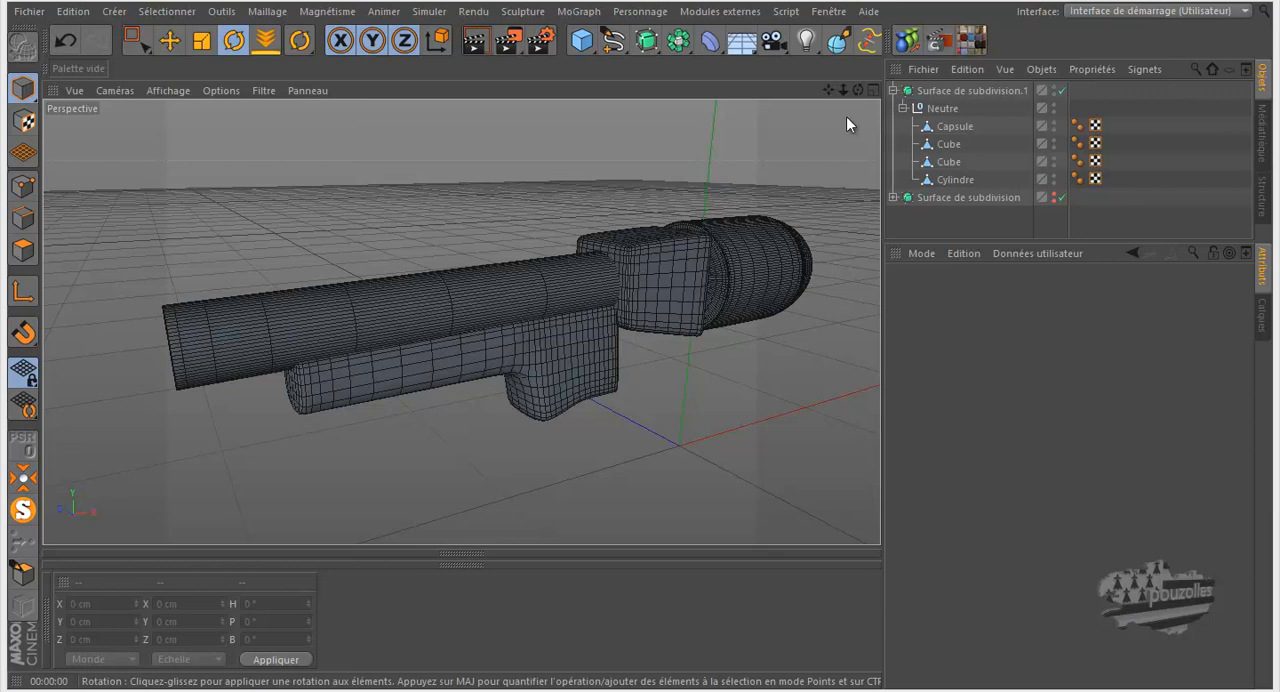
Step: Show the front view with the revolver reference full size and disable Surface de subdivision.1
middle_click(592, 294)
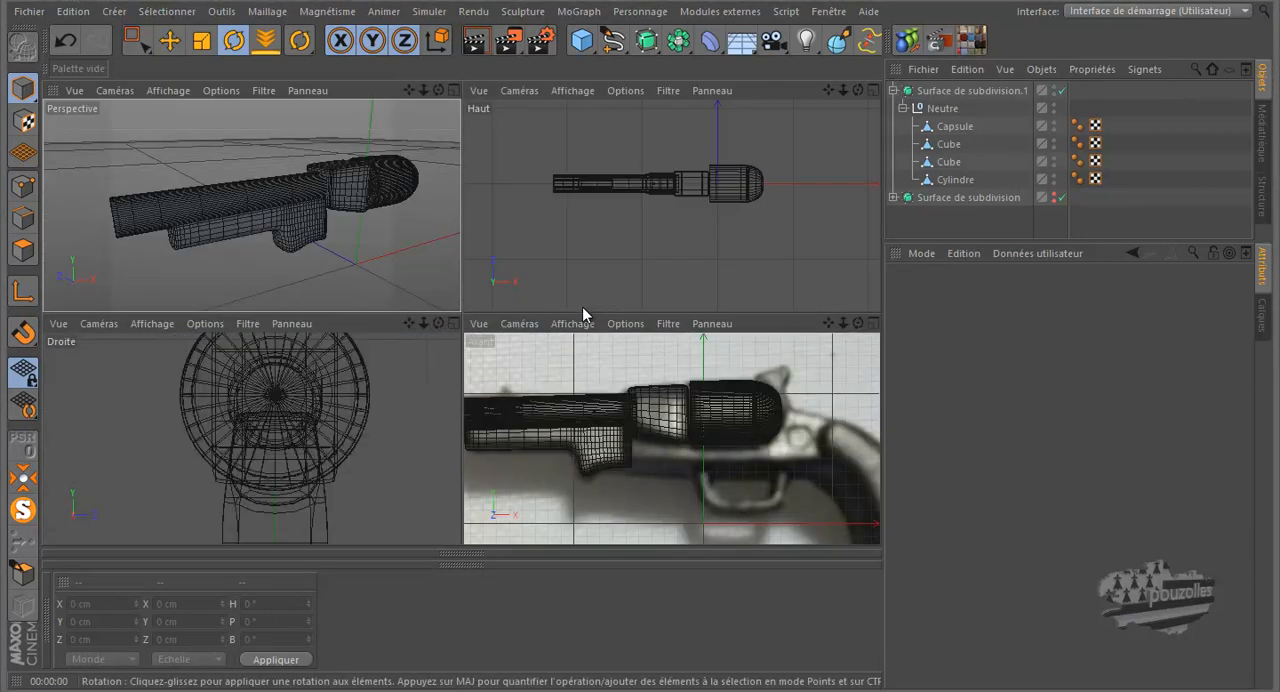
middle_click(593, 391)
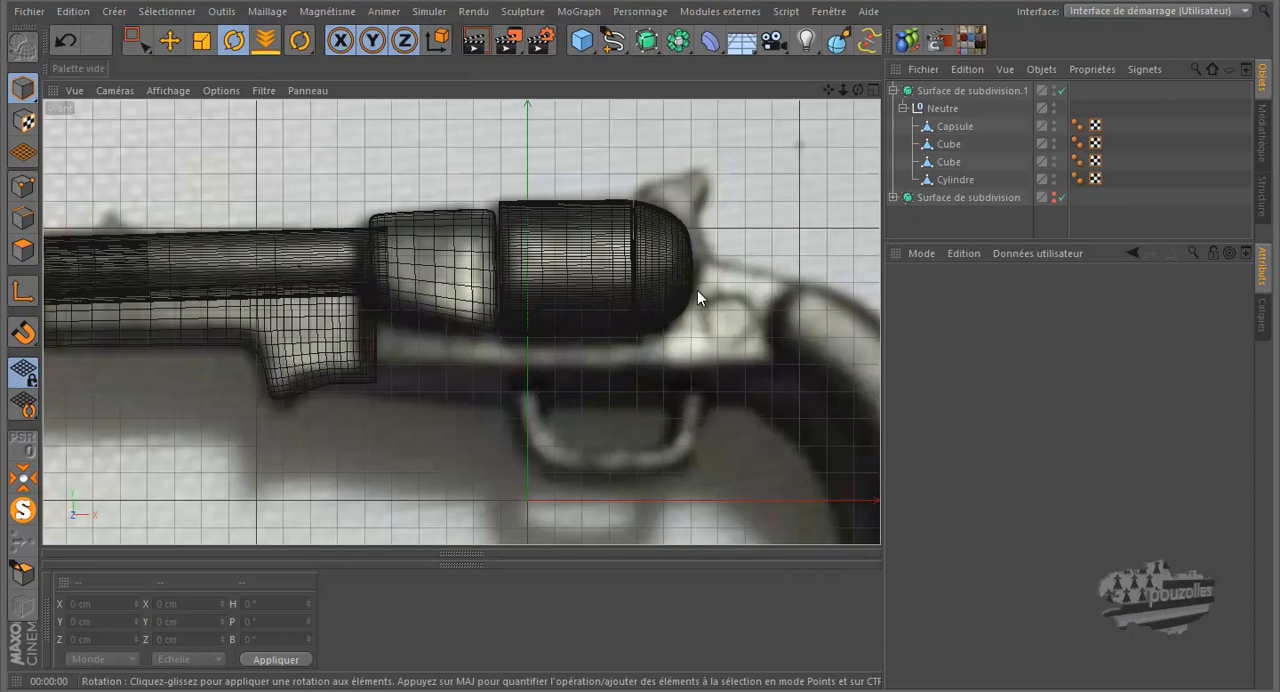
click(1062, 90)
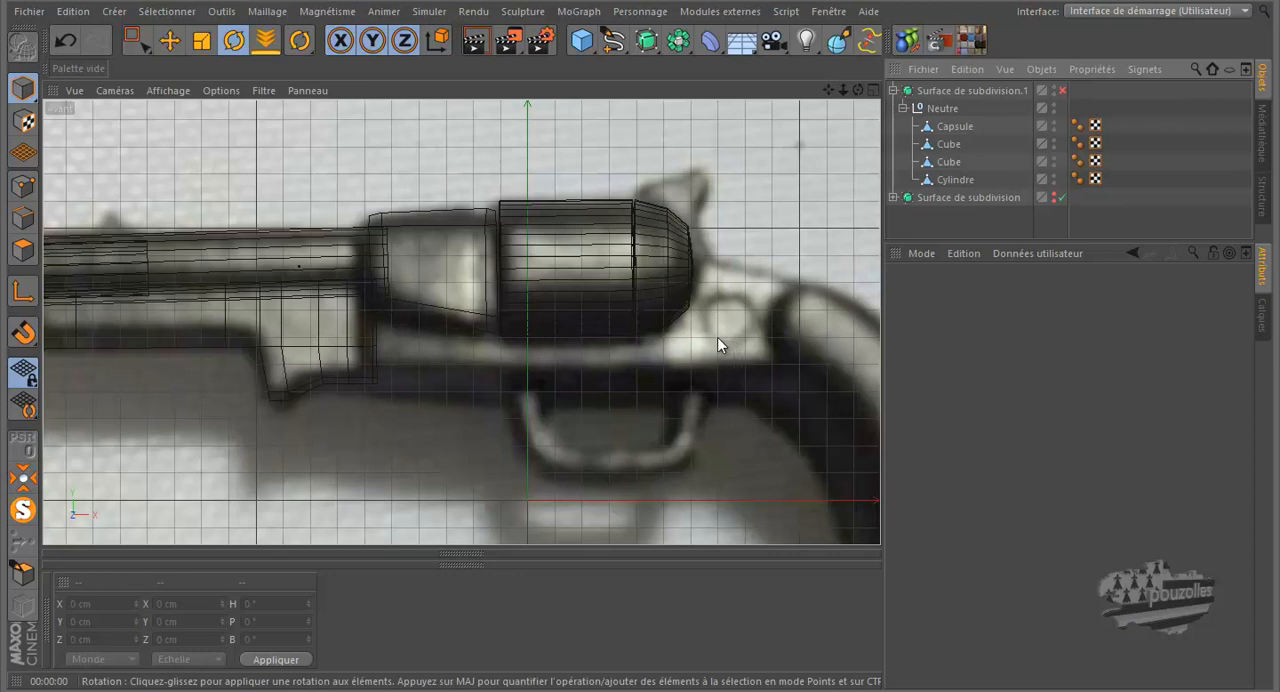
Step: Add a cube, flatten it to about 46.4 cm high, and raise it to about Y 68.2 cm over the revolver frame
click(582, 40)
scroll(568, 175, down, 1)
scroll(568, 175, down, 3)
drag(544, 210, 543, 342)
click(169, 40)
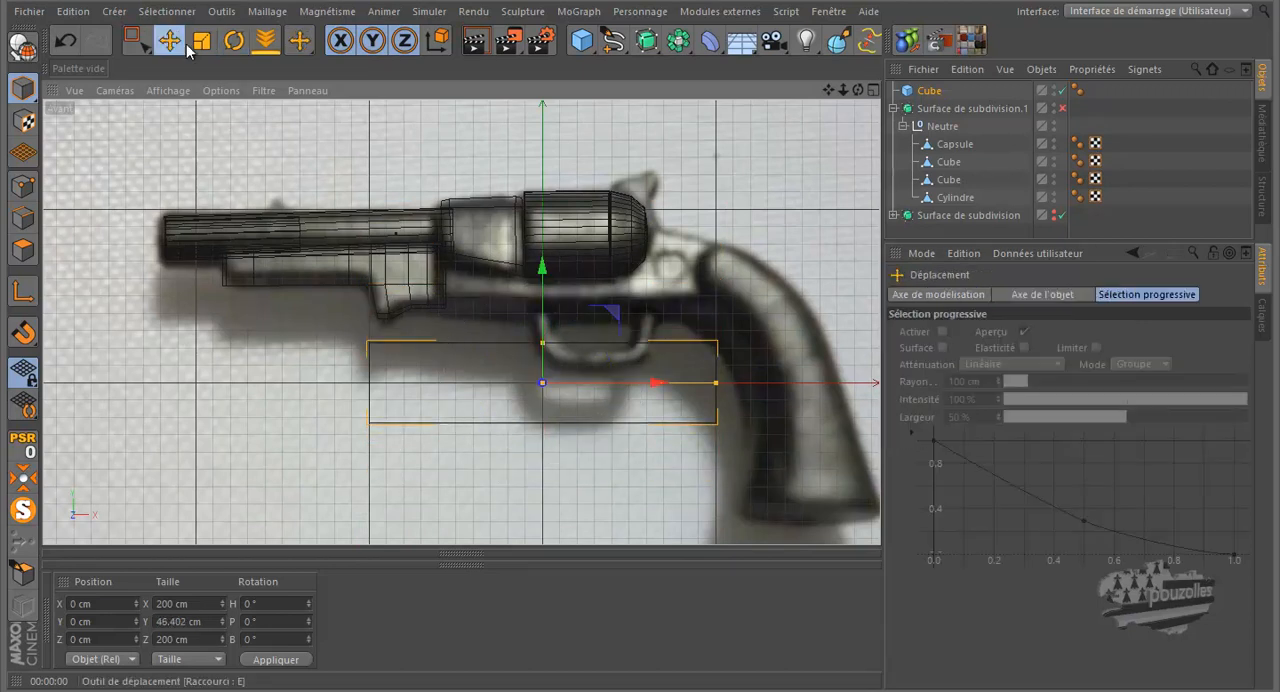
drag(539, 271, 555, 153)
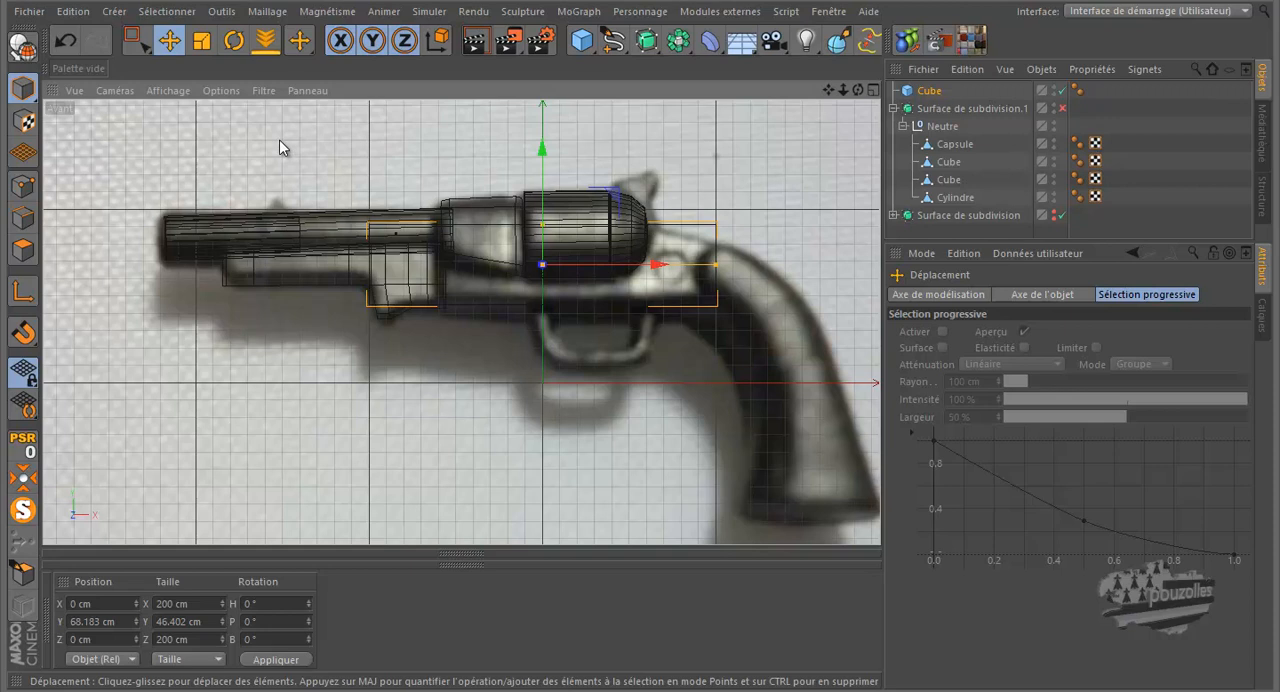
Step: Make the cube editable and lower its upper points to about Y 11.8 cm in object coordinates
click(23, 46)
click(141, 48)
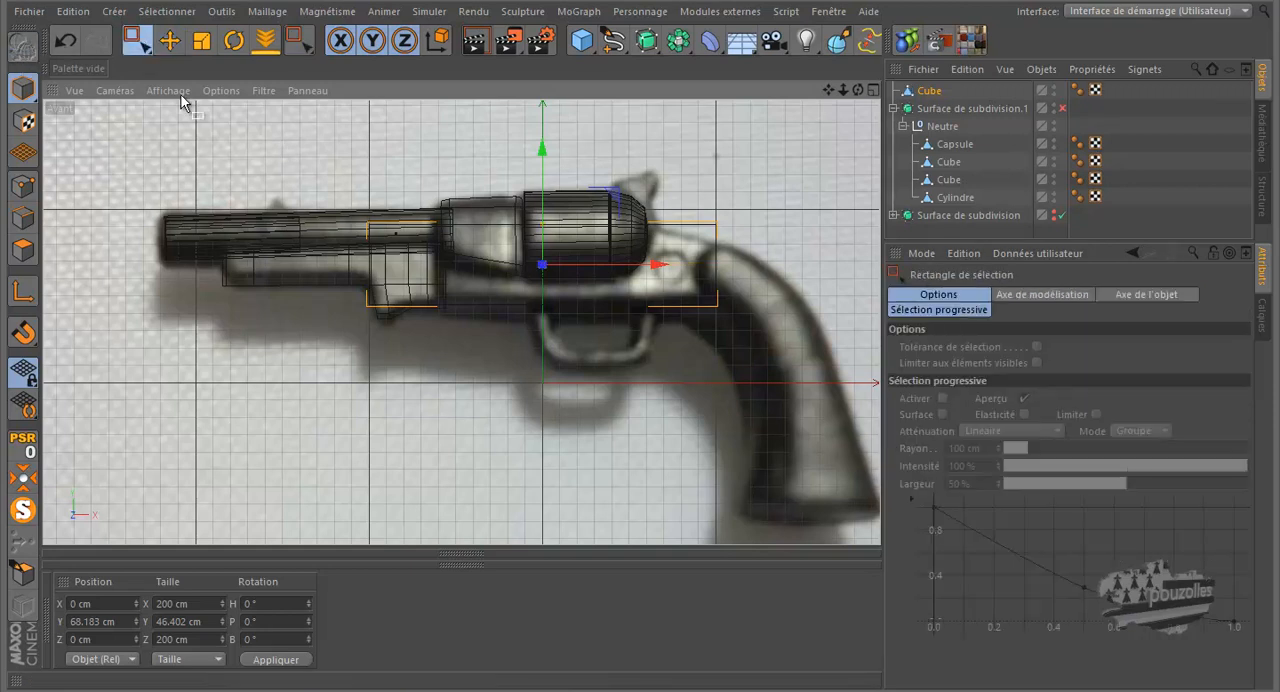
scroll(440, 260, up, 5)
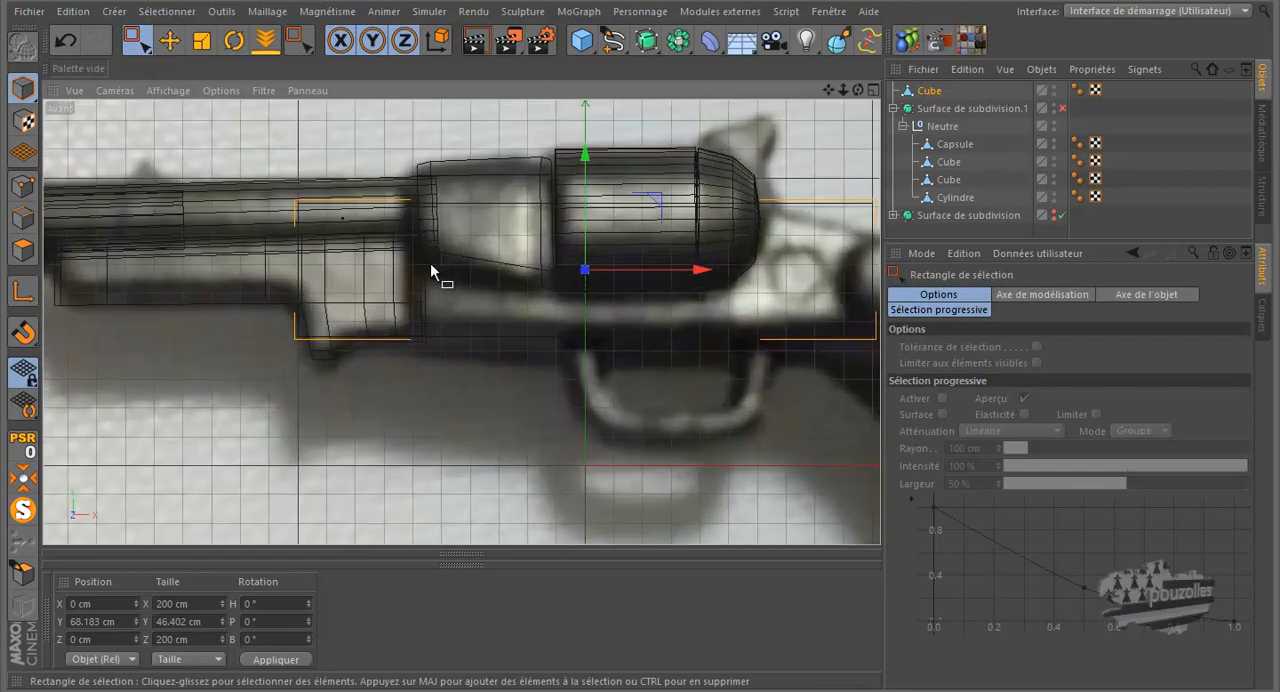
click(23, 186)
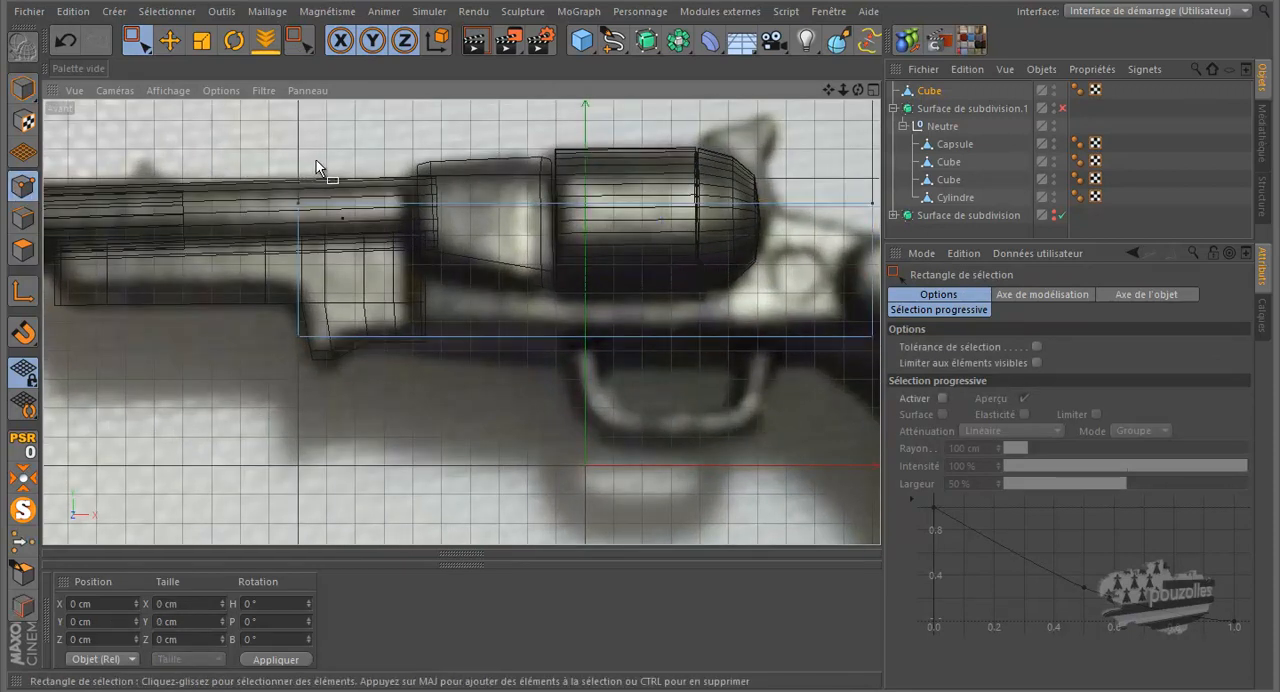
drag(228, 173, 878, 242)
drag(586, 114, 585, 147)
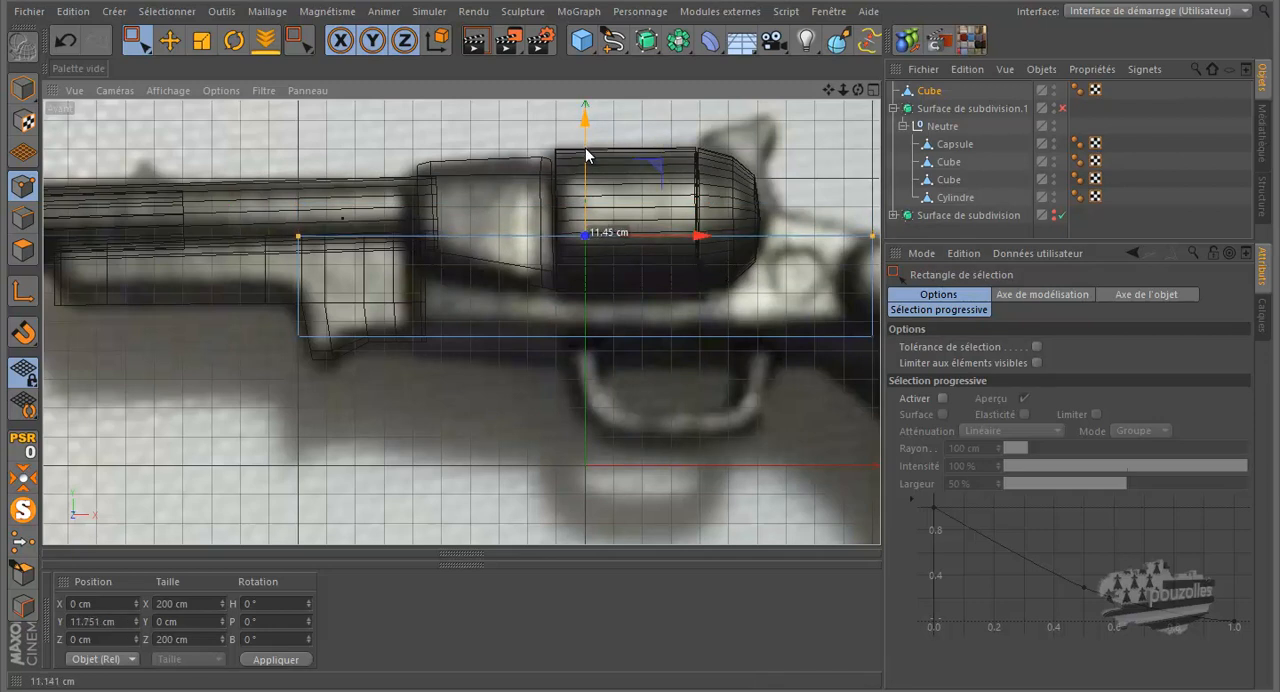
Step: In the top view, select all the cube's points and scale them along Z to a width of about 25.6 cm
middle_click(262, 275)
middle_click(278, 268)
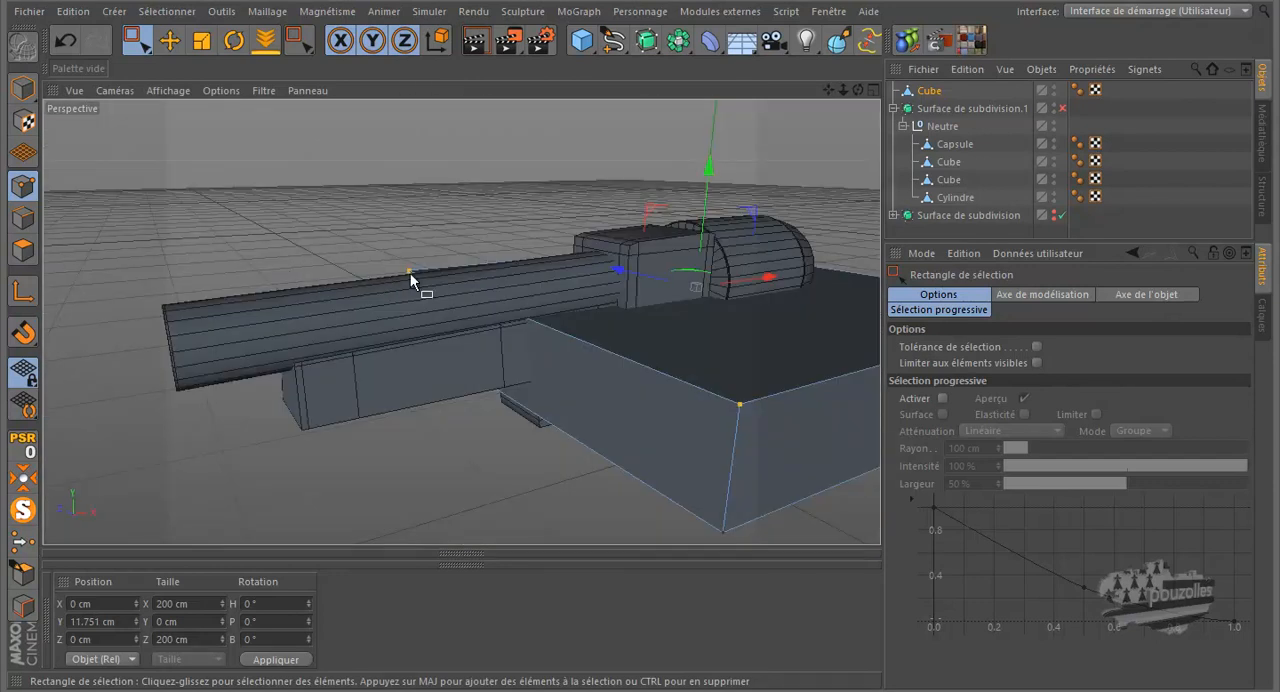
scroll(607, 342, up, 5)
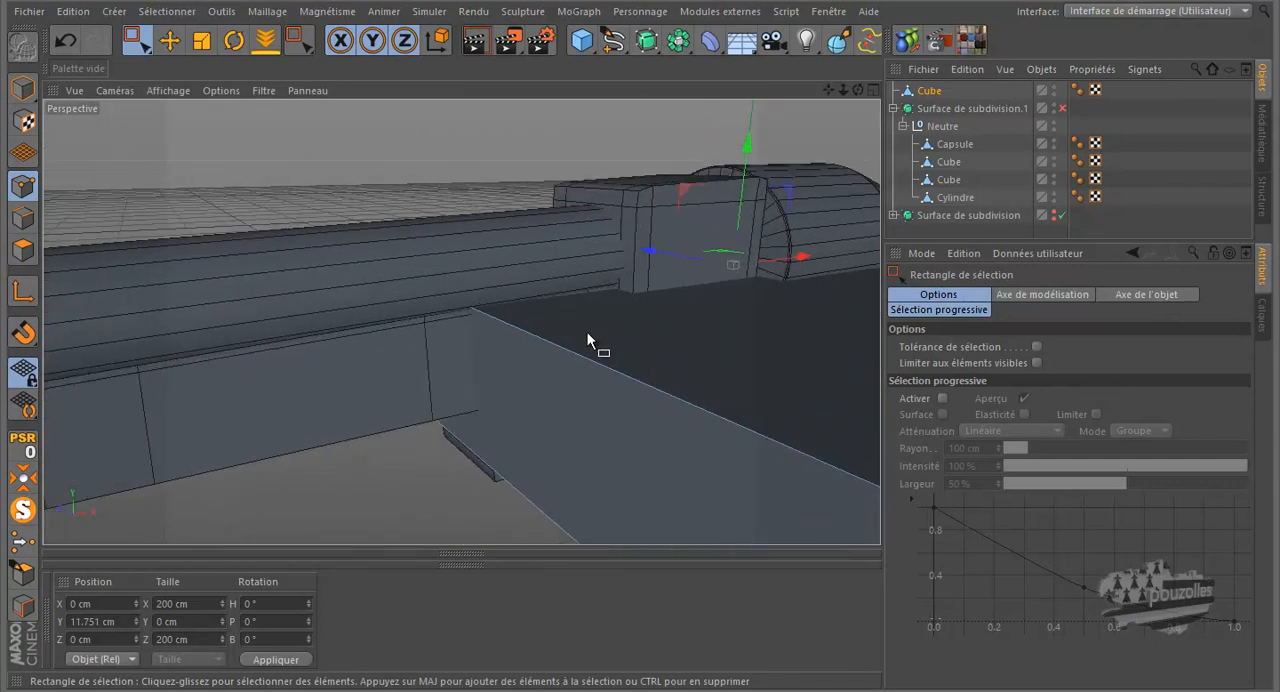
middle_click(497, 320)
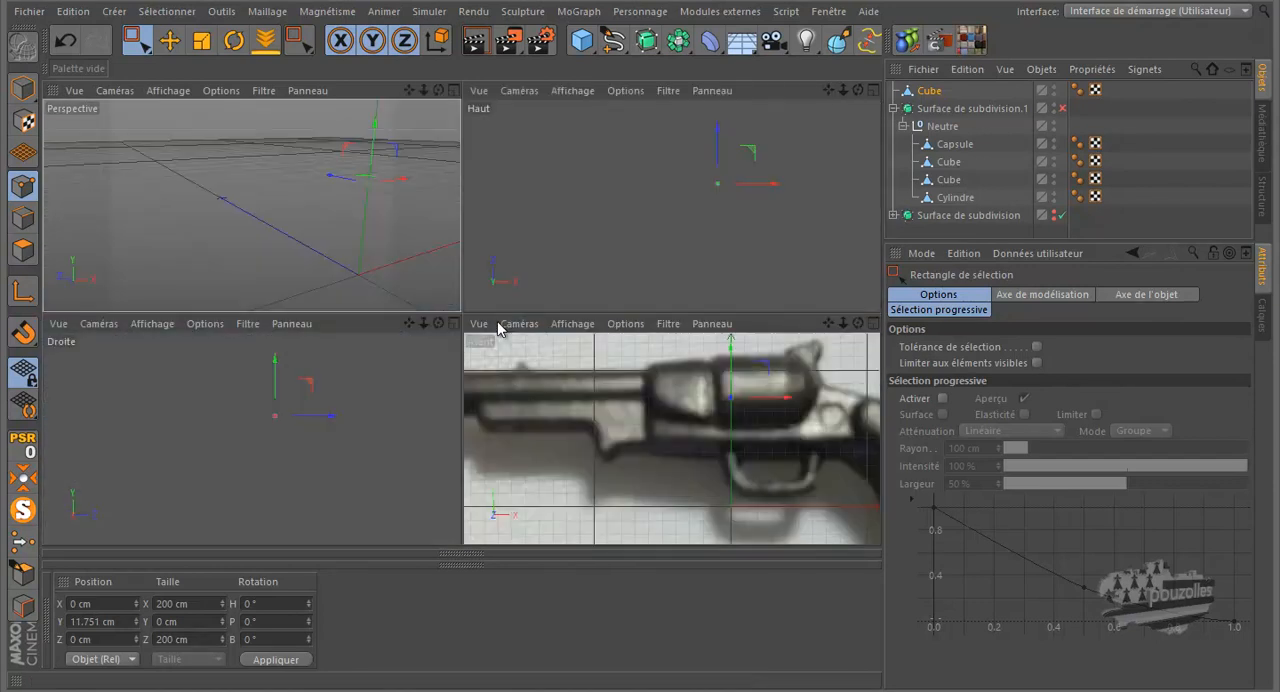
middle_click(548, 240)
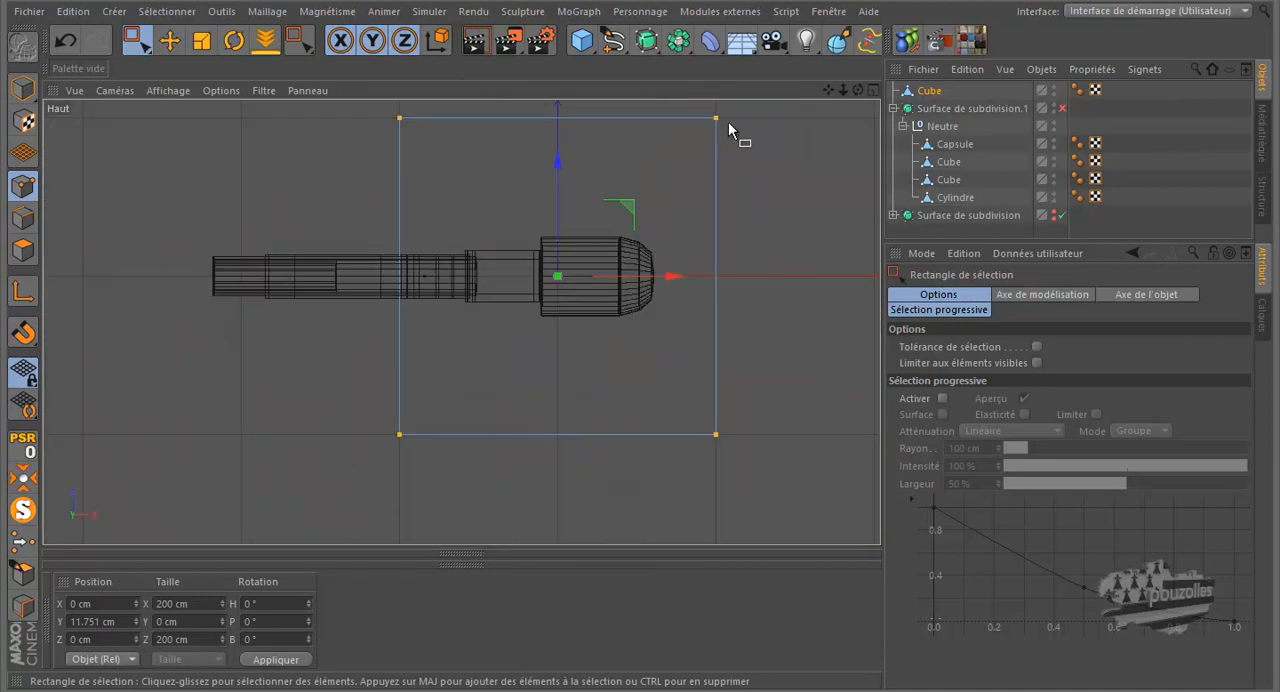
drag(755, 105, 720, 504)
drag(791, 110, 306, 476)
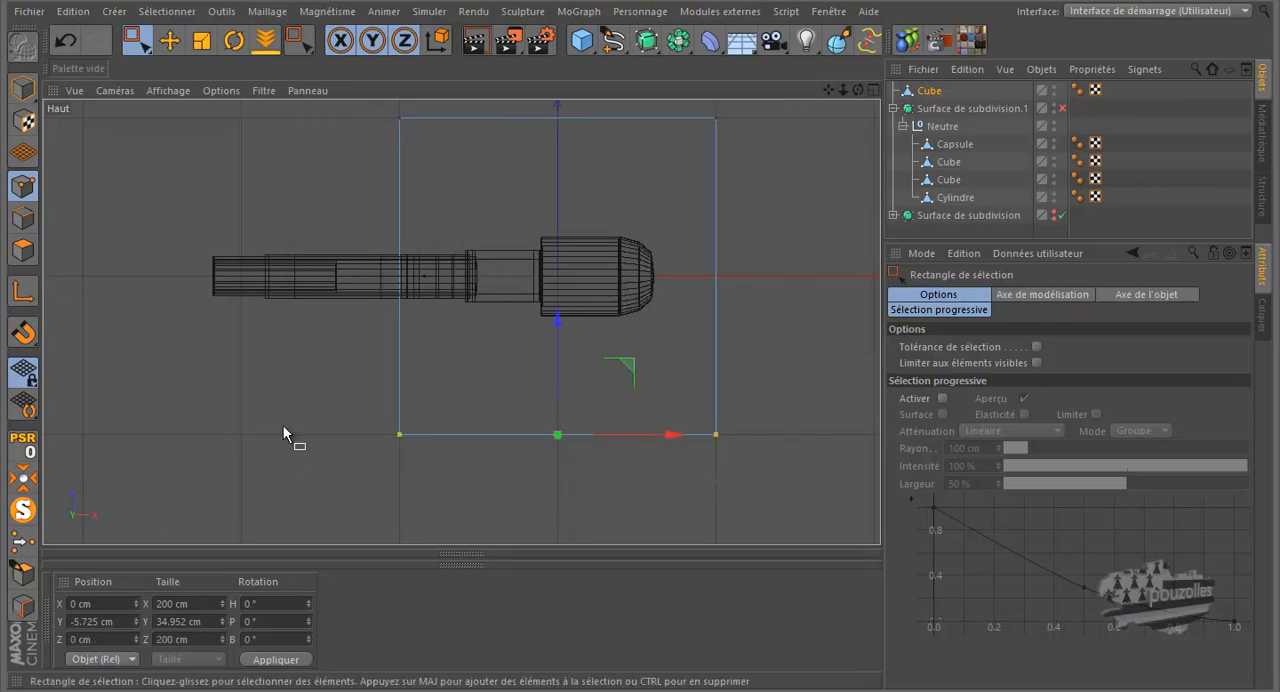
click(205, 41)
drag(557, 158, 563, 265)
scroll(475, 292, up, 5)
scroll(475, 290, up, 2)
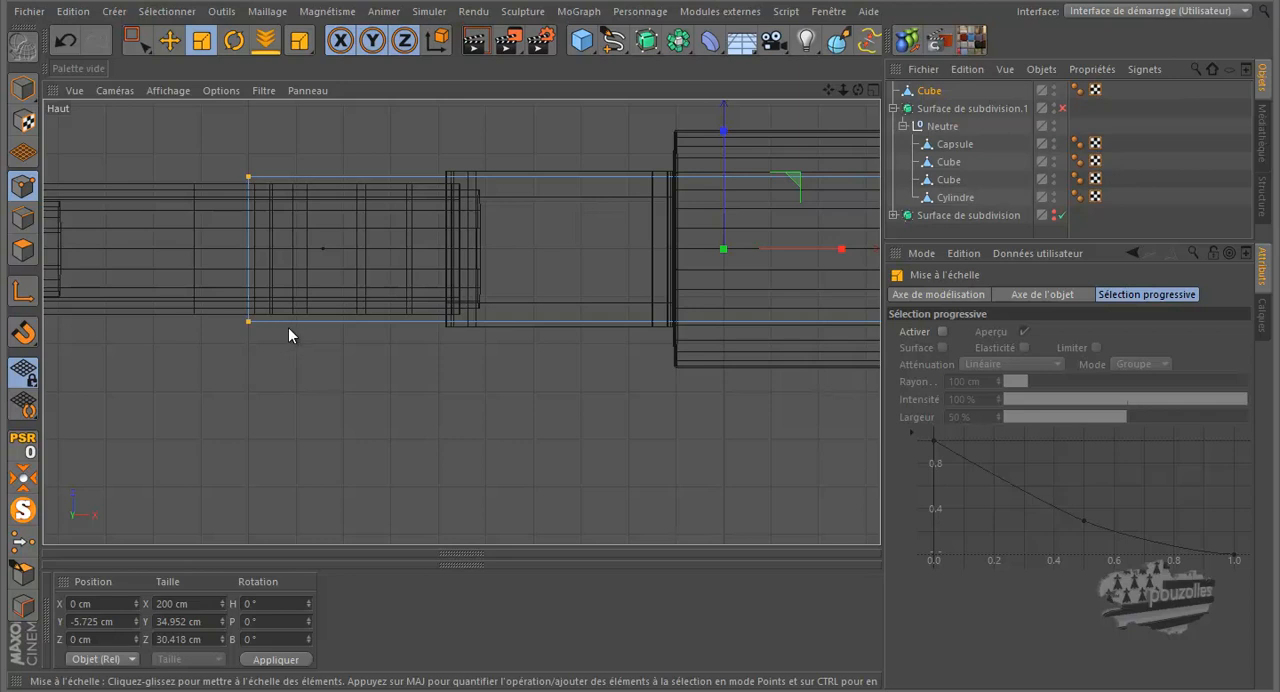
drag(725, 131, 724, 152)
Step: Examine from the perspective view how the narrowed cube fits beneath the barrel and cylinder
middle_click(233, 244)
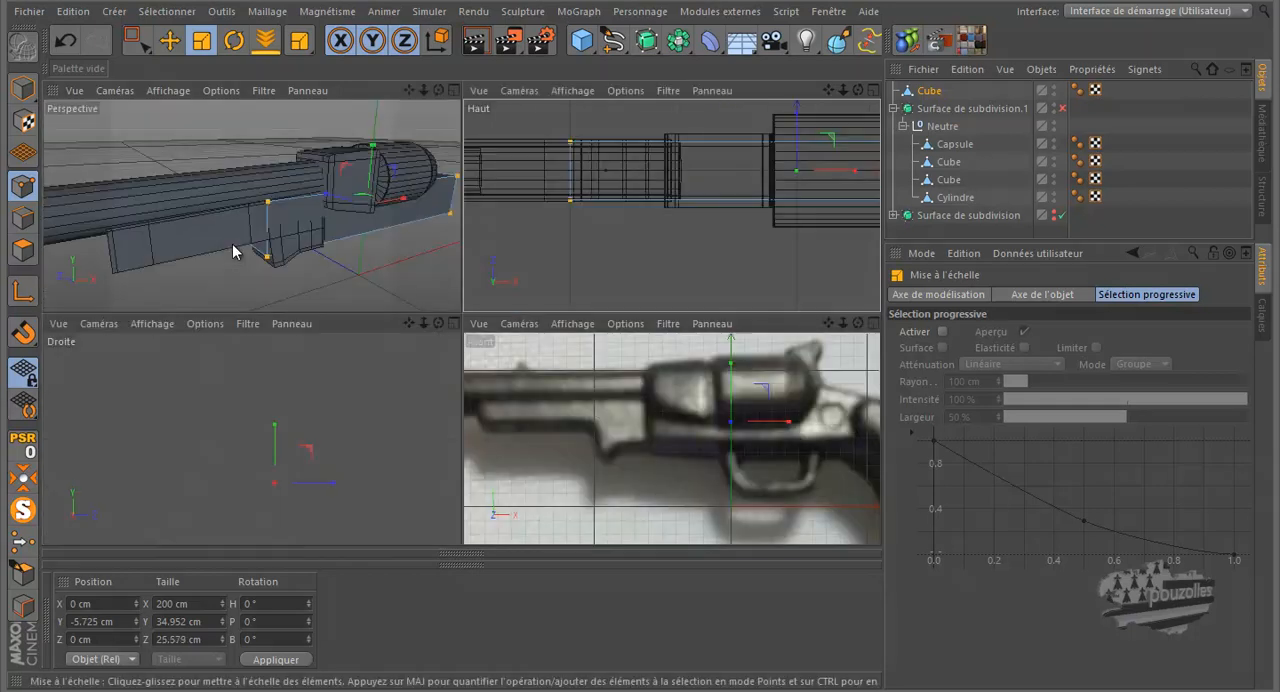
middle_click(309, 247)
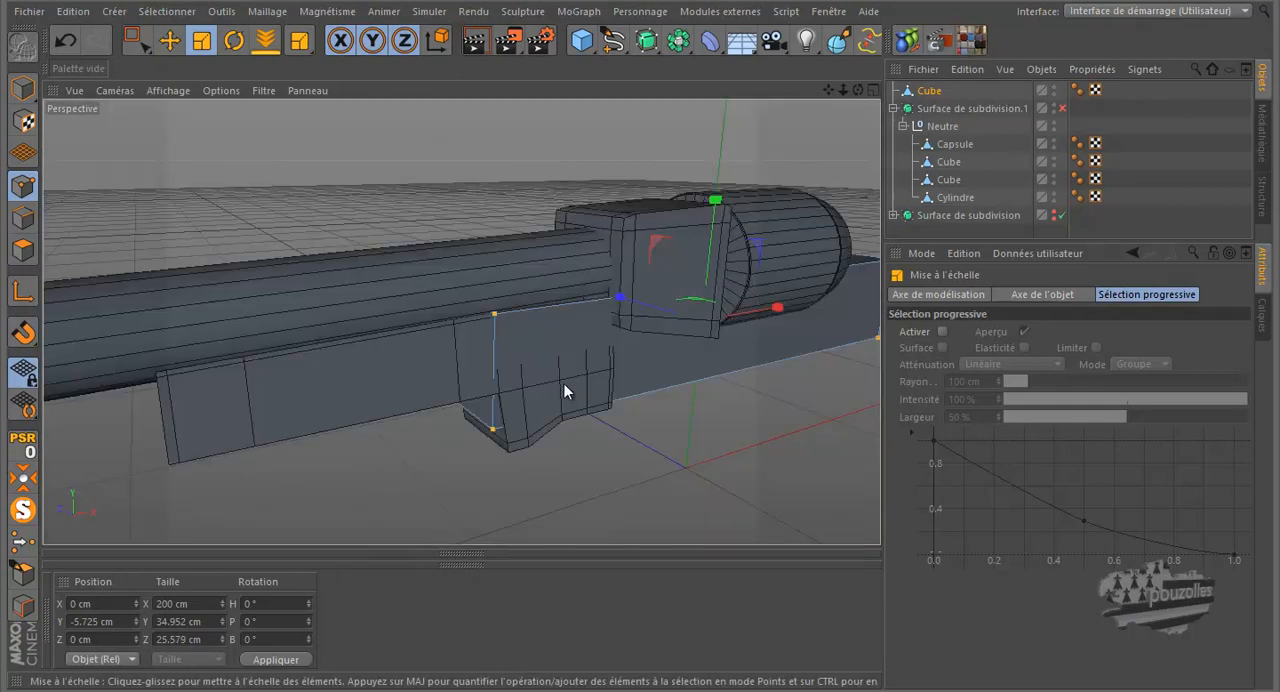
scroll(564, 388, up, 2)
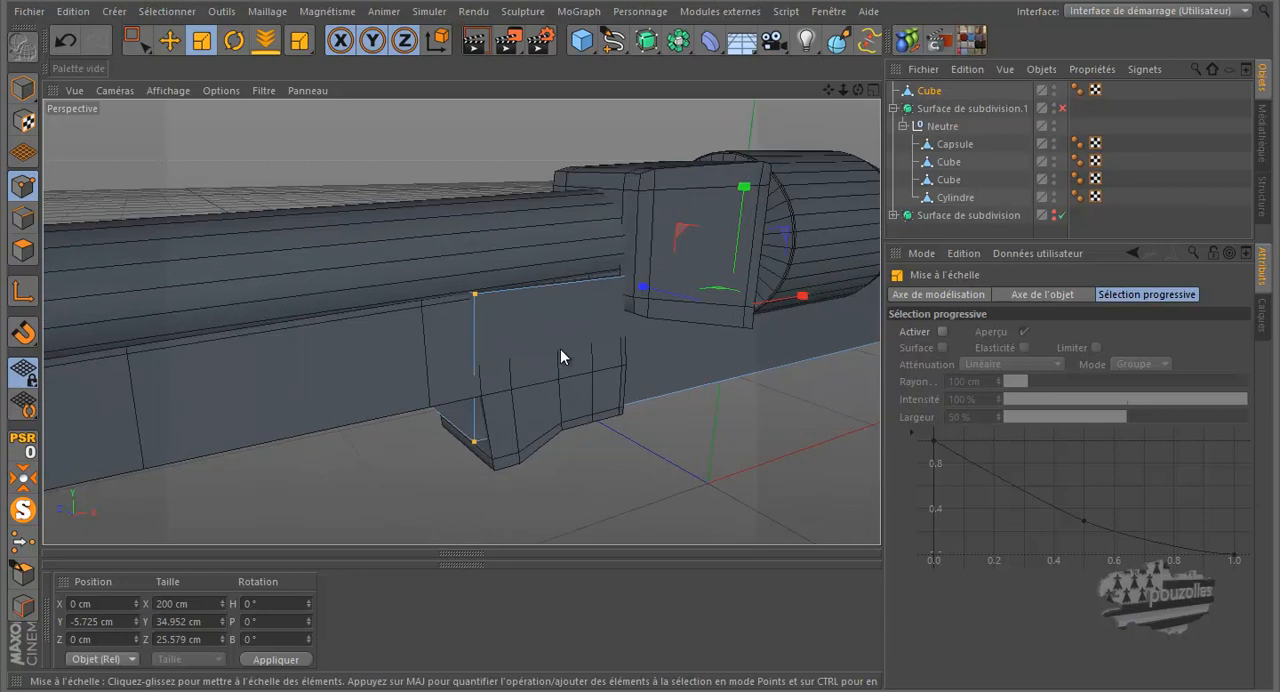
drag(858, 92, 630, 317)
middle_click(502, 475)
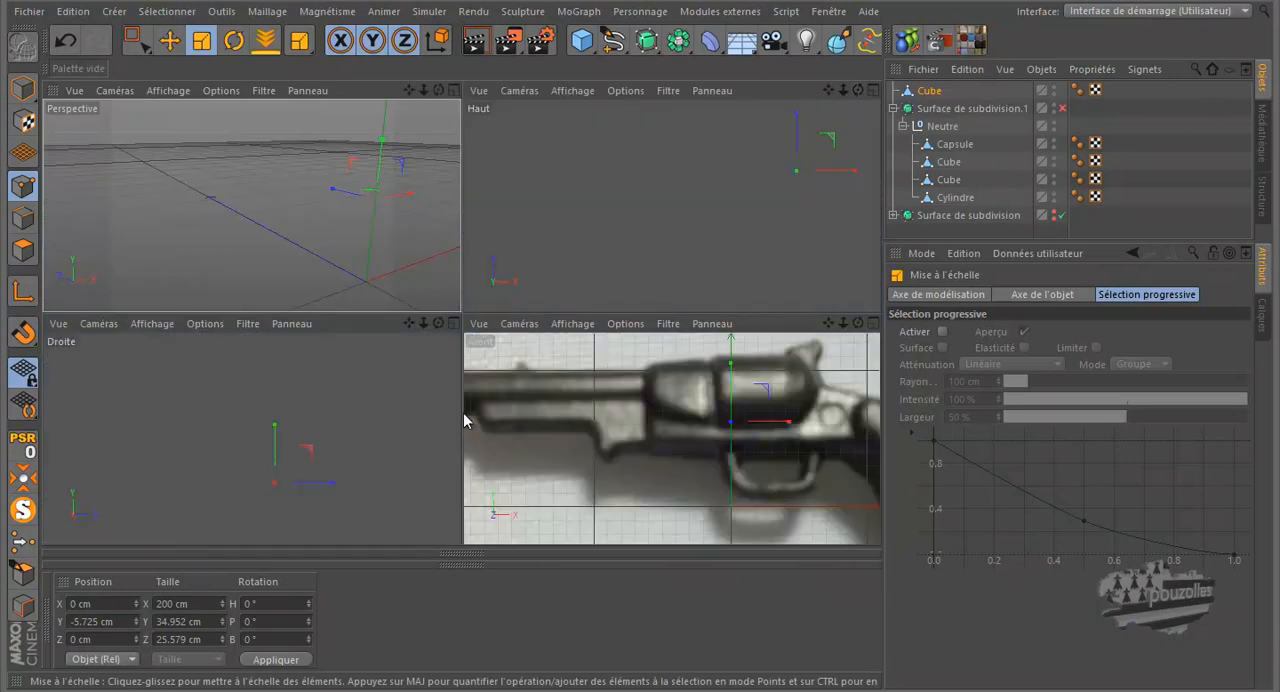
middle_click(622, 257)
middle_click(600, 285)
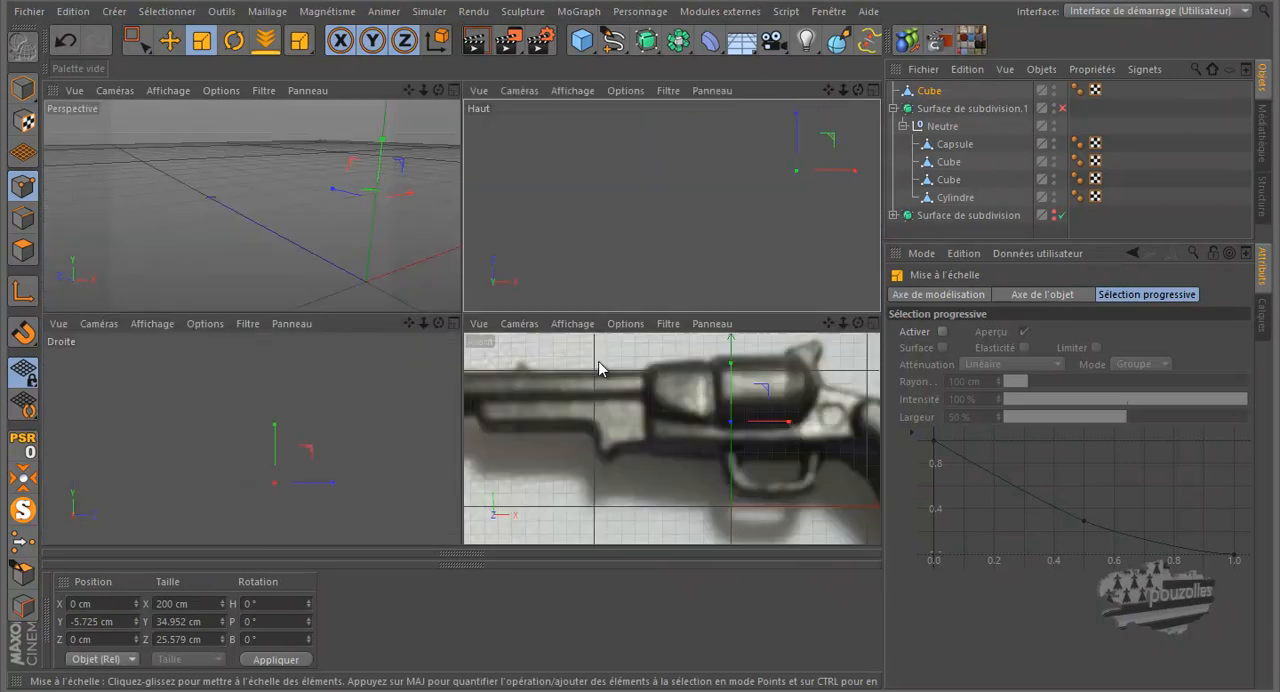
Step: Select the cube's upper points in the front view and scale them along Z to about 18.8 cm to taper the frame
middle_click(492, 400)
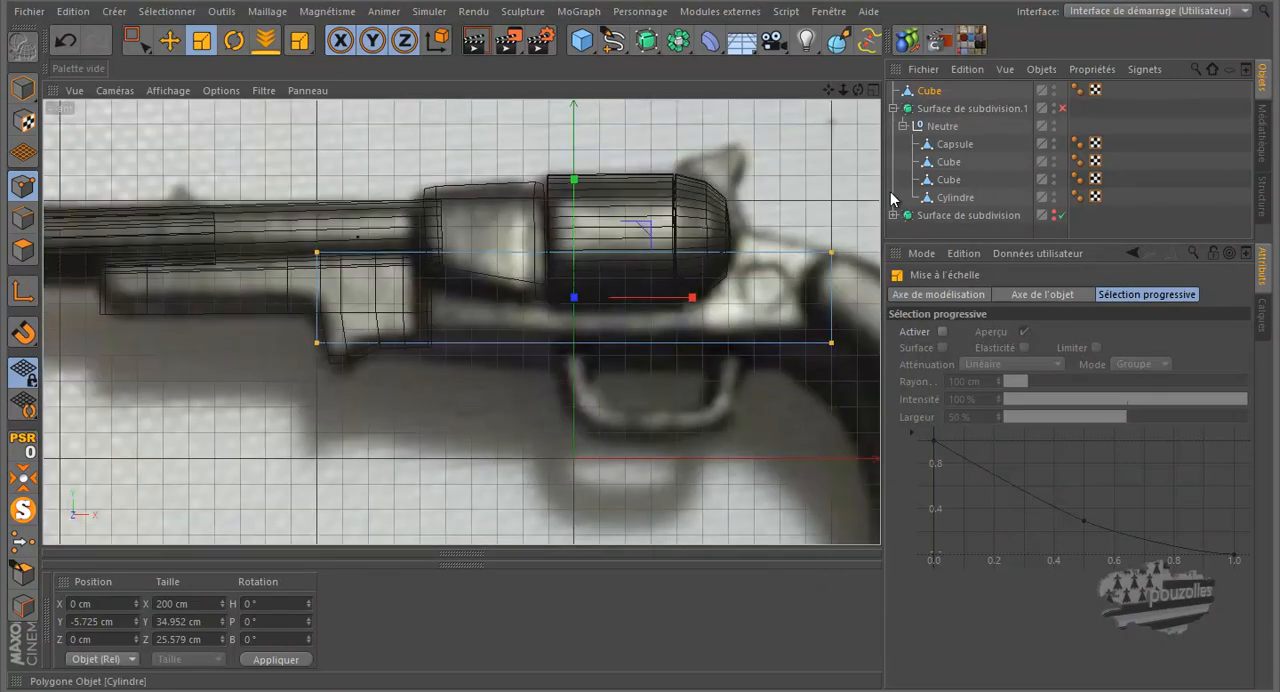
drag(857, 224, 791, 254)
click(74, 44)
click(135, 40)
drag(258, 189, 866, 272)
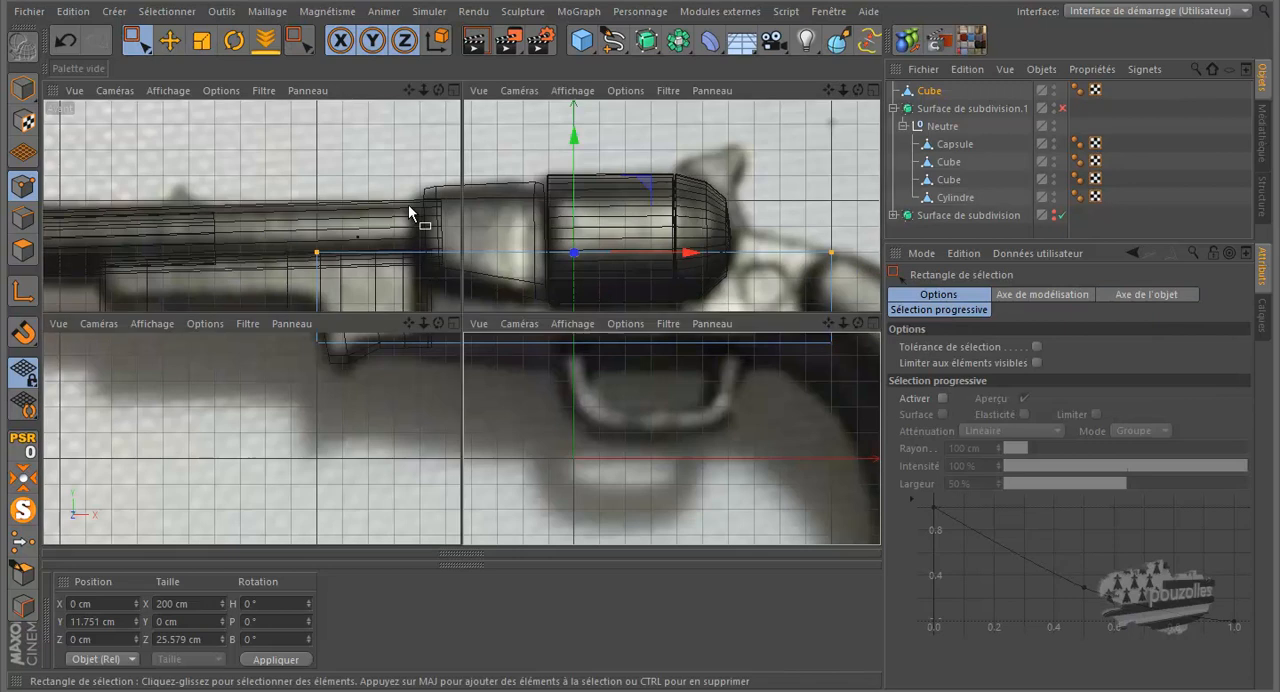
middle_click(410, 206)
middle_click(376, 219)
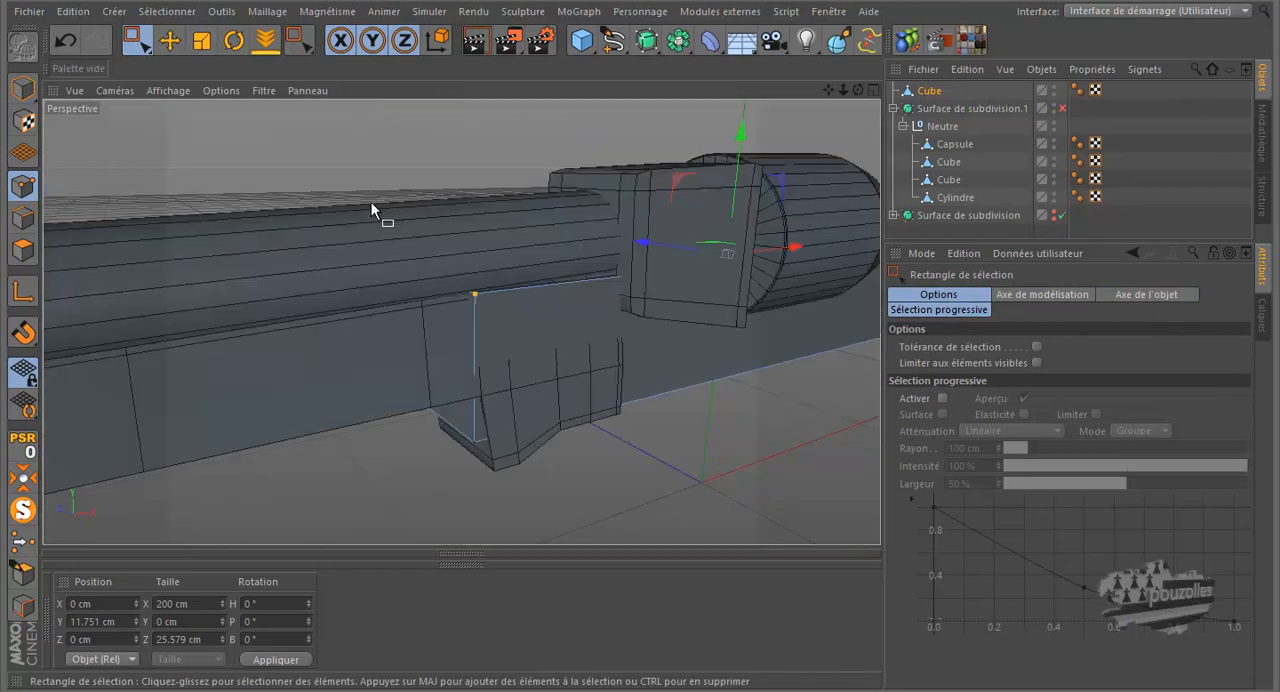
click(201, 41)
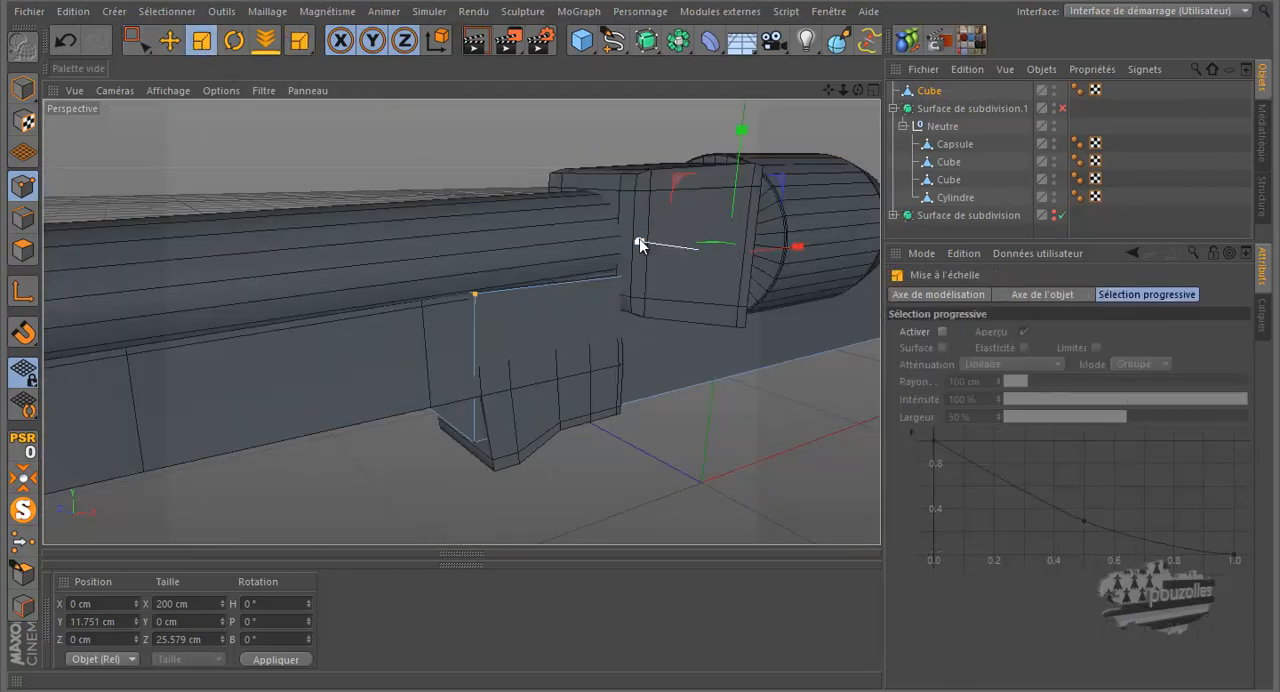
drag(642, 247, 660, 260)
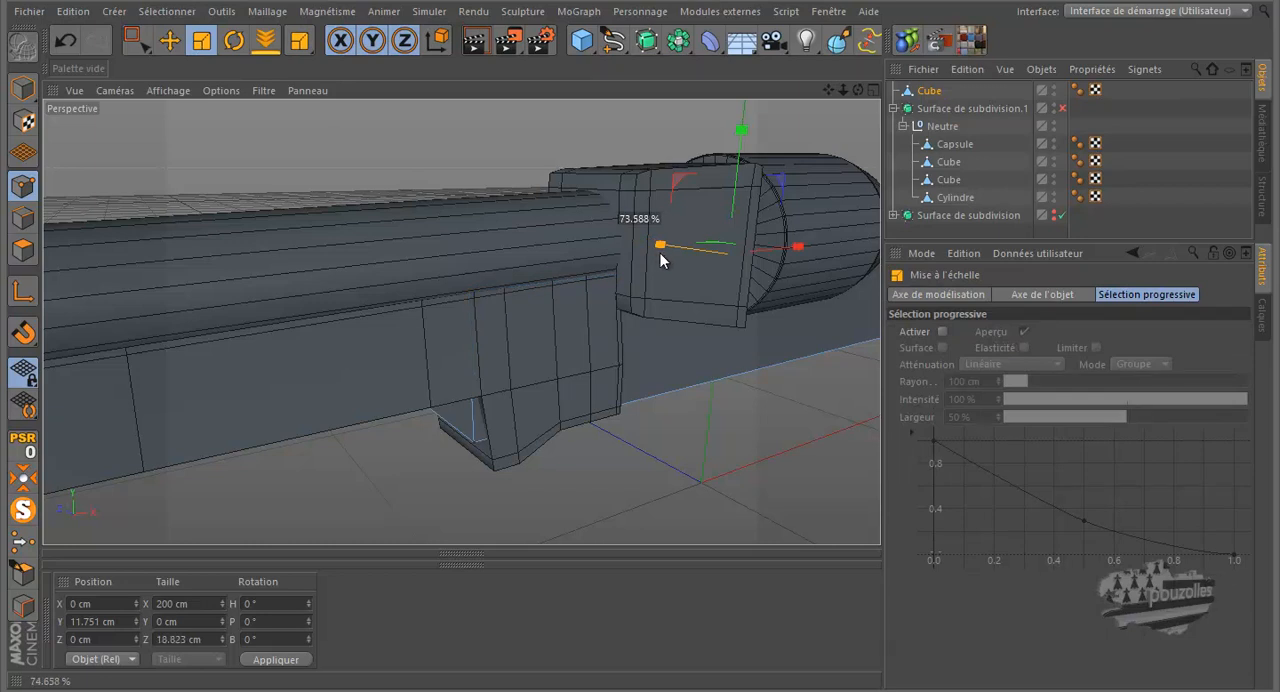
Step: Select the two lower points at the cube's barrel-side end and shift them along X to about -93.3 cm
drag(859, 89, 632, 320)
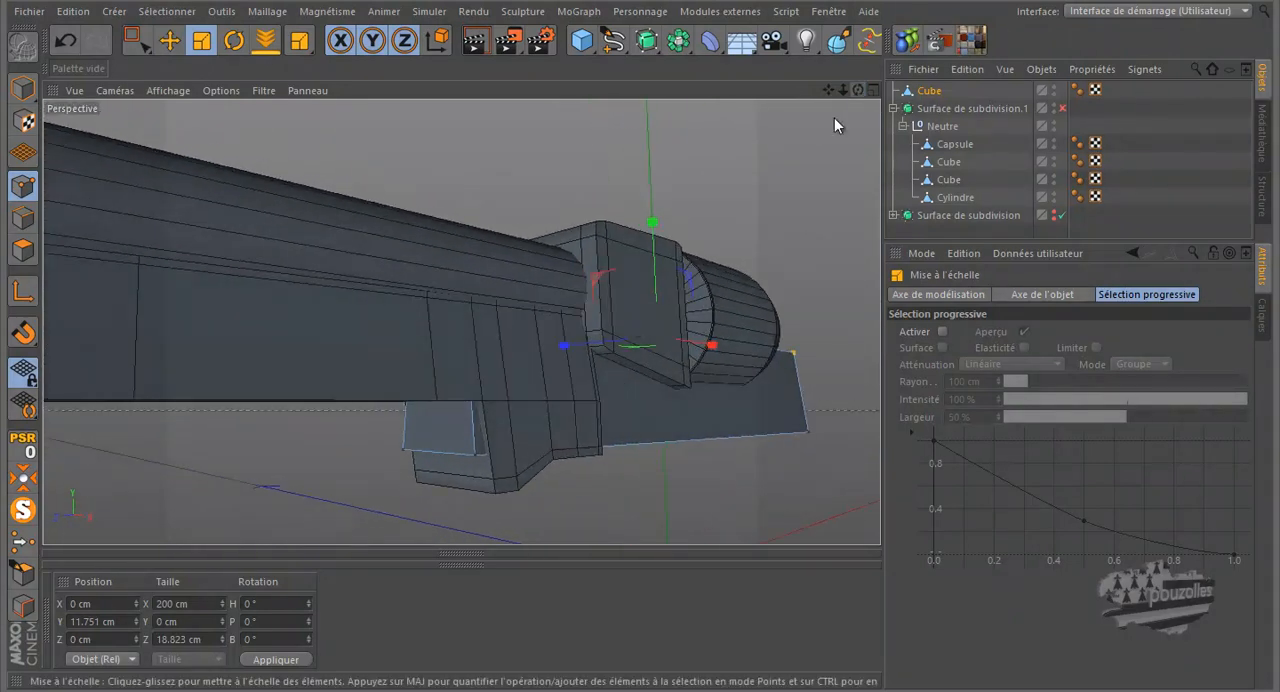
click(137, 40)
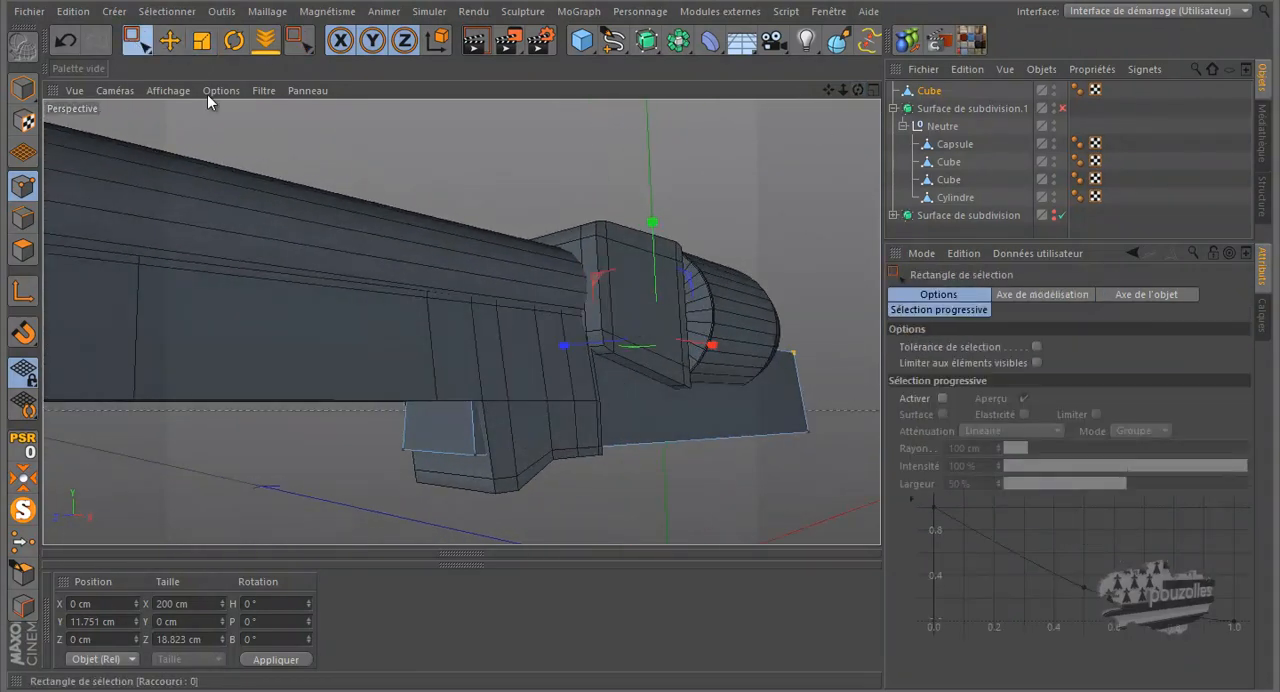
drag(458, 450, 376, 485)
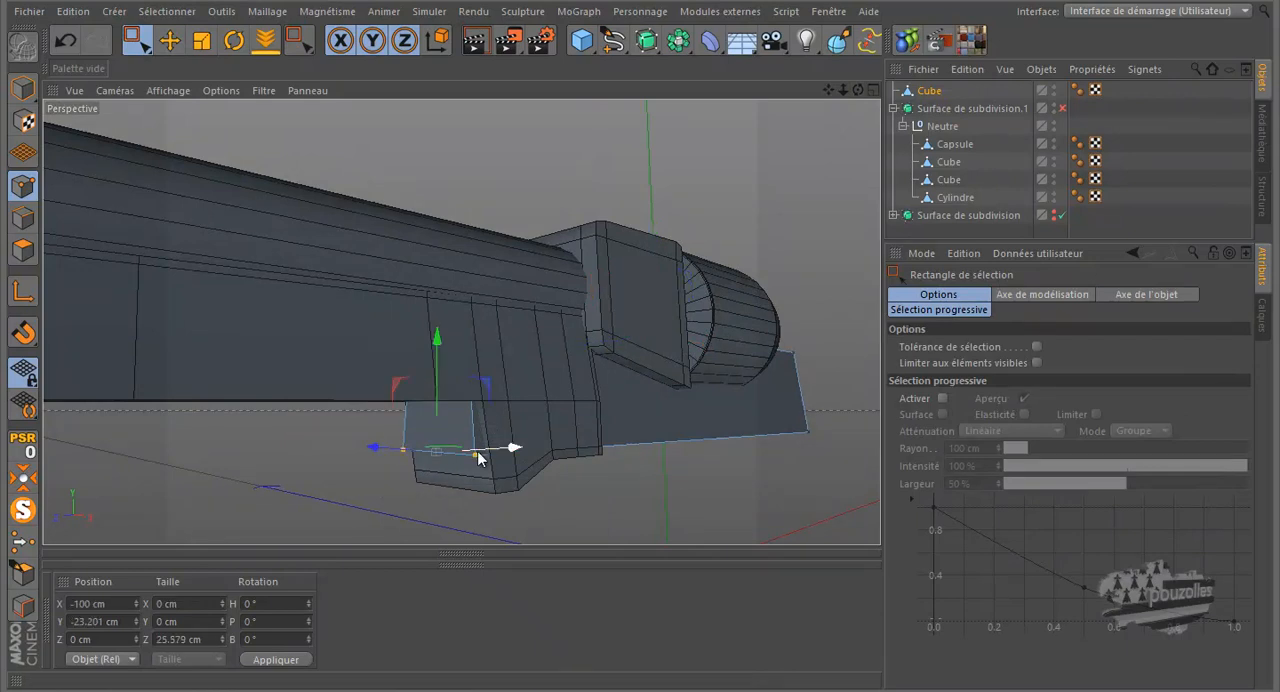
drag(510, 447, 533, 447)
Step: In the front view, add a vertical loop cut through the frame cube near the drum's rear end, at about 78% offset
middle_click(552, 363)
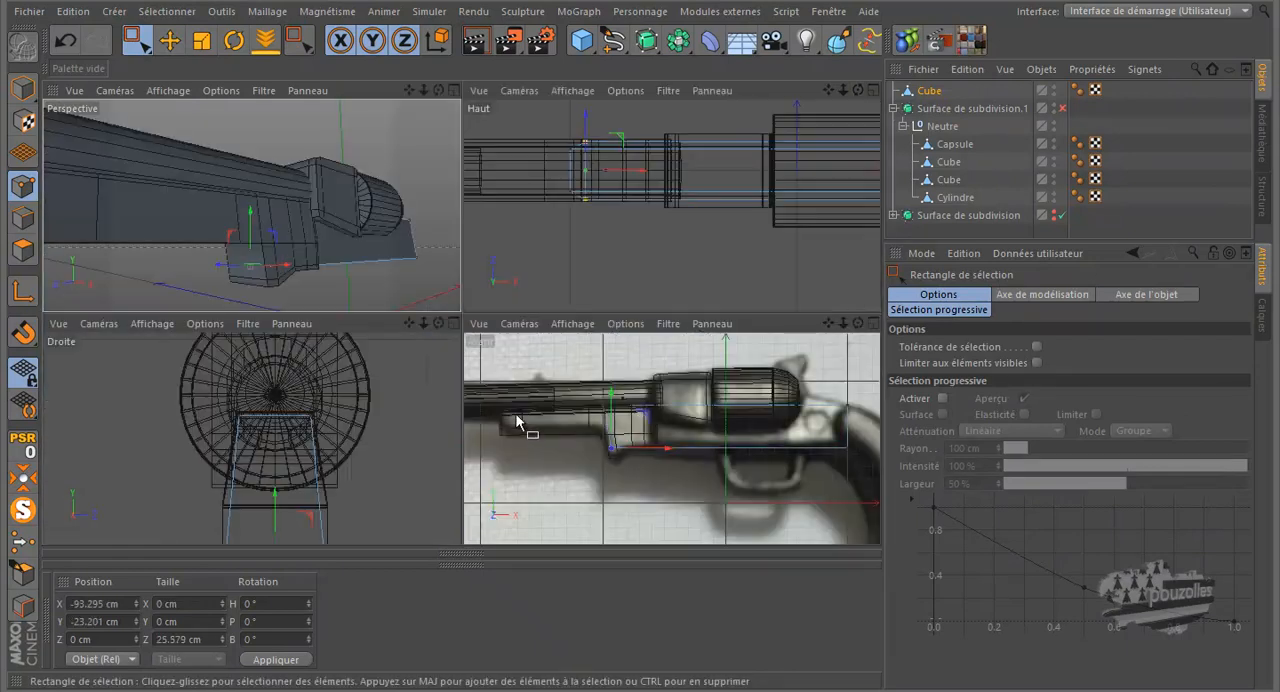
middle_click(576, 432)
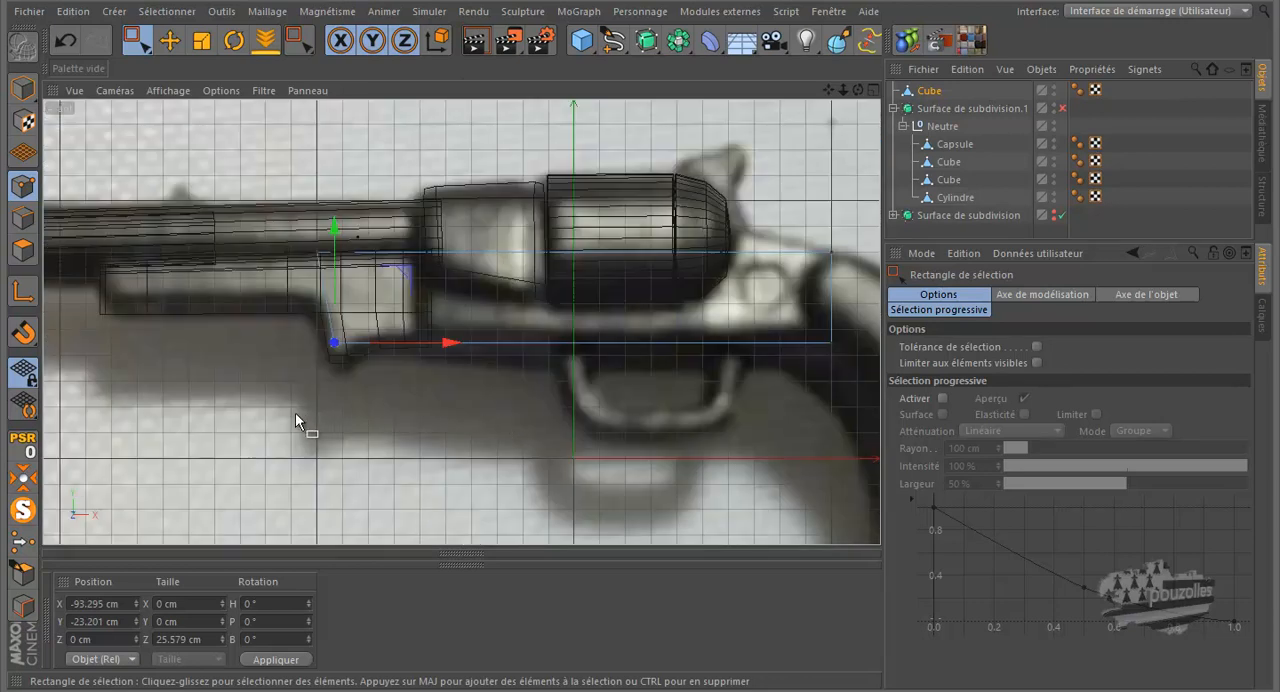
scroll(297, 413, down, 1)
scroll(389, 302, up, 1)
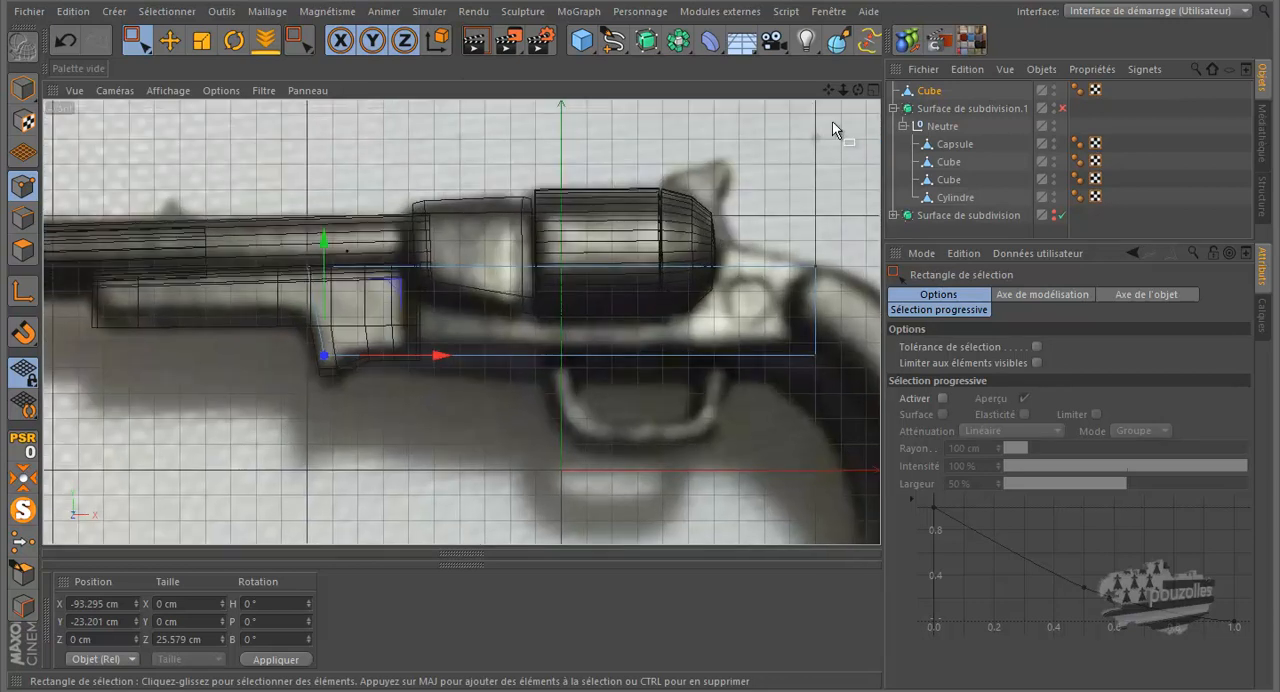
drag(843, 91, 788, 79)
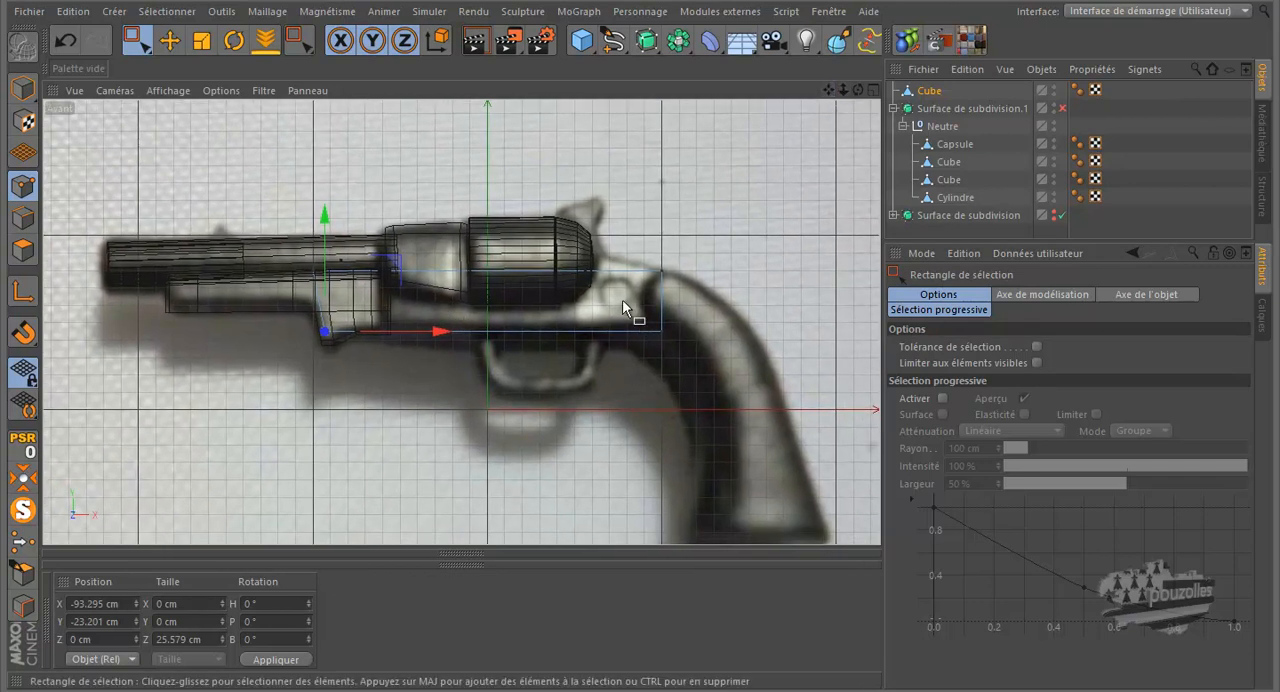
scroll(622, 302, up, 3)
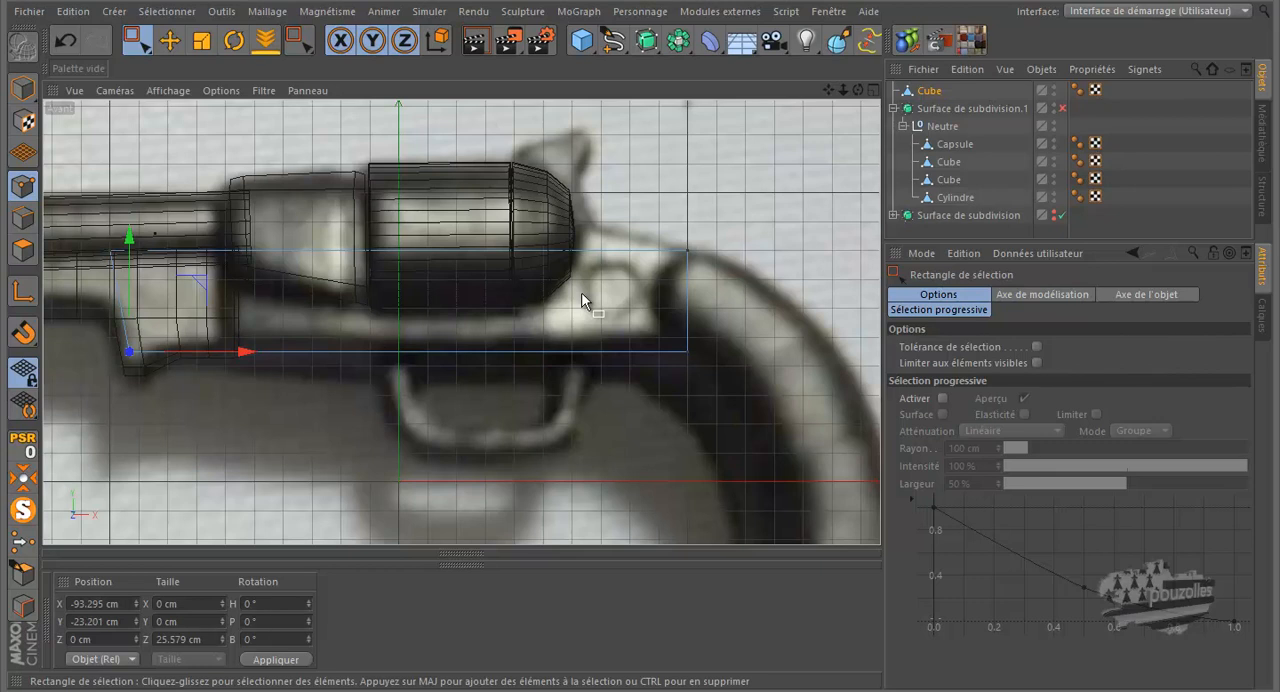
key(k)
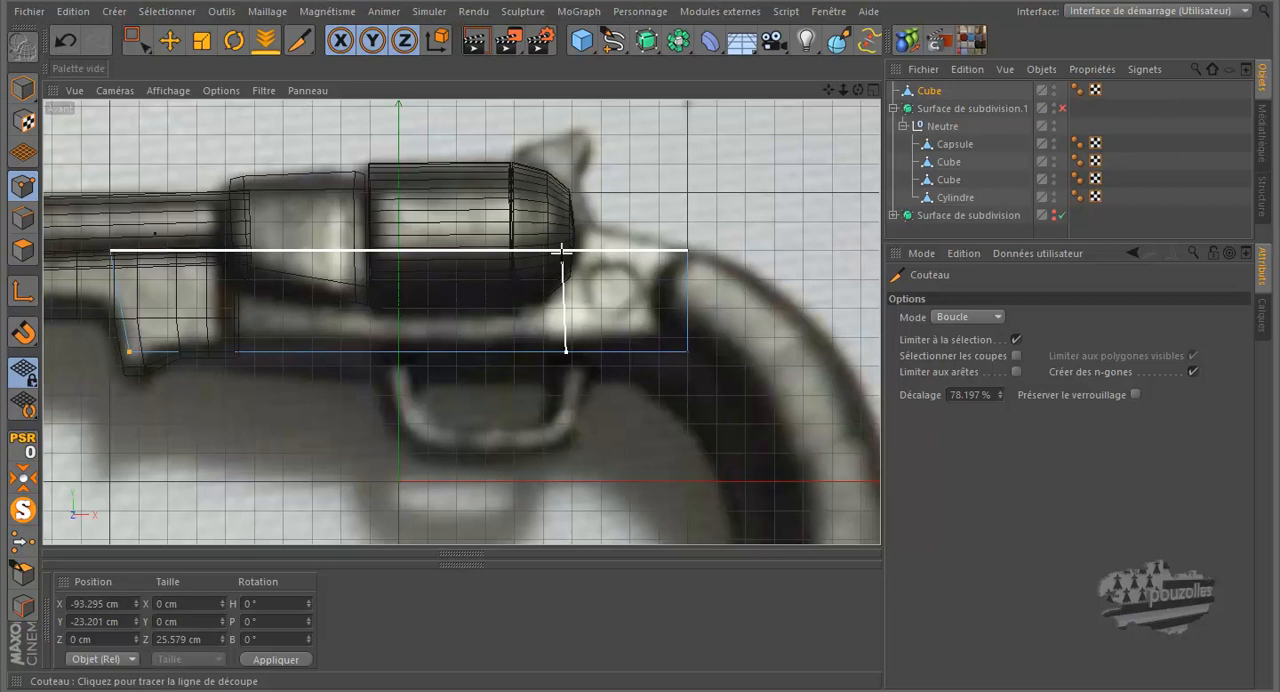
click(562, 254)
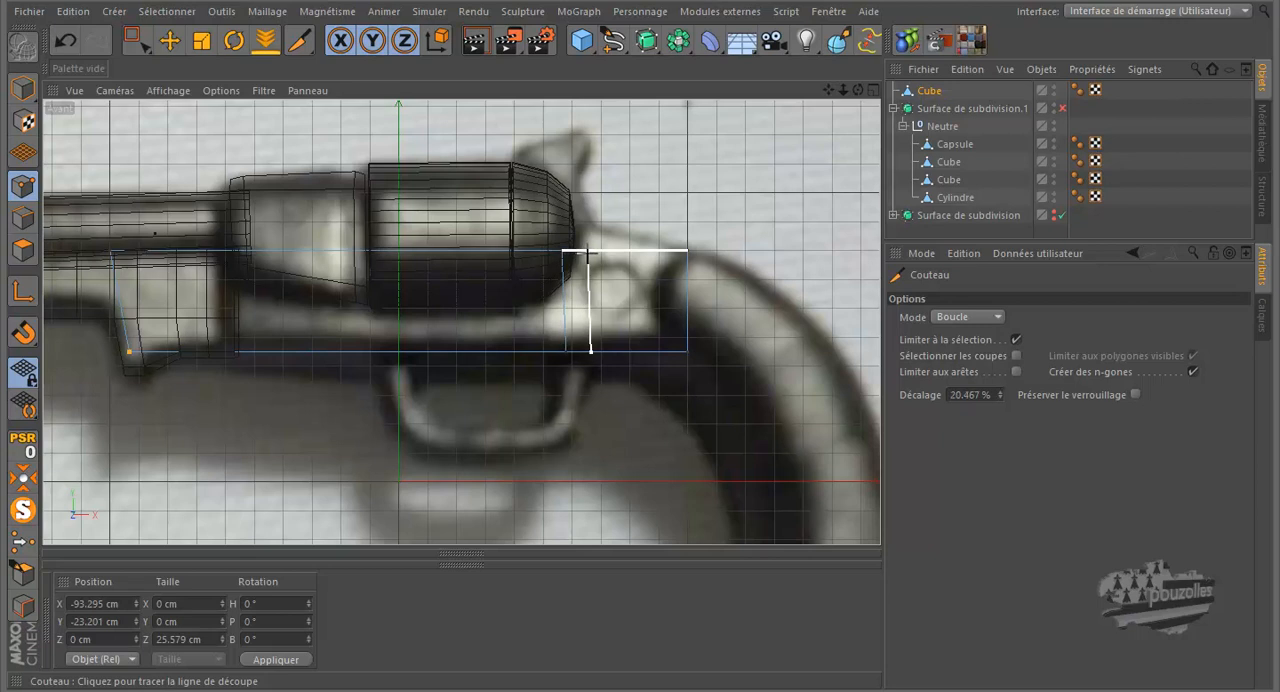
Step: Add a vertical loop cut at about 20.5% offset behind the drum and raise its upper points to about 21 cm in Y
click(589, 254)
click(138, 42)
drag(604, 228, 566, 276)
drag(590, 202, 595, 168)
Step: Add a horizontal loop cut around the frame cube's lower part at about 33% offset, working in the perspective view
middle_click(367, 271)
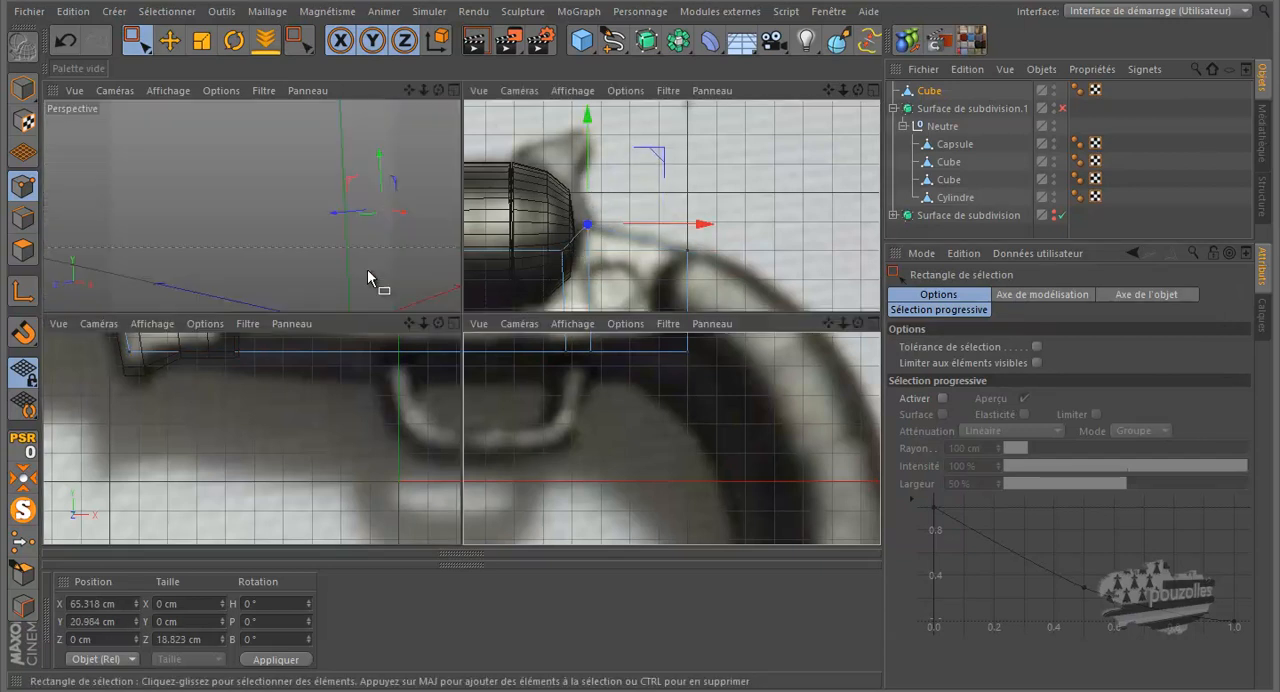
middle_click(331, 256)
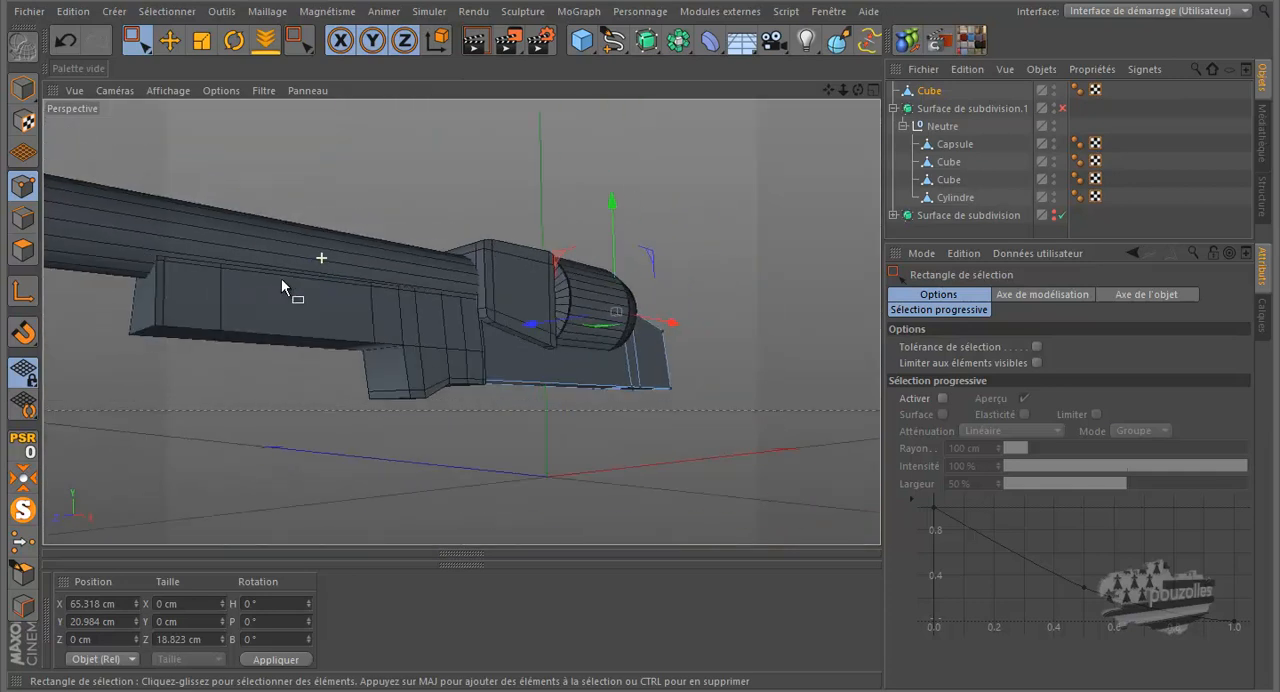
drag(858, 91, 637, 318)
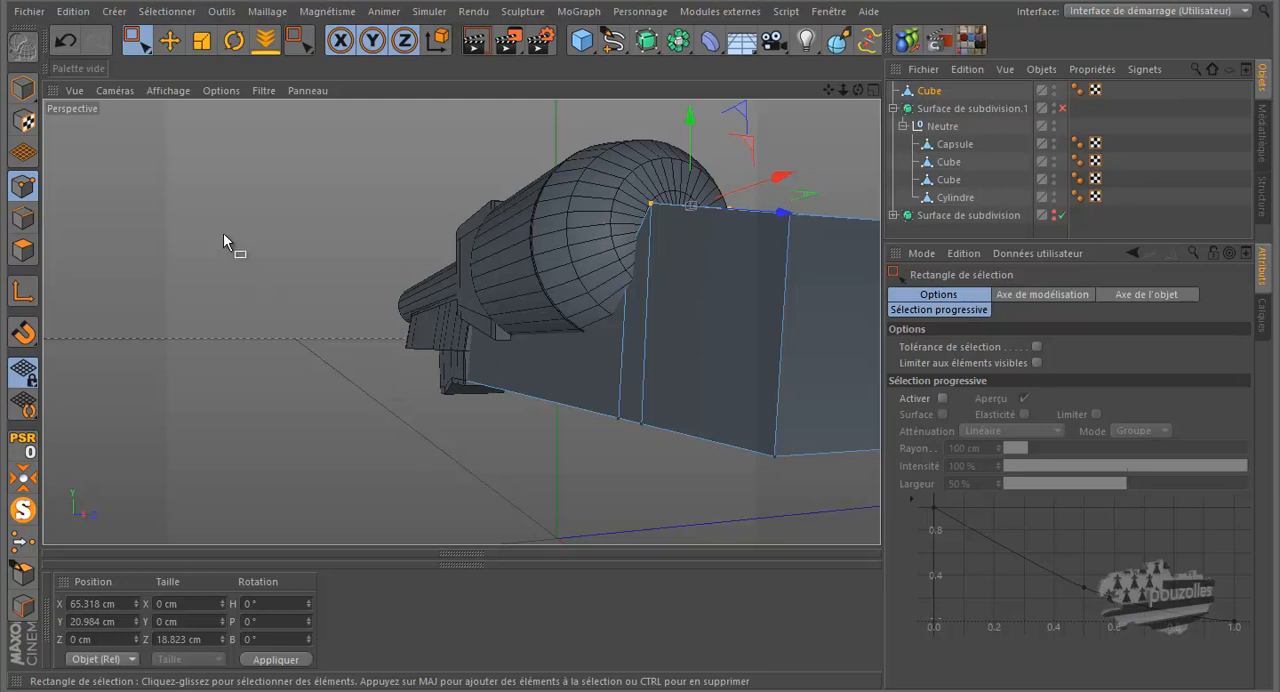
key(k)
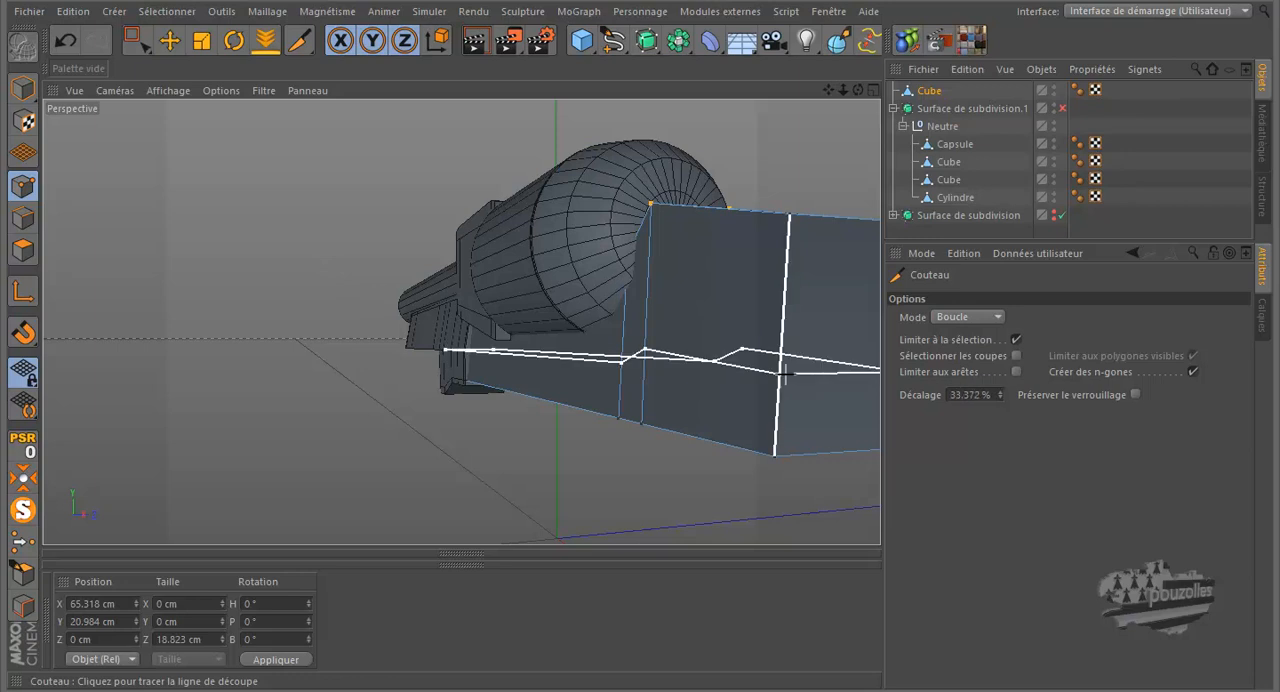
click(785, 373)
scroll(418, 370, up, 5)
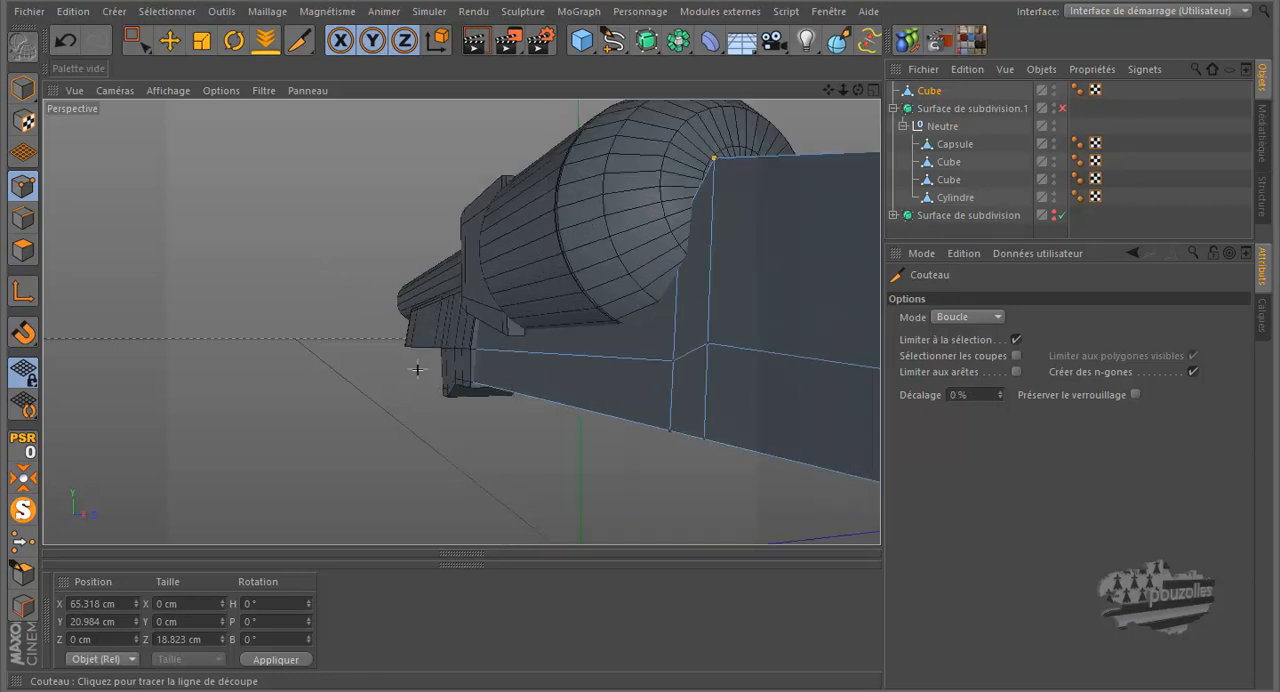
scroll(418, 370, up, 2)
scroll(418, 370, down, 4)
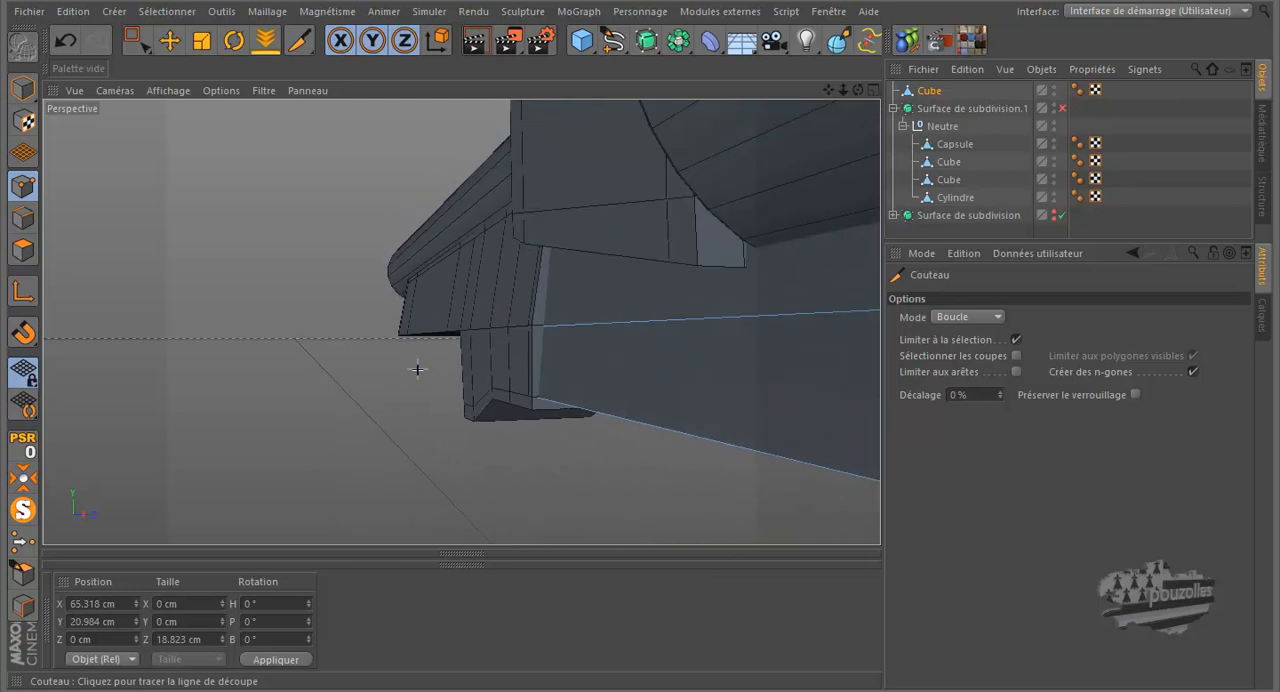
Step: Select all points of the horizontal loop, including hidden ones, in the front view and scale them along Z to about 25 cm
middle_click(358, 358)
middle_click(586, 443)
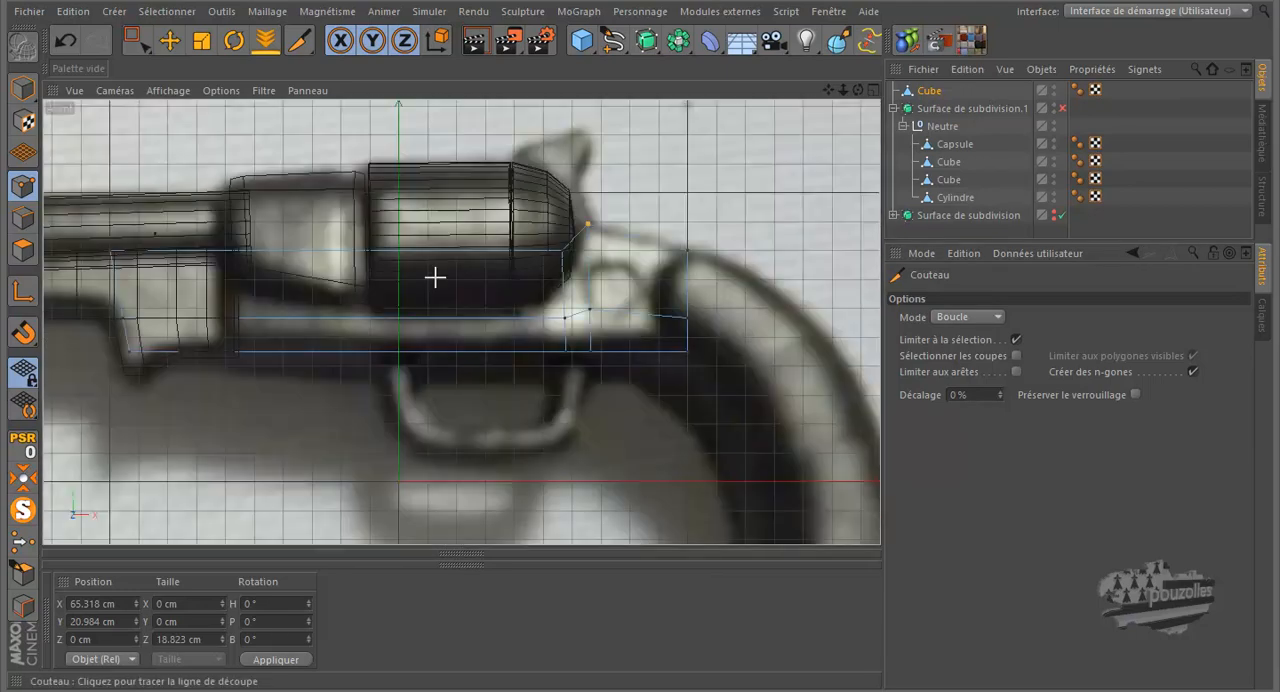
click(136, 42)
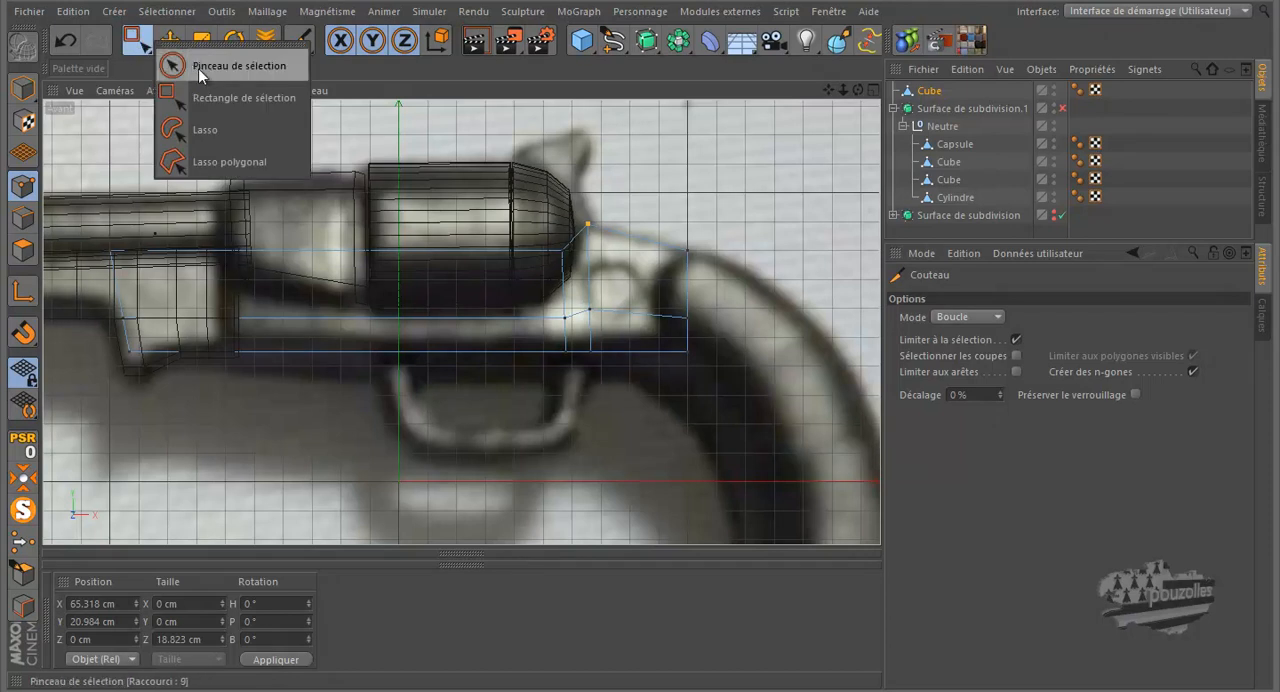
click(198, 67)
click(1110, 380)
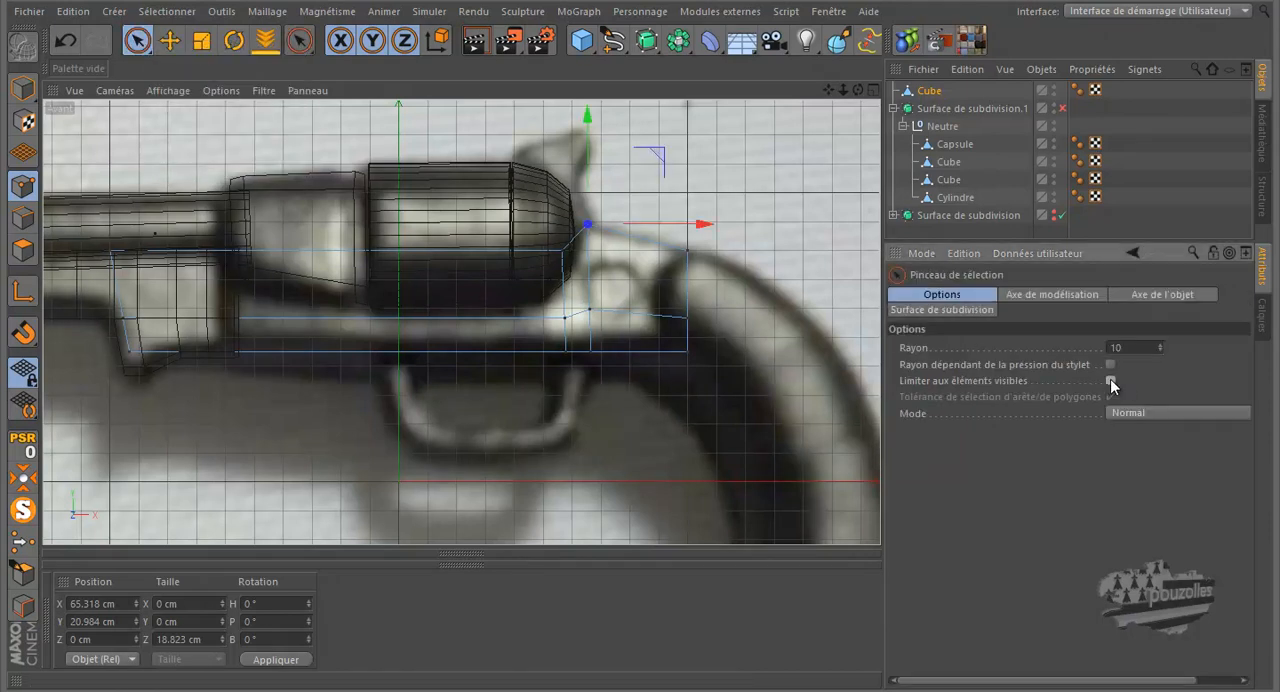
click(687, 317)
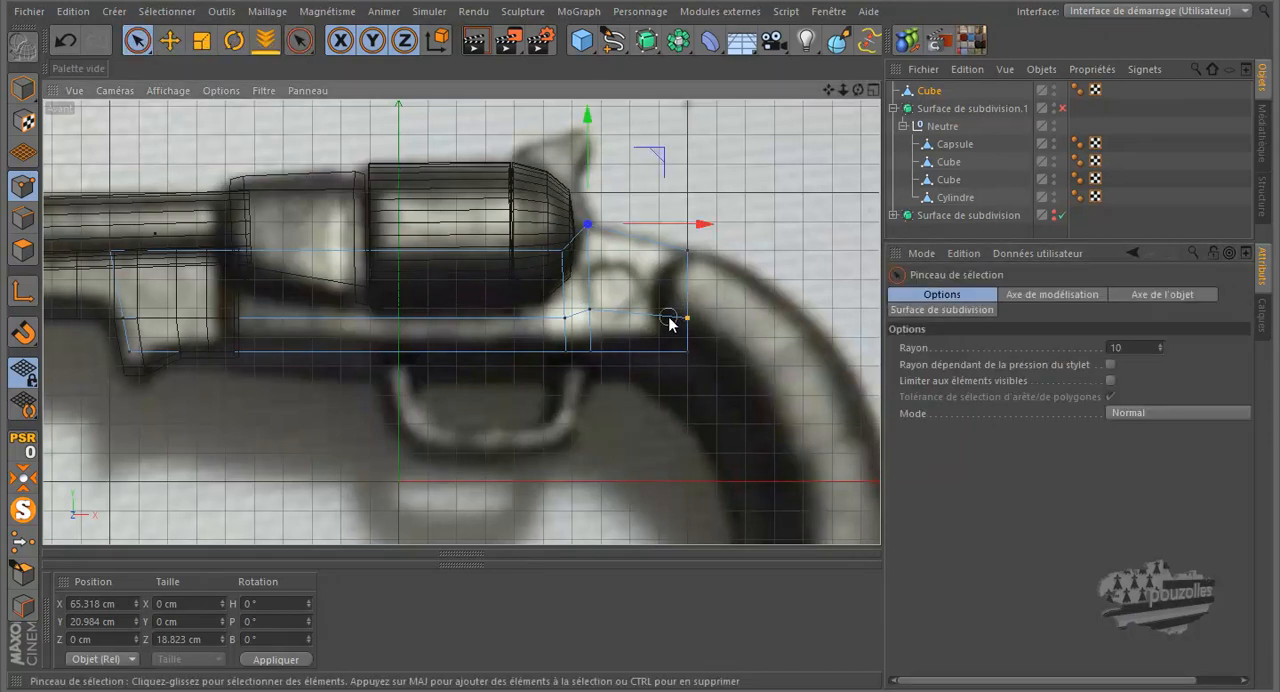
mouse_move(670, 320)
mouse_down()
mouse_move(600, 306)
mouse_move(560, 323)
mouse_move(128, 316)
mouse_move(121, 333)
mouse_up()
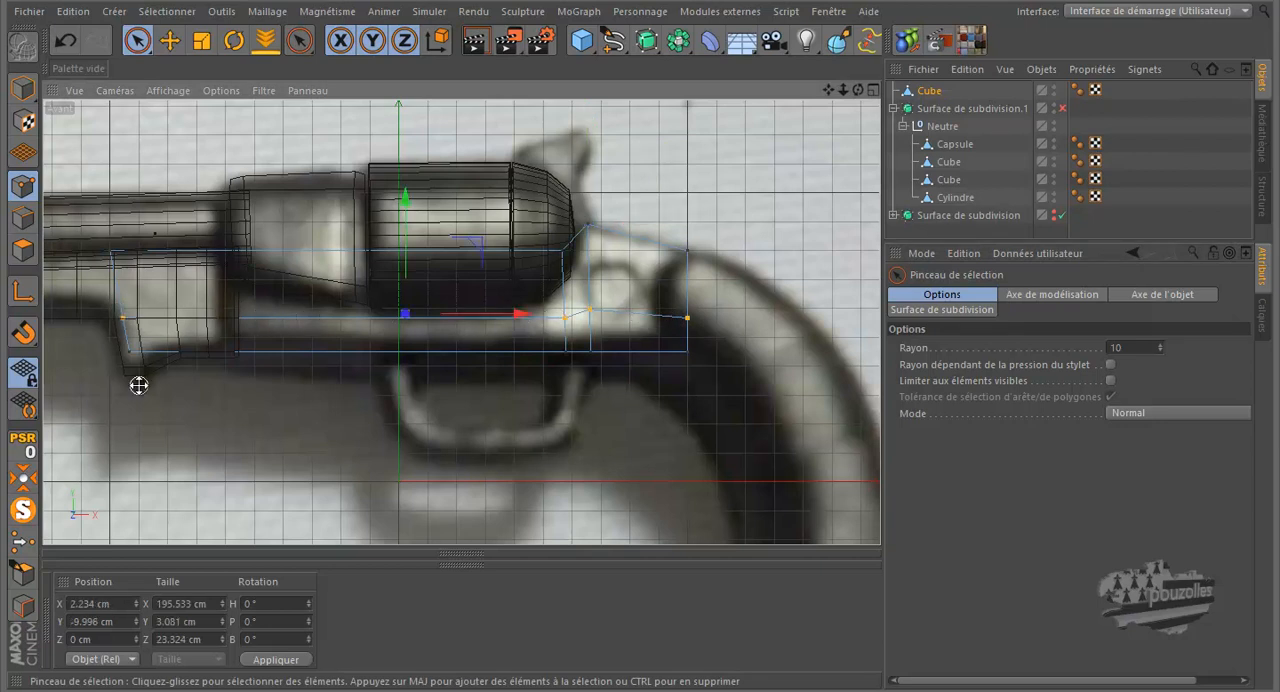
middle_click(138, 388)
middle_click(290, 268)
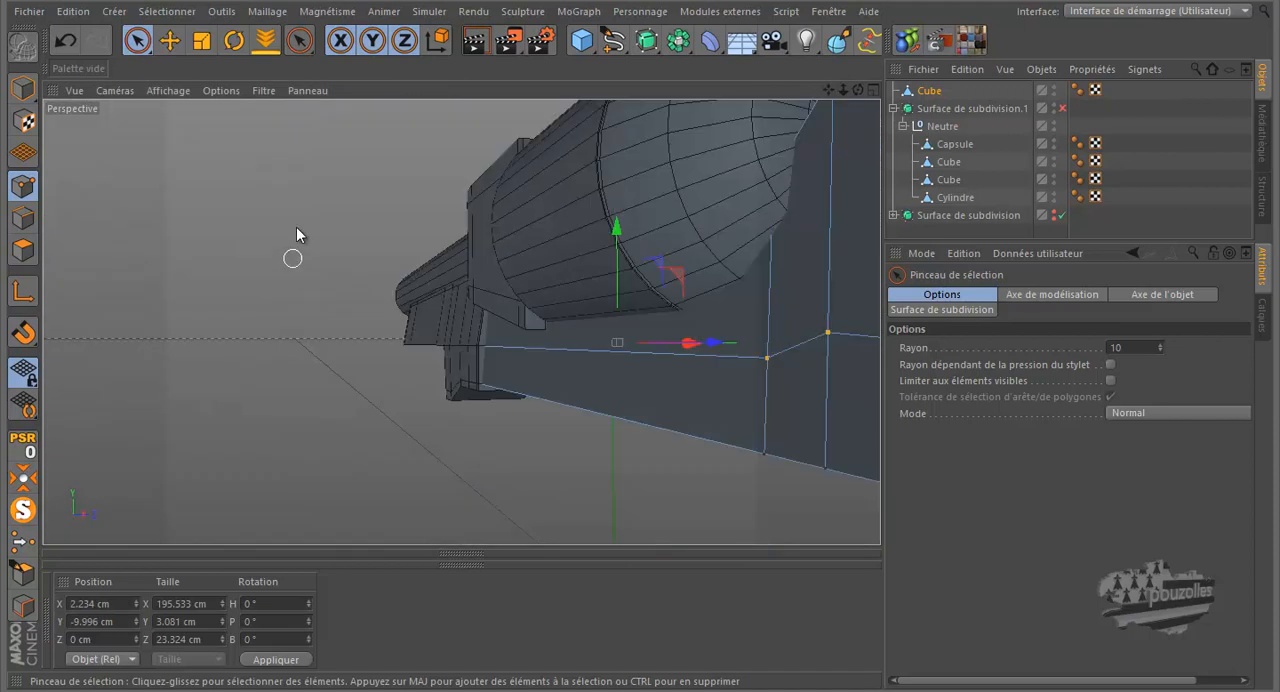
scroll(693, 365, up, 5)
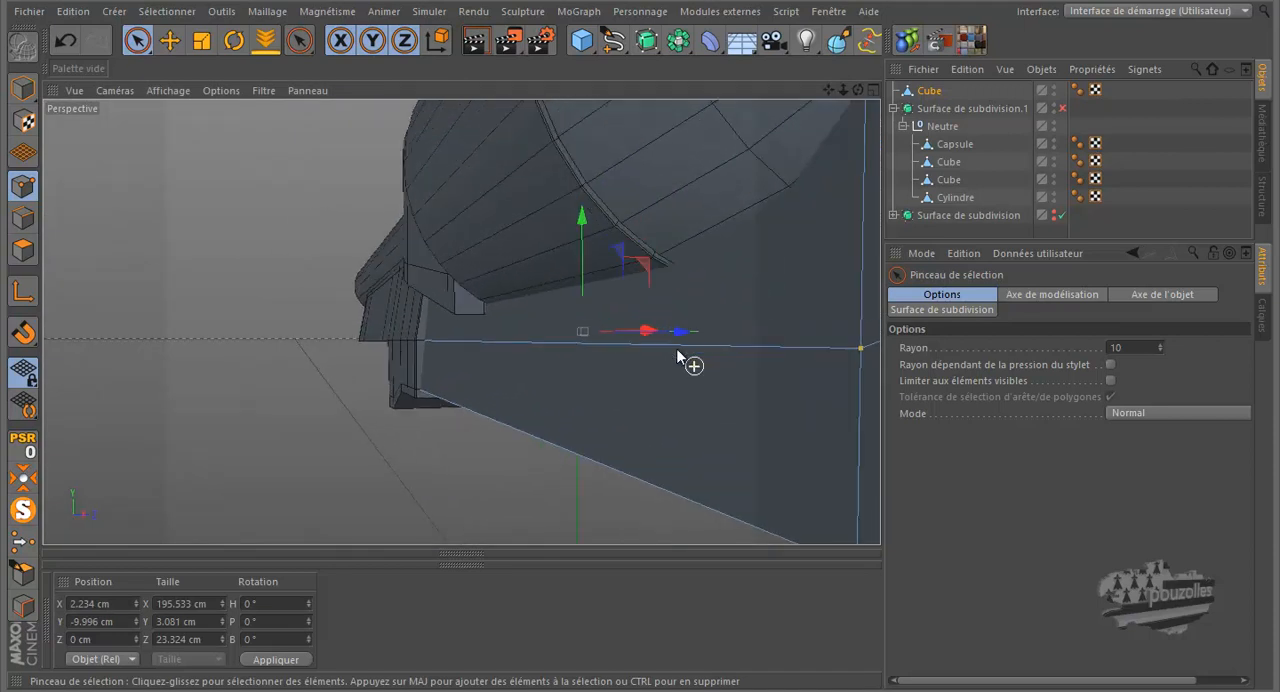
click(201, 40)
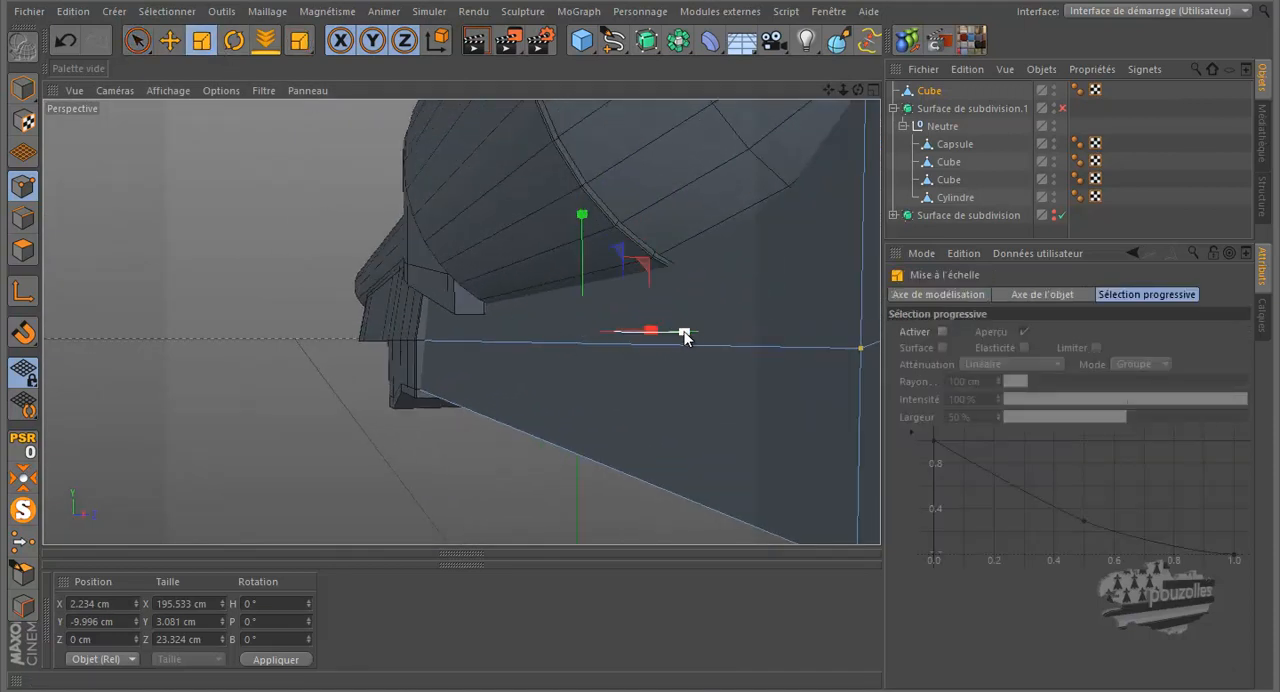
drag(687, 333, 696, 340)
scroll(400, 383, down, 5)
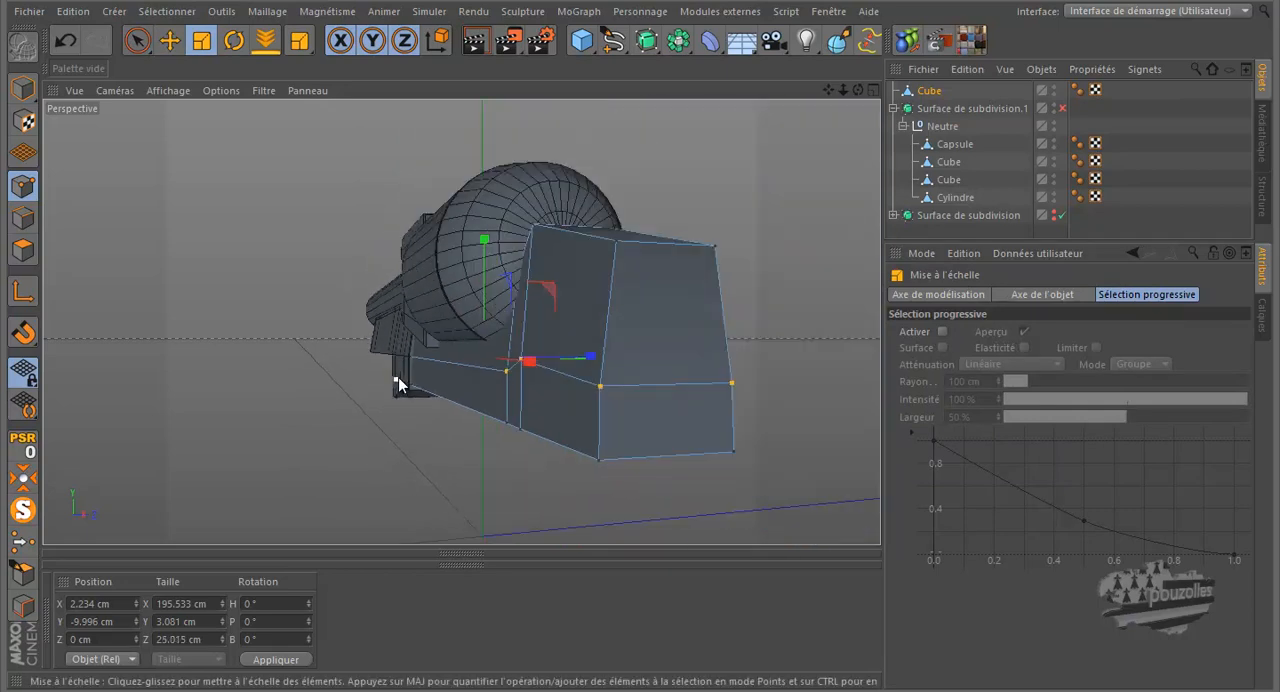
Step: Select the frame's upper points at the drum's rear end and display the front view with Gouraud shading and lines
drag(859, 89, 645, 320)
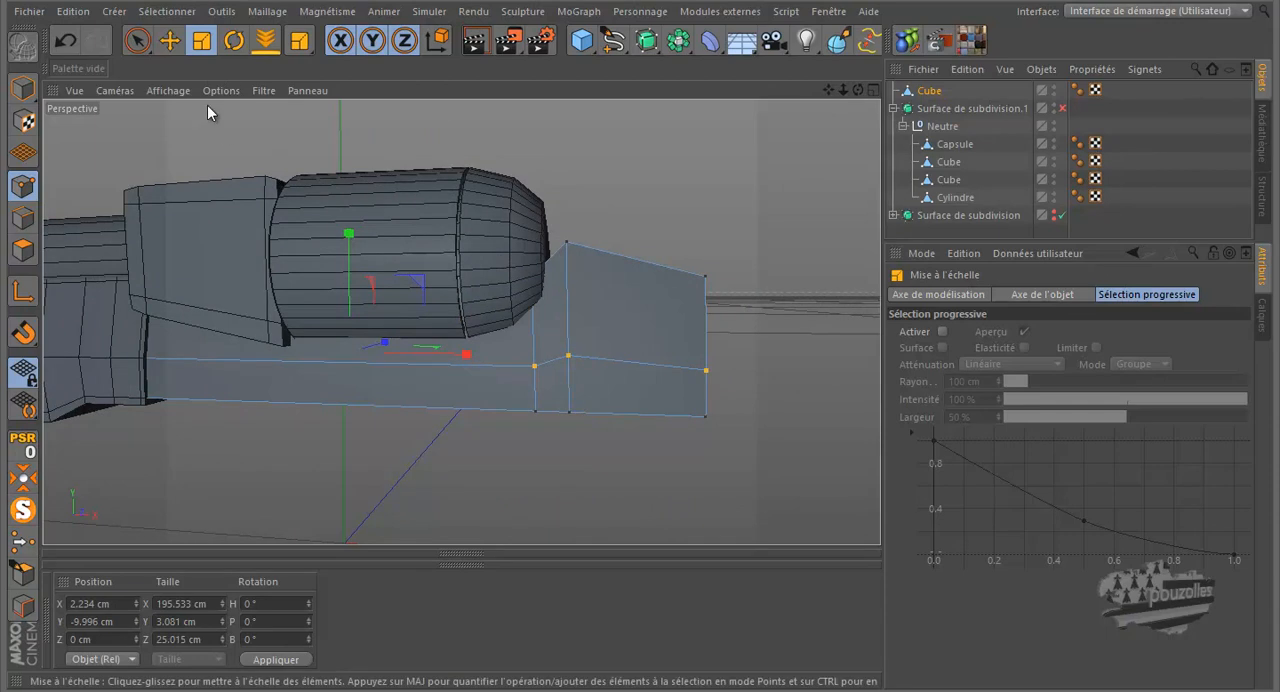
click(138, 42)
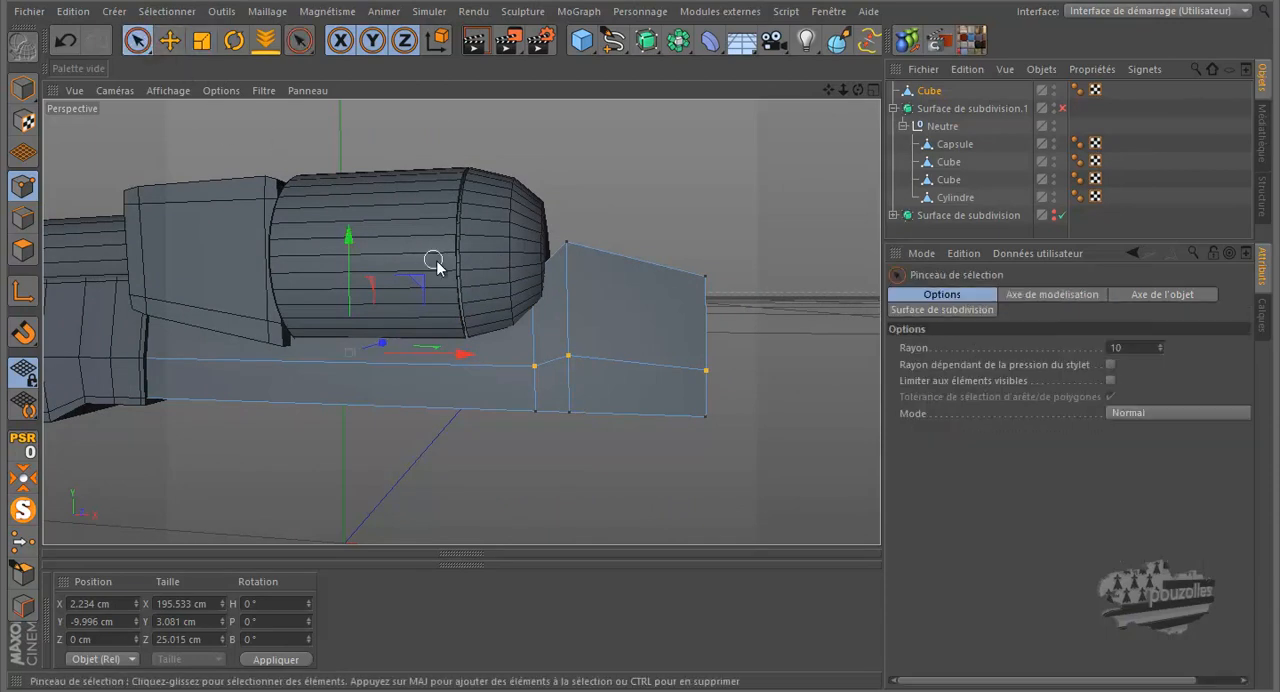
click(527, 278)
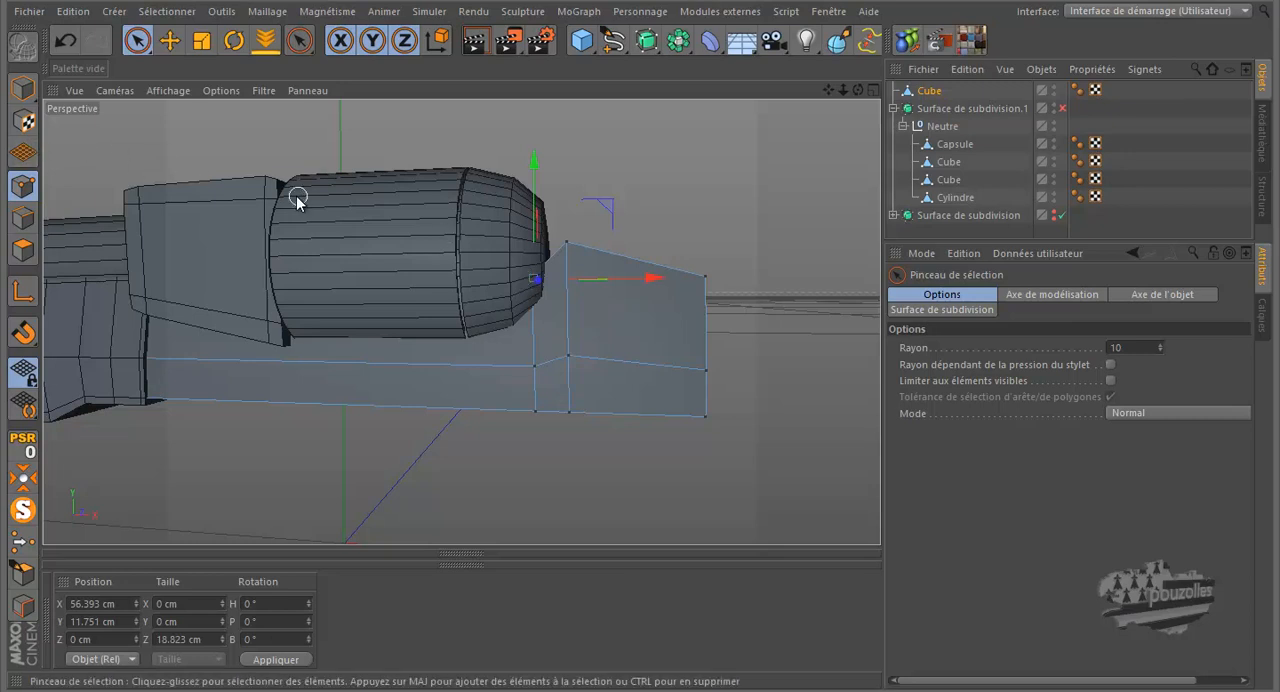
drag(853, 86, 642, 317)
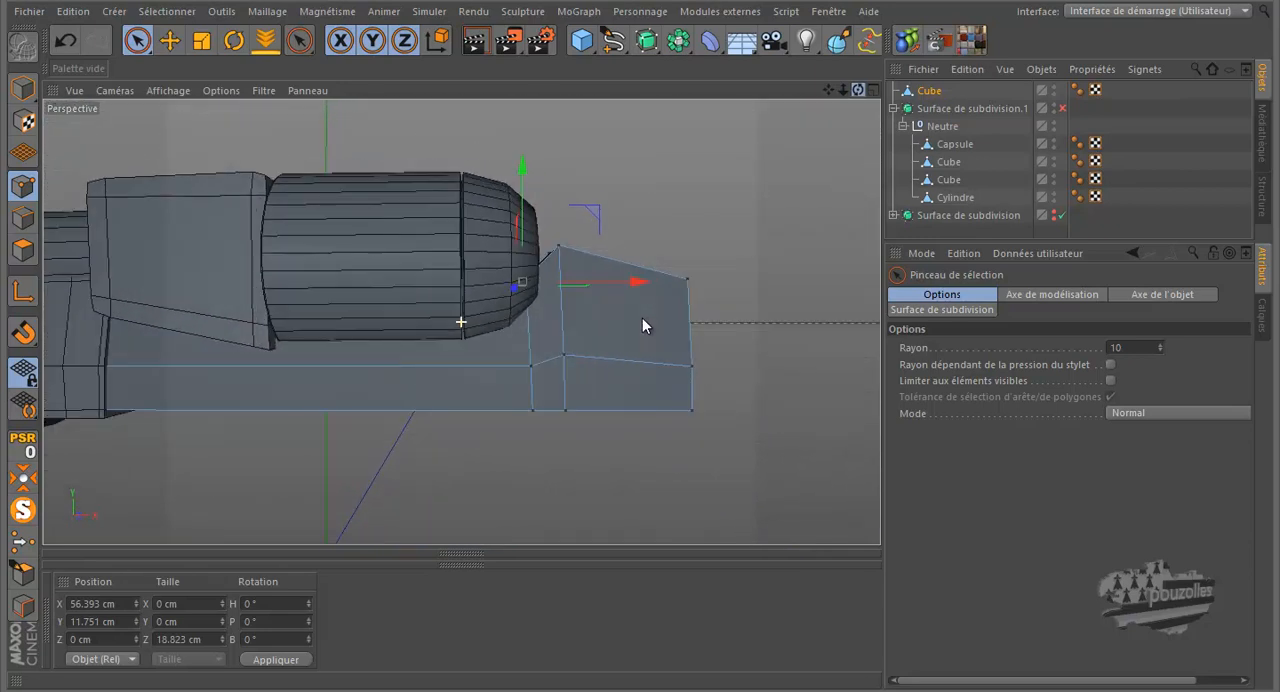
middle_click(471, 371)
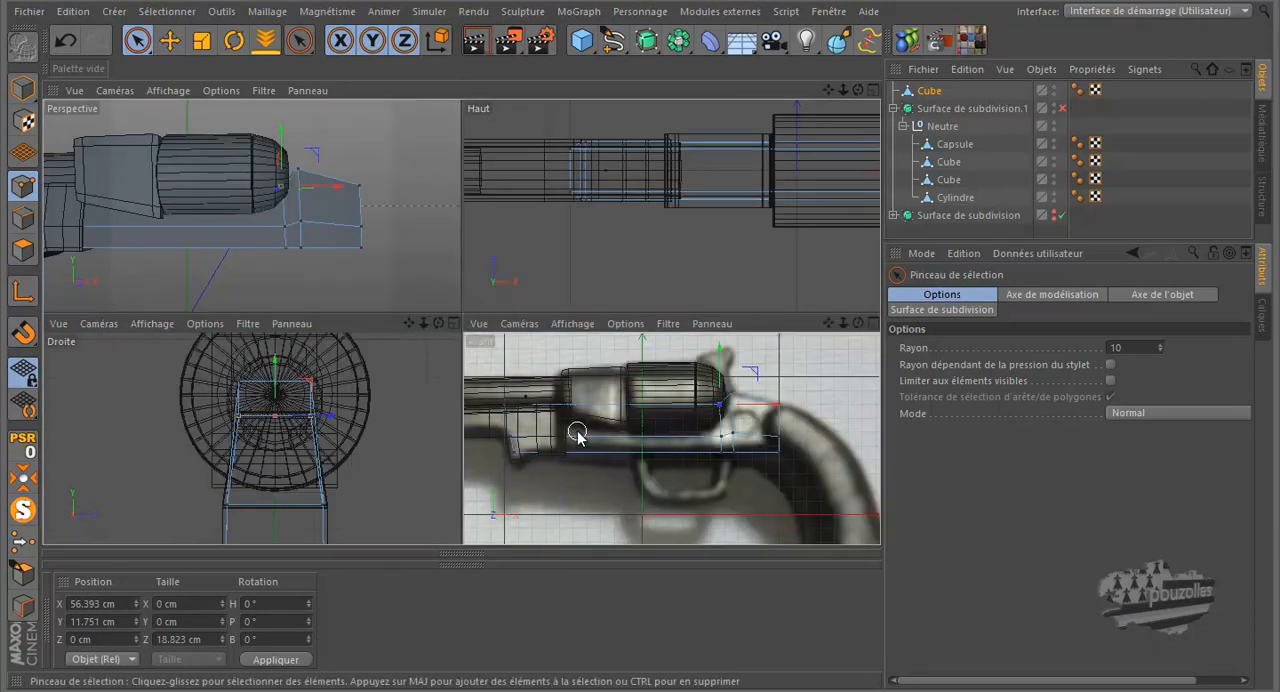
middle_click(577, 435)
scroll(571, 277, up, 5)
scroll(571, 277, up, 1)
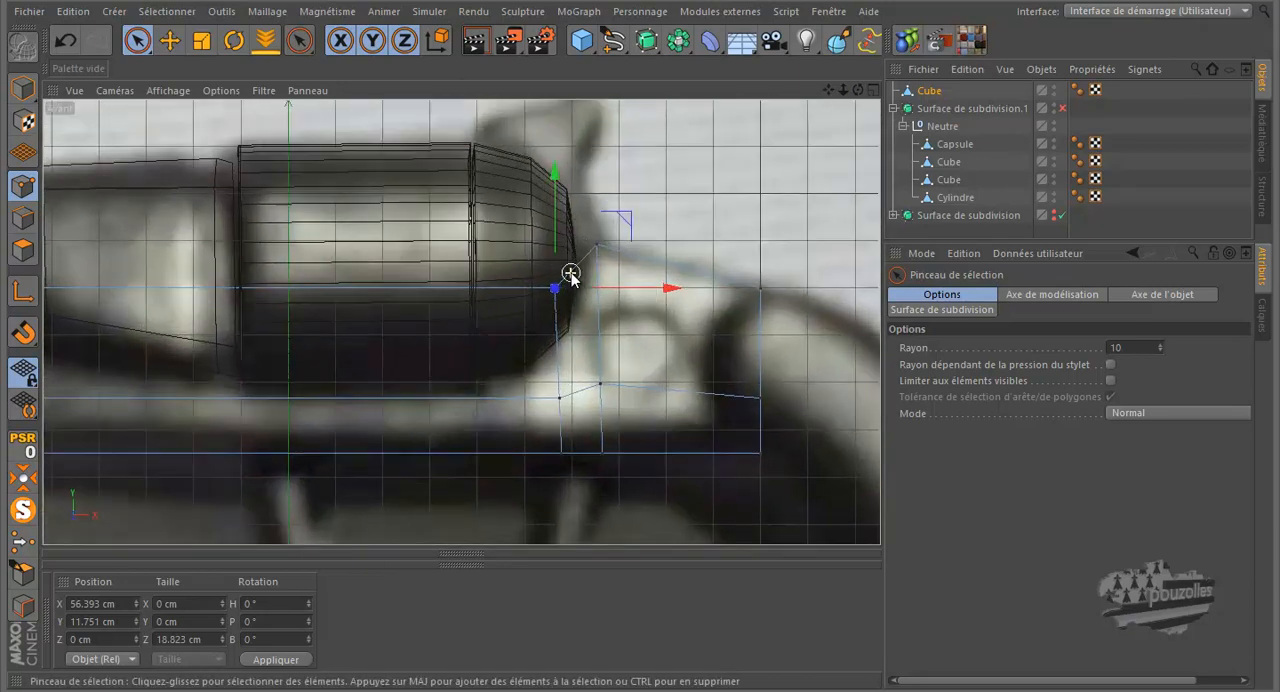
click(166, 91)
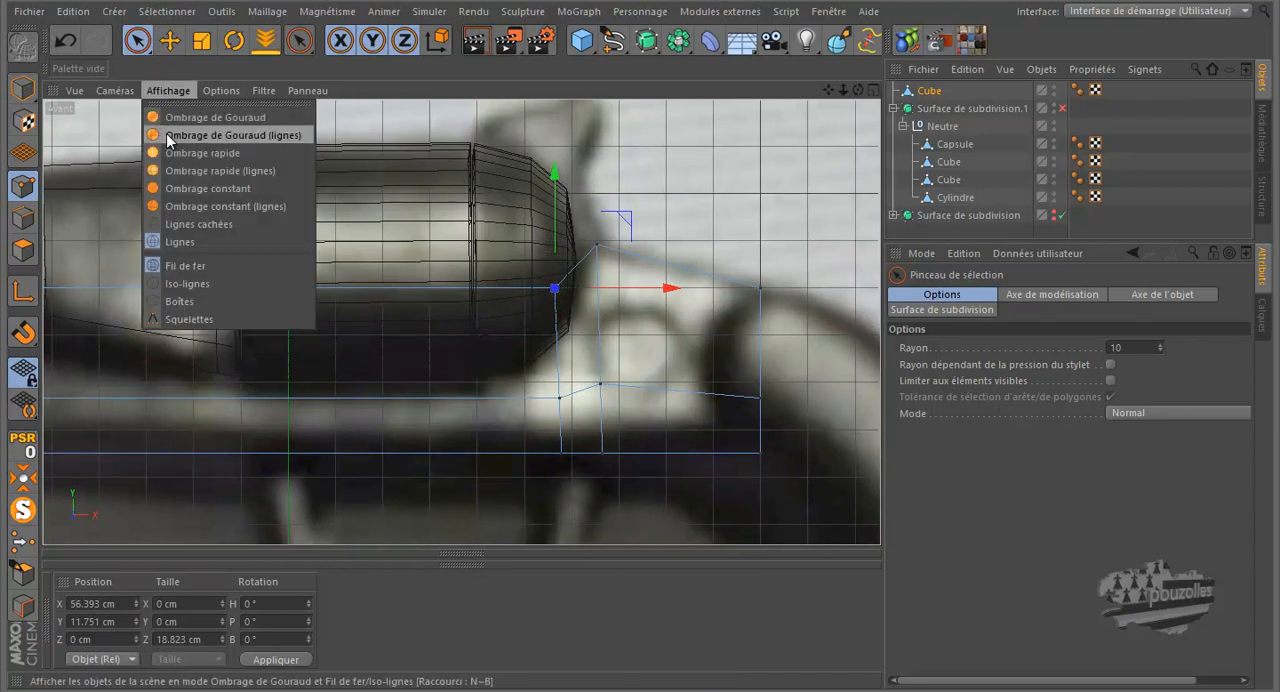
click(174, 137)
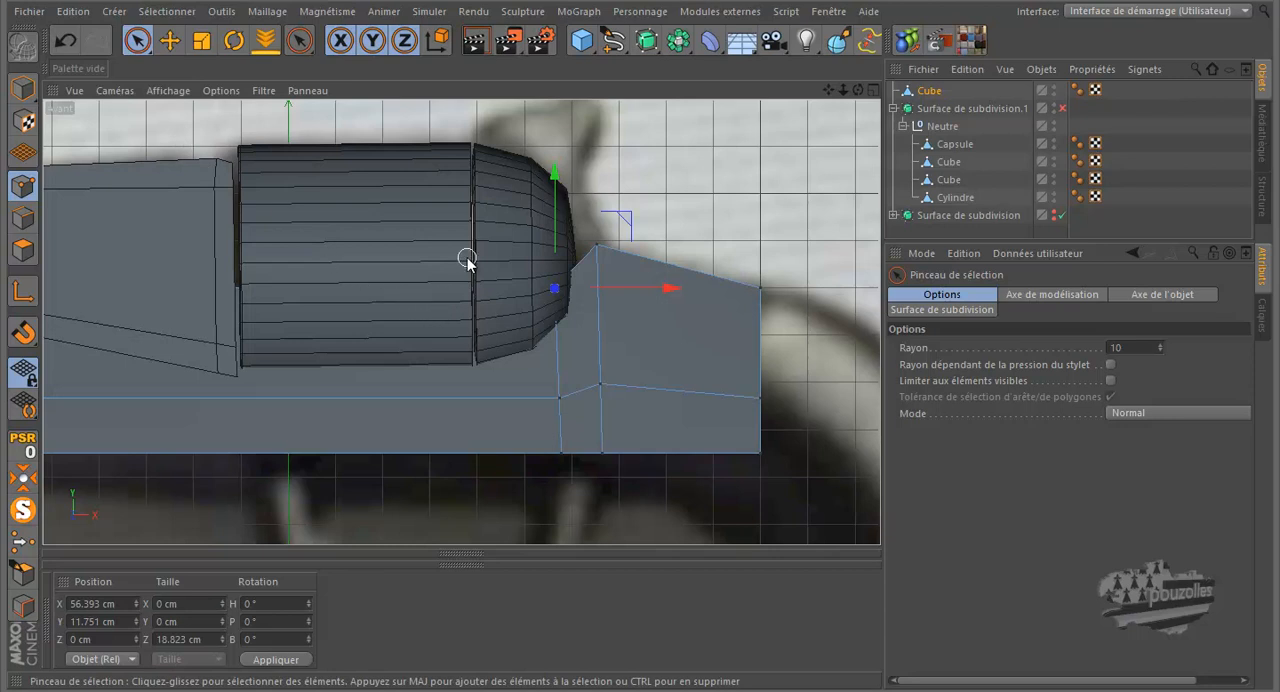
scroll(490, 258, down, 2)
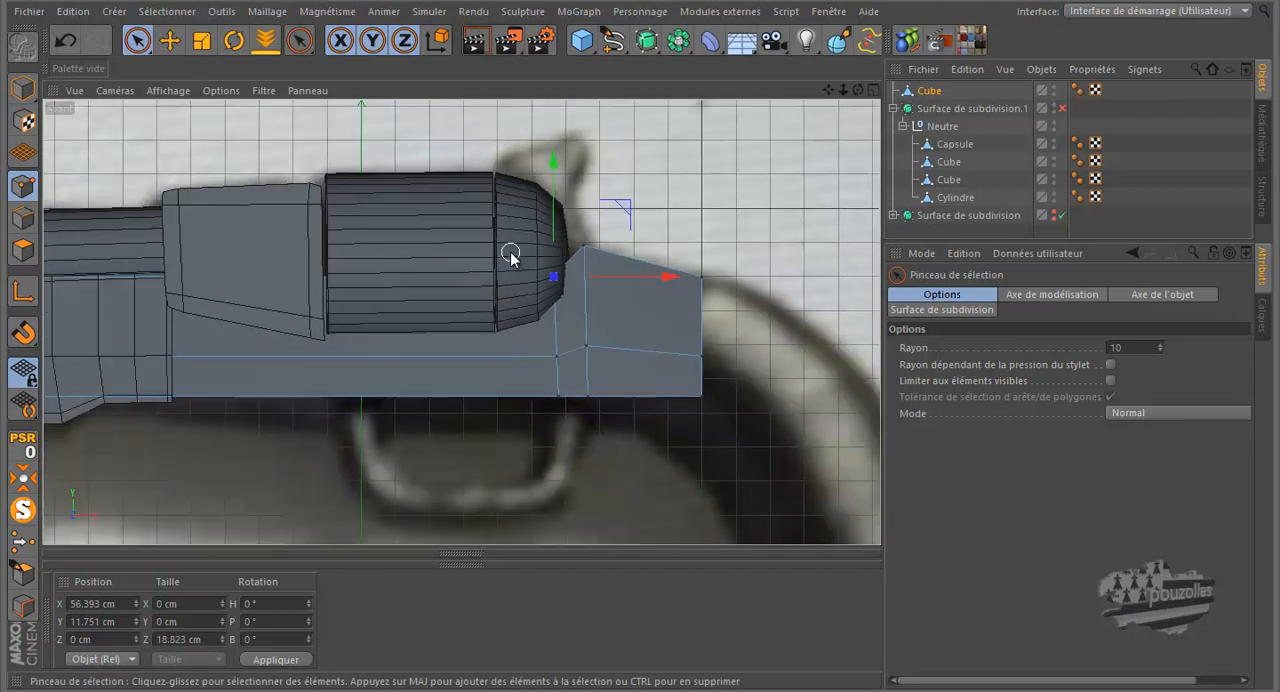
Step: Move the selected points against the drum's rounded rear edge, to about 59.2 cm in X and 5.2 cm in Y
drag(557, 162, 560, 201)
scroll(573, 308, up, 1)
scroll(573, 310, up, 1)
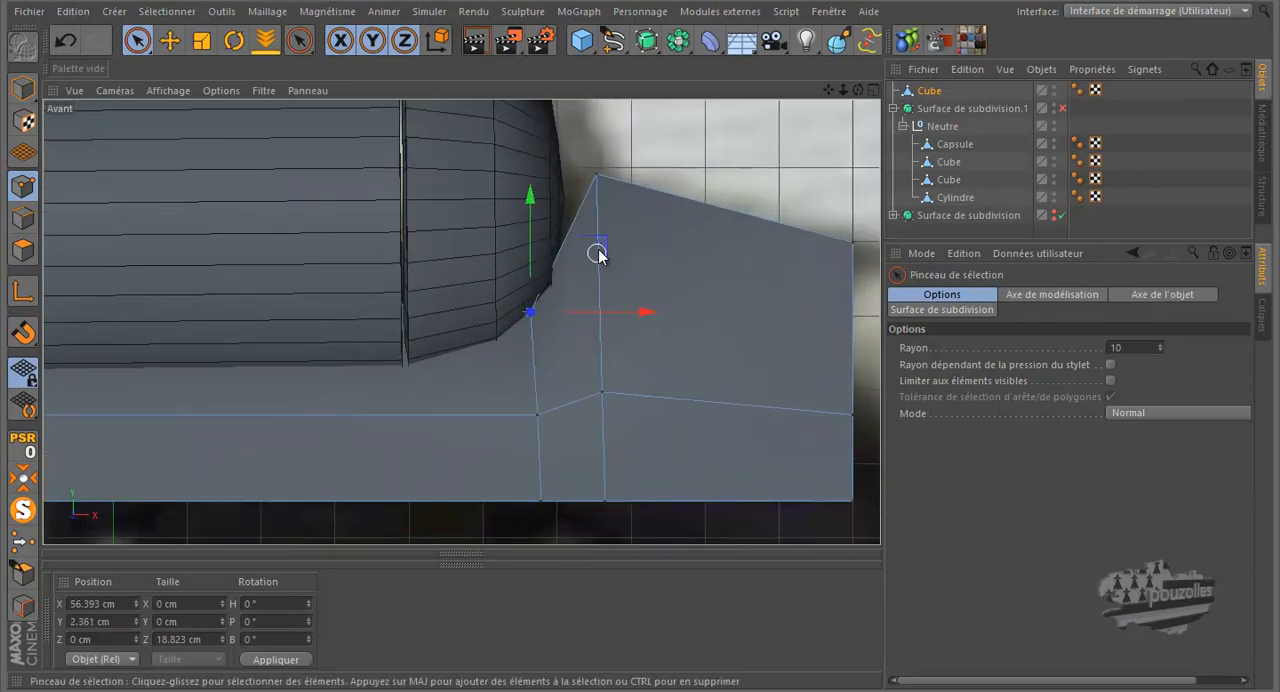
mouse_move(601, 246)
mouse_down()
mouse_move(625, 250)
mouse_move(621, 231)
mouse_up()
scroll(543, 309, up, 4)
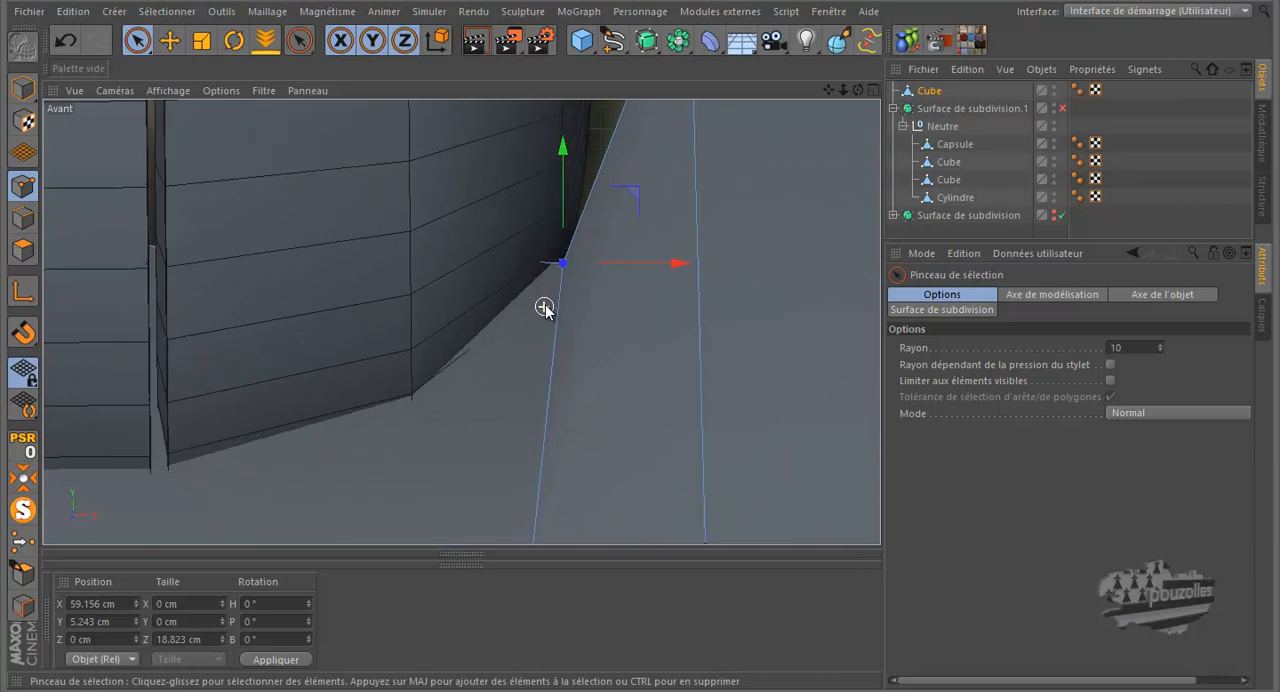
scroll(544, 308, down, 5)
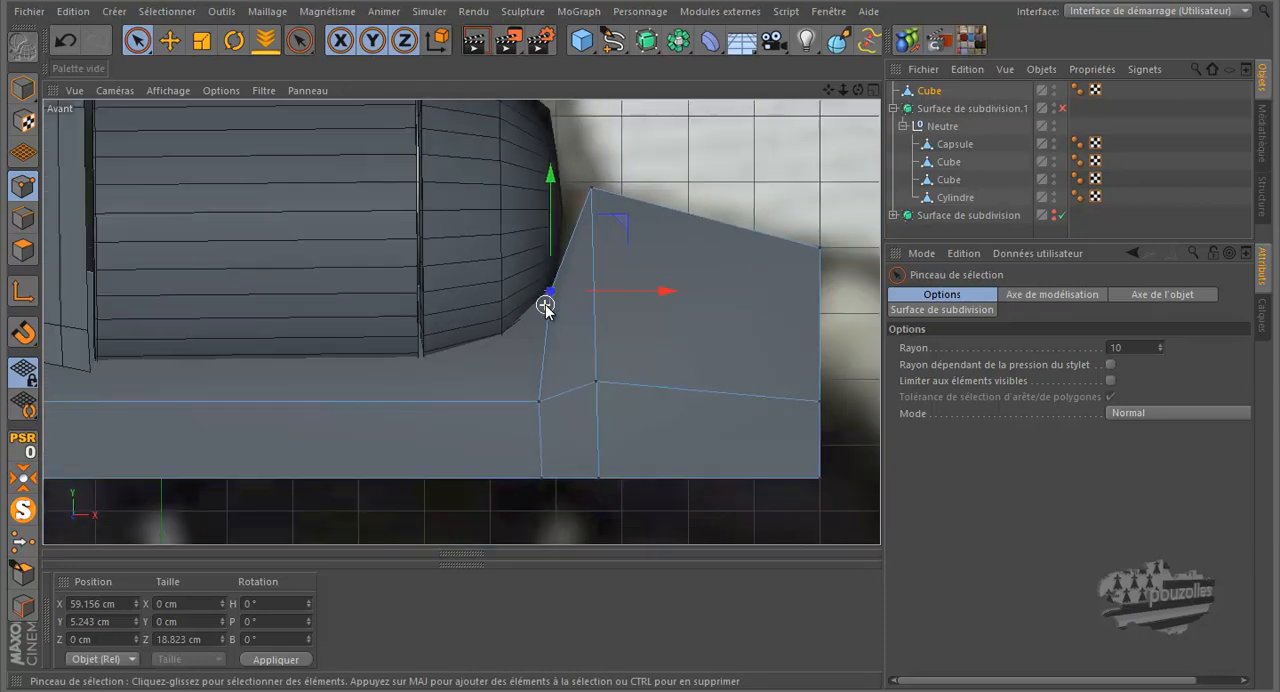
Step: Shift the frame's peak points along X to about 63 cm and the horizontal loop's points beneath the drum's rear to about 58.3 cm
click(593, 190)
drag(676, 189, 668, 200)
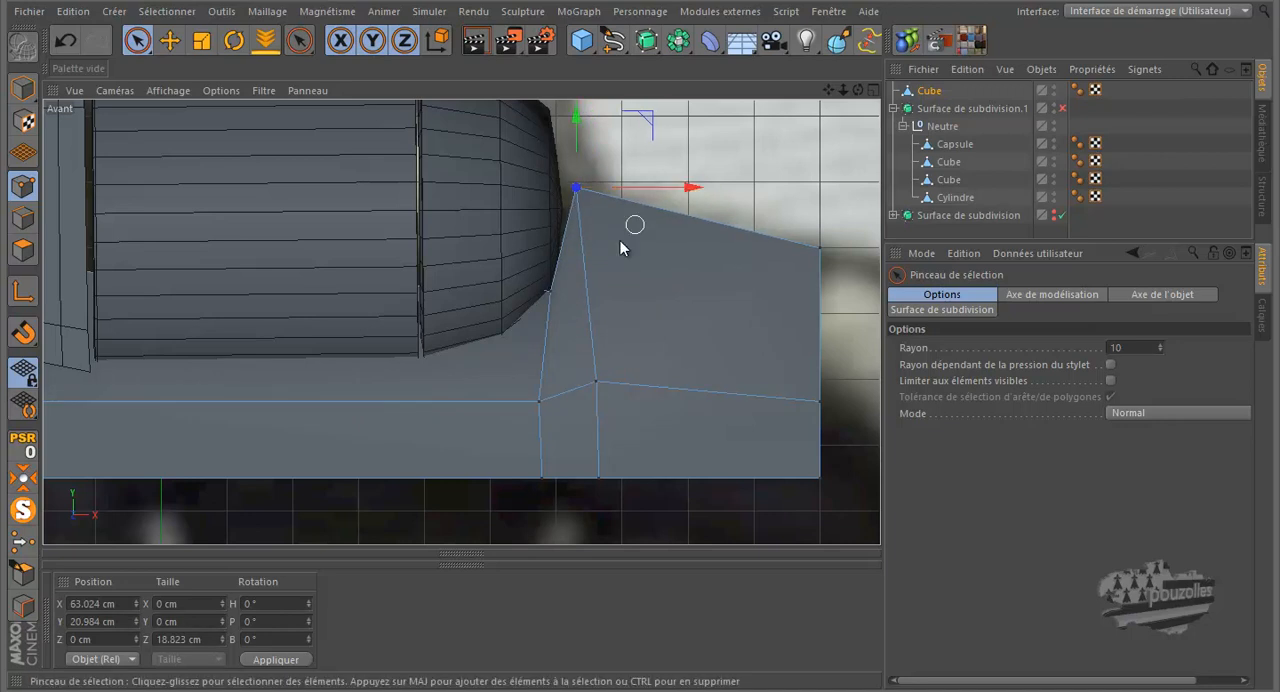
click(540, 402)
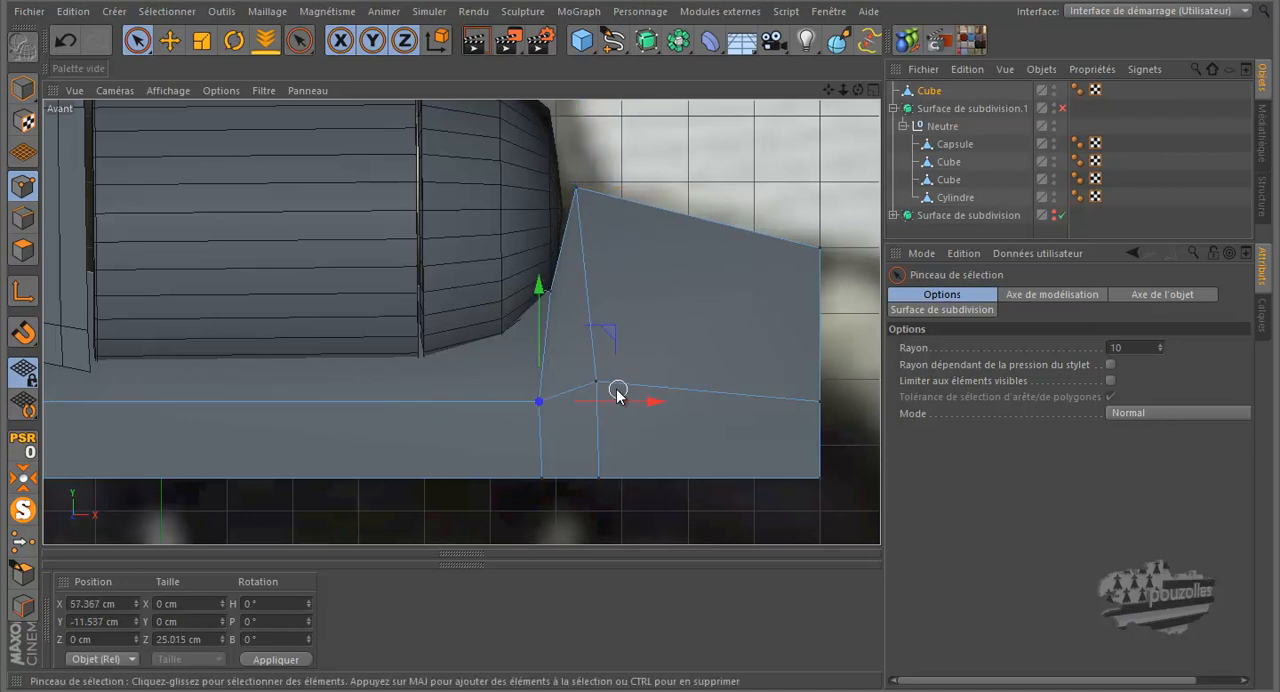
drag(640, 403, 649, 404)
scroll(690, 391, down, 2)
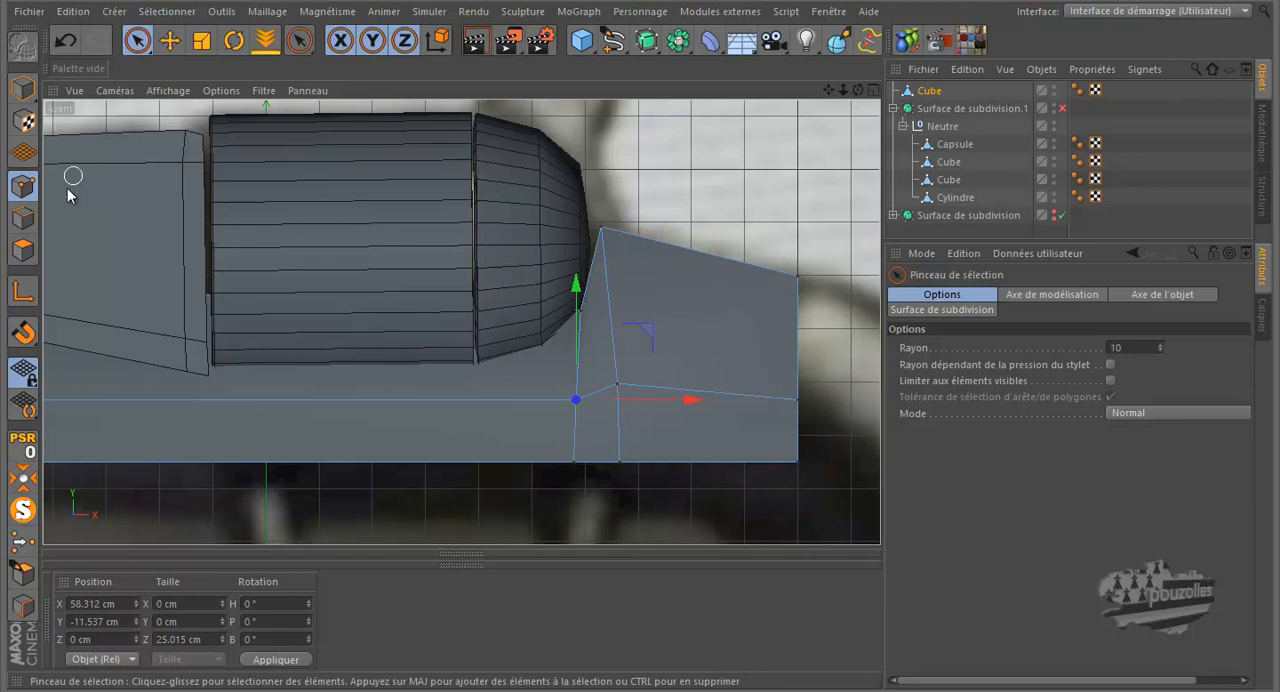
Step: Configure all views to show the total number of objects in the heads-up display
click(221, 90)
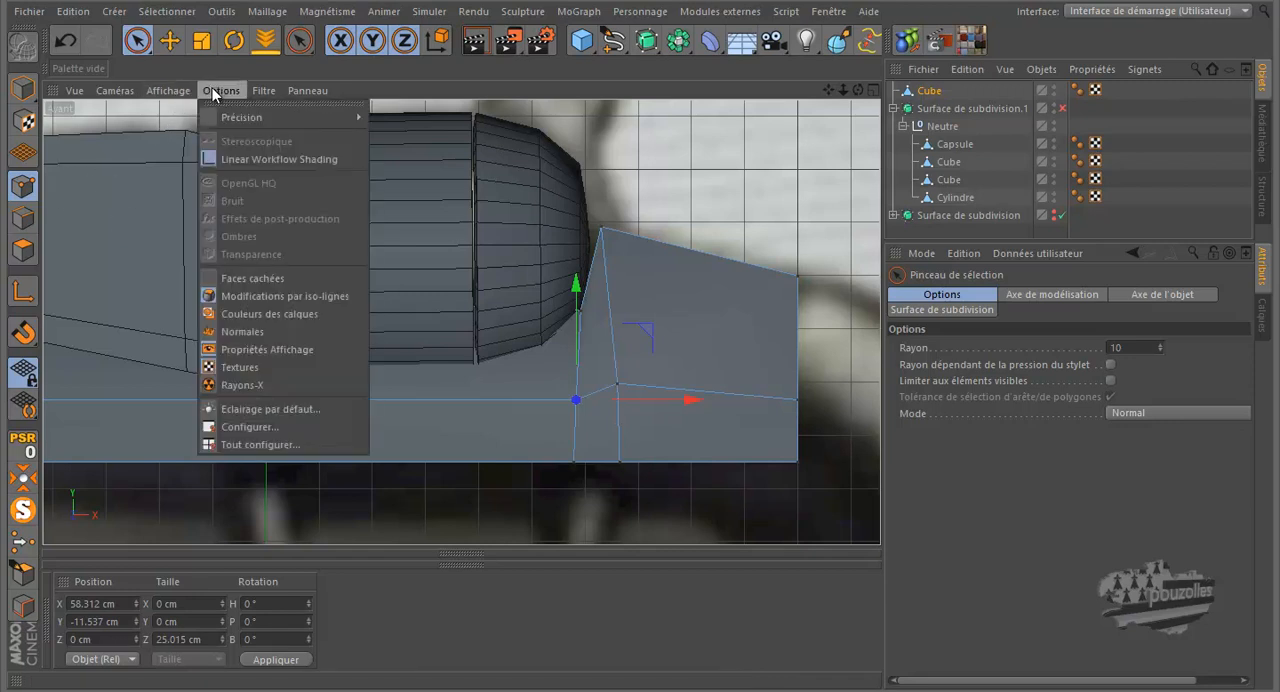
click(251, 443)
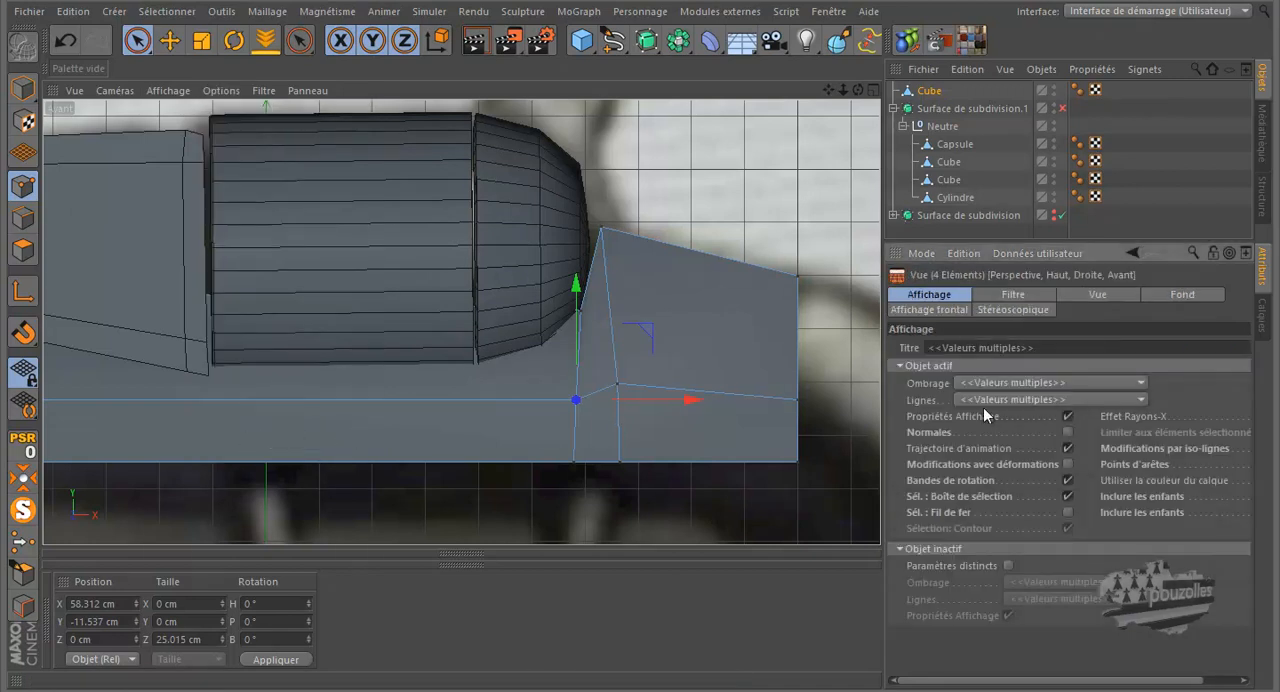
click(1098, 294)
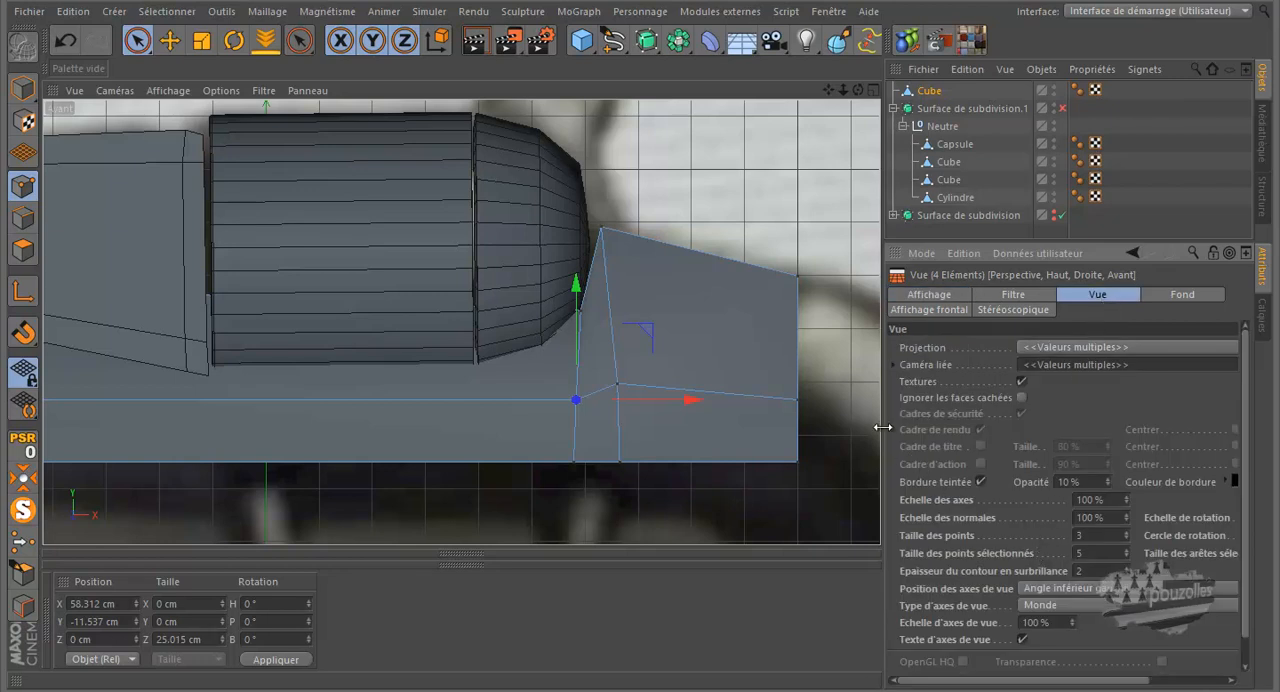
click(931, 310)
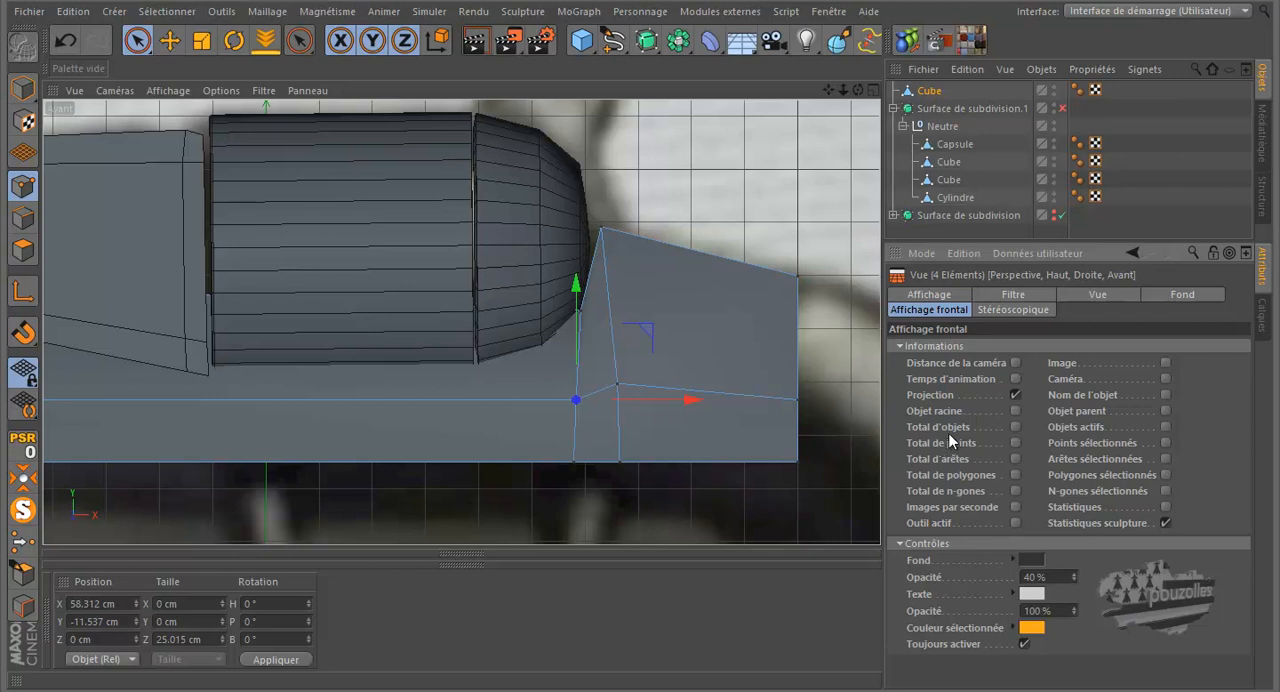
click(1015, 427)
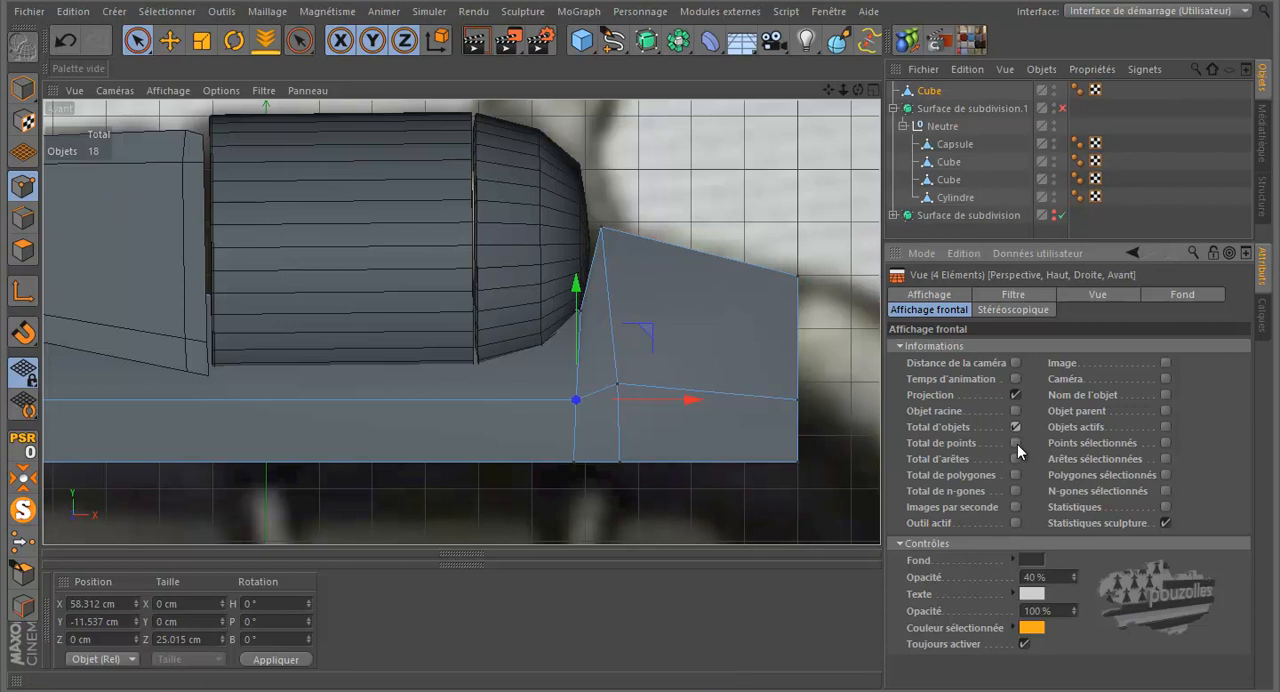
Step: Show the total and selected counts of points, edges and polygons in the views' heads-up display
click(1015, 443)
click(1165, 442)
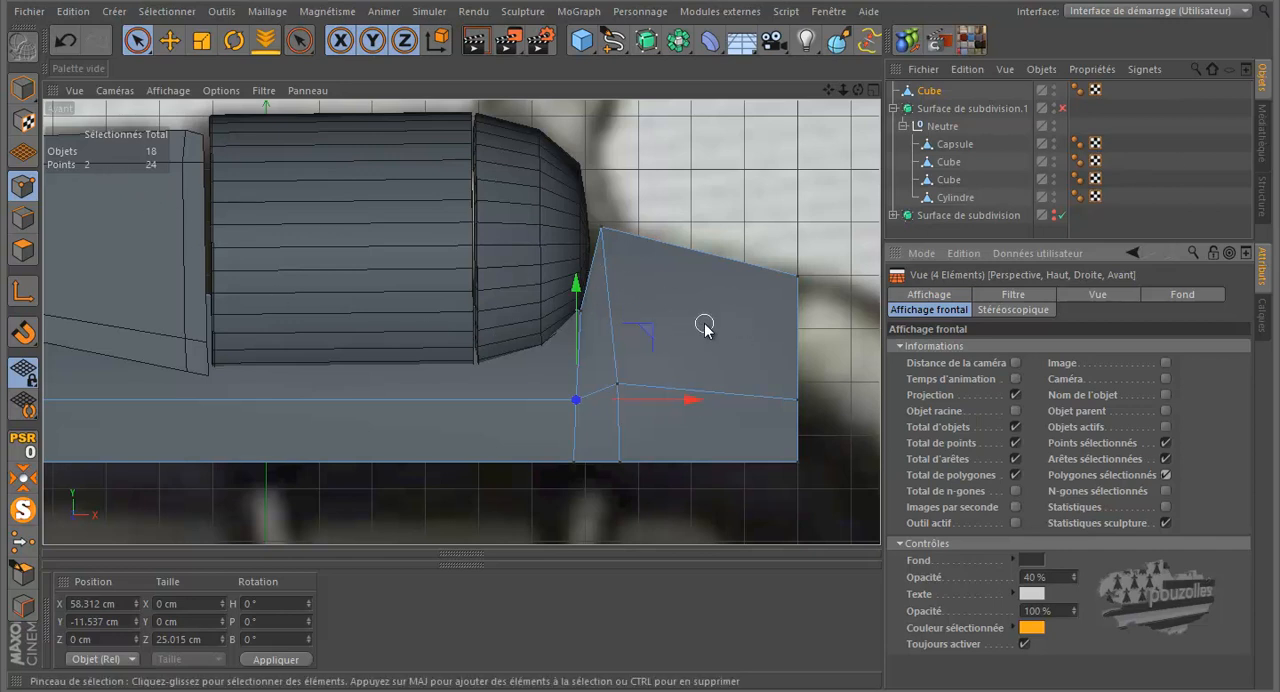
Step: Cut two vertical loops through the frame, one beneath the drum's rounded rear and one where the rounding begins
key(k)
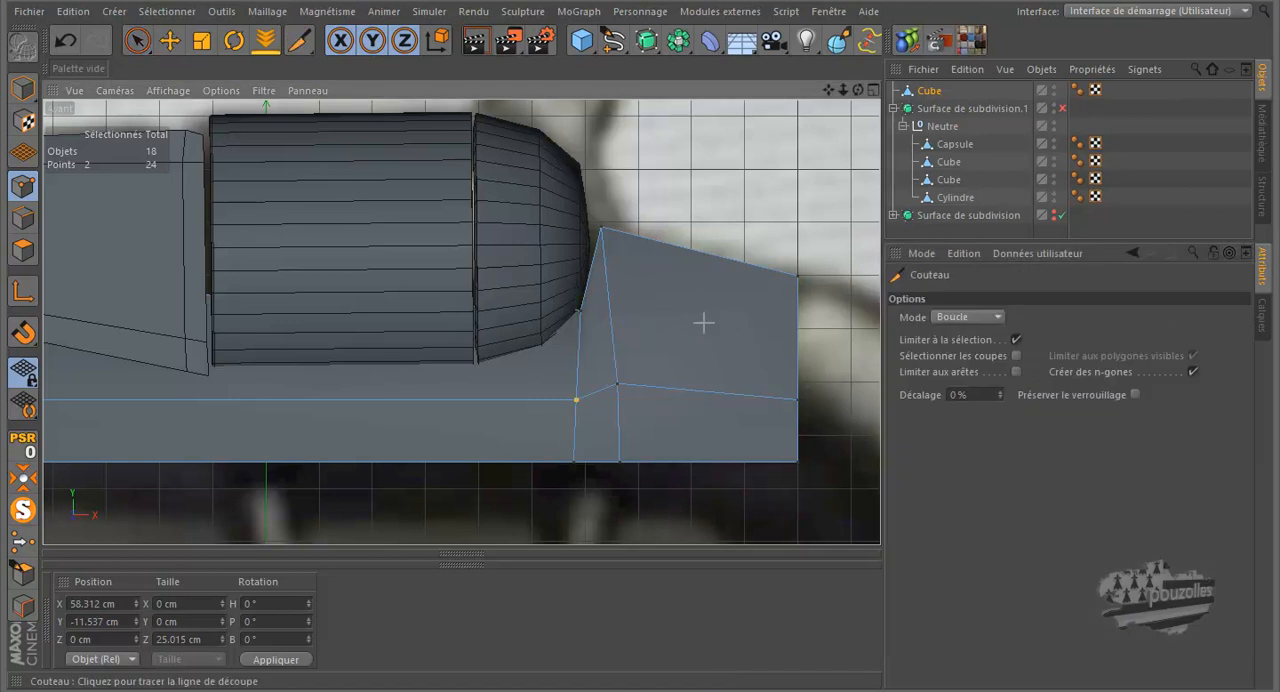
click(525, 464)
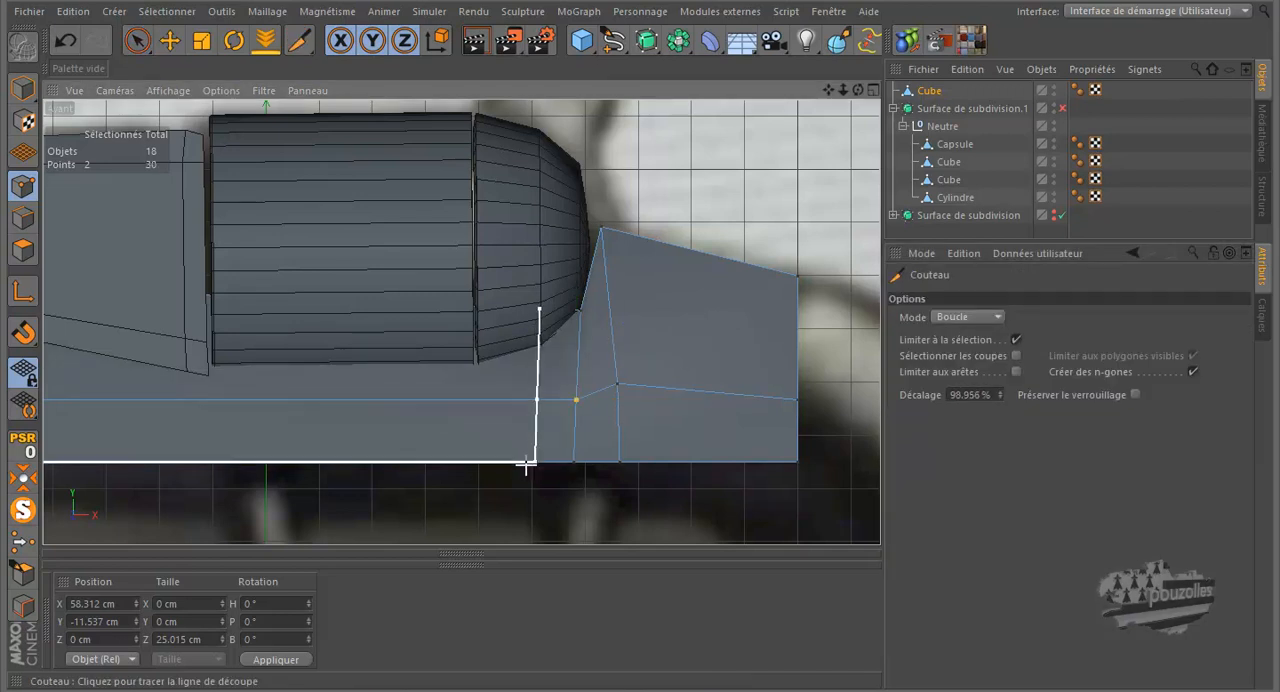
click(475, 464)
Step: Lower the upper points of both new loops to the drum's underside, the forward pair to about -5.5 cm in Y
click(138, 40)
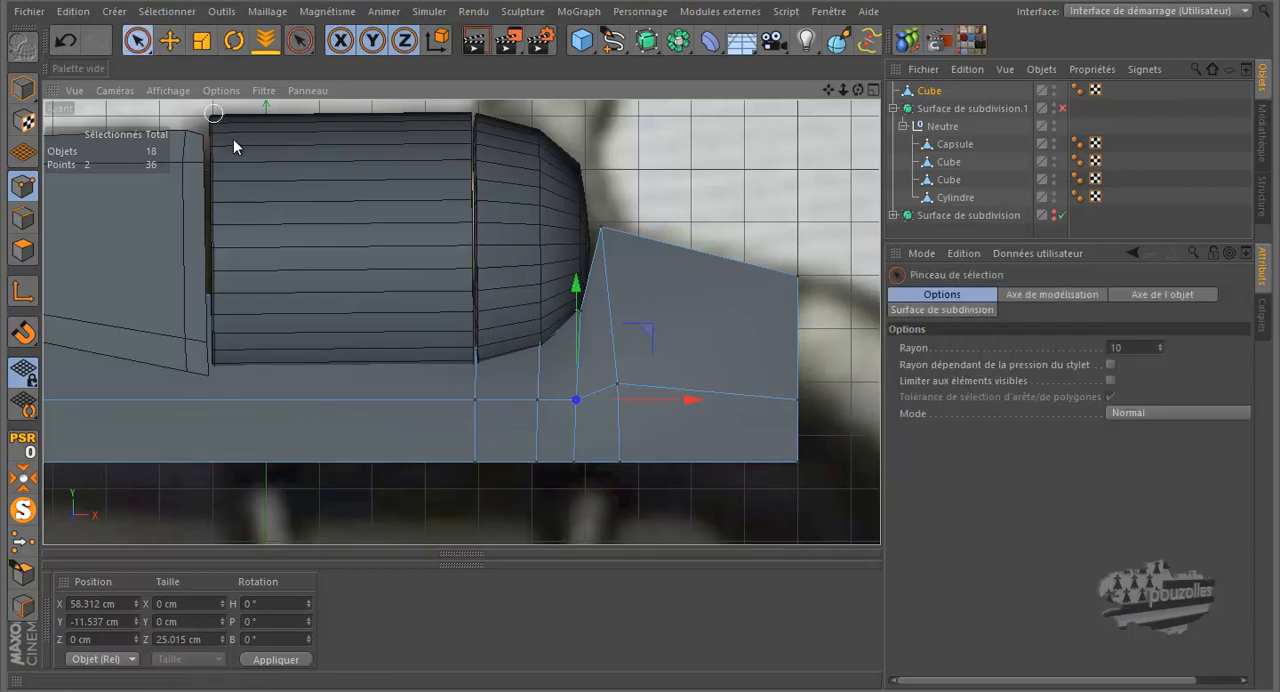
click(540, 325)
mouse_move(540, 322)
mouse_down()
mouse_move(539, 285)
mouse_move(540, 311)
mouse_up()
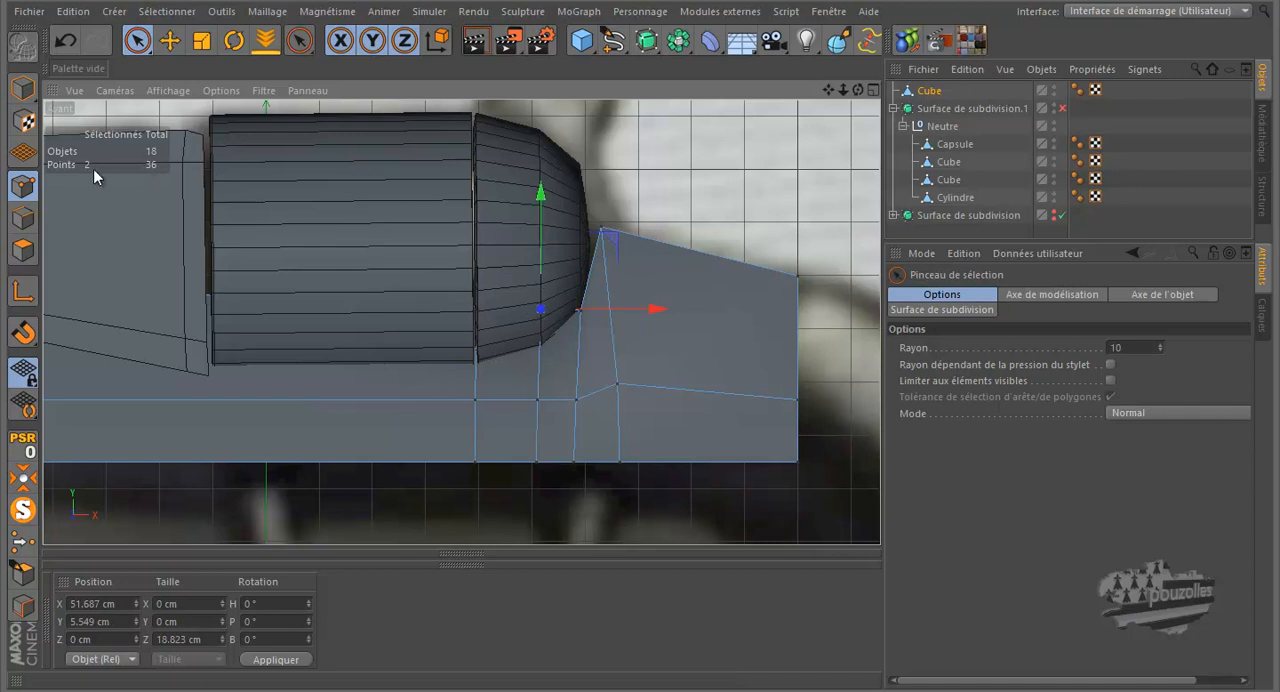
drag(540, 193, 551, 236)
click(478, 321)
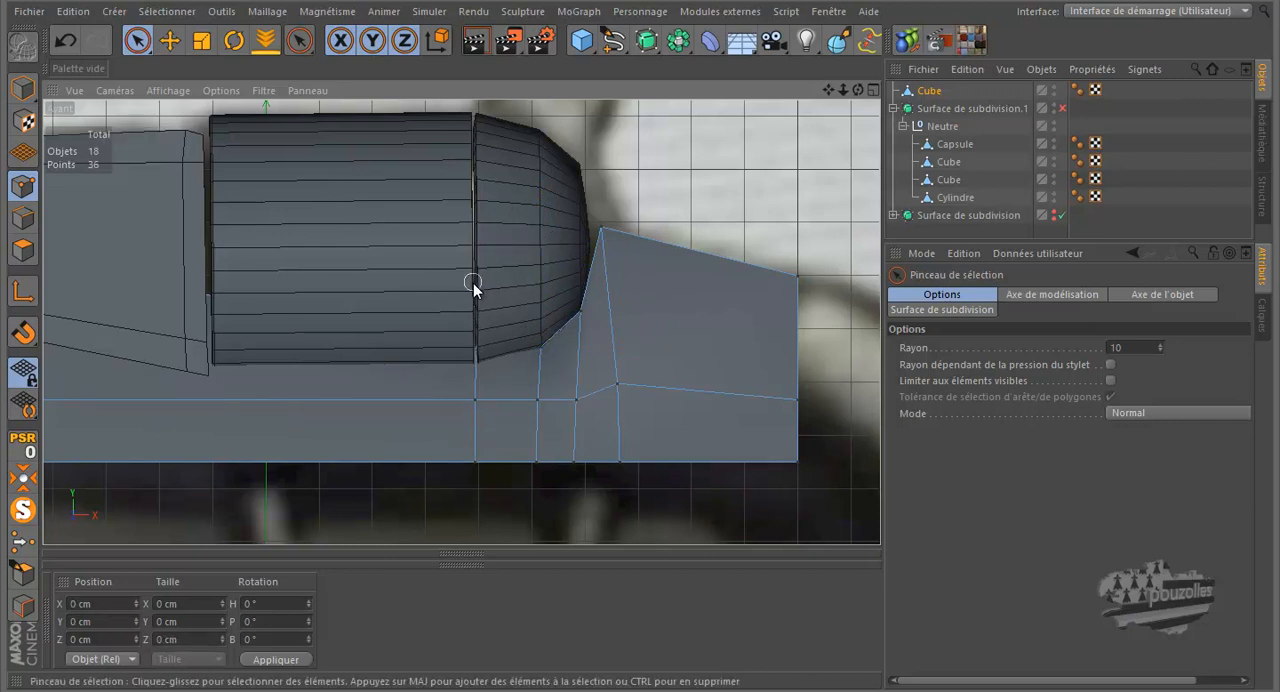
drag(474, 280, 470, 330)
drag(479, 245, 477, 305)
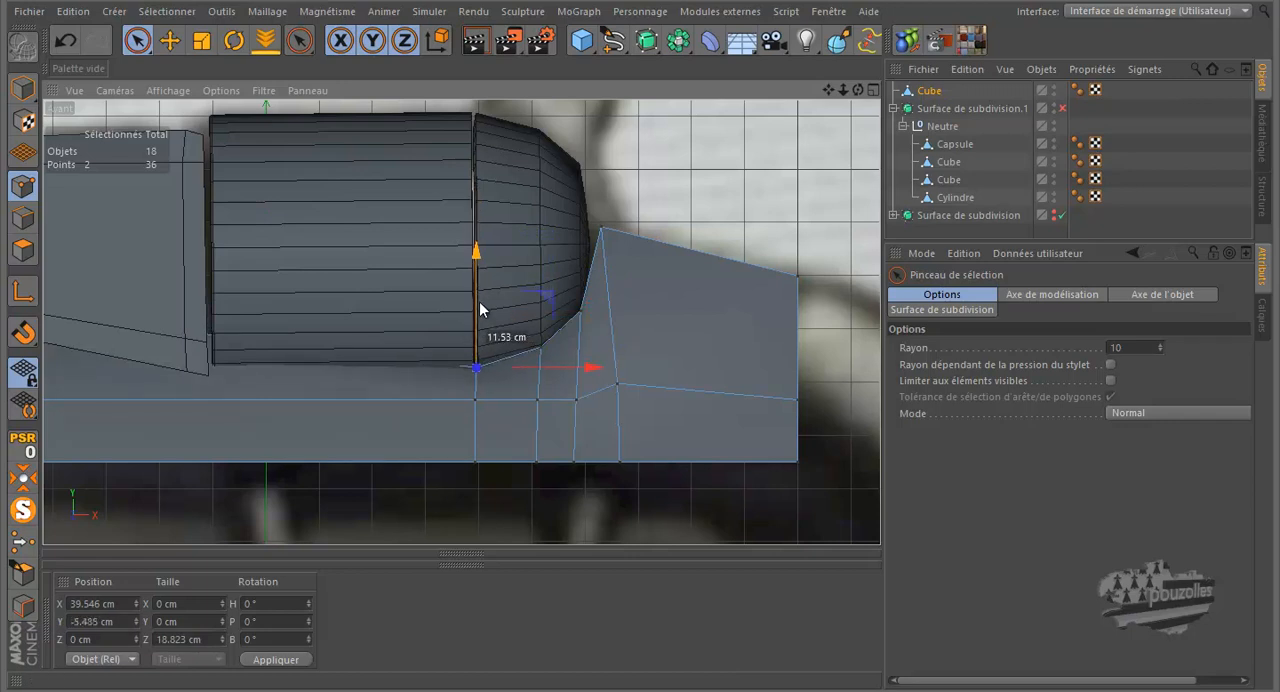
Step: Move the upper points at the frame's front end to about -56.4 cm in X and 2.2 cm in Y
scroll(722, 289, down, 3)
click(183, 277)
mouse_move(251, 199)
mouse_down()
mouse_move(291, 247)
mouse_move(285, 279)
mouse_up()
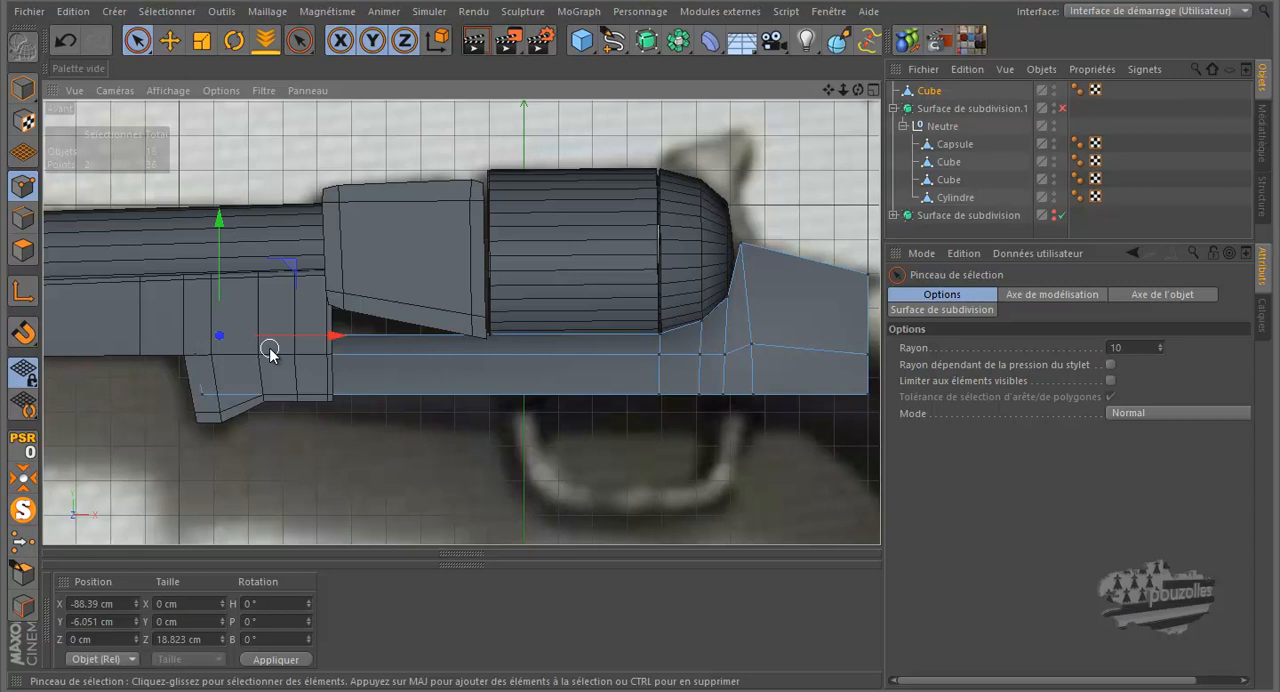
mouse_move(292, 270)
mouse_down()
mouse_move(397, 251)
mouse_move(394, 240)
mouse_up()
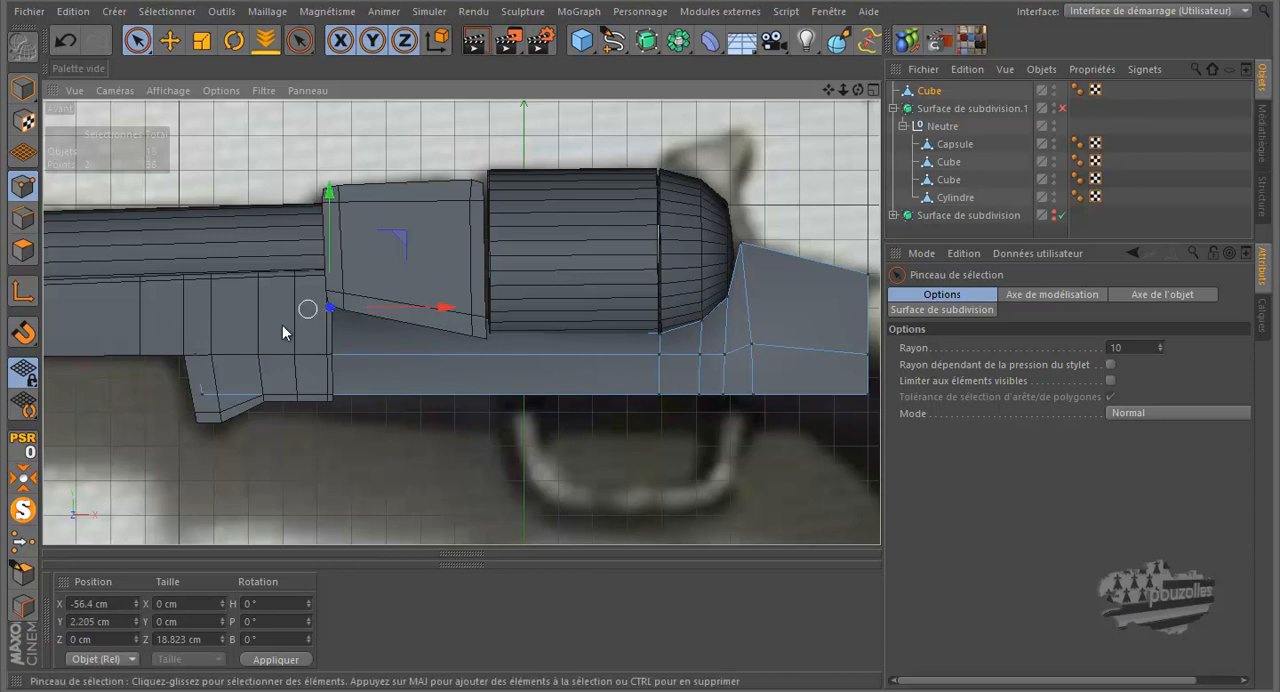
Step: Shift the front end's bottom points along X to about -57.2 cm and its middle points to about -57.9 cm
click(205, 395)
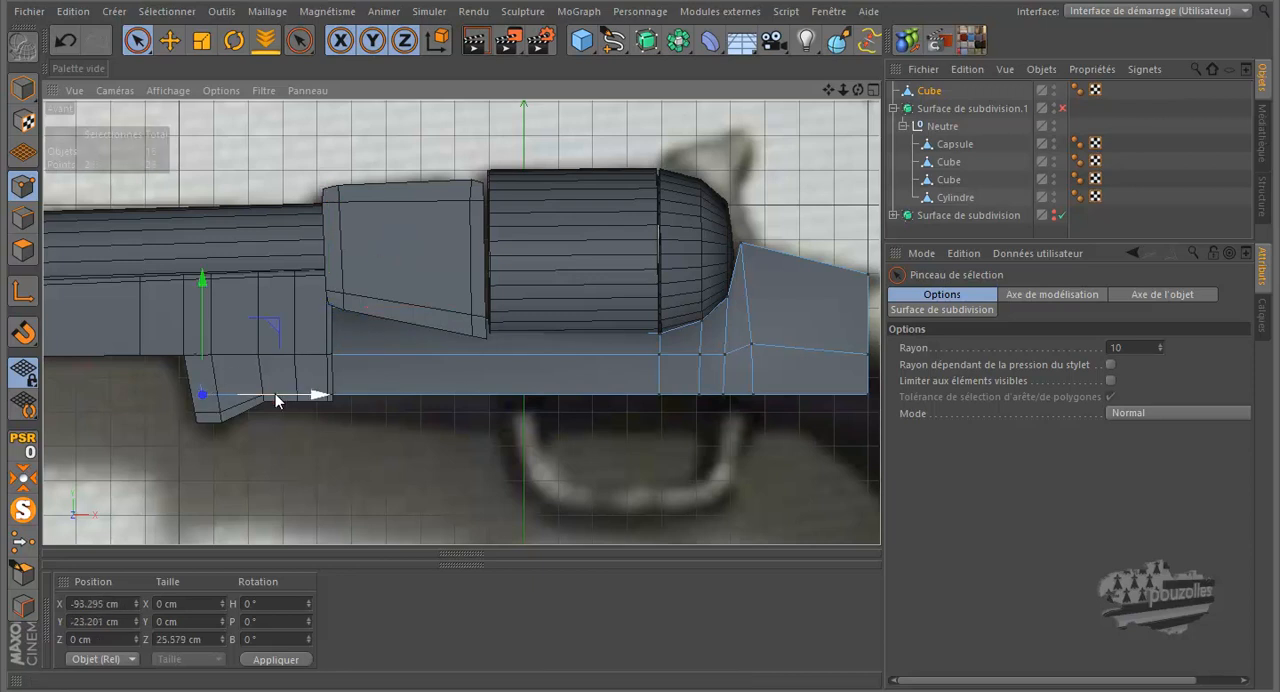
drag(327, 400, 340, 402)
drag(409, 404, 450, 404)
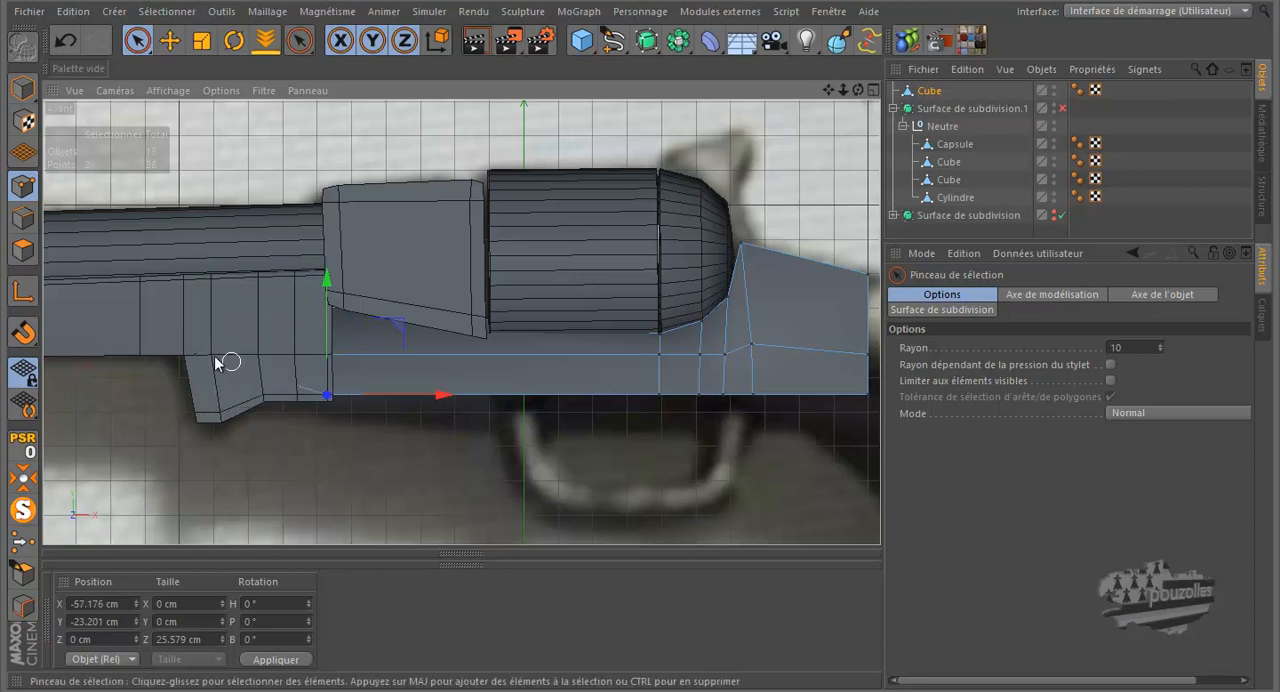
click(196, 352)
drag(316, 358, 449, 366)
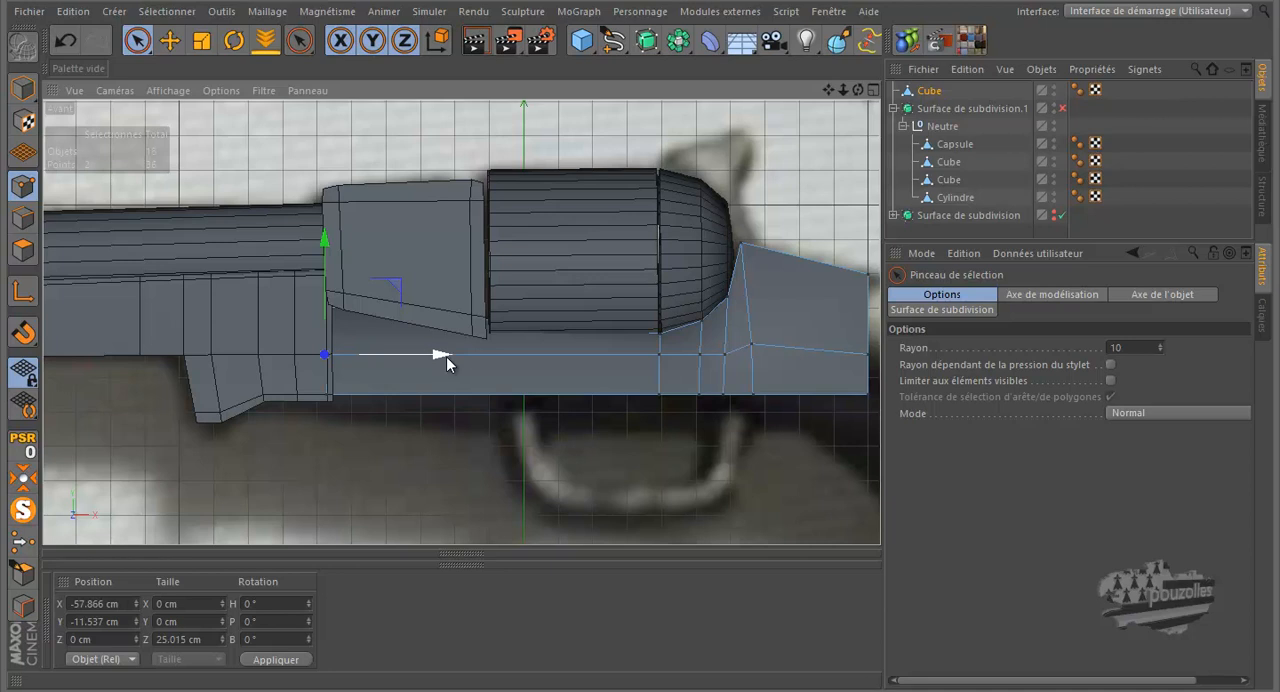
Step: Cut a vertical loop through the frame at the drum's front edge and move its upper points to about -5.8 cm in Y
key(k)
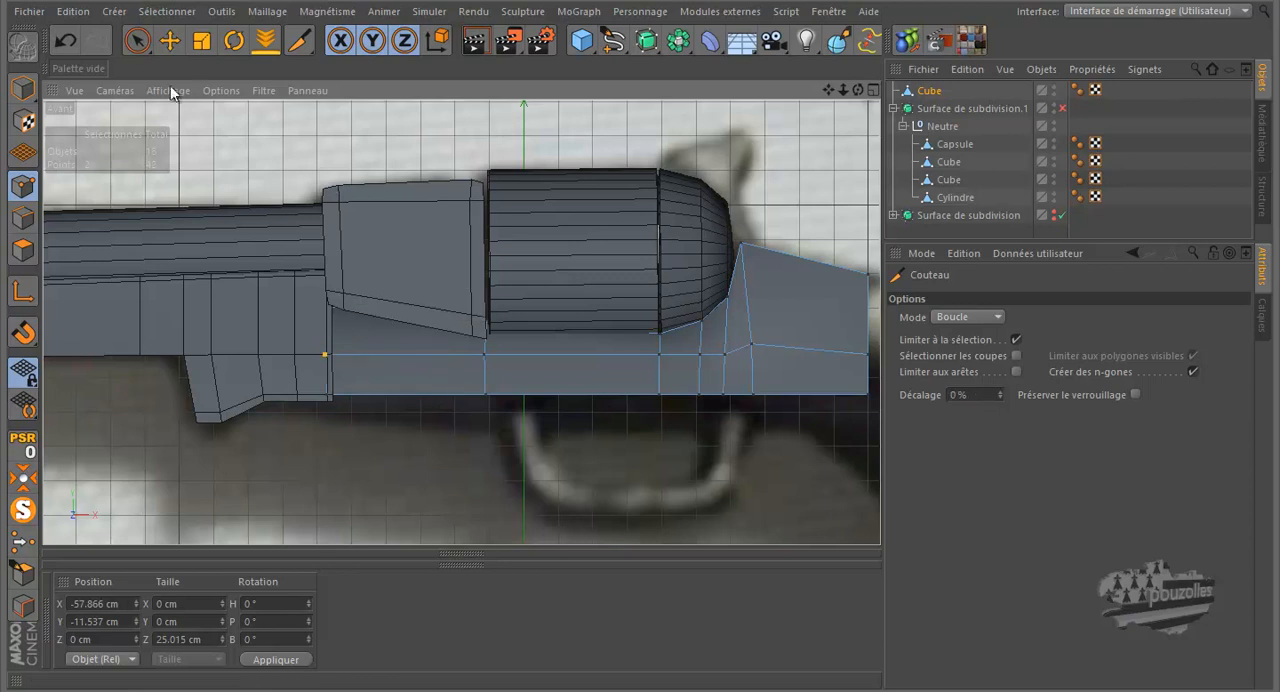
key(9)
click(488, 320)
drag(484, 251, 486, 268)
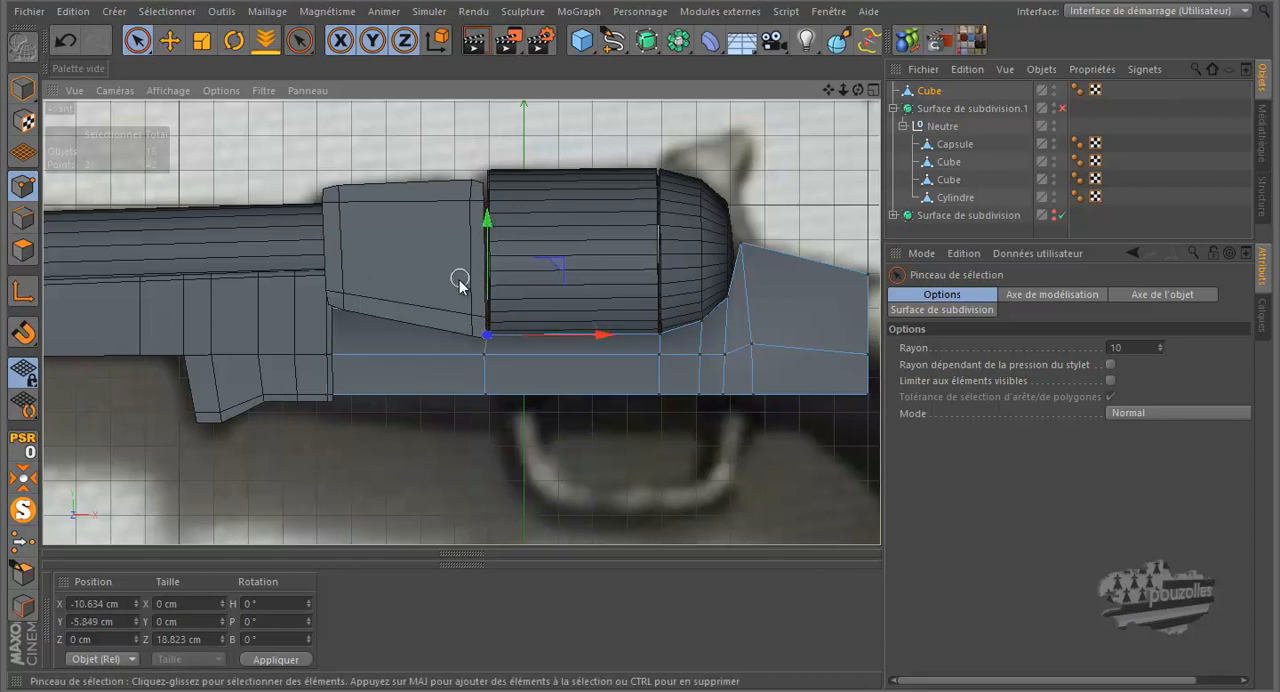
Step: Check the frame in the perspective view and display the front view as lines
middle_click(420, 363)
middle_click(325, 258)
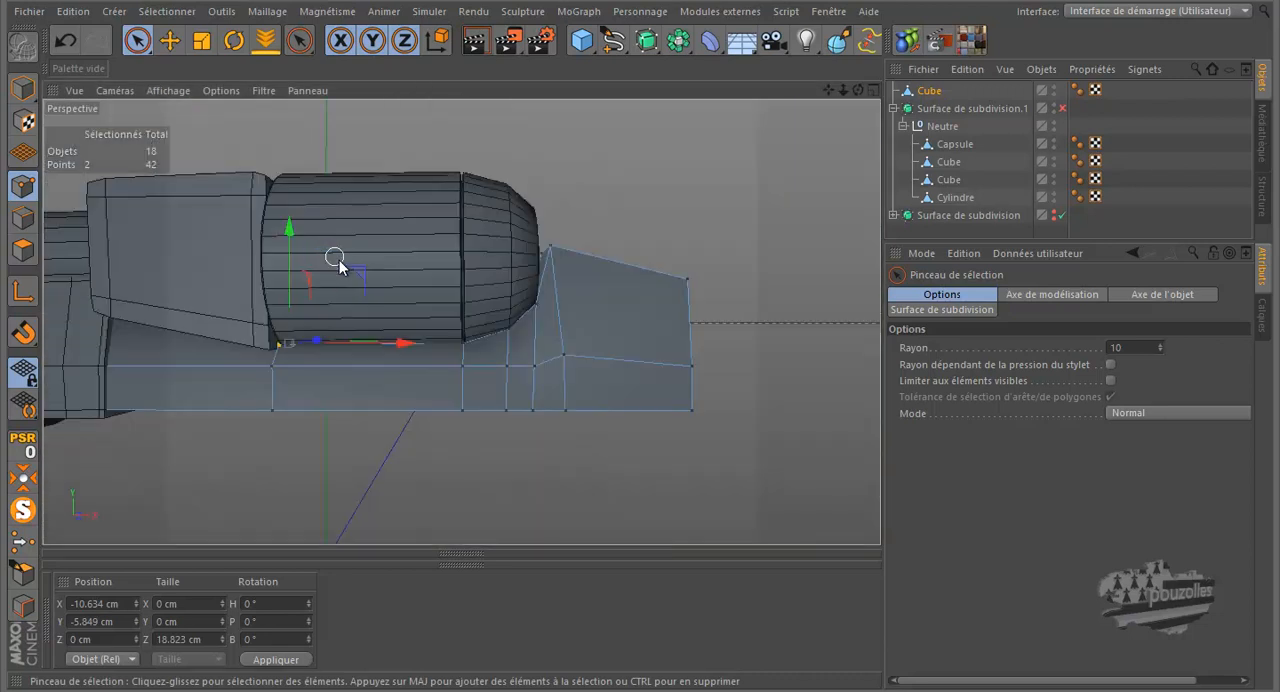
middle_click(375, 292)
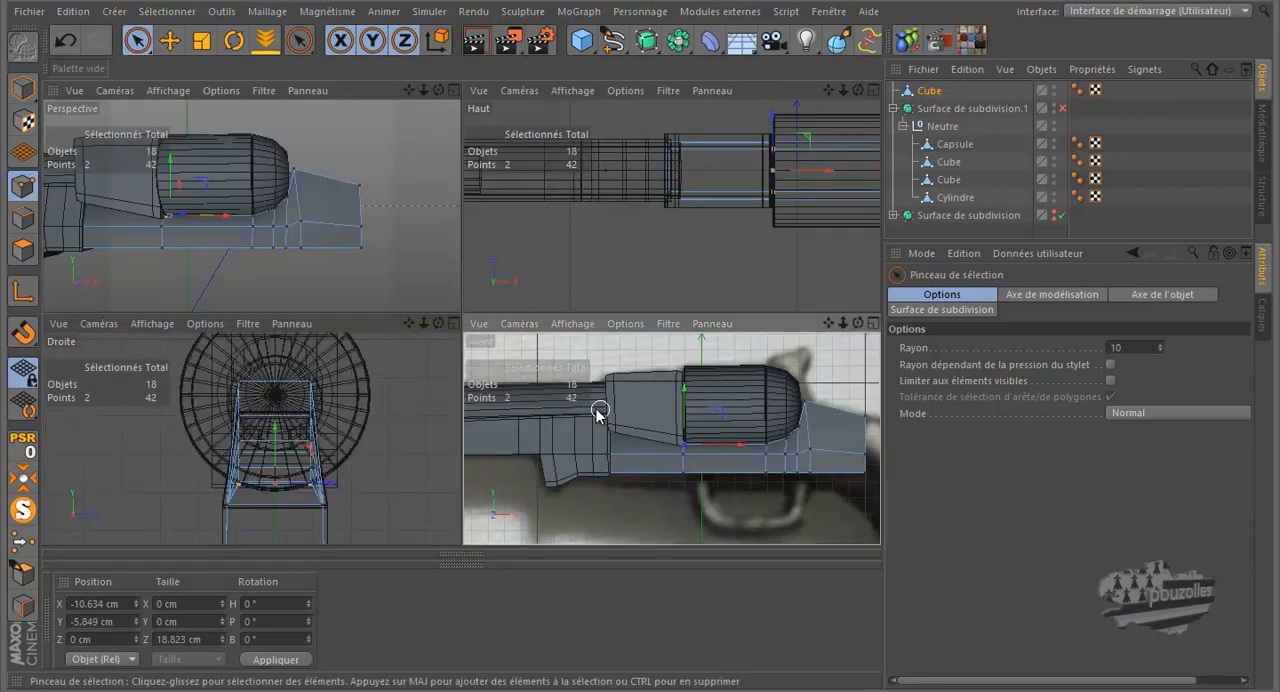
middle_click(599, 412)
click(168, 90)
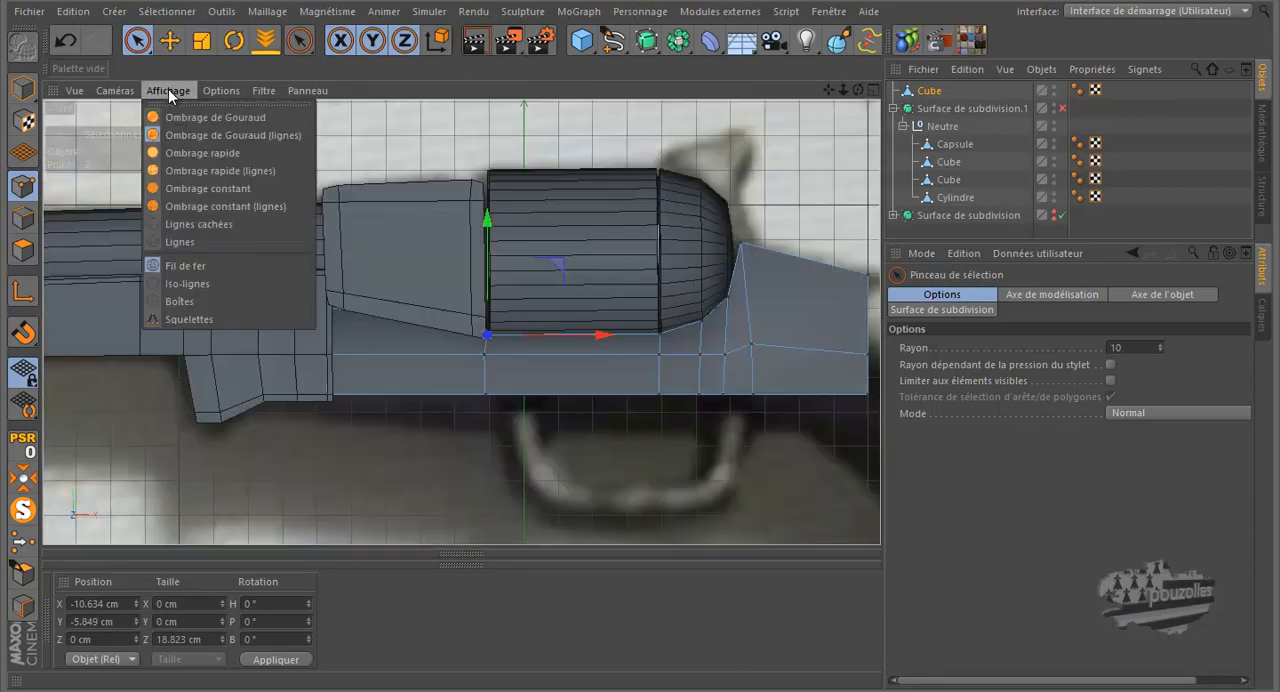
click(185, 243)
Step: Raise the frame's bottom rear points to about -21.6 cm in Y and slightly raise the adjacent bottom points ahead of them
scroll(282, 303, down, 3)
alt+middle_drag(247, 318, 182, 331)
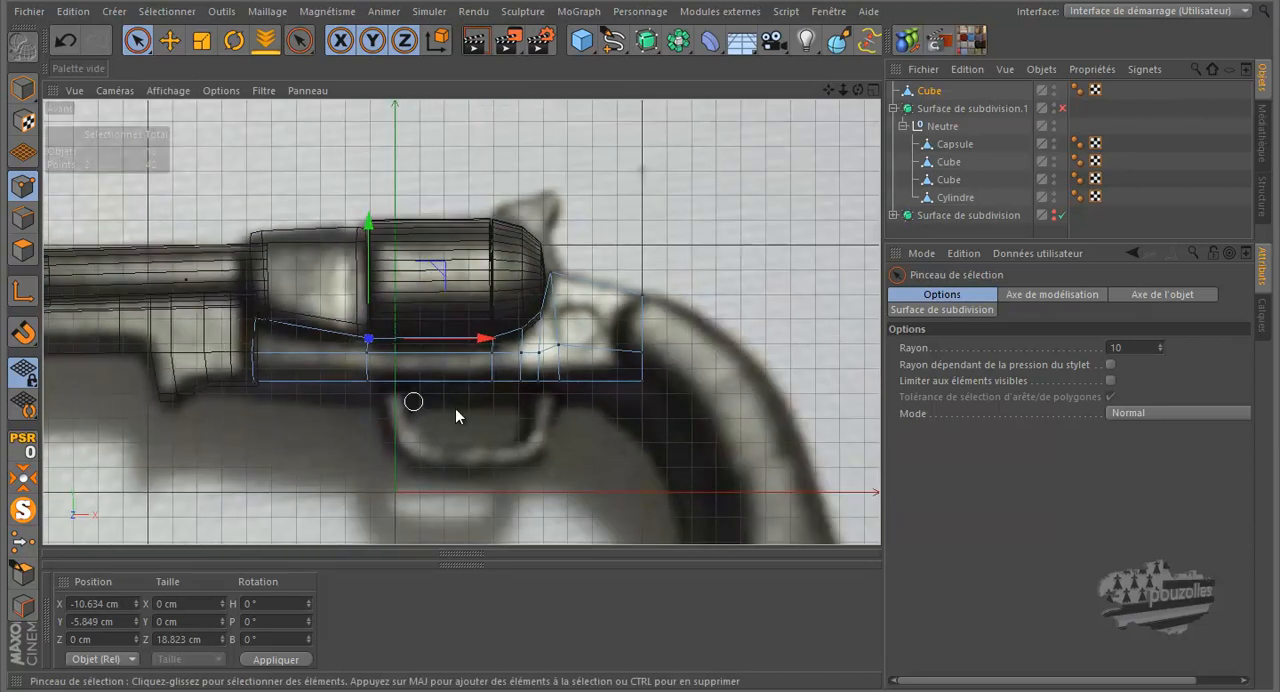
scroll(654, 371, up, 2)
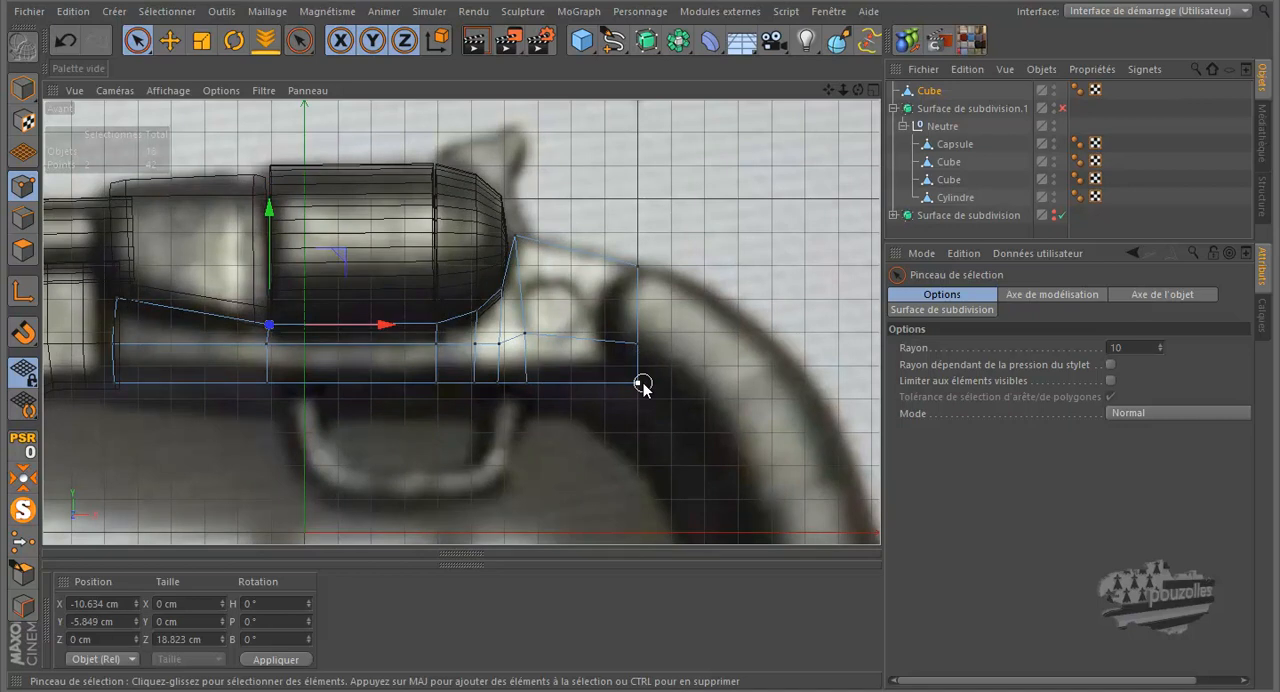
click(641, 383)
drag(638, 291, 639, 286)
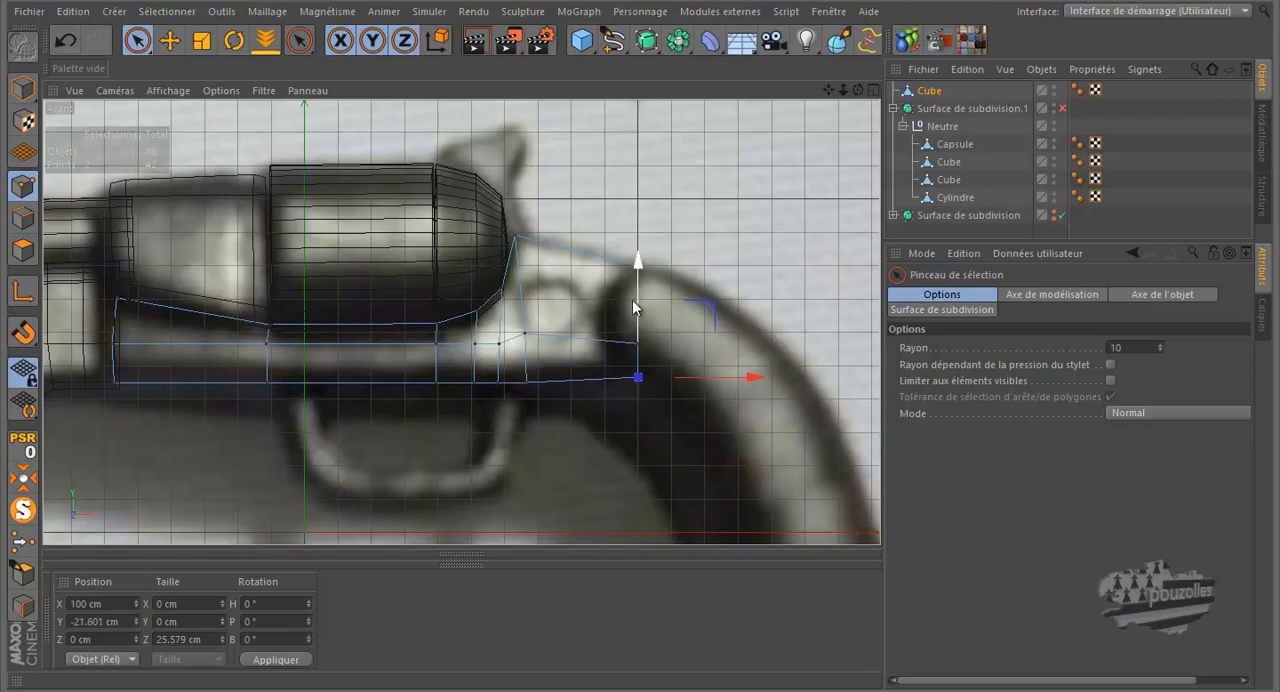
click(527, 381)
drag(527, 298, 527, 296)
click(452, 440)
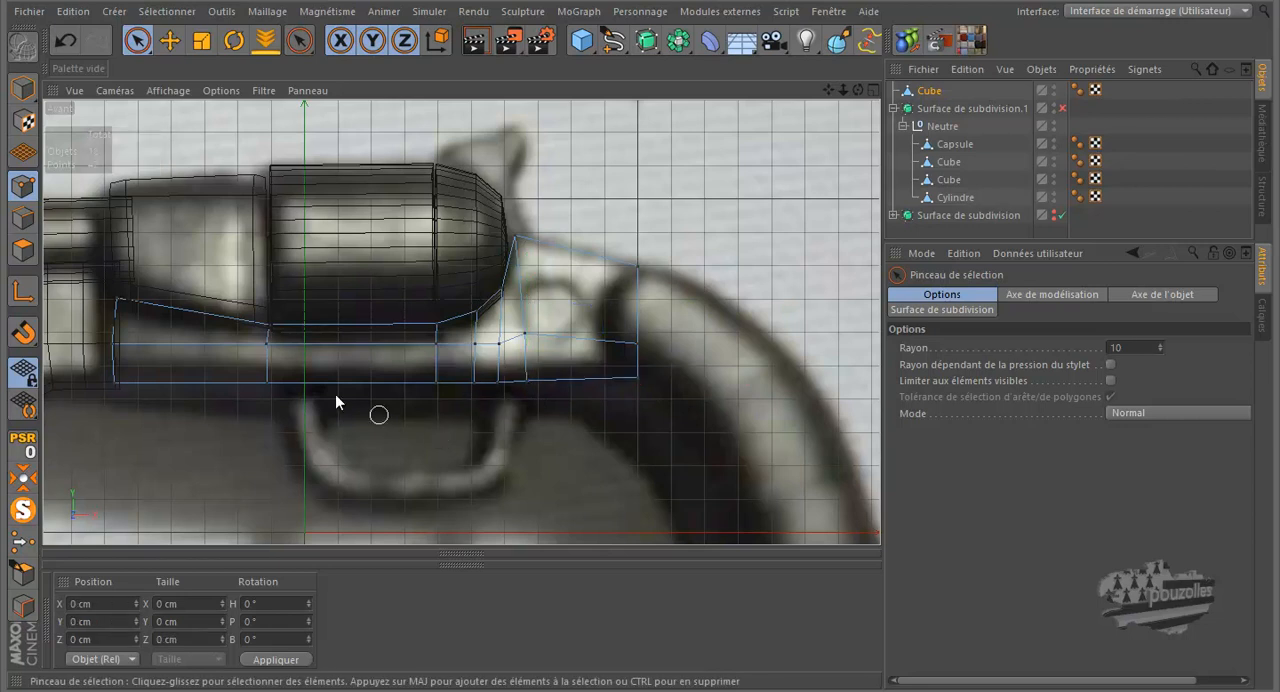
Step: Examine the reshaped frame from behind in the perspective view
middle_click(177, 334)
middle_click(367, 232)
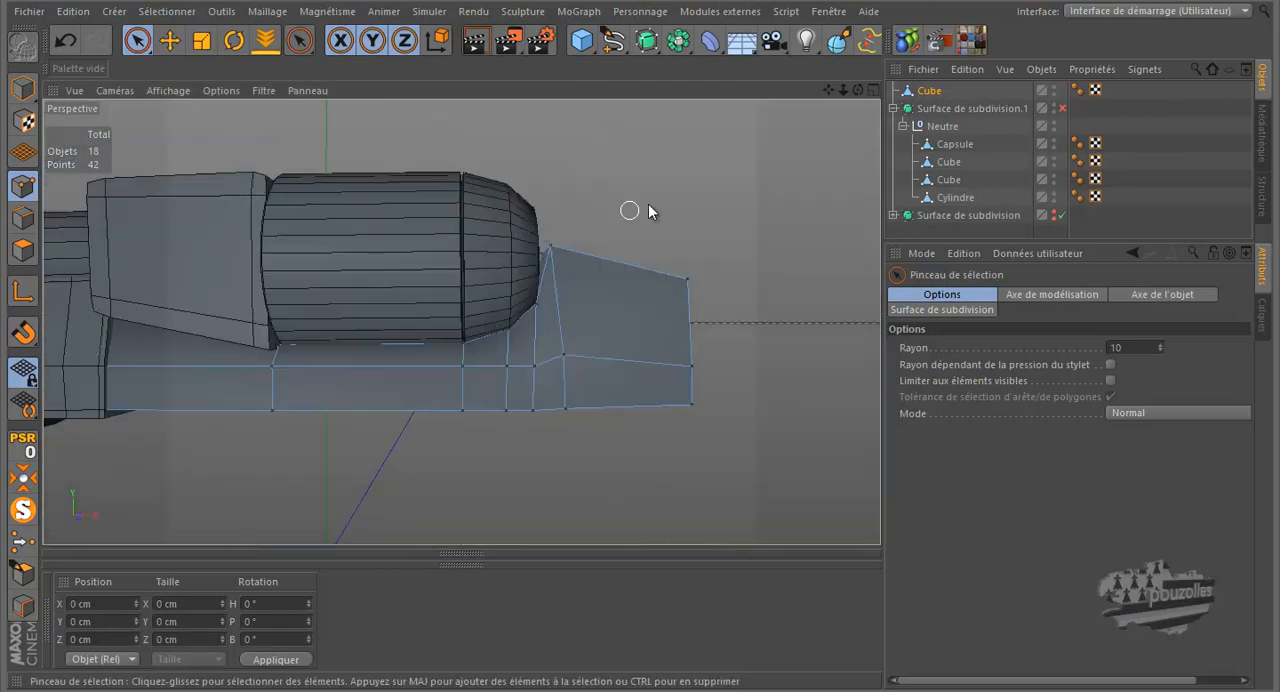
mouse_move(637, 327)
alt+mouse_down()
mouse_move(642, 300)
mouse_move(624, 320)
mouse_move(640, 320)
alt+mouse_up()
Step: Try to cut a lengthwise loop through the frame, both freehand and with the offset at 50 %
key(k)
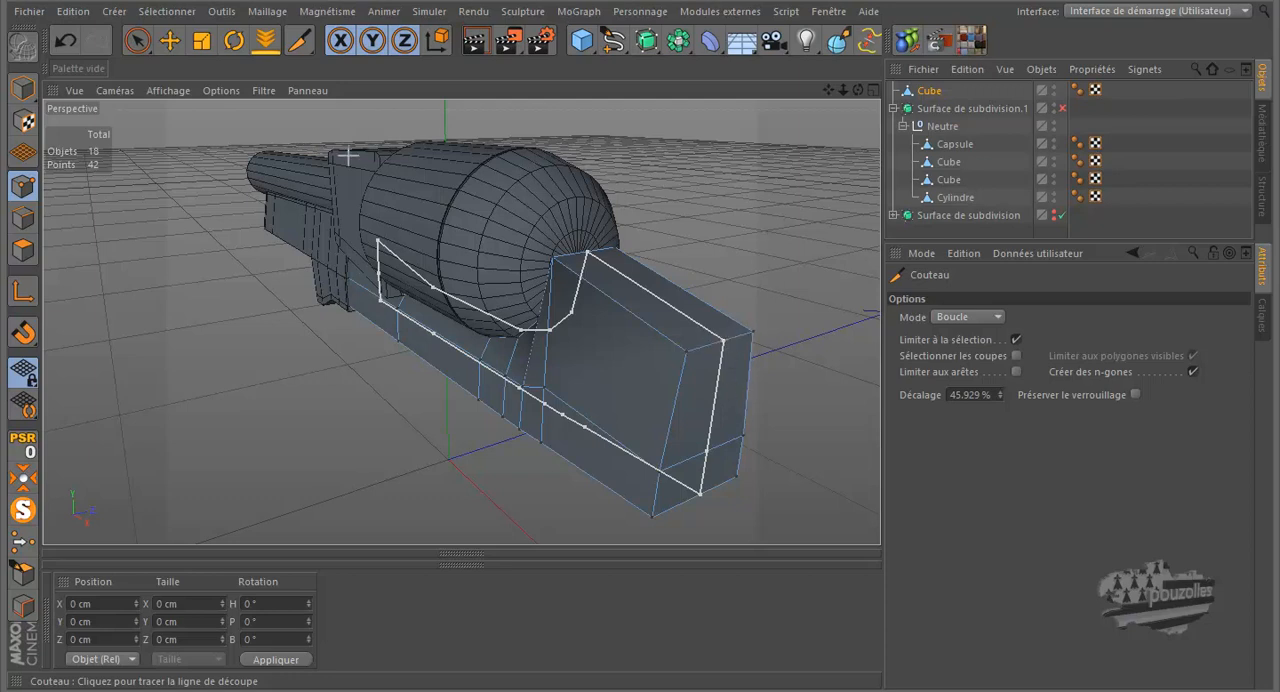
click(220, 288)
click(65, 40)
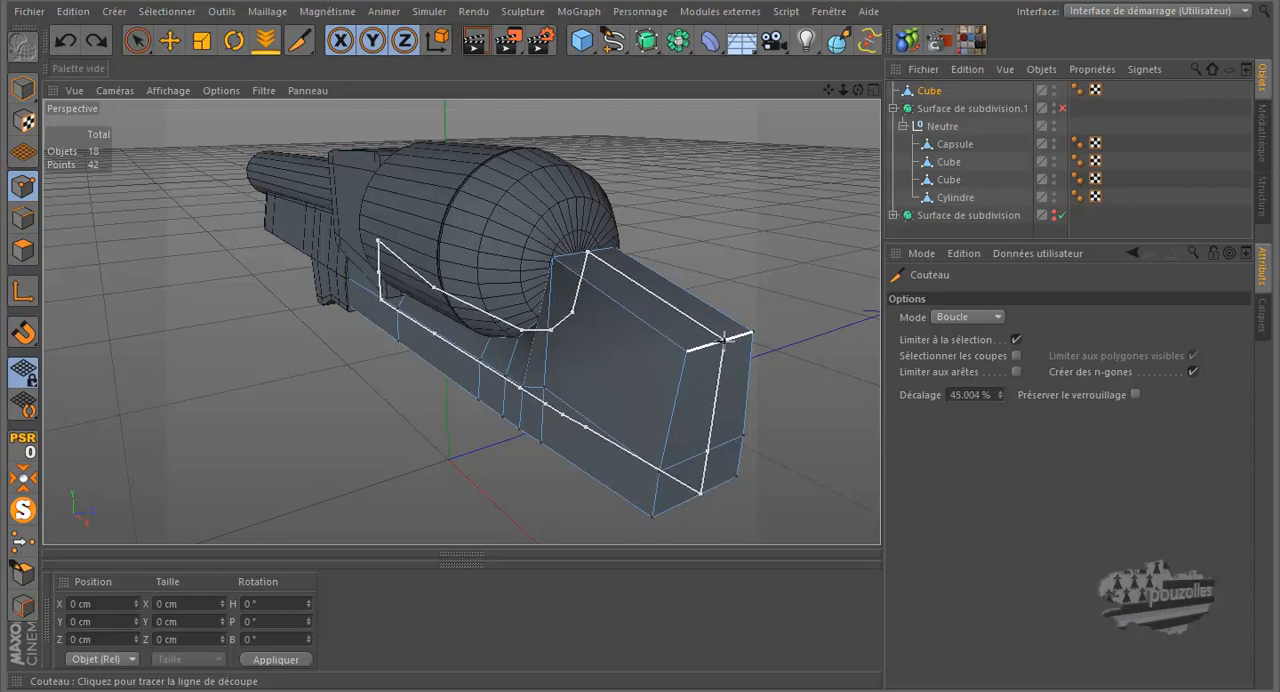
click(690, 357)
click(68, 41)
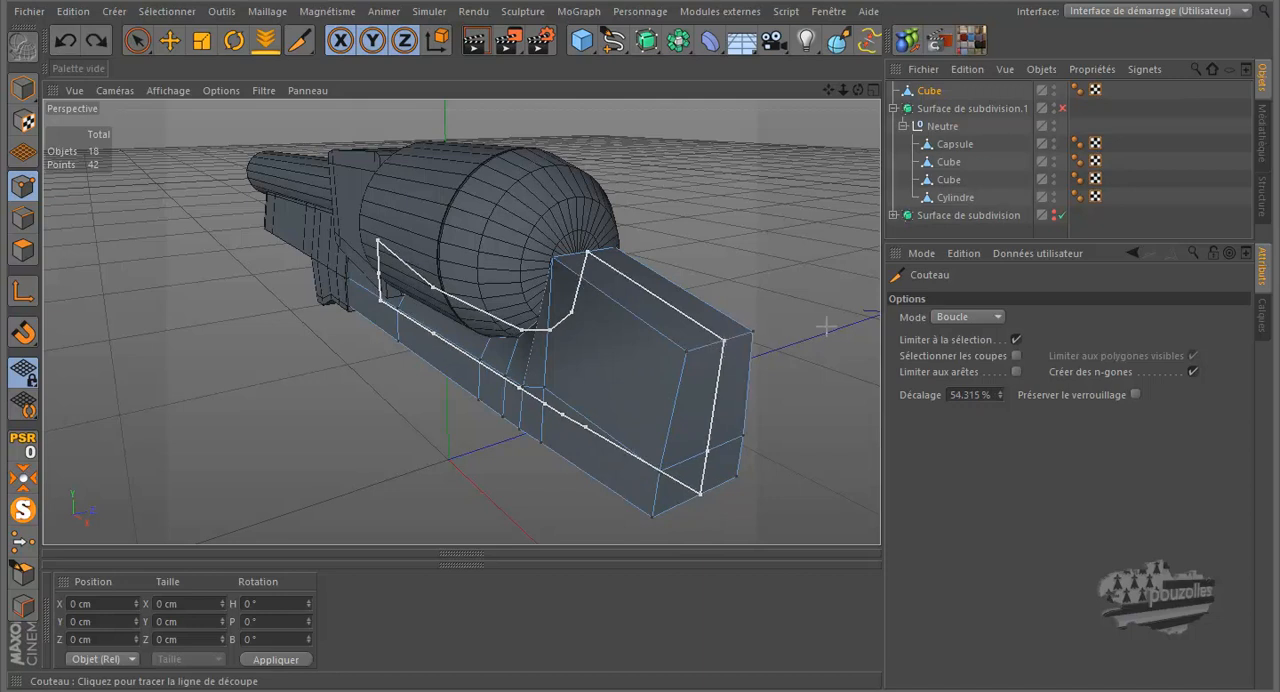
click(966, 395)
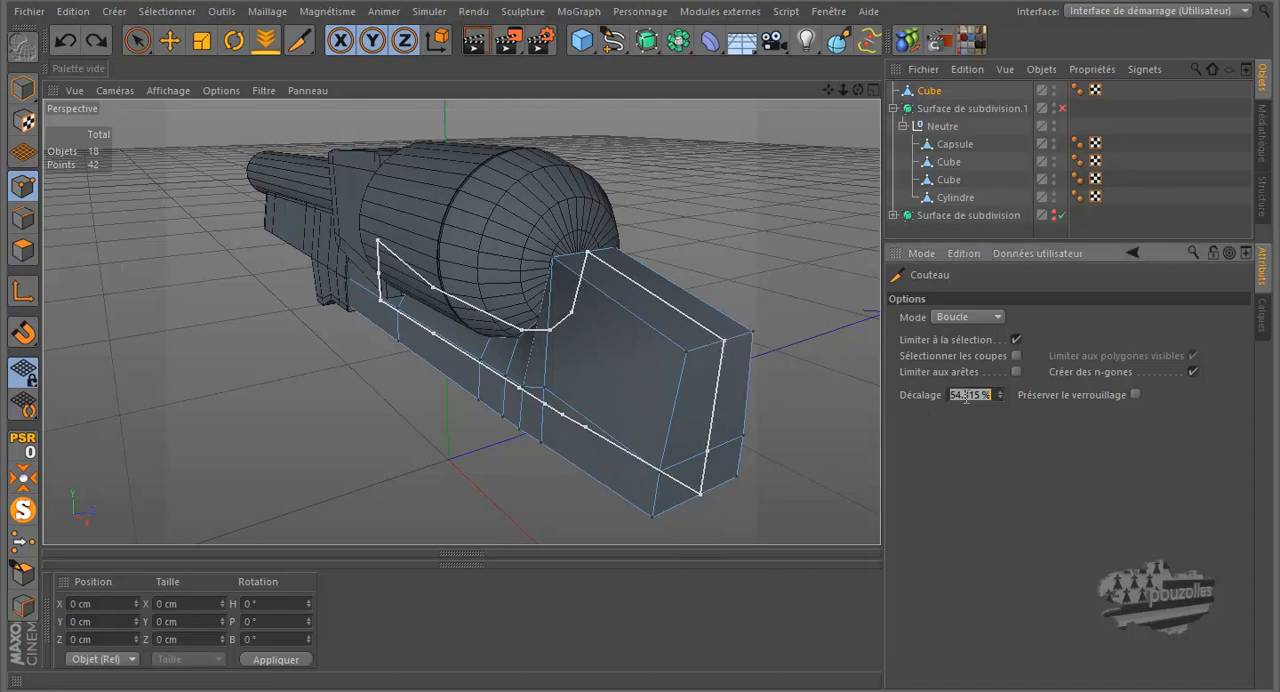
text(50)
key(Return)
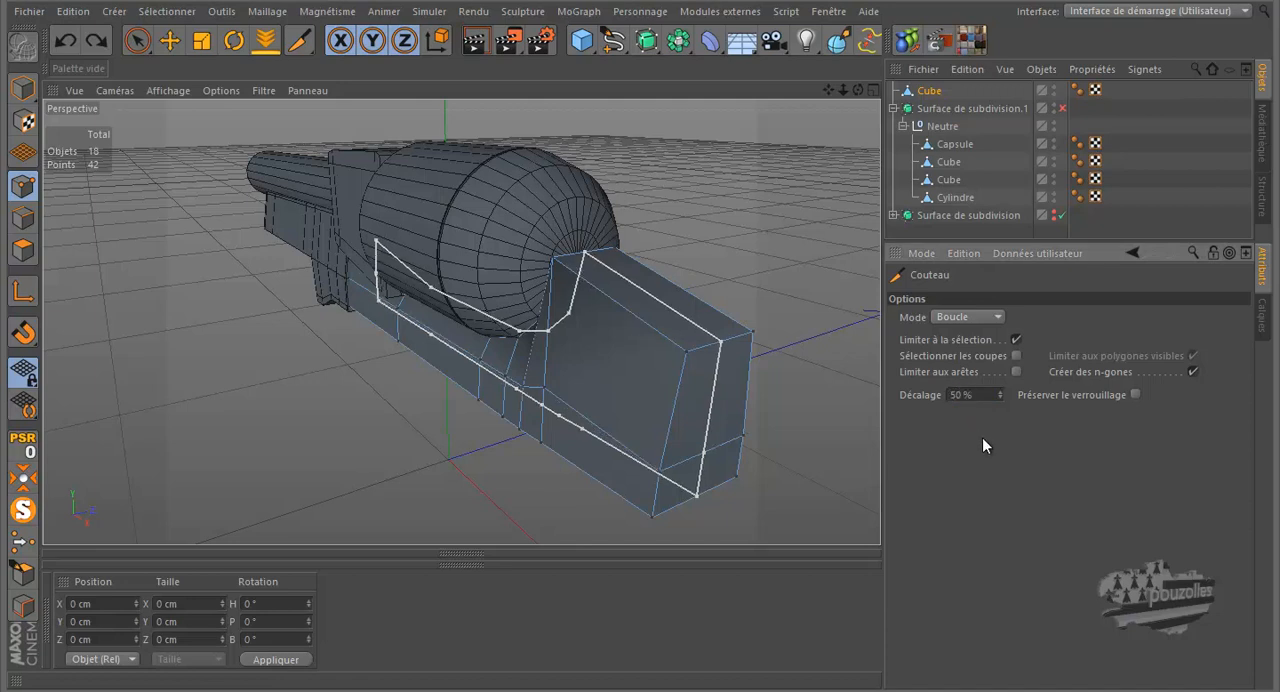
click(169, 40)
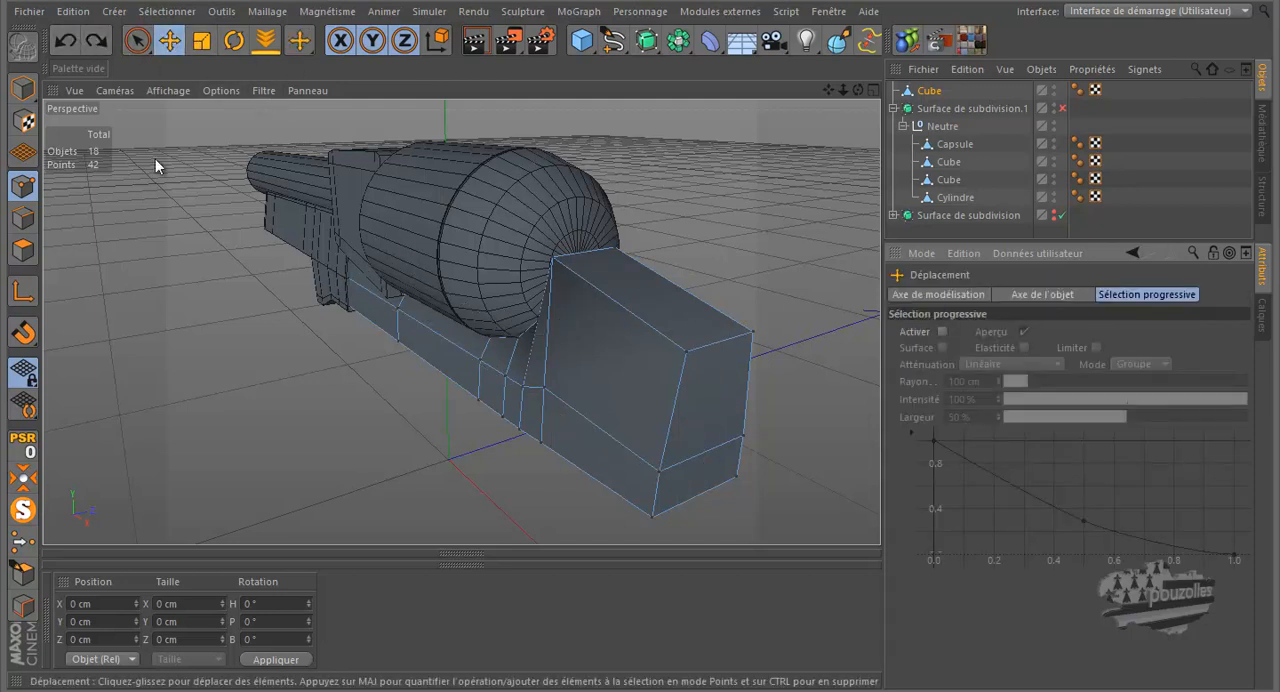
Step: Cut a lengthwise loop through the middle of the frame with the Knife's offset at 50 %
drag(299, 40, 370, 100)
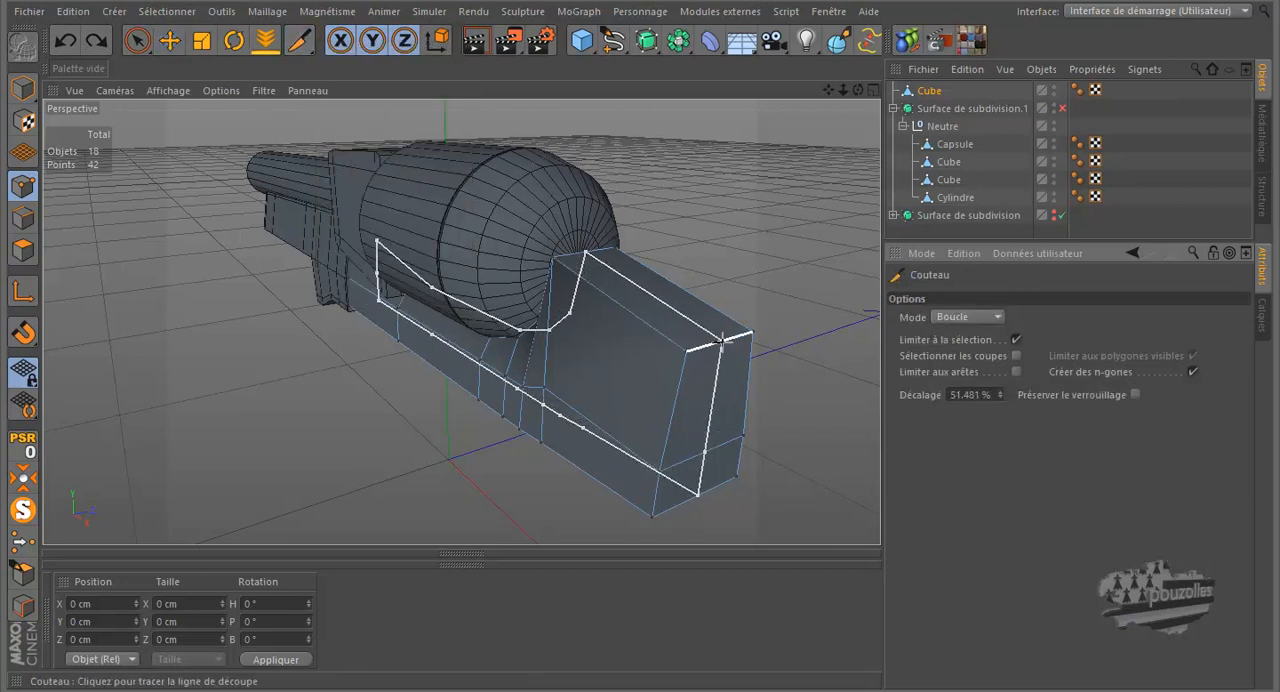
click(968, 394)
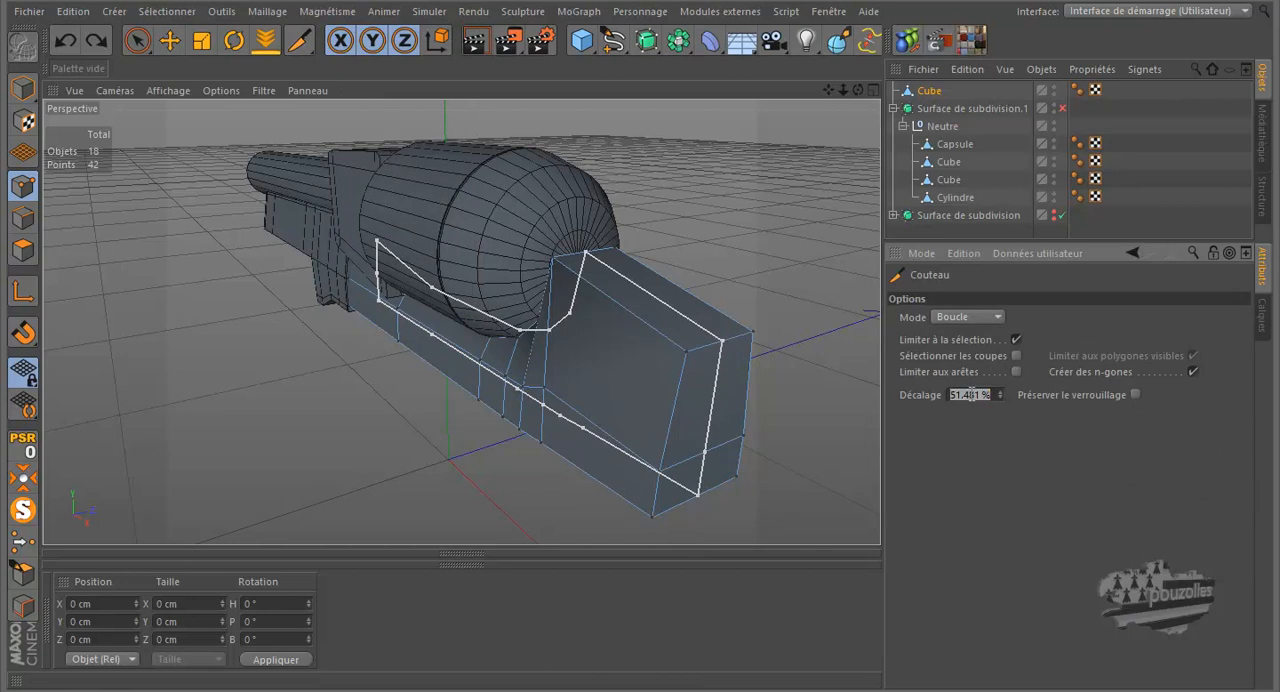
text(50)
key(Return)
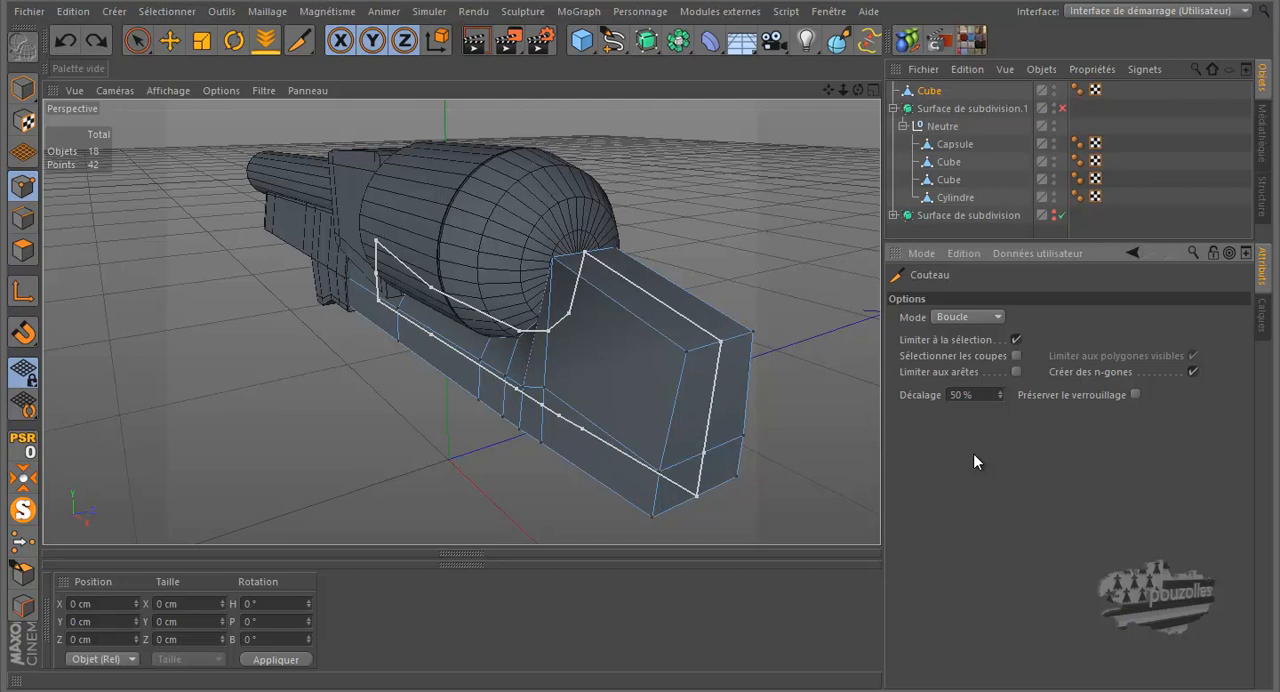
click(851, 417)
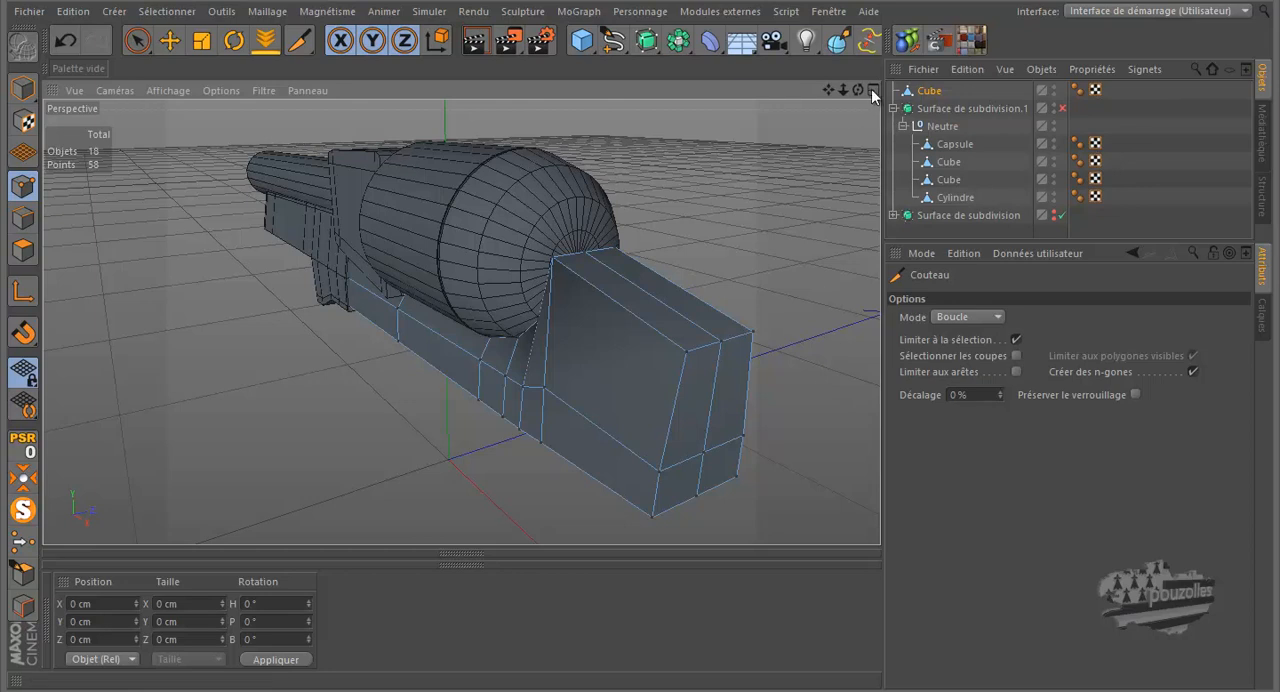
Step: Lower the four top corner points of the frame's rear block to about 14.1 cm in Y
mouse_move(858, 87)
mouse_down()
mouse_move(650, 320)
mouse_move(625, 314)
mouse_move(646, 320)
mouse_move(640, 330)
mouse_up()
click(137, 40)
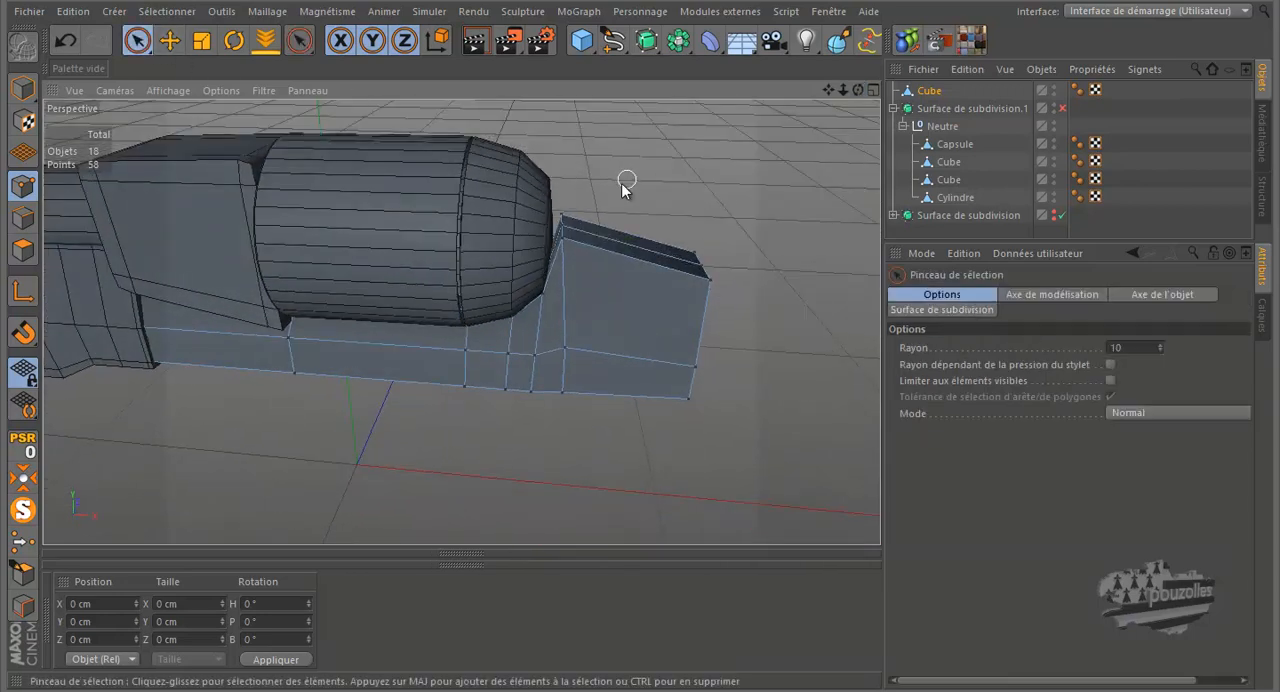
click(564, 214)
shift+click(695, 250)
shift+click(707, 280)
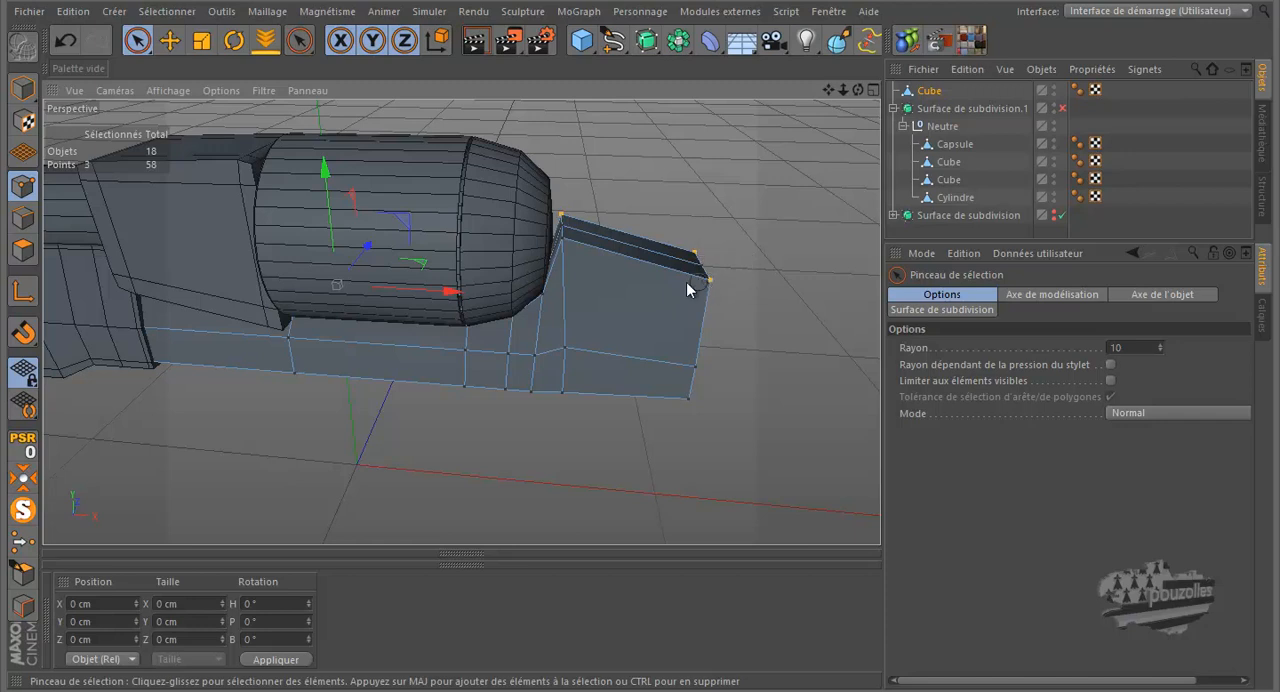
shift+click(562, 242)
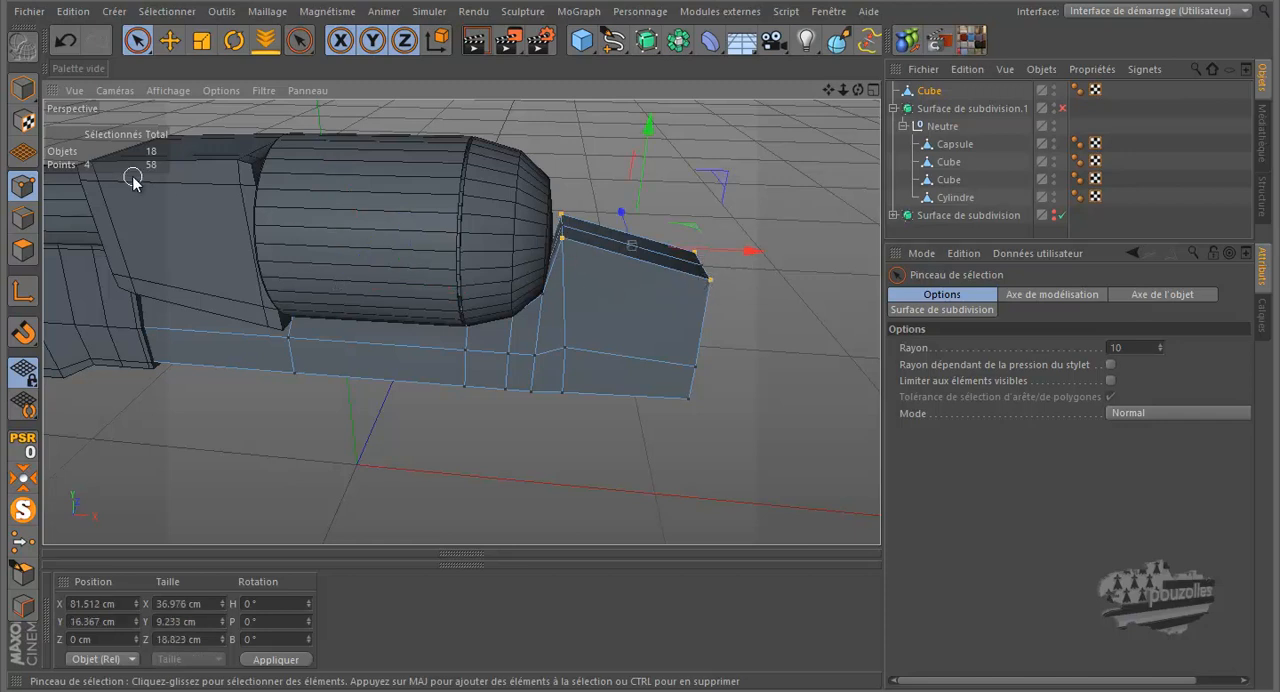
drag(647, 124, 650, 150)
Step: Move the frame cube into the Neutre group under Surface de subdivision.1 and enable that subdivision surface
drag(857, 90, 642, 318)
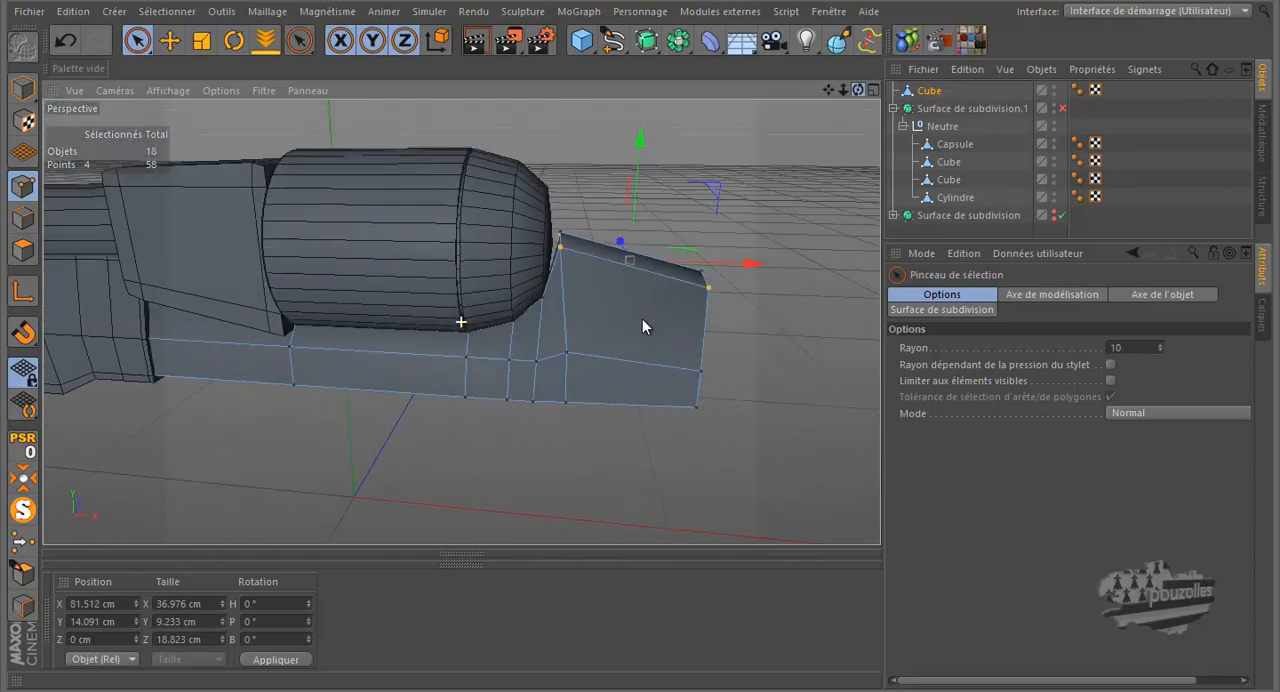
drag(933, 97, 948, 128)
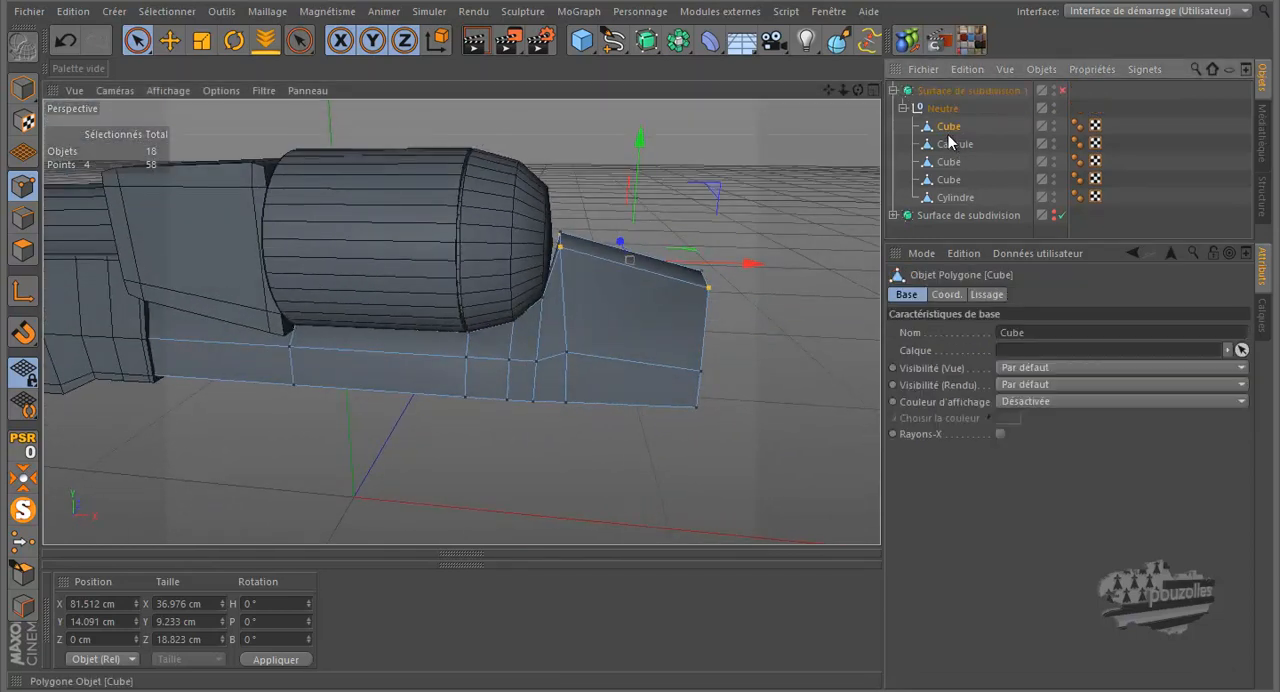
click(1062, 91)
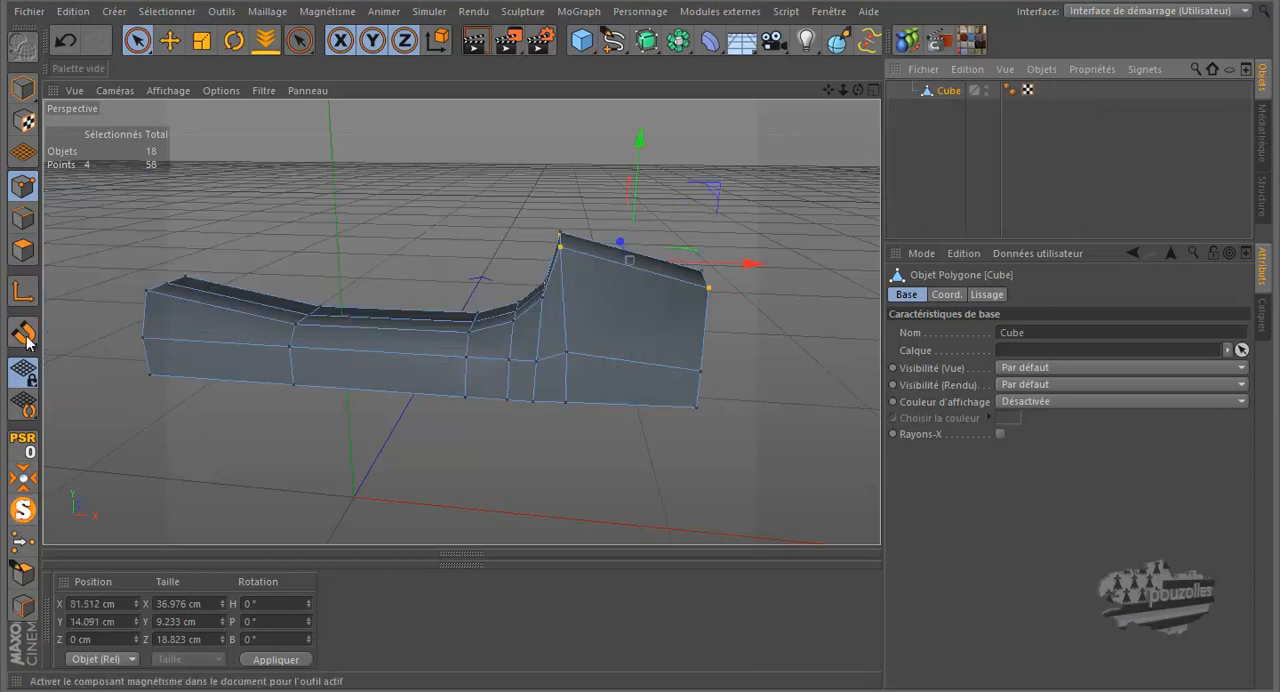
Step: Delete the four polygons closing the frame's front end, with the brush selection limited to visible elements
click(23, 249)
drag(857, 88, 643, 320)
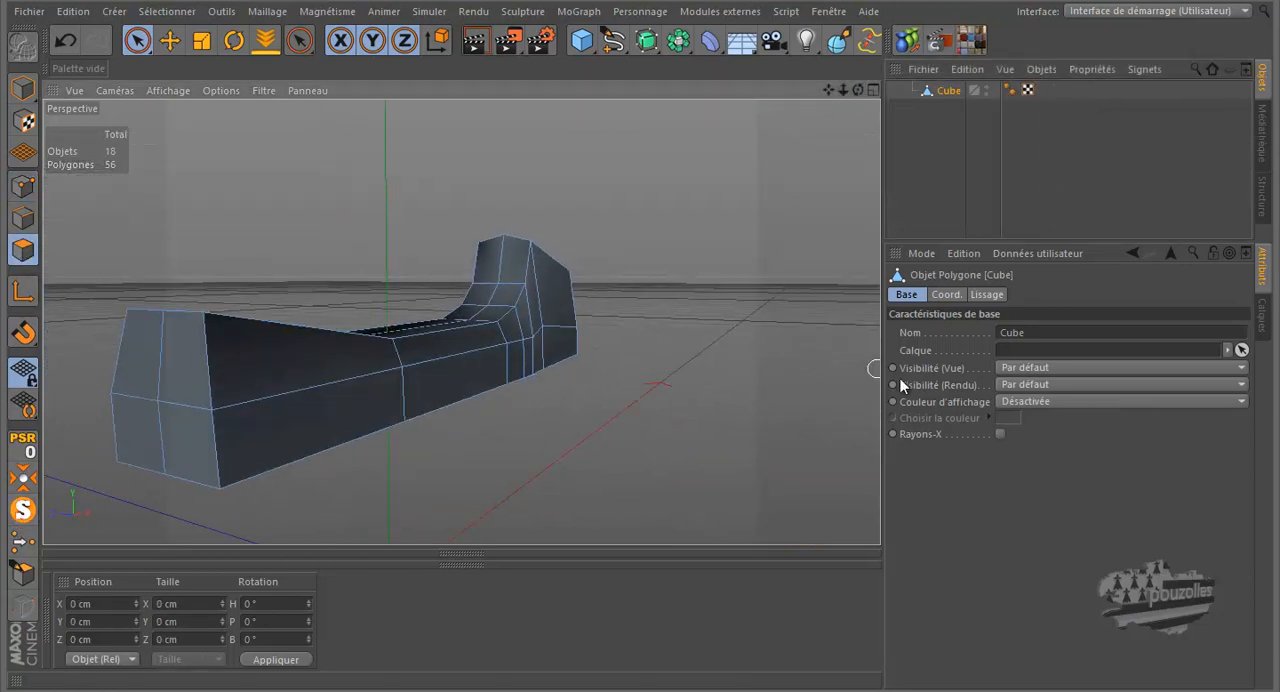
click(137, 39)
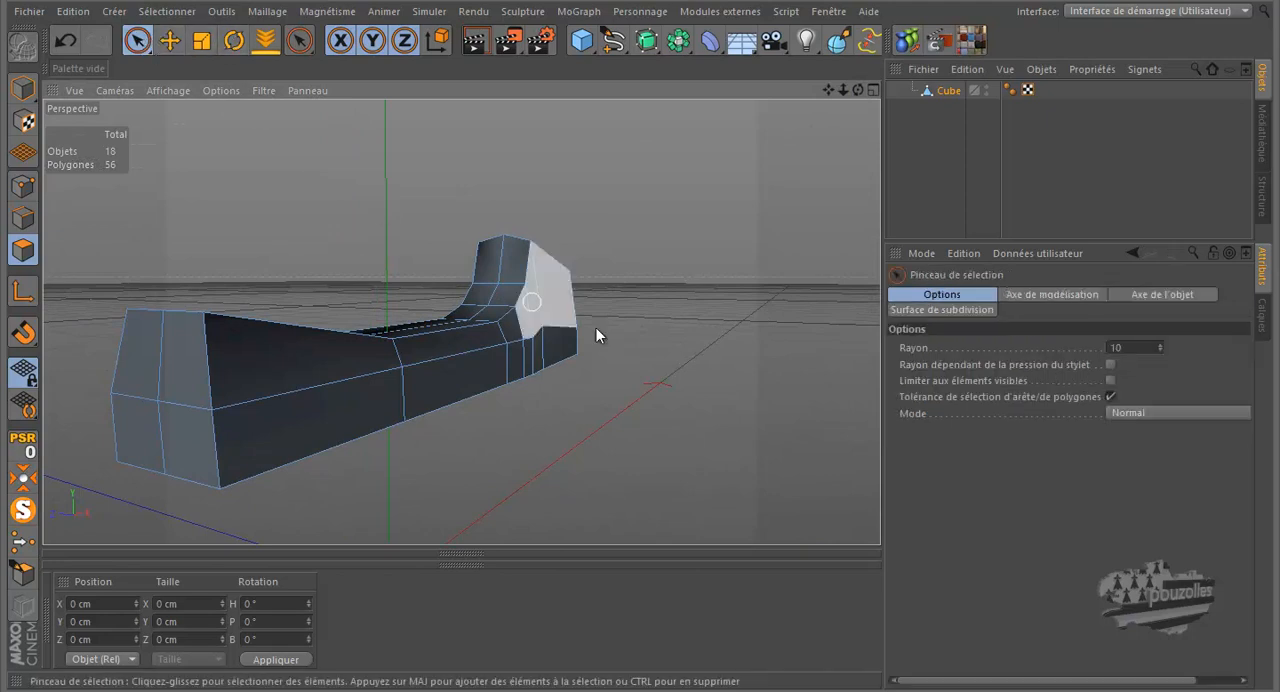
click(1108, 380)
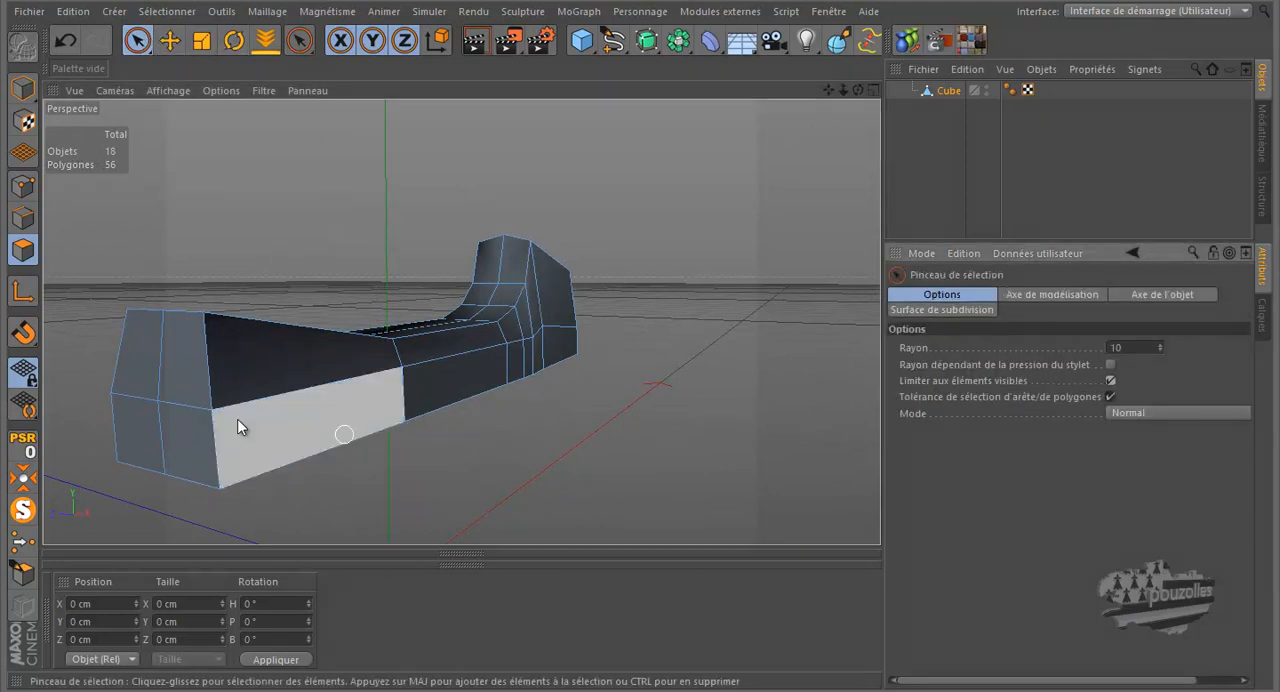
click(160, 397)
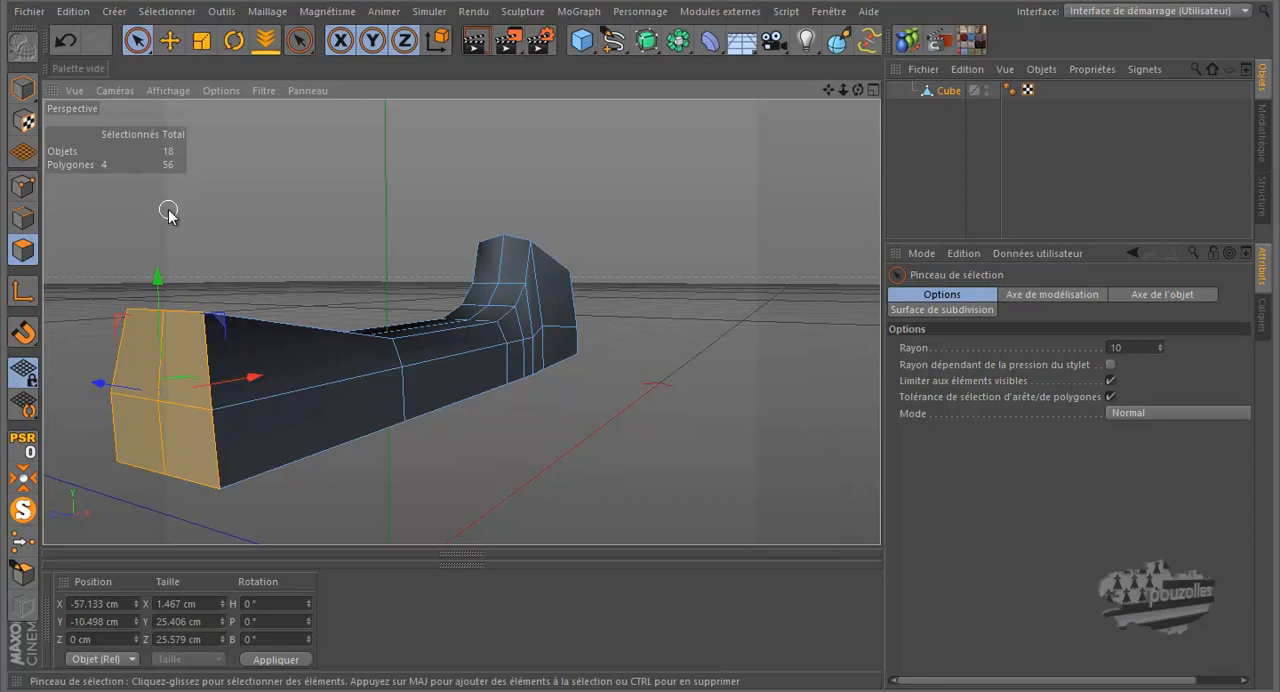
key(Delete)
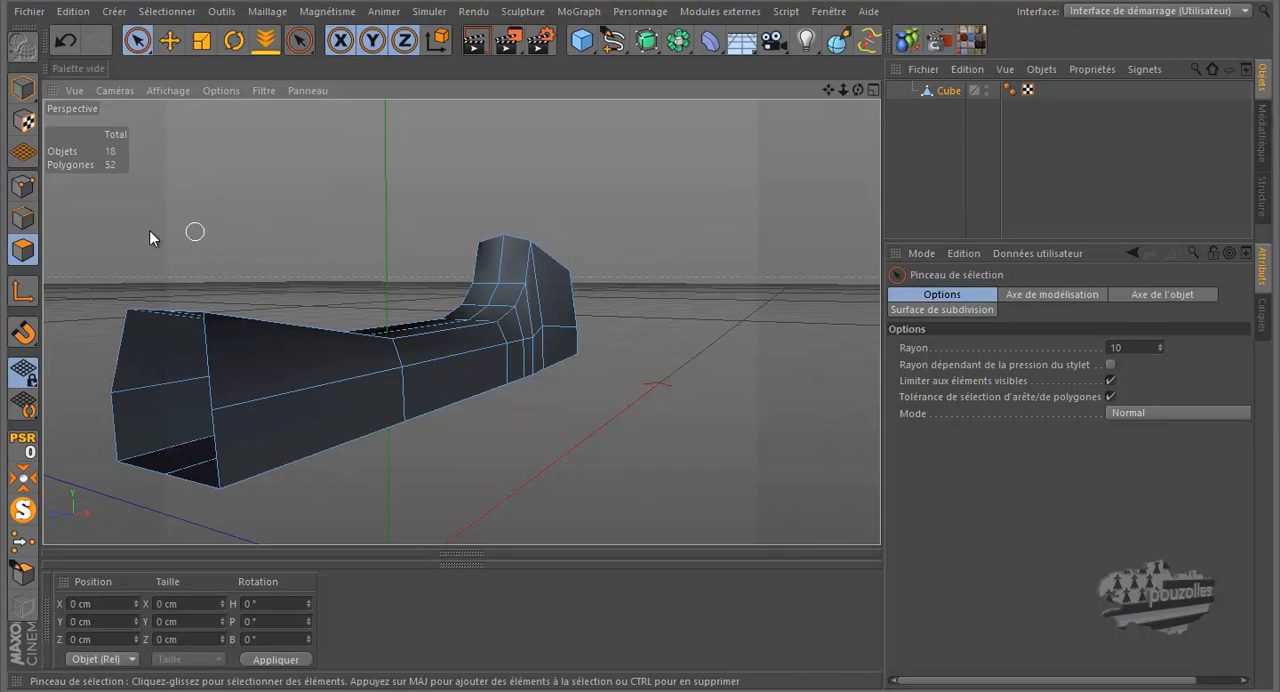
Step: Delete the stray centre point inside the frame's open front end
click(23, 186)
click(158, 401)
drag(153, 287, 171, 170)
key(Delete)
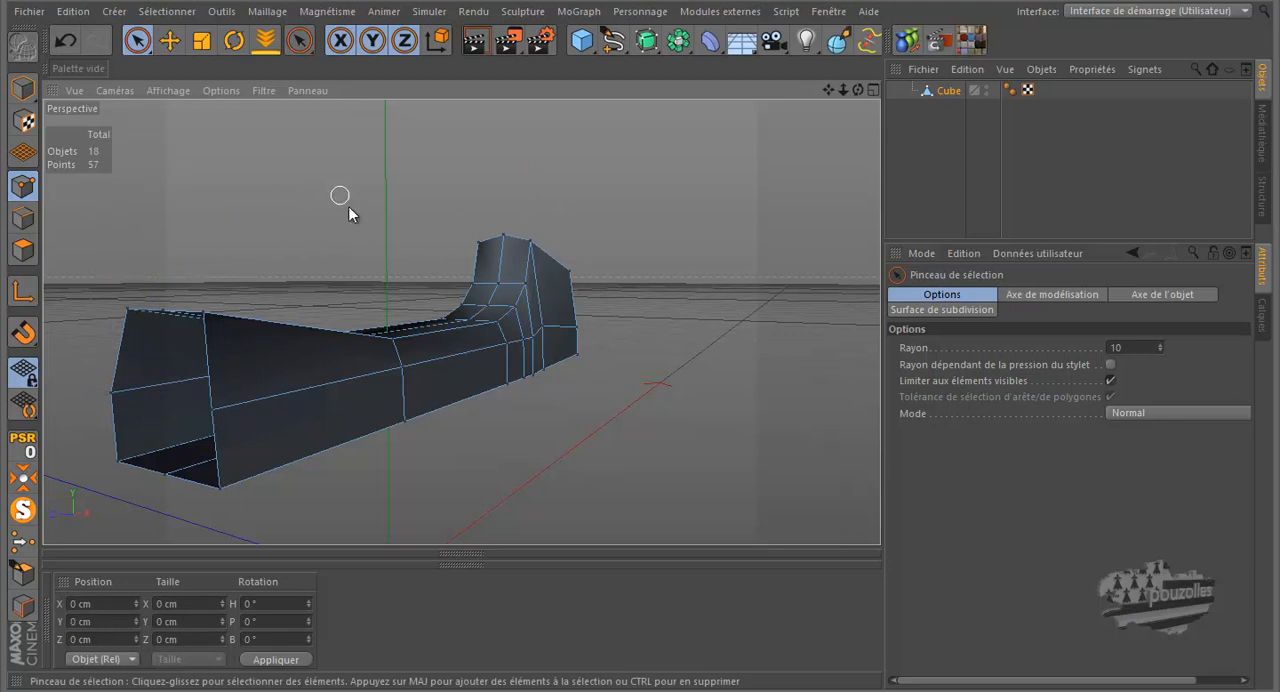
Step: Examine the smoothed frame around the cylinder from the side, the rear and below
mouse_move(857, 89)
mouse_down()
mouse_move(634, 328)
mouse_move(766, 86)
mouse_up()
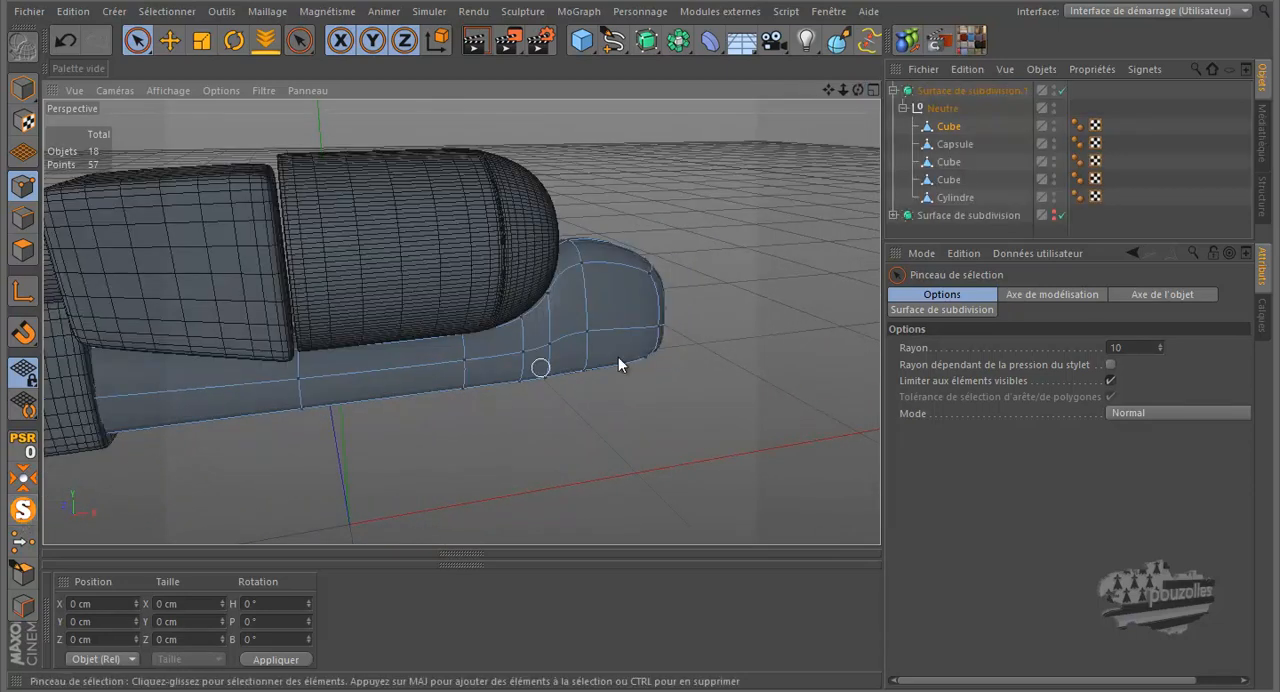
scroll(727, 341, down, 3)
scroll(509, 379, up, 2)
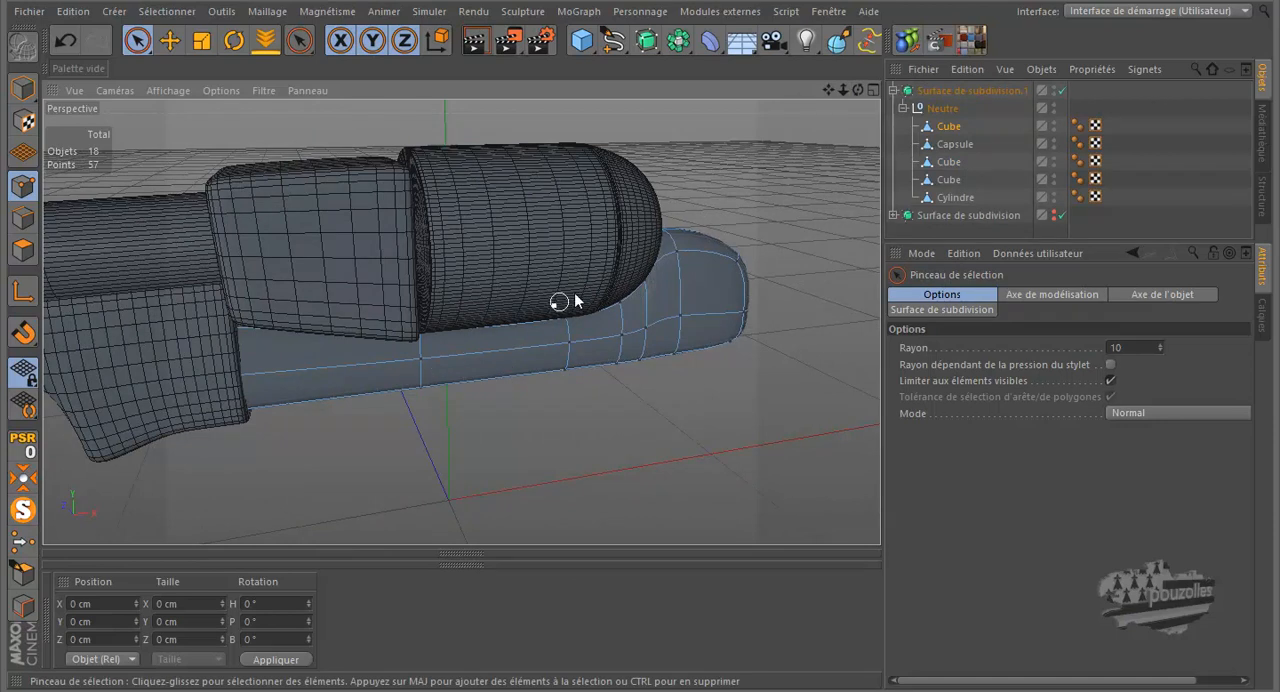
drag(860, 90, 639, 319)
key(k)
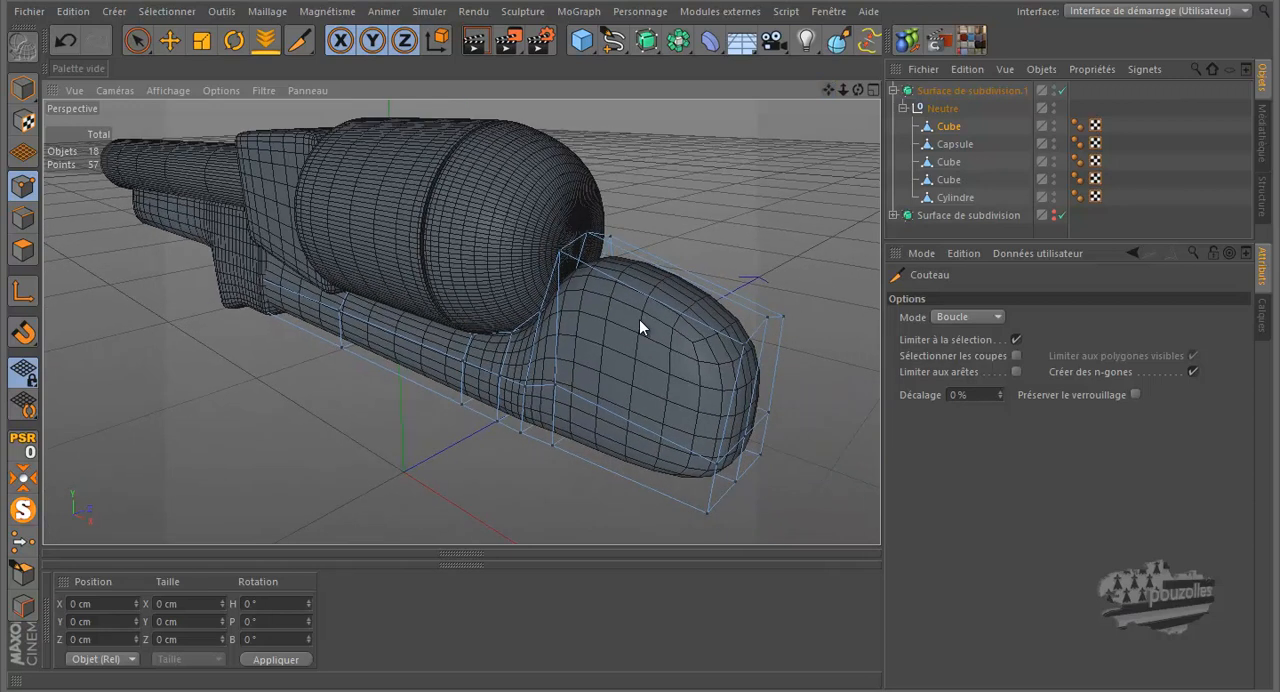
drag(844, 87, 641, 319)
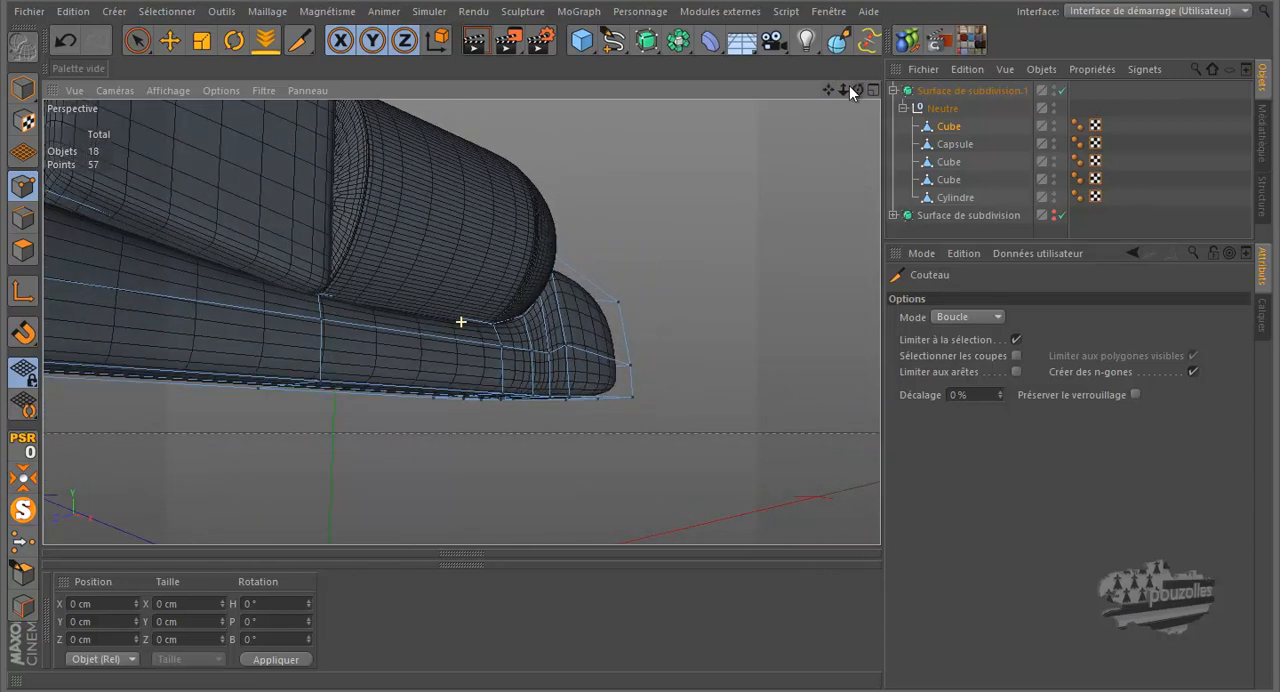
drag(827, 85, 643, 320)
drag(855, 88, 640, 319)
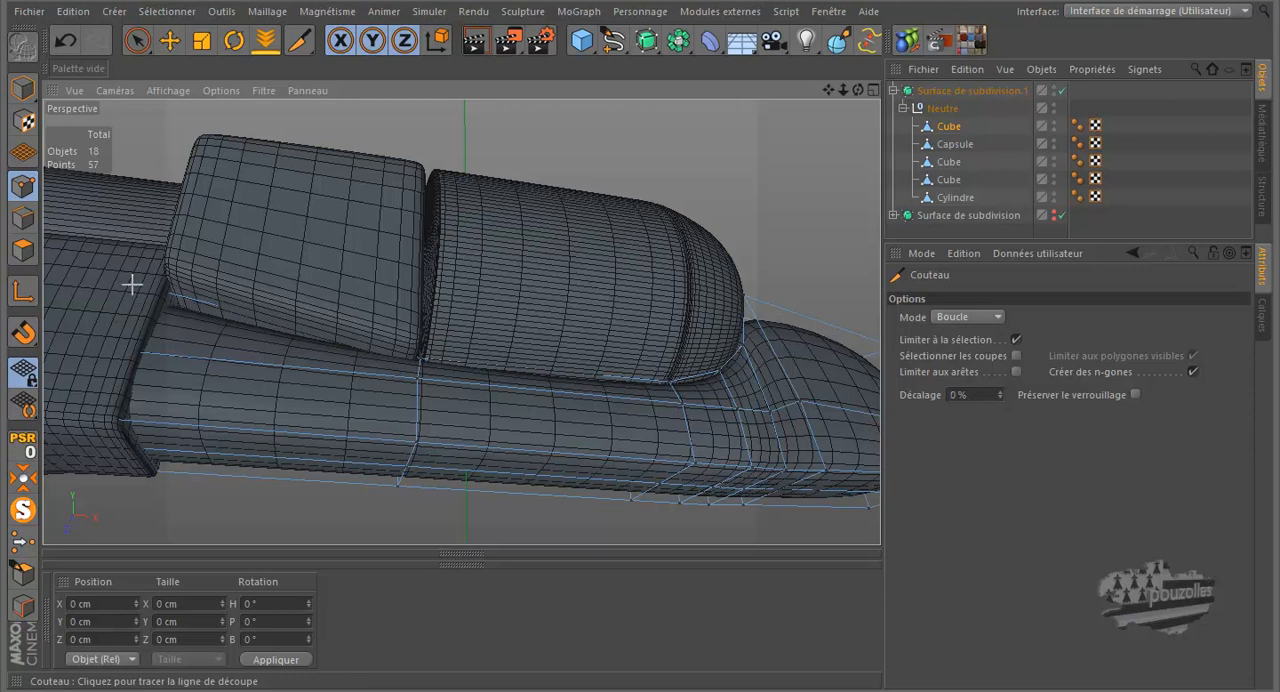
Step: Isolate the frame and cut two lengthwise loops through its underside, close to both side edges, at about 88 % and 13 %
click(23, 510)
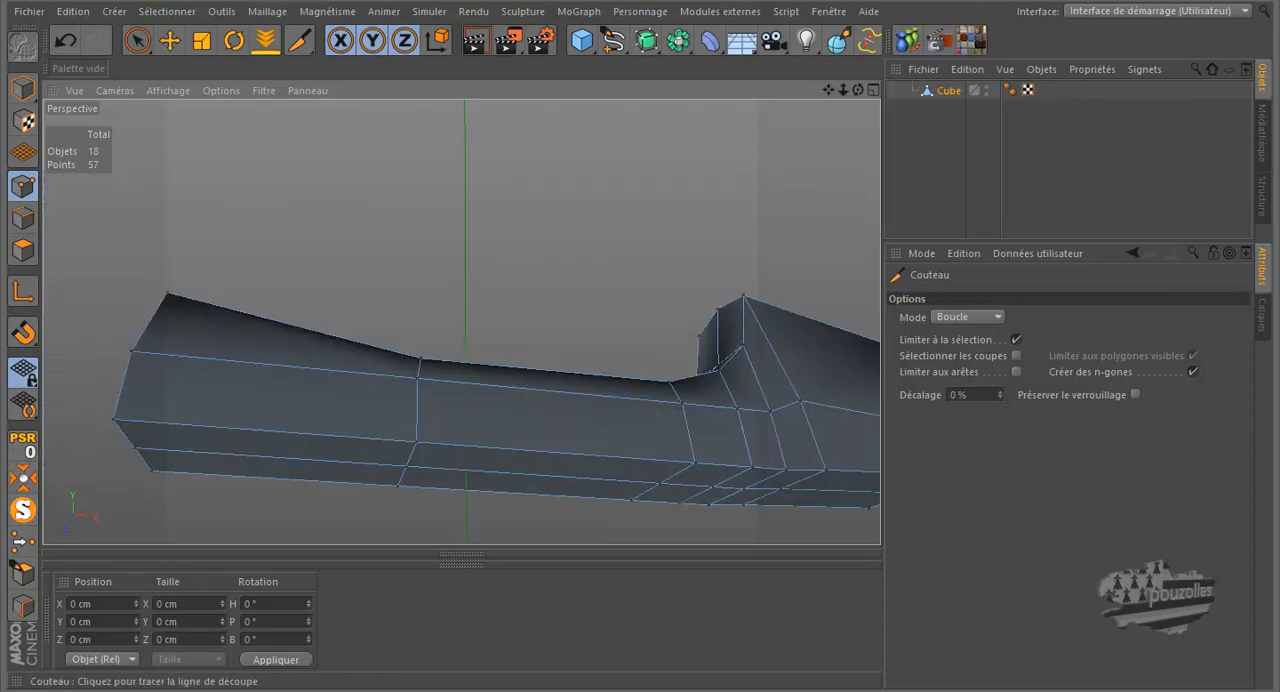
drag(858, 89, 640, 319)
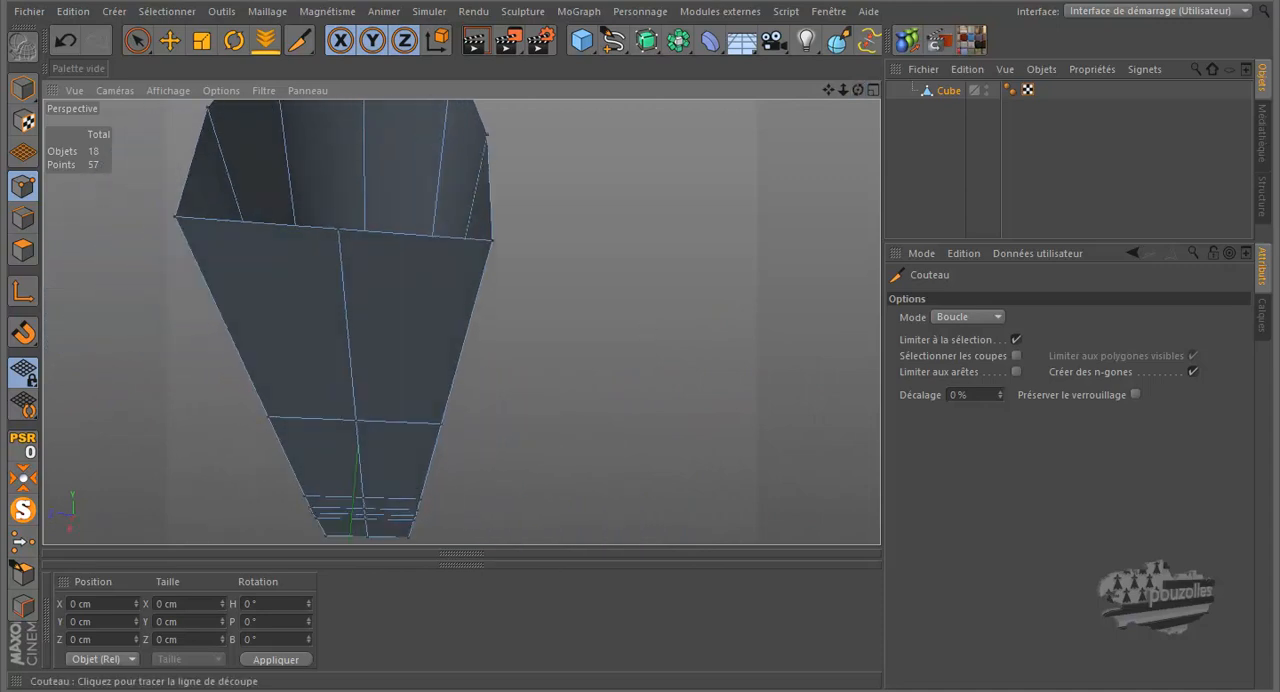
click(479, 242)
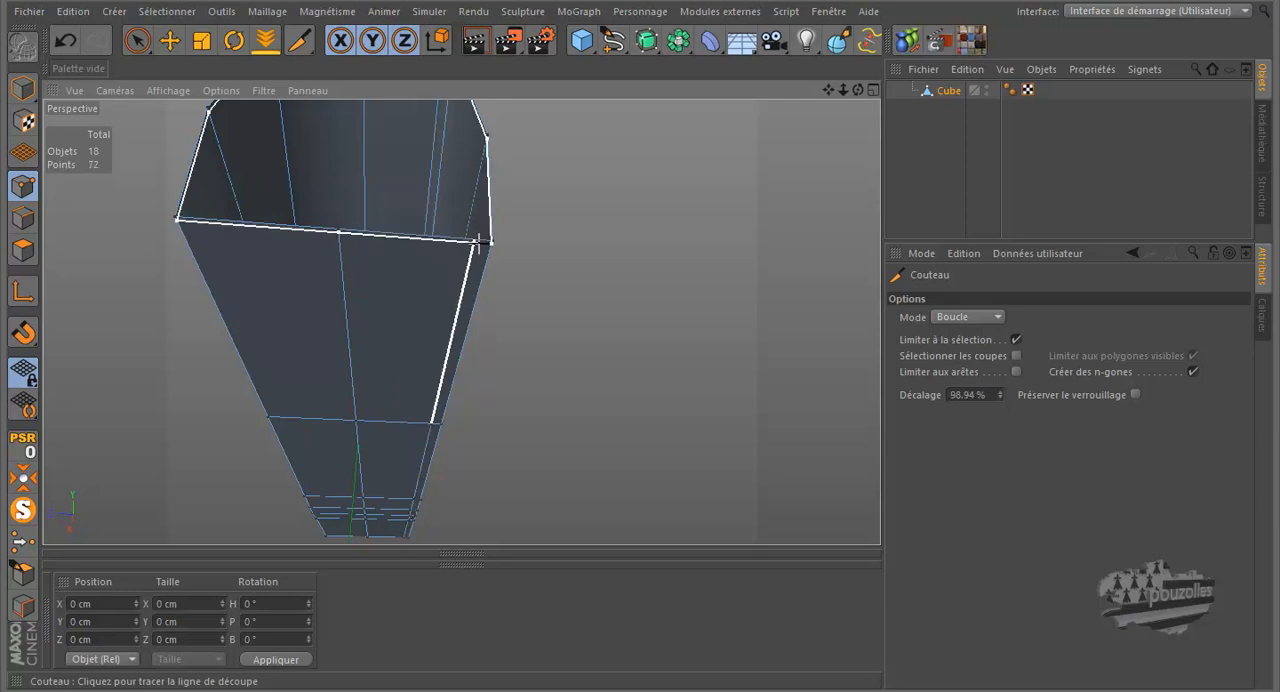
click(197, 216)
drag(859, 91, 747, 186)
alt+right_drag(267, 458, 218, 460)
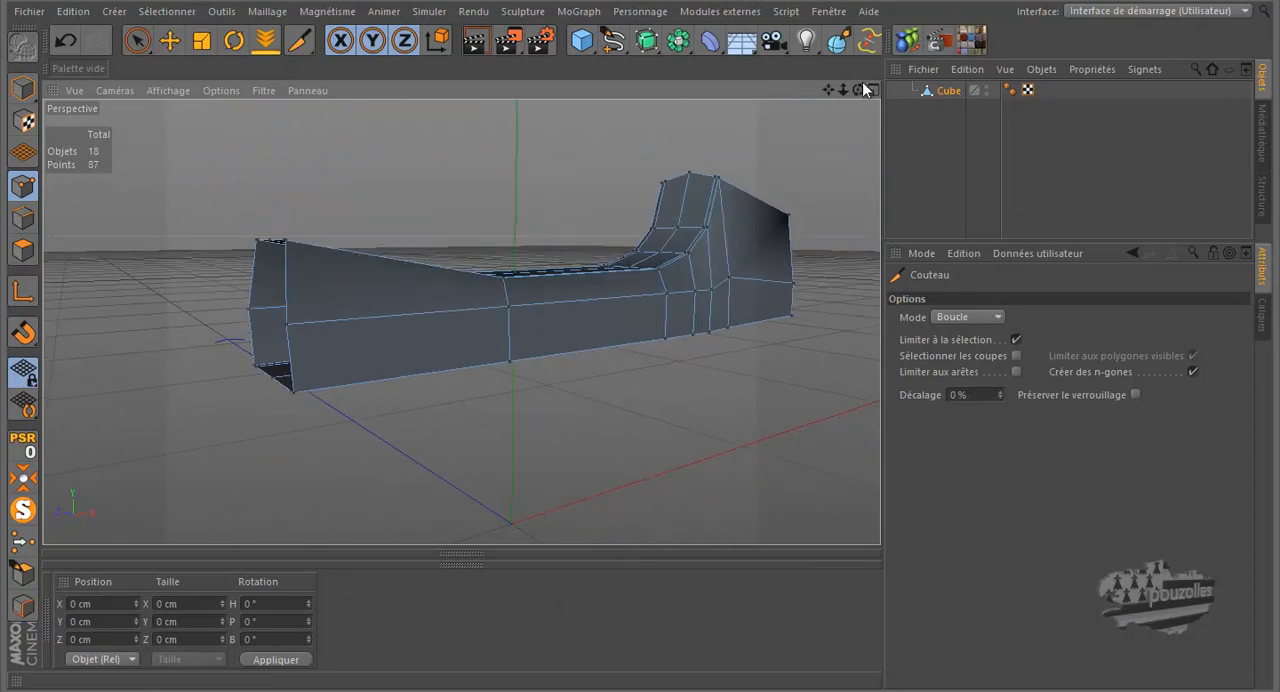
Step: Cut crosswise loops on both sides of the edge where the rear block rises behind the cylinder
drag(641, 321, 638, 319)
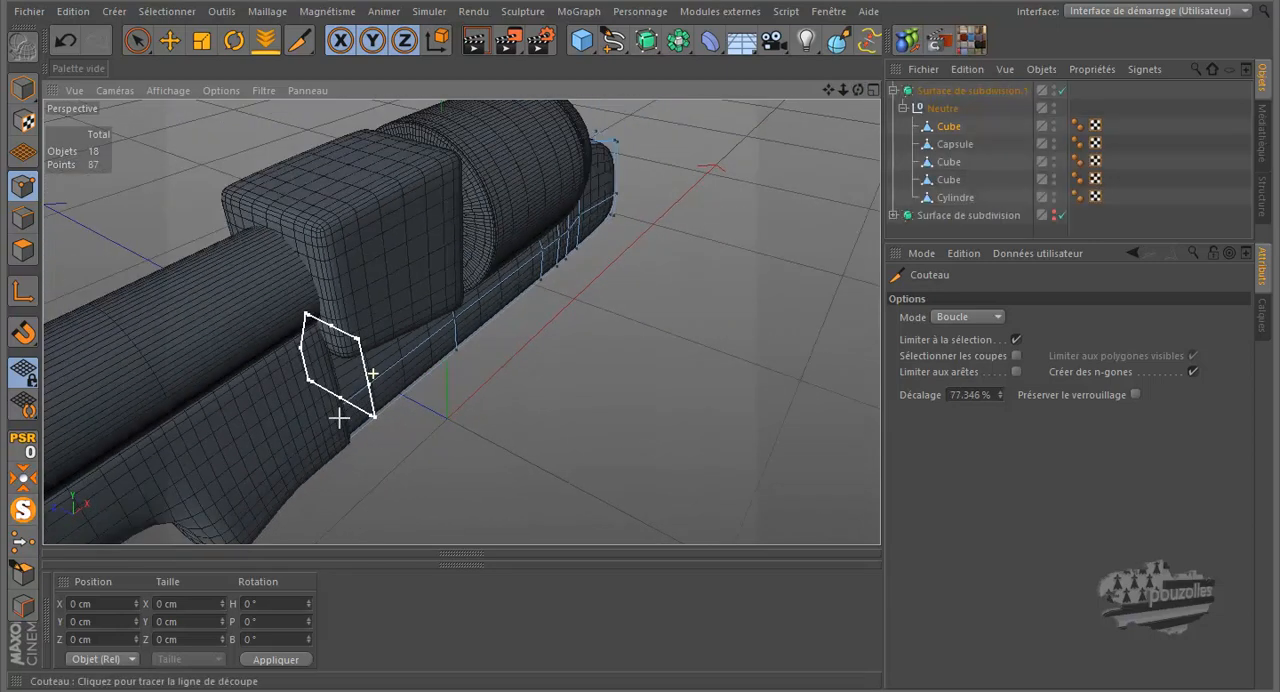
drag(852, 89, 643, 323)
scroll(661, 369, up, 5)
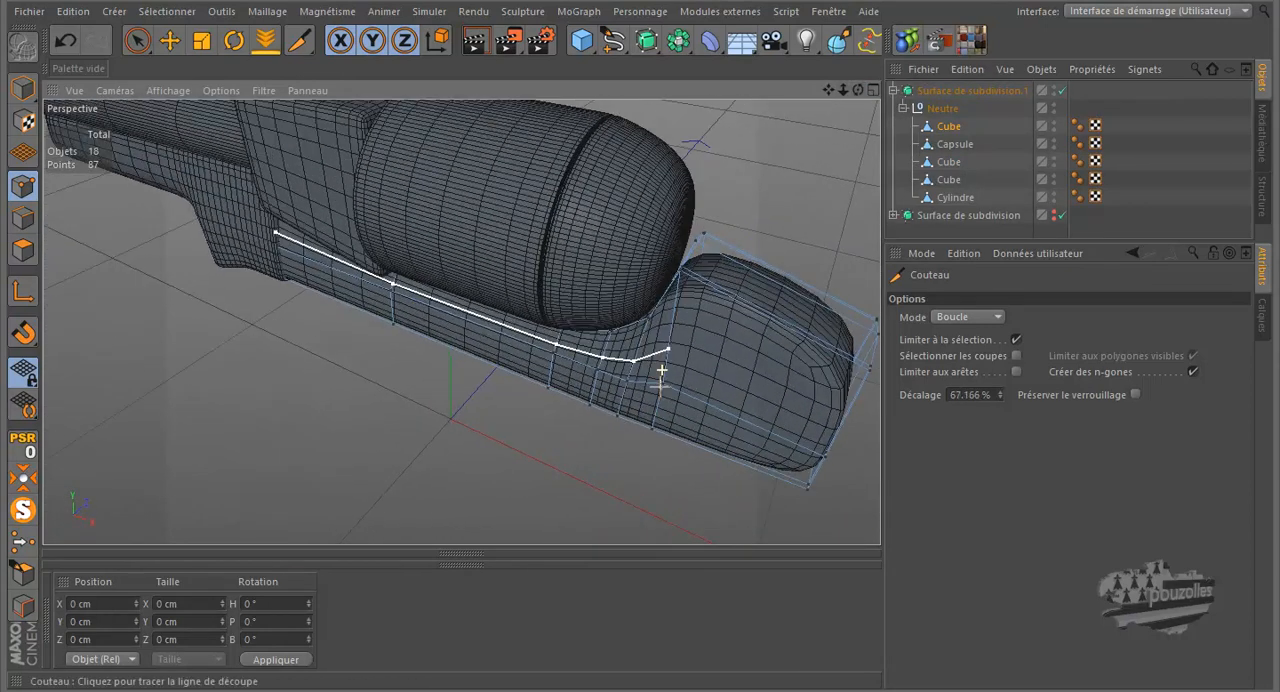
scroll(661, 385, up, 3)
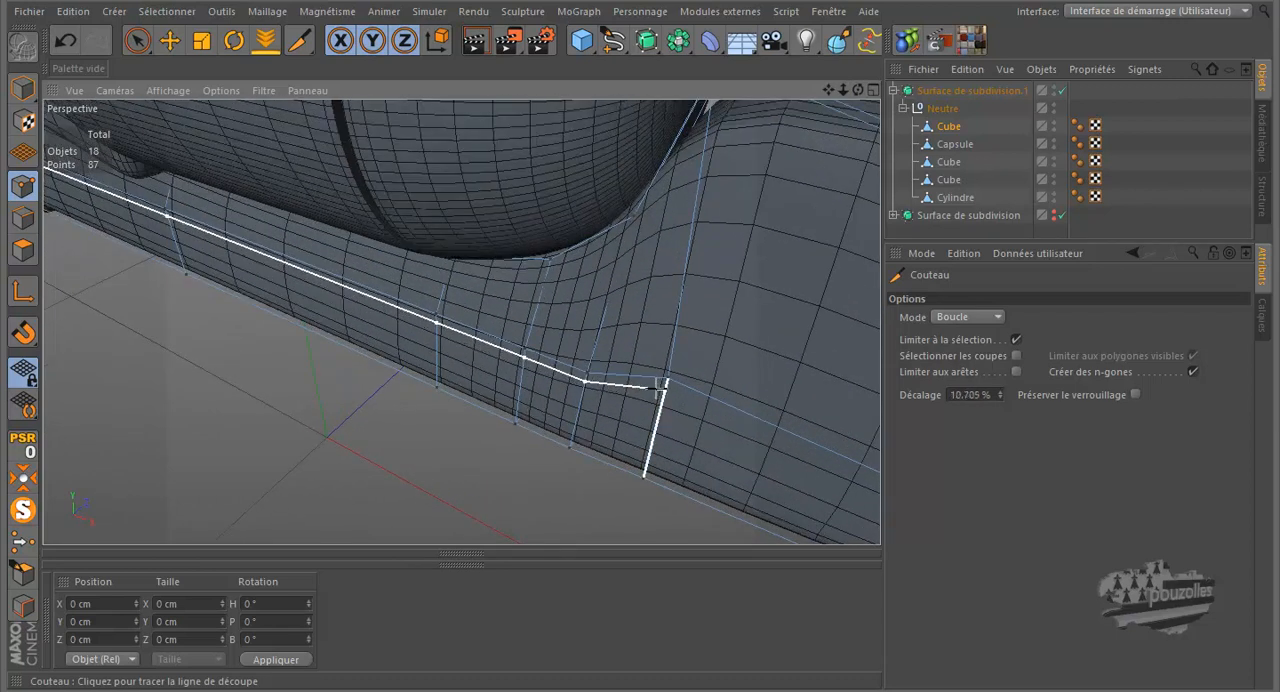
click(636, 470)
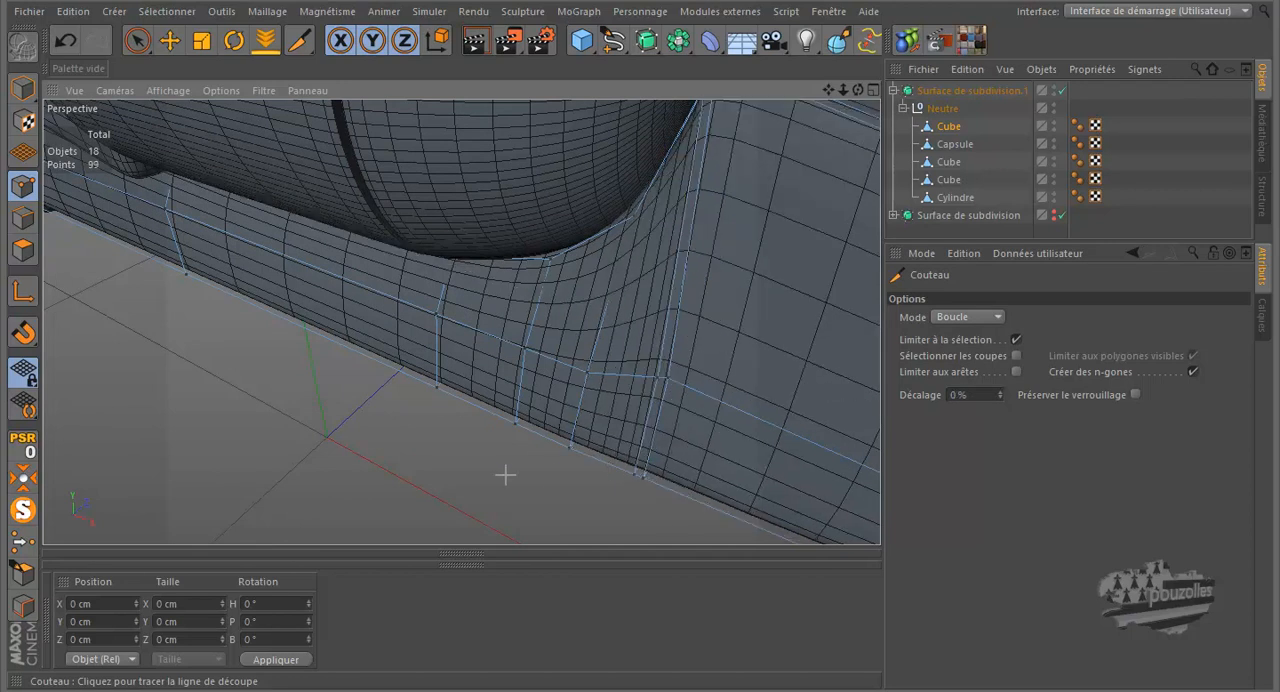
alt+drag(551, 471, 503, 475)
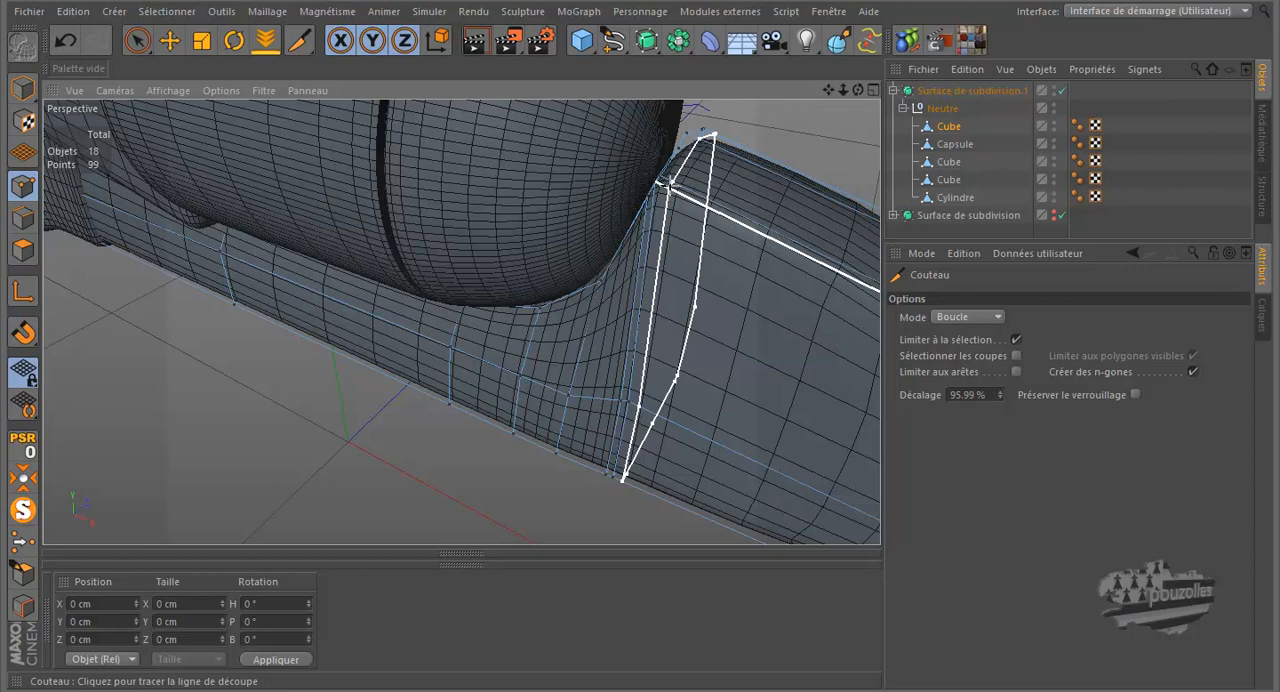
click(669, 183)
Step: Cut a crosswise loop near the rear block's end, undo it, and recut it closer to the end at about 98.5 %
drag(859, 88, 640, 320)
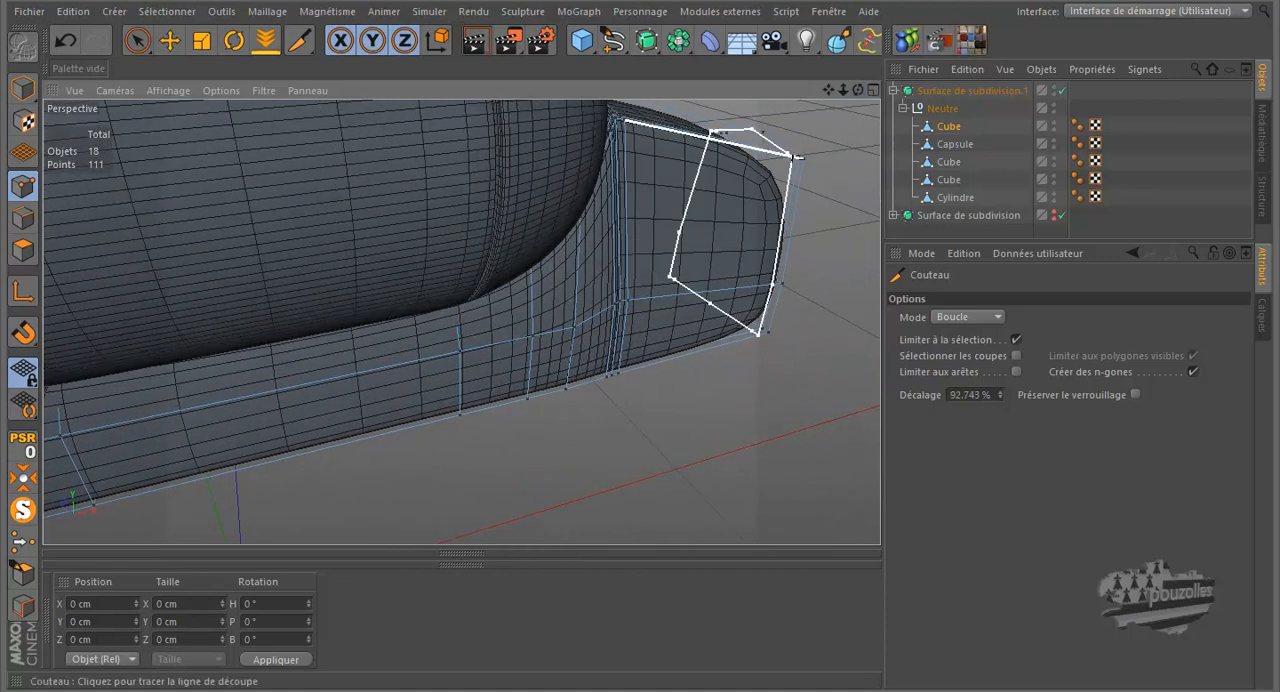
drag(858, 87, 516, 94)
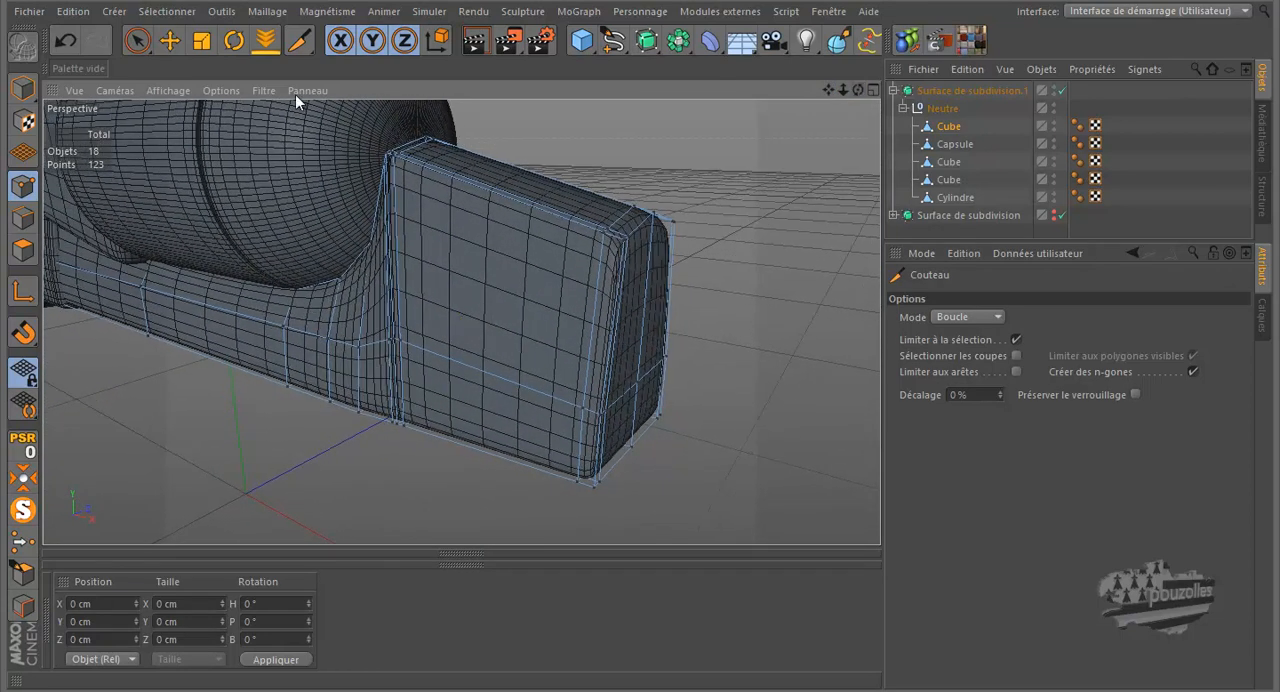
click(62, 46)
scroll(608, 297, up, 4)
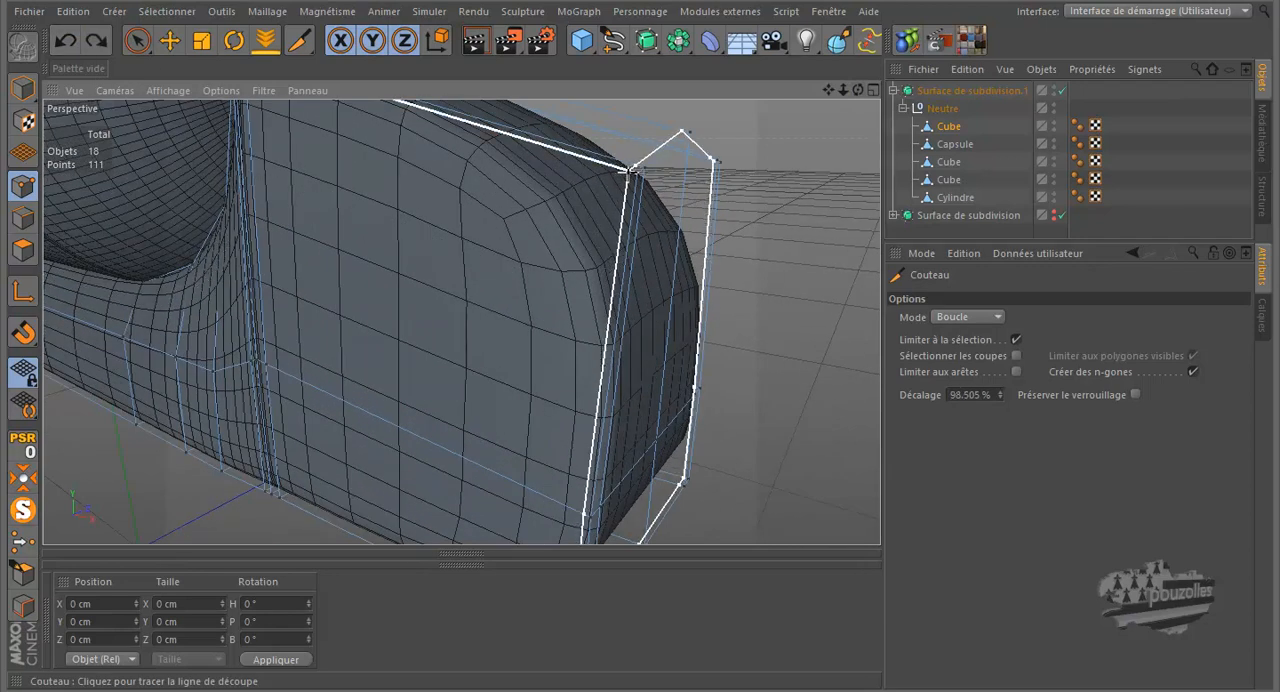
click(631, 170)
scroll(789, 166, down, 5)
scroll(773, 193, down, 1)
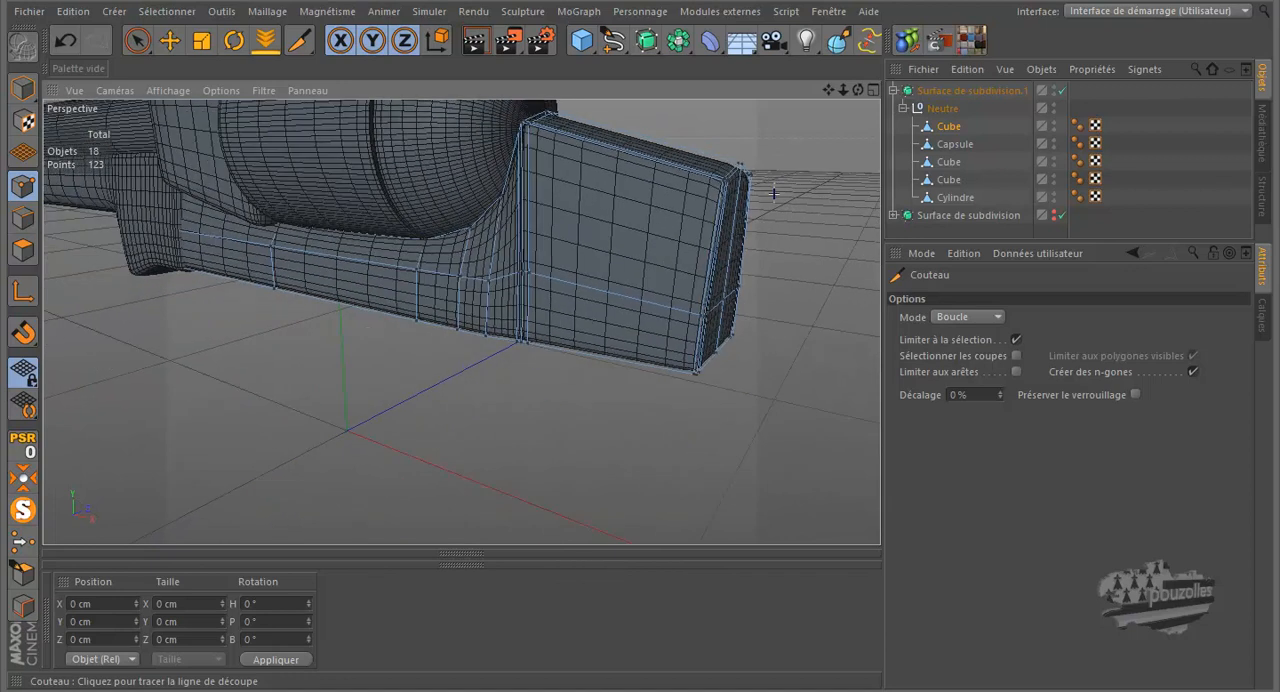
Step: Isolate the frame, cut a lengthwise loop just below its upper edges at about 91 %, and show all the revolver parts again
drag(857, 89, 665, 369)
drag(856, 87, 645, 318)
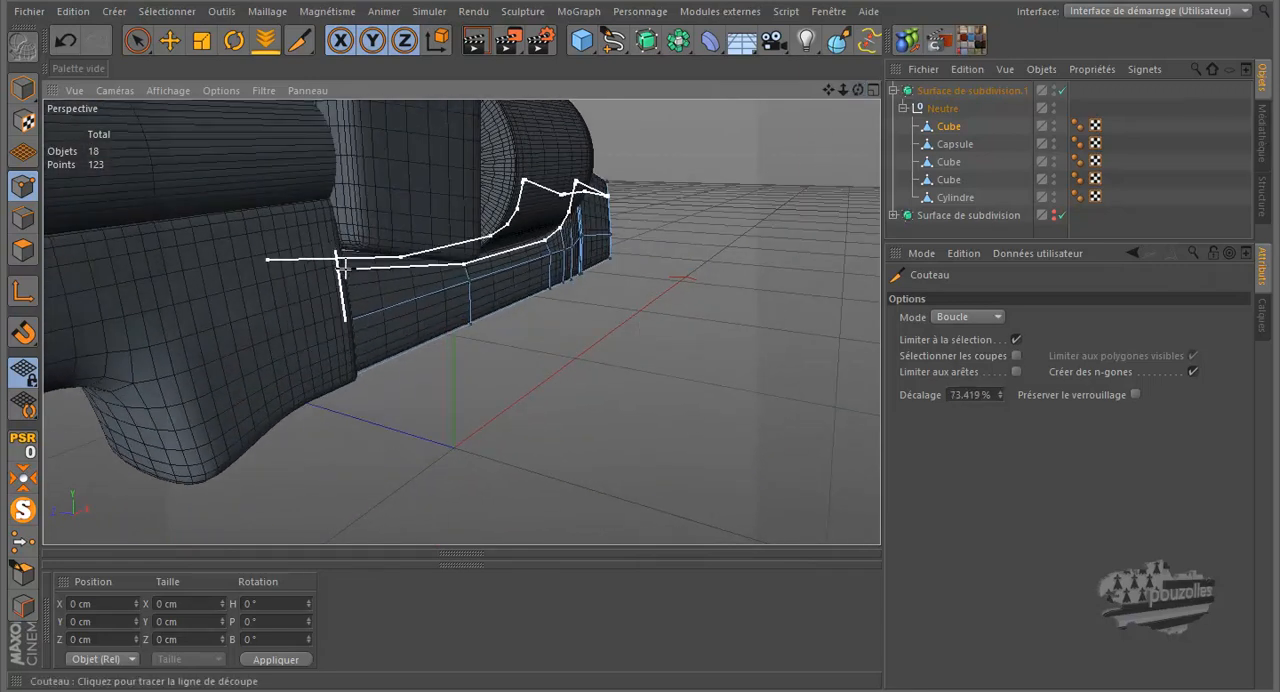
click(15, 514)
scroll(249, 318, up, 6)
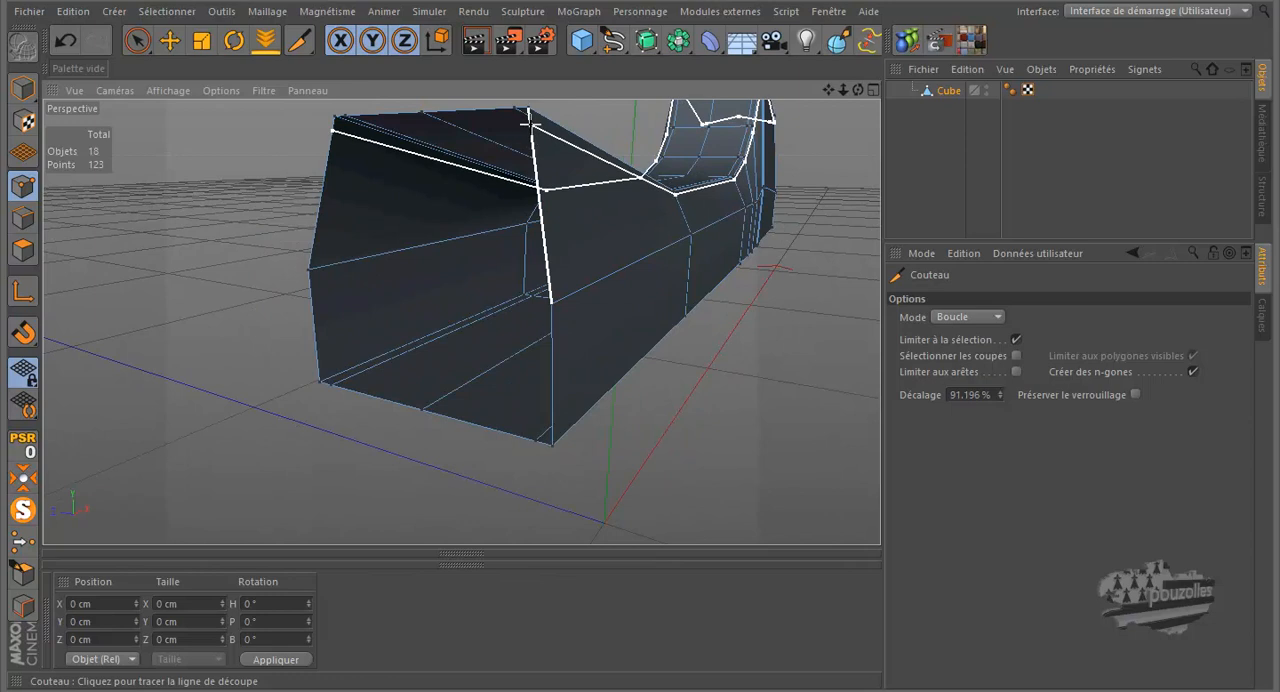
click(530, 122)
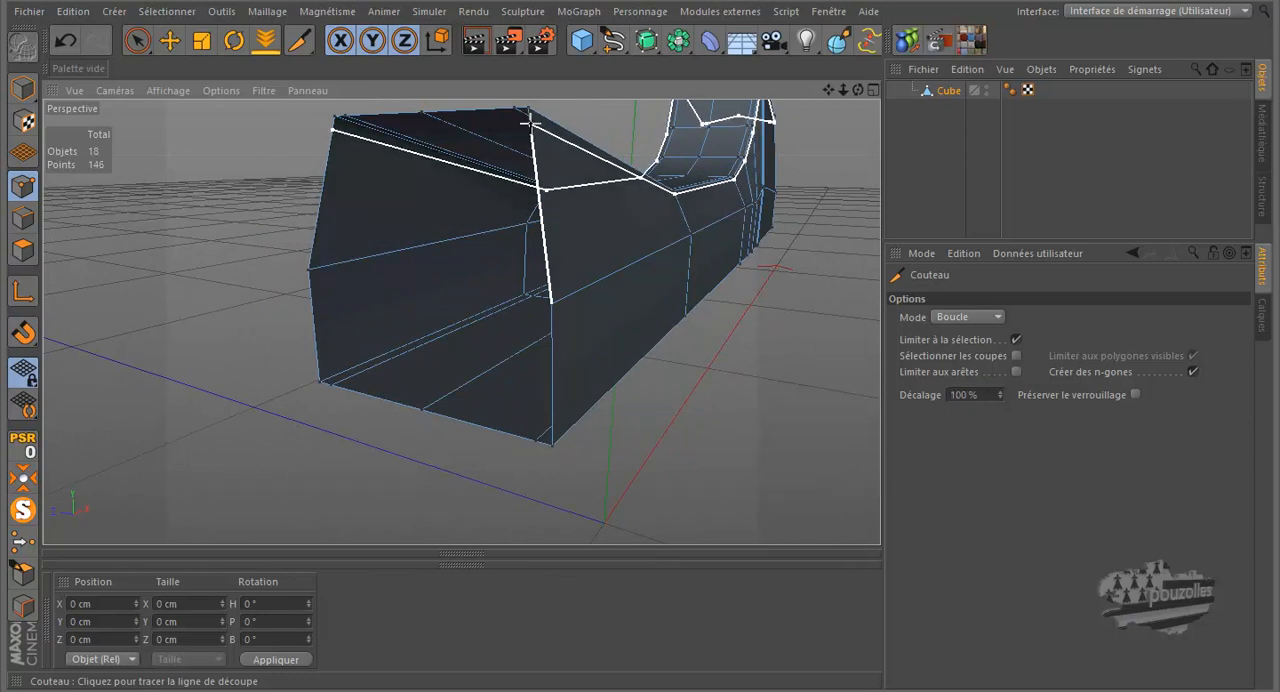
click(24, 509)
alt+drag(86, 469, 86, 471)
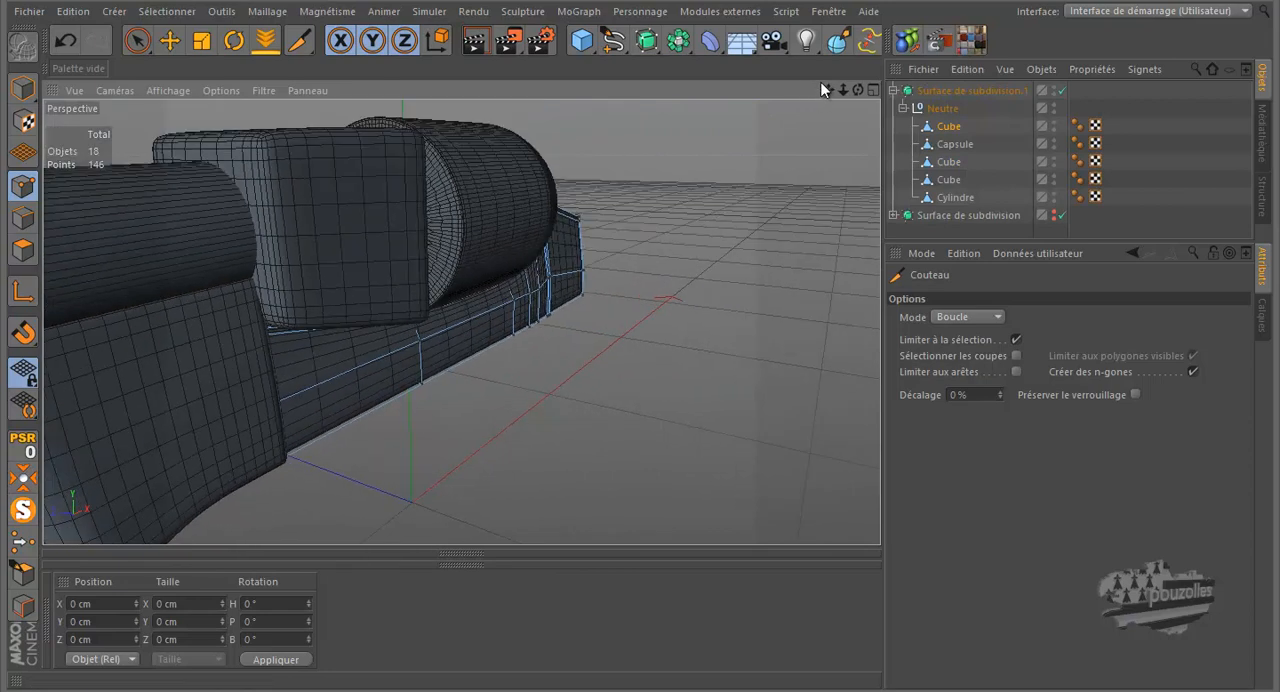
drag(828, 92, 642, 319)
drag(857, 92, 630, 300)
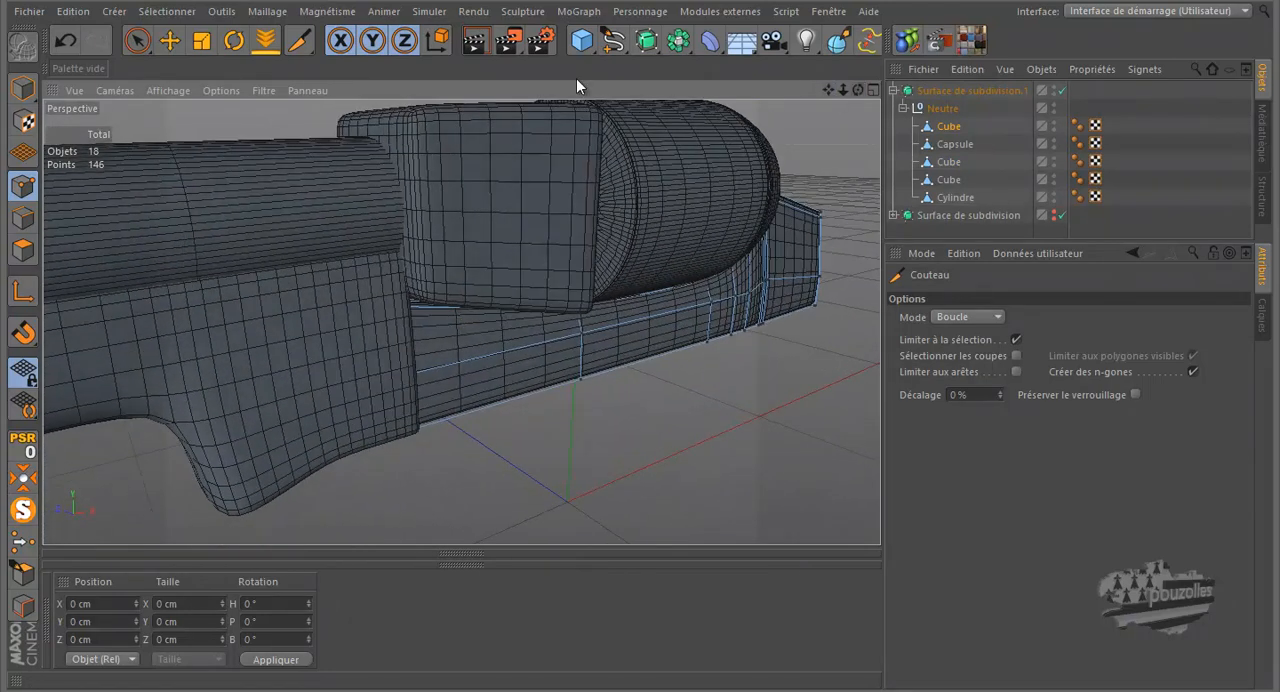
Step: Render the perspective view, move closer to the frame's rear block, and render it again to check the smoothed edges
click(472, 42)
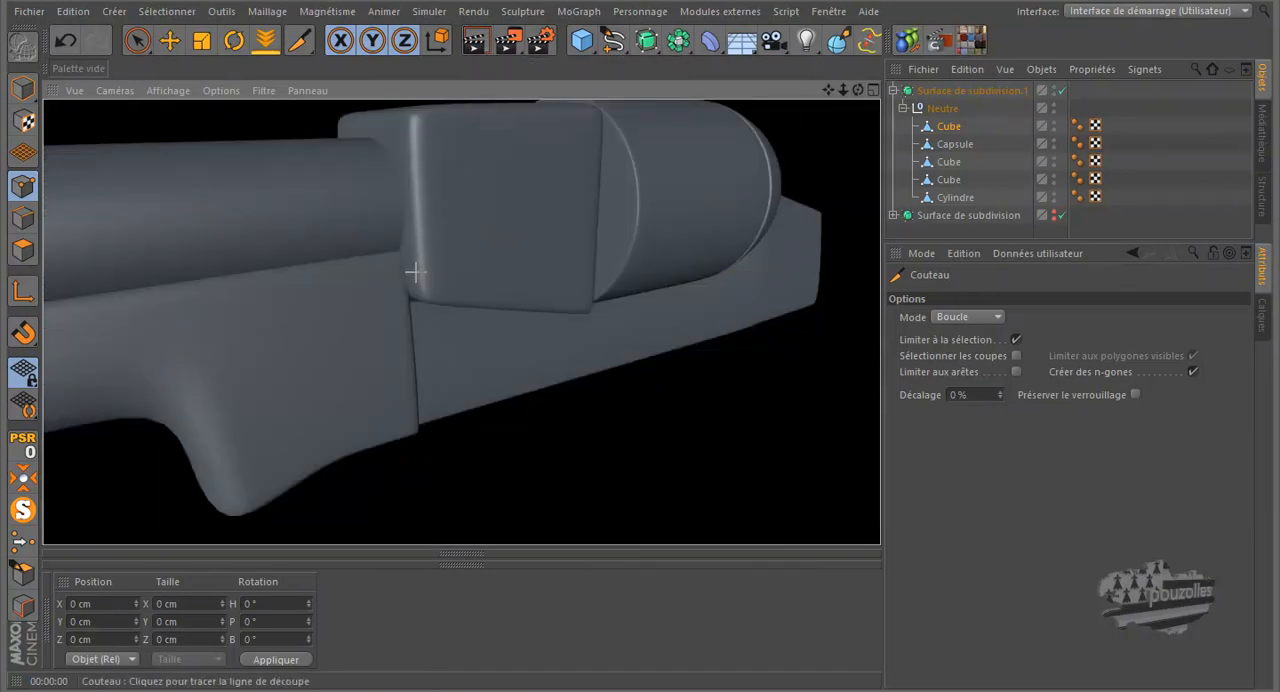
scroll(383, 375, down, 4)
scroll(690, 328, up, 6)
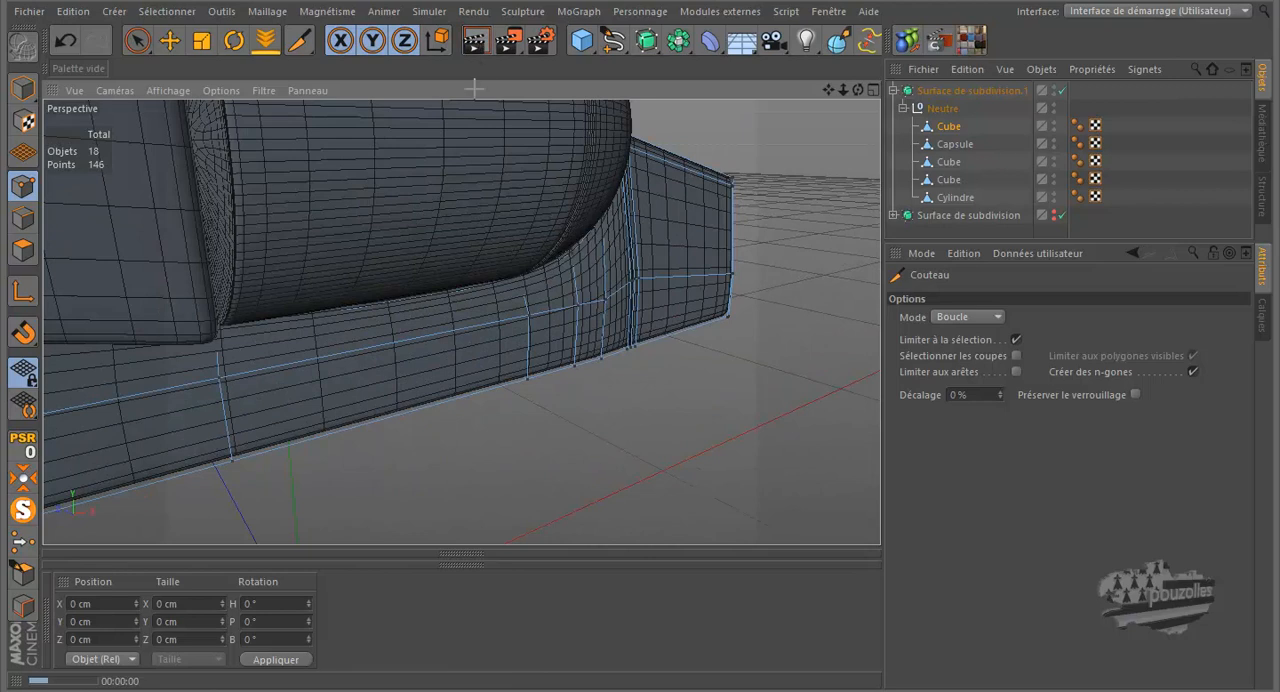
click(474, 42)
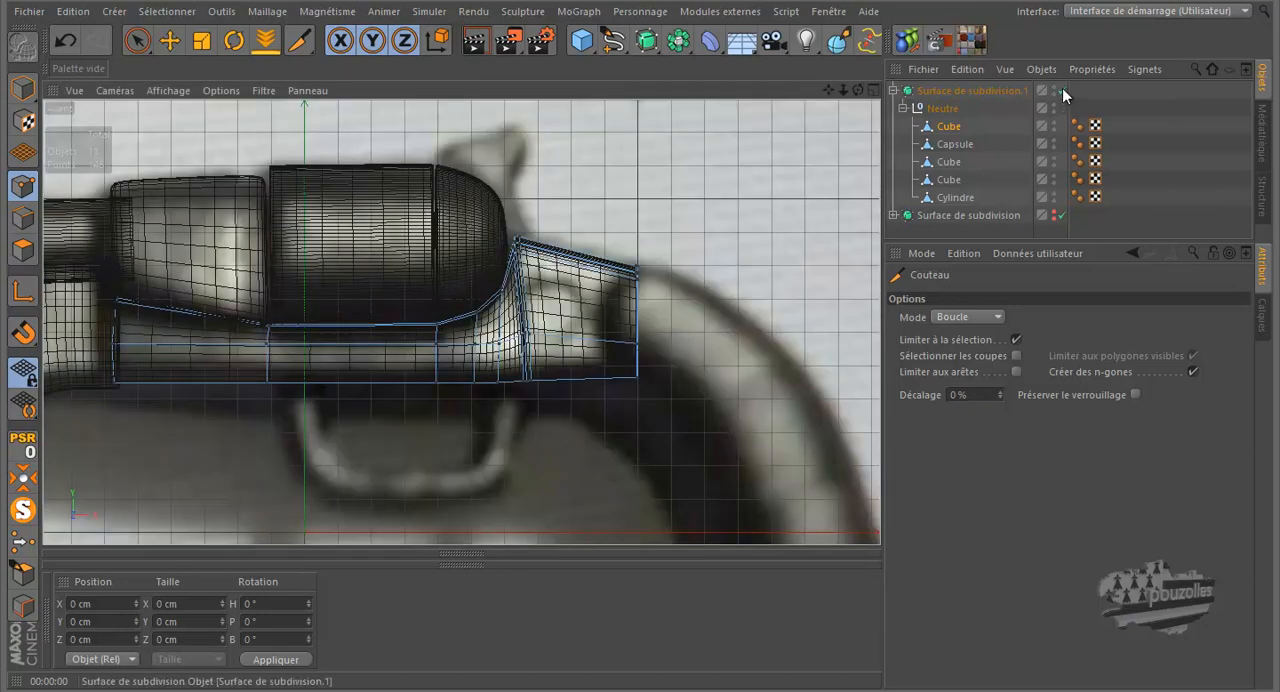
Step: Disable the subdivision surface and dissolve the crosswise edge loop nearest the cylinder at the front of the frame's rear block
click(1062, 90)
scroll(525, 278, up, 5)
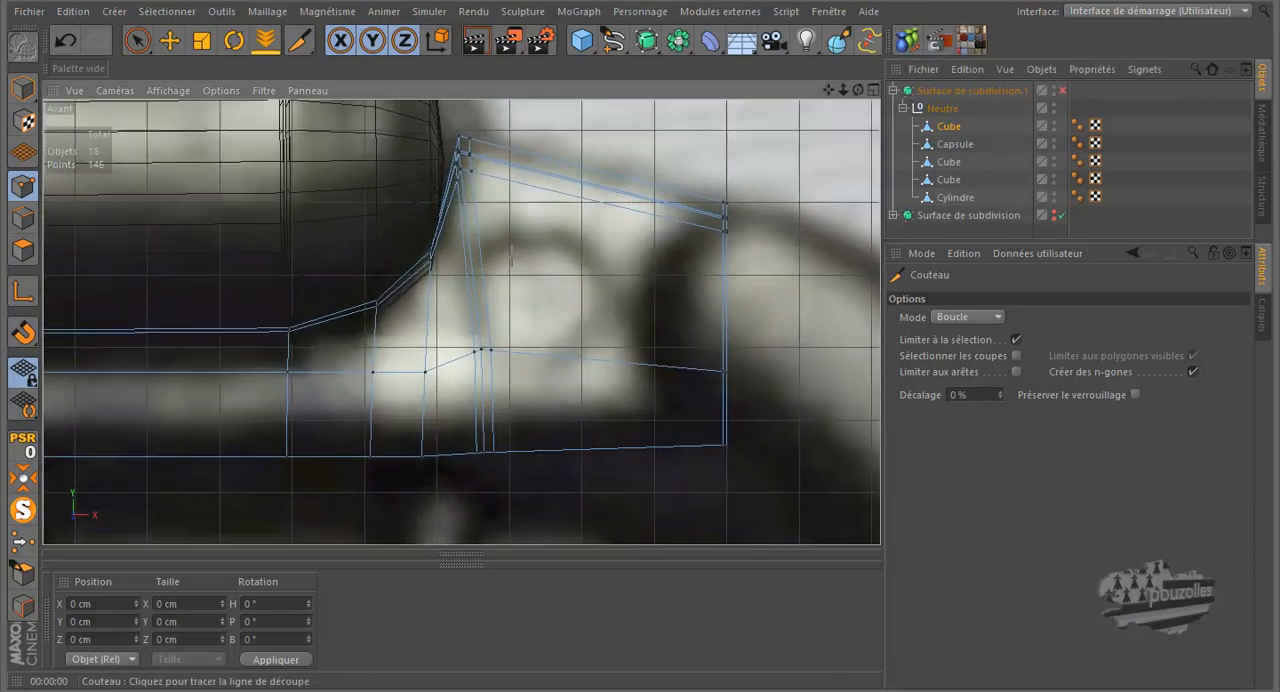
scroll(466, 190, up, 5)
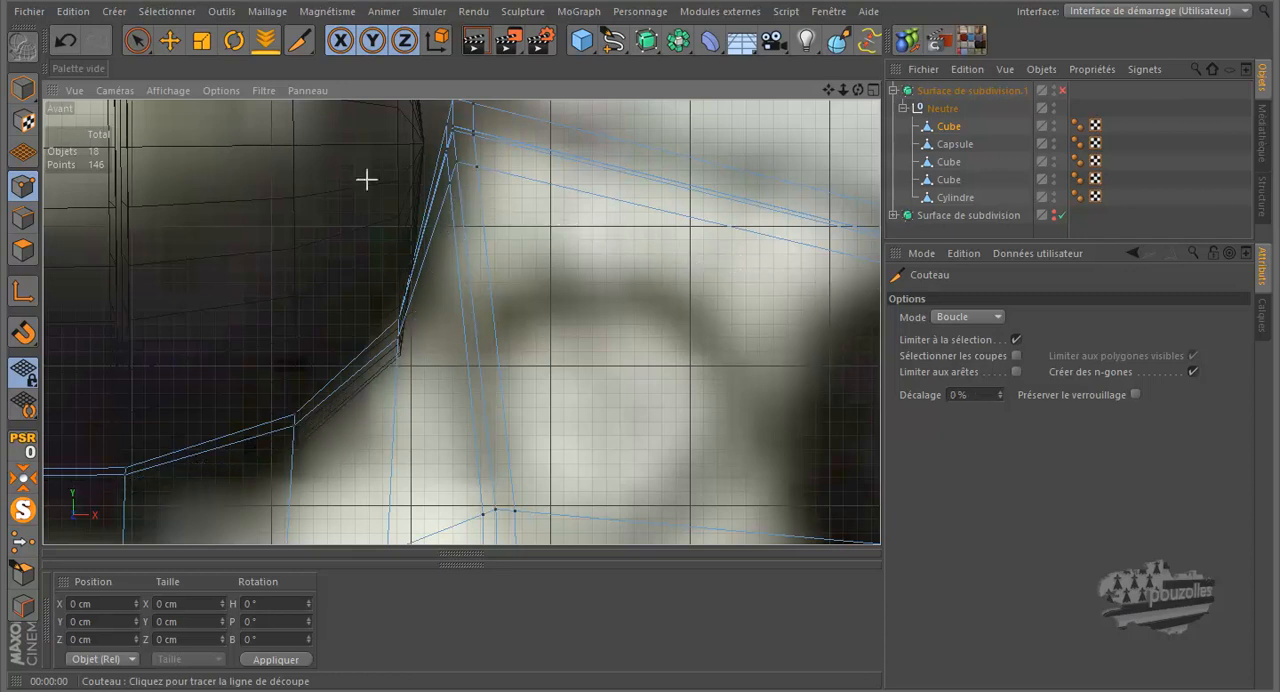
click(168, 42)
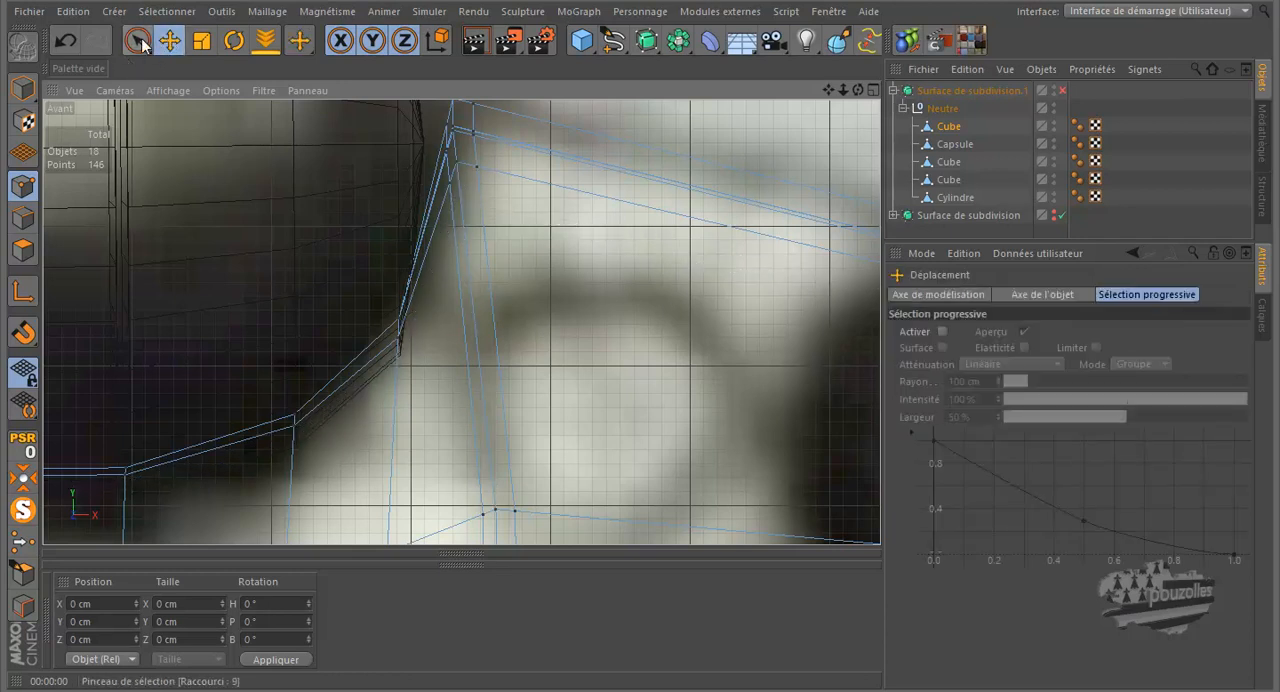
click(133, 45)
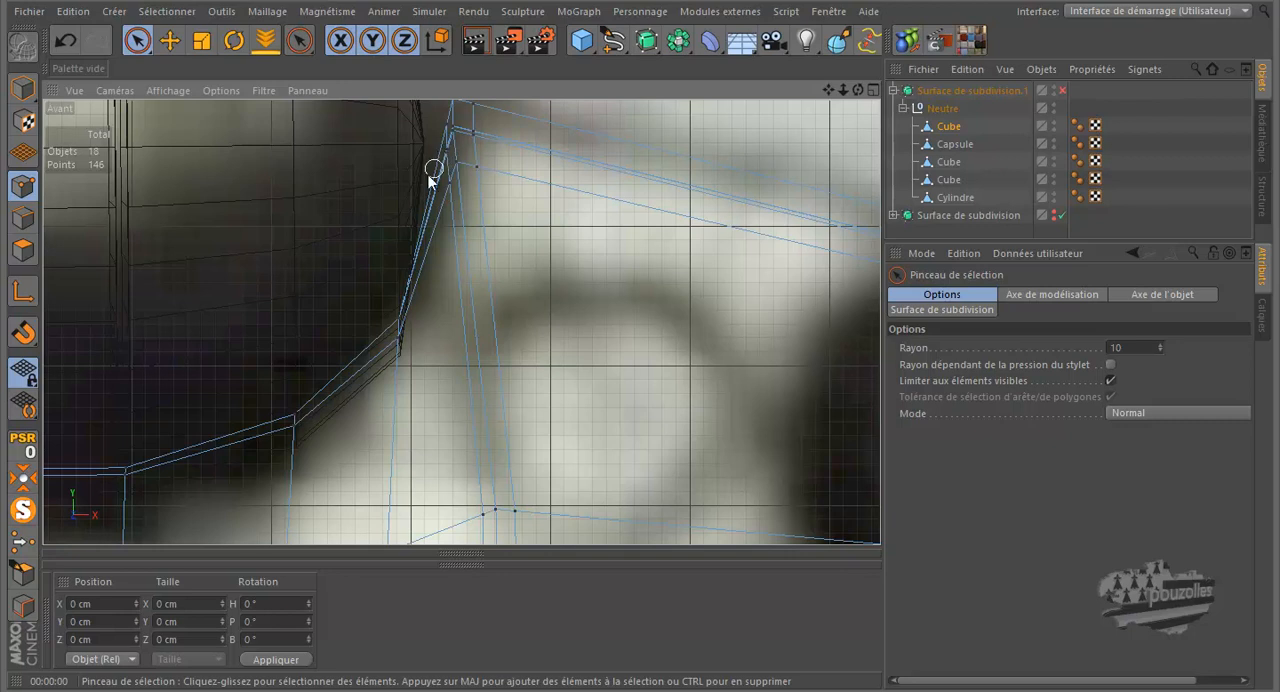
click(23, 217)
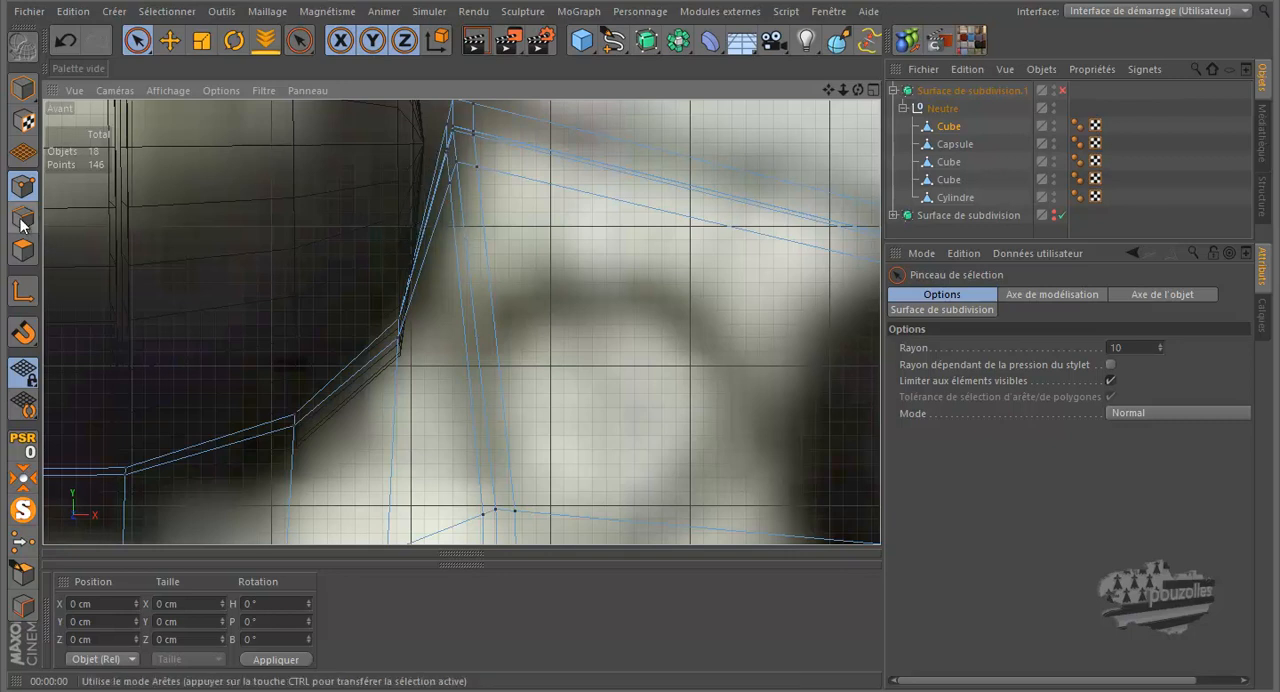
scroll(396, 268, down, 5)
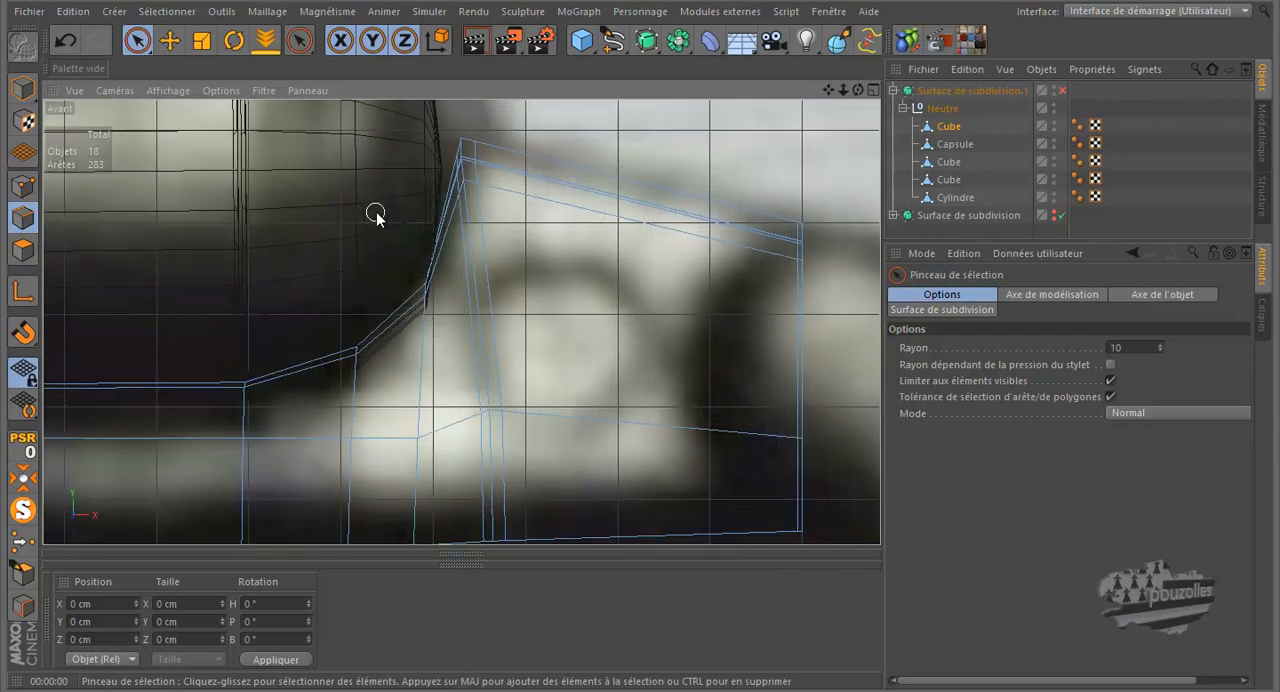
scroll(457, 143, up, 4)
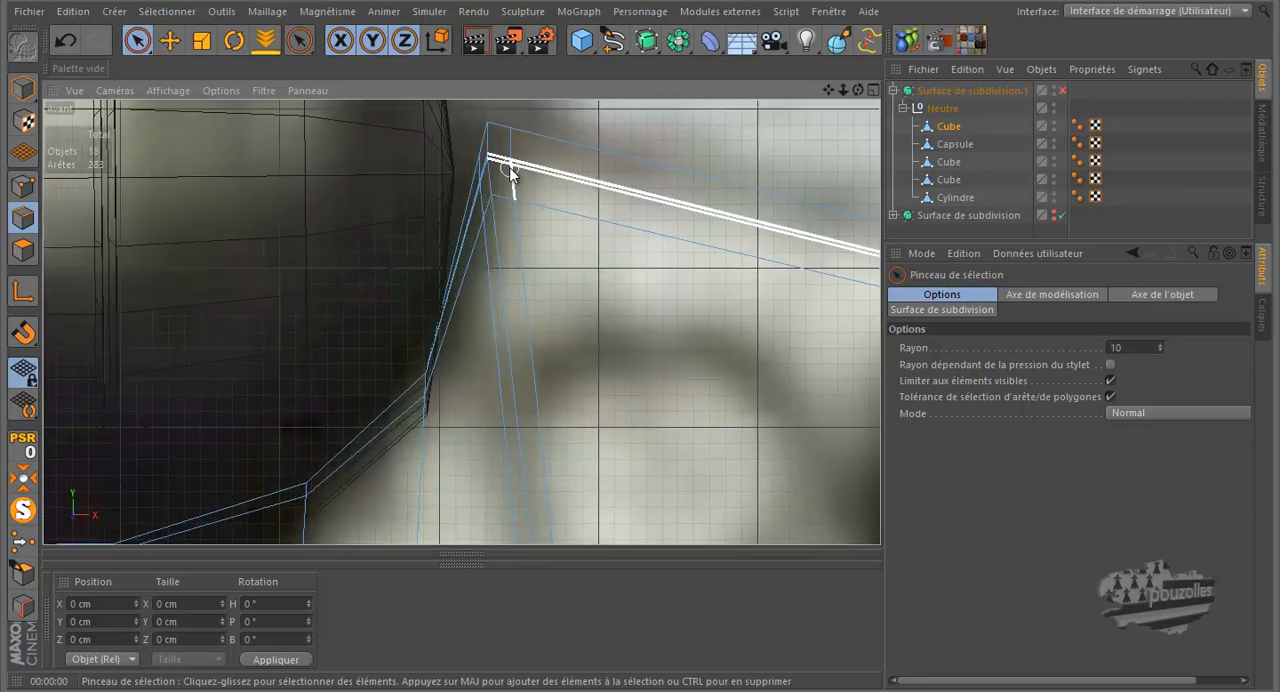
key(u)
key(l)
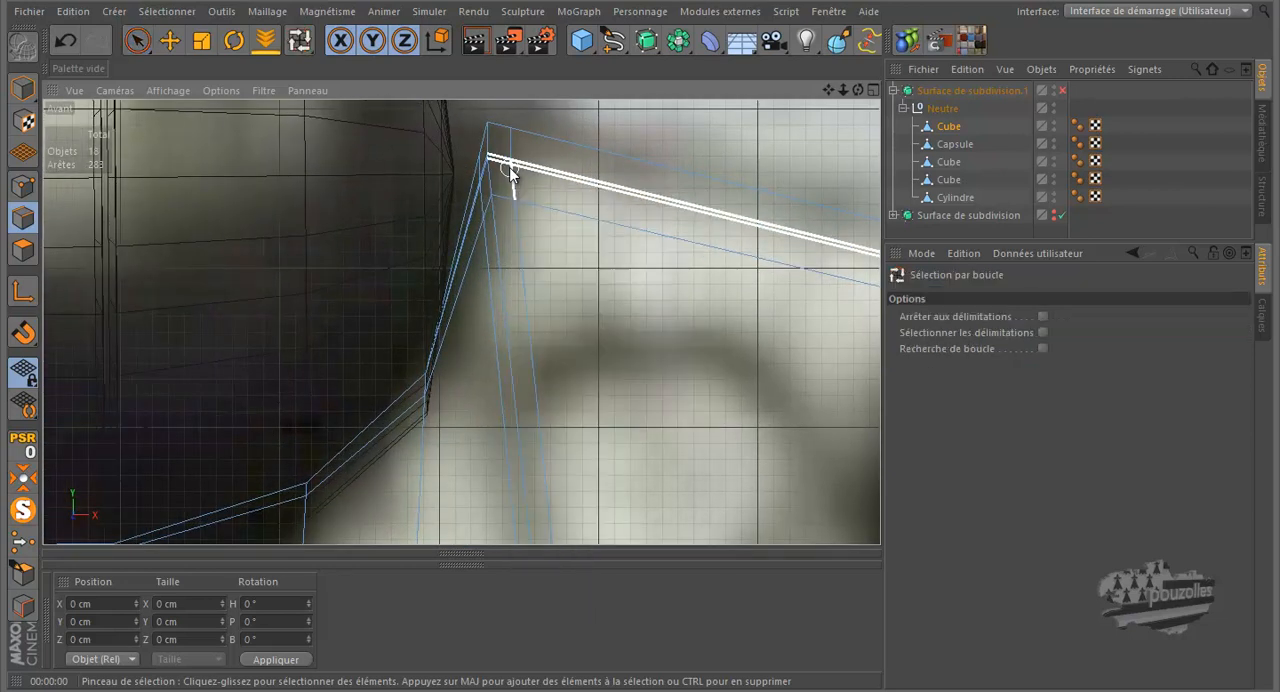
click(492, 248)
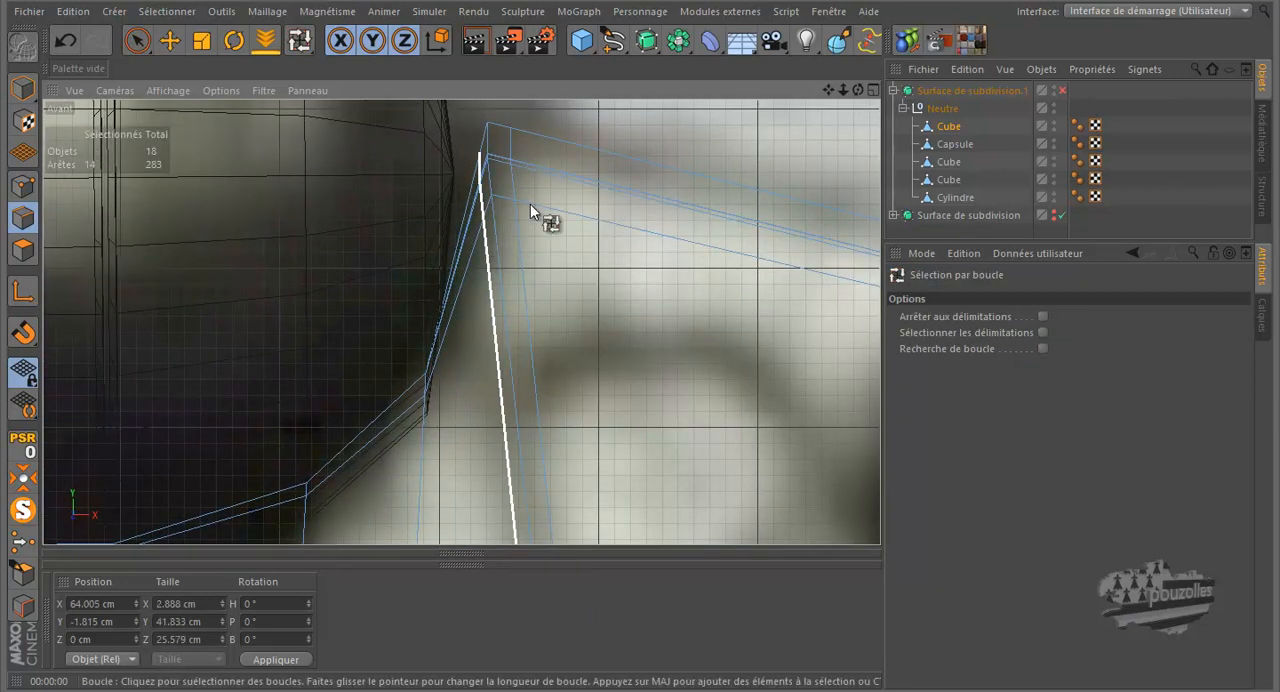
right_click(706, 124)
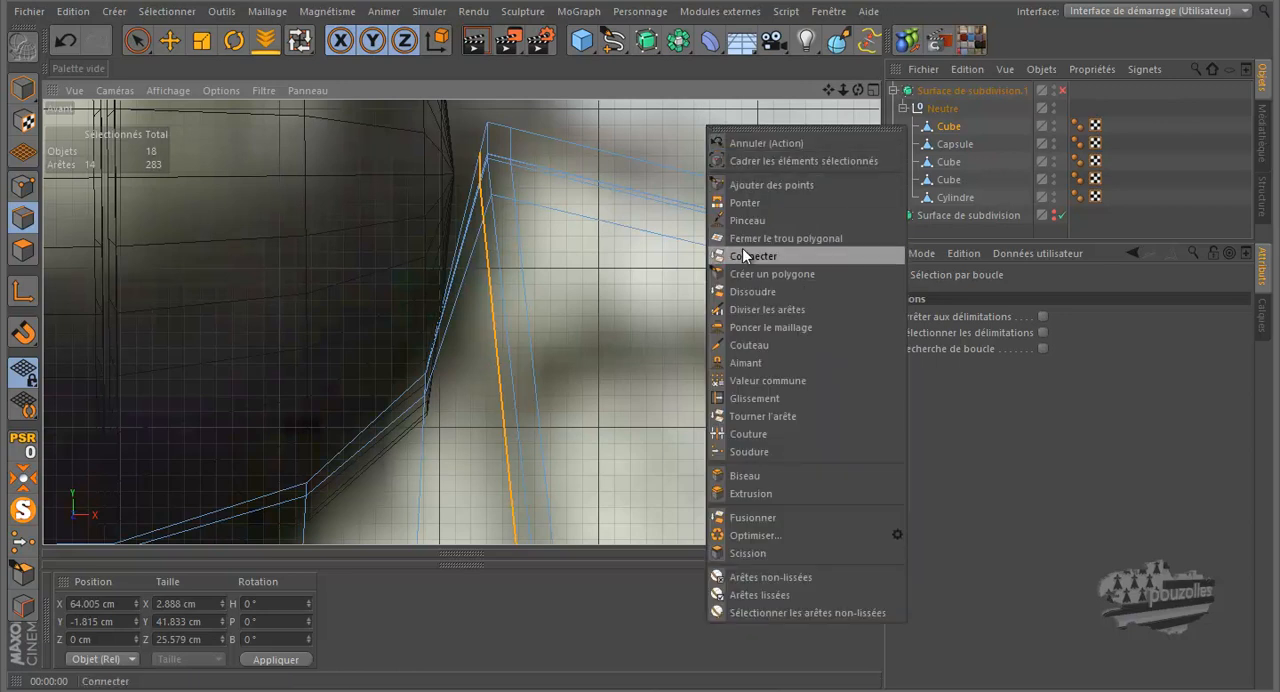
click(750, 291)
Step: Re-enable the subdivision surface and render the perspective view to inspect where the frame meets the cylinder
middle_click(408, 300)
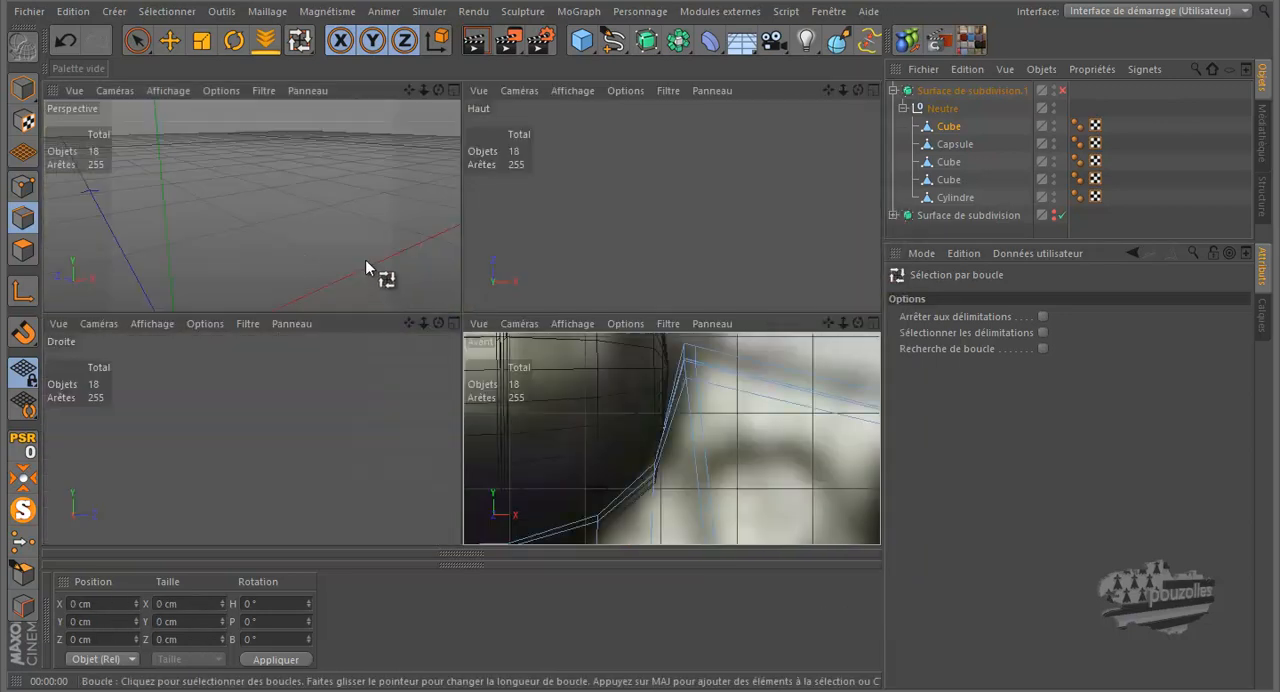
middle_click(362, 253)
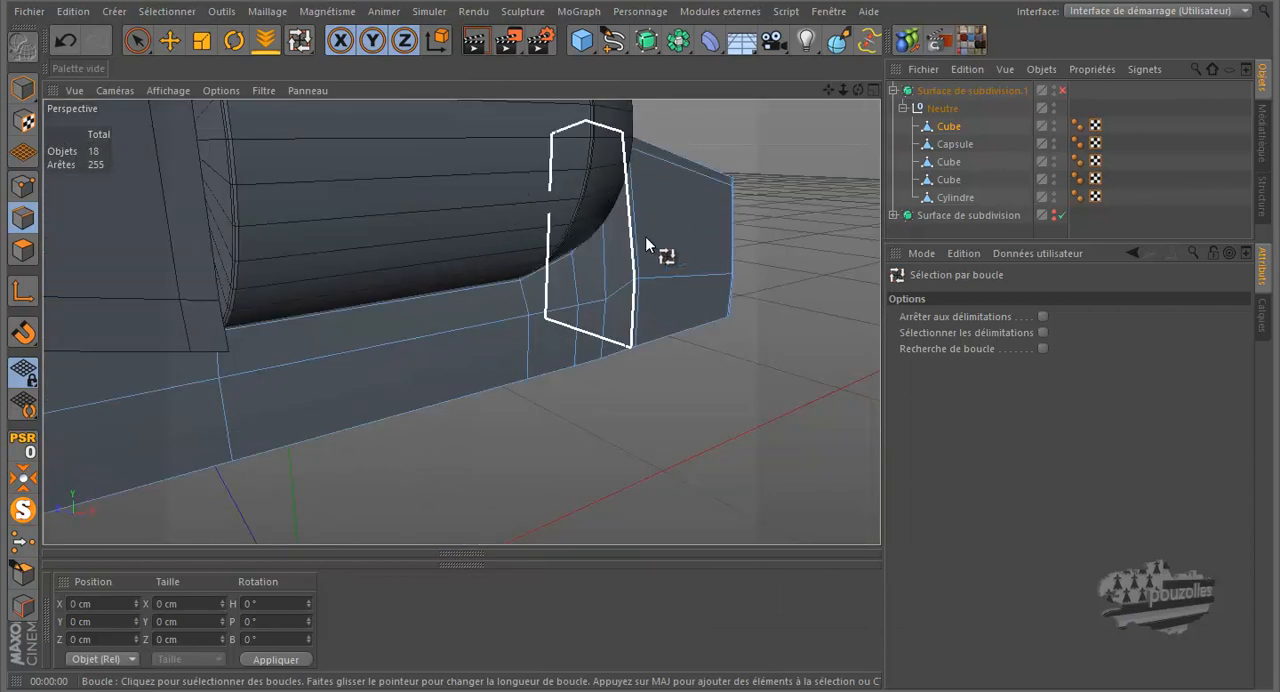
click(1062, 90)
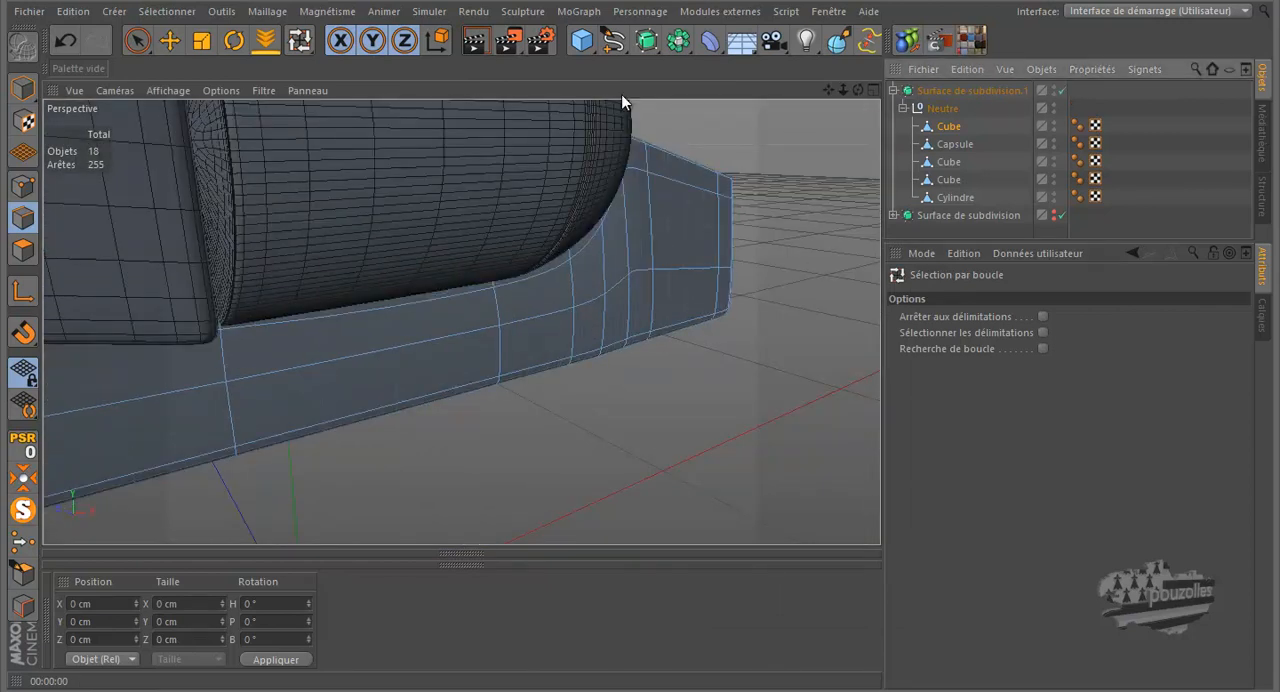
click(477, 43)
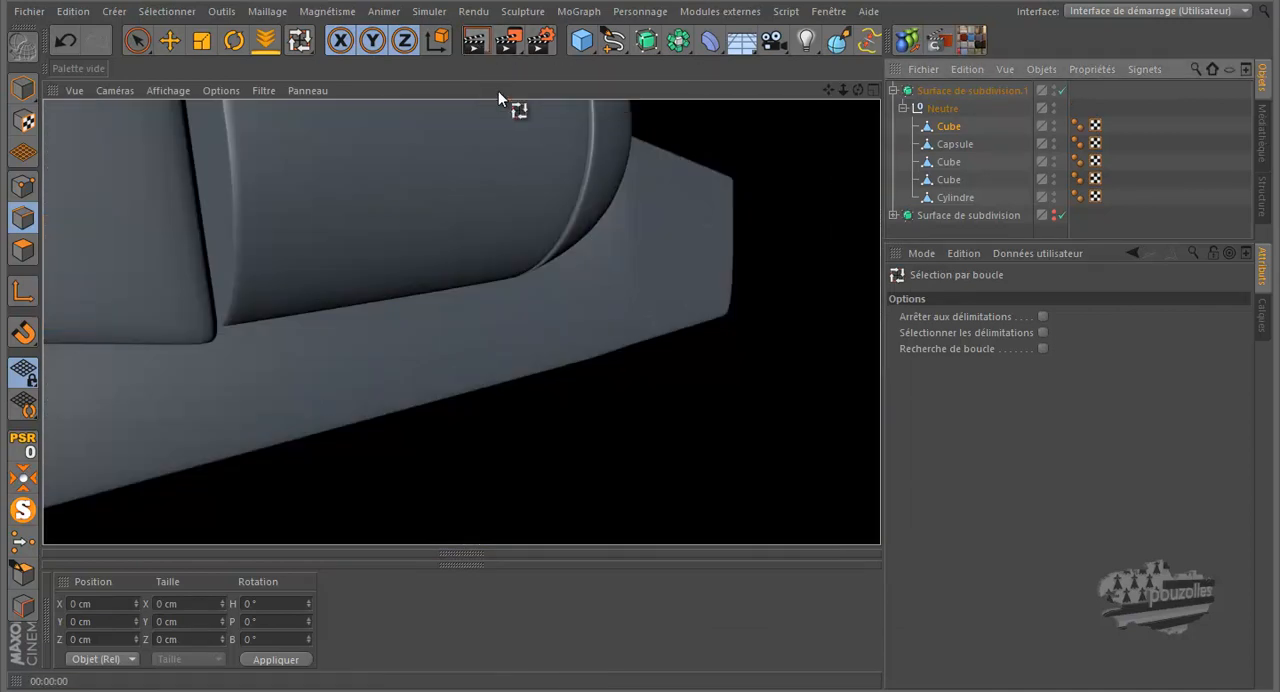
drag(828, 90, 613, 345)
drag(858, 90, 639, 315)
scroll(655, 308, down, 3)
scroll(424, 336, up, 6)
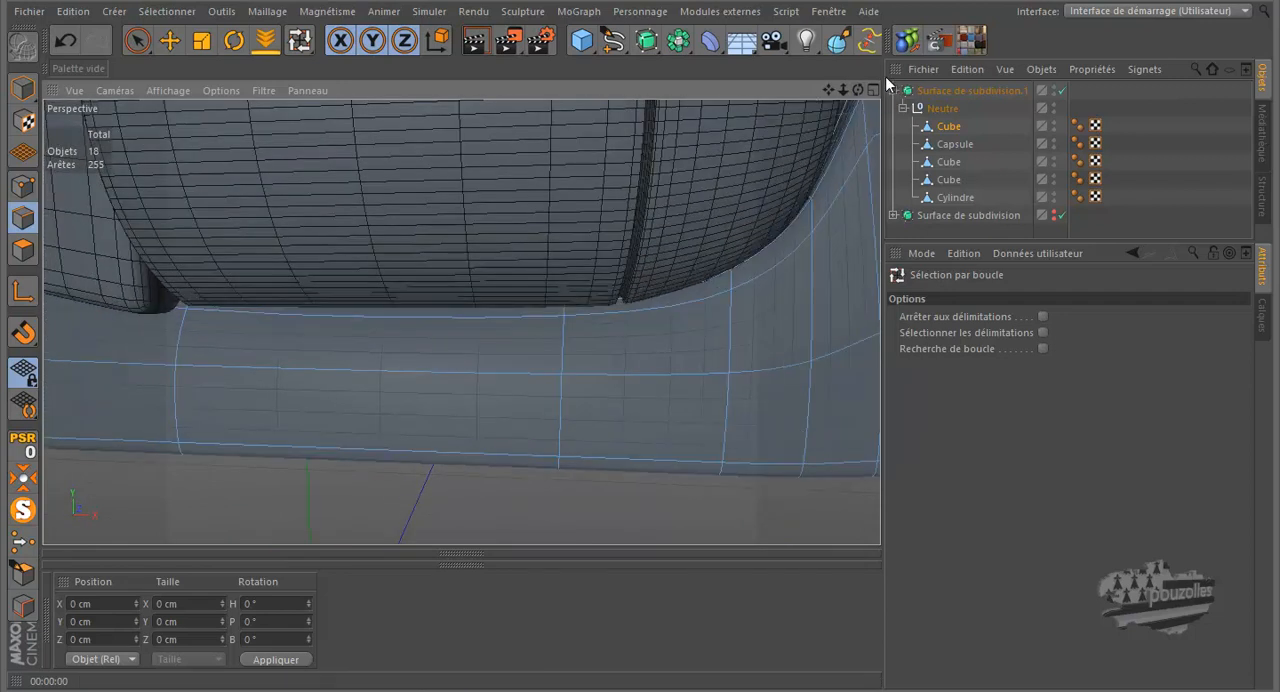
Step: Isolate the frame and examine its upper face, side loops and open front end
drag(858, 90, 638, 320)
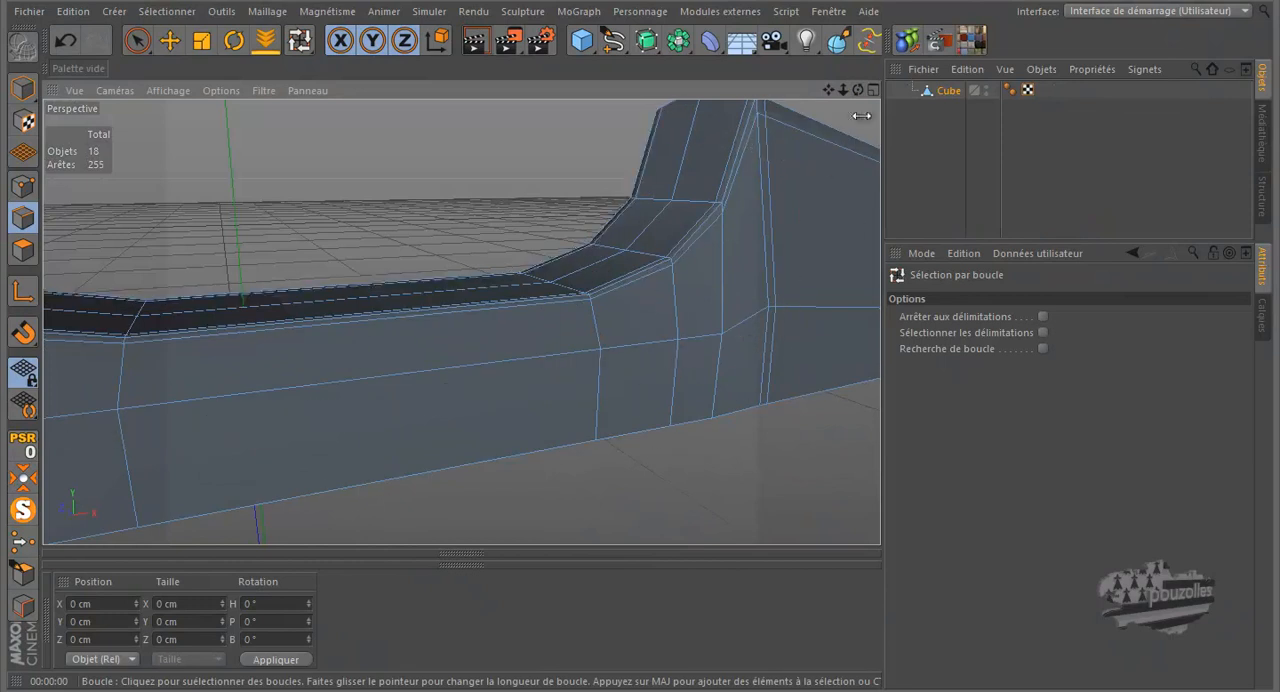
drag(858, 90, 638, 320)
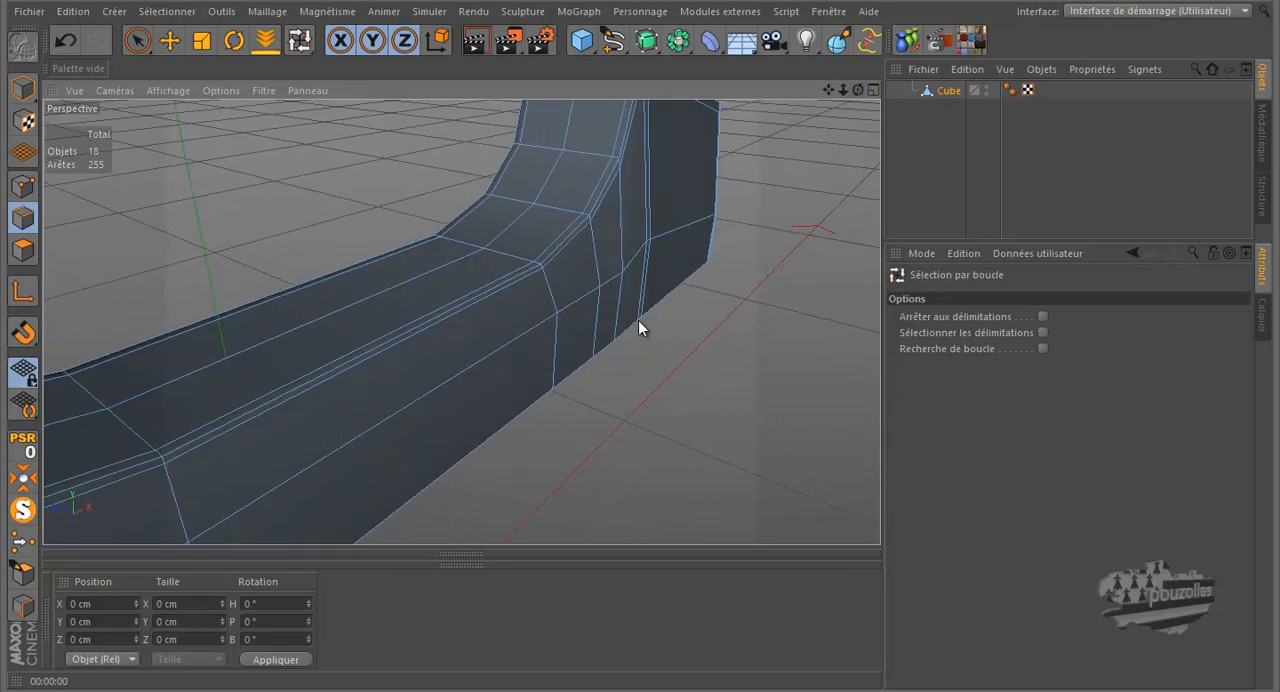
scroll(534, 303, down, 3)
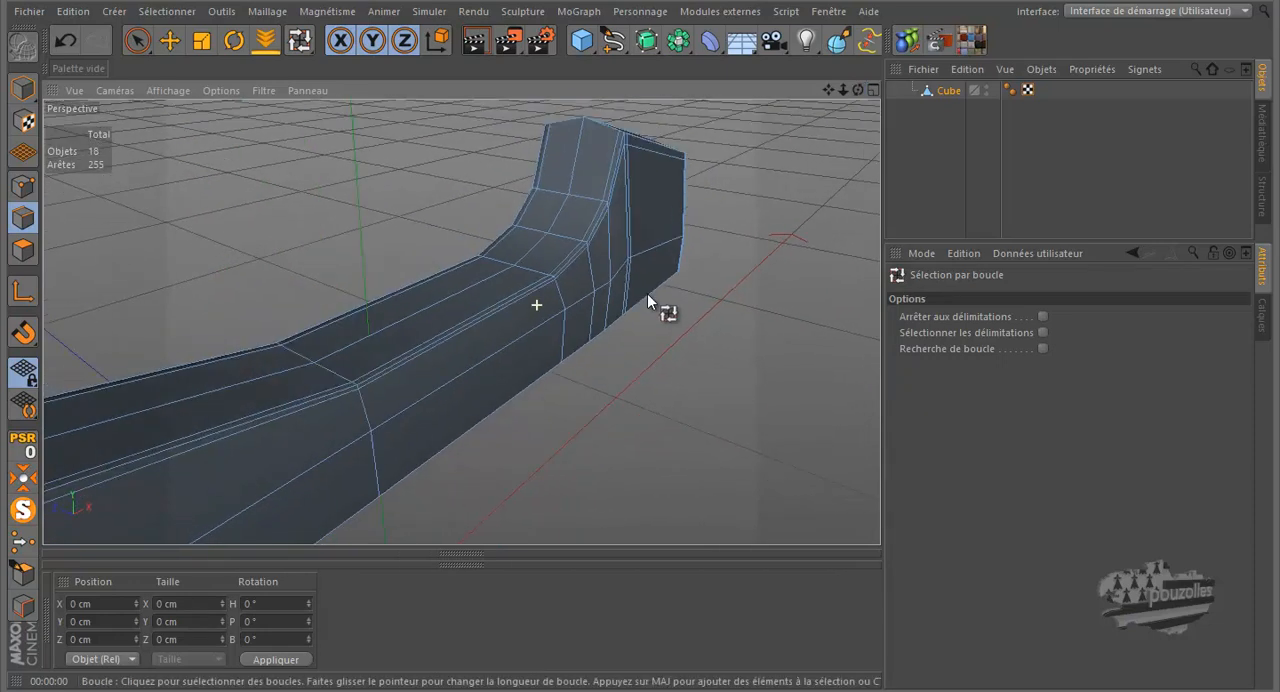
scroll(667, 290, down, 3)
scroll(662, 296, down, 2)
scroll(352, 407, up, 6)
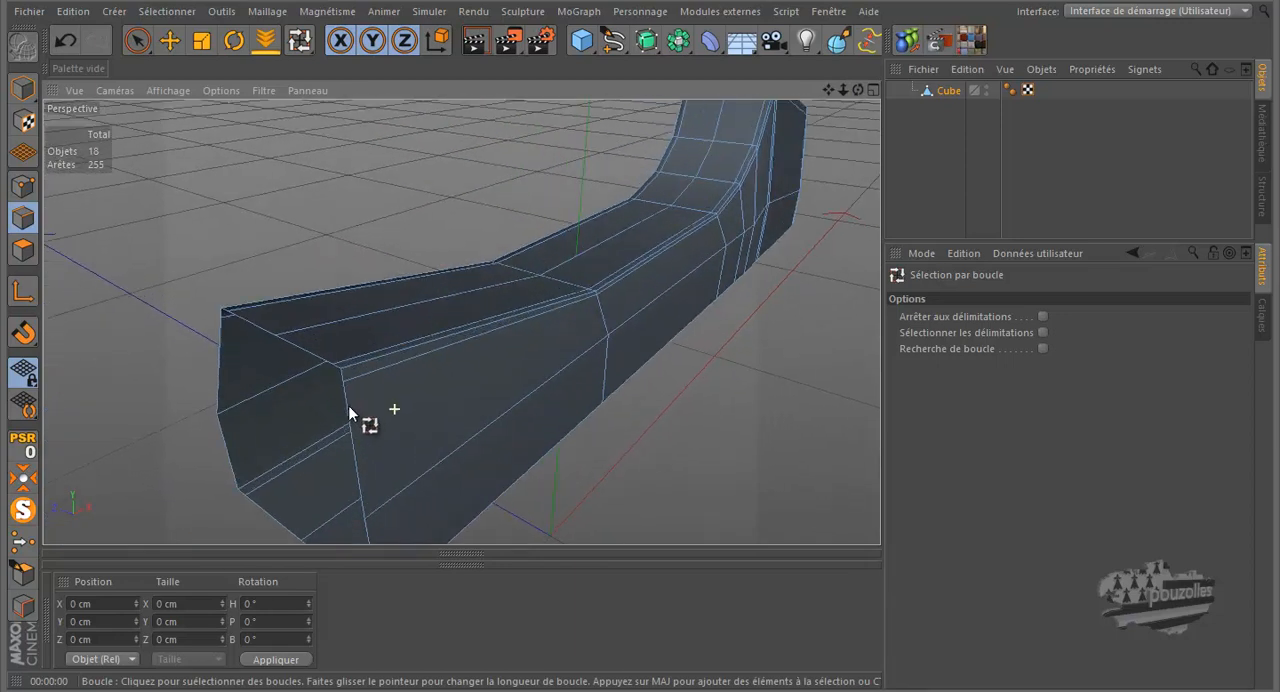
scroll(353, 386, up, 4)
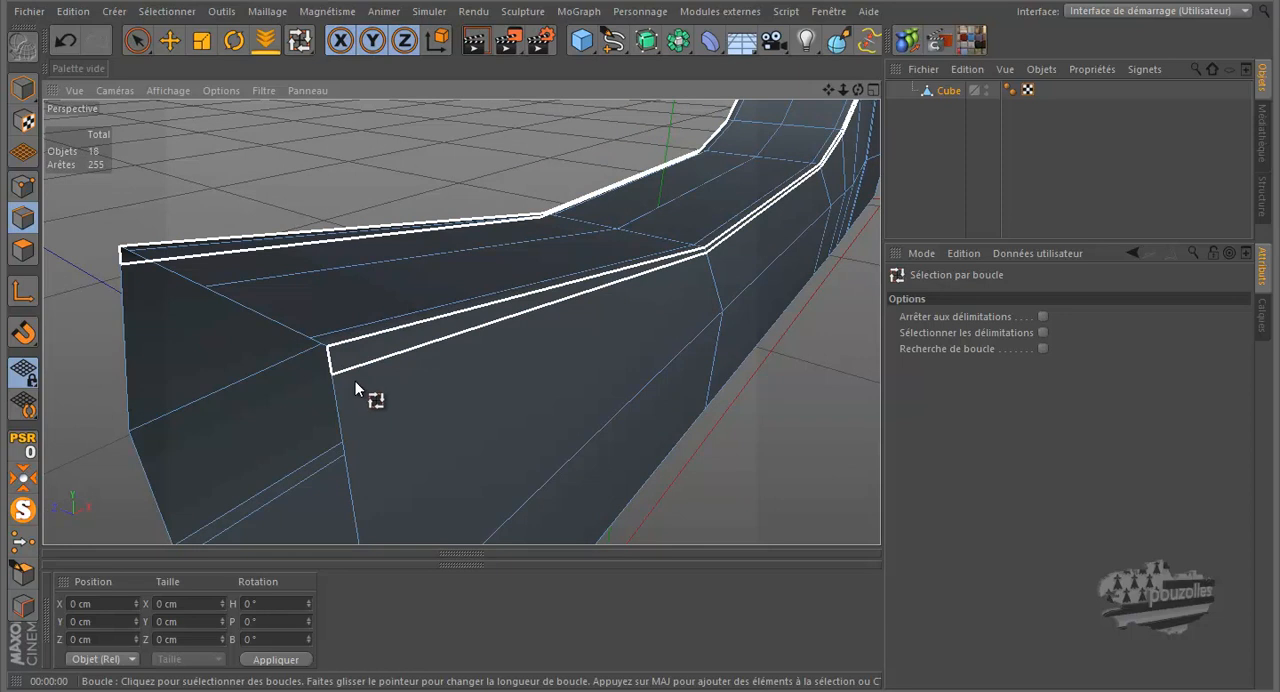
scroll(330, 391, down, 5)
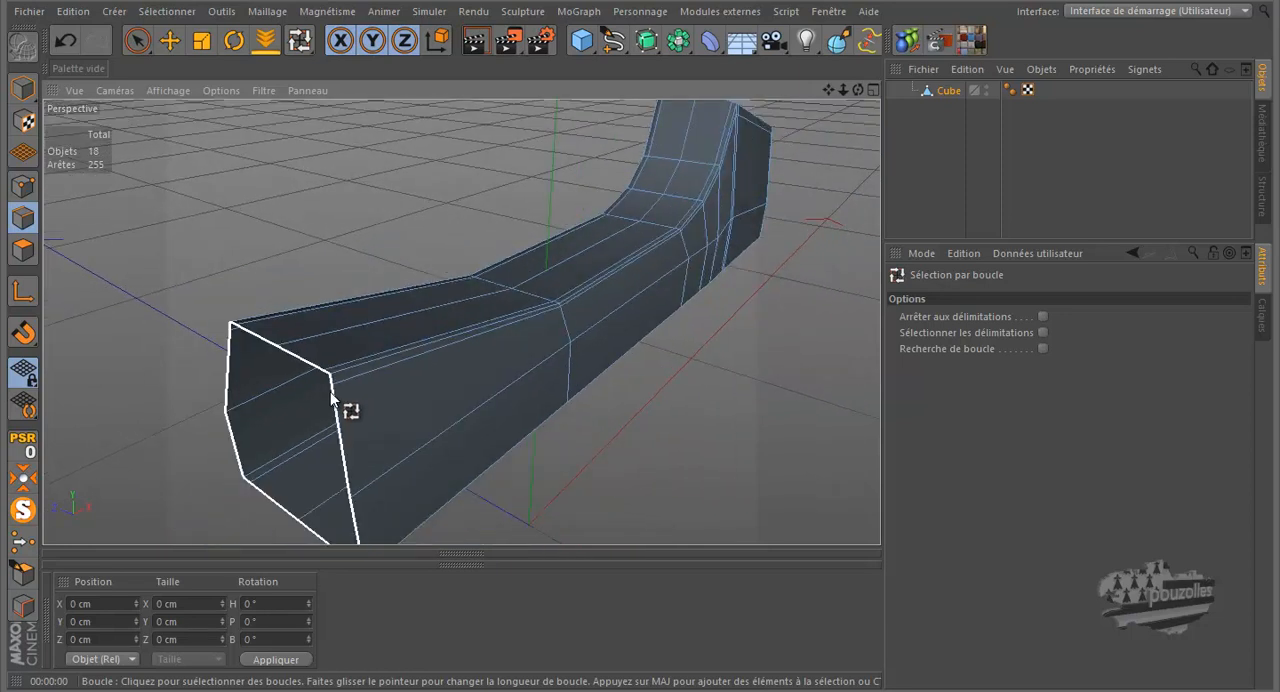
Step: Delete the five midline points along the frame's upper face, from the open front end to the rear block's slope
click(24, 190)
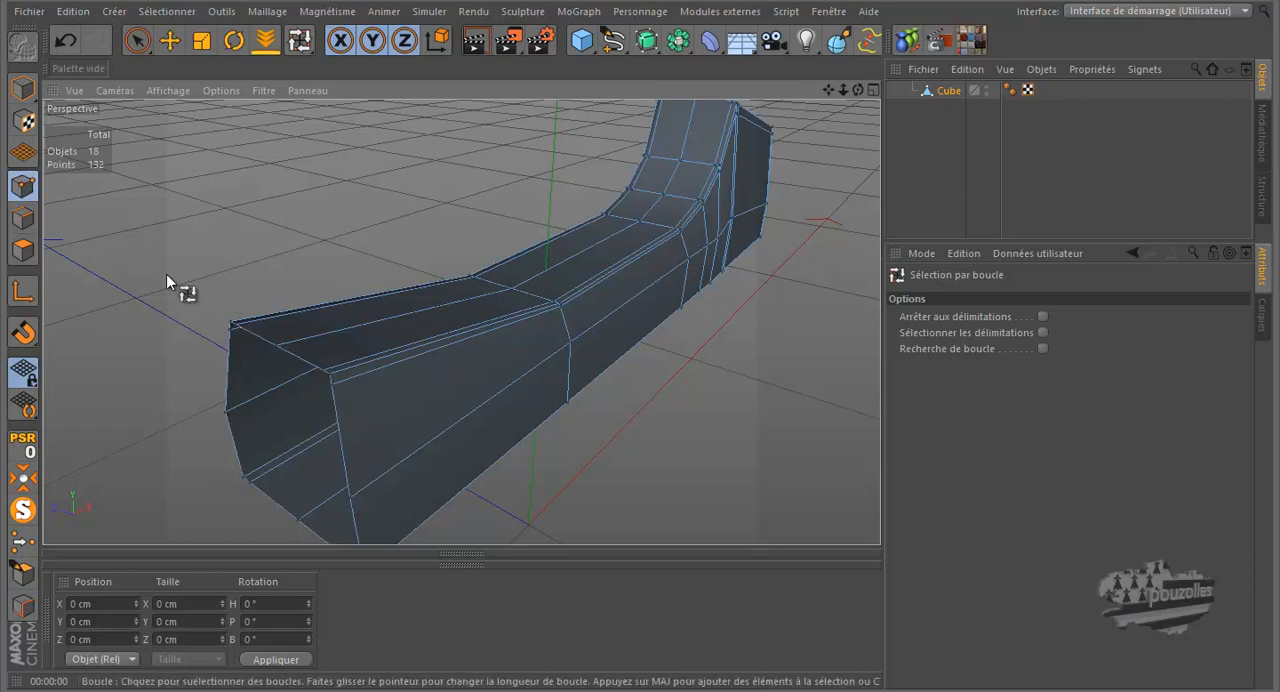
click(169, 40)
click(279, 347)
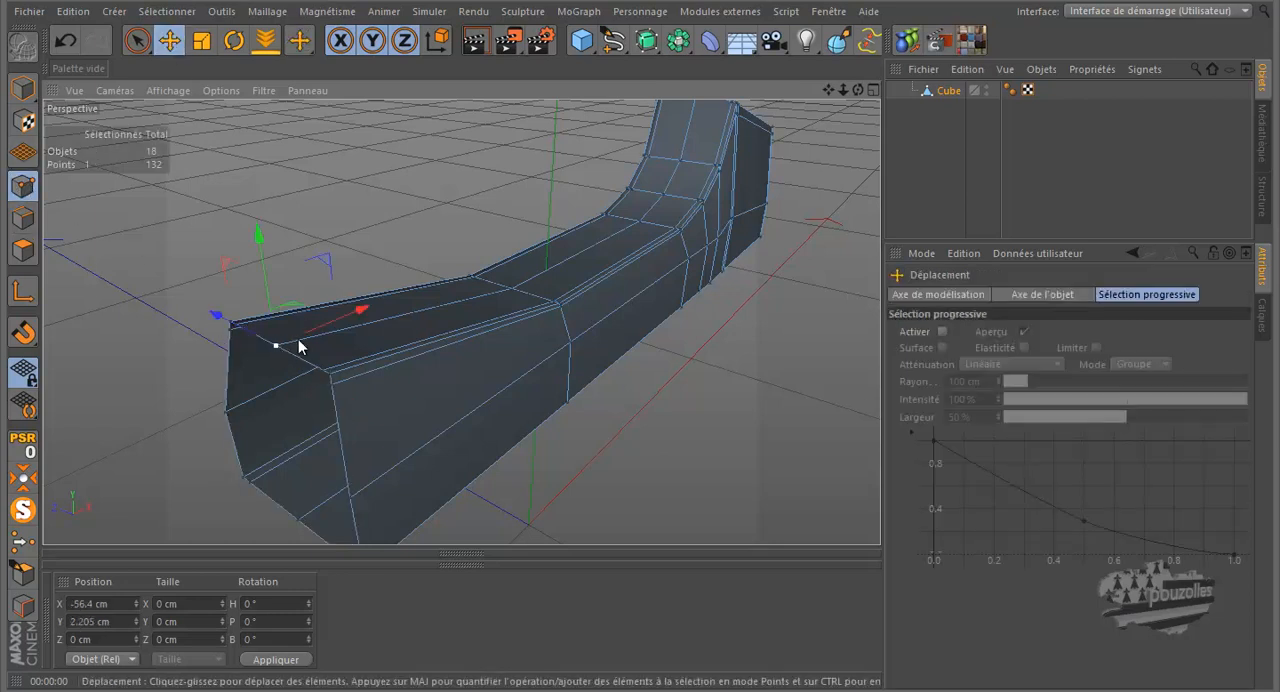
shift+click(513, 289)
shift+click(643, 221)
shift+click(660, 196)
shift+click(679, 161)
scroll(549, 272, down, 2)
scroll(549, 278, down, 2)
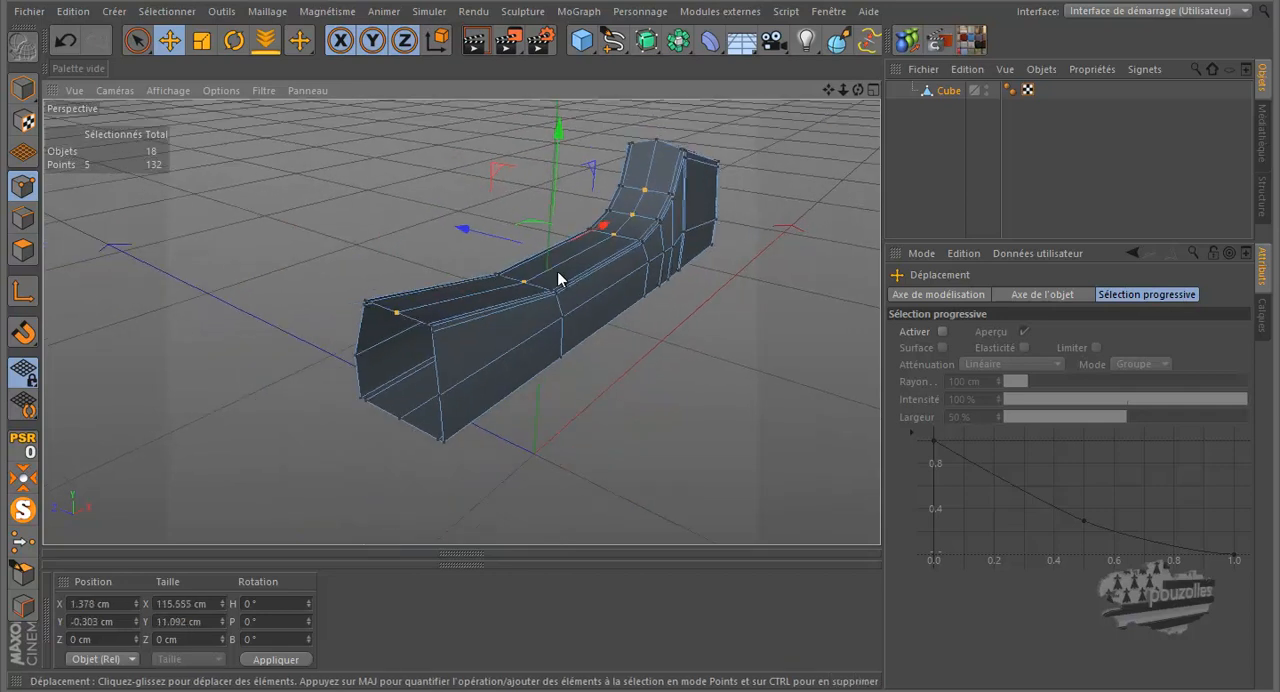
key(Delete)
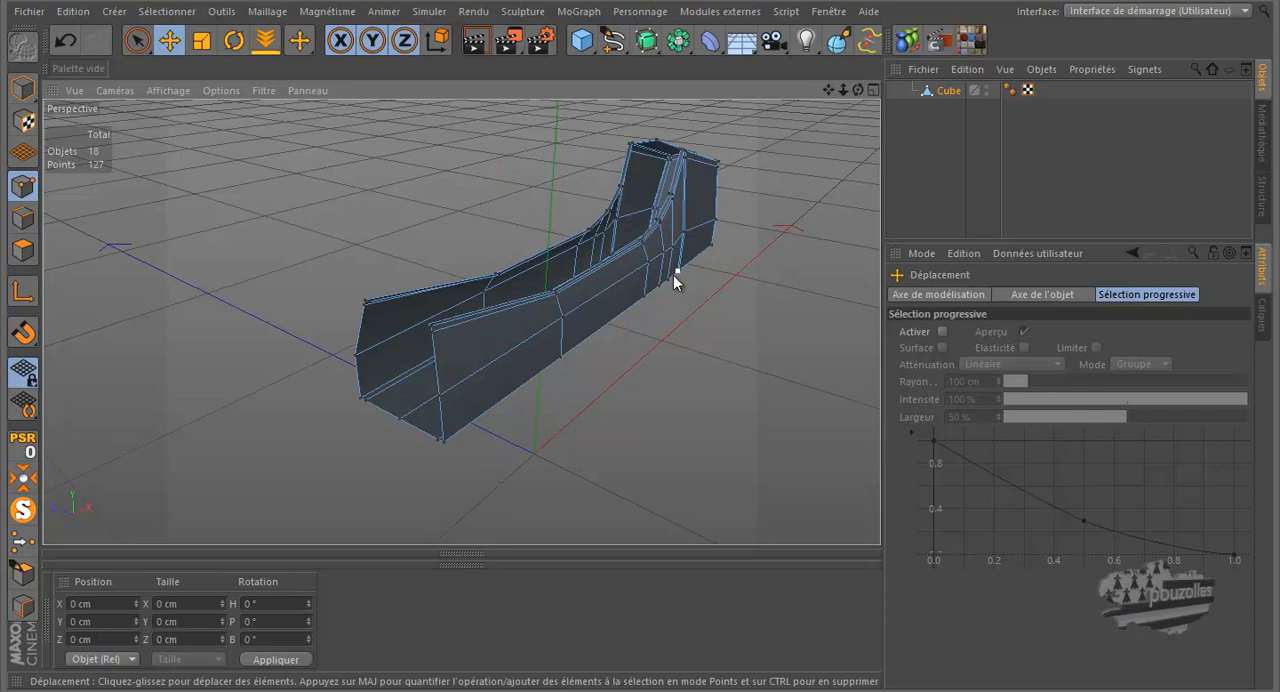
Step: Inspect the opened frame, show all the revolver parts again, and render the perspective view from two angles
scroll(699, 141, up, 5)
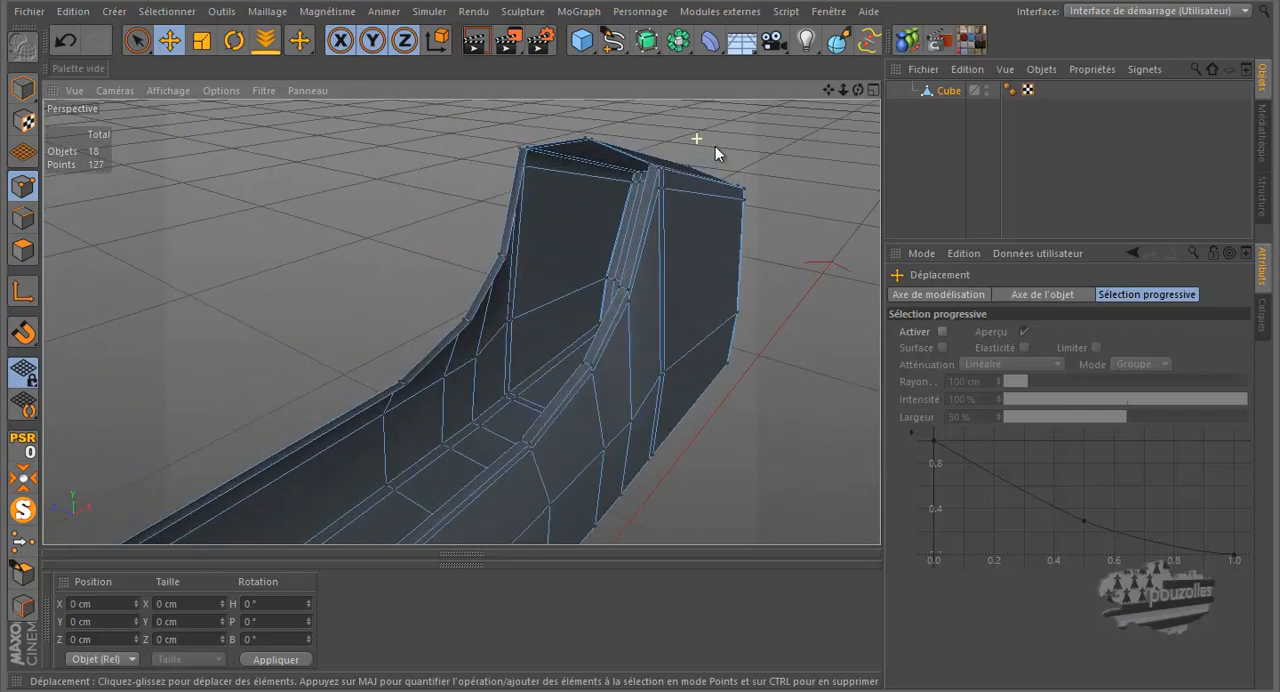
scroll(637, 323, up, 5)
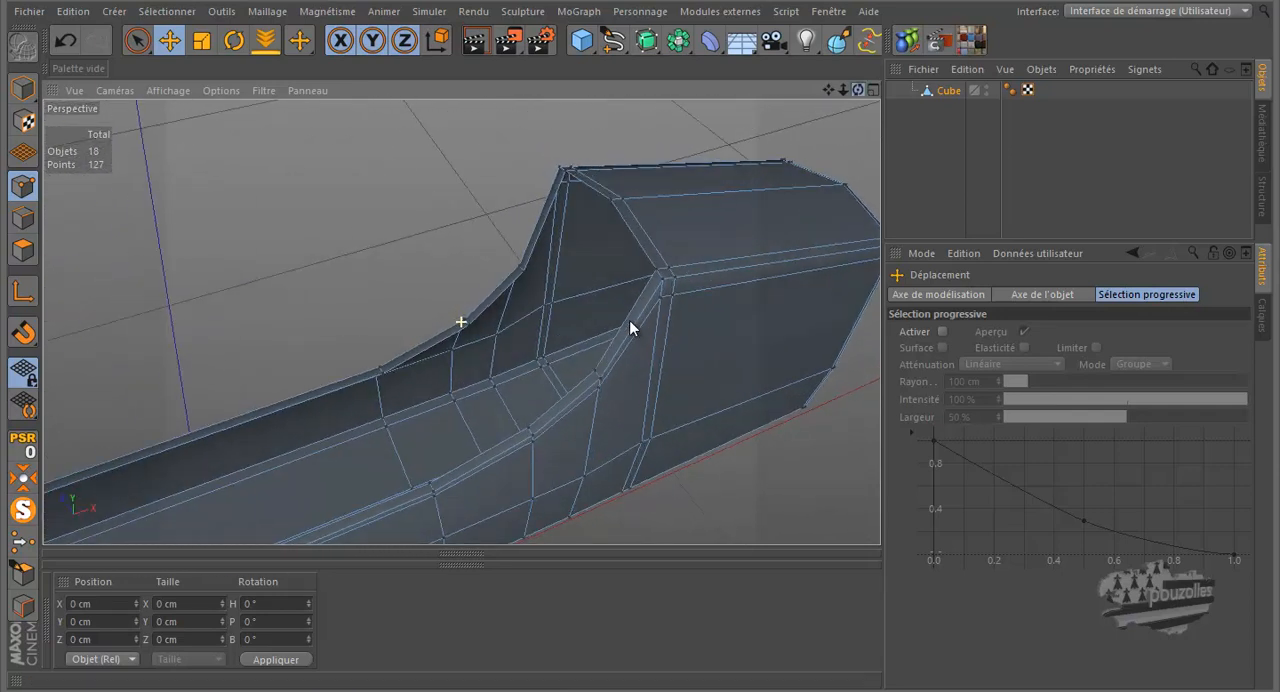
alt+drag(640, 318, 641, 321)
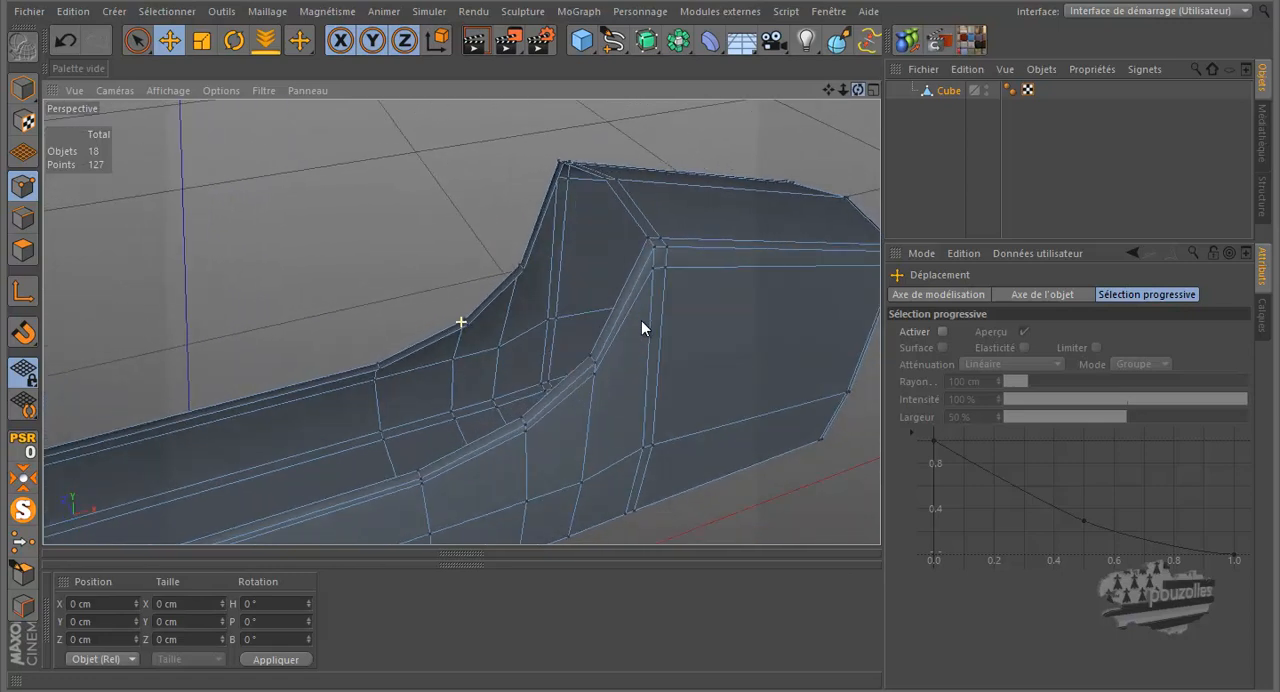
click(22, 510)
scroll(596, 256, down, 5)
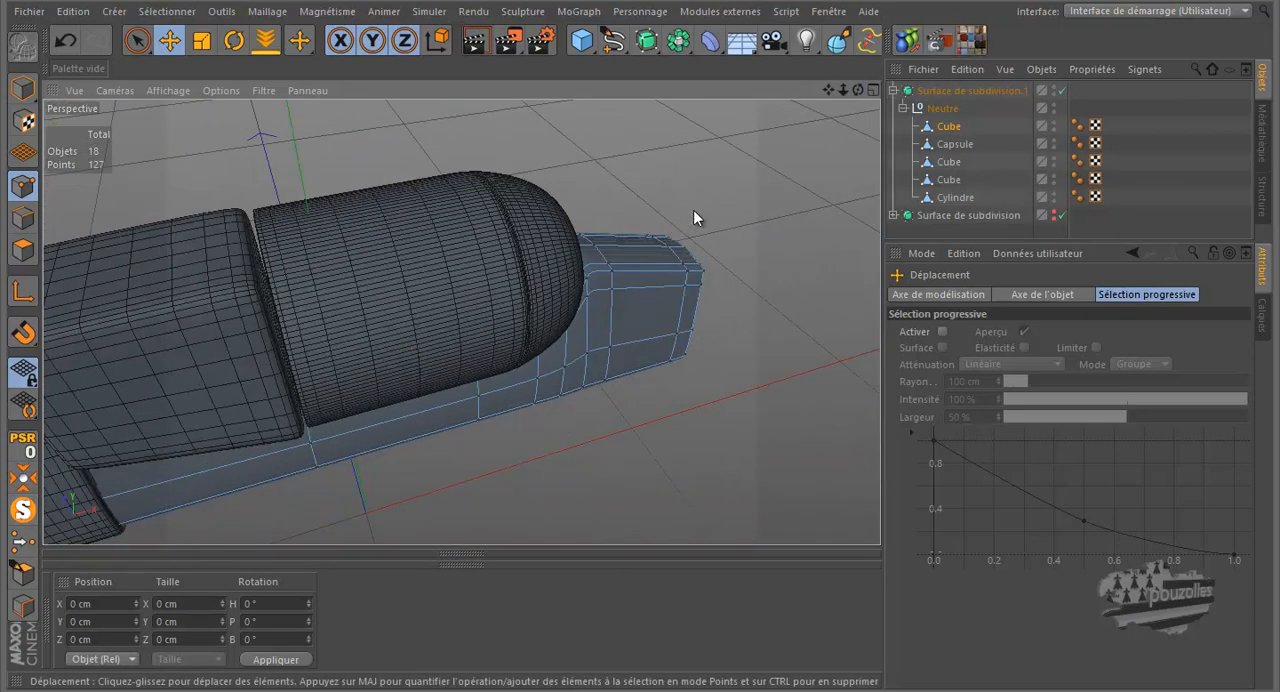
click(478, 41)
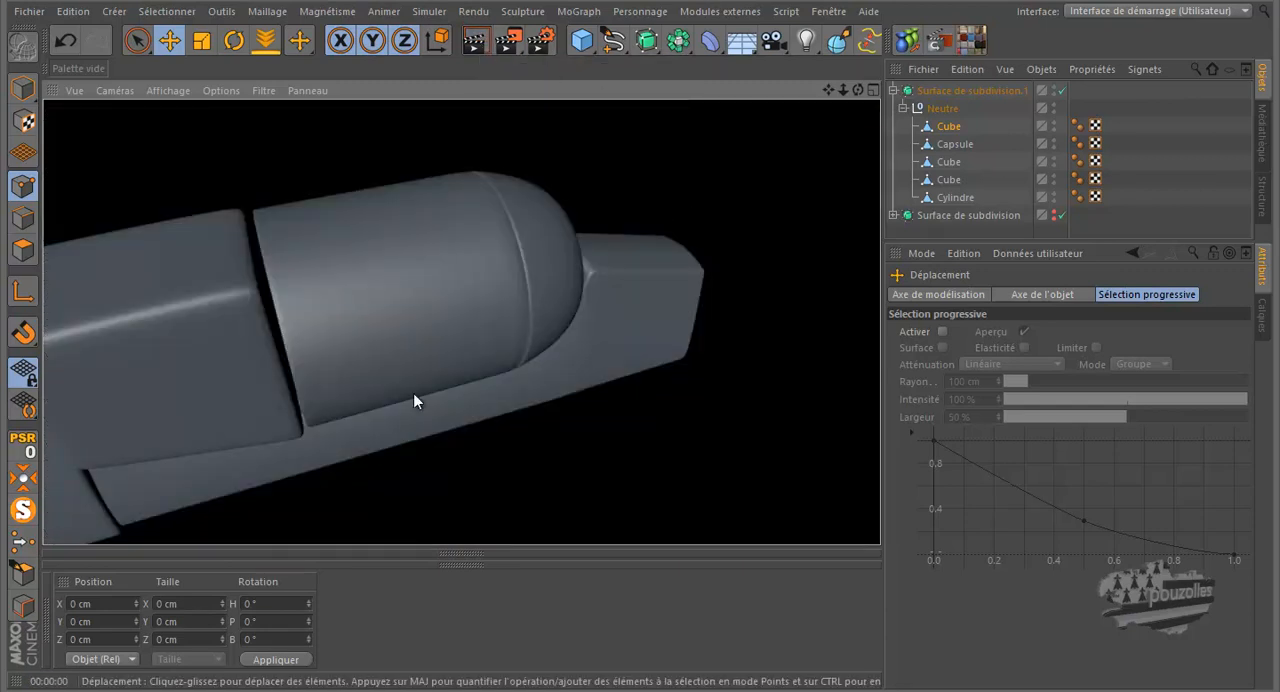
drag(858, 91, 640, 320)
click(477, 41)
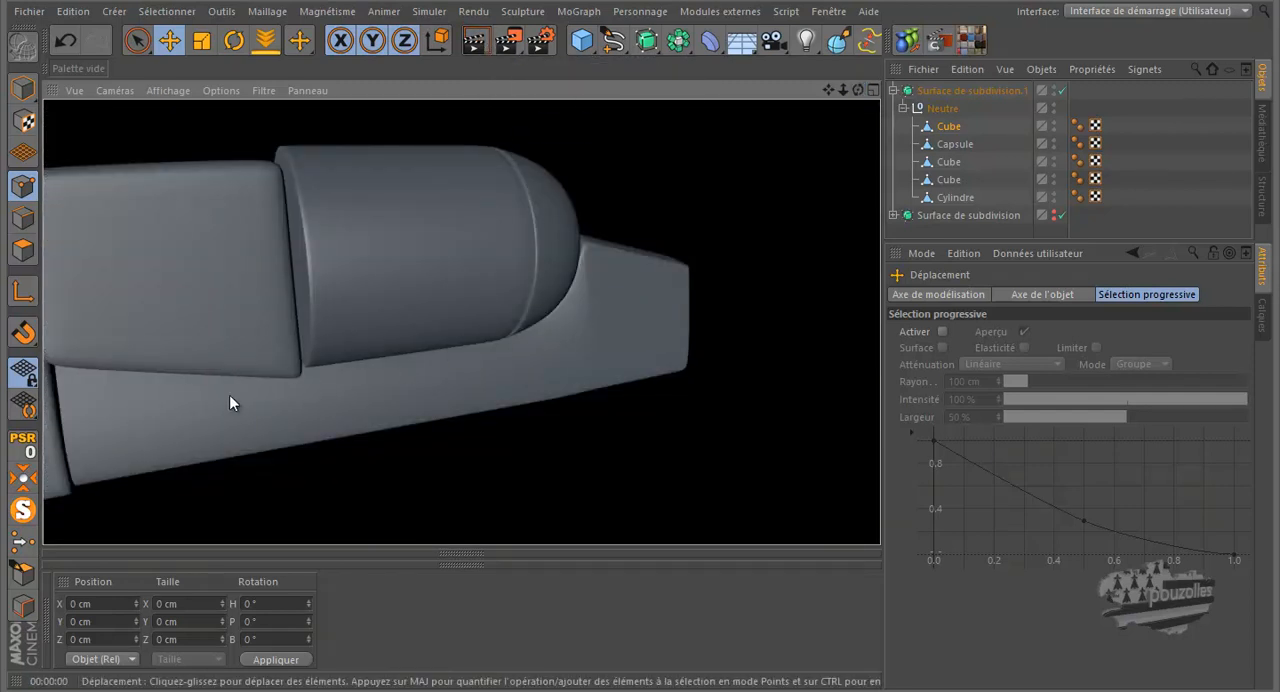
middle_click(404, 321)
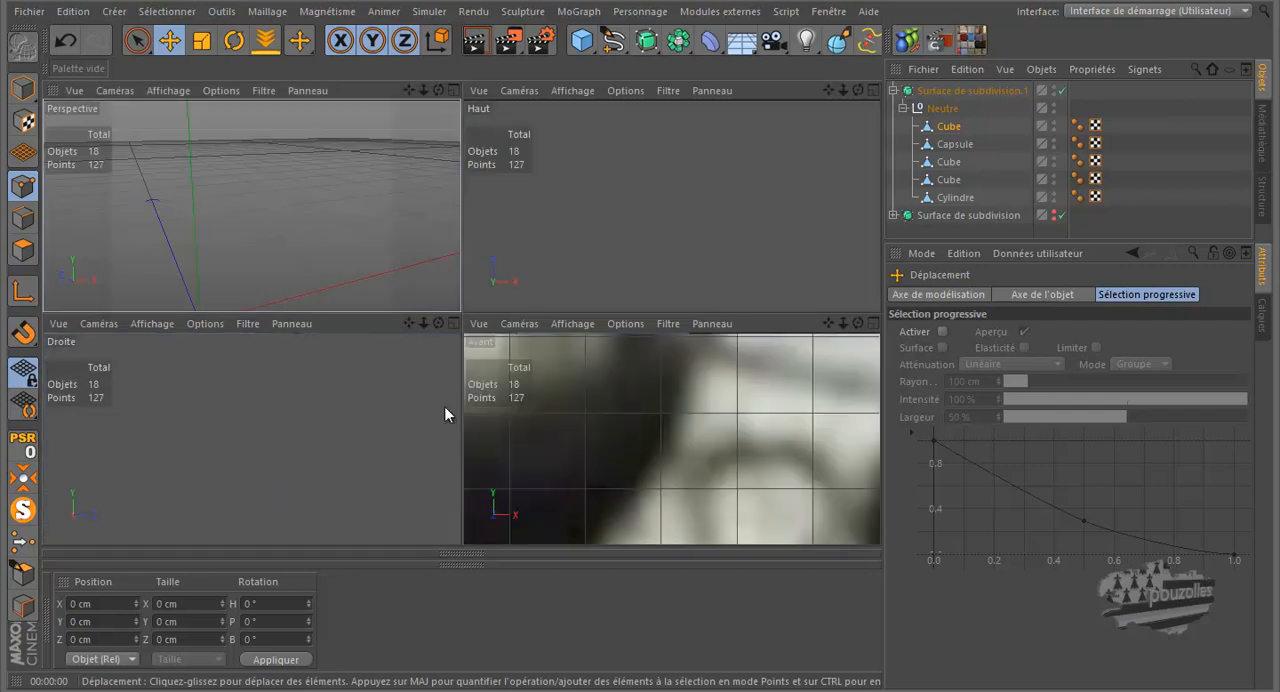
Step: Enlarge the front view and set its shading to Gouraud with lines, framing the frame's edge beneath the cylinder
middle_click(531, 420)
scroll(695, 372, down, 4)
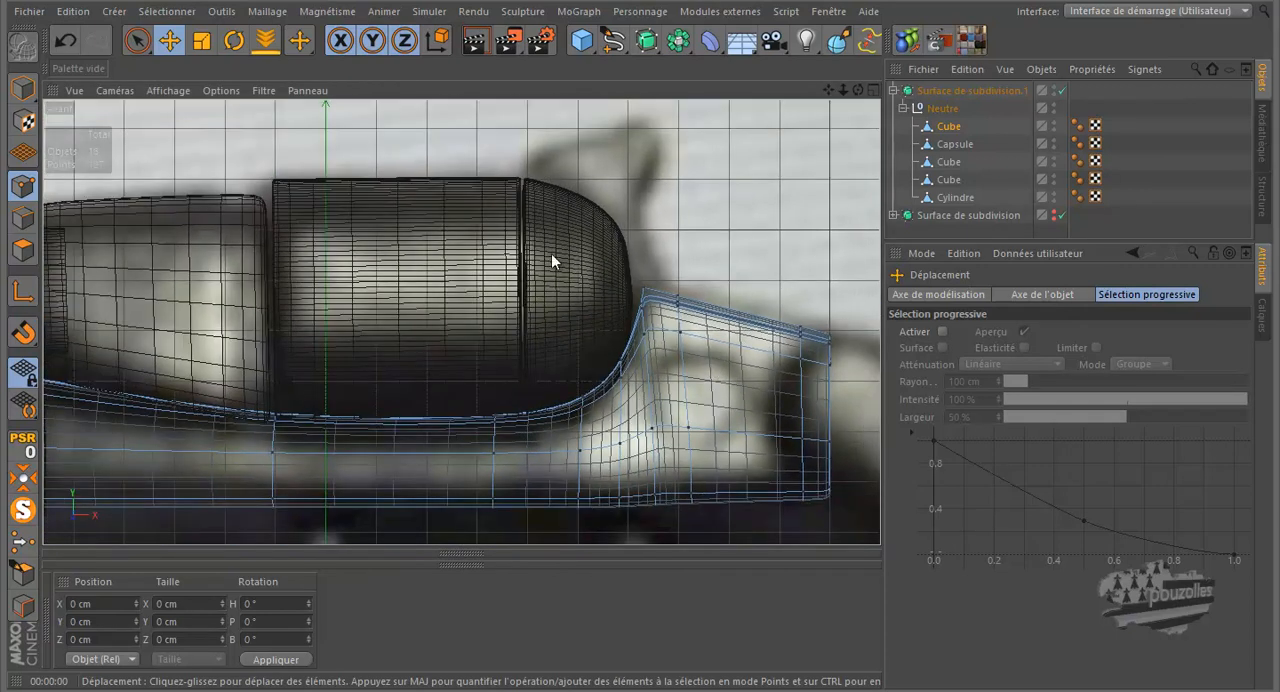
click(167, 90)
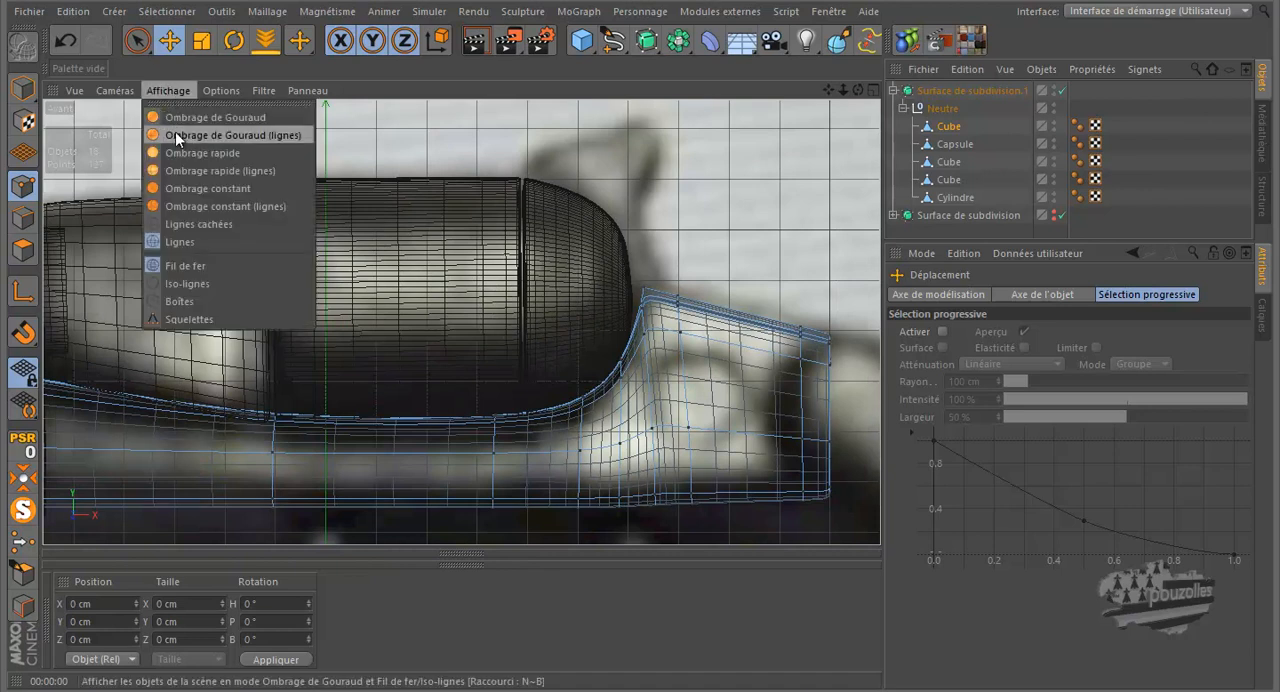
click(175, 131)
scroll(460, 327, down, 2)
scroll(160, 395, up, 2)
alt+middle_drag(290, 298, 444, 291)
scroll(444, 291, down, 2)
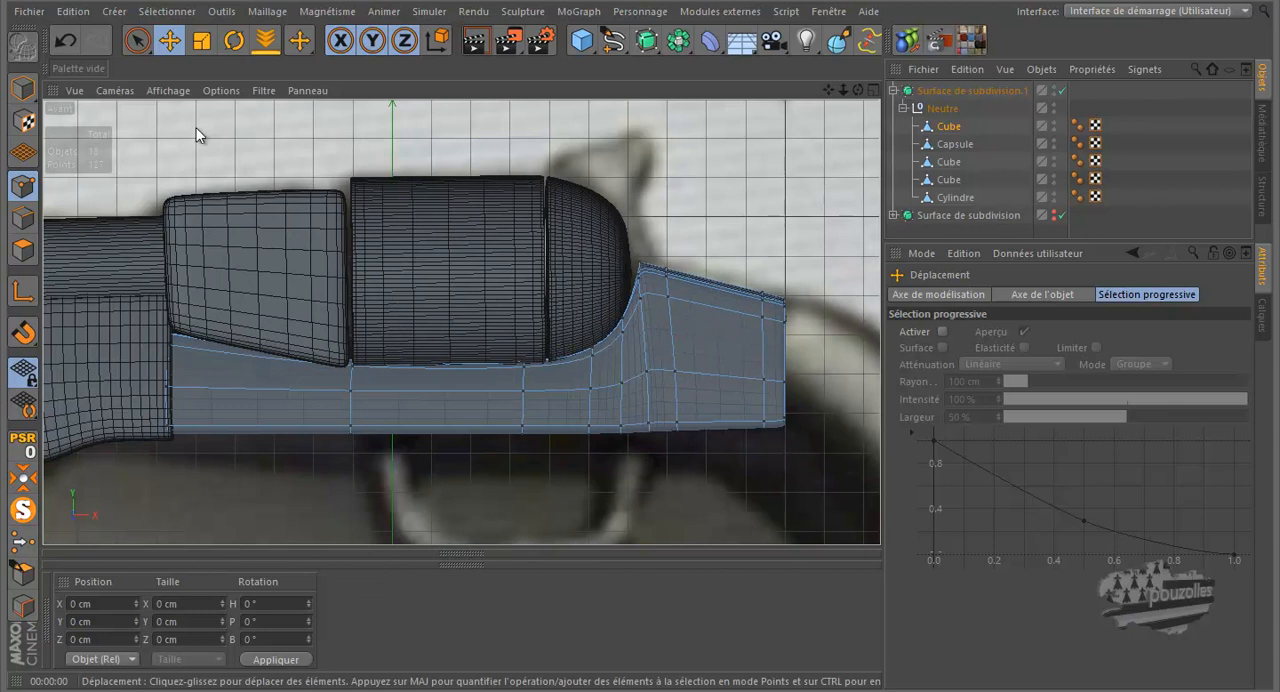
key(9)
scroll(348, 373, up, 2)
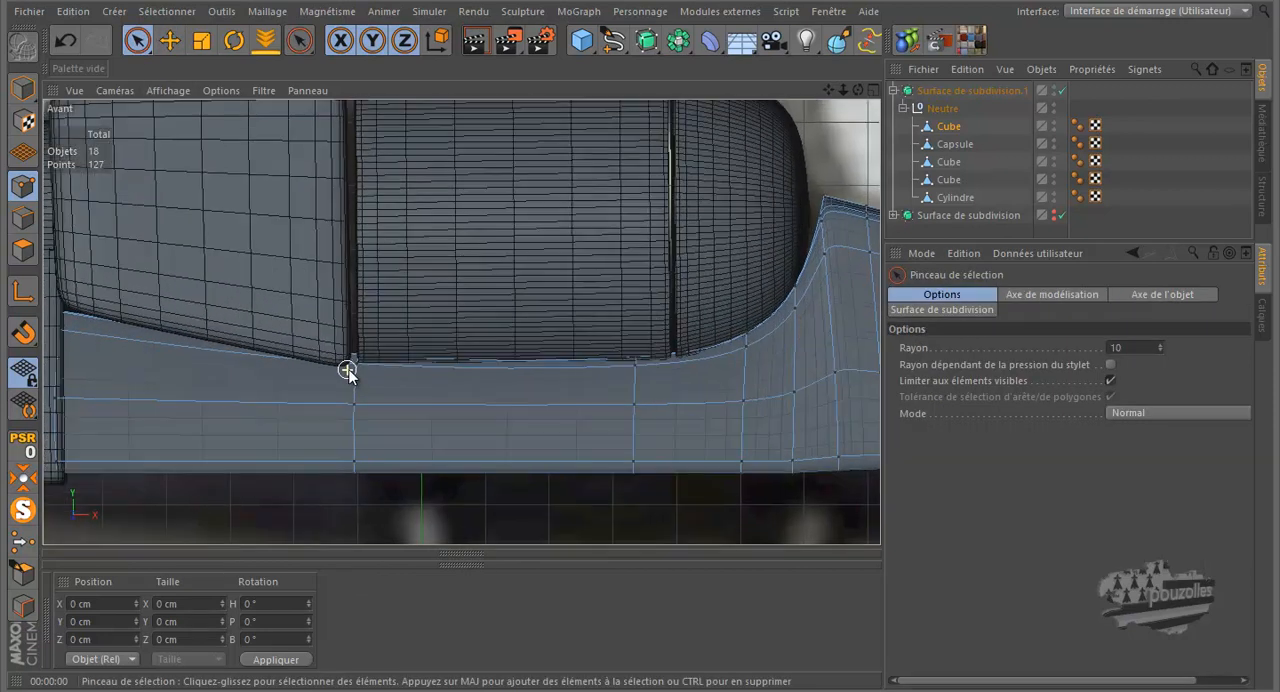
click(355, 366)
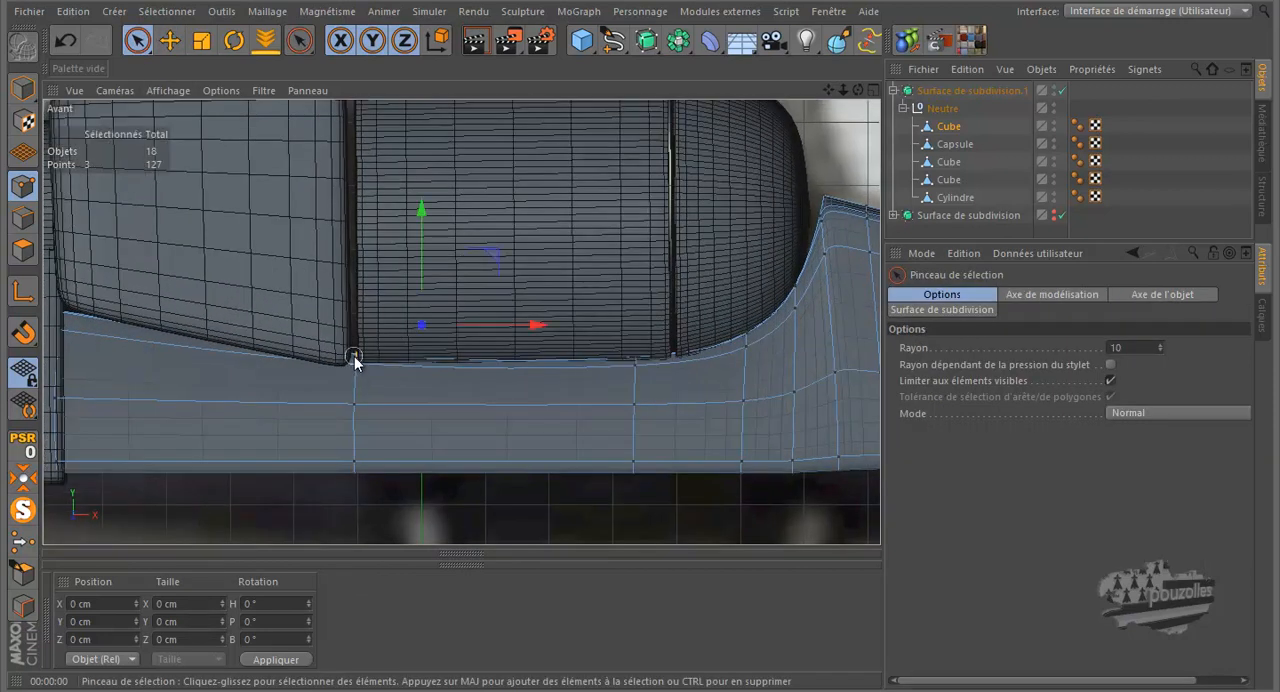
drag(358, 278, 358, 287)
click(68, 41)
Step: Lower the frame's upper-edge points to Y about -6.6 cm under the cylinder's front edge and about -8 cm near its rear edge
mouse_move(135, 42)
mouse_down()
mouse_move(180, 60)
mouse_move(205, 128)
mouse_move(208, 104)
mouse_up()
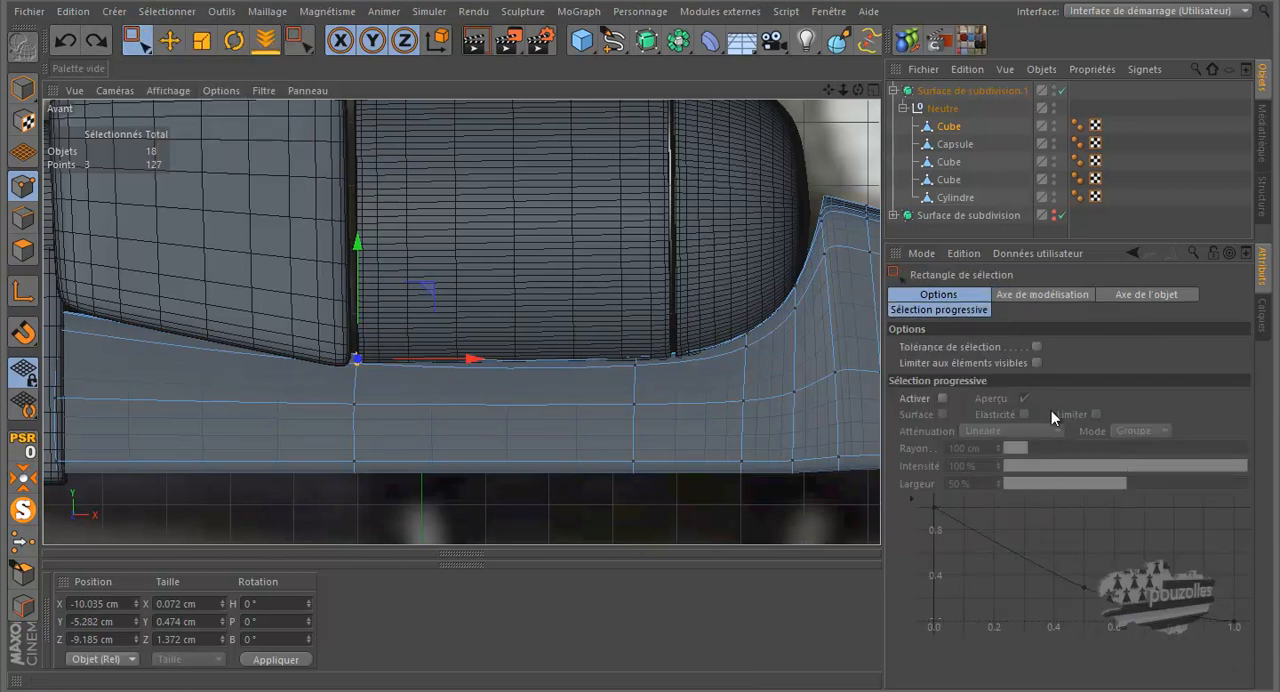
drag(333, 371, 333, 371)
drag(358, 245, 362, 257)
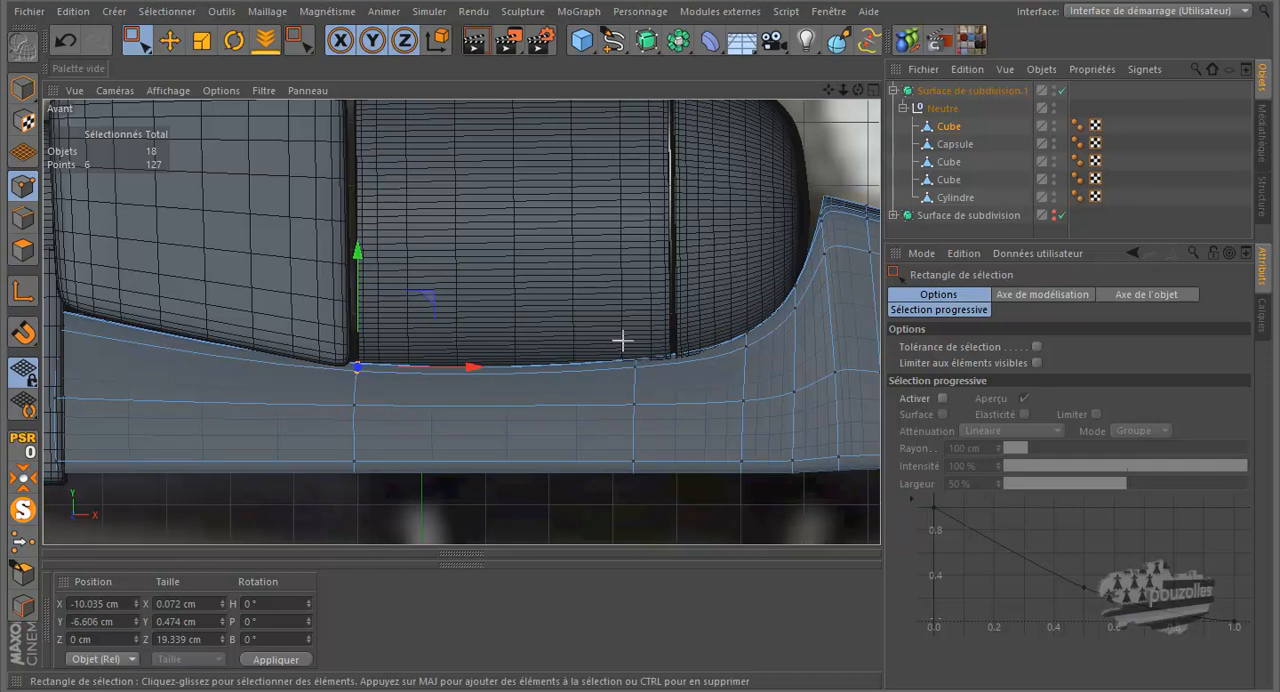
drag(643, 402, 655, 406)
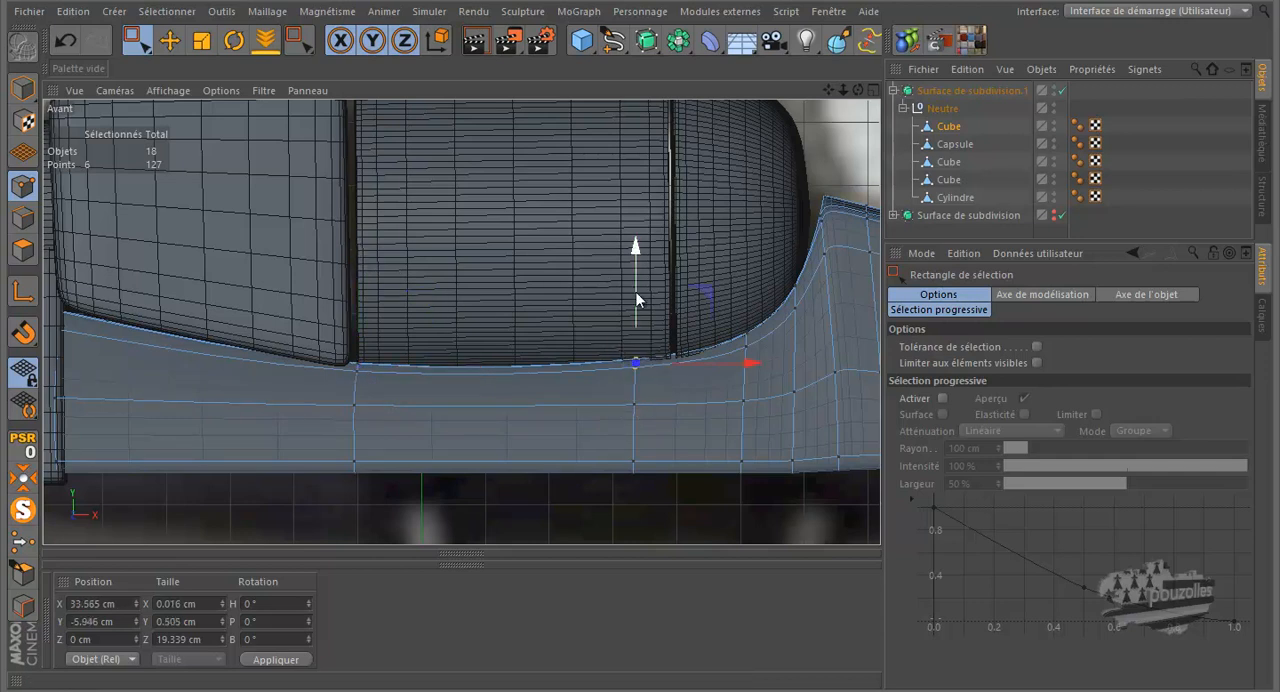
drag(633, 291, 641, 307)
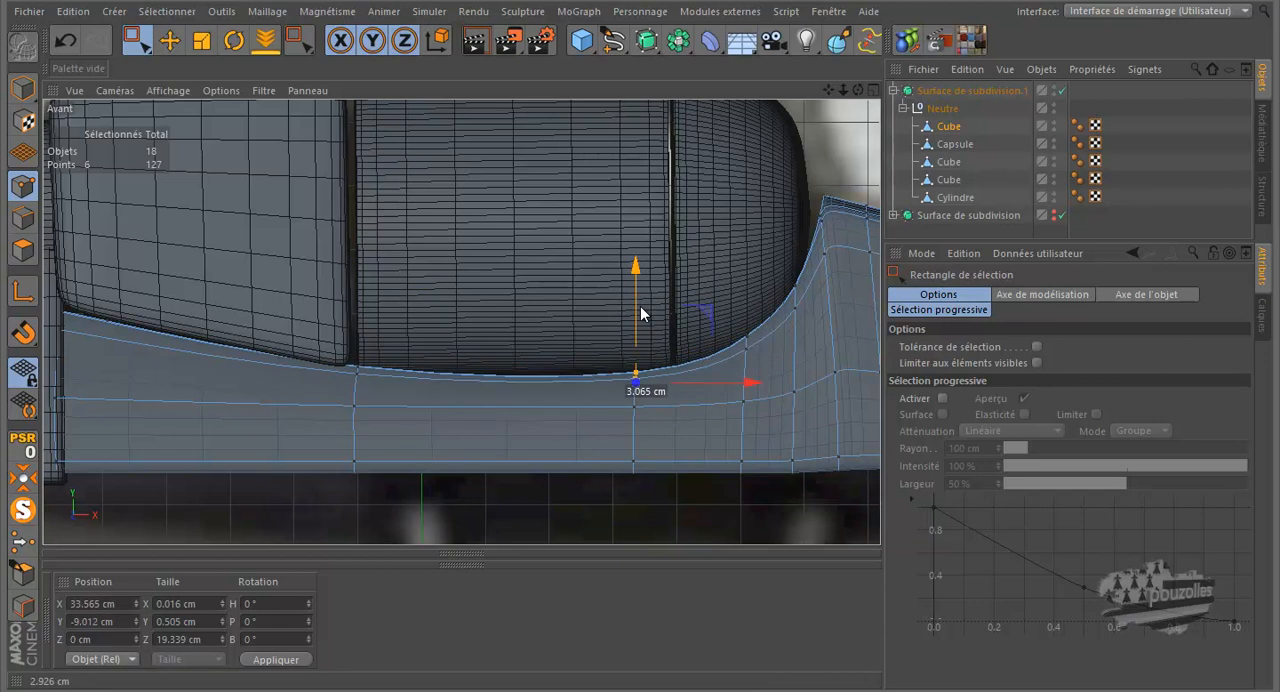
drag(640, 306, 642, 301)
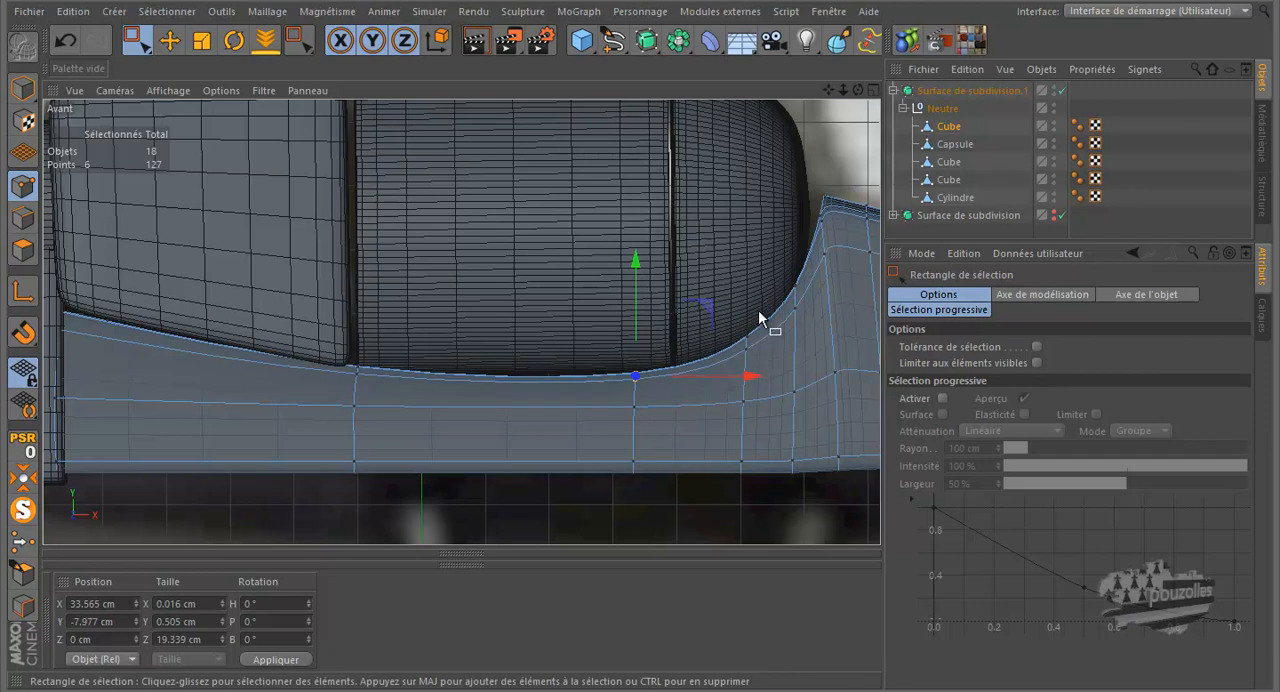
Step: Lower the next two groups of upper-edge points along the cylinder's rounded rear end, the last group to Y about 1.9 cm
drag(741, 346, 742, 347)
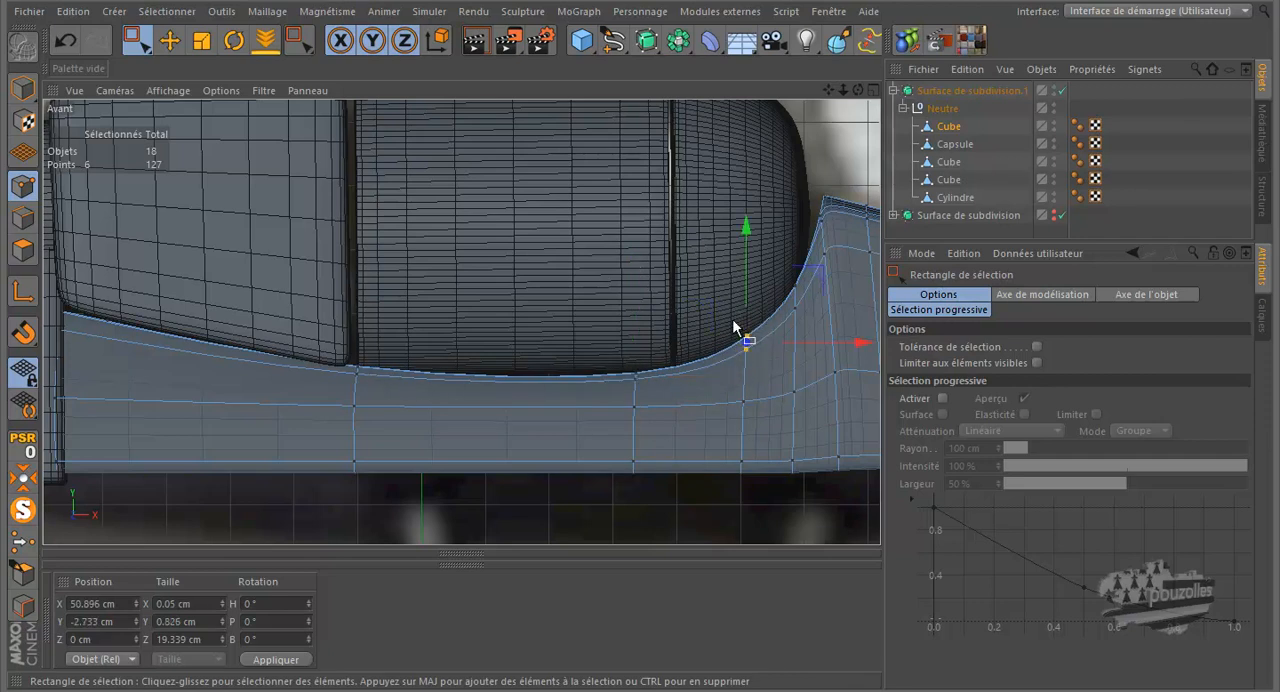
drag(746, 278, 802, 321)
drag(794, 220, 798, 238)
Step: Render the perspective view and examine the fit between the lowered frame edge and the cylinder from closer up
middle_click(404, 326)
middle_click(268, 246)
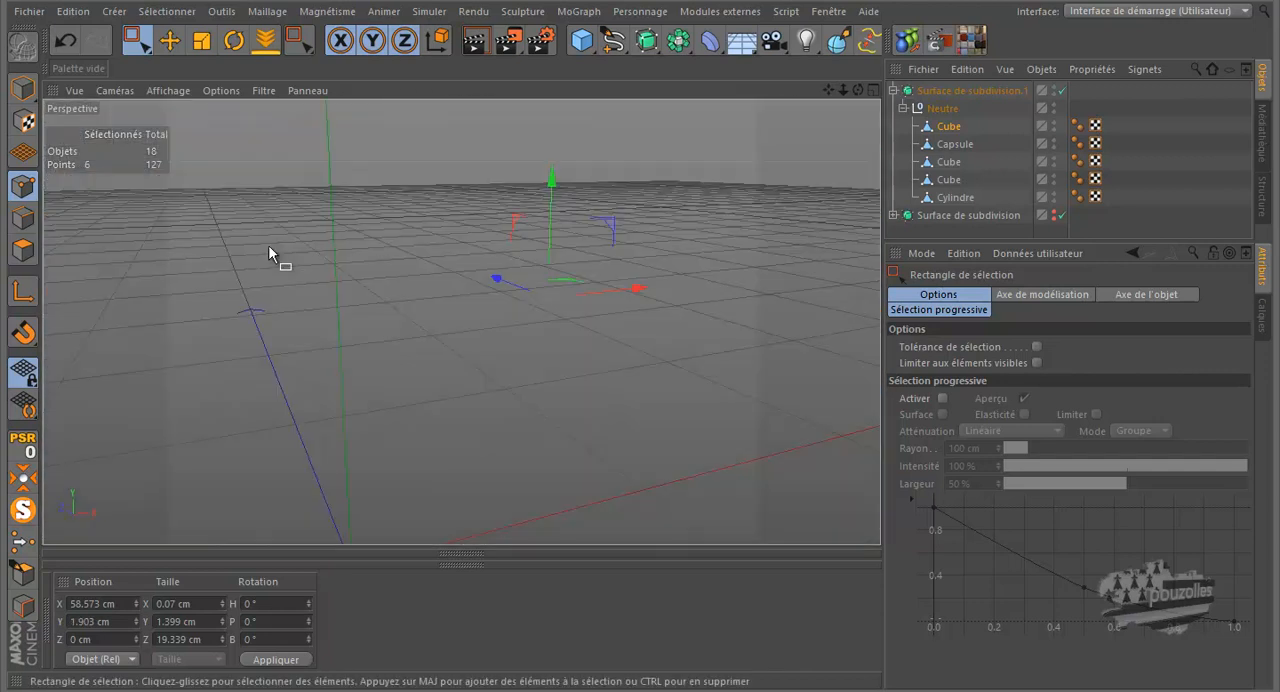
click(476, 41)
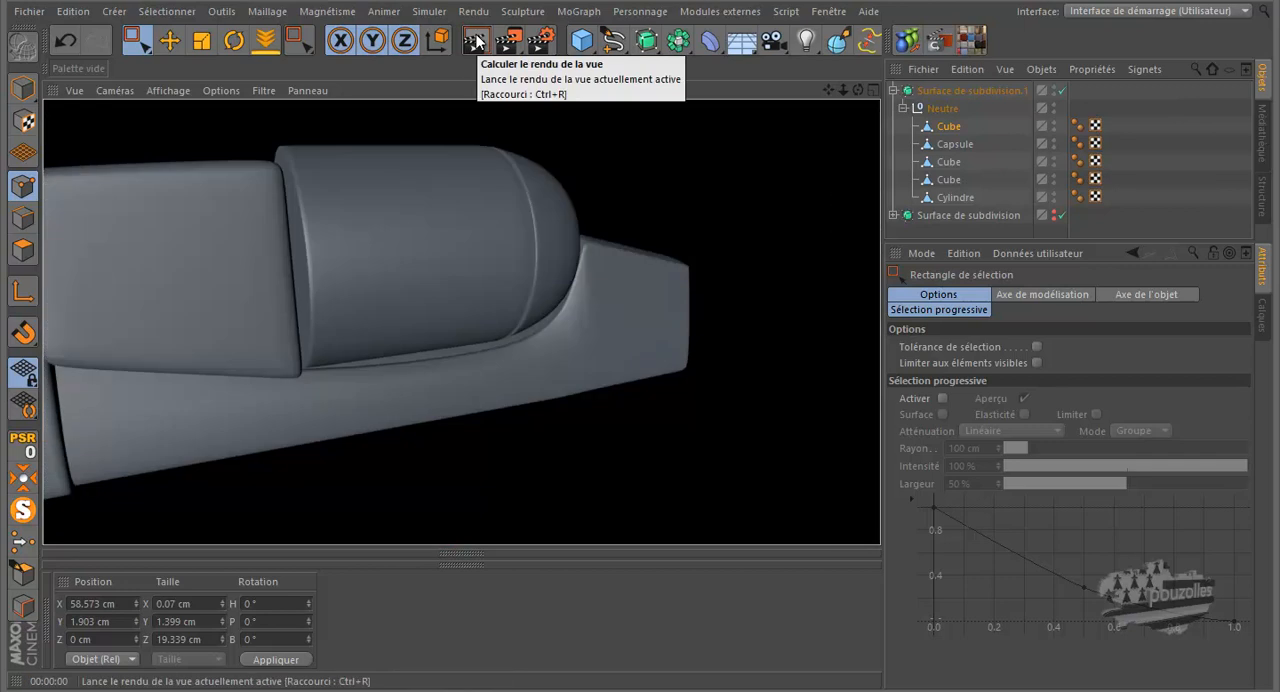
scroll(470, 380, up, 5)
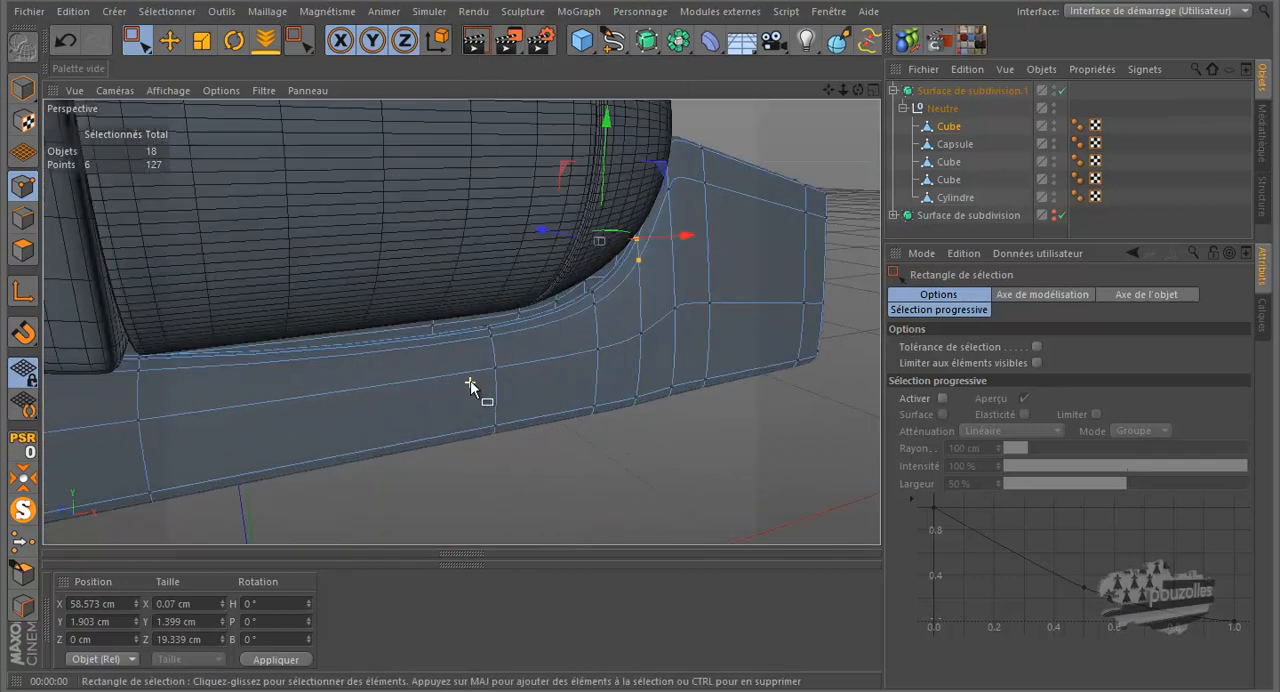
drag(858, 91, 645, 330)
Step: Isolate the frame in edge mode and bridge its two facing side edges across the open slope of the rear block
click(24, 219)
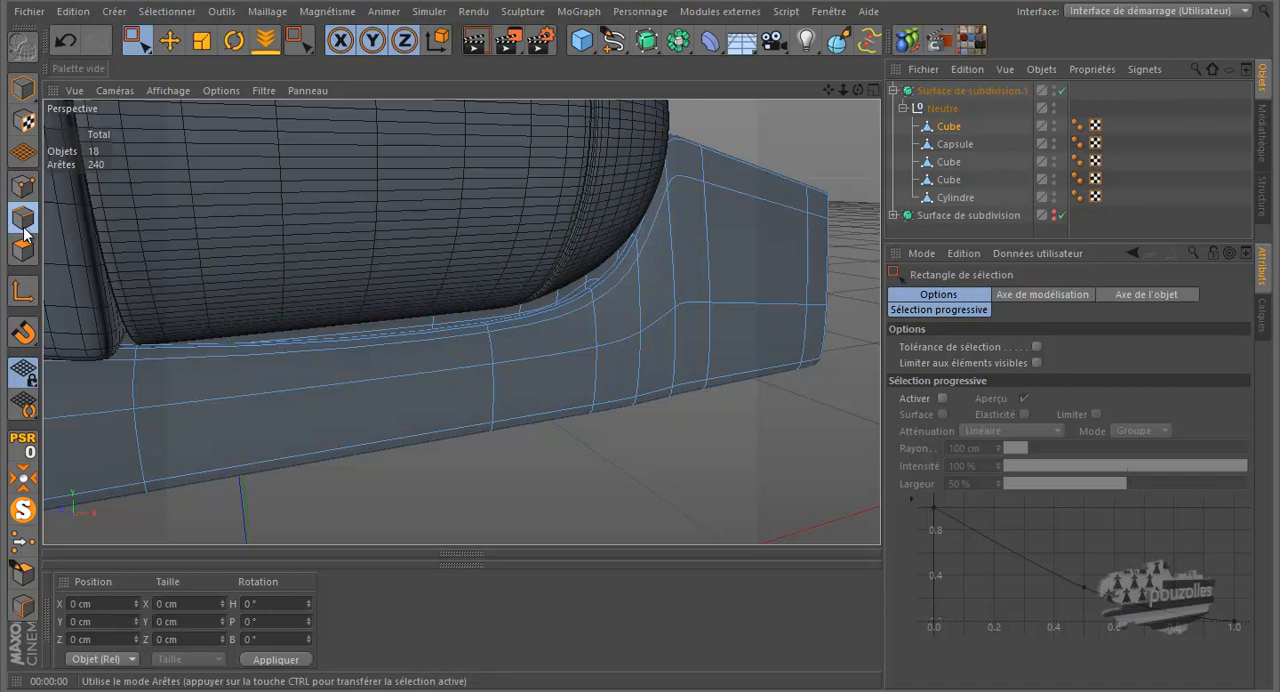
click(23, 510)
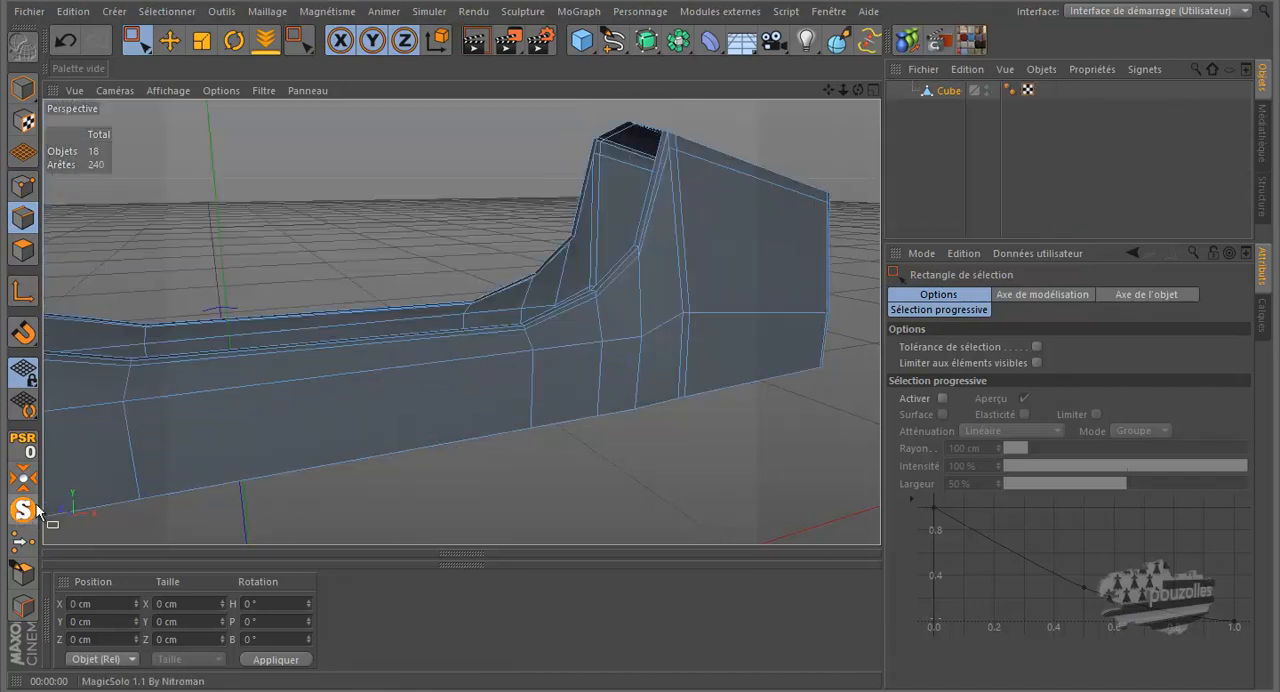
right_click(416, 204)
click(530, 282)
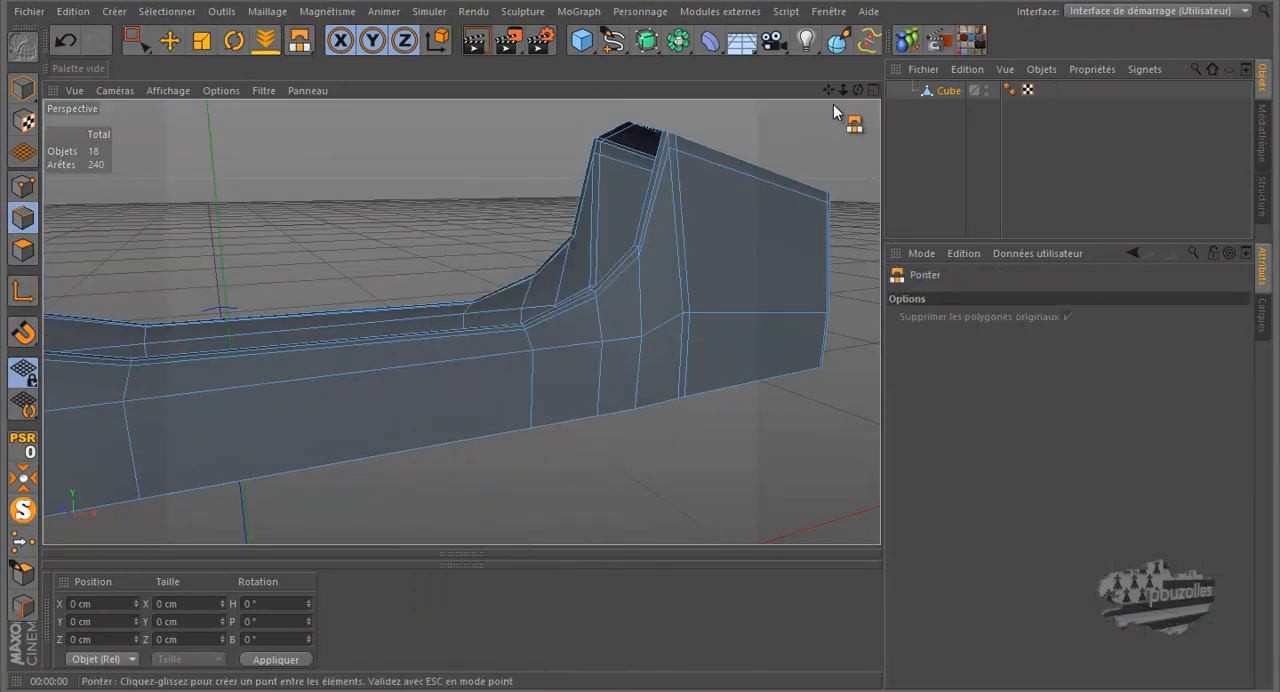
mouse_move(858, 90)
mouse_down()
mouse_move(629, 326)
mouse_move(856, 87)
mouse_up()
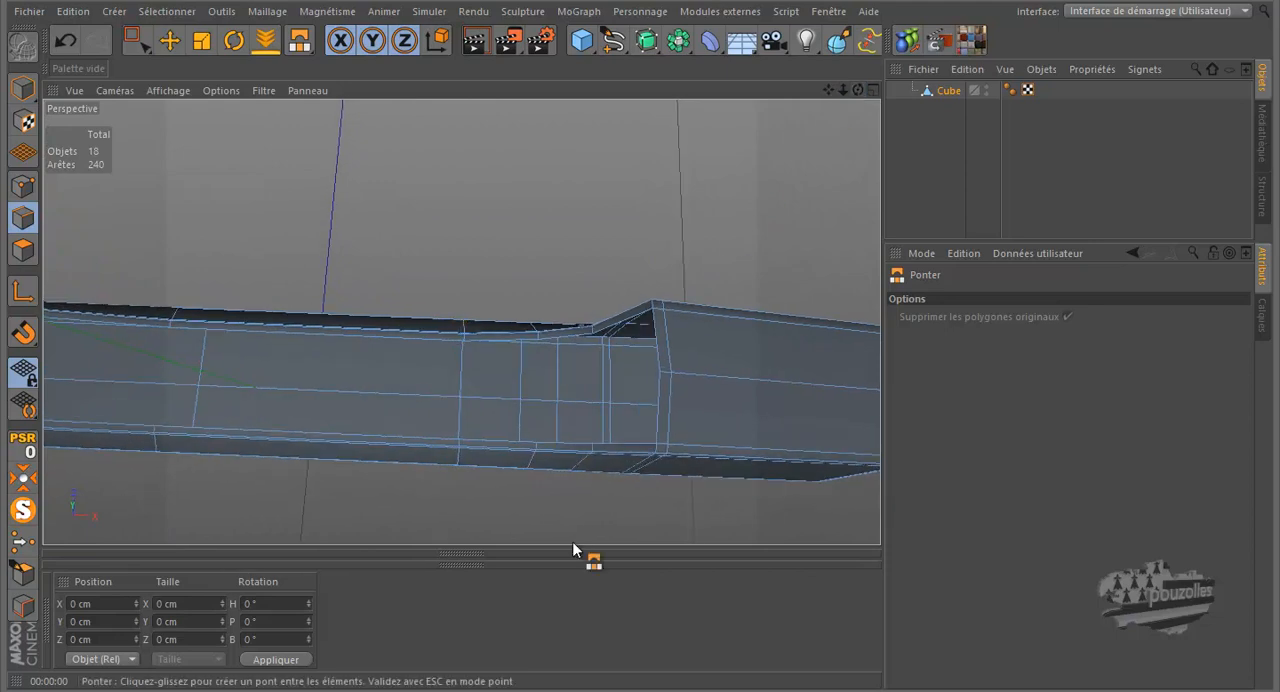
scroll(572, 541, up, 2)
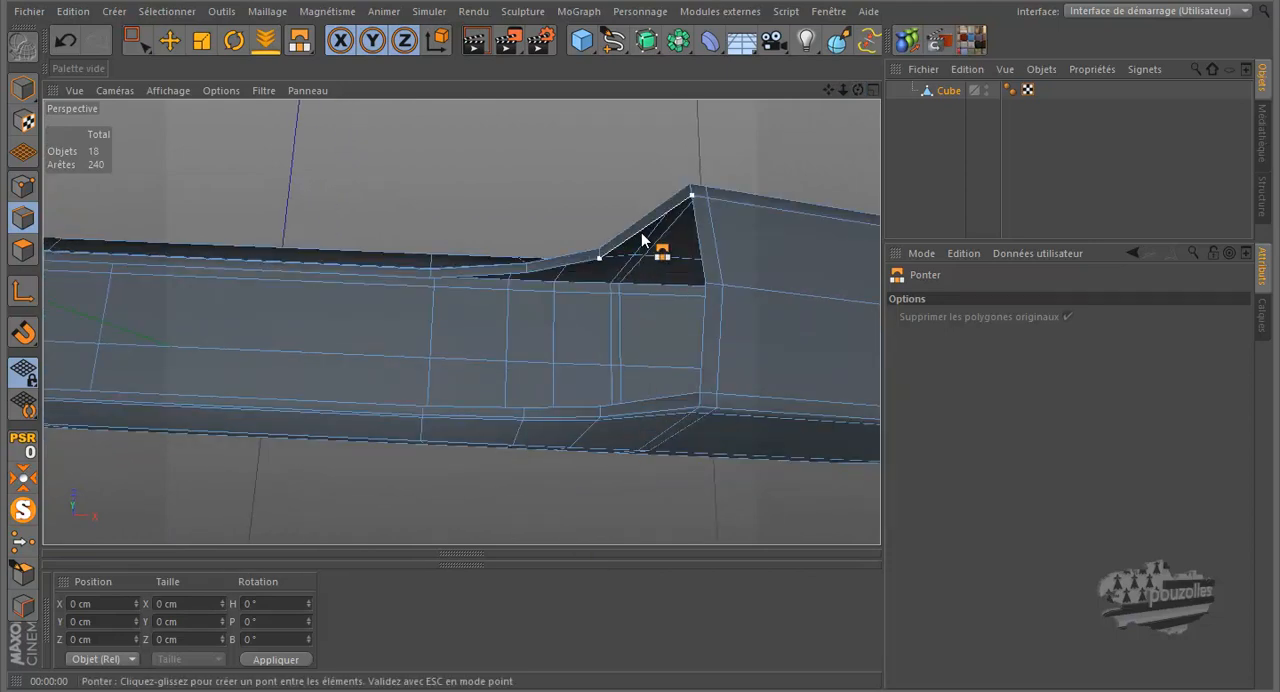
drag(642, 250, 650, 410)
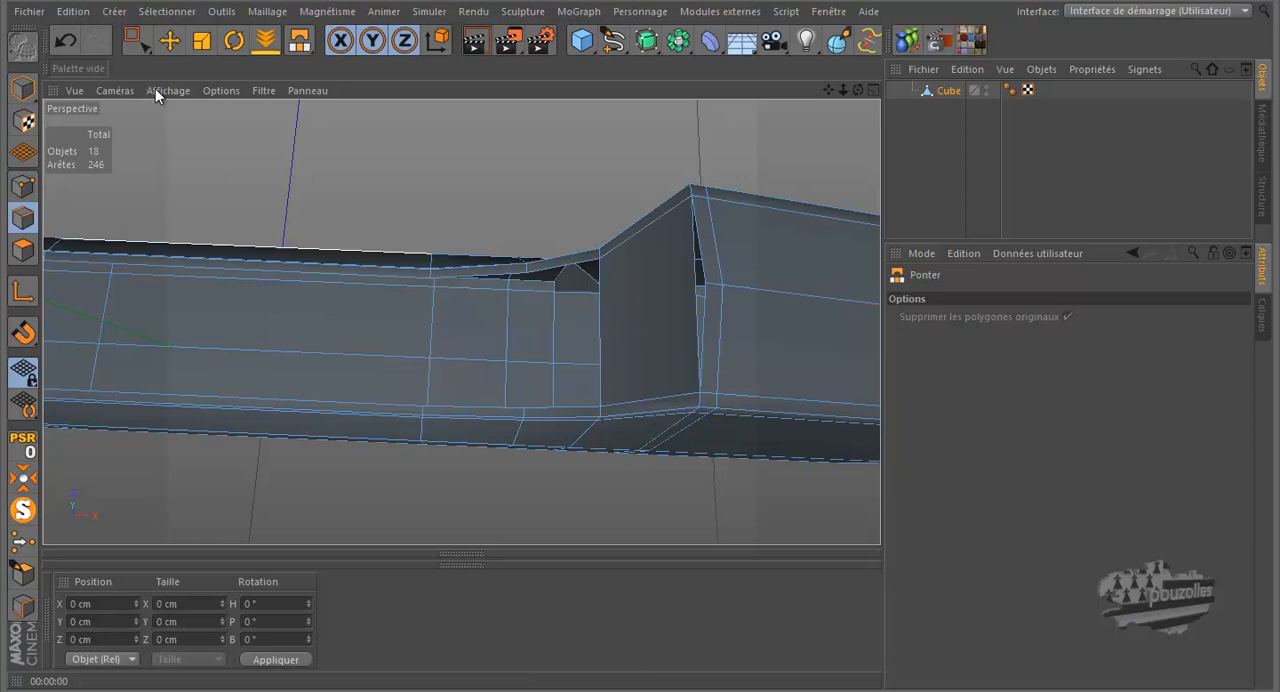
Step: Undo the stray bridge and bridge the remaining facing edges segment by segment along the open upper face to the frame's front end
click(65, 40)
drag(566, 272, 569, 410)
drag(474, 274, 458, 406)
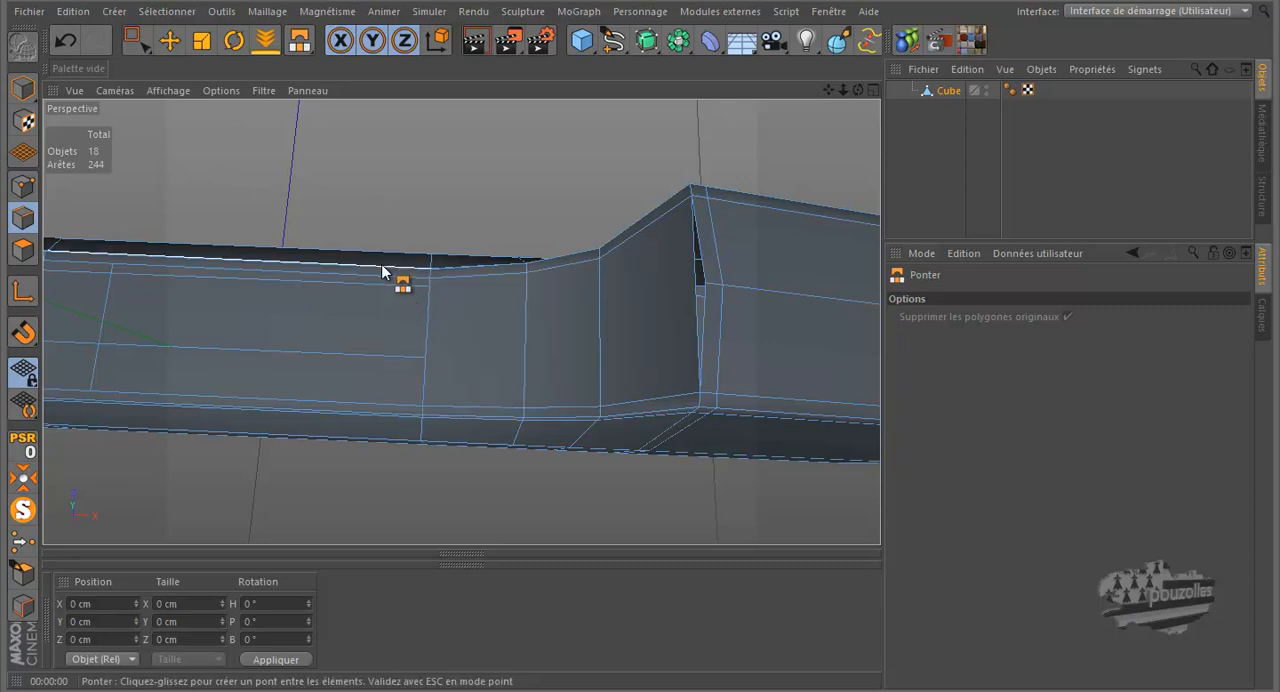
drag(378, 276, 357, 404)
scroll(631, 383, down, 6)
scroll(225, 344, up, 5)
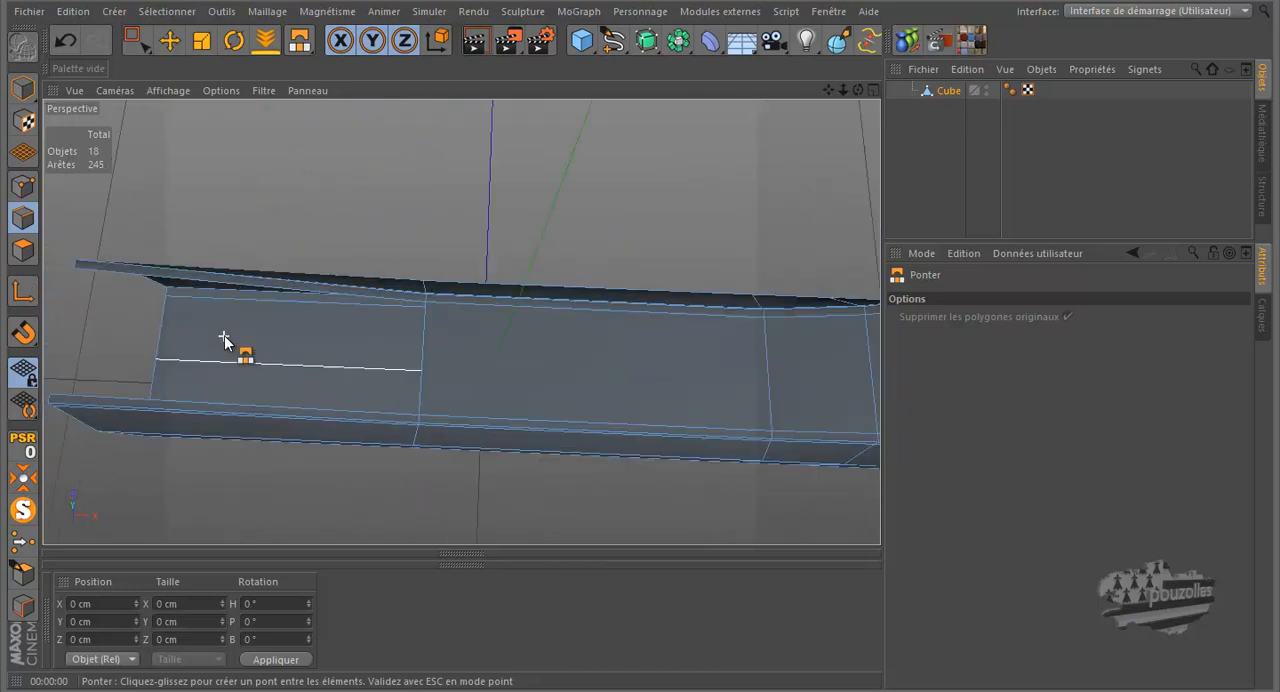
drag(289, 279, 277, 420)
Step: Inspect the bridged upper face, show all the revolver parts again, and examine the frame's contact with the cylinder
scroll(607, 341, down, 3)
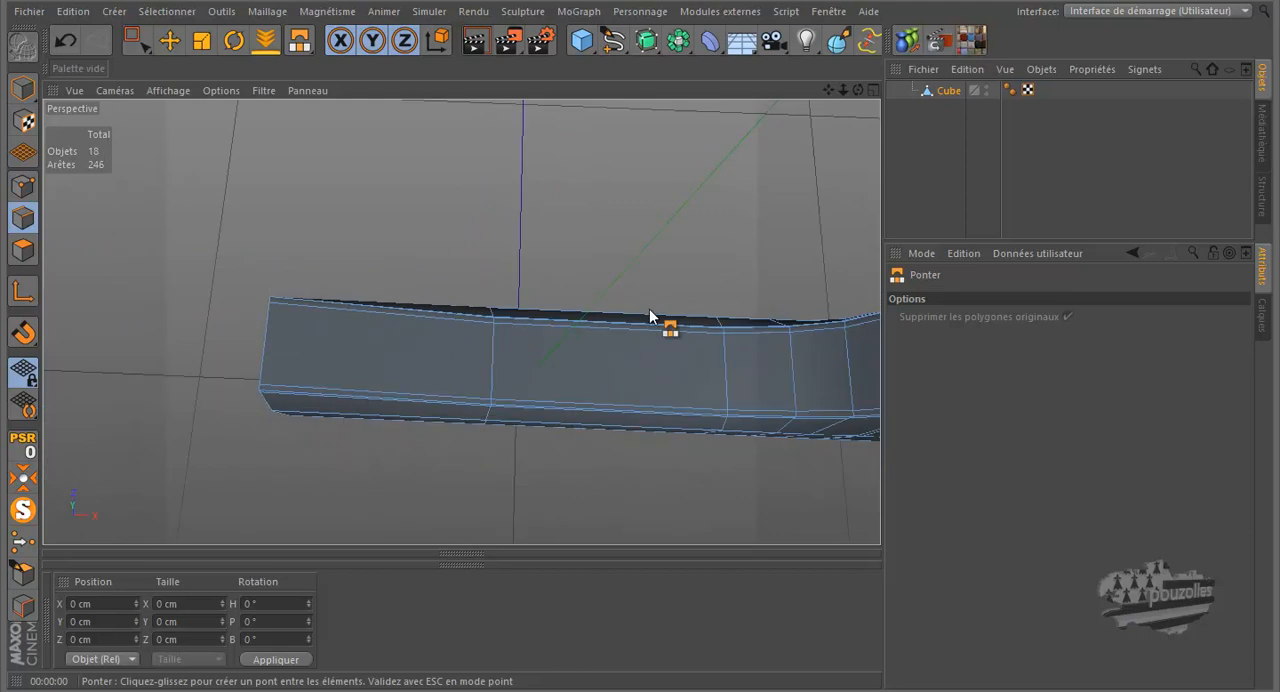
drag(857, 90, 790, 117)
click(22, 510)
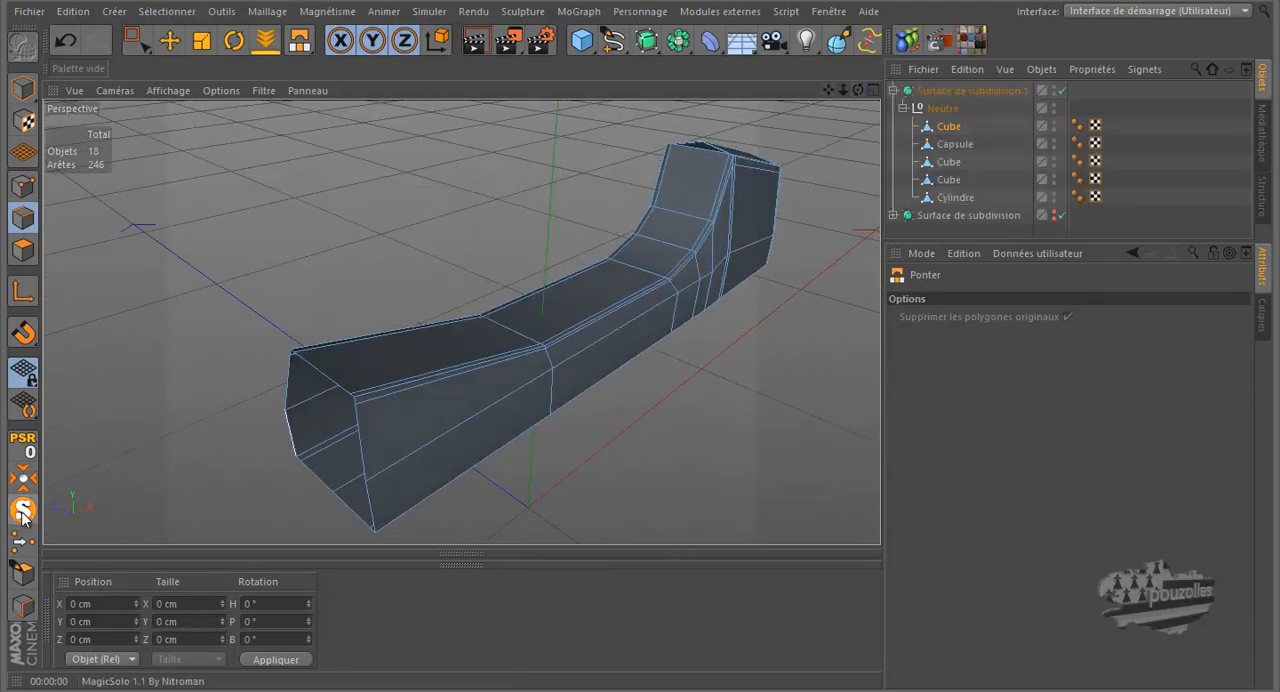
scroll(314, 379, down, 4)
drag(858, 90, 640, 320)
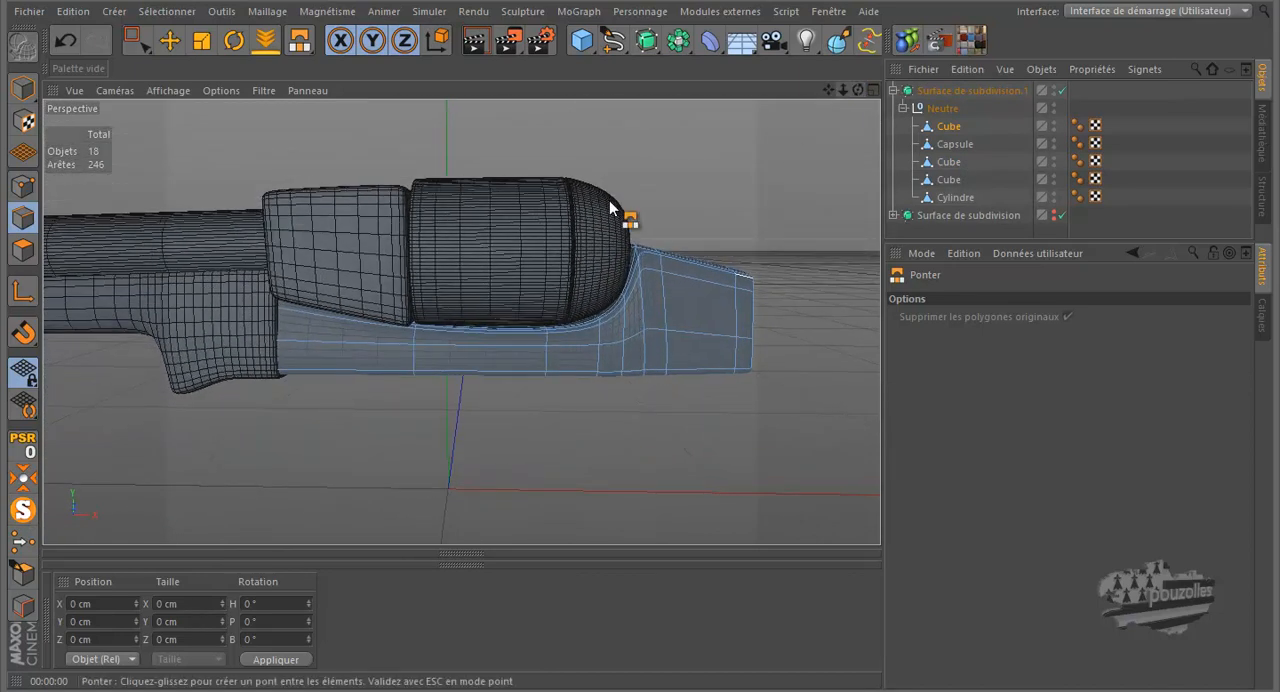
scroll(490, 323, up, 5)
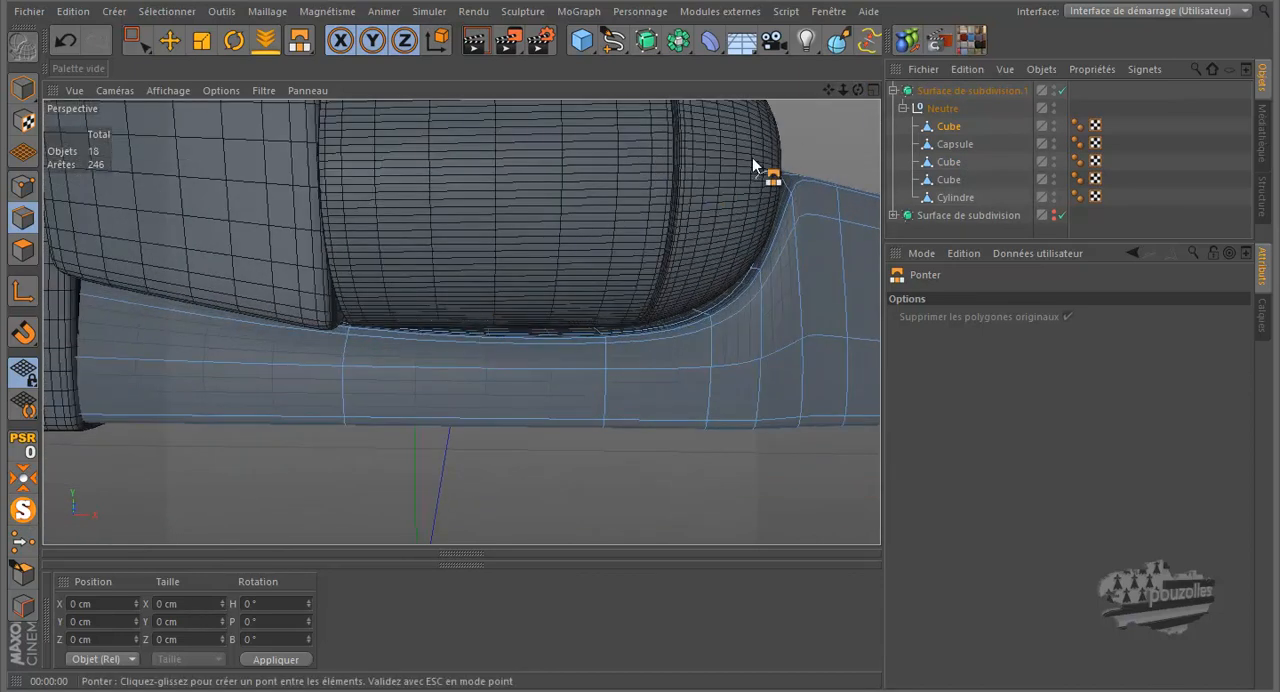
drag(857, 90, 641, 320)
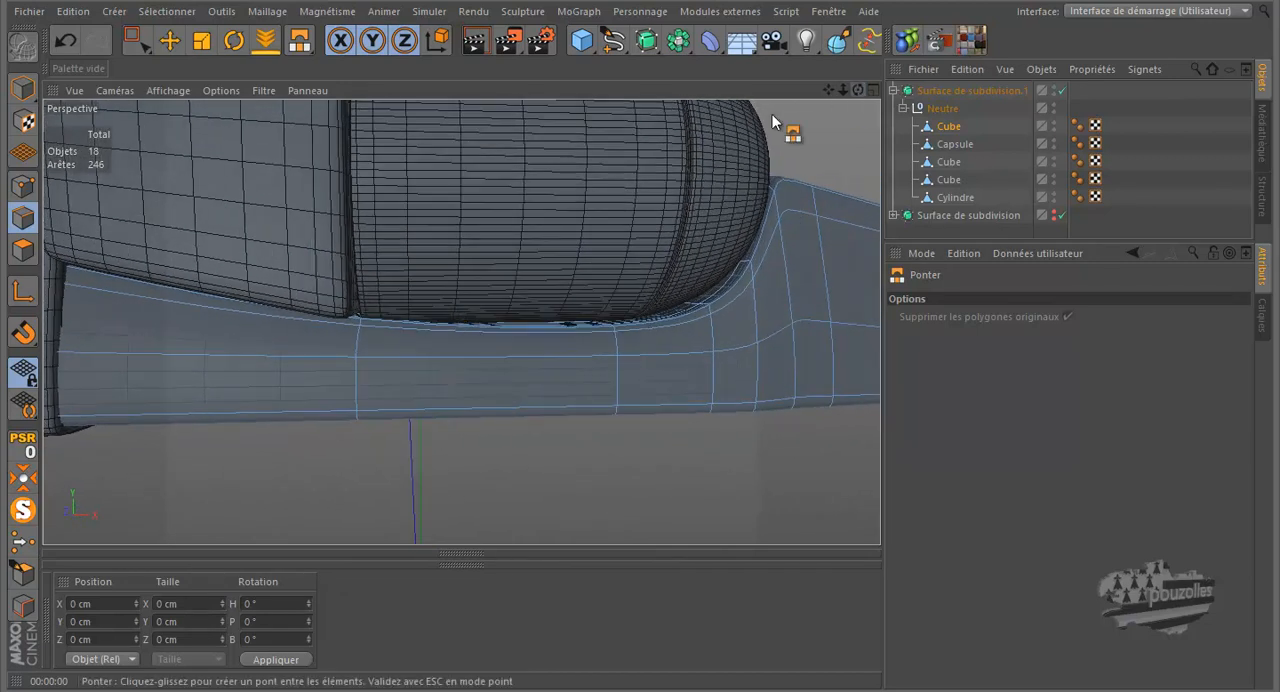
Step: Cut an edge loop around the frame just ahead of the cylinder's front edge with the Knife in loop mode
key(k)
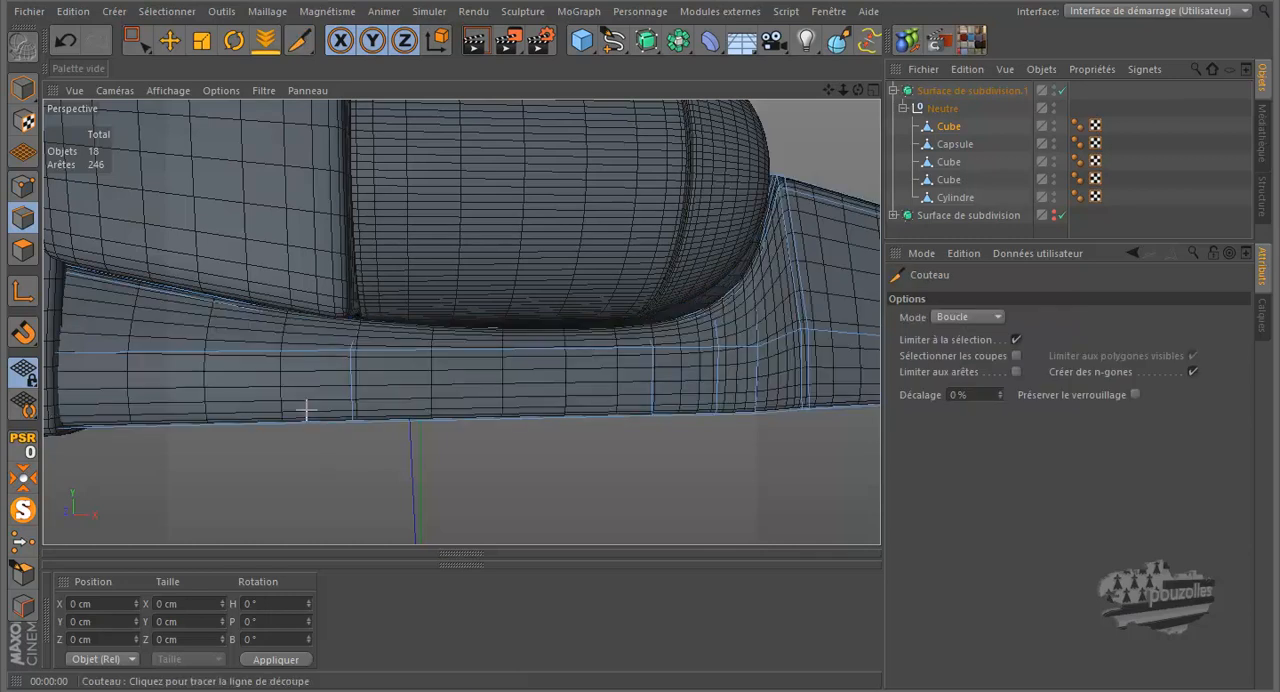
click(310, 418)
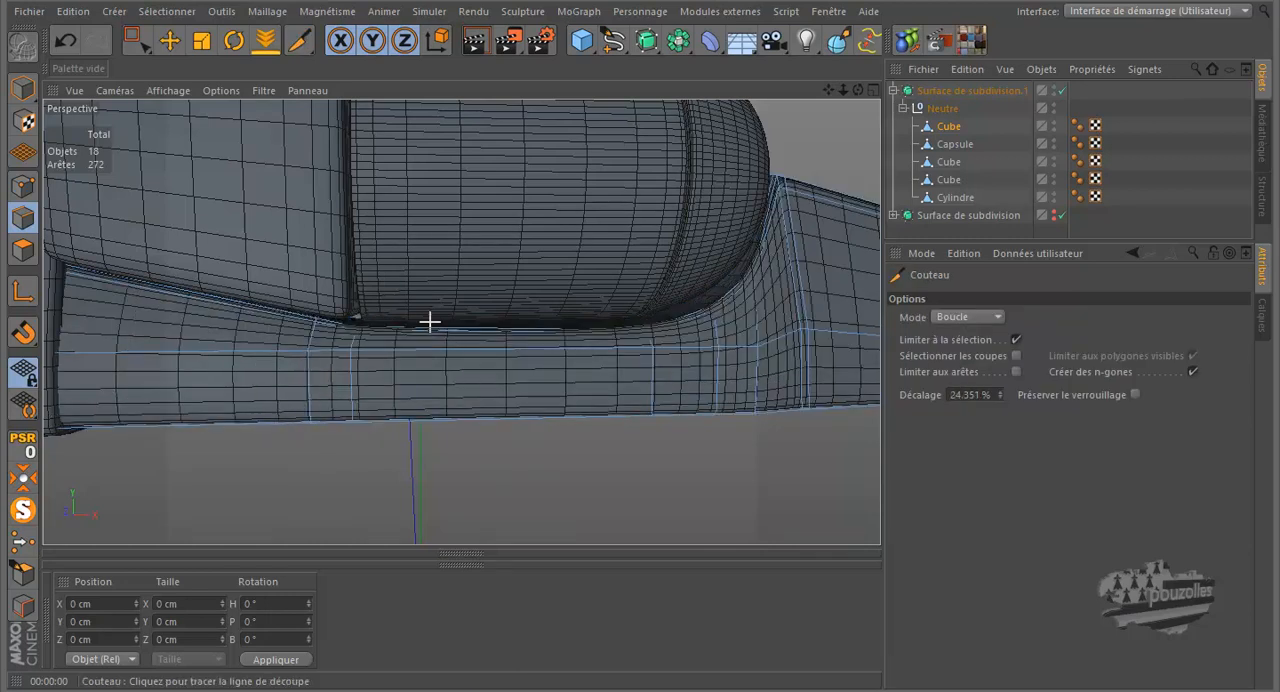
scroll(412, 300, up, 2)
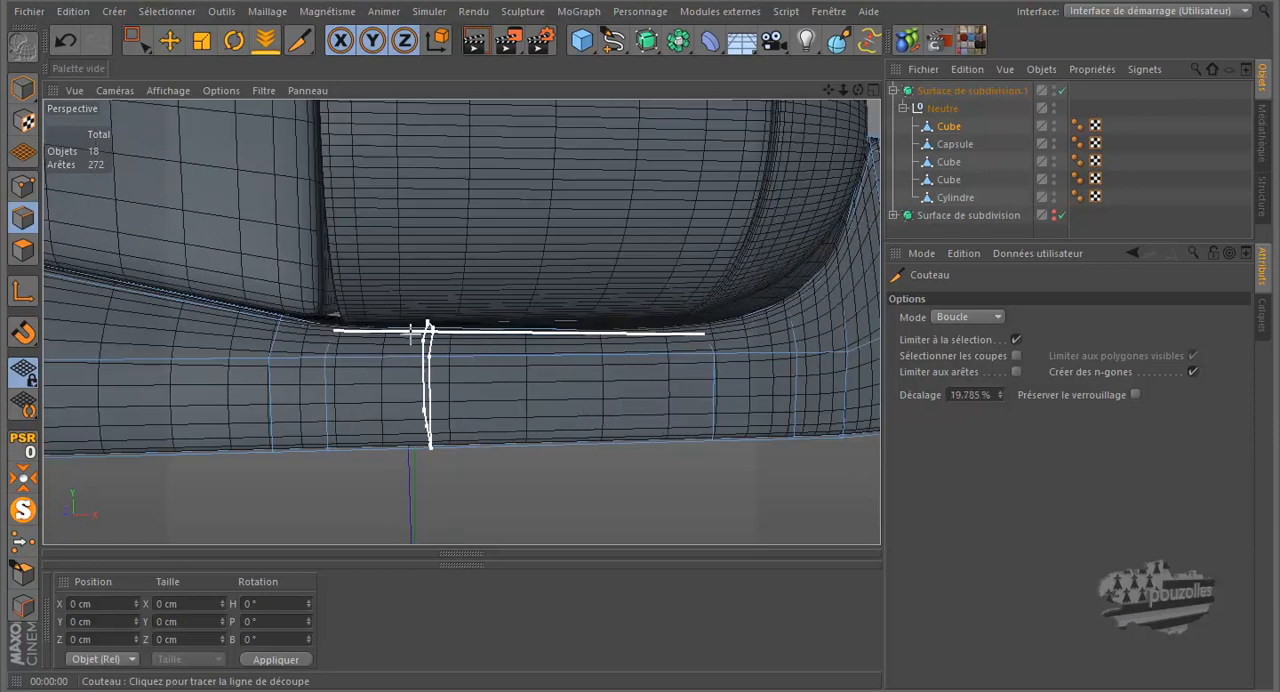
scroll(210, 326, down, 5)
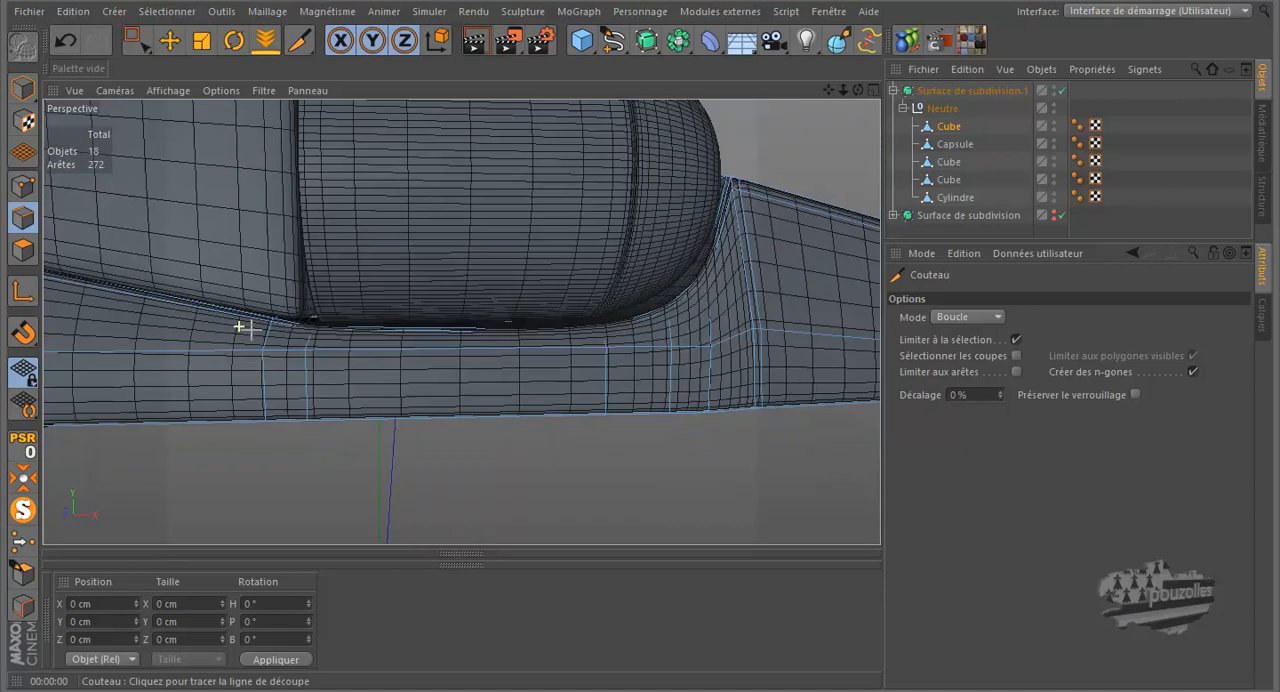
scroll(423, 425, down, 4)
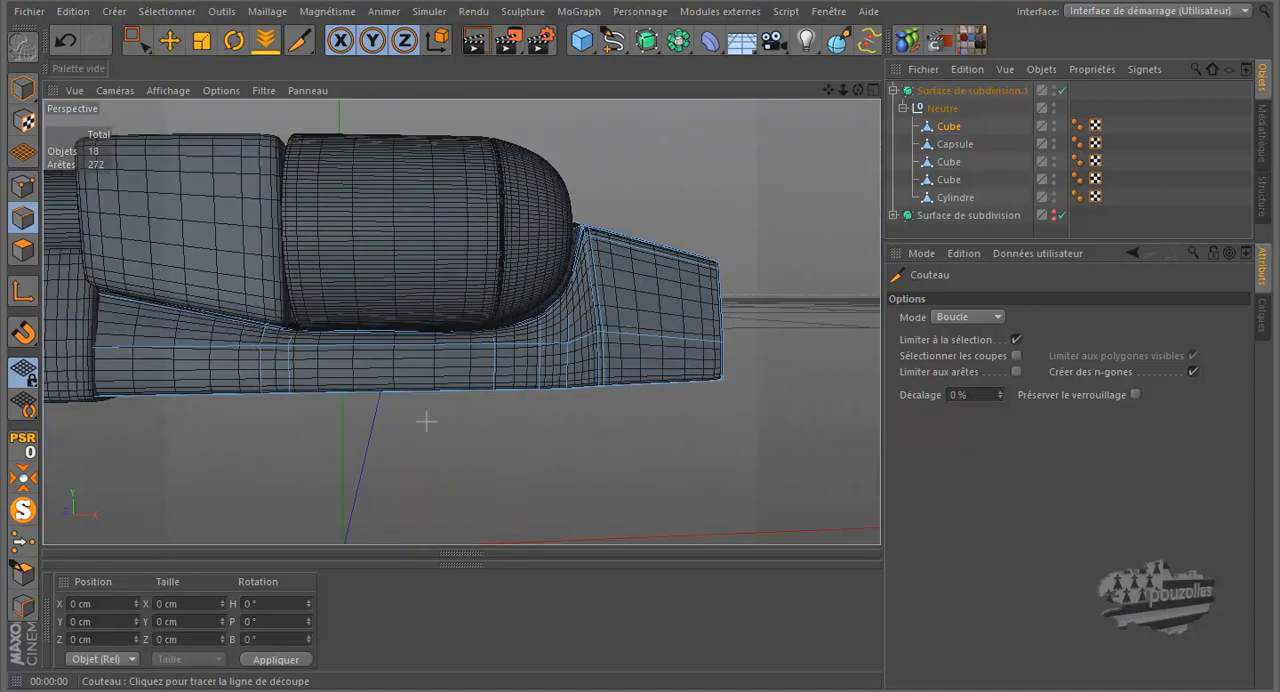
Step: Switch the front view to the Lignes display and frame the grip area of the reference photo behind the wireframe
middle_click(420, 447)
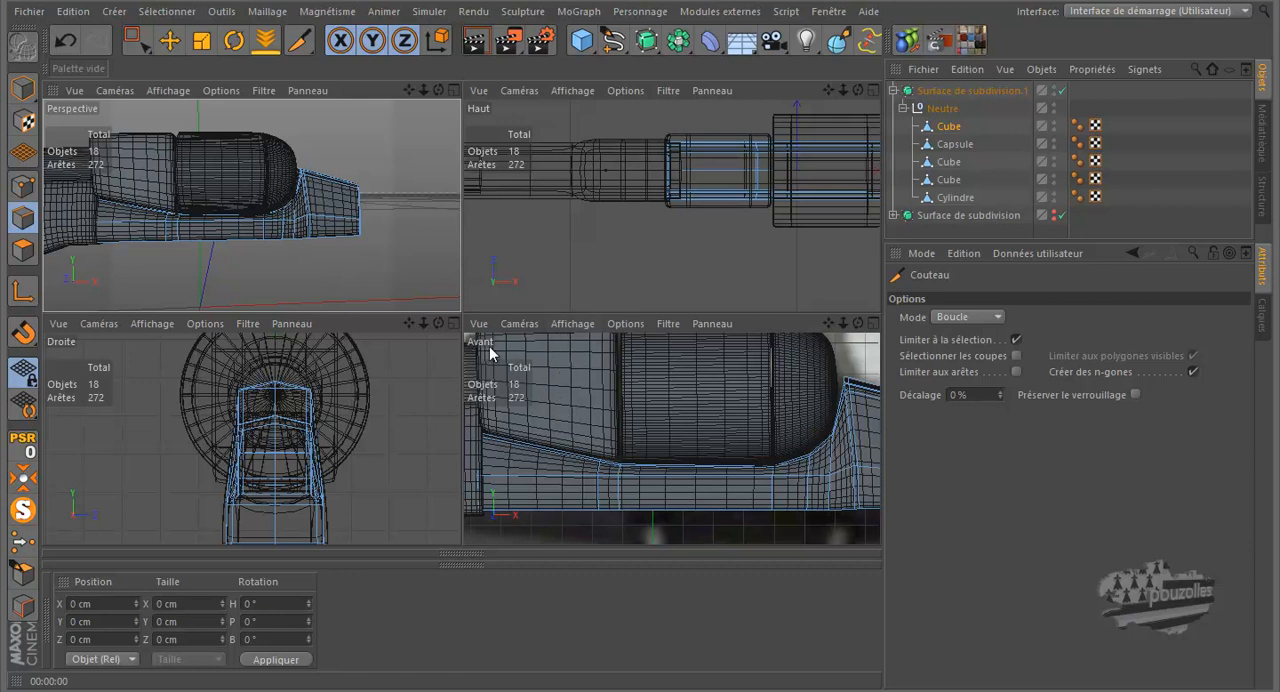
middle_click(576, 397)
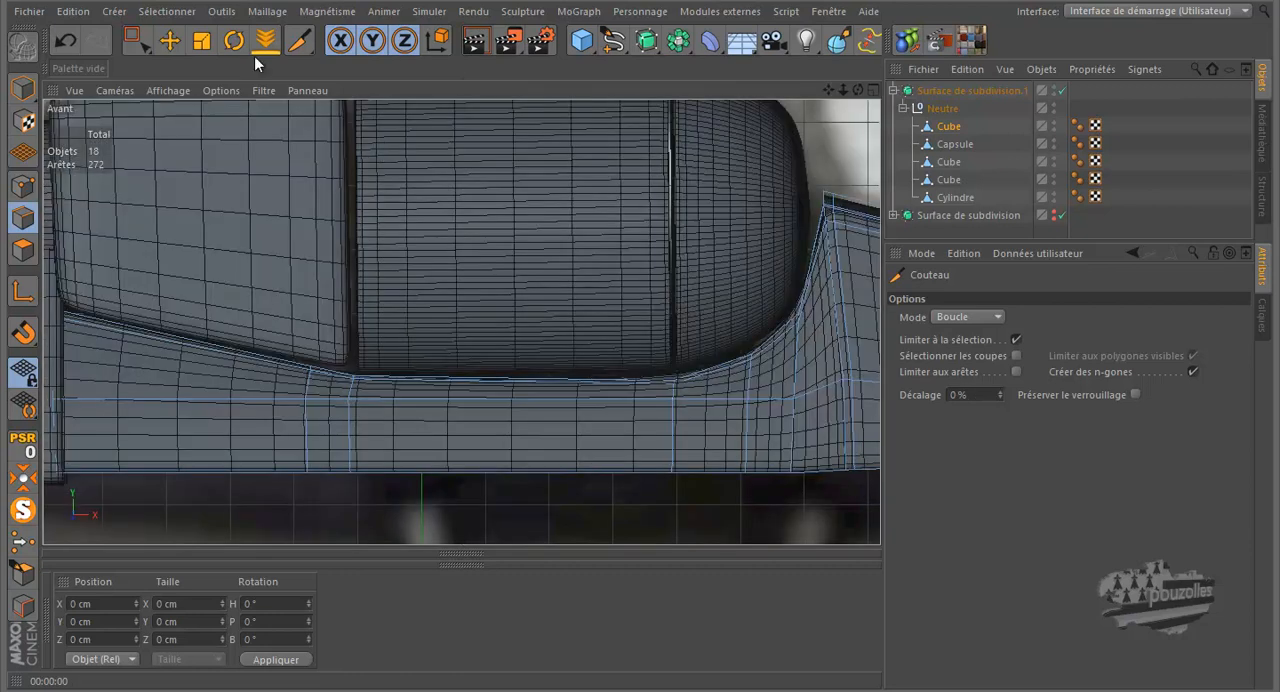
click(170, 40)
click(162, 91)
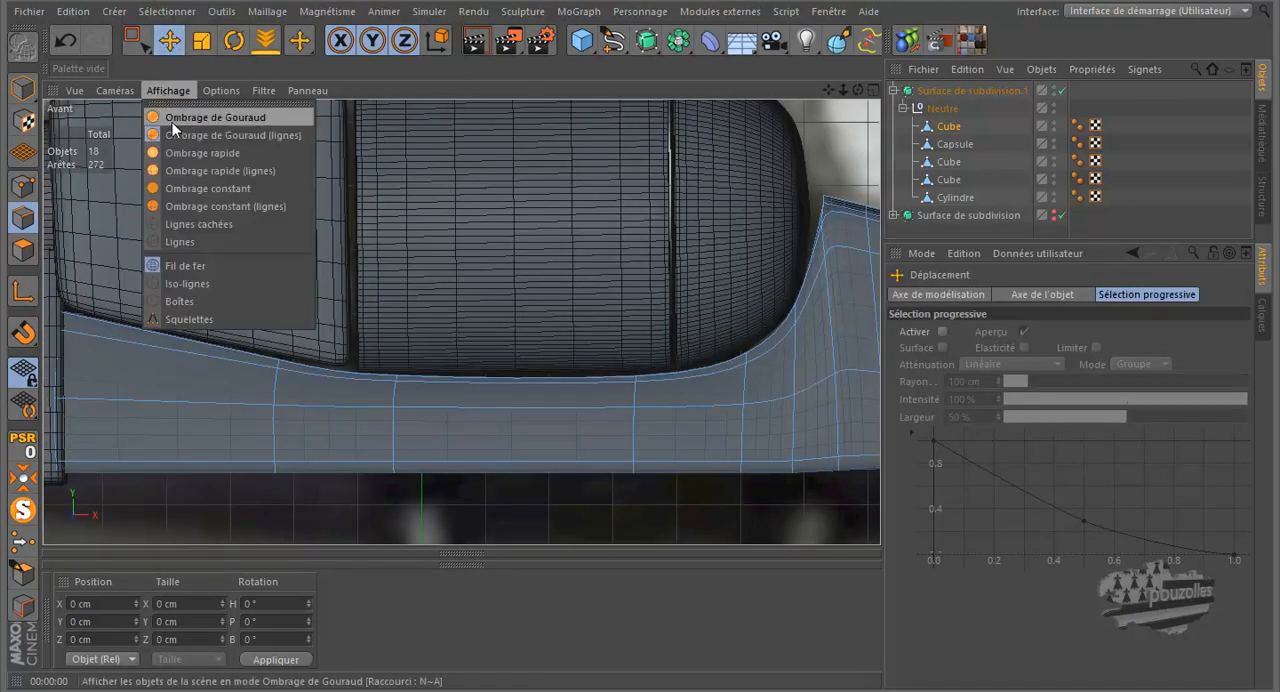
click(164, 240)
scroll(194, 266, down, 4)
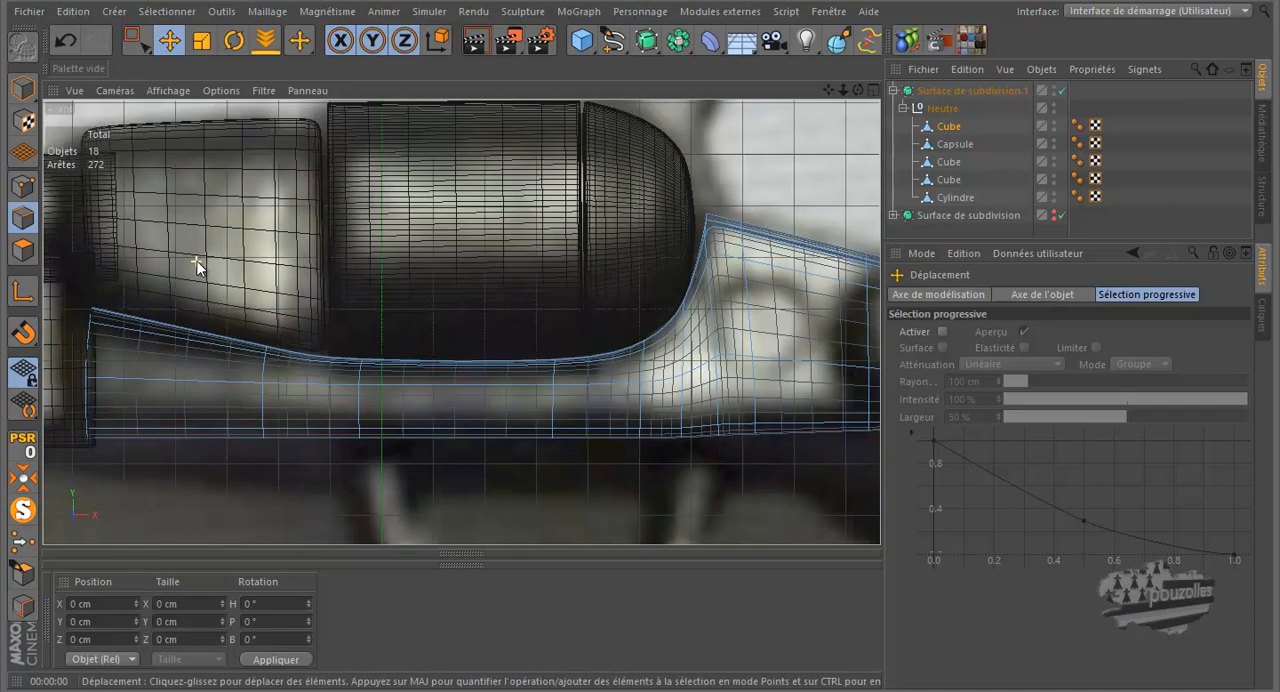
scroll(195, 267, down, 3)
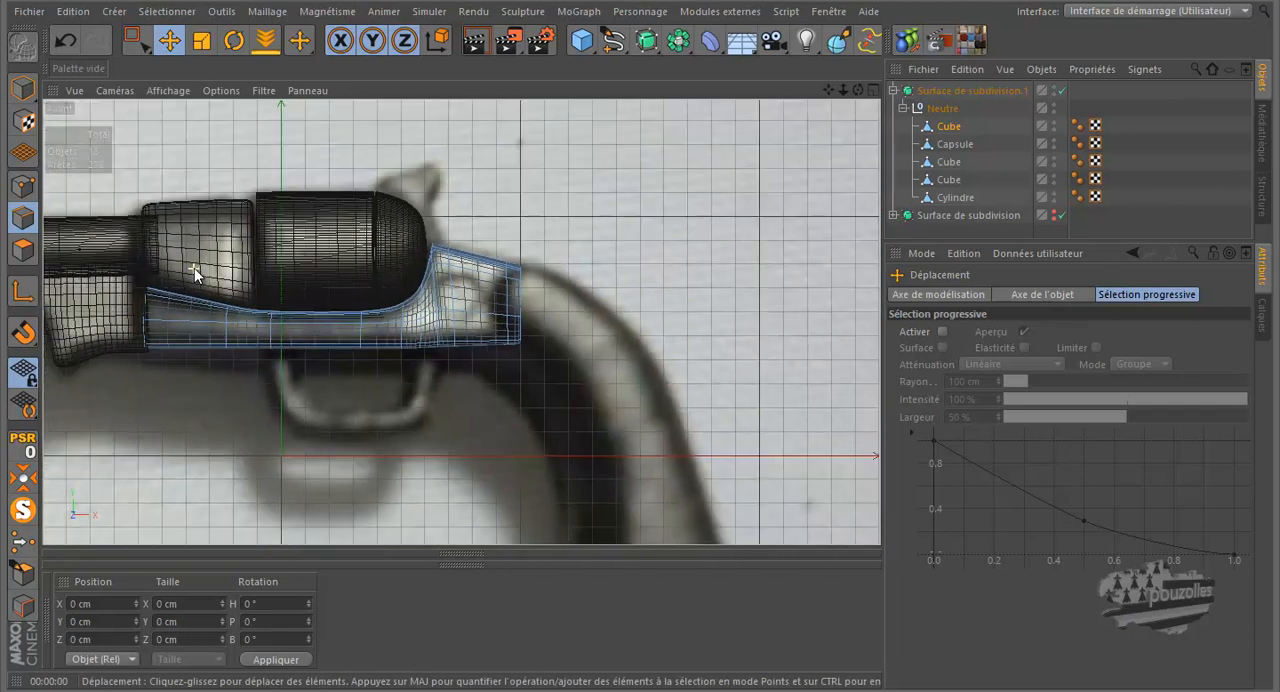
scroll(536, 370, up, 4)
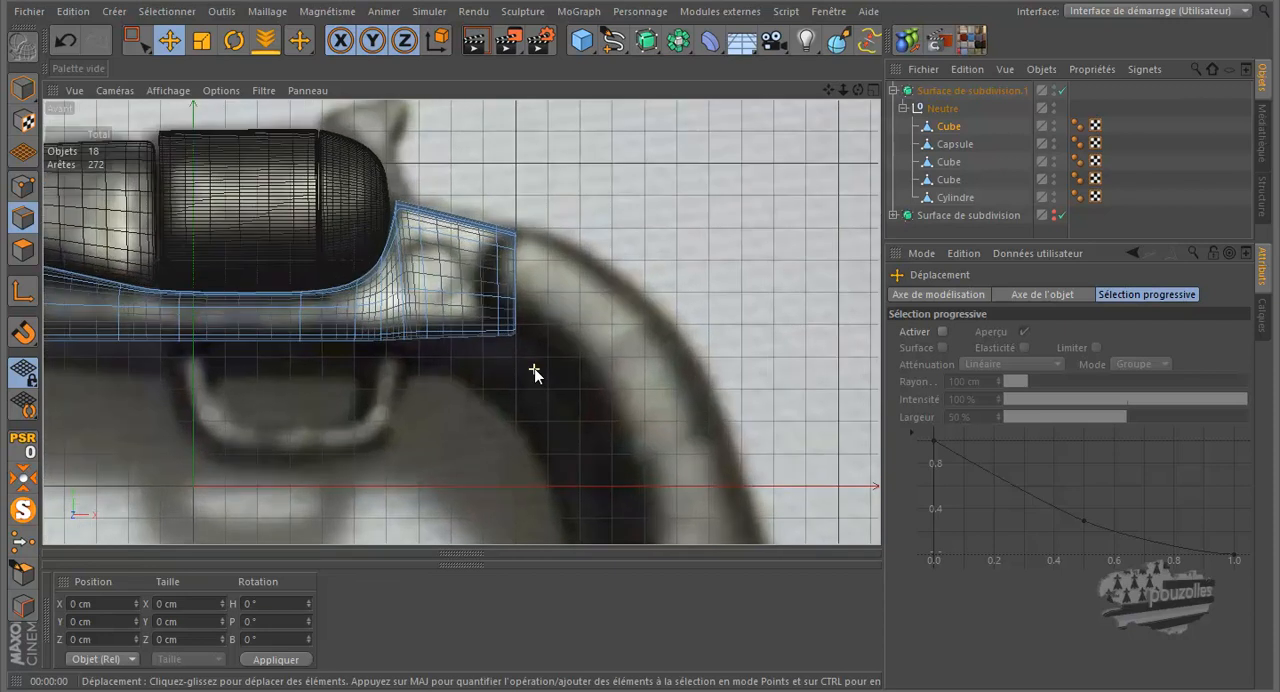
scroll(535, 370, down, 3)
scroll(541, 343, down, 3)
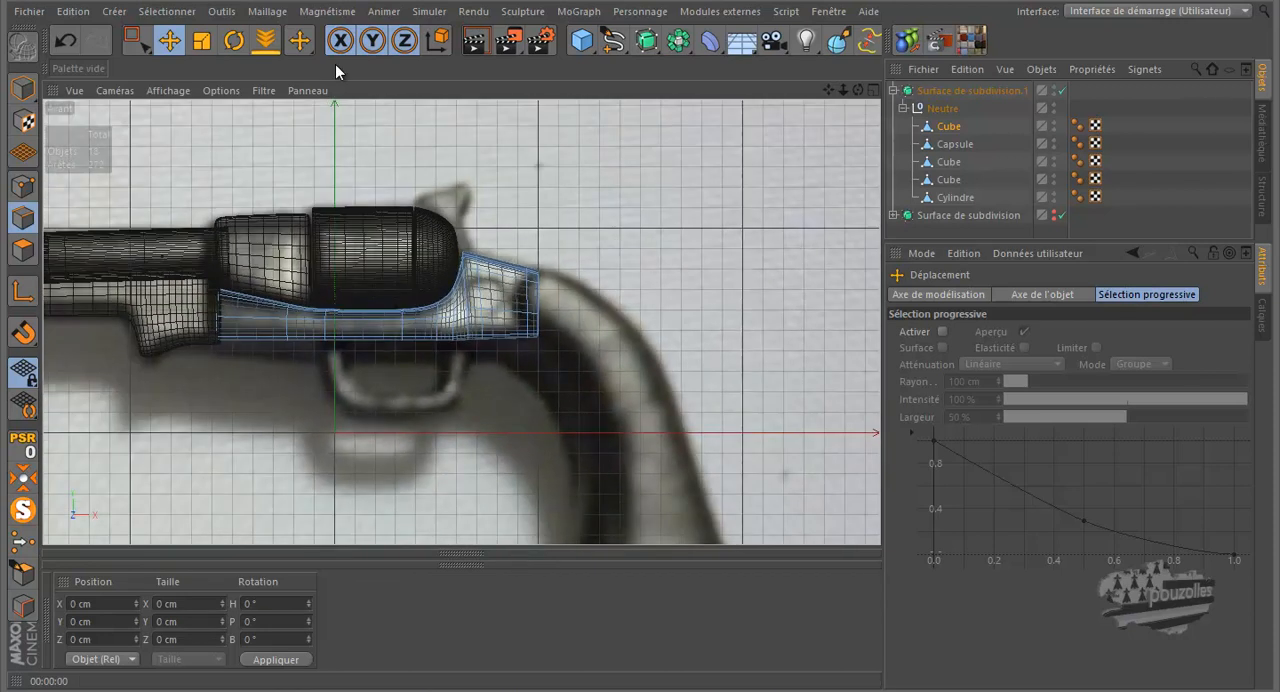
Step: Add a cube for the grip and turn off the subdivision surface over the existing revolver parts
click(581, 41)
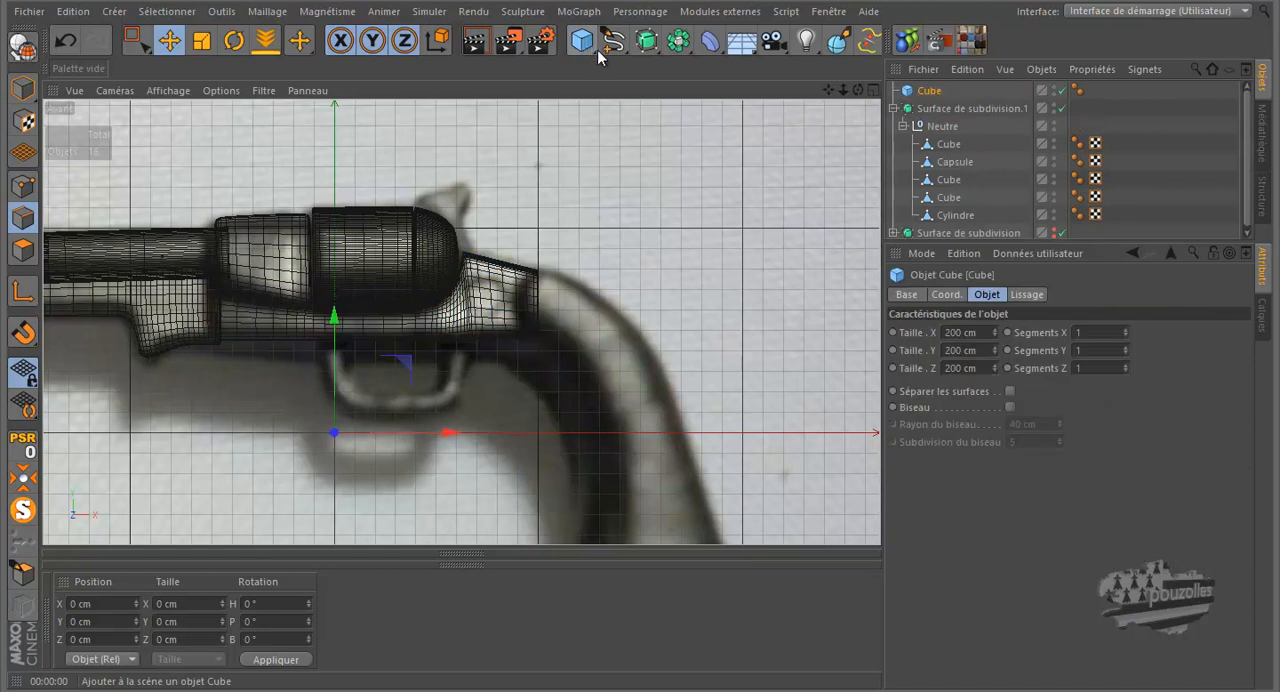
click(928, 94)
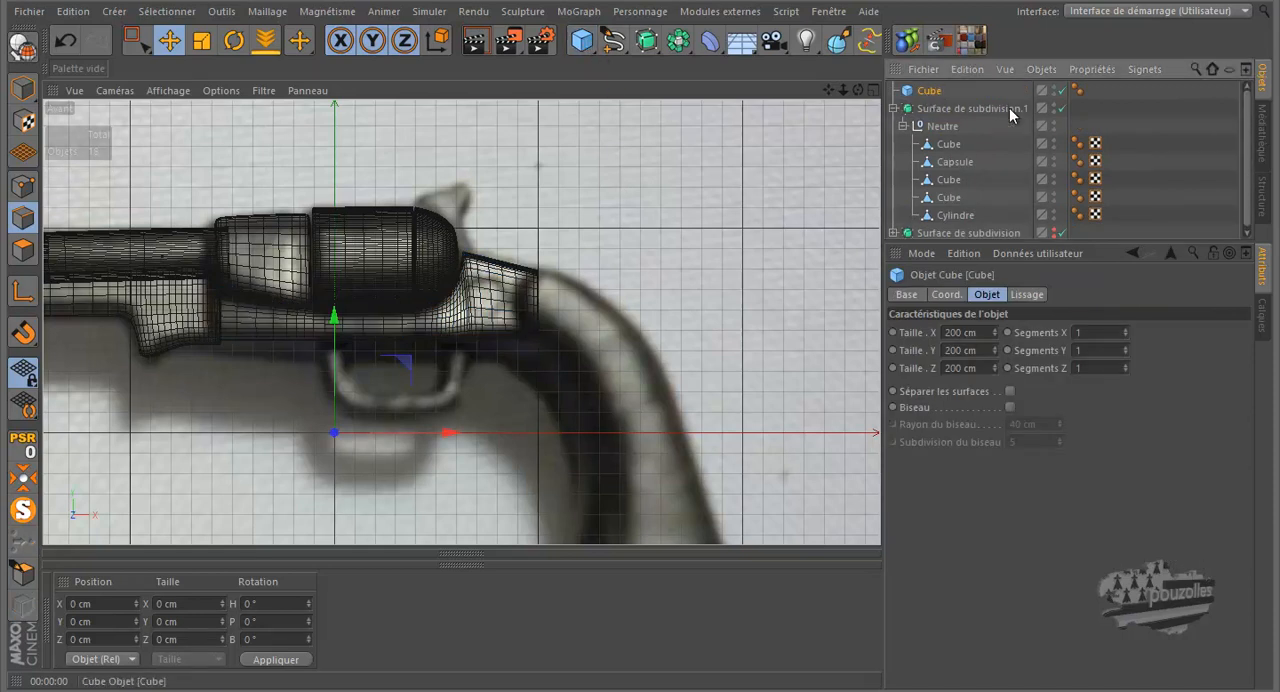
click(1062, 109)
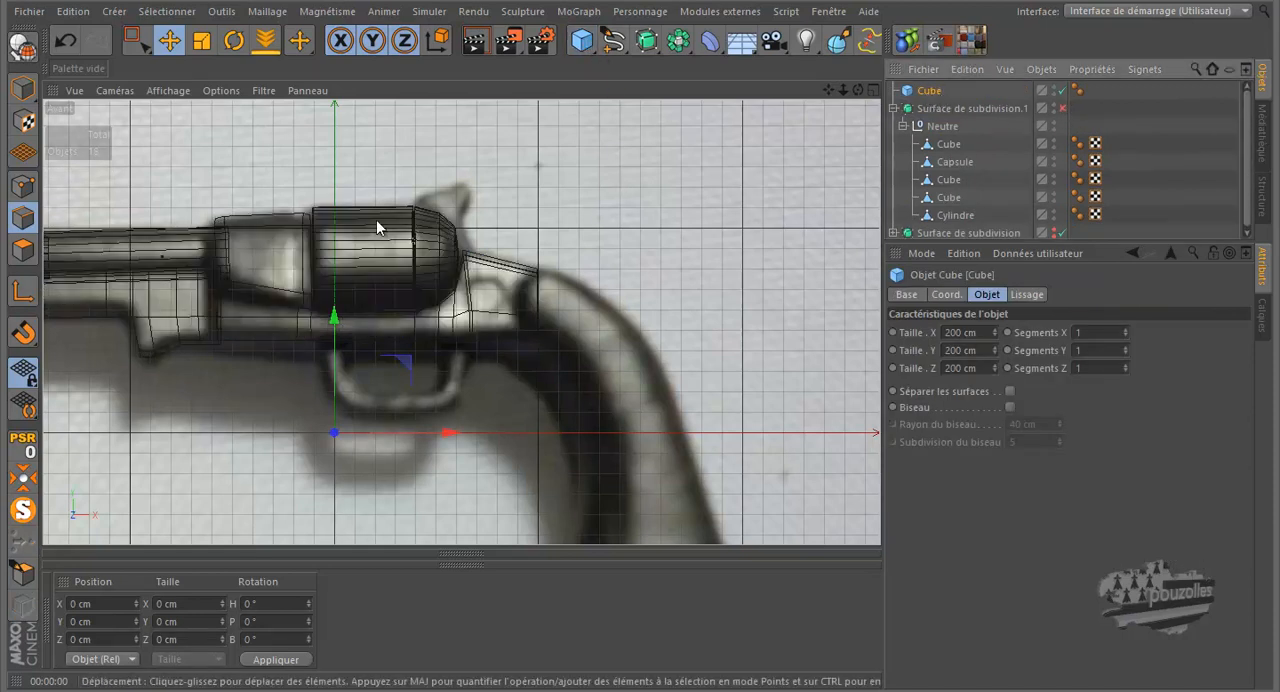
Step: Move the cube over the grip in the reference photo, to about X 144 cm and Y 8 cm, and make it editable
click(23, 88)
scroll(515, 277, down, 5)
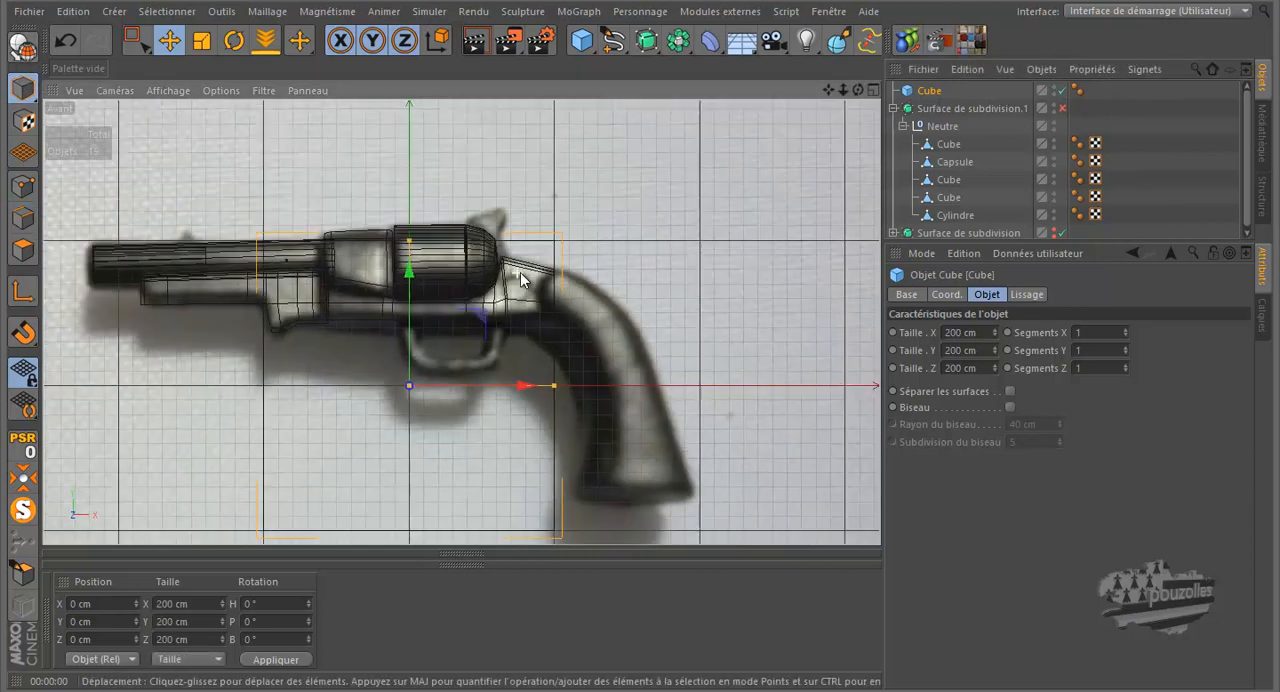
drag(515, 284, 671, 287)
click(23, 45)
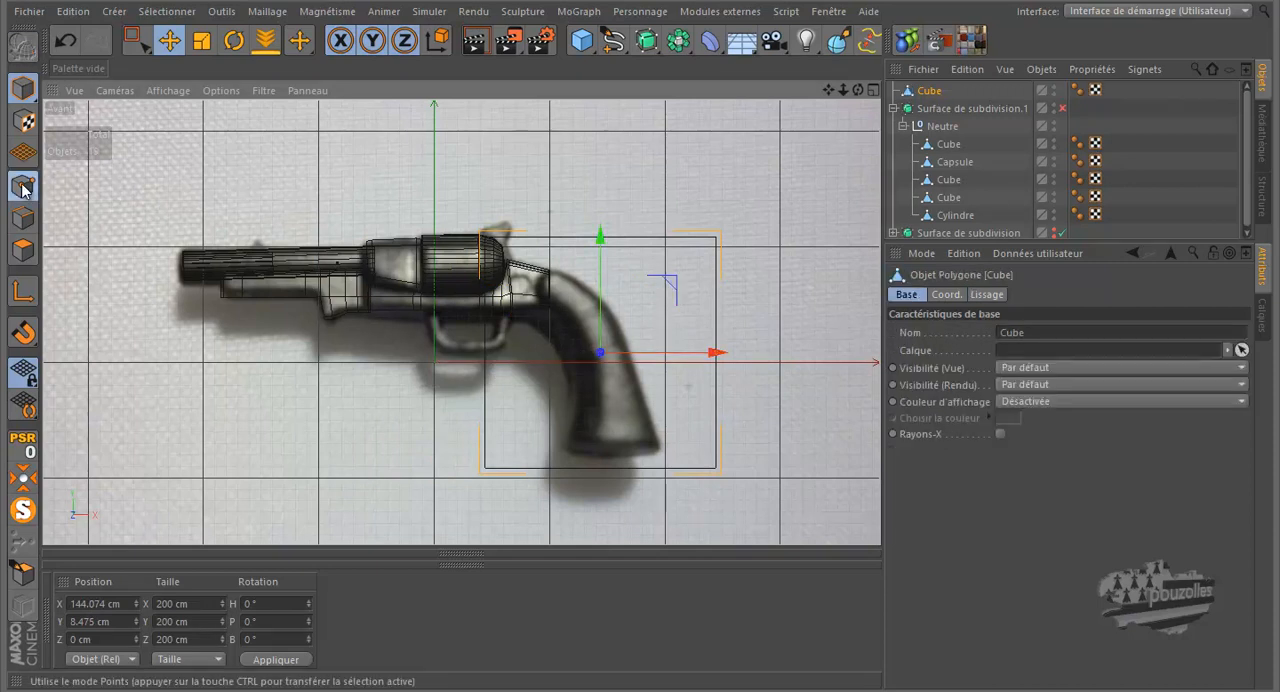
Step: Rectangle-select the cube's upper points and lower them to the height of the frame's upper rear corner
click(23, 186)
click(145, 27)
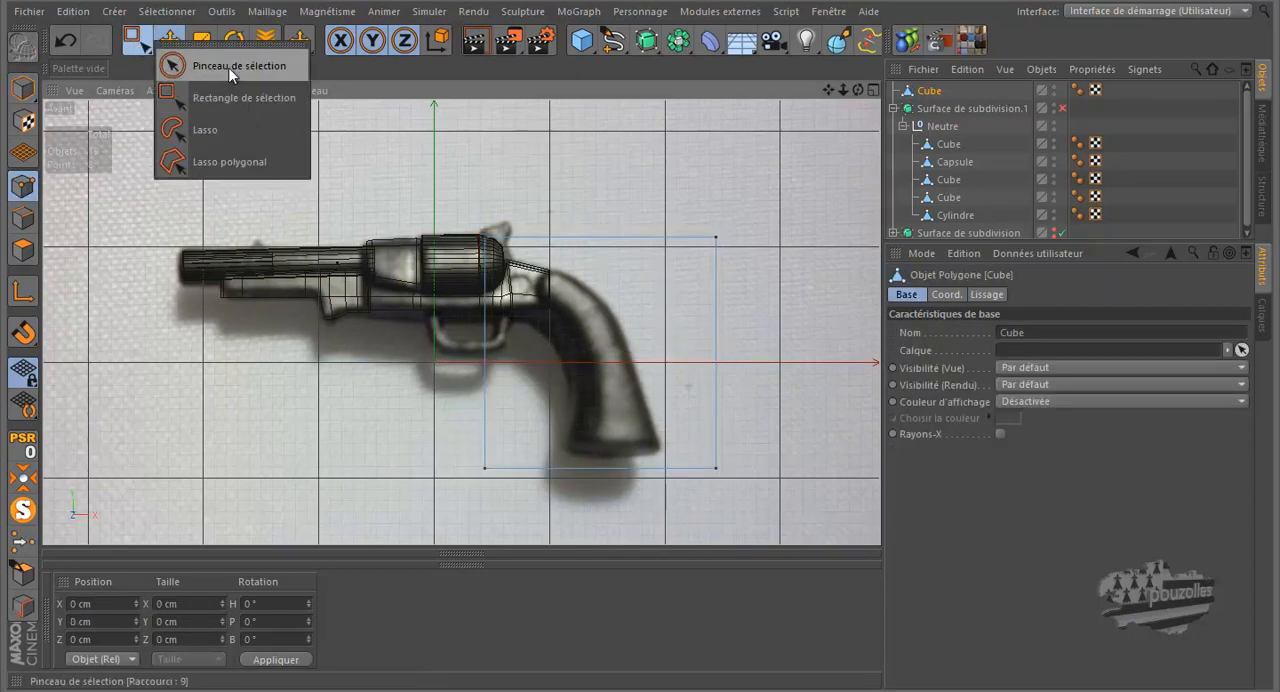
click(222, 101)
scroll(612, 293, up, 4)
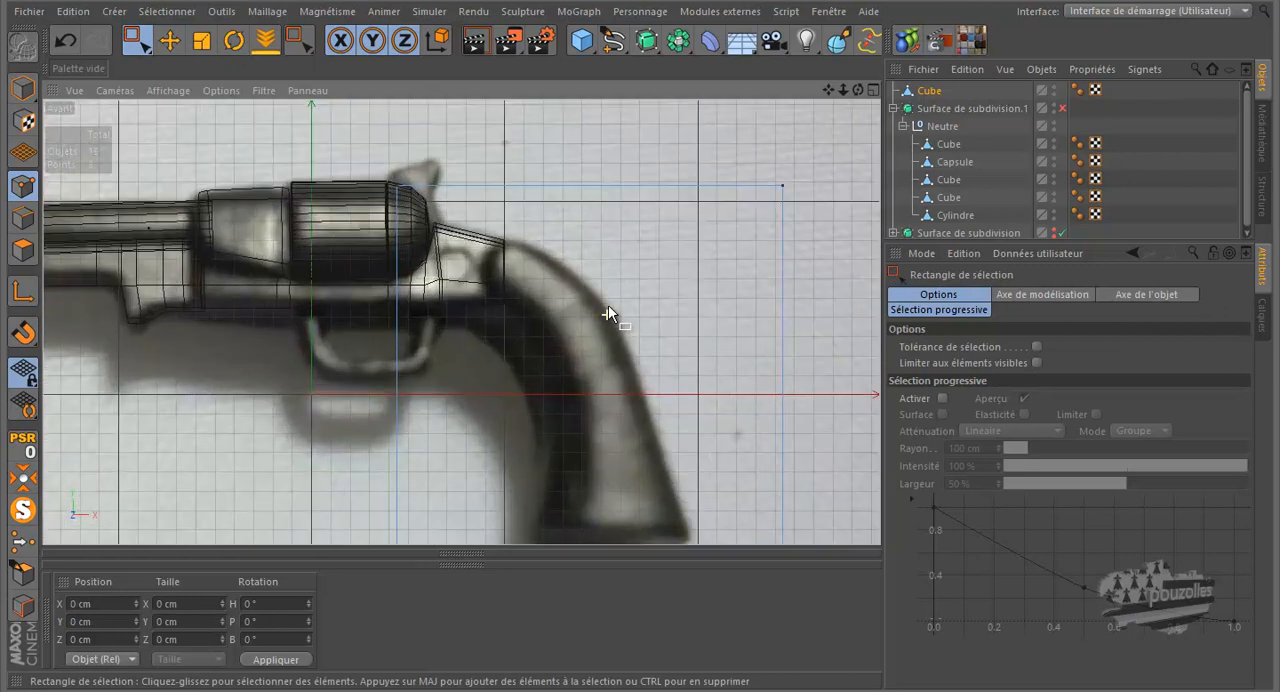
drag(820, 164, 372, 222)
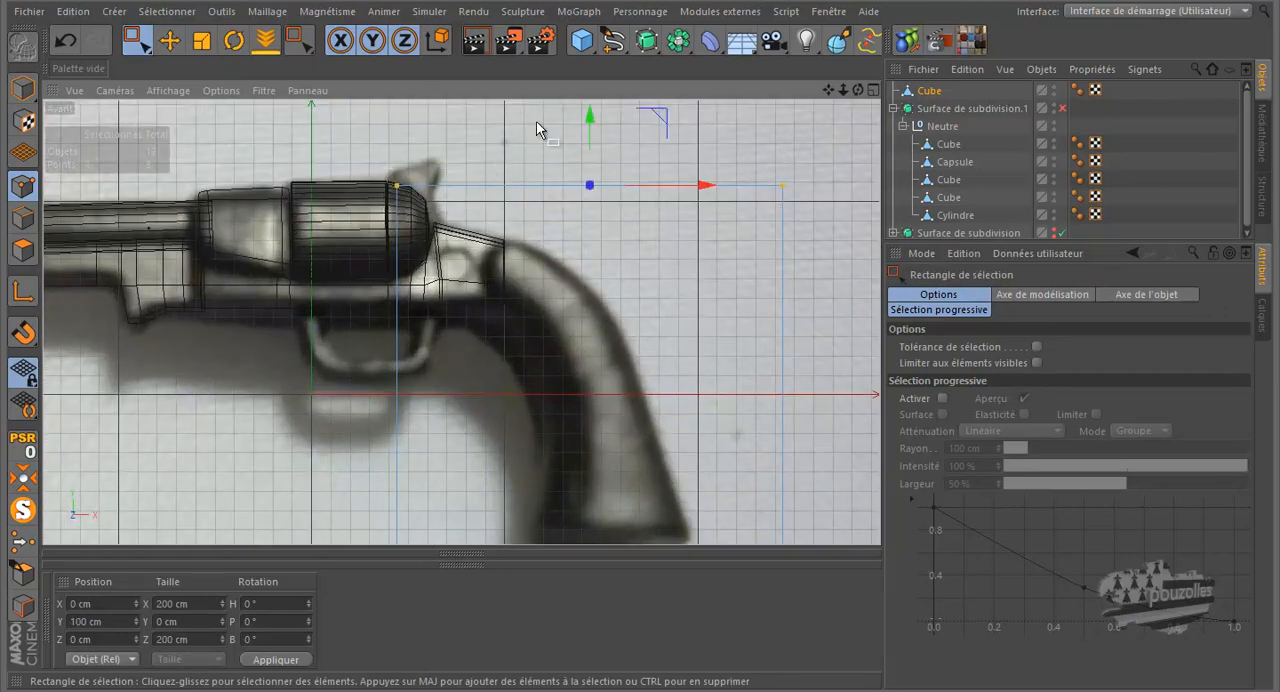
drag(591, 117, 597, 175)
Step: Raise the cube's lower points to the grip's base and pull its rear points in to the heel of the grip
scroll(539, 162, down, 3)
drag(712, 402, 449, 436)
drag(566, 372, 569, 312)
drag(738, 165, 650, 432)
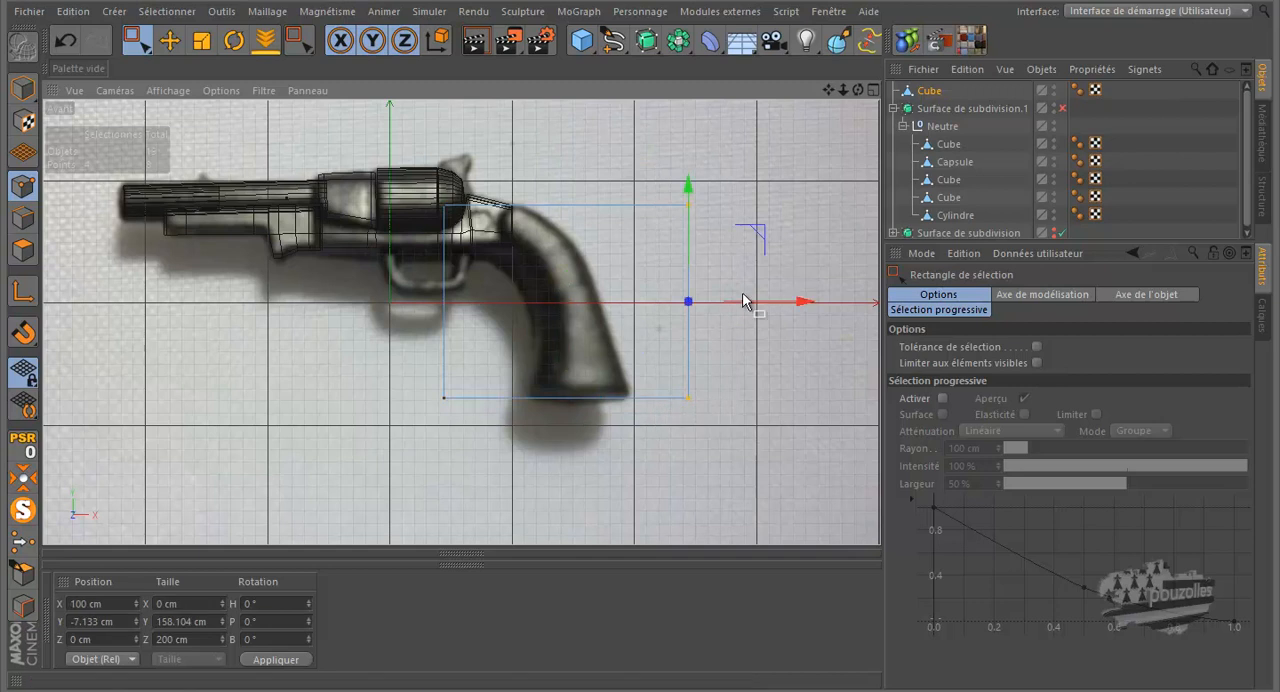
drag(777, 306, 720, 303)
Step: Move the block's upper corner points to the frame's rear end and its lower front points to the front of the grip's base
click(641, 200)
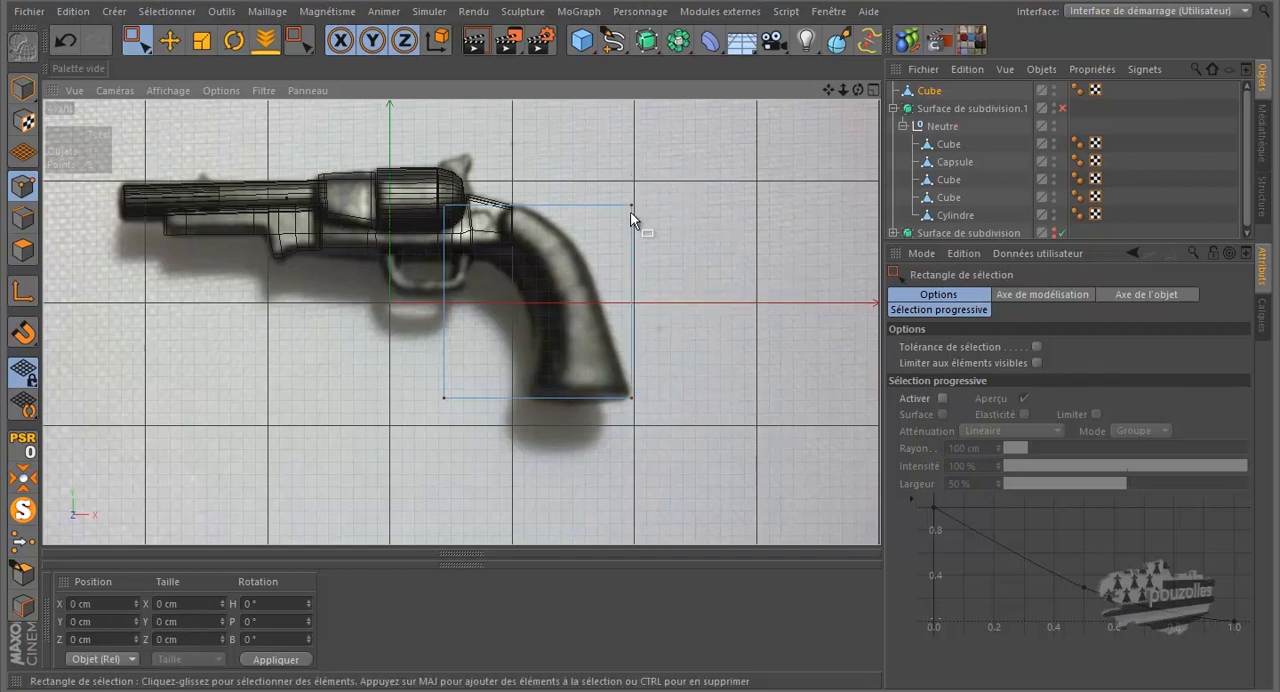
click(631, 205)
drag(722, 204, 610, 205)
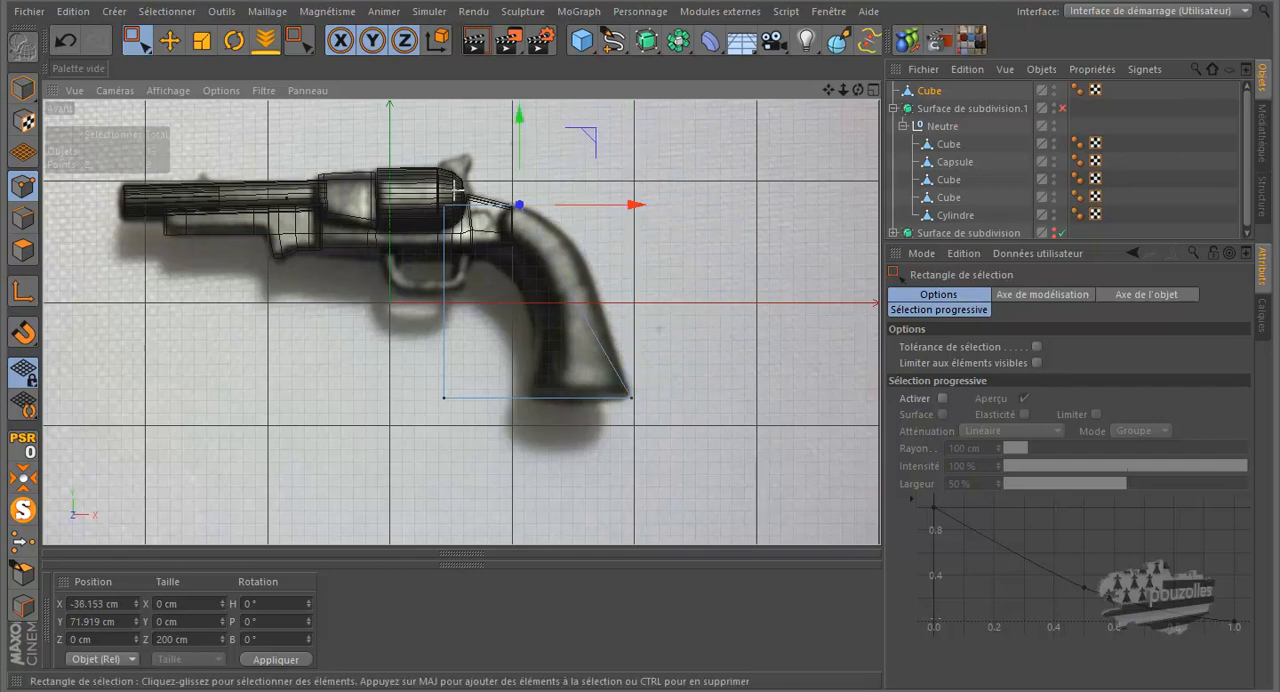
drag(589, 145, 562, 163)
click(443, 397)
drag(551, 397, 634, 398)
Step: Refine the block's upper corners against the frame, placing the rear pair at X -42.279 cm and the front pair at X -48.563, Y 42.284 cm
scroll(508, 228, up, 8)
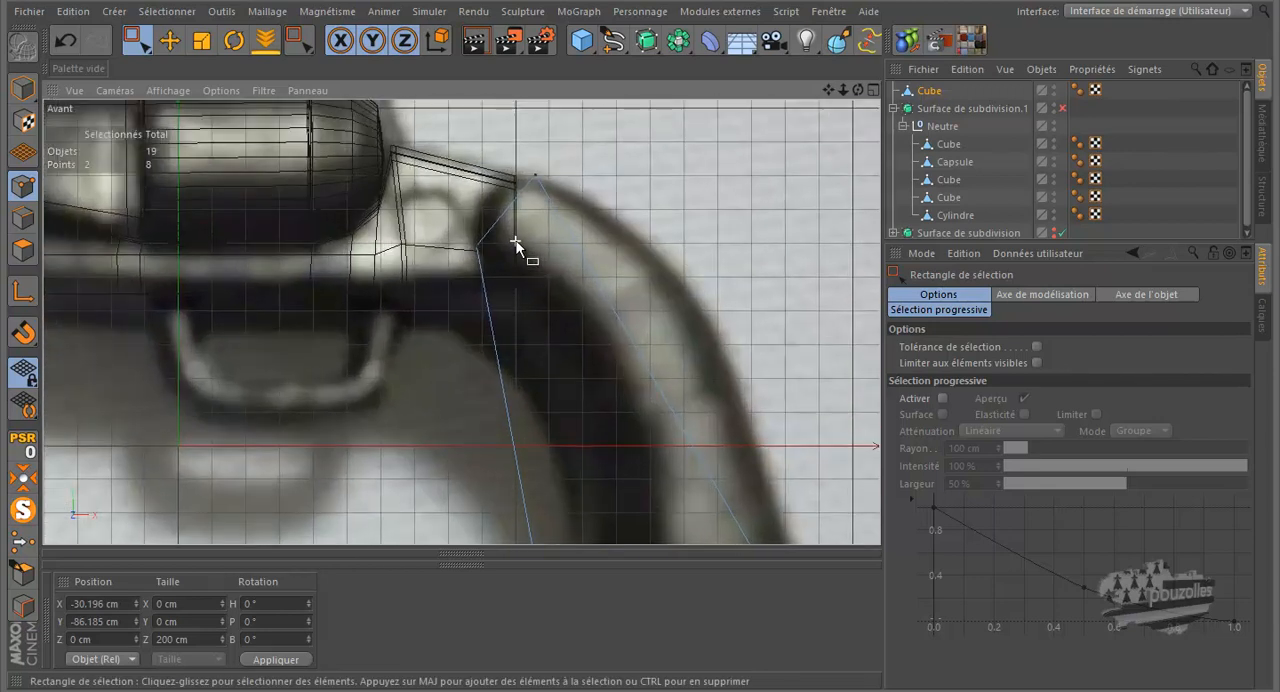
scroll(535, 256, up, 4)
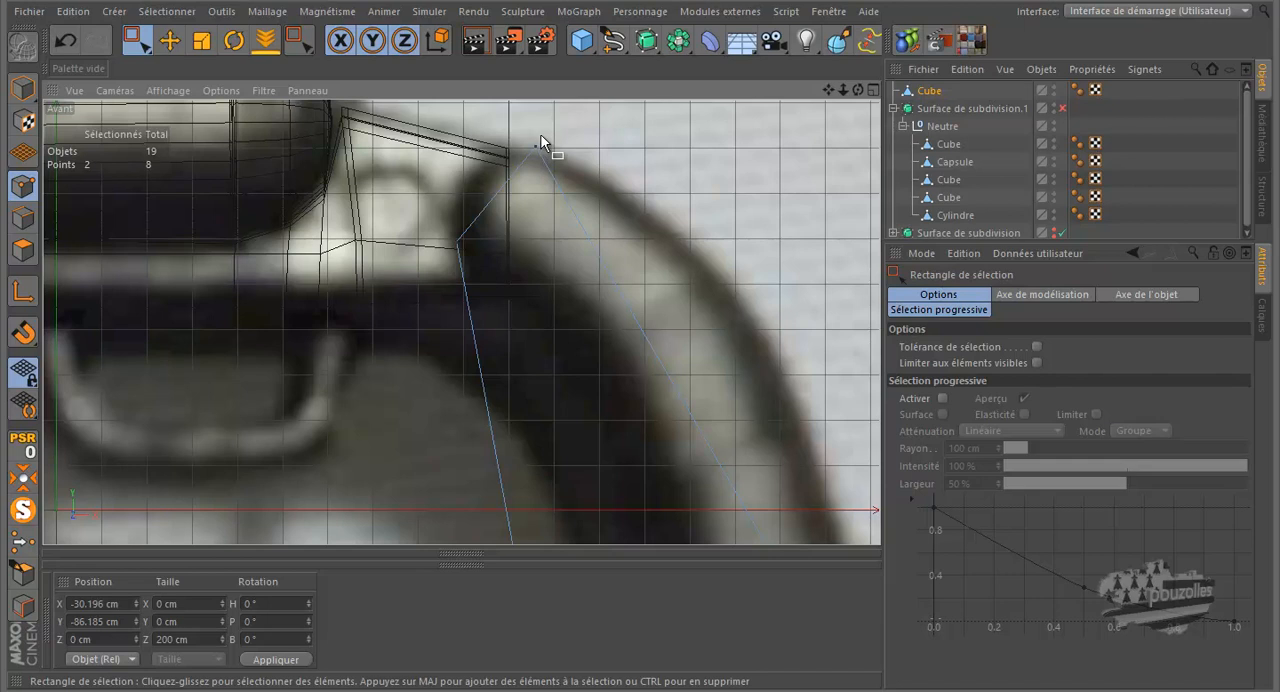
drag(517, 127, 594, 152)
scroll(595, 165, down, 2)
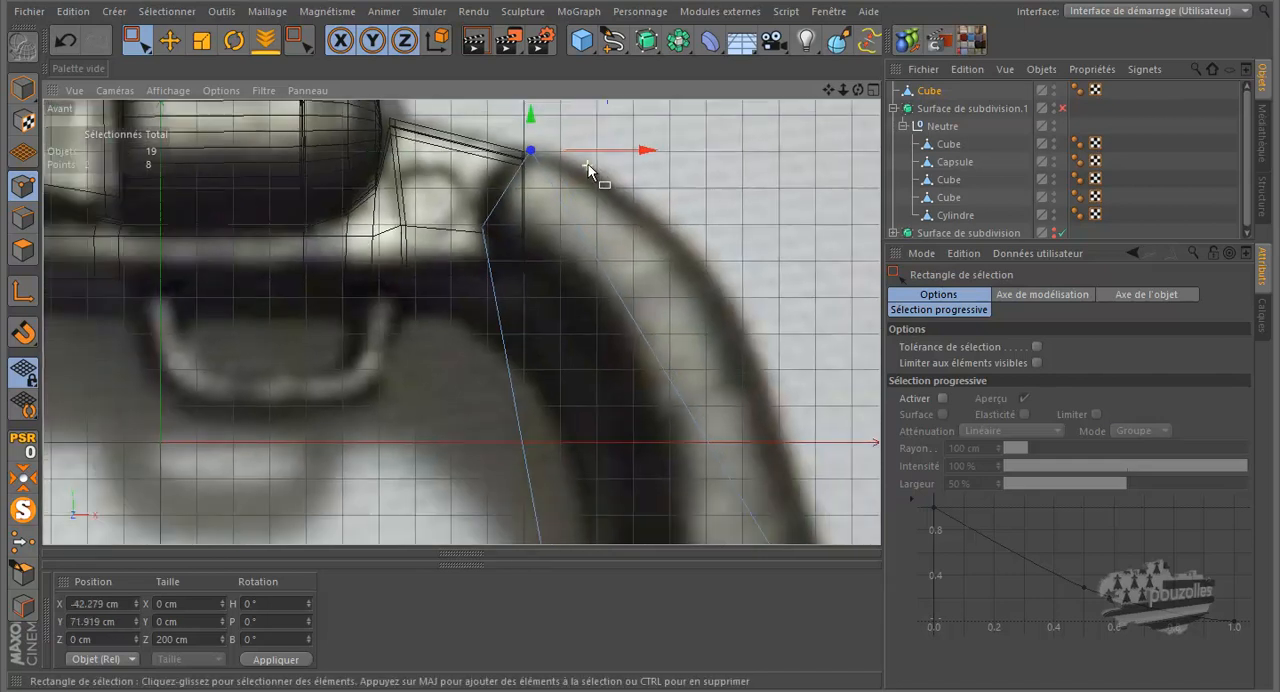
drag(453, 261, 454, 260)
drag(556, 159, 579, 193)
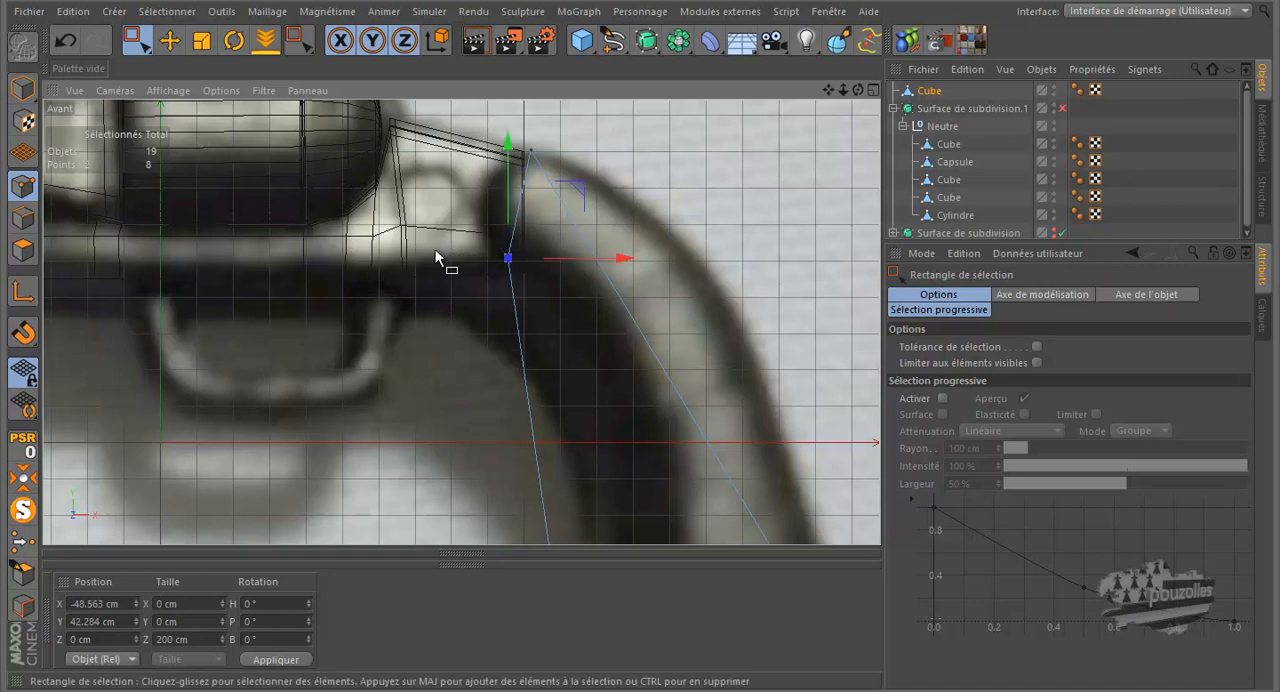
Step: Select all the grip block's points and scale them along Z to 28.652 cm, slightly wider than the frame in the top view
scroll(450, 230, down, 5)
middle_click(372, 340)
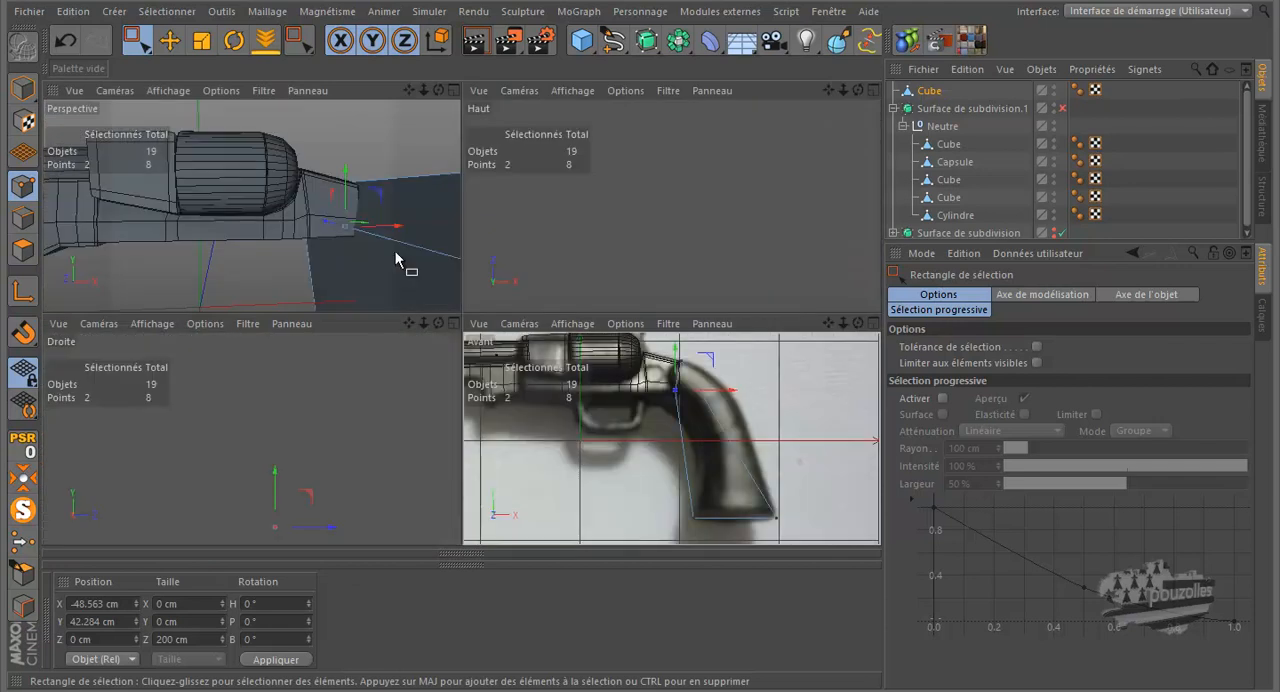
middle_click(577, 257)
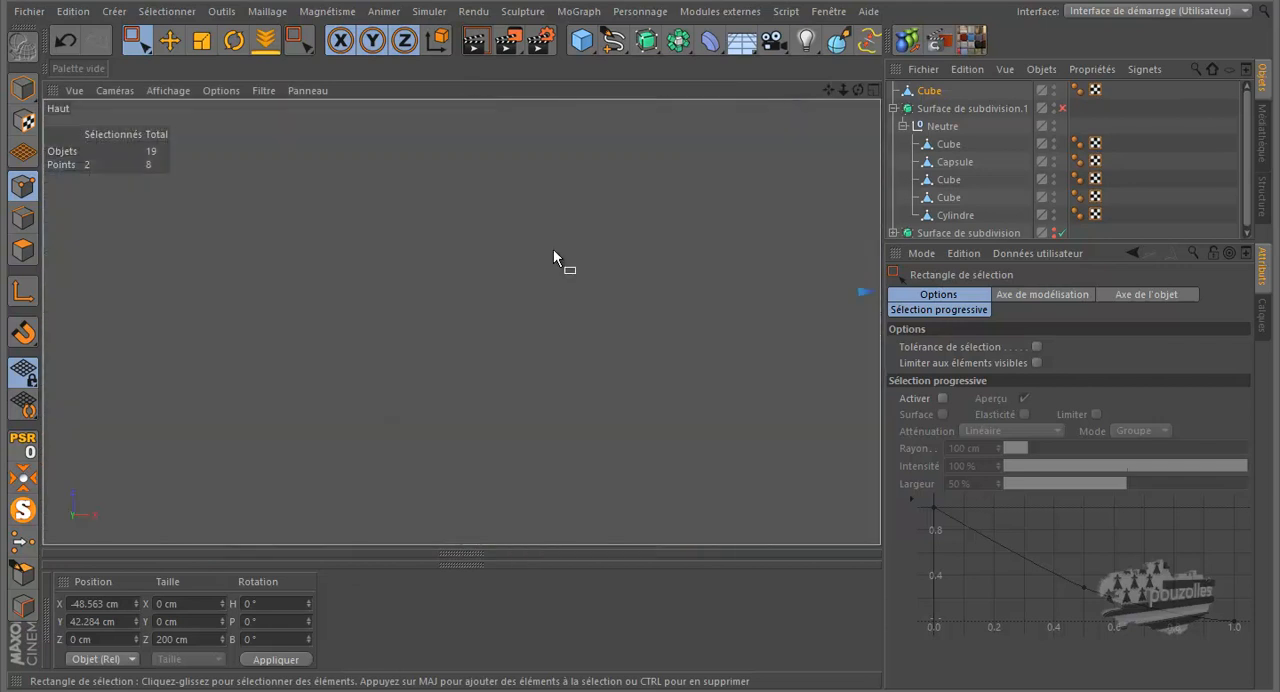
scroll(400, 290, down, 5)
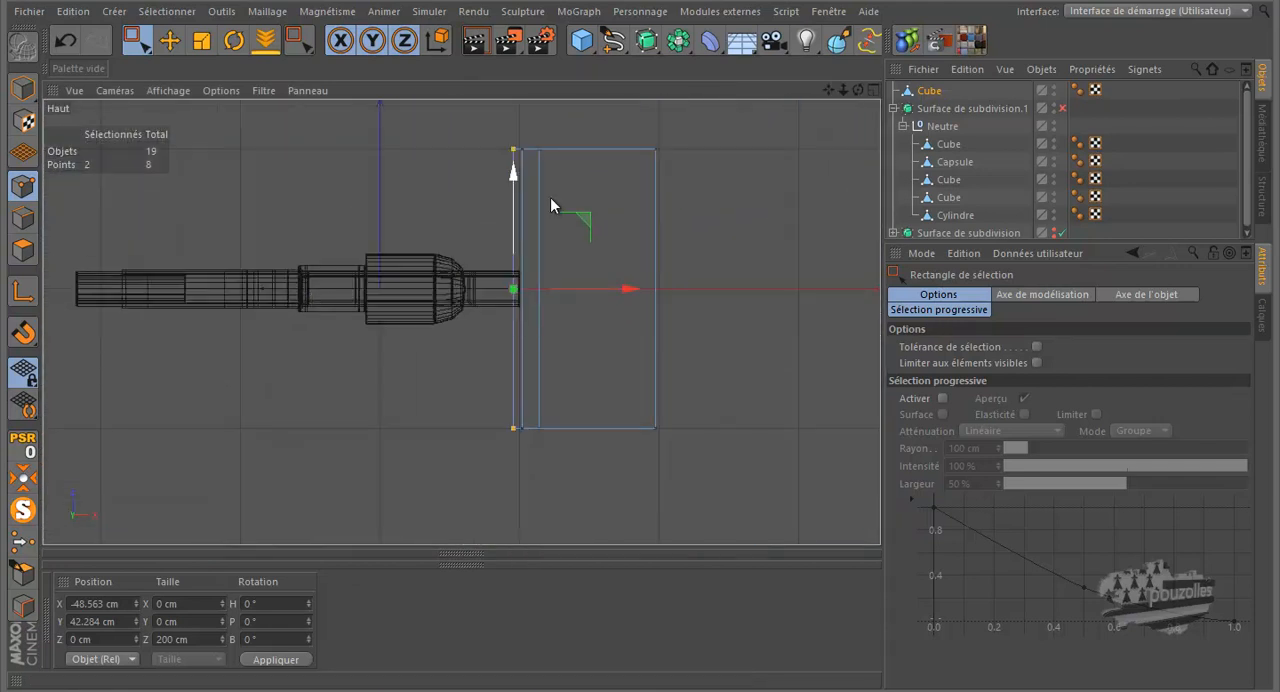
drag(727, 120, 436, 482)
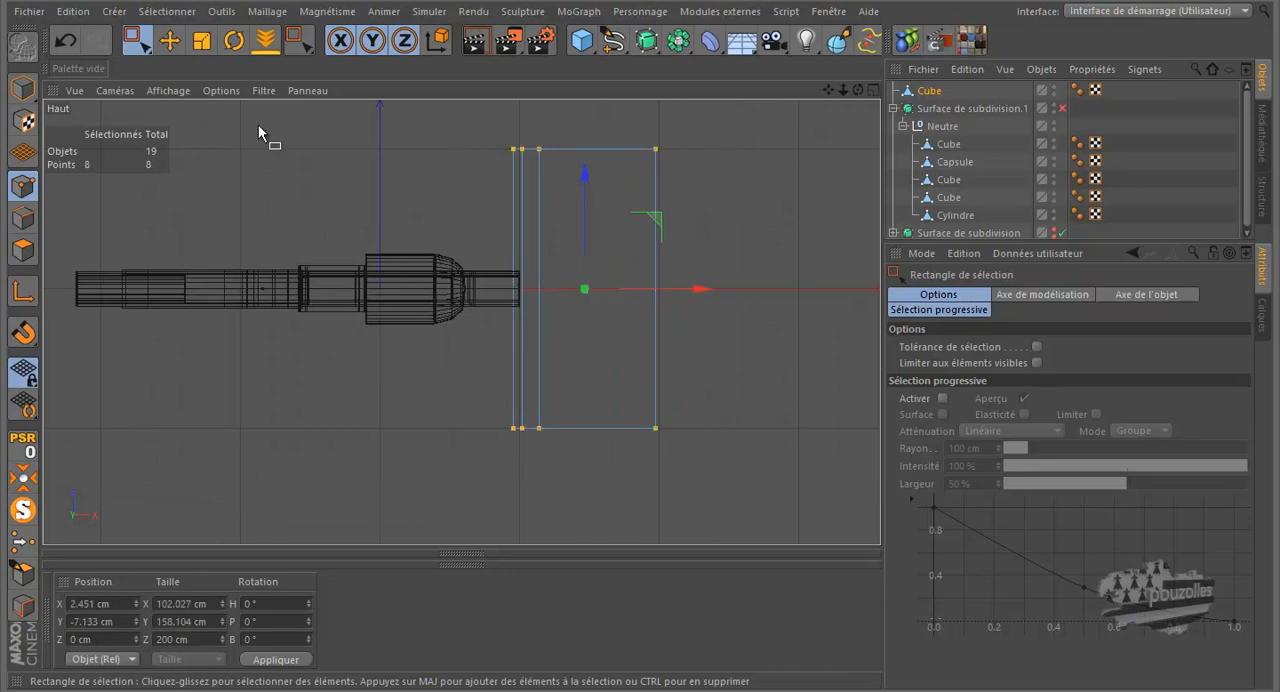
click(201, 41)
drag(580, 175, 588, 271)
scroll(515, 311, up, 3)
scroll(586, 279, up, 2)
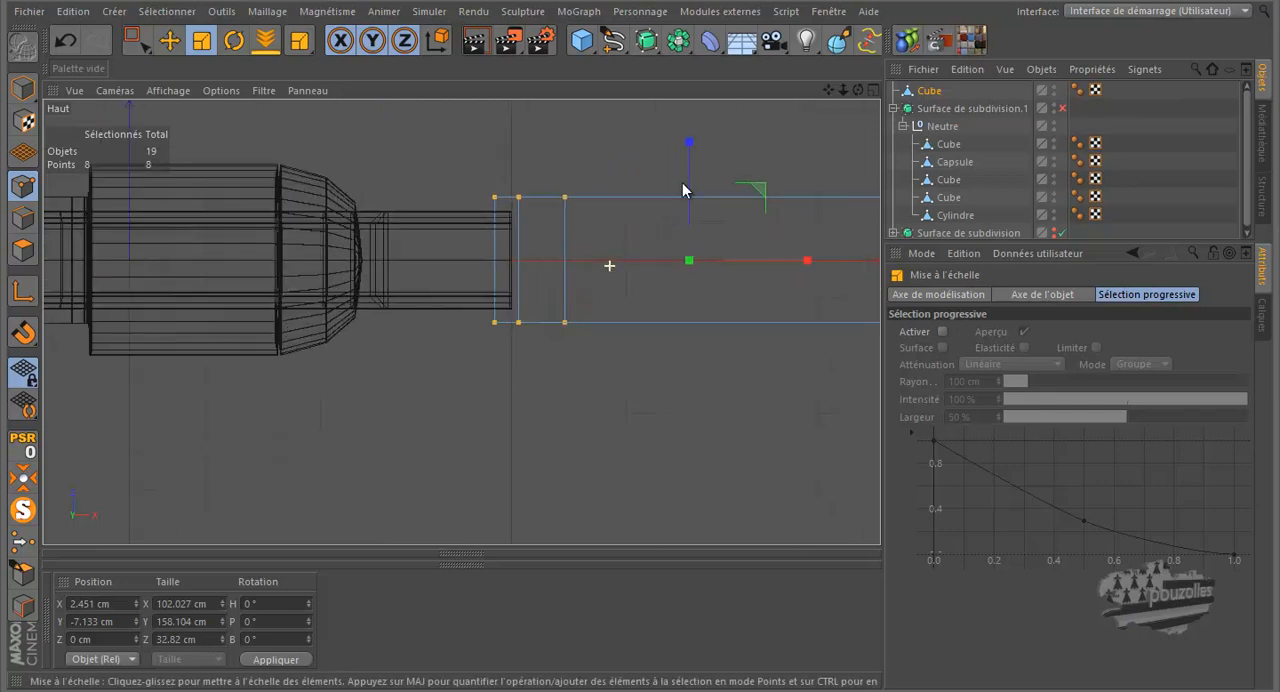
drag(689, 146, 692, 153)
scroll(547, 287, up, 1)
scroll(547, 287, up, 1)
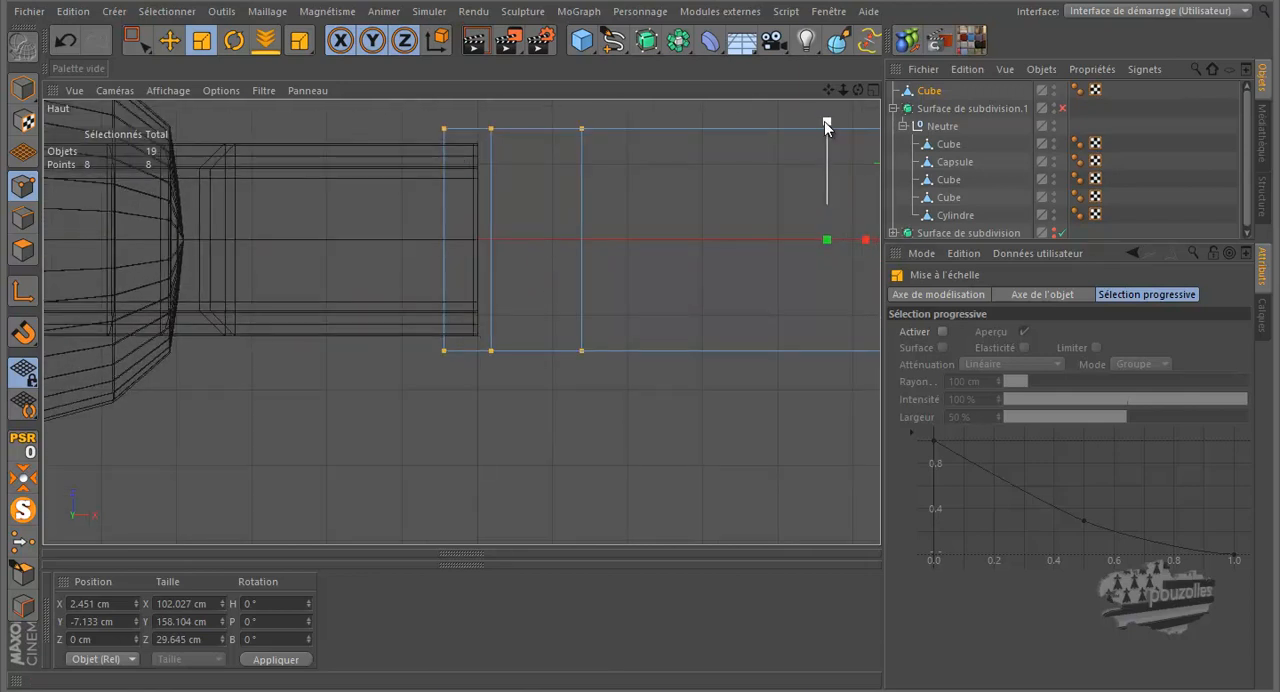
drag(826, 124, 822, 132)
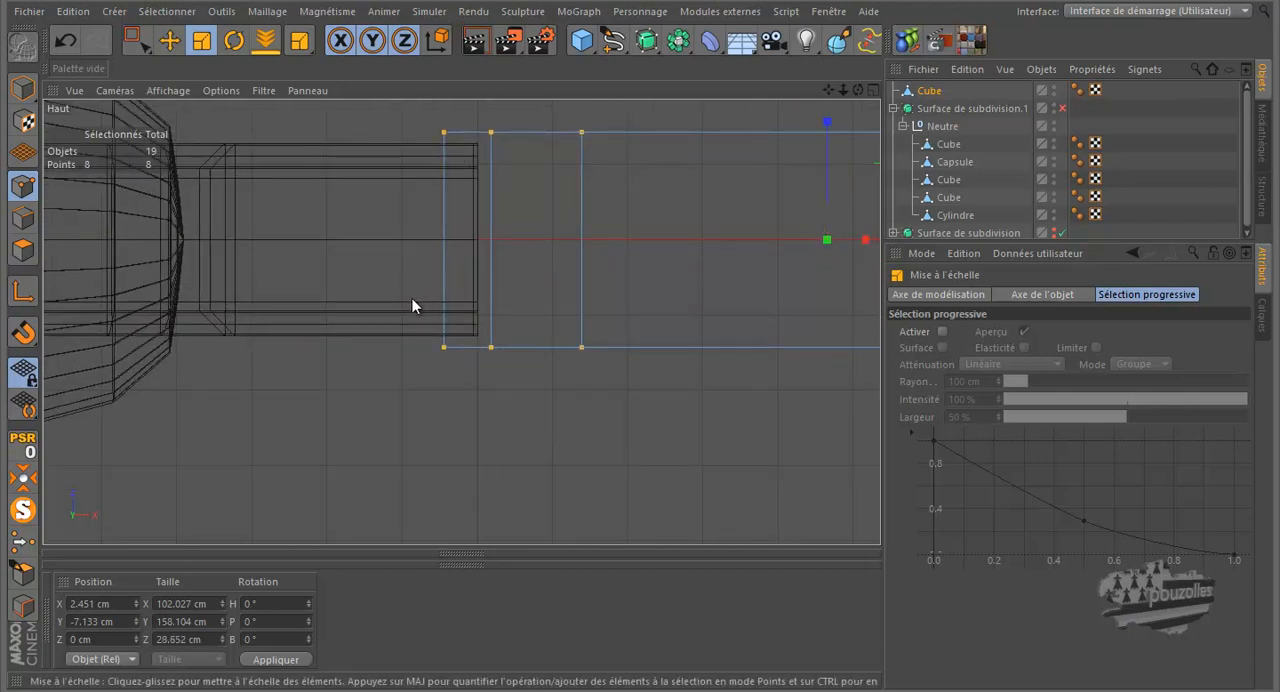
Step: Cut four edge loops across the grip block in the front view, spread from its base up towards the frame
middle_click(410, 299)
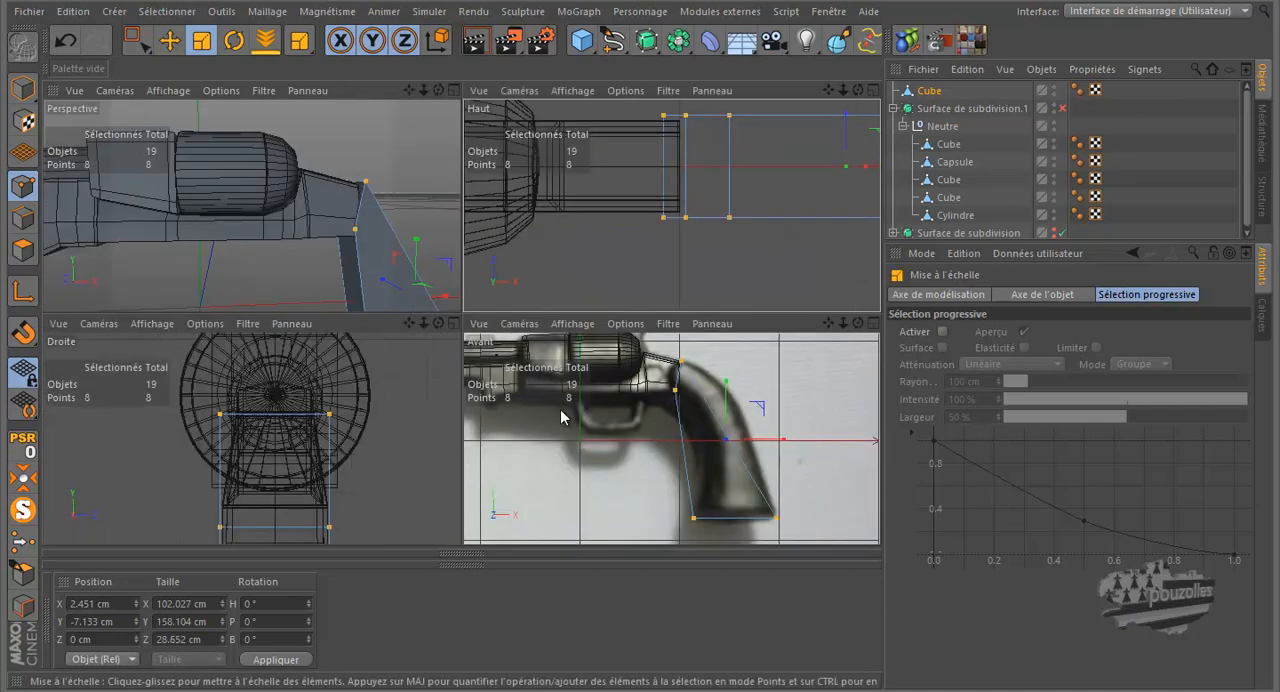
middle_click(562, 417)
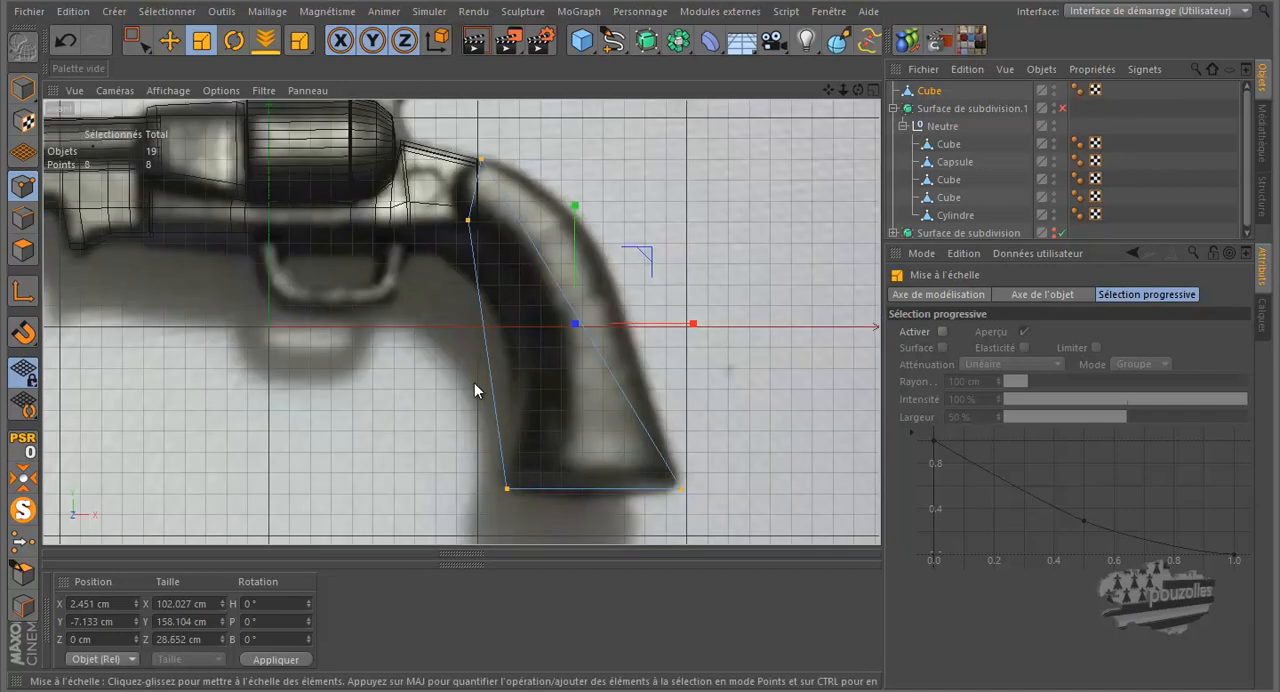
key(k)
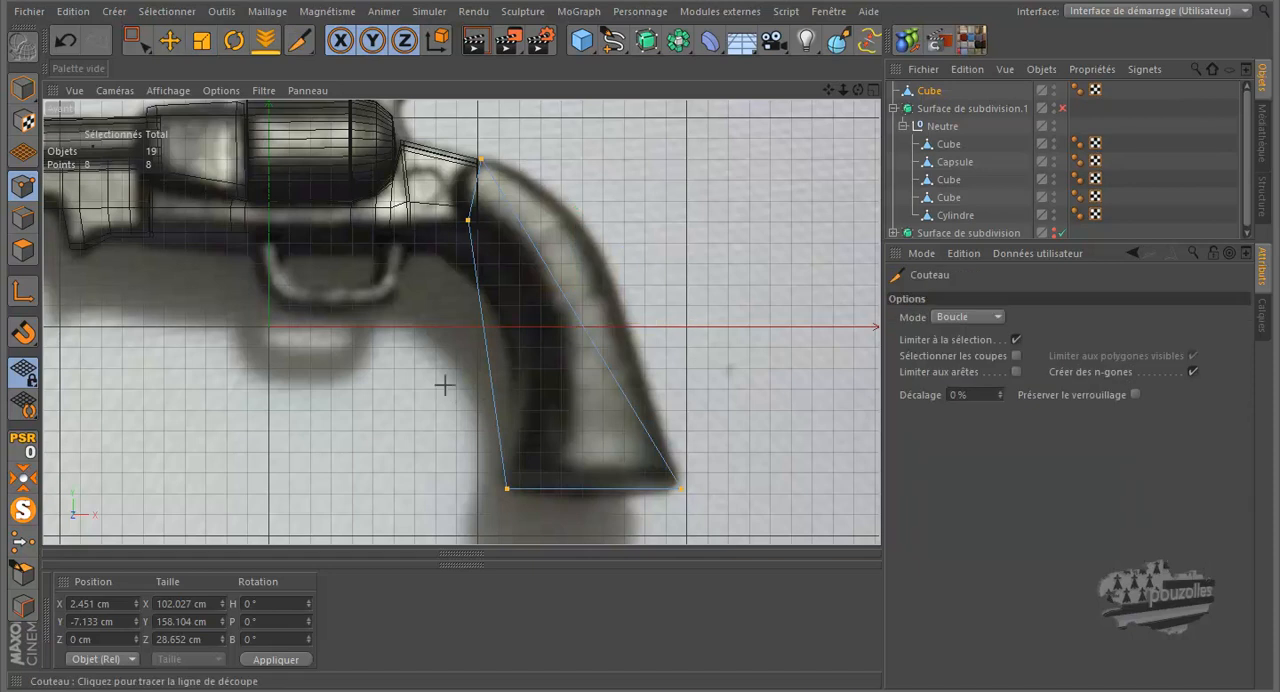
click(499, 444)
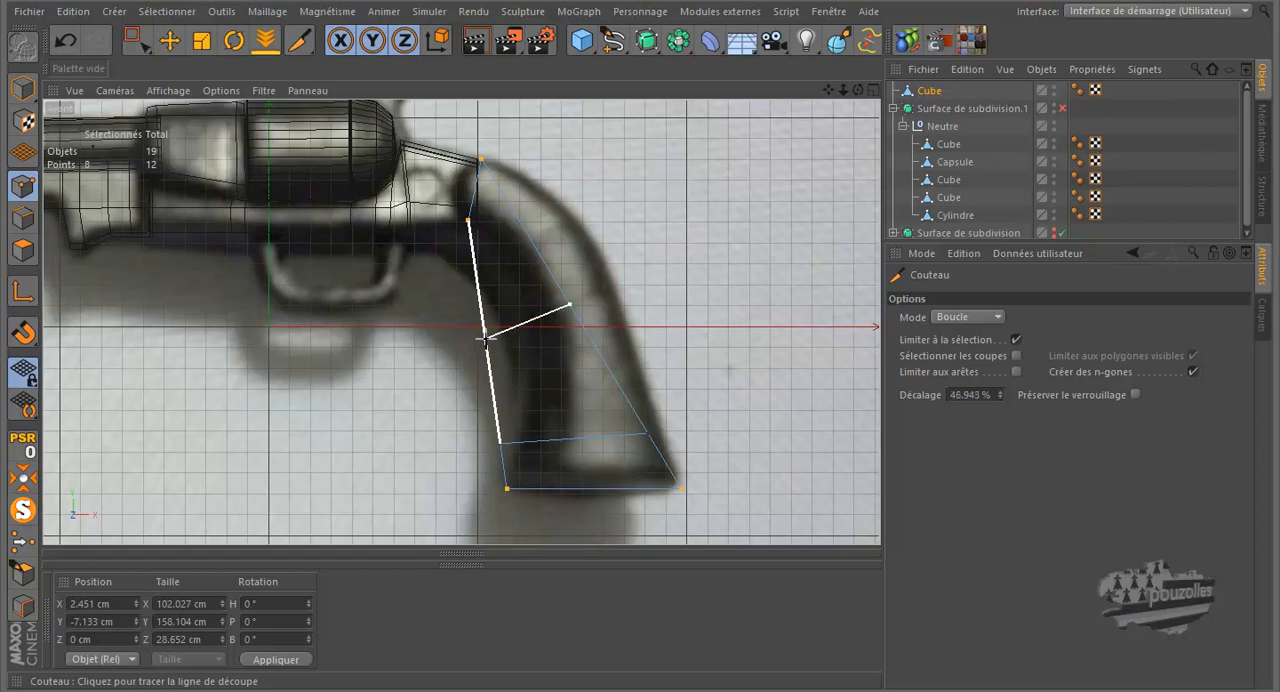
click(493, 382)
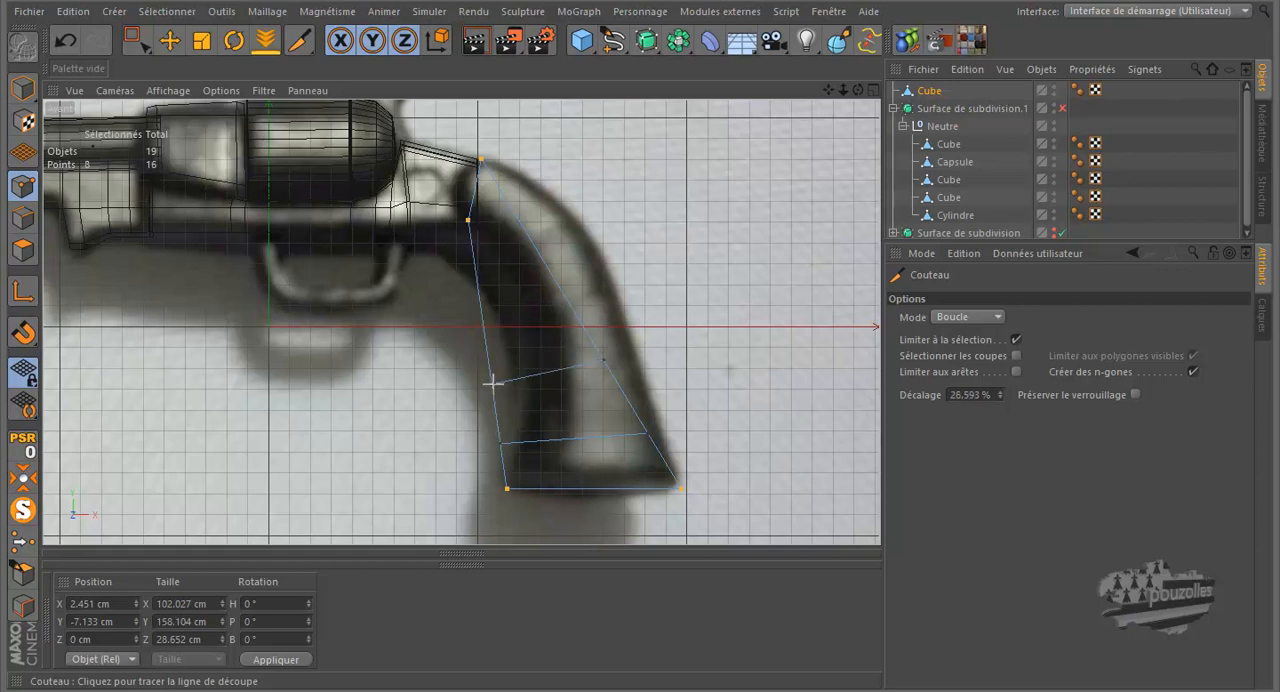
click(482, 333)
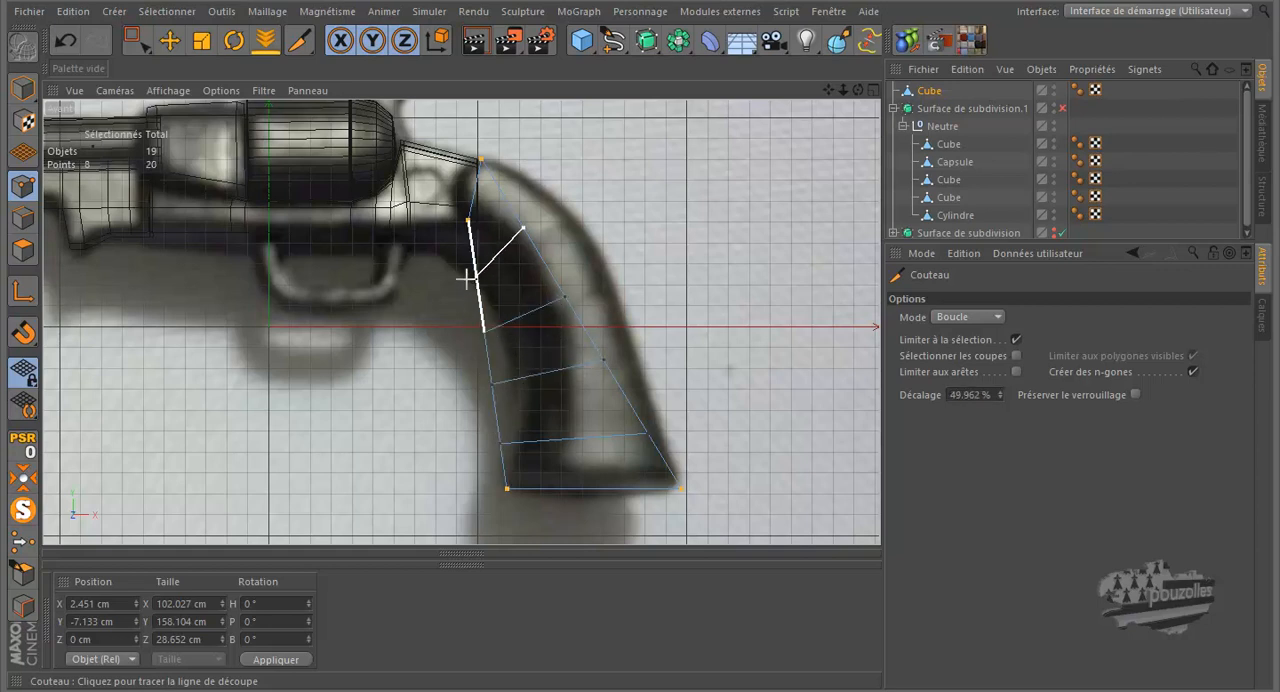
click(477, 273)
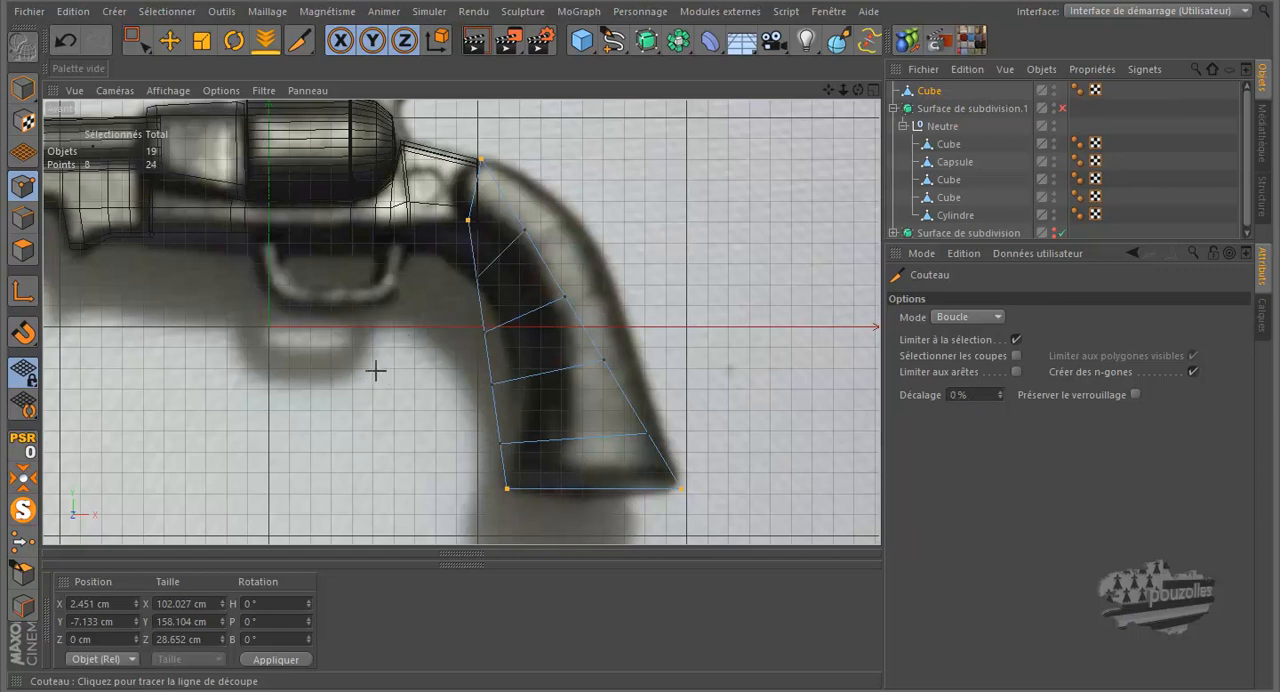
Step: Move the rear point pairs of the four loops outward onto the curved back of the grip in the photo
click(137, 40)
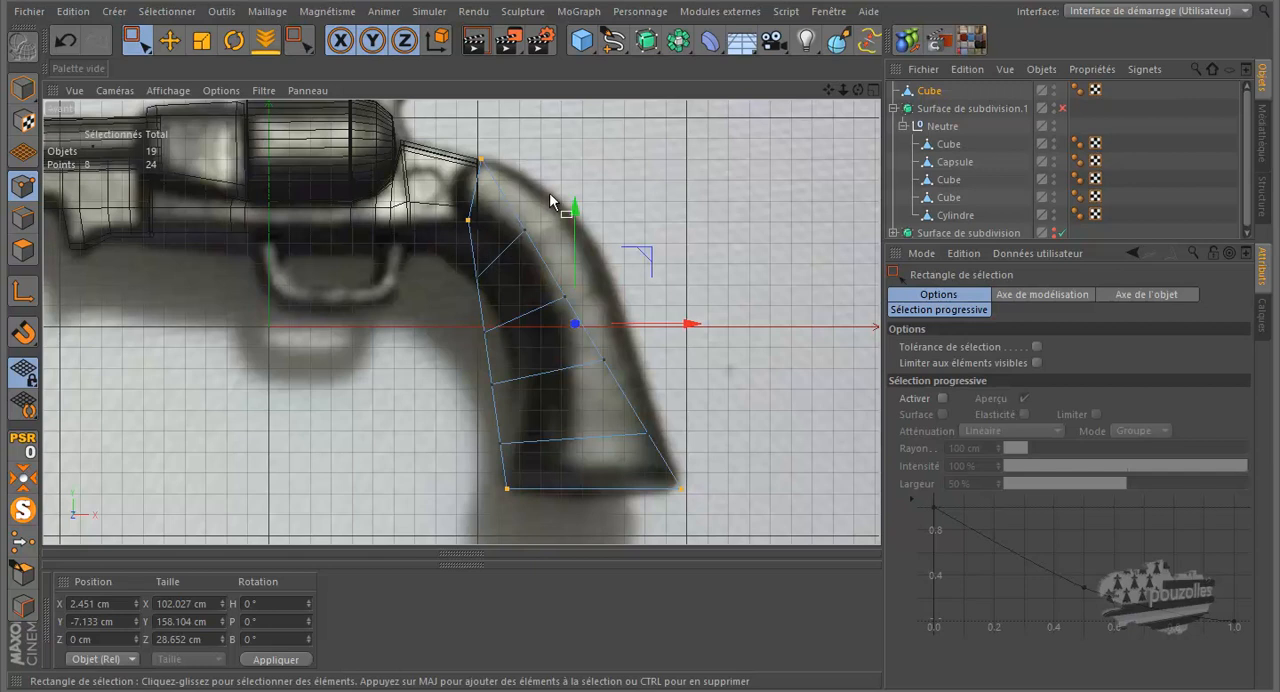
drag(508, 257, 508, 257)
drag(598, 158, 629, 128)
click(565, 298)
drag(641, 229, 693, 222)
click(598, 363)
drag(677, 363, 708, 364)
click(651, 437)
drag(703, 429, 716, 440)
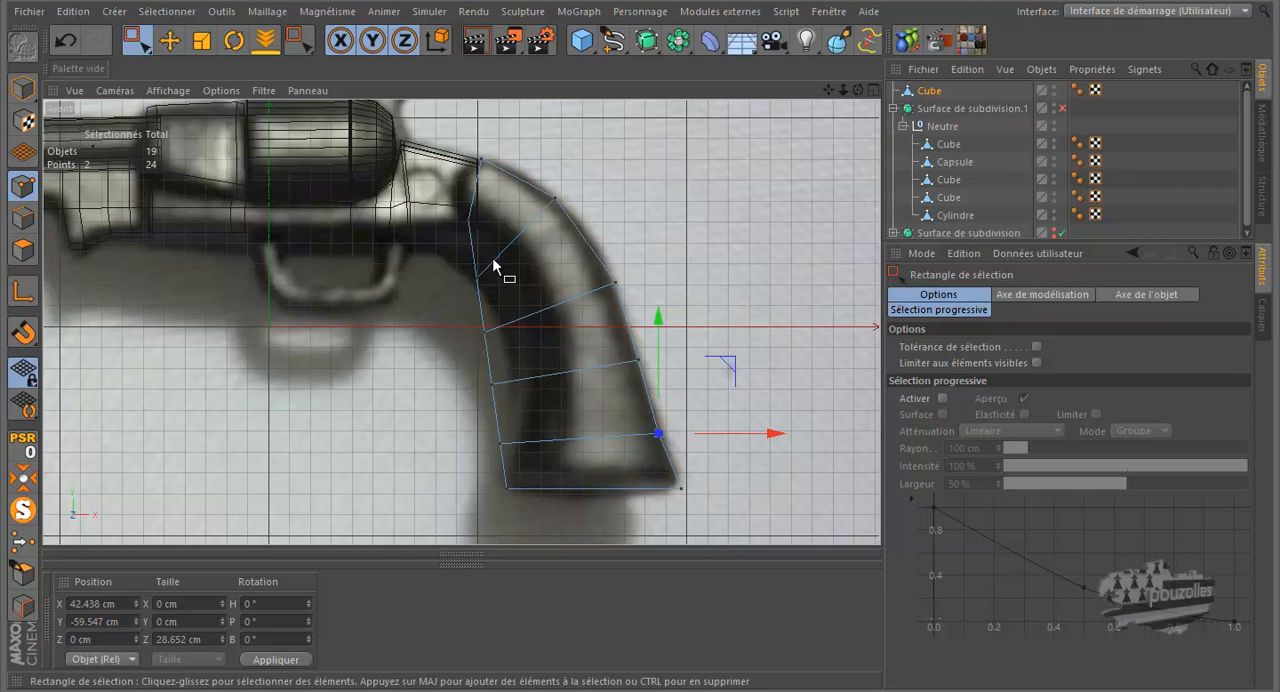
Step: Move the front point pairs of the four loops inward along X to follow the grip's concave front edge in the photo
click(487, 265)
drag(522, 278, 547, 287)
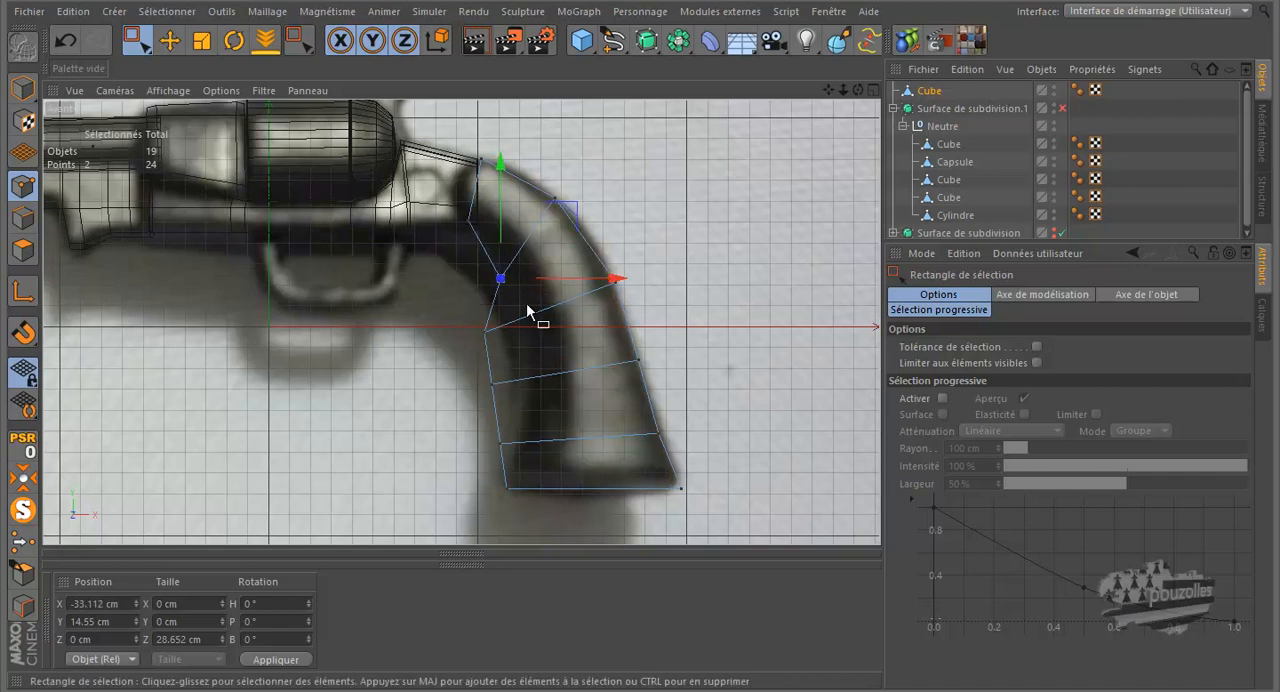
click(494, 330)
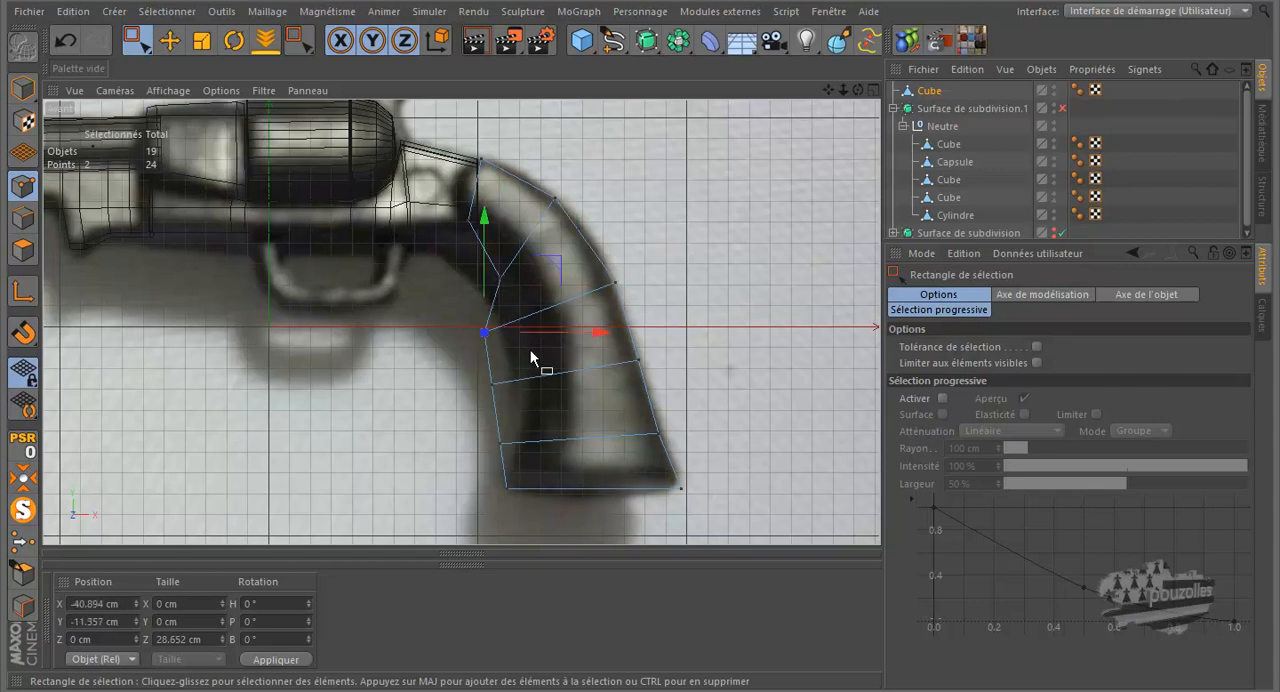
mouse_move(594, 334)
mouse_down()
mouse_move(623, 337)
mouse_move(606, 343)
mouse_up()
drag(523, 384, 440, 412)
drag(548, 388, 587, 395)
drag(528, 428, 490, 464)
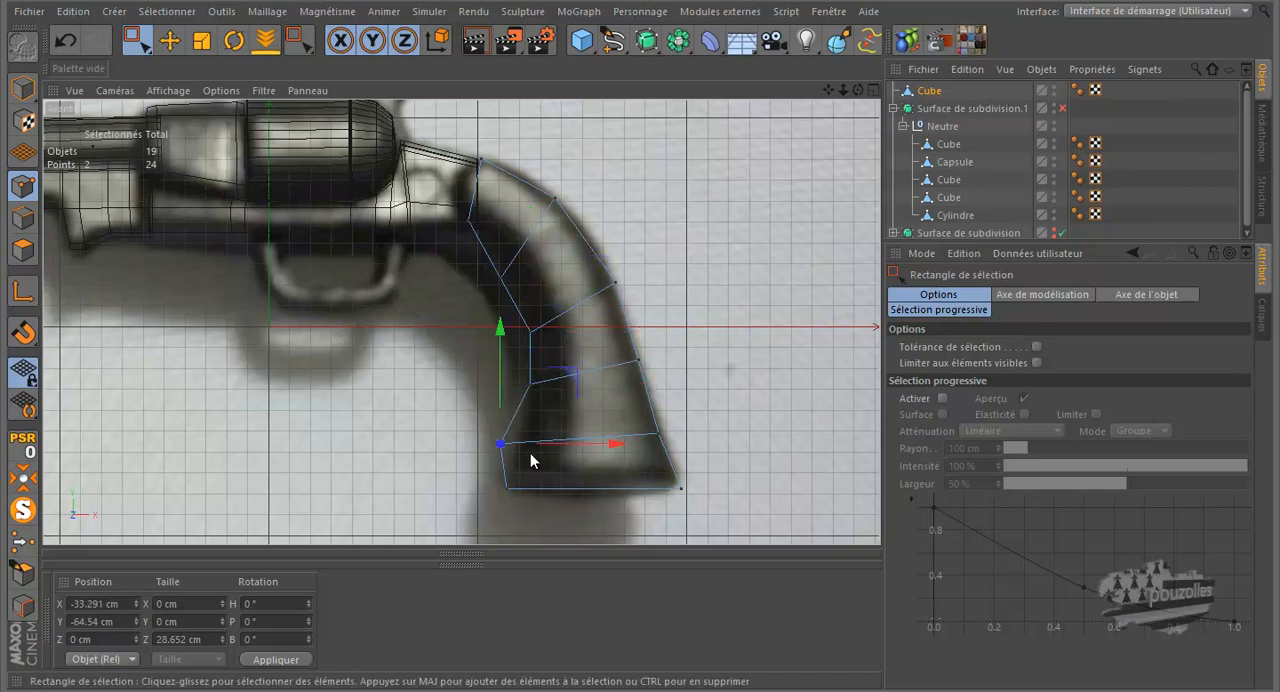
drag(569, 449, 584, 451)
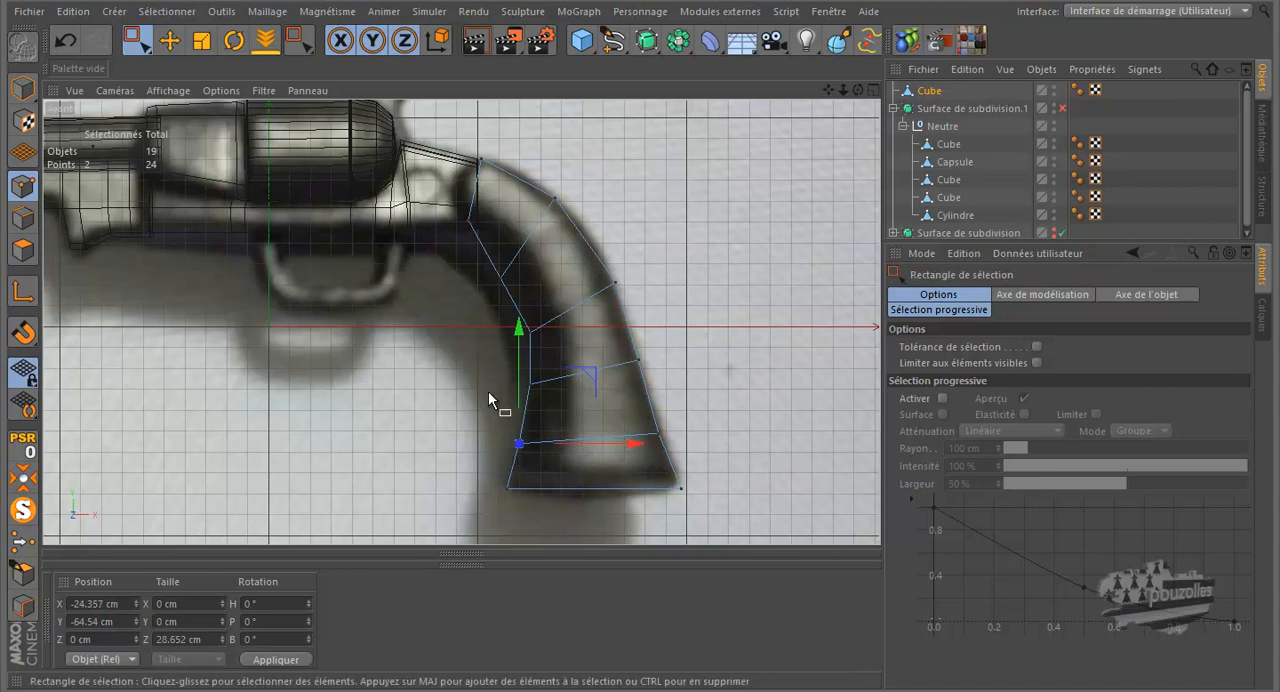
Step: Examine the shaped grip and its junction with the frame in the perspective view
middle_click(428, 351)
middle_click(302, 273)
scroll(304, 272, down, 10)
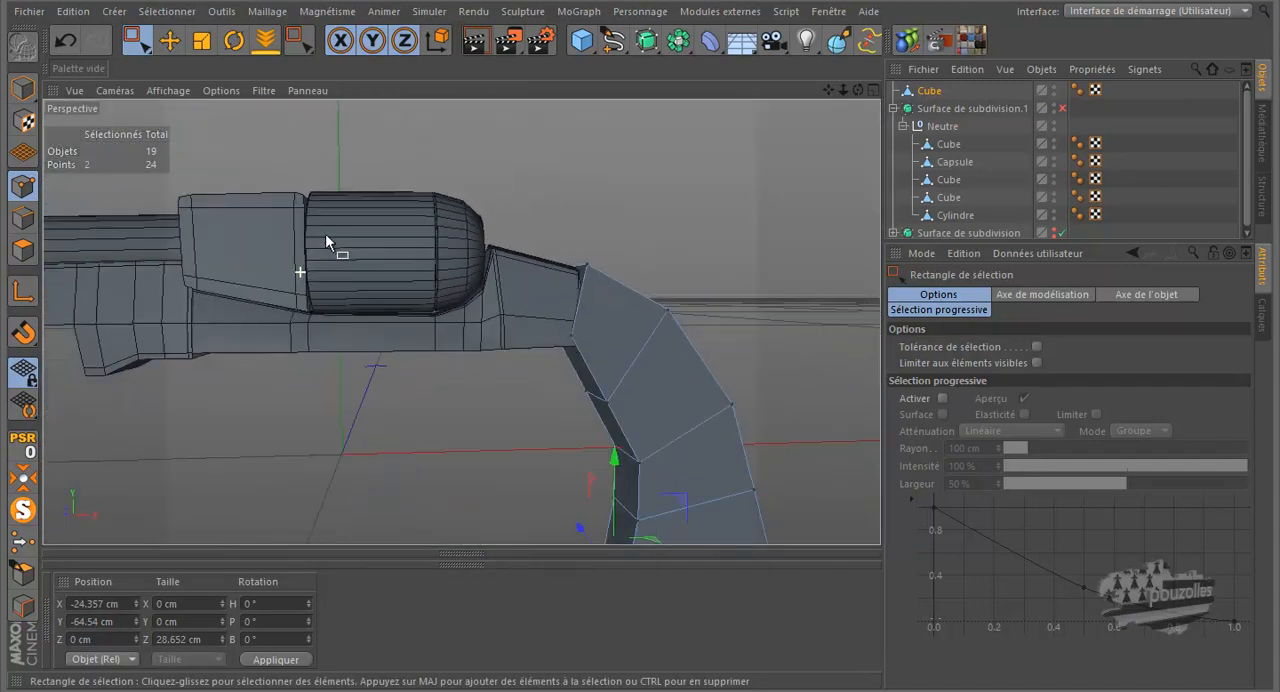
drag(858, 90, 650, 318)
scroll(455, 262, up, 5)
scroll(453, 264, up, 3)
scroll(452, 265, down, 4)
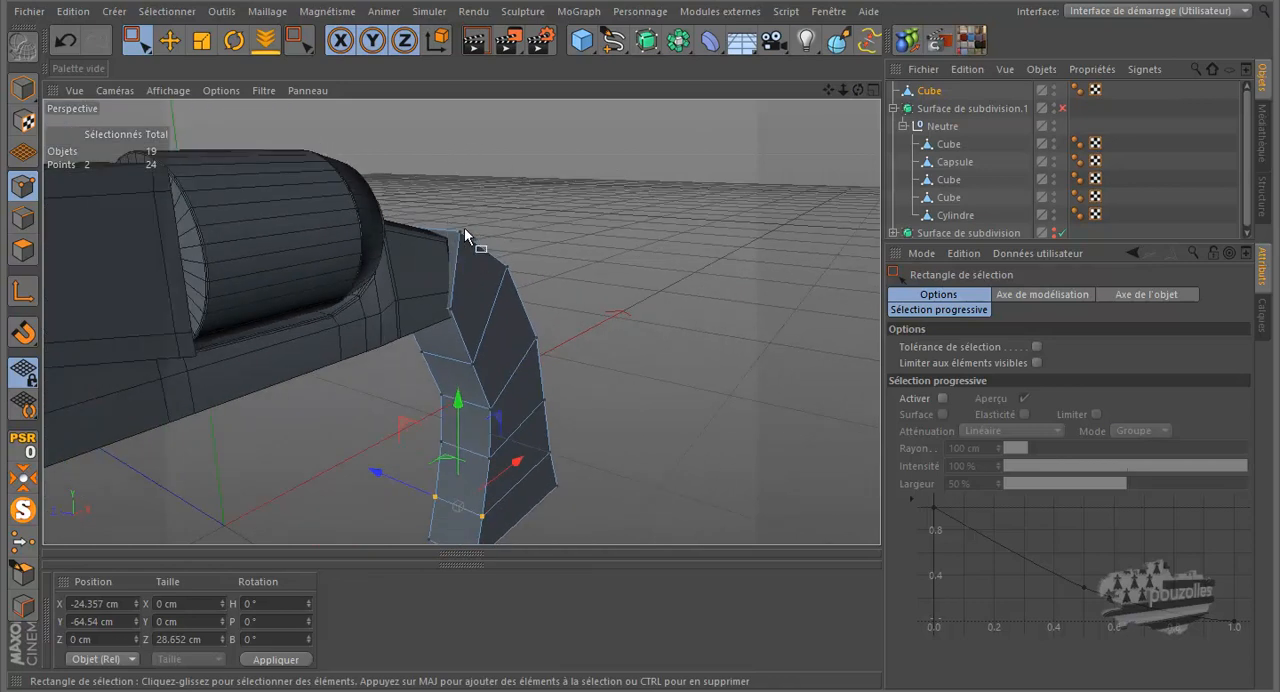
Step: Select all 12 points along the grip's rear edge and scale them inward along Z to narrow the back
middle_click(566, 415)
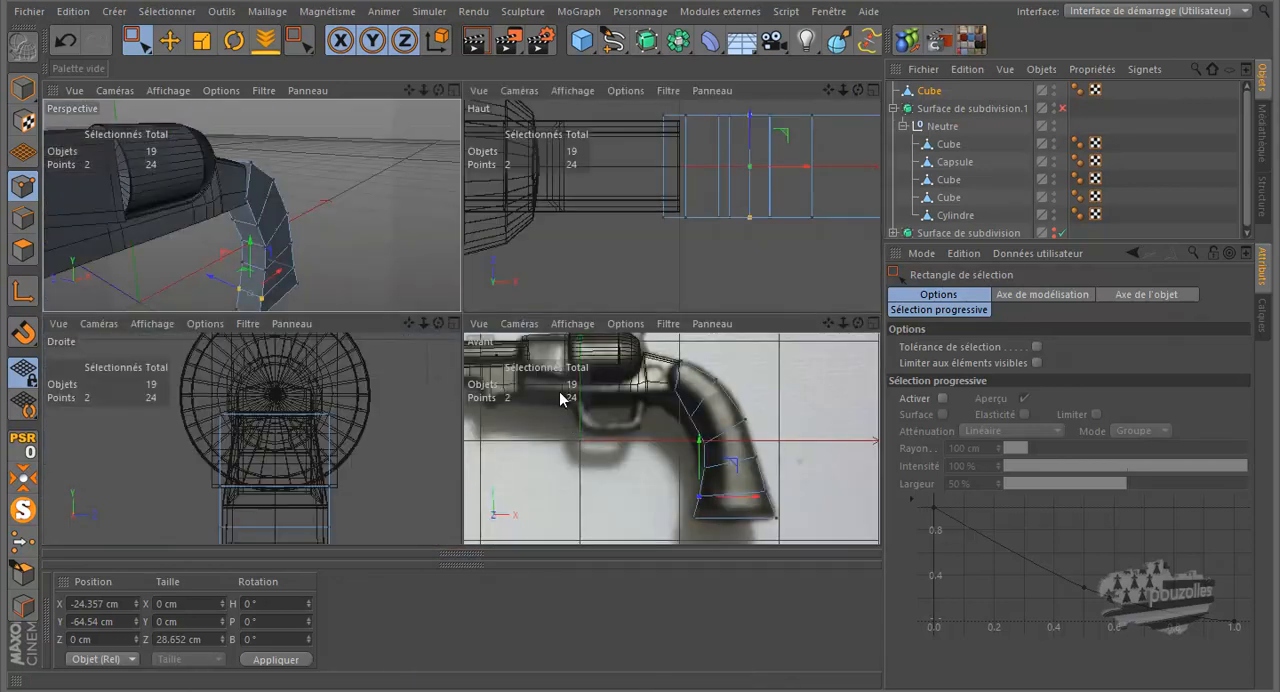
middle_click(559, 390)
drag(470, 145, 531, 207)
shift+drag(640, 265, 605, 306)
shift+drag(741, 329, 629, 511)
middle_click(400, 309)
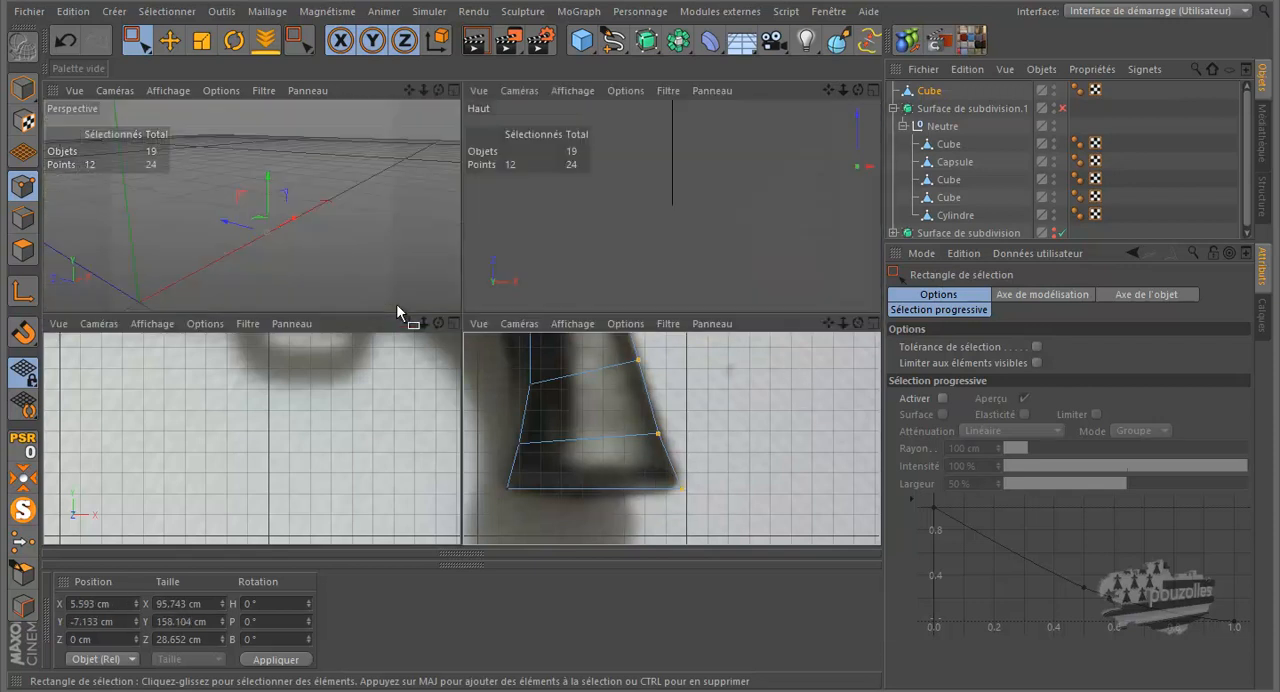
middle_click(257, 236)
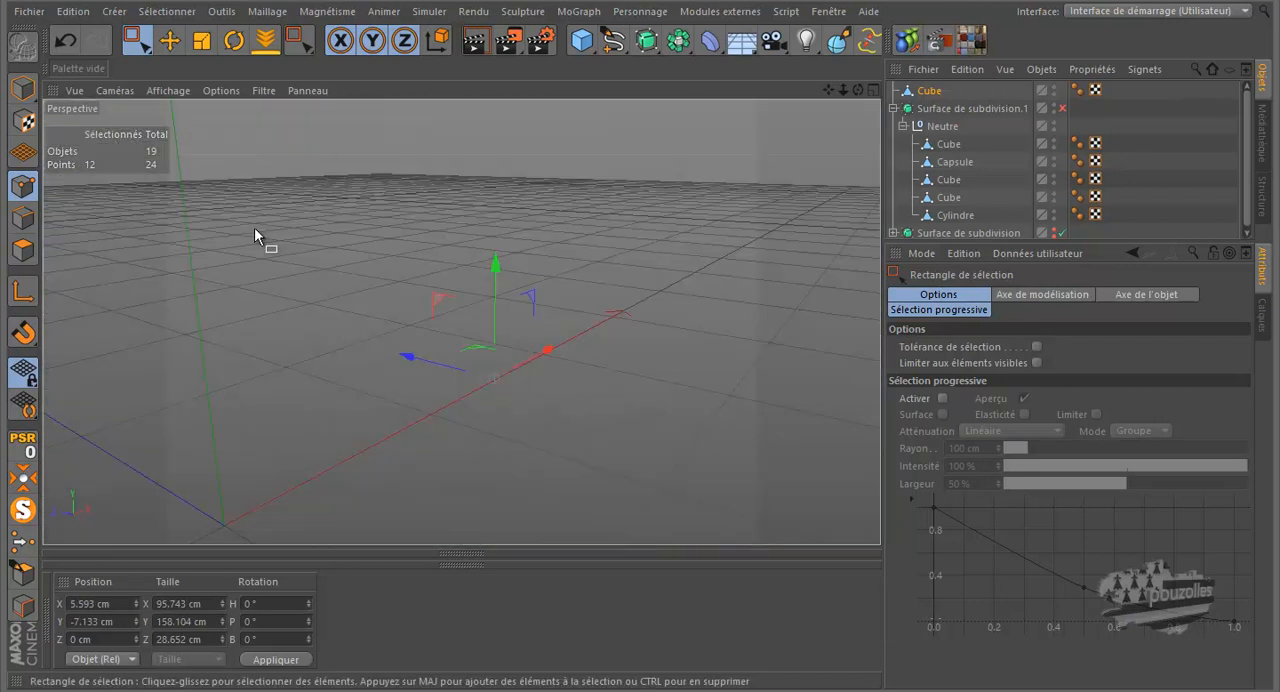
key(t)
scroll(418, 309, up, 3)
drag(445, 393, 467, 407)
scroll(394, 375, down, 3)
click(645, 250)
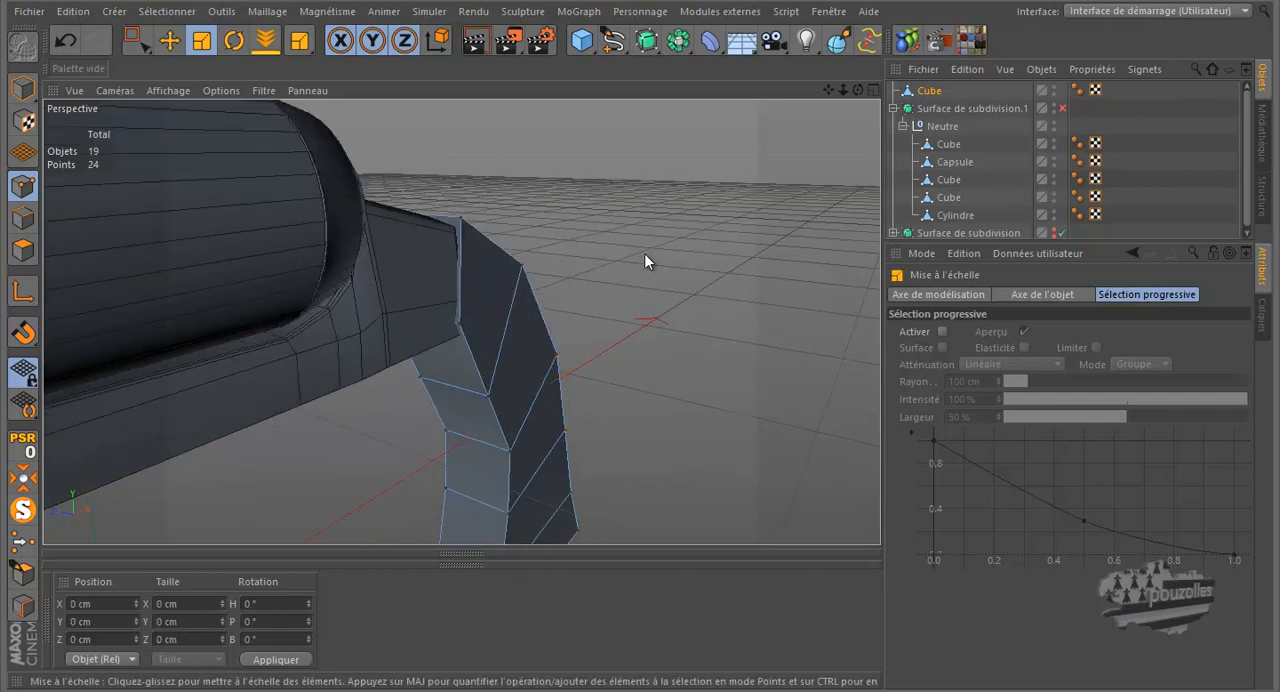
Step: Enable Surface de subdivision.1 and place the grip's cube inside its Neutre object to smooth the grip
scroll(644, 248, down, 1)
scroll(645, 253, down, 1)
drag(857, 88, 635, 321)
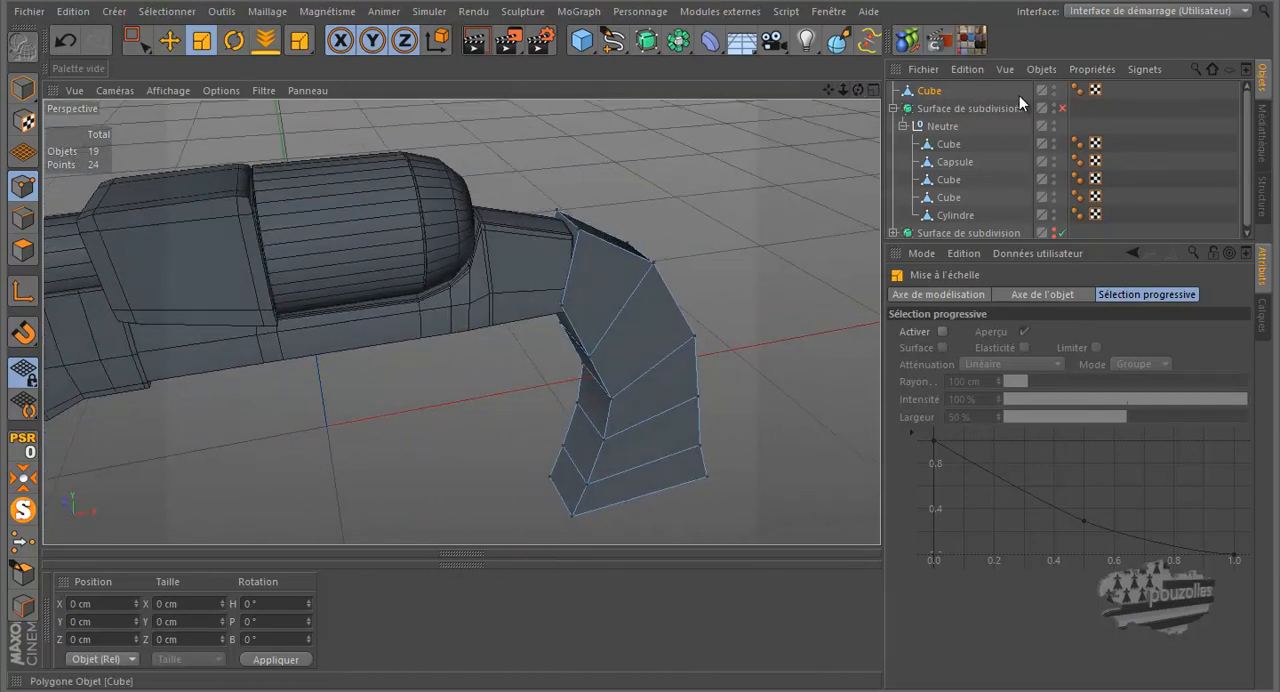
click(1061, 107)
drag(931, 94, 950, 134)
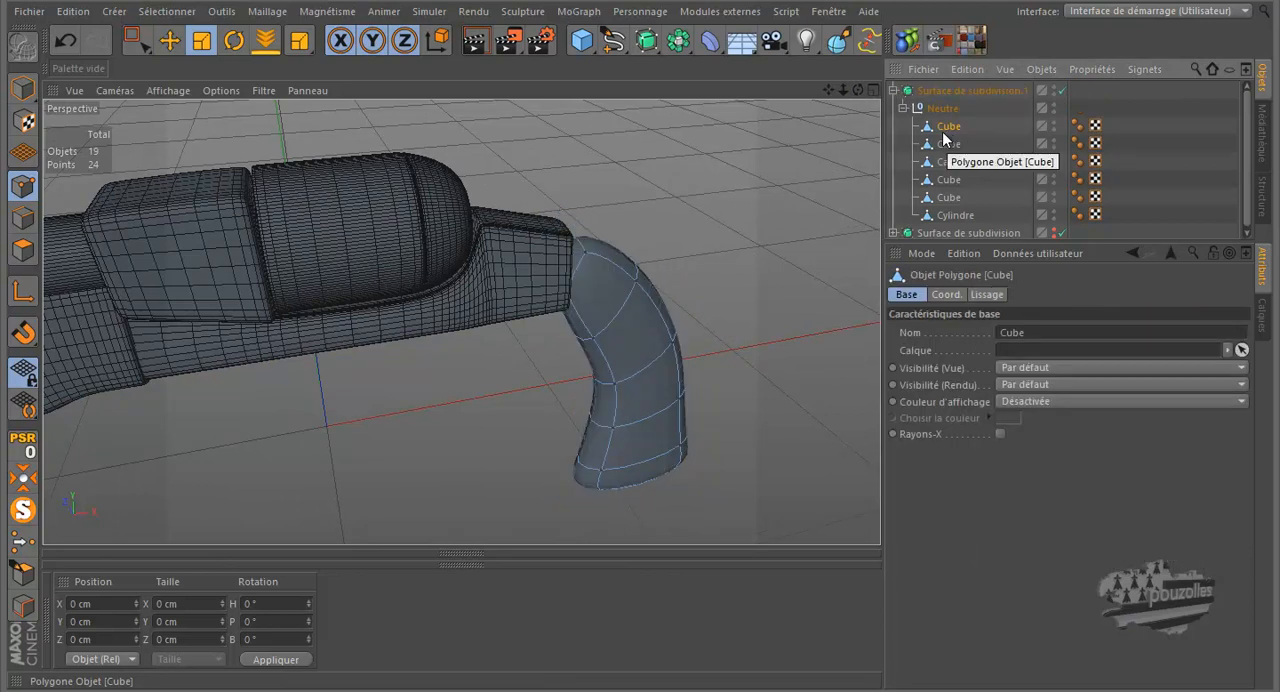
scroll(680, 409, up, 3)
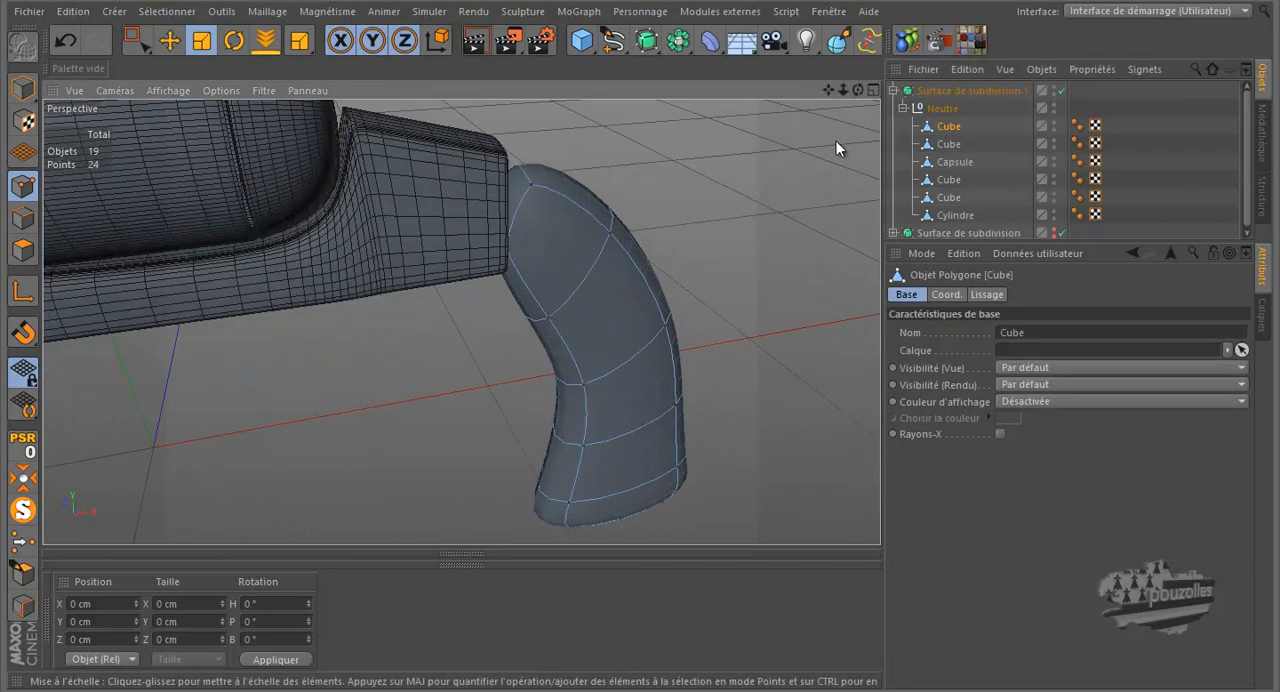
drag(855, 94, 401, 225)
drag(845, 90, 763, 143)
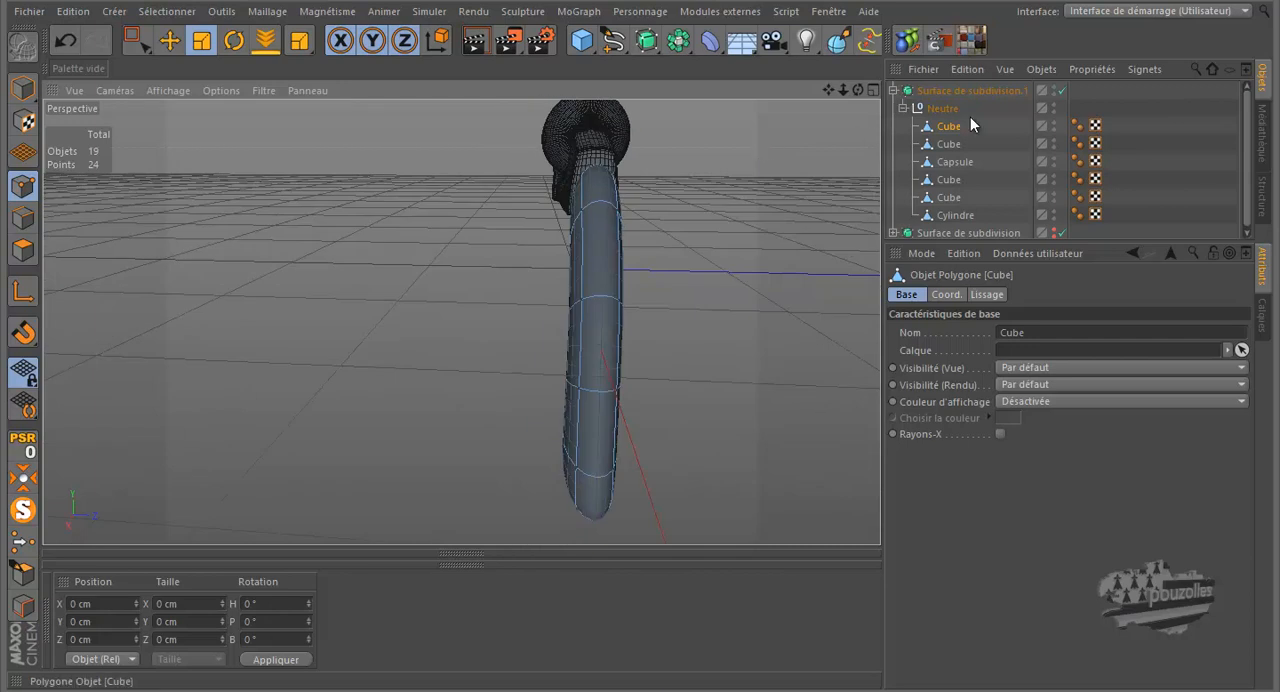
Step: Disable Surface de subdivision.1 and cut a lengthwise loop around the middle of the grip at a 50% offset
click(1062, 90)
alt+drag(747, 420, 709, 322)
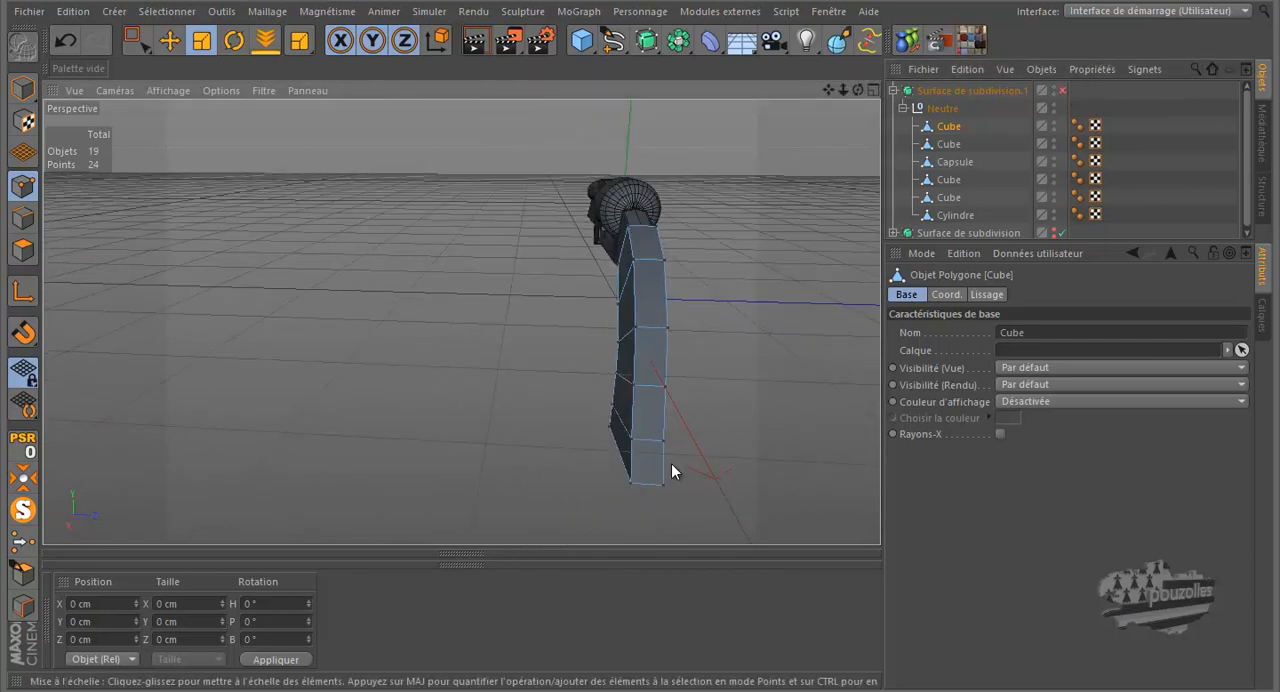
key(k)
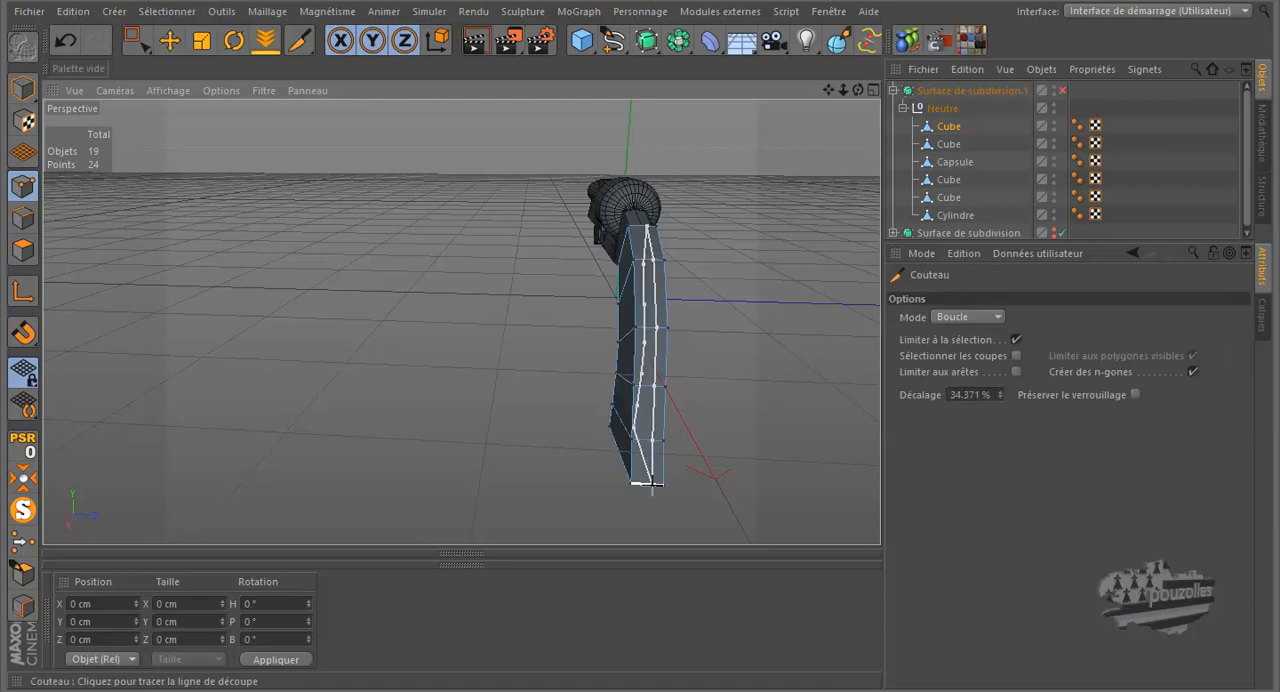
click(965, 395)
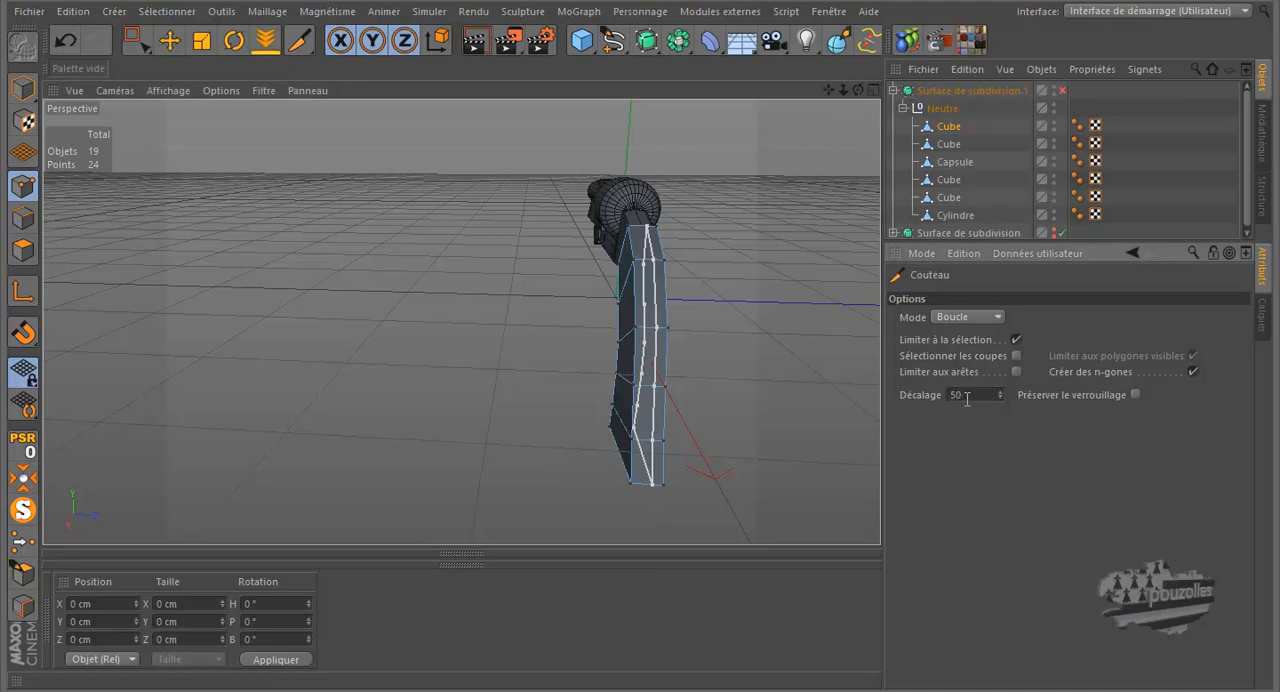
key(Return)
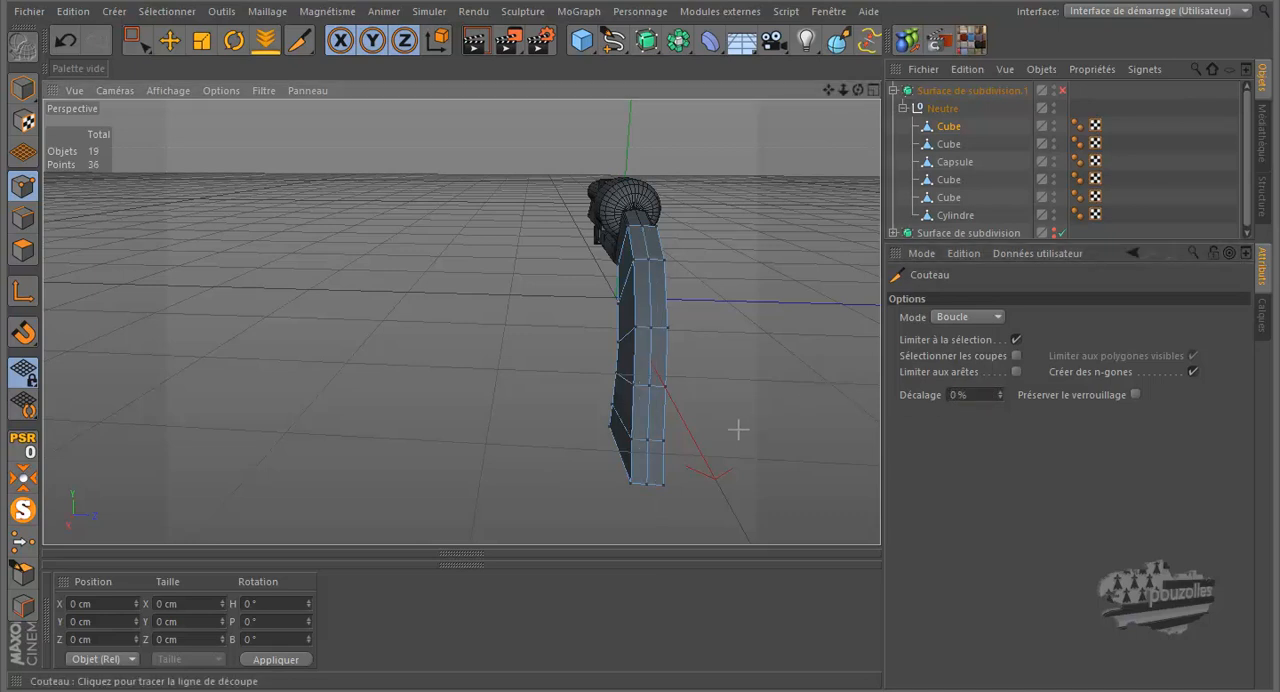
Step: Move the upper three points of the centre loop on the grip's back slightly outward to round it
drag(857, 90, 640, 320)
scroll(637, 212, up, 6)
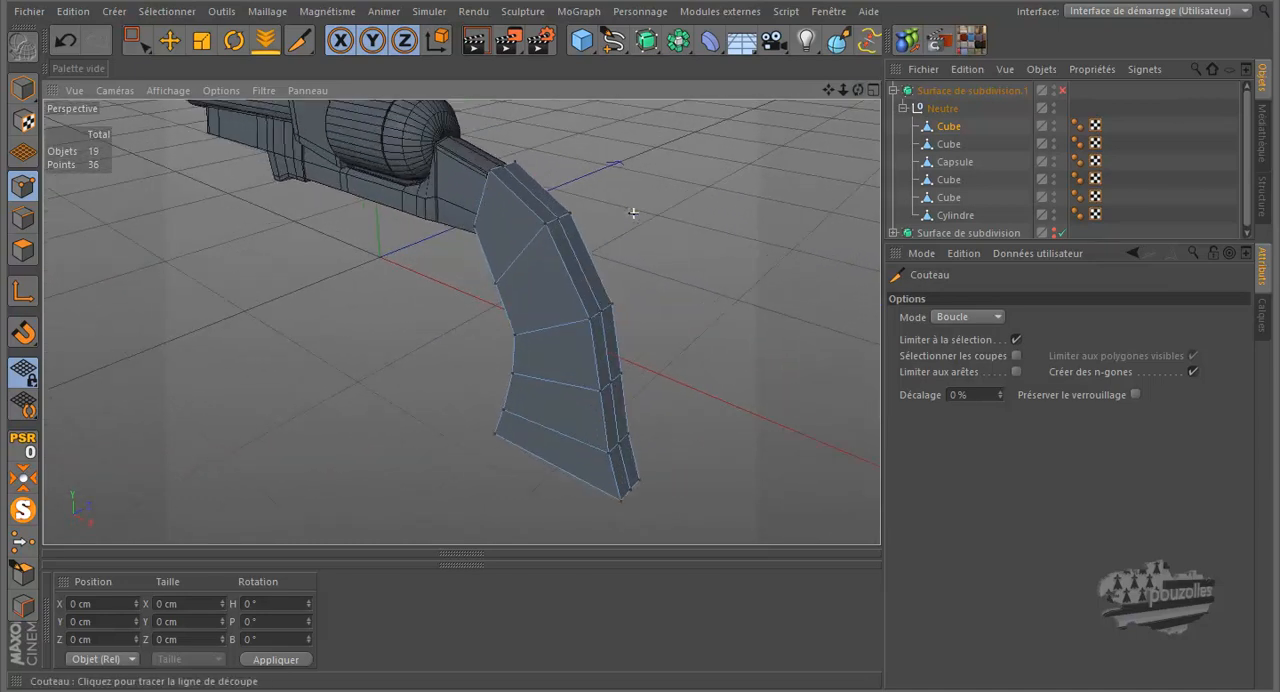
click(168, 42)
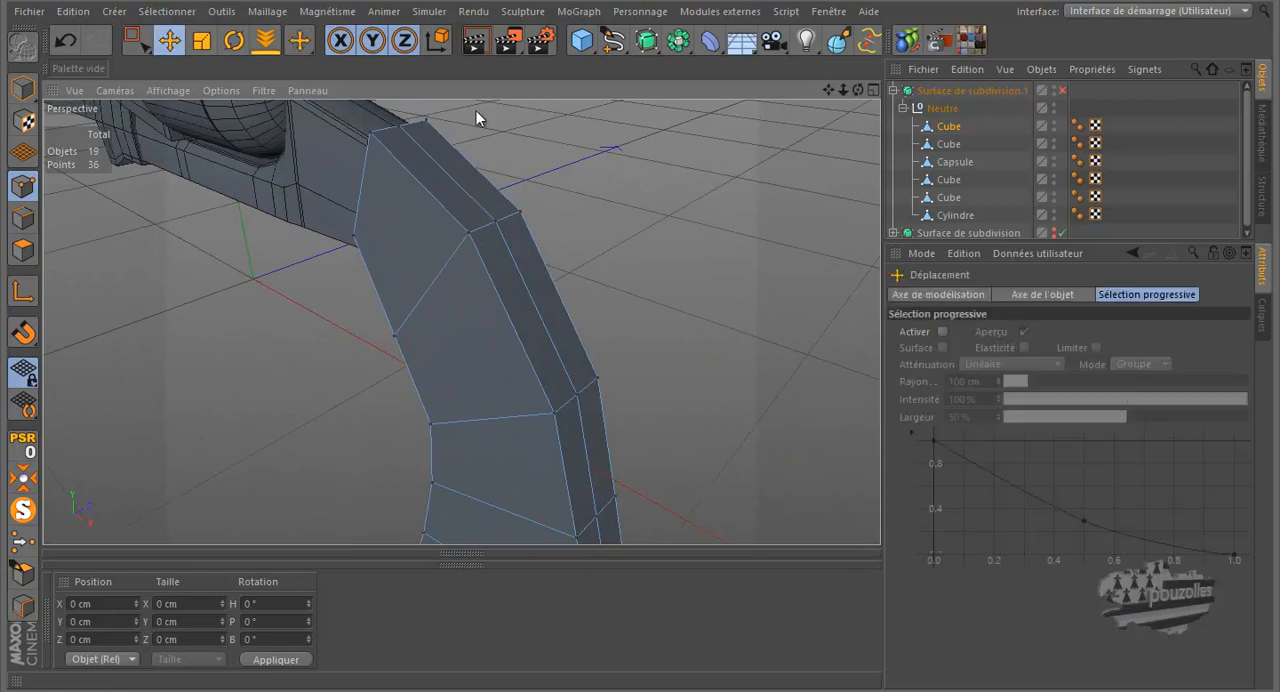
click(403, 129)
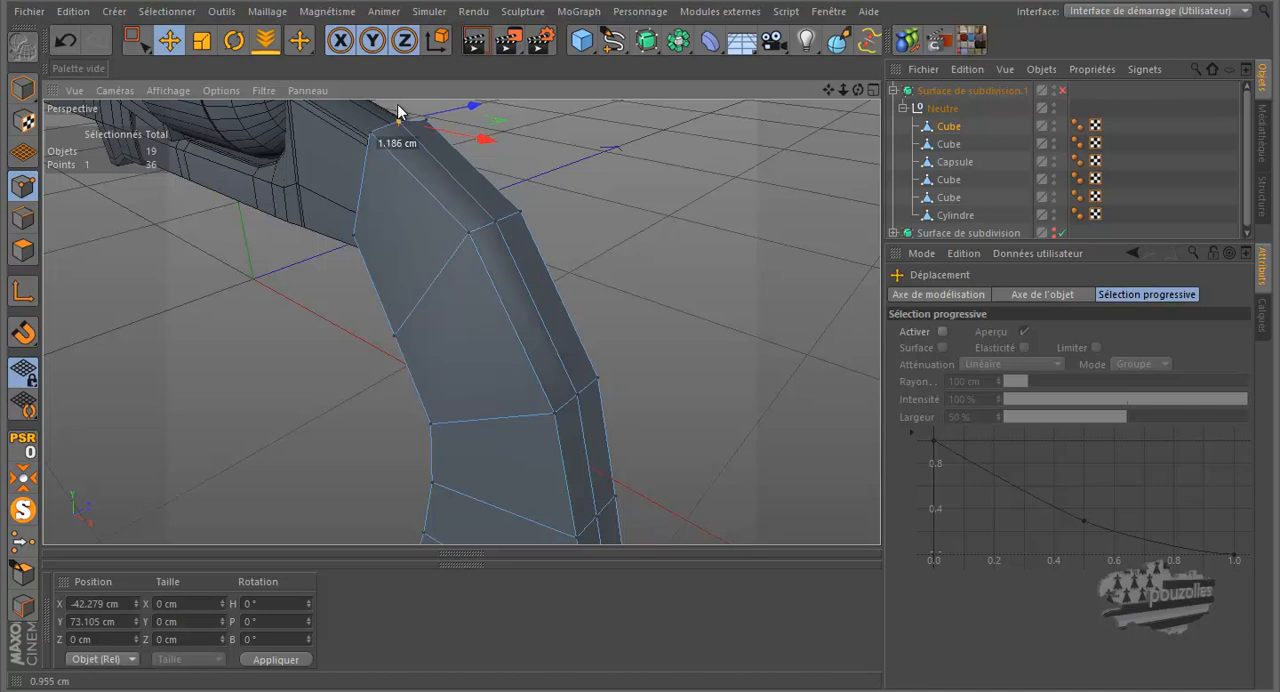
drag(399, 106, 493, 213)
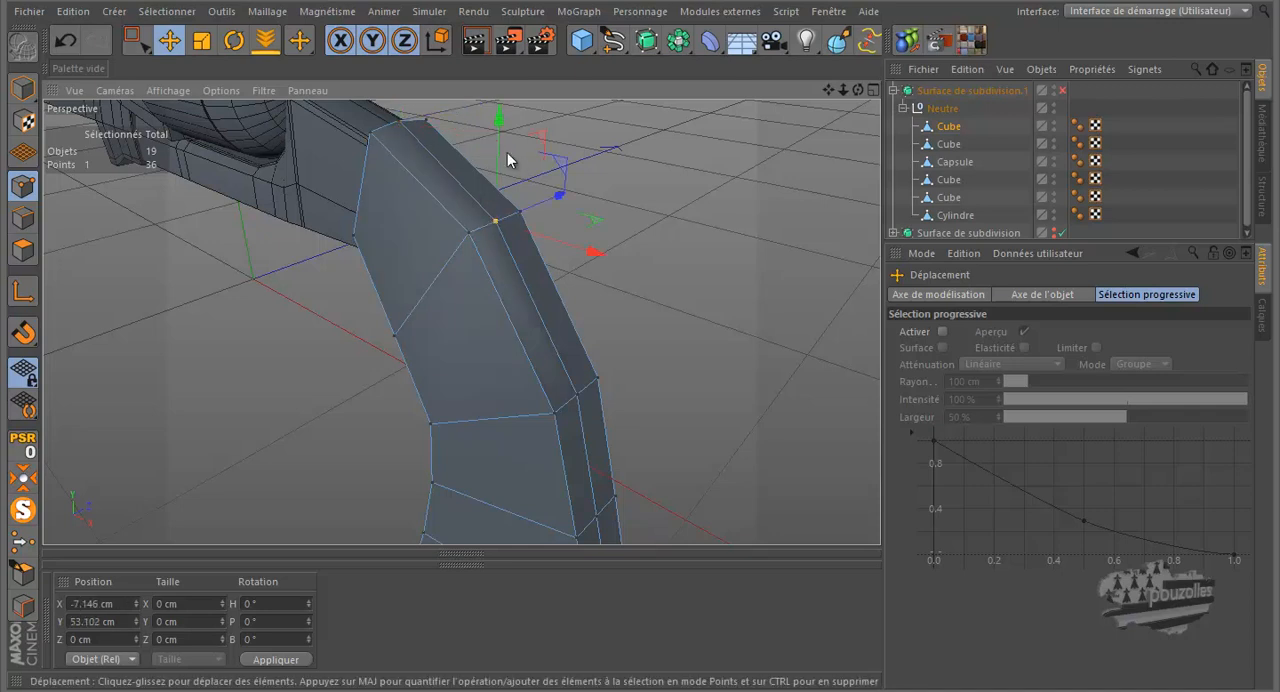
drag(500, 150, 499, 147)
click(579, 393)
drag(633, 413, 644, 430)
Step: Move the lower points of the centre loop on the grip's back slightly outward, down to the heel
mouse_move(859, 91)
mouse_down()
mouse_move(646, 320)
mouse_move(740, 171)
mouse_move(744, 236)
mouse_up()
drag(857, 88, 690, 381)
click(672, 404)
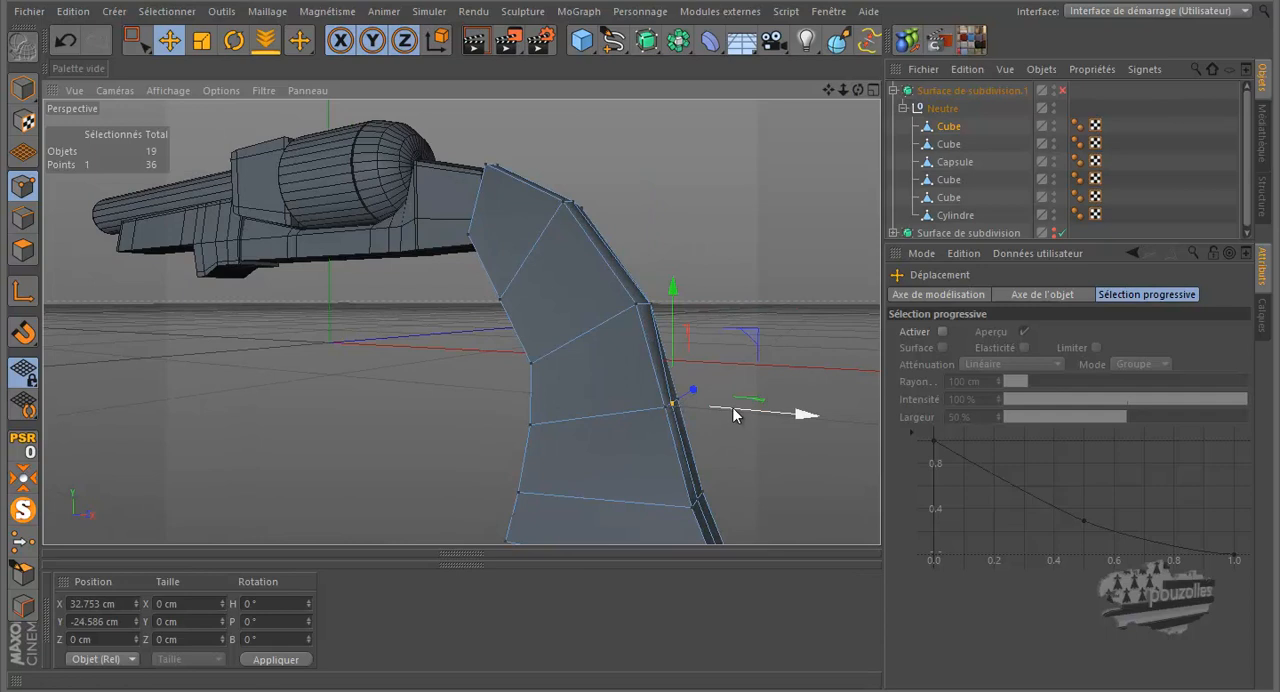
click(703, 499)
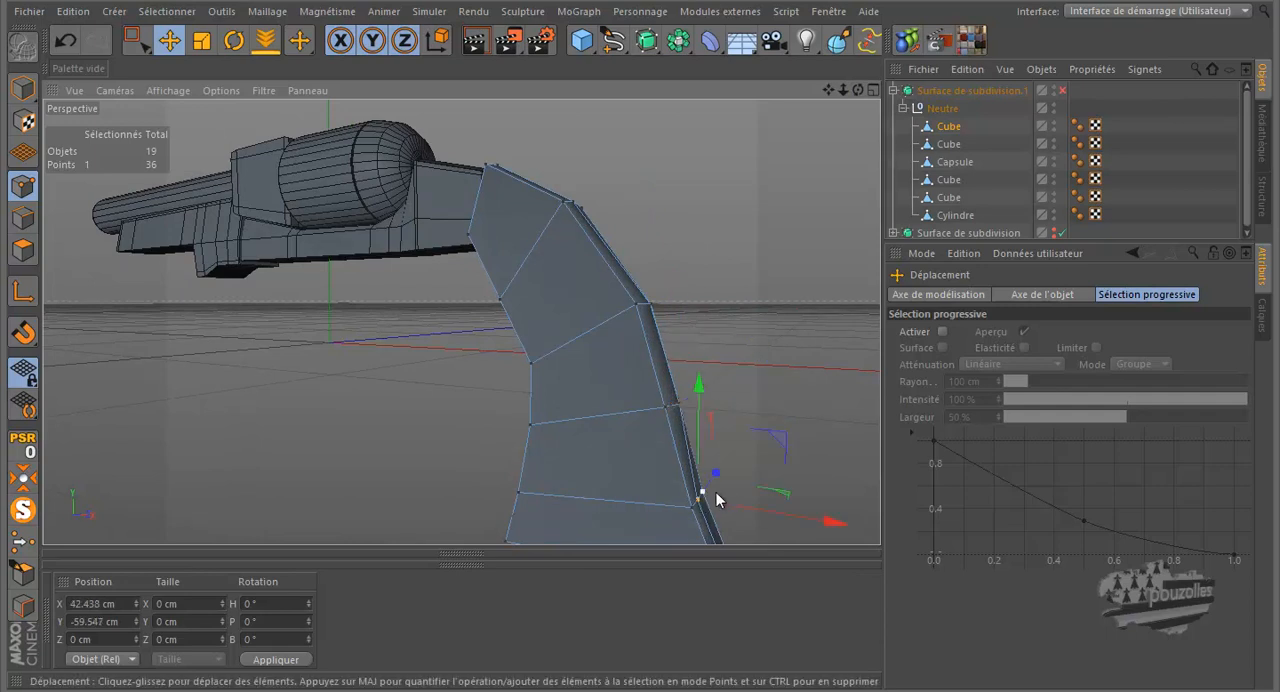
drag(739, 500, 751, 512)
scroll(614, 219, down, 4)
click(692, 453)
scroll(702, 475, up, 4)
drag(723, 433, 730, 446)
mouse_move(857, 90)
mouse_down()
mouse_move(634, 329)
mouse_move(658, 327)
mouse_move(643, 322)
mouse_move(840, 100)
mouse_up()
scroll(475, 445, down, 3)
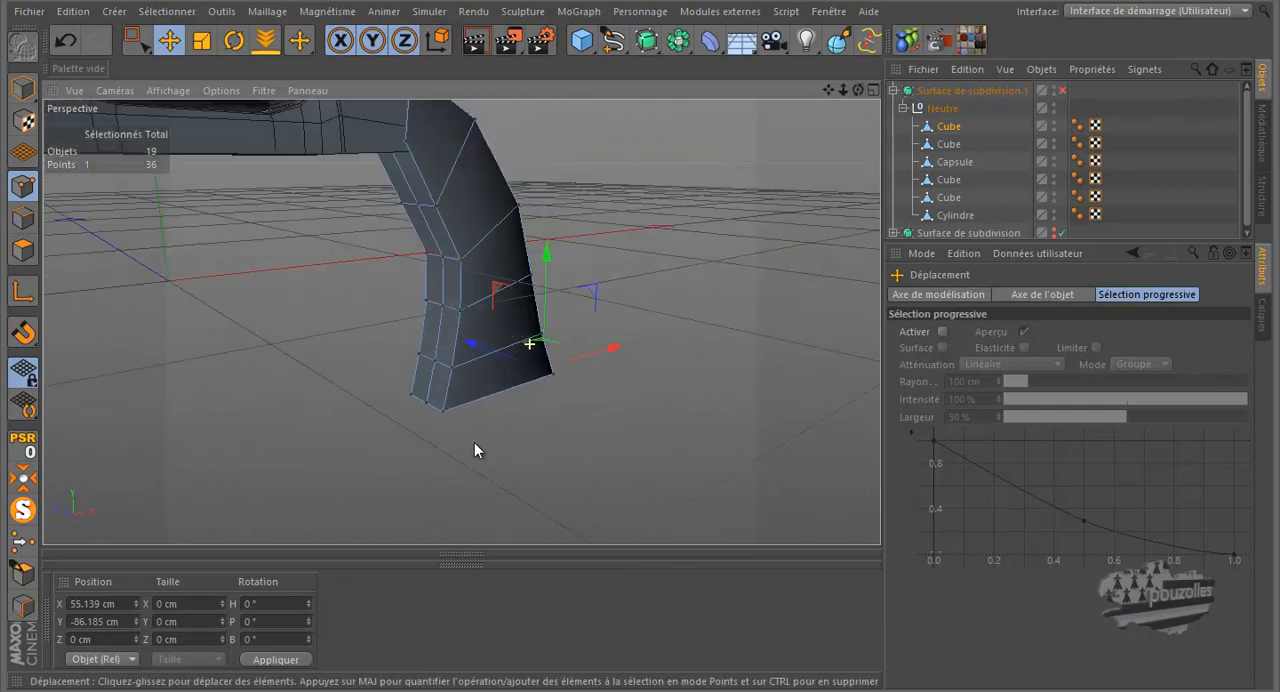
scroll(401, 190, up, 3)
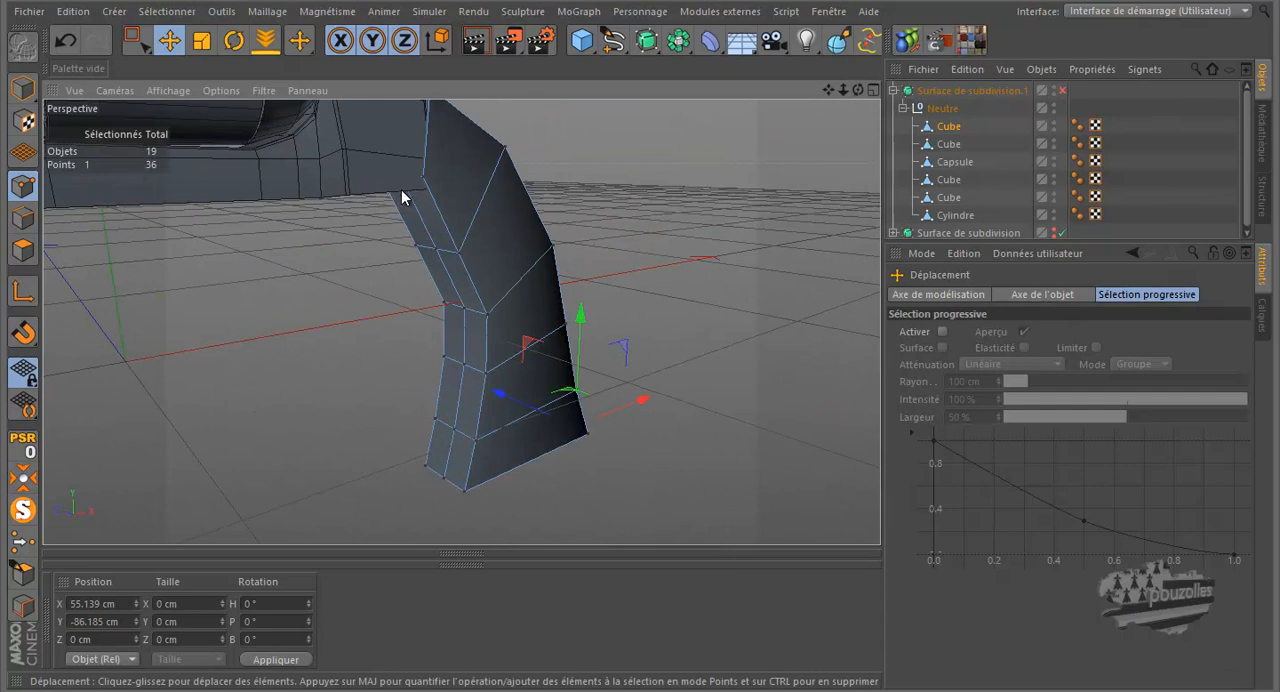
Step: Move the topmost point of the centre loop on the grip's front slightly outward along X
drag(858, 93, 479, 176)
click(410, 178)
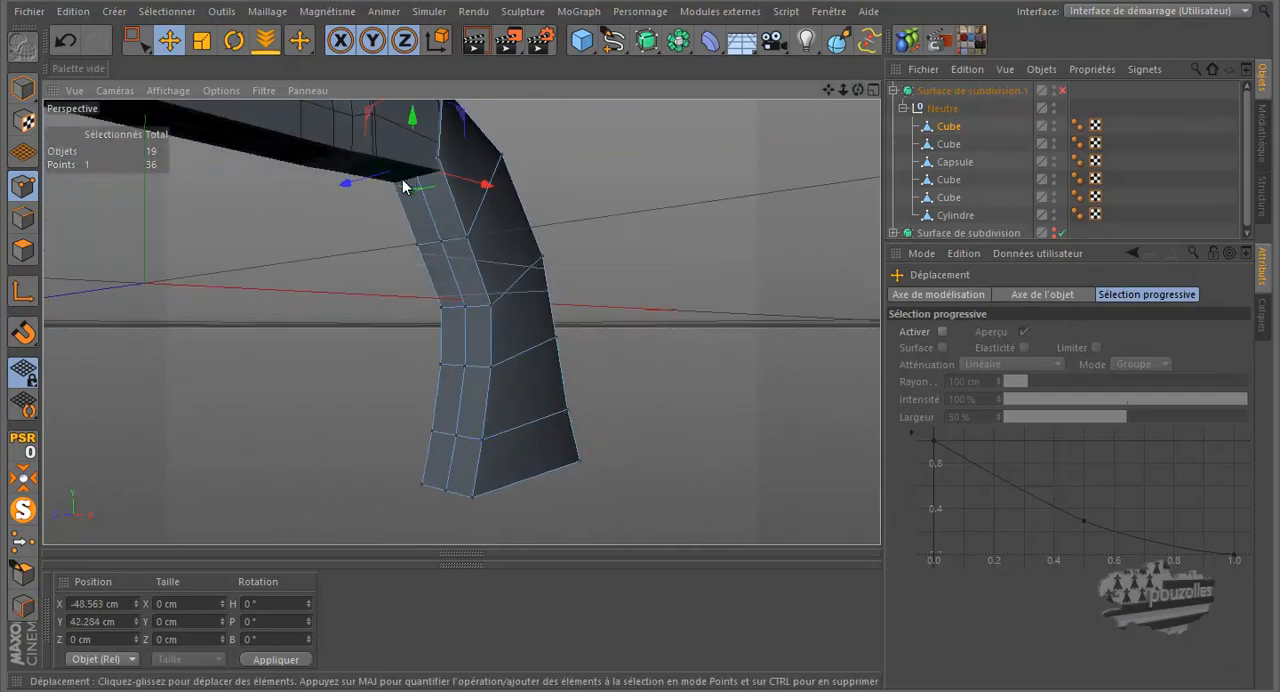
drag(856, 90, 636, 319)
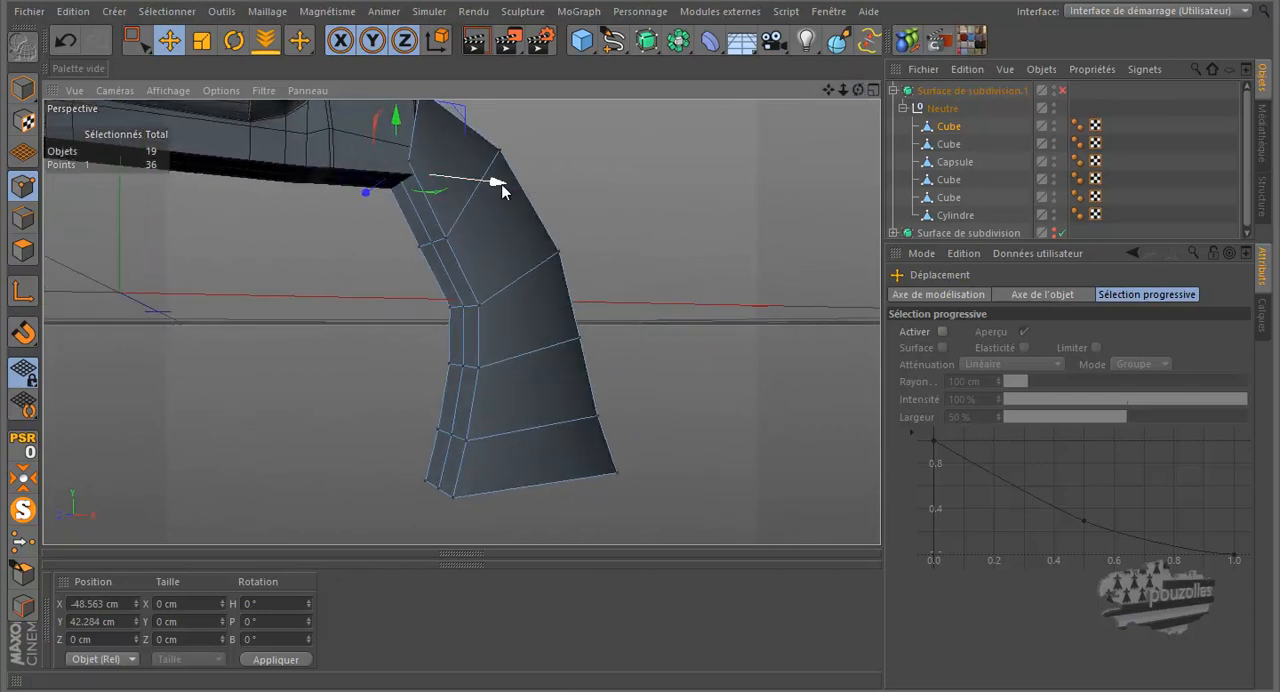
drag(496, 182, 487, 190)
Step: Move the five remaining points of the centre loop on the grip's front slightly outward along X, down to the base
click(431, 242)
shift+click(462, 305)
shift+click(462, 366)
shift+click(451, 435)
shift+click(437, 489)
drag(540, 367, 532, 370)
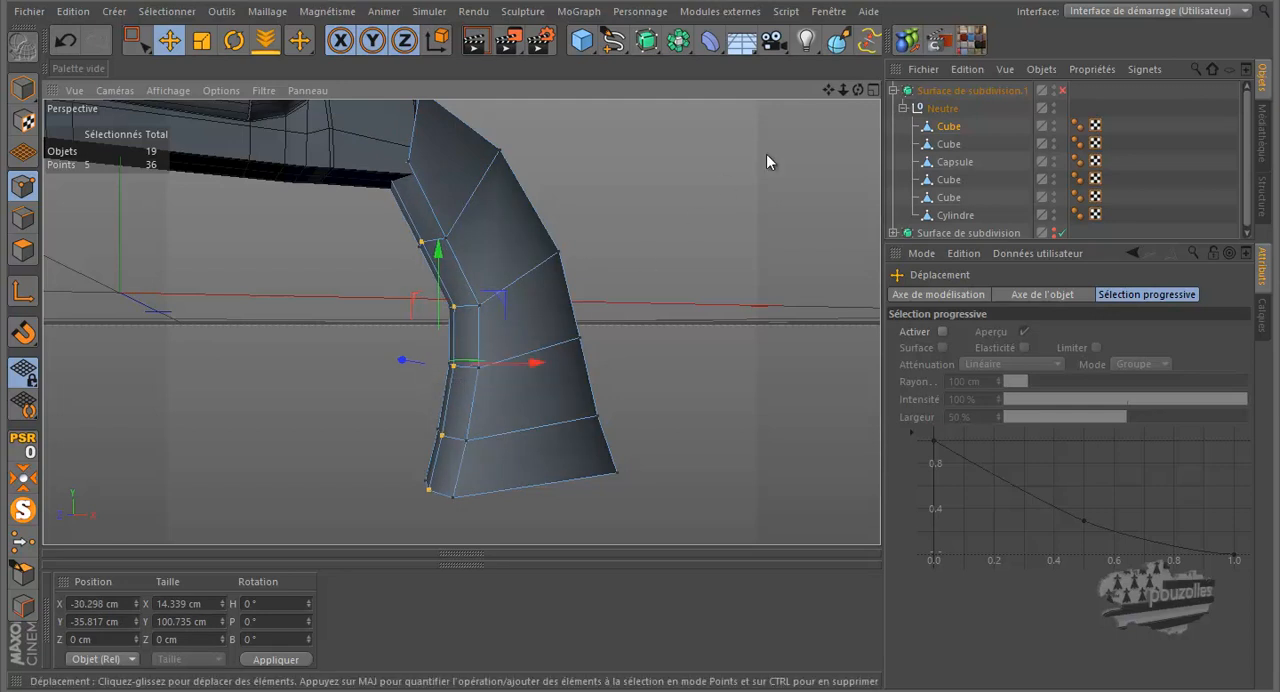
Step: Enable Surface de subdivision.1 to examine the smoothed grip from several angles, and disable it again
click(1061, 89)
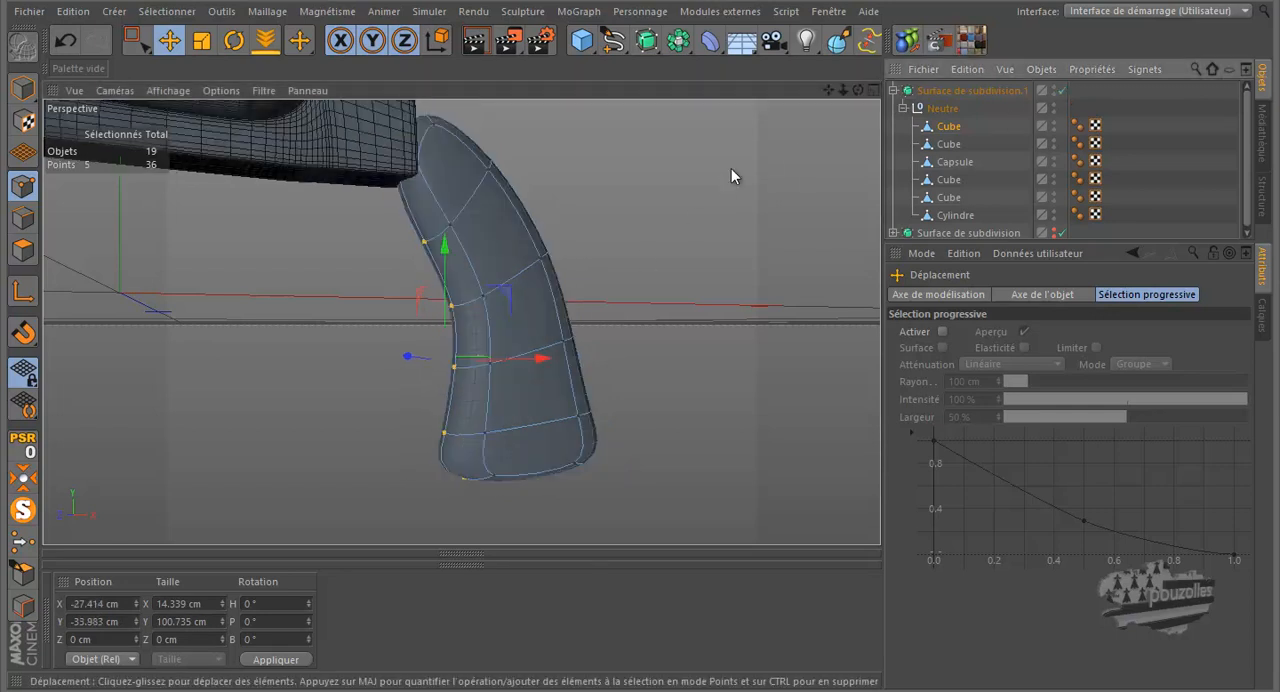
drag(857, 90, 644, 318)
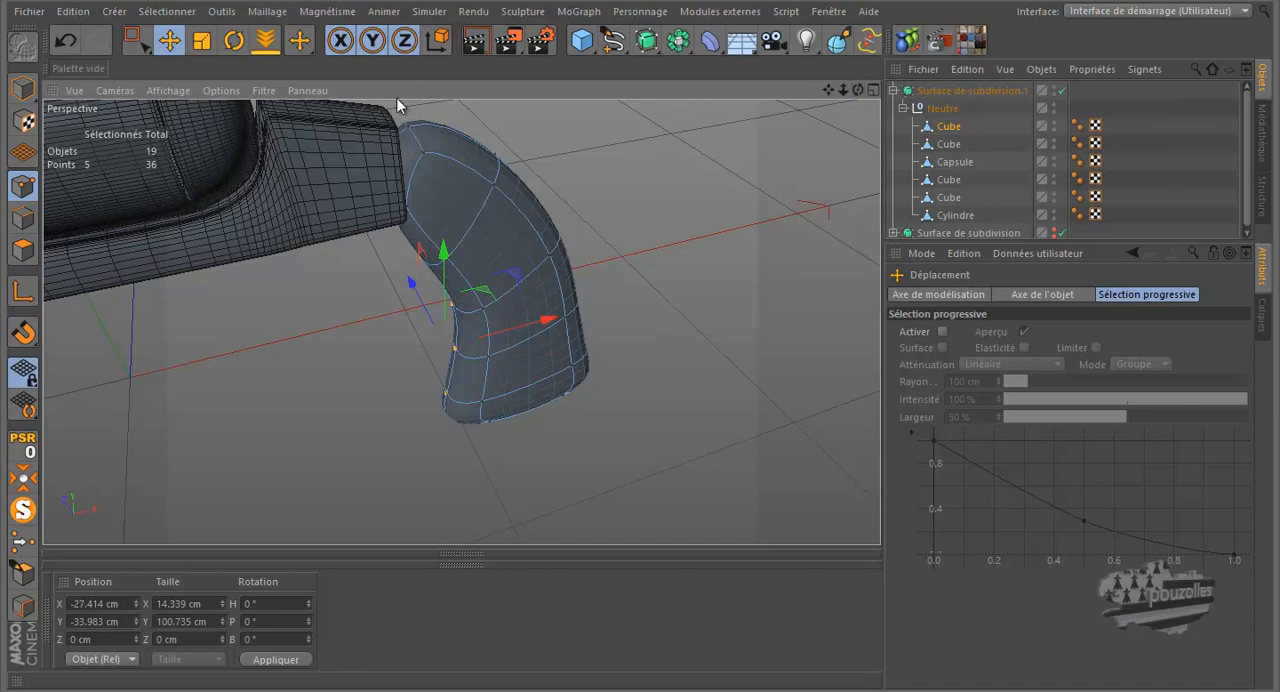
click(1062, 90)
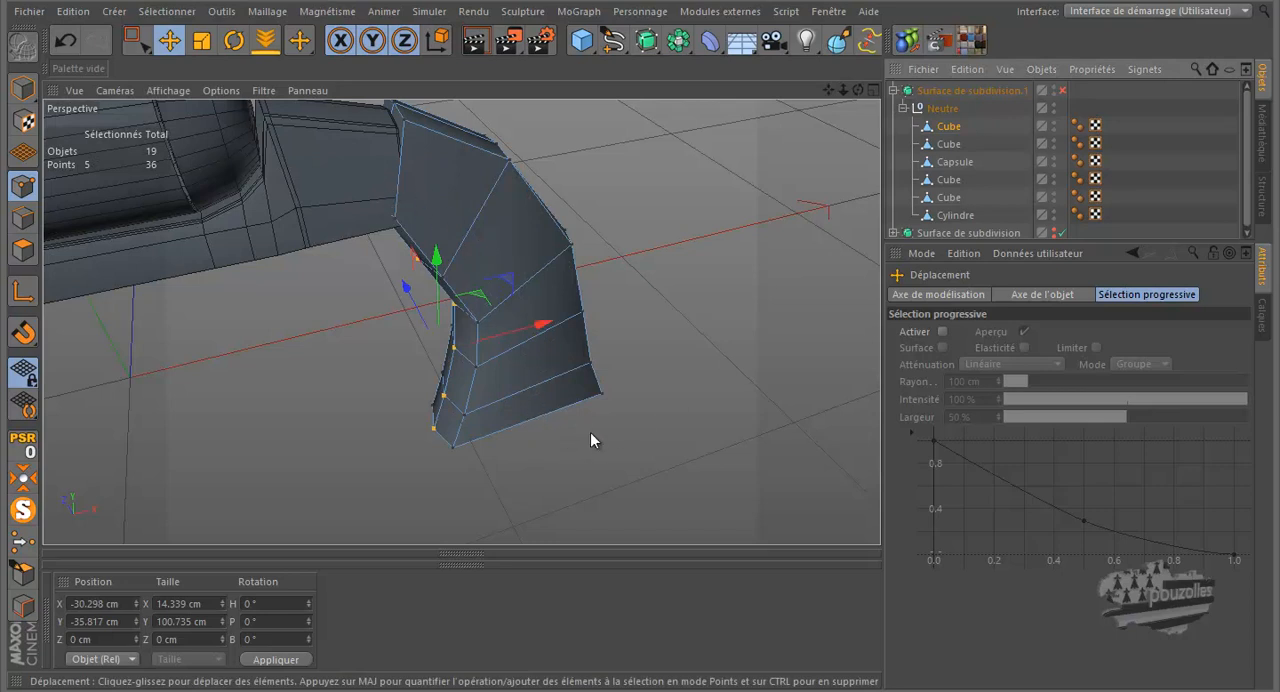
Step: Cut a lengthwise loop through the middle of the grip's side faces with the Couteau tool in Boucle mode
key(k)
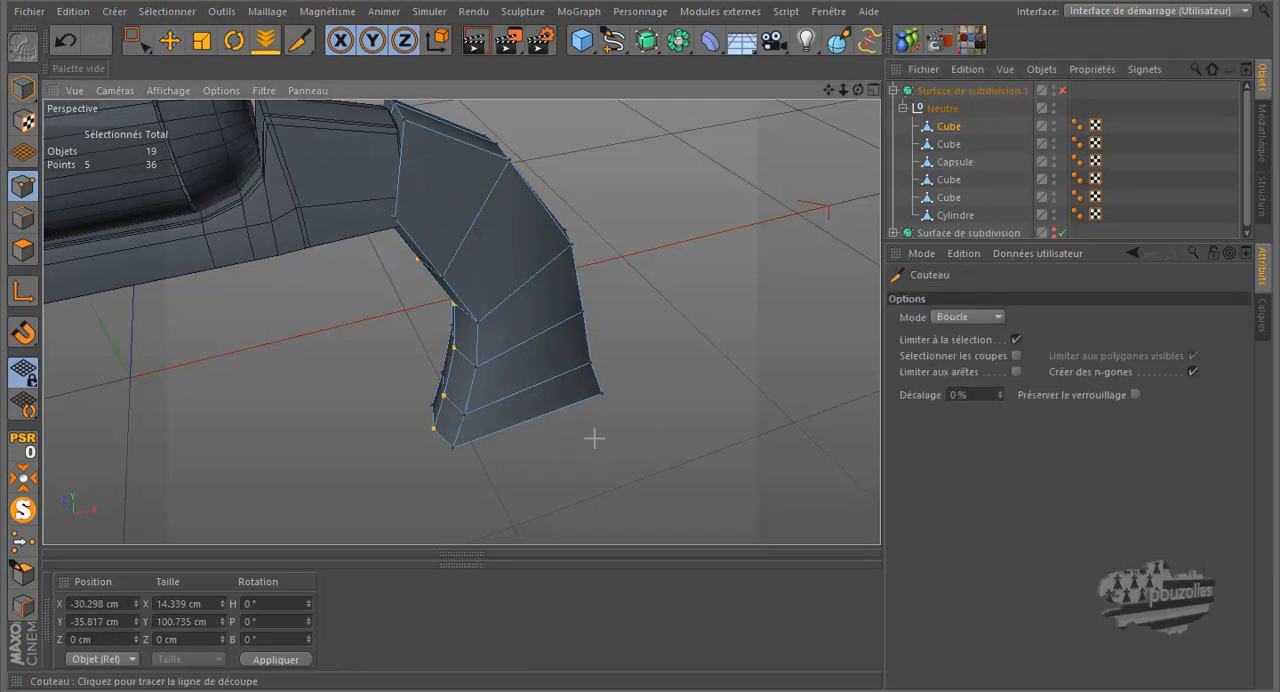
click(533, 416)
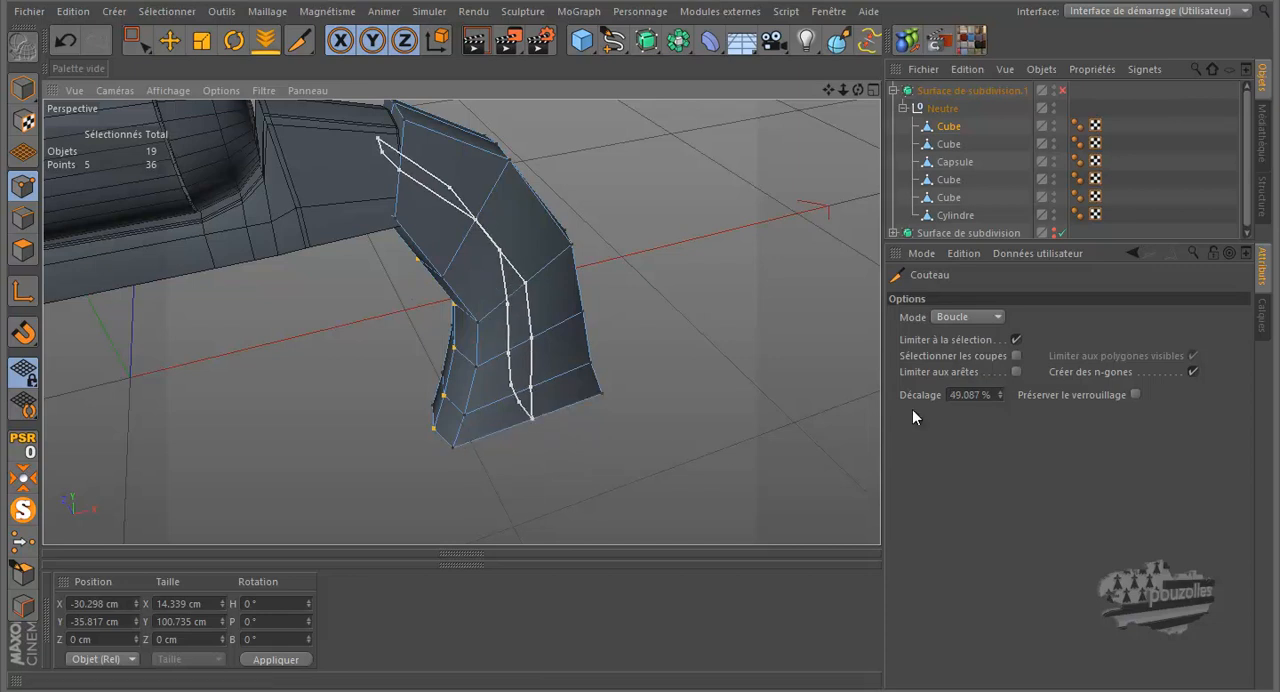
click(962, 394)
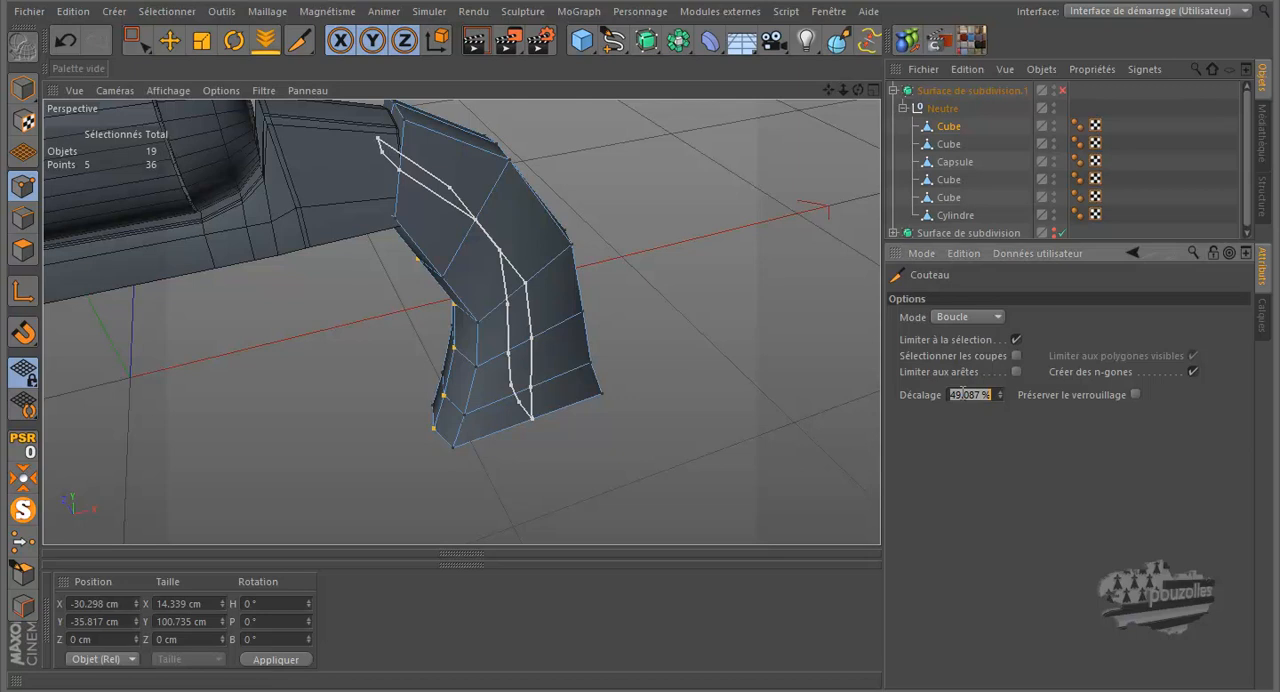
key(Return)
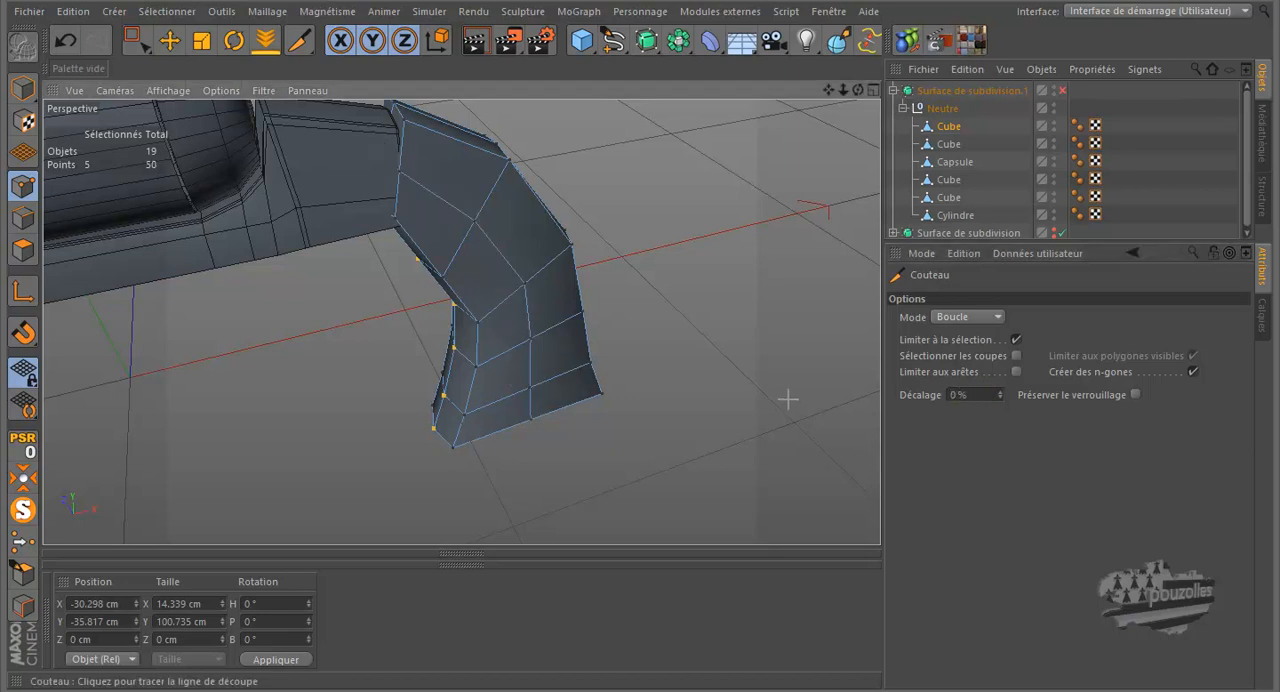
Step: Select all points of the new side loop in the front view and scale them to about 110.5% along Z
click(169, 40)
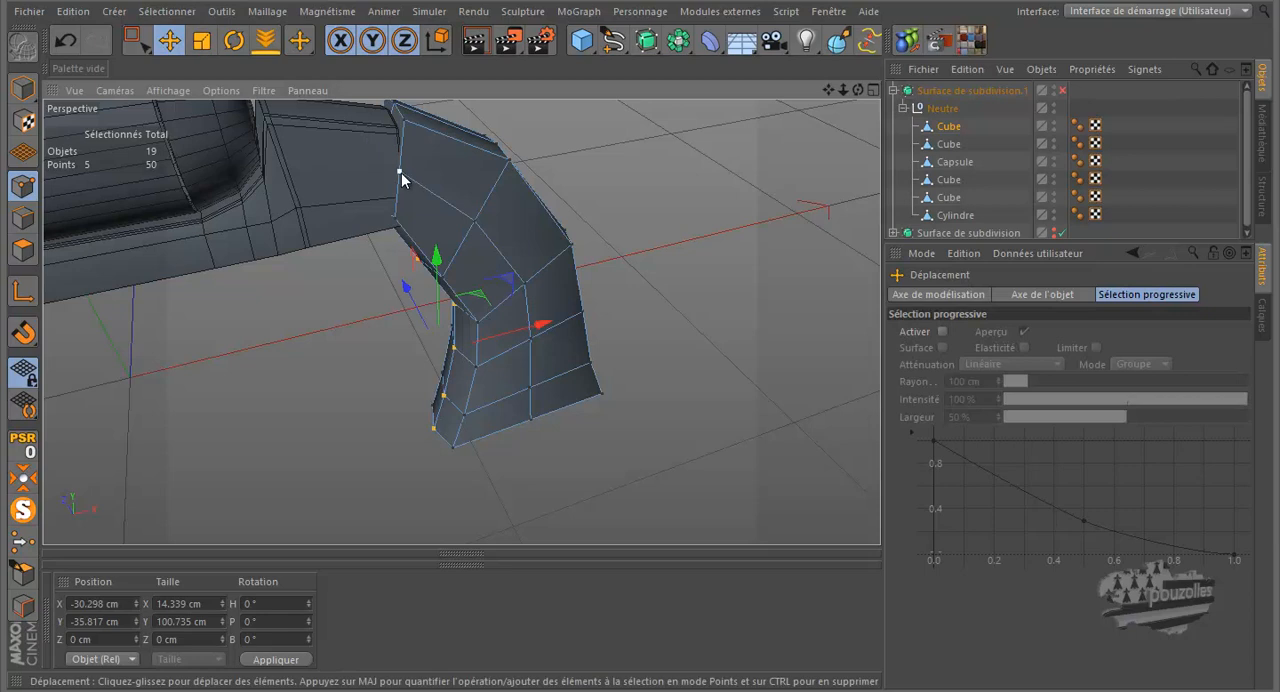
middle_click(299, 359)
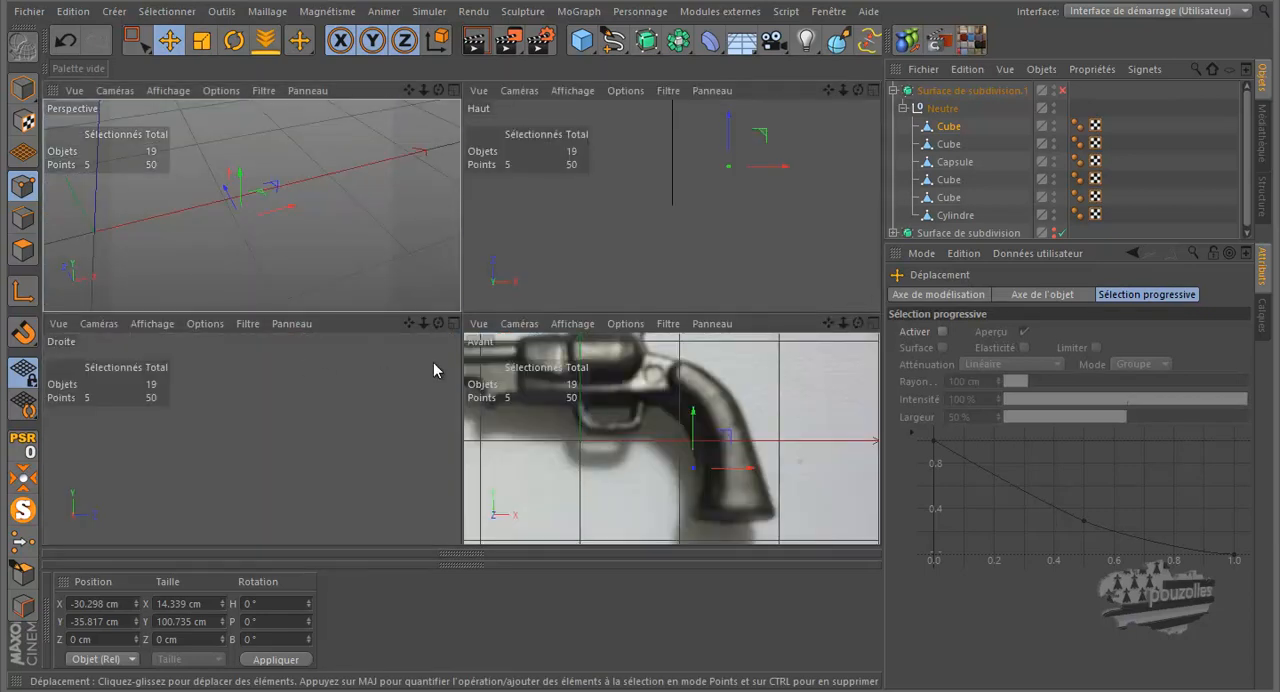
middle_click(528, 393)
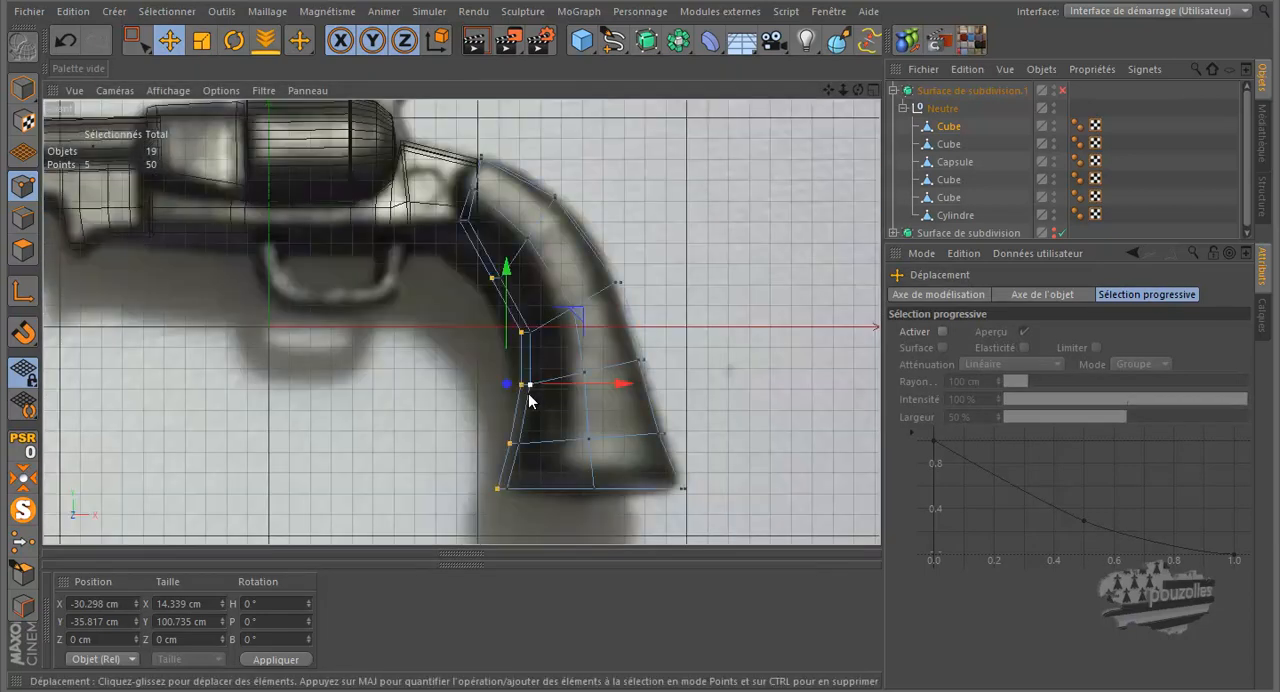
click(150, 43)
drag(442, 177, 506, 259)
shift+drag(592, 342, 566, 564)
middle_click(344, 350)
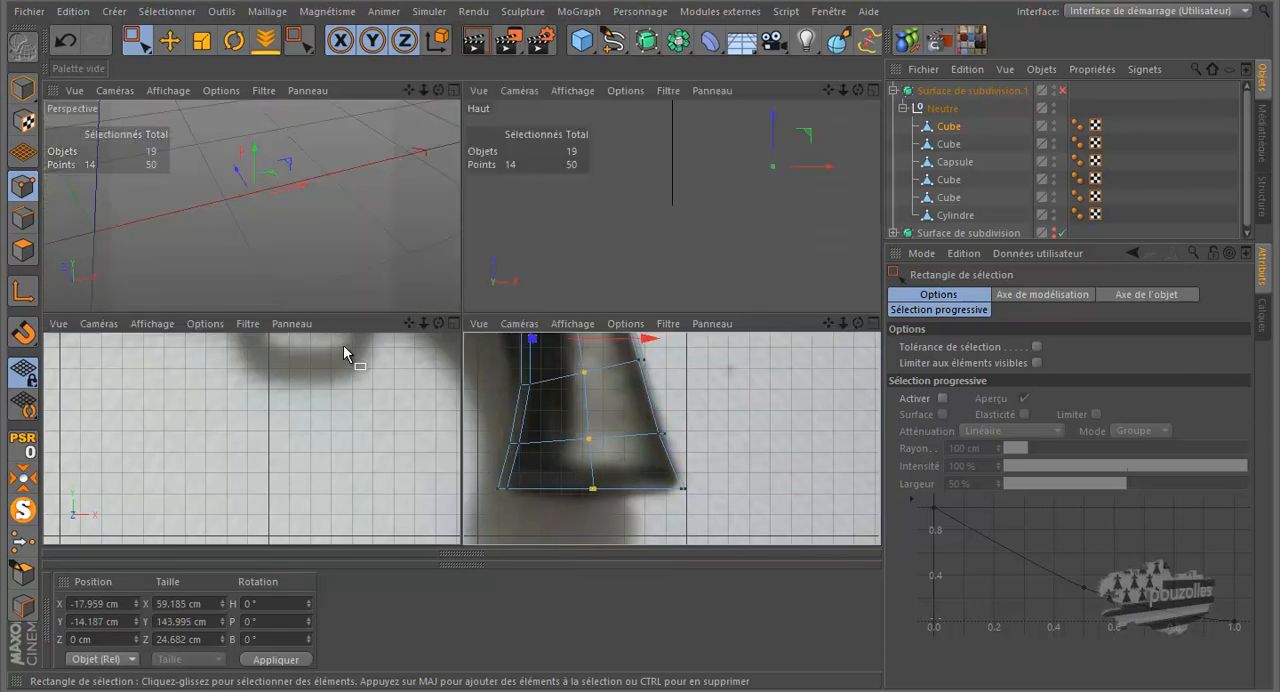
middle_click(340, 263)
key(t)
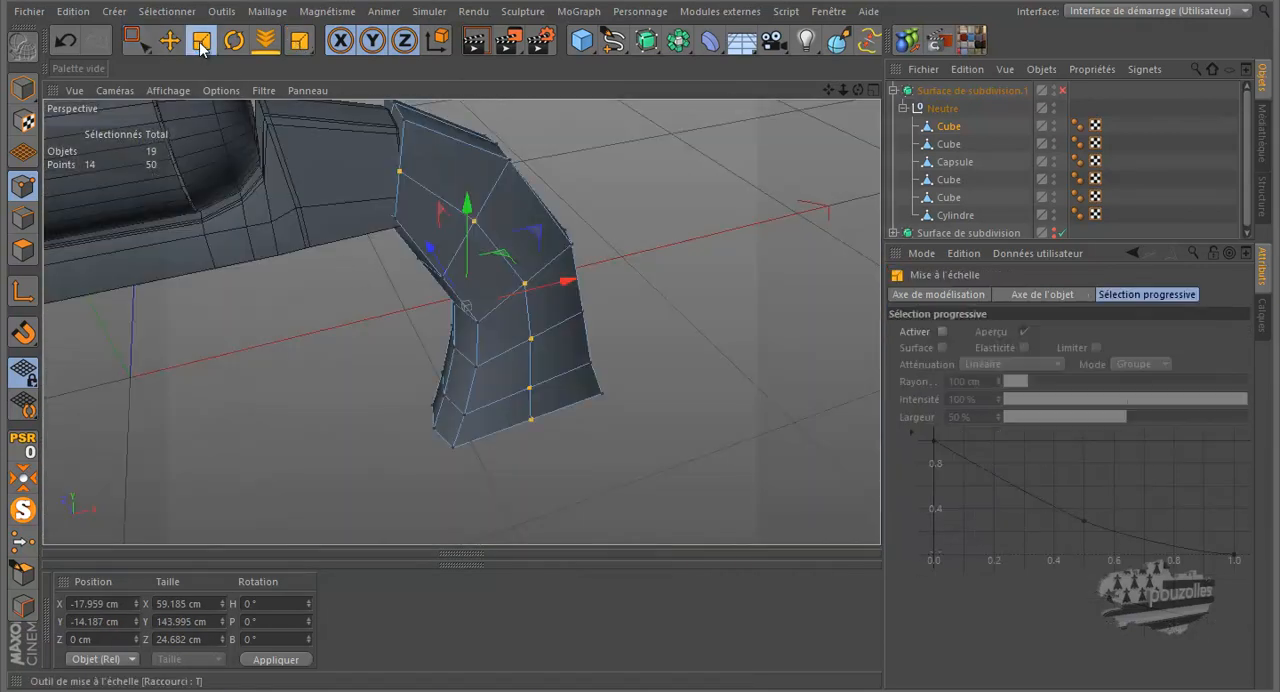
drag(858, 89, 811, 105)
drag(373, 274, 364, 270)
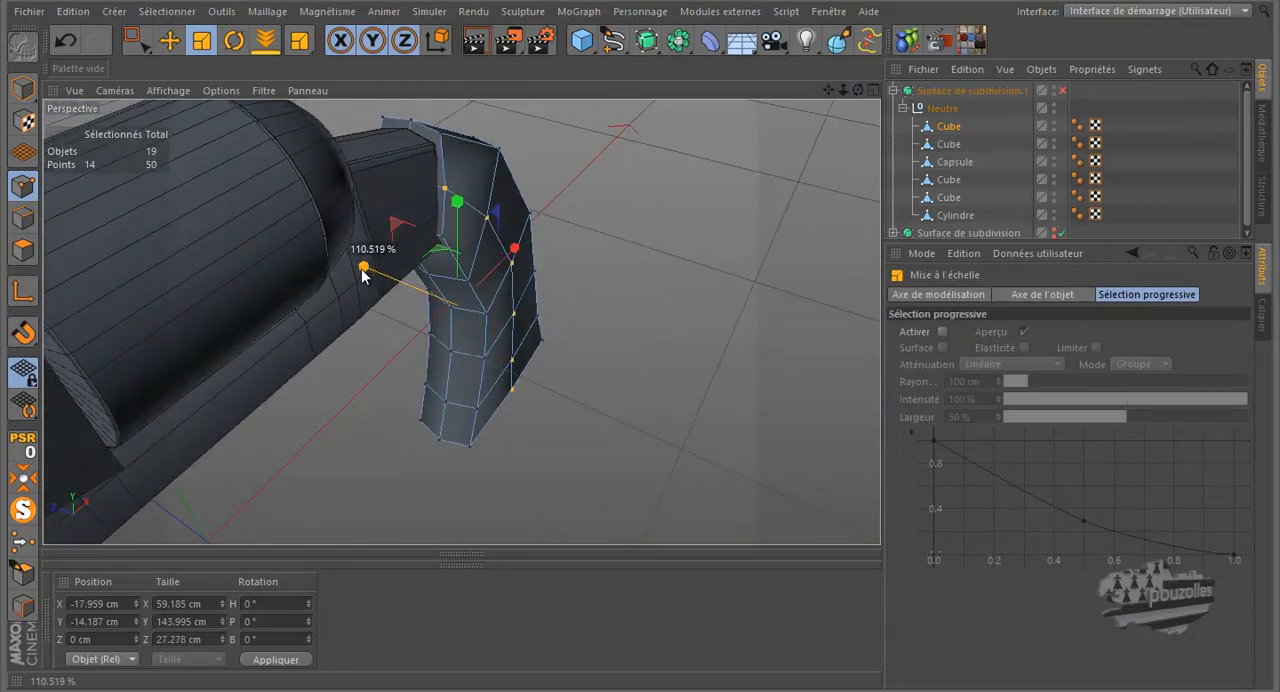
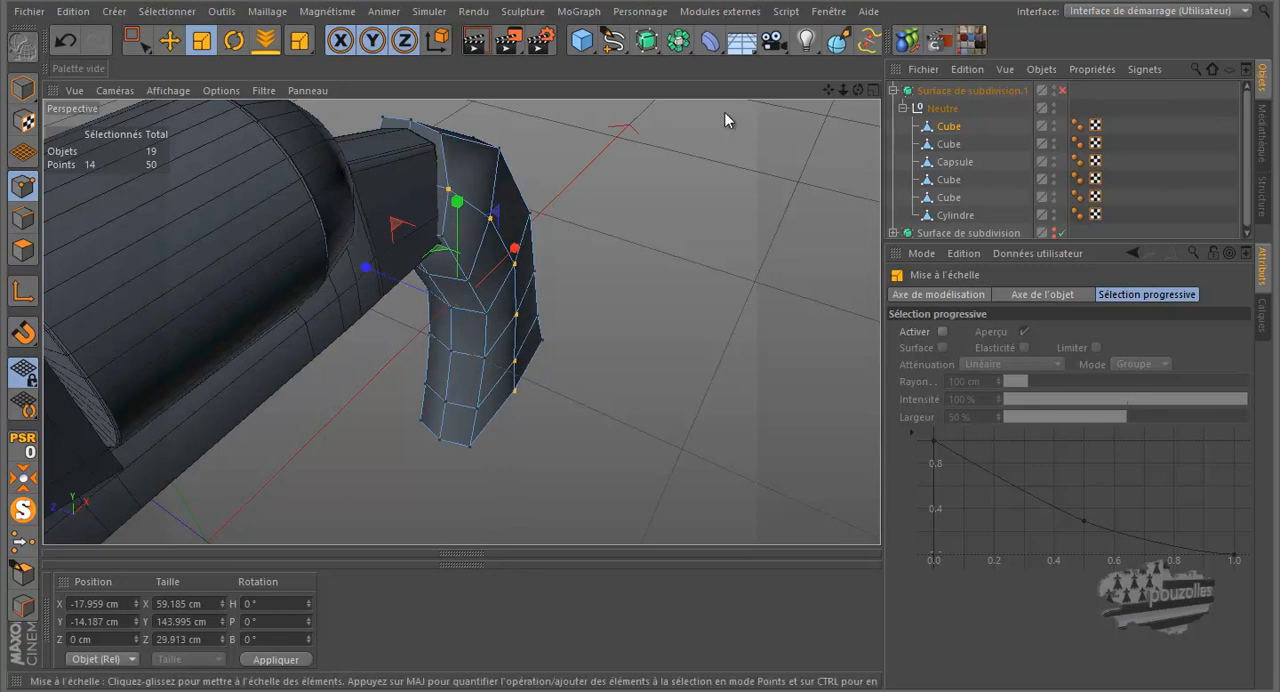
Step: In the front view, select the grip side loop's points at the upper end and move them along X to about -56.3 cm
drag(857, 90, 637, 318)
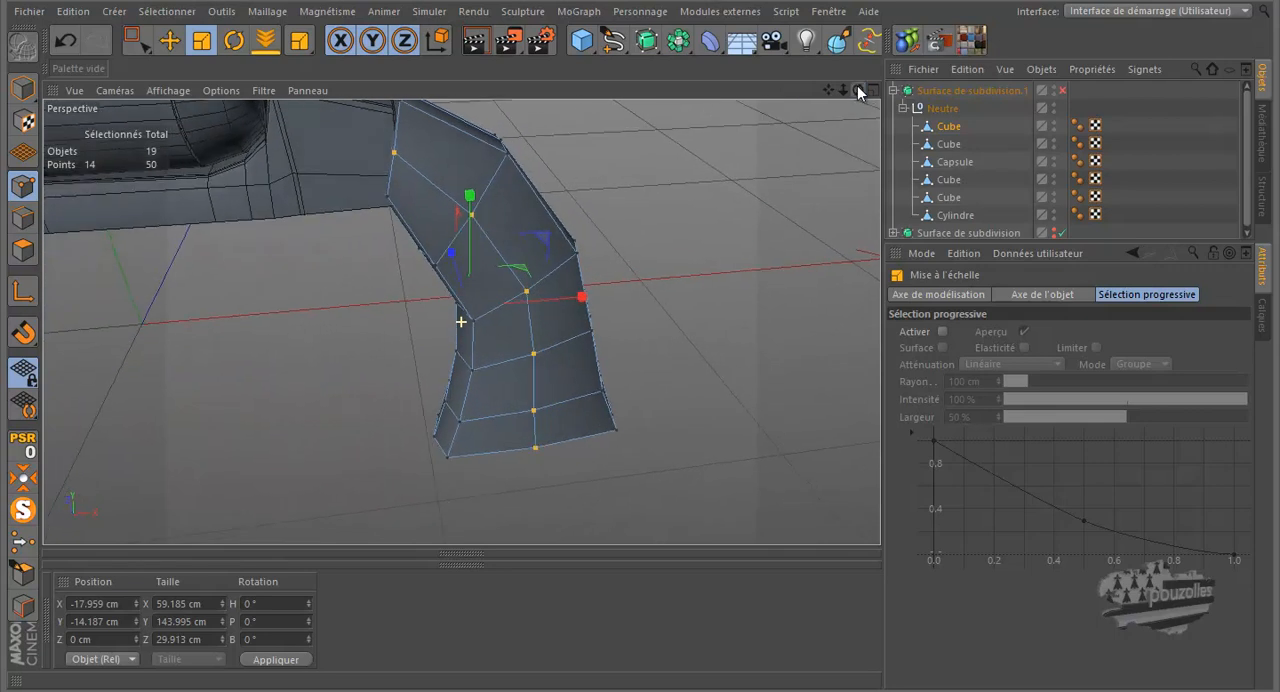
middle_click(333, 348)
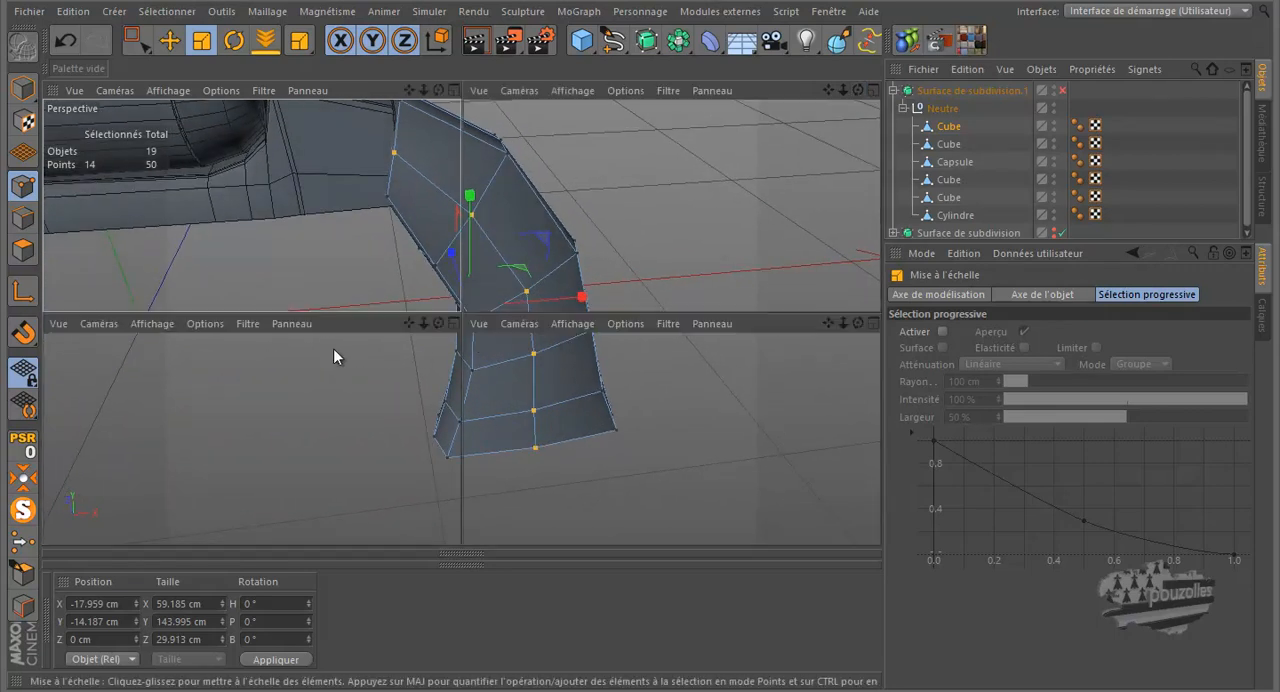
middle_click(592, 441)
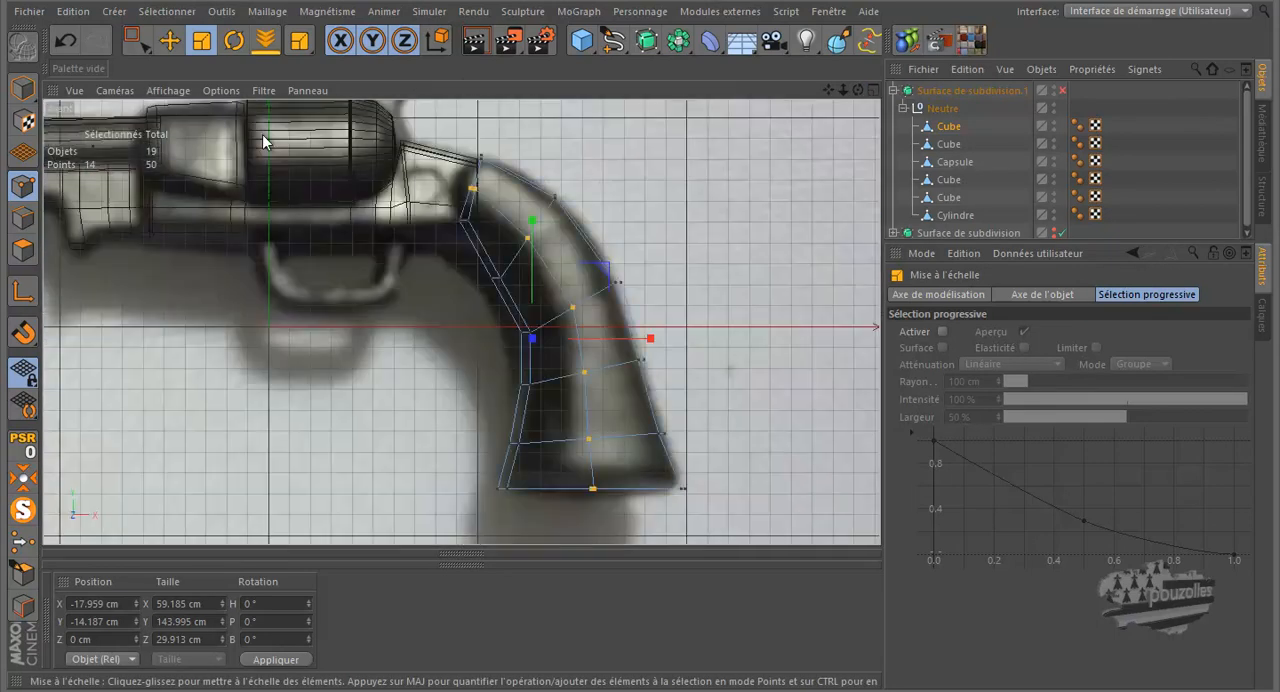
click(137, 40)
drag(457, 196, 458, 194)
scroll(465, 201, up, 5)
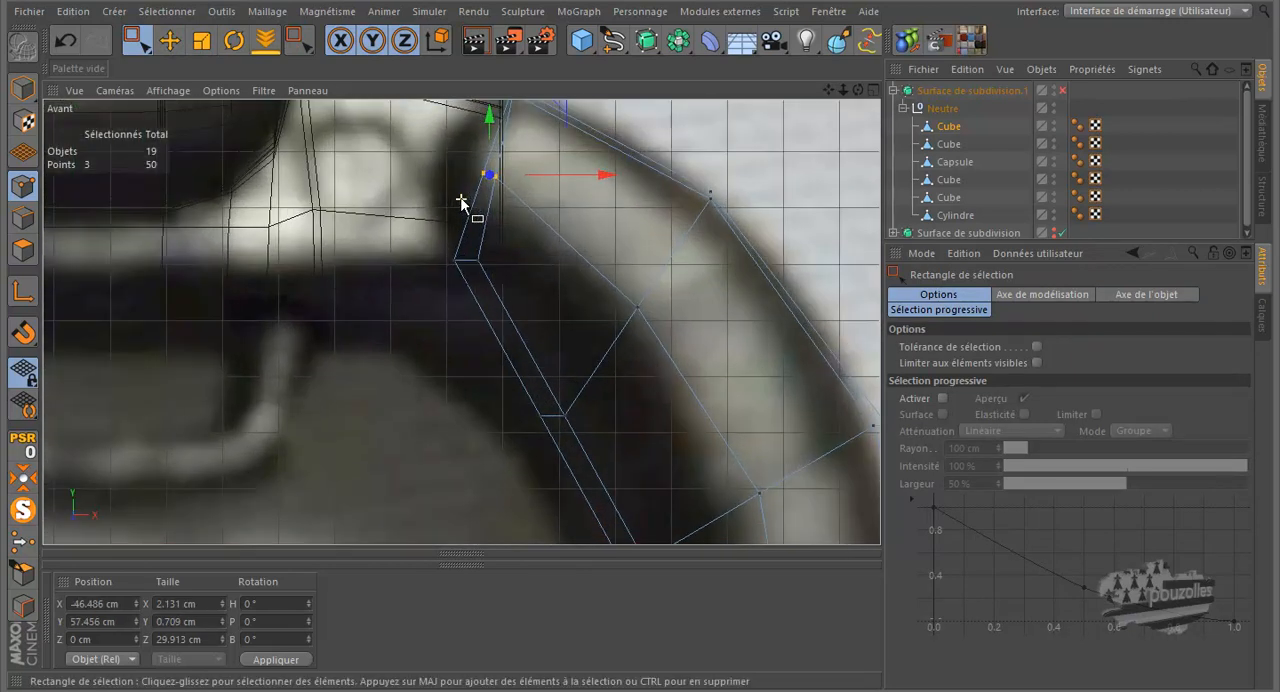
drag(565, 183, 512, 180)
scroll(516, 227, down, 2)
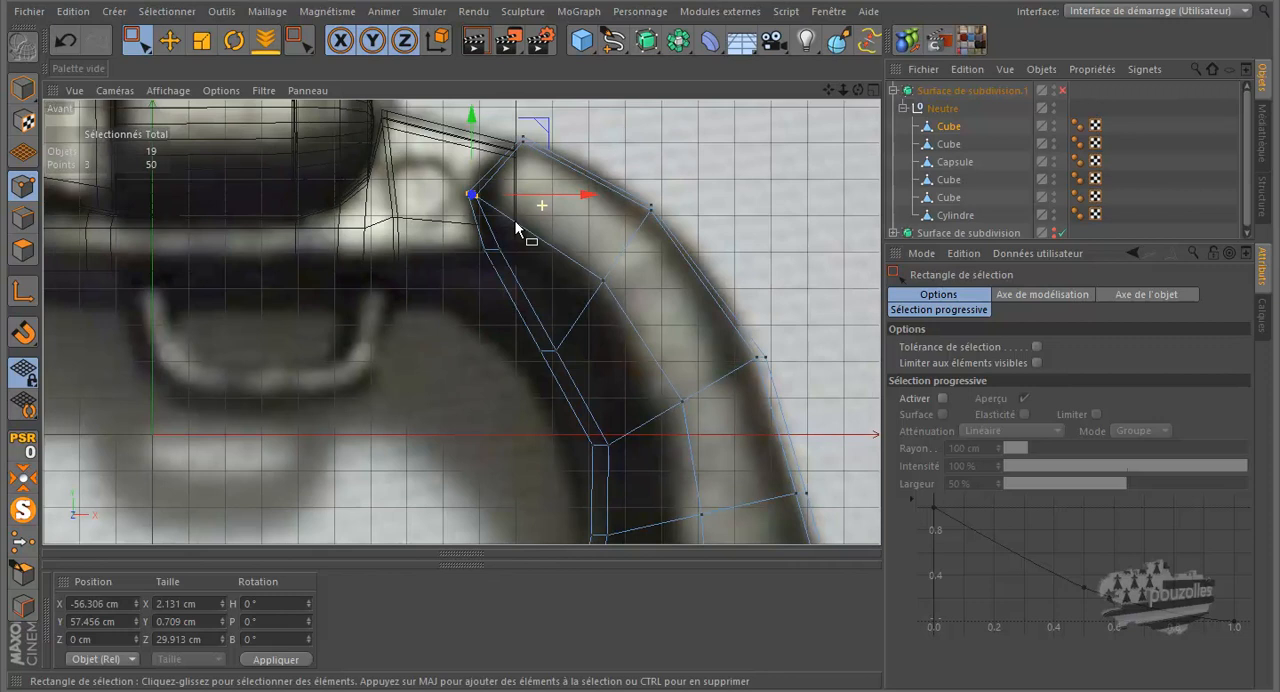
Step: Enable Surface de subdivision.1 to examine the smoothed upper end of the grip in perspective, and disable it again
middle_click(376, 272)
middle_click(332, 231)
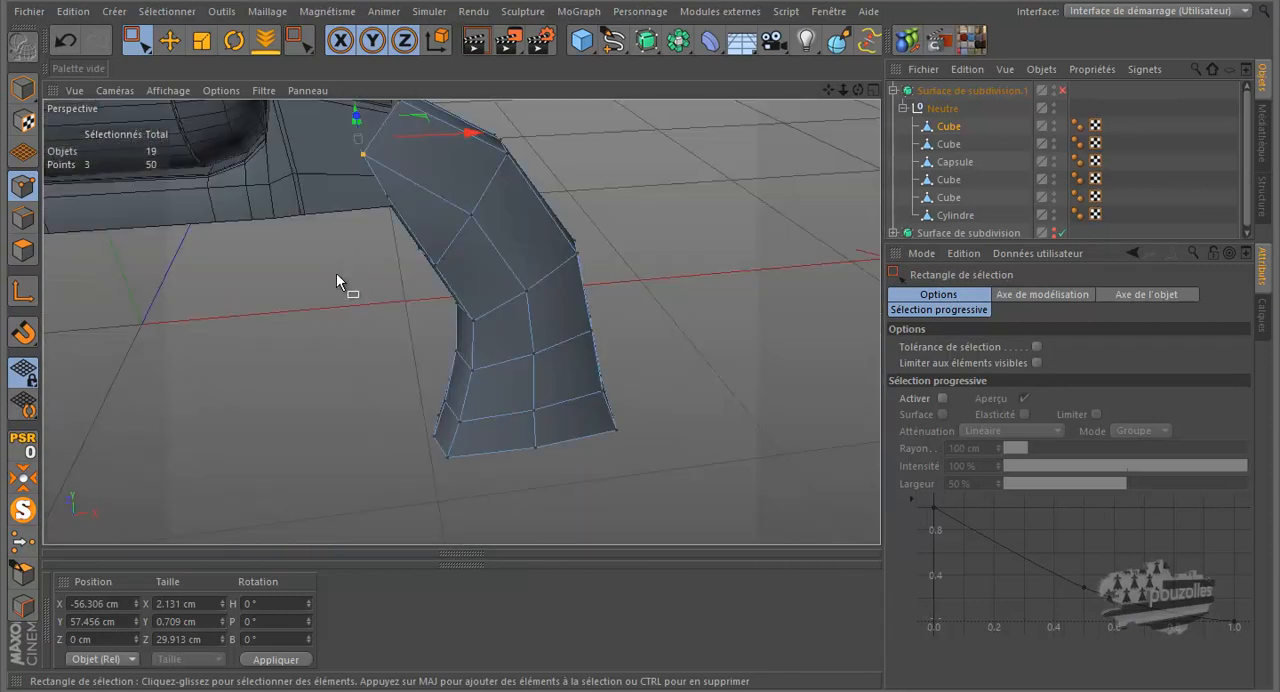
click(1062, 90)
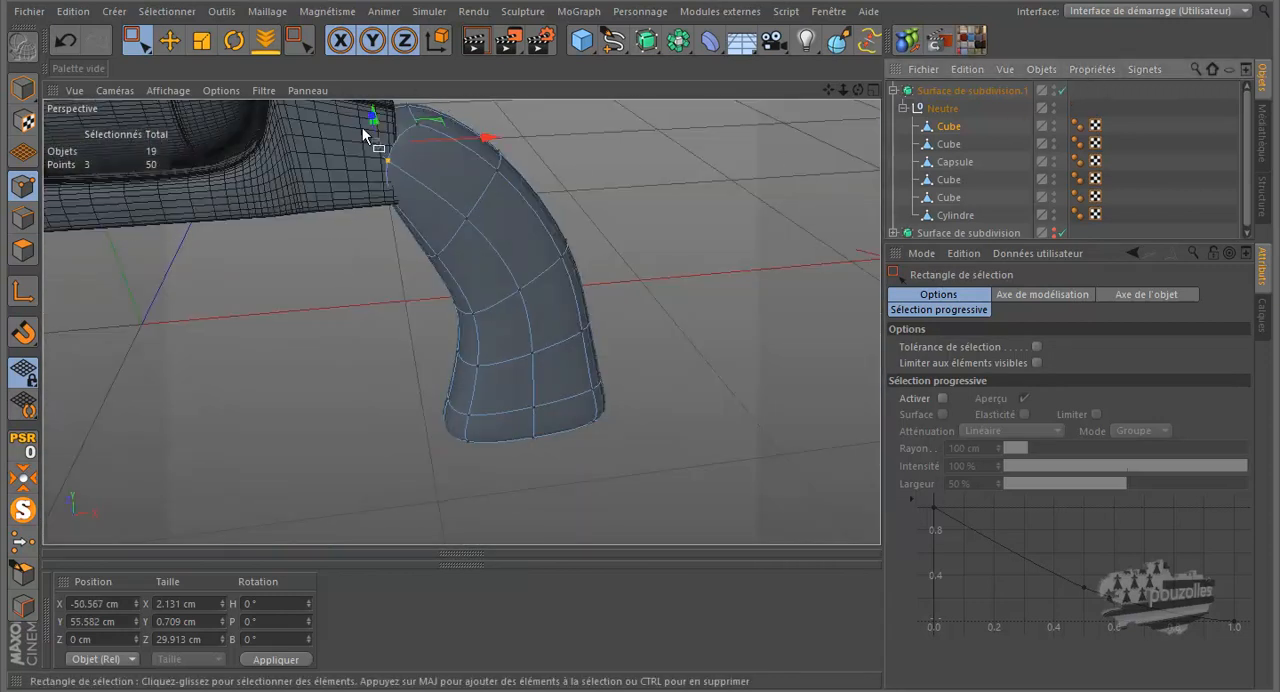
scroll(362, 127, up, 3)
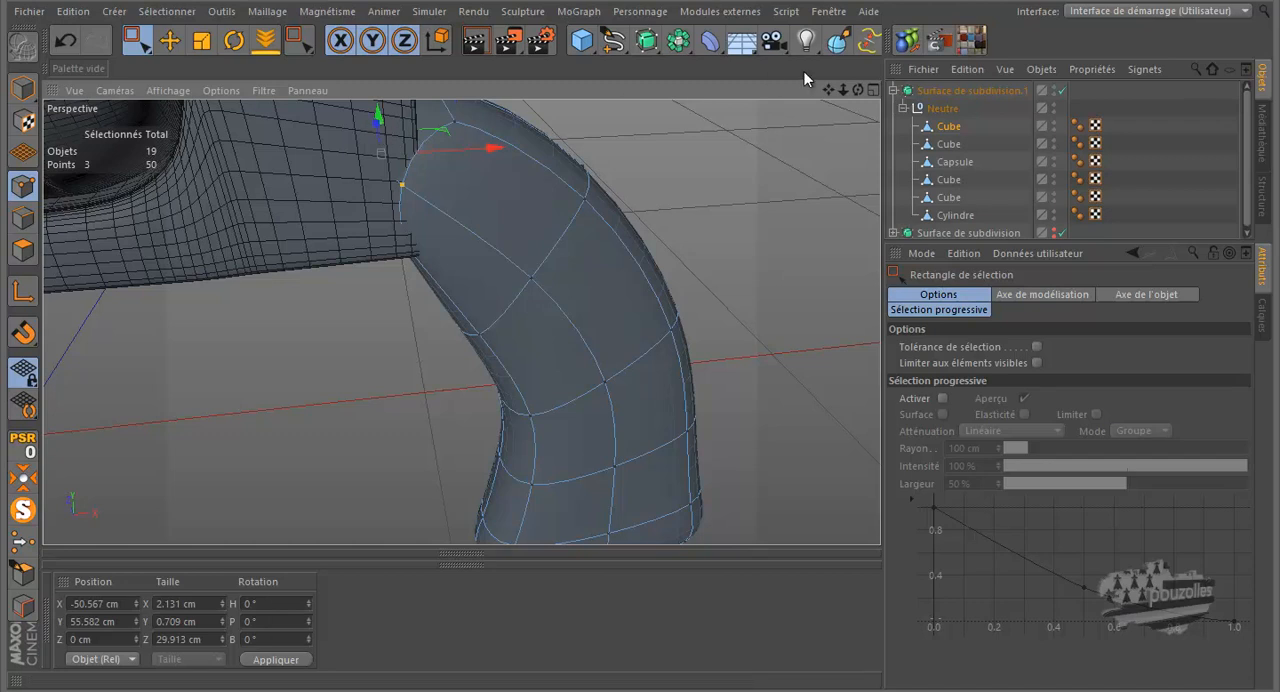
drag(858, 90, 639, 322)
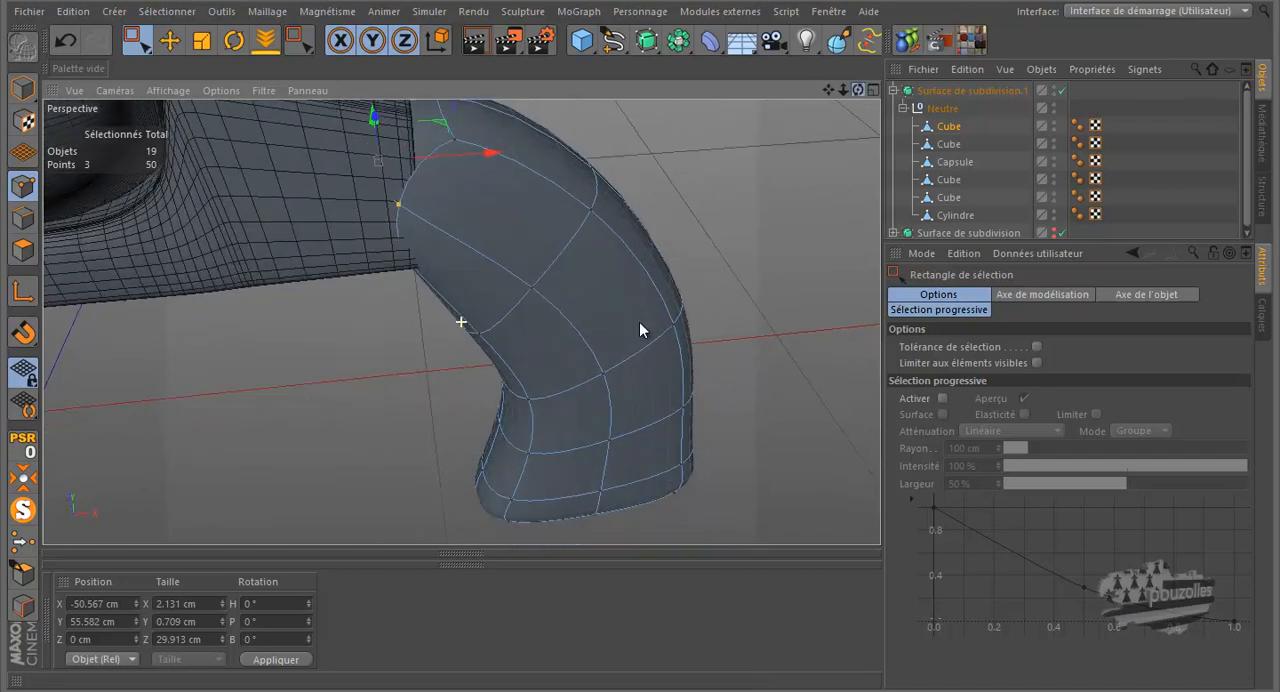
drag(828, 90, 632, 353)
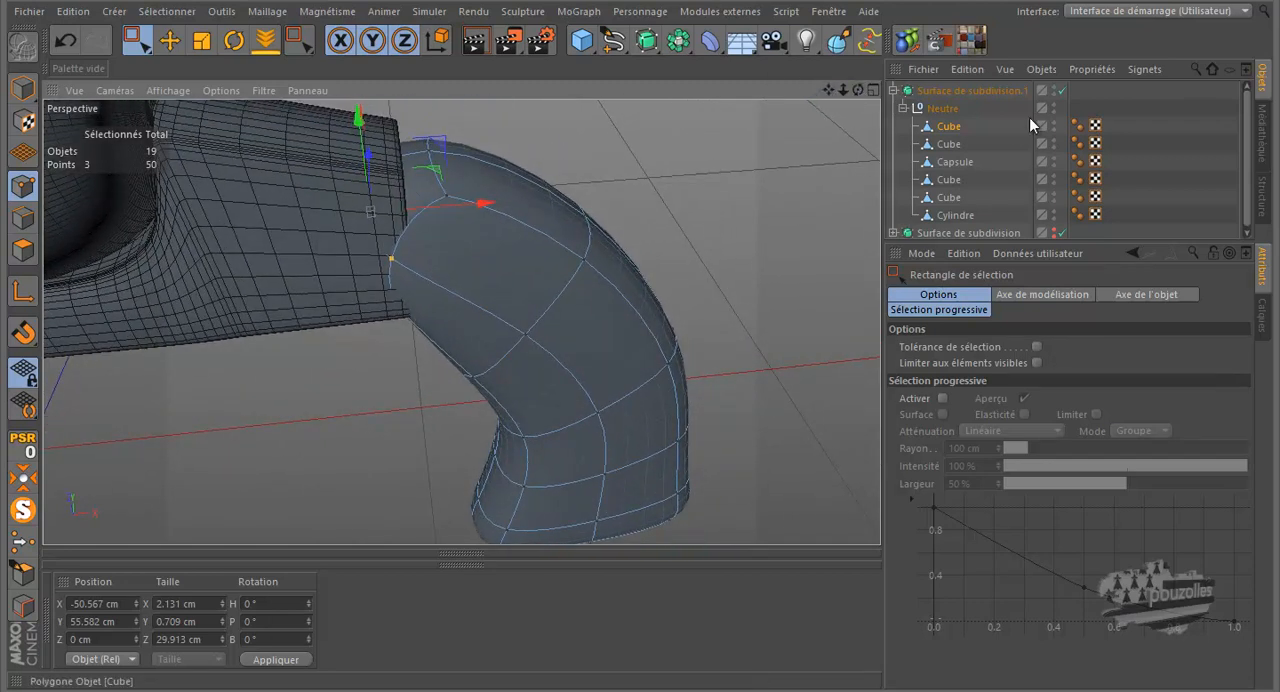
click(1061, 90)
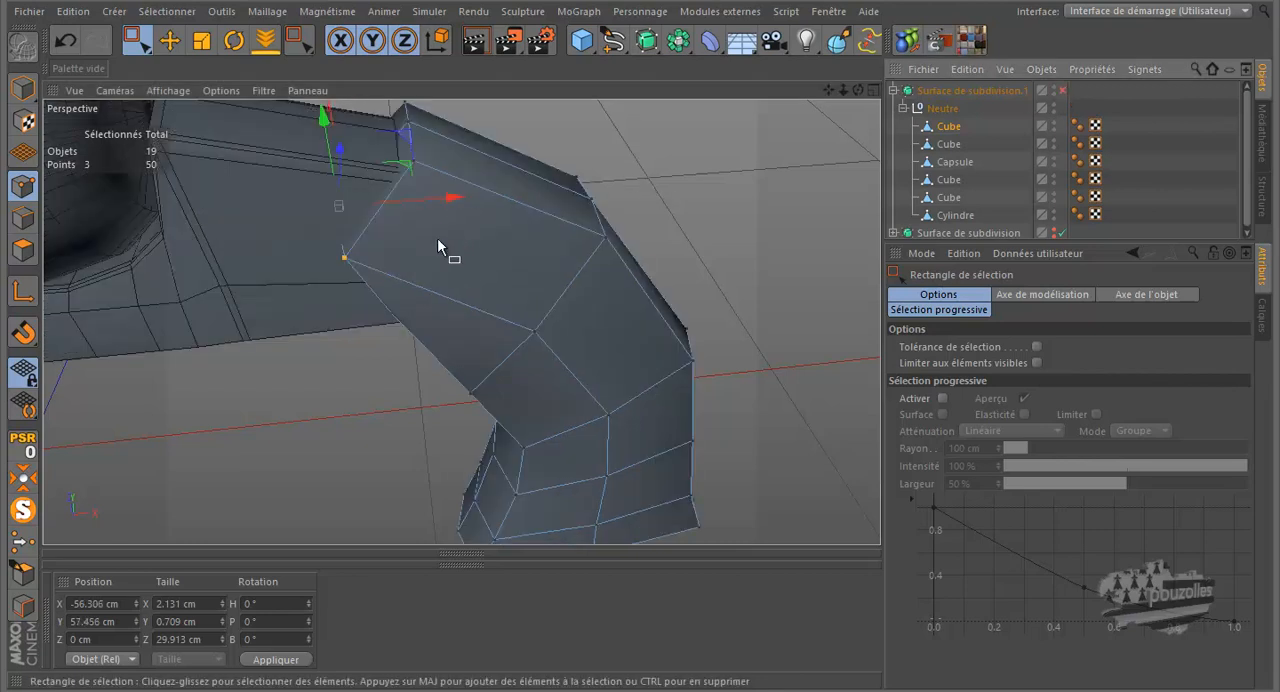
Step: Cut a crosswise loop close to the grip's upper end with the Couteau tool in Boucle mode and re-enable Surface de subdivision.1
key(k)
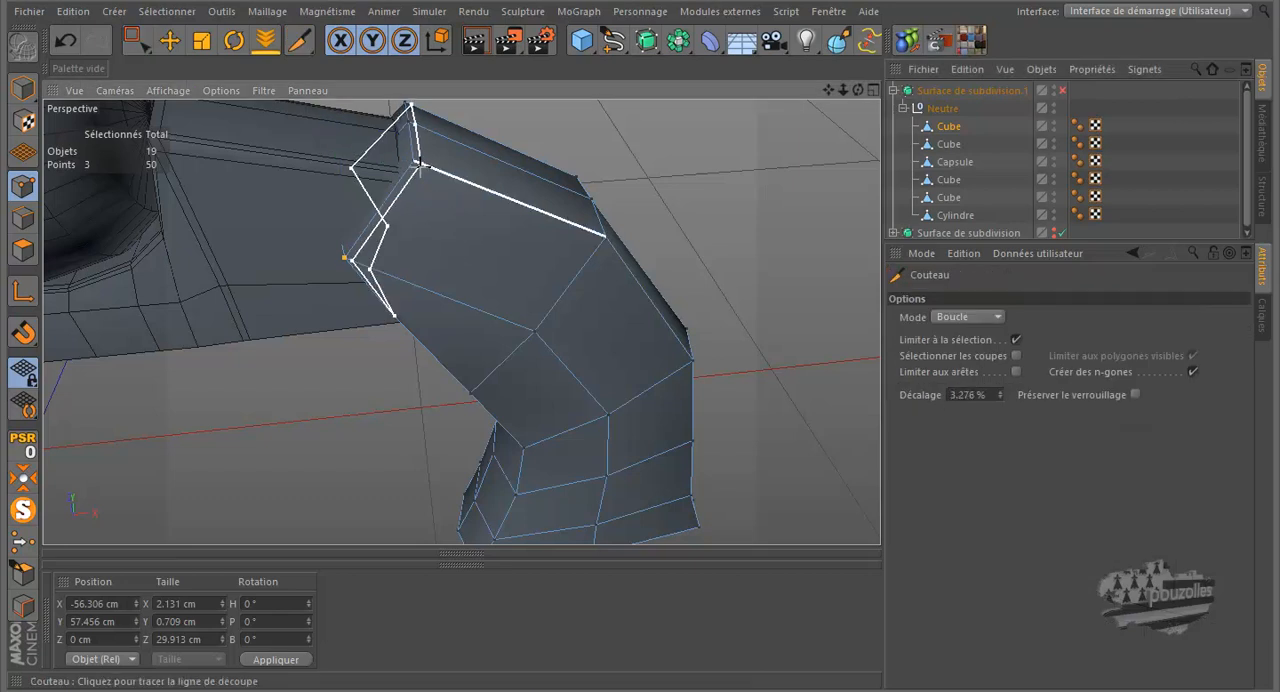
click(503, 171)
click(1060, 91)
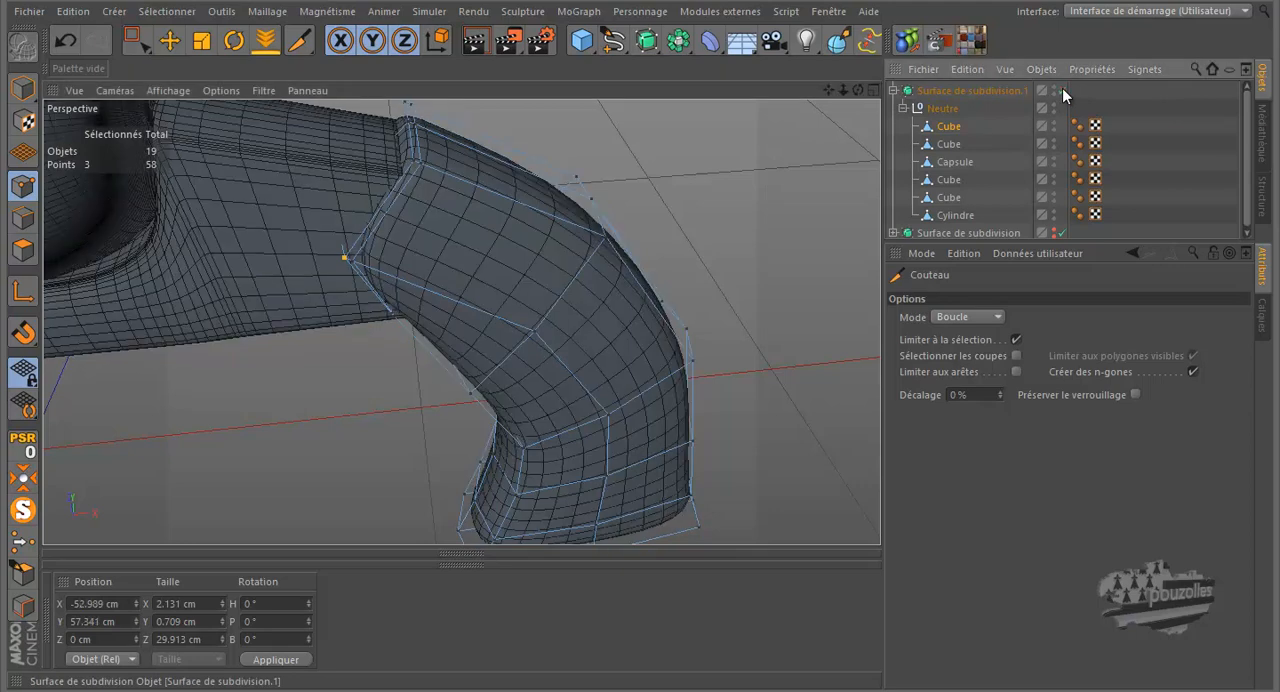
Step: Examine the smoothed revolver from several angles and render the perspective view to check the grip's junction with the frame
drag(857, 90, 641, 319)
scroll(686, 168, down, 5)
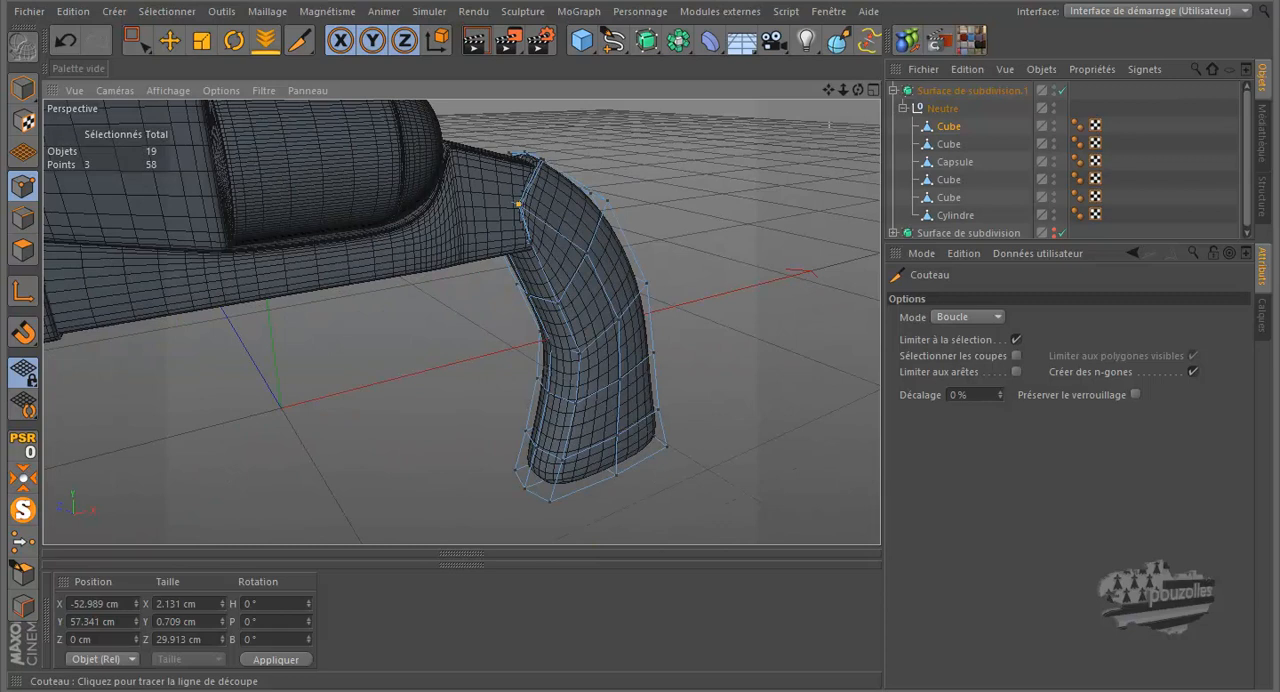
mouse_move(859, 91)
mouse_down()
mouse_move(642, 320)
mouse_move(655, 319)
mouse_move(607, 325)
mouse_move(627, 320)
mouse_up()
alt+drag(622, 231, 654, 217)
drag(857, 90, 641, 320)
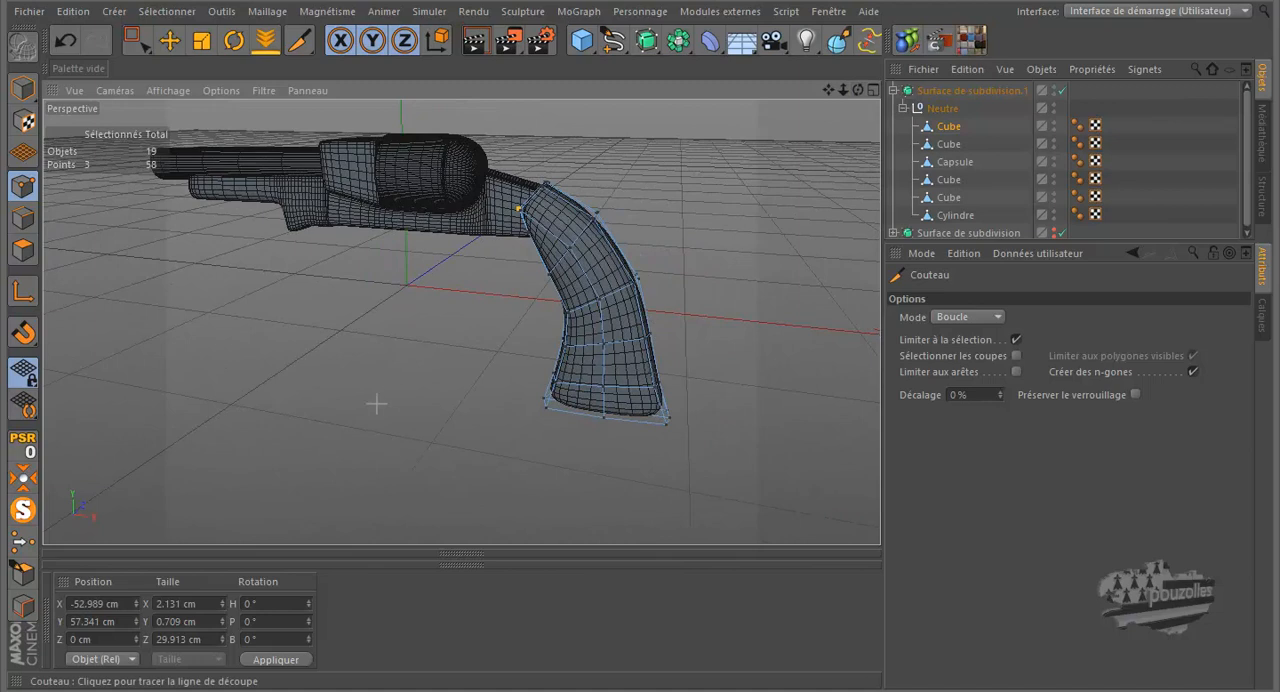
click(475, 41)
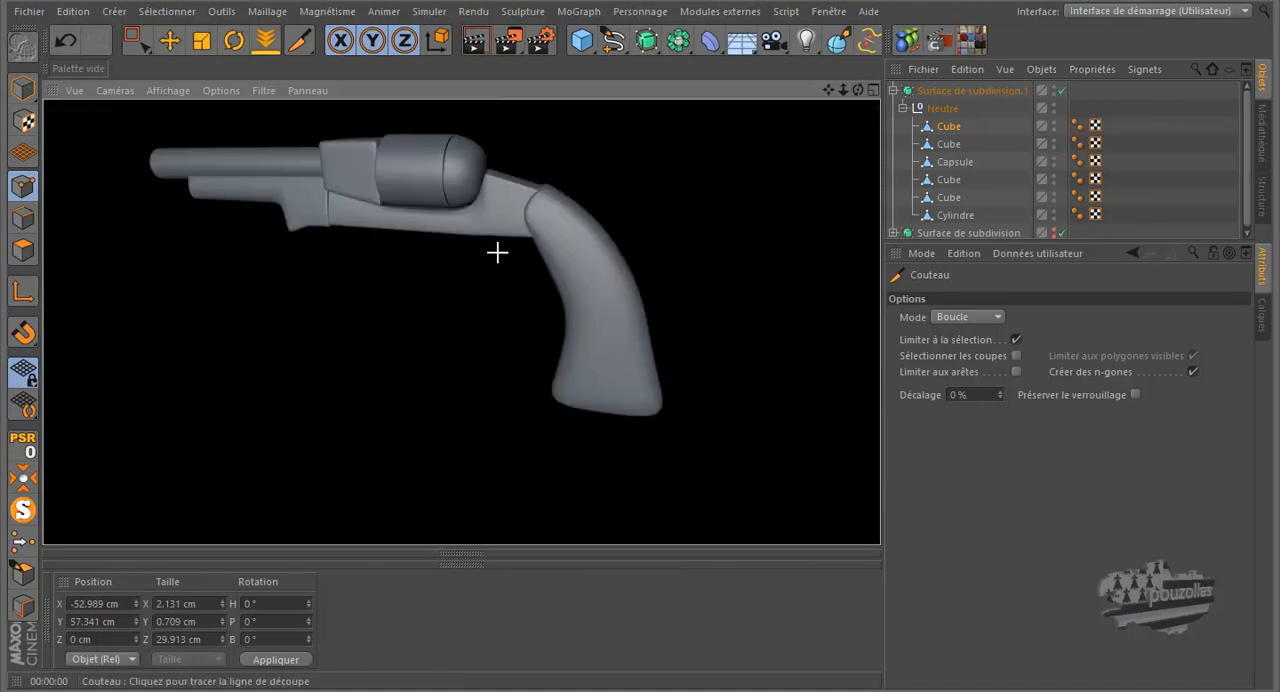
drag(858, 88, 640, 320)
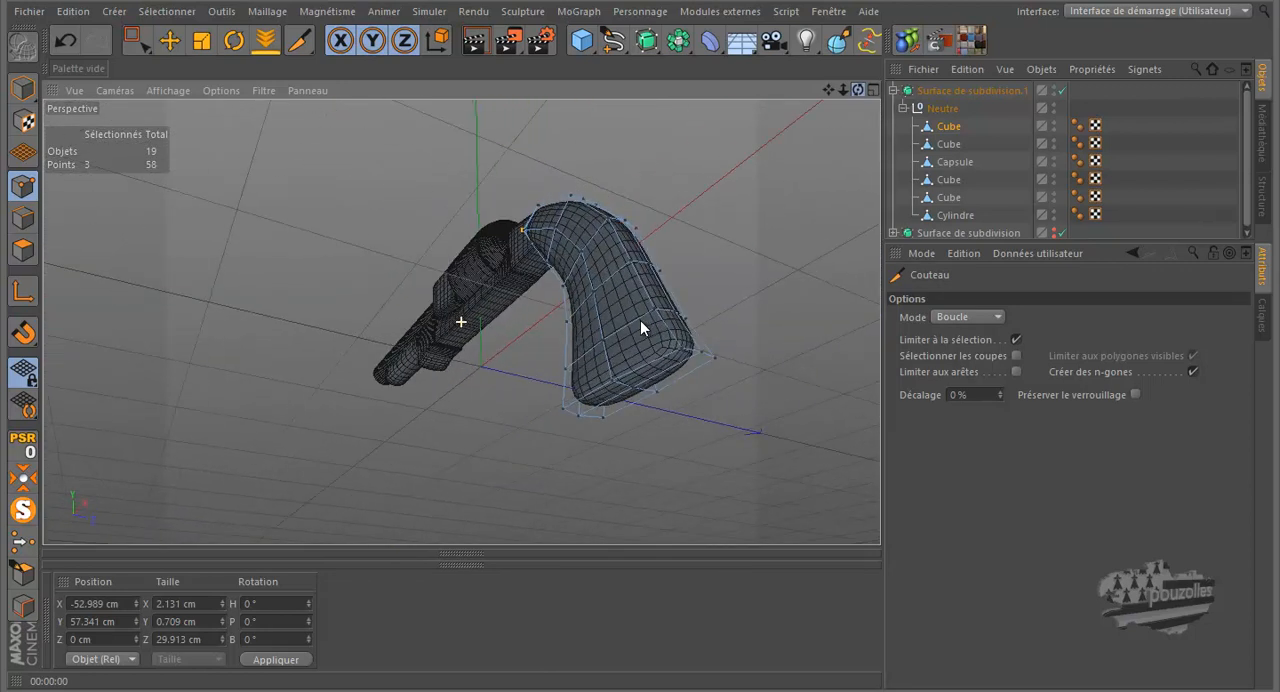
Step: Select the two opposite middle side points at the grip's base and scale them apart along Z to about 36.3 cm
click(169, 41)
click(615, 376)
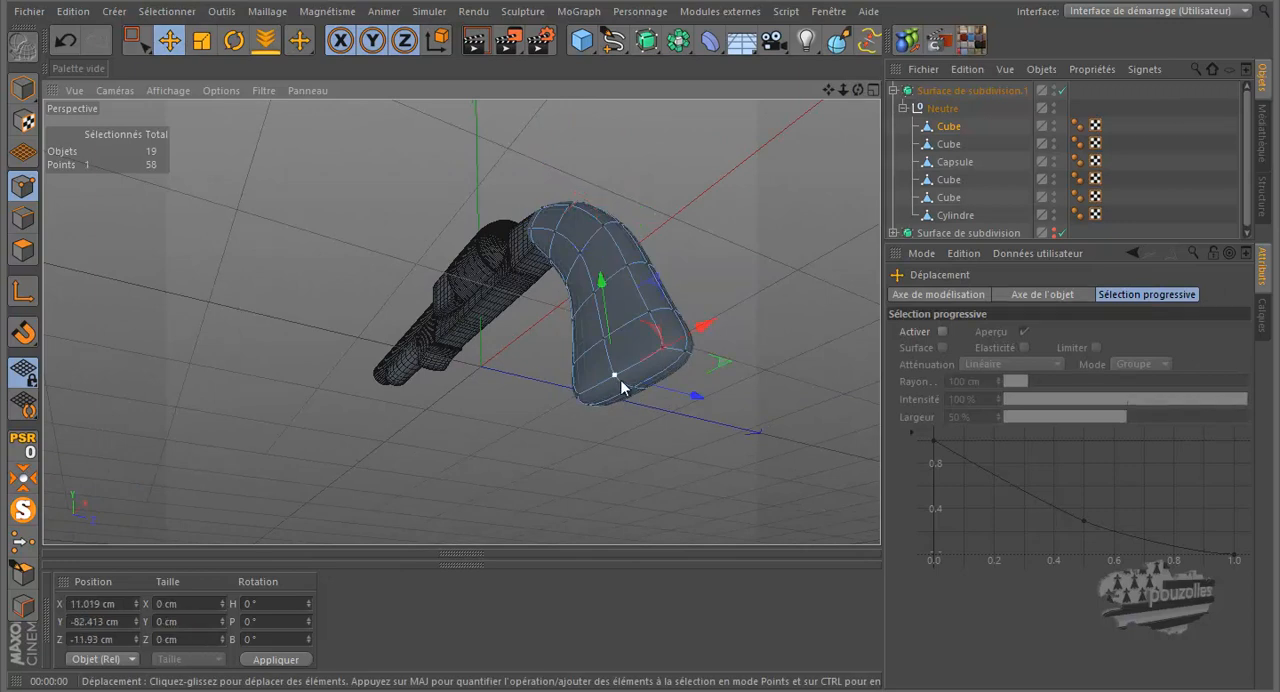
drag(858, 90, 637, 318)
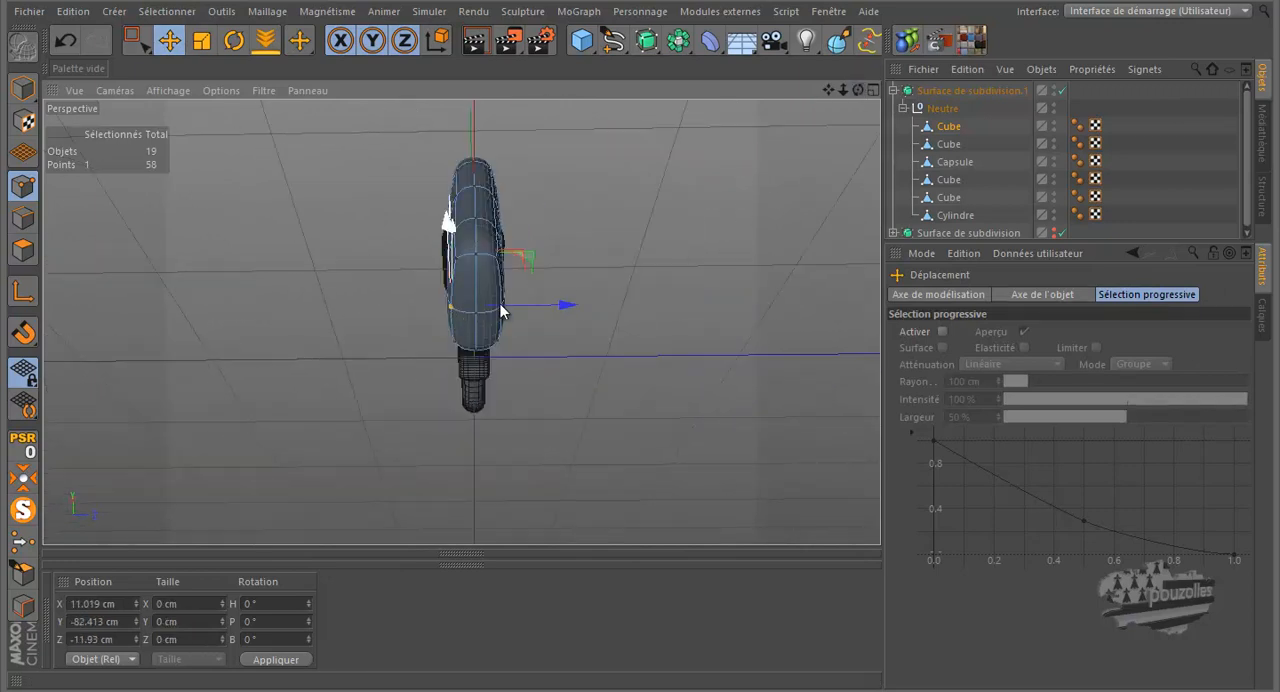
scroll(499, 307, up, 5)
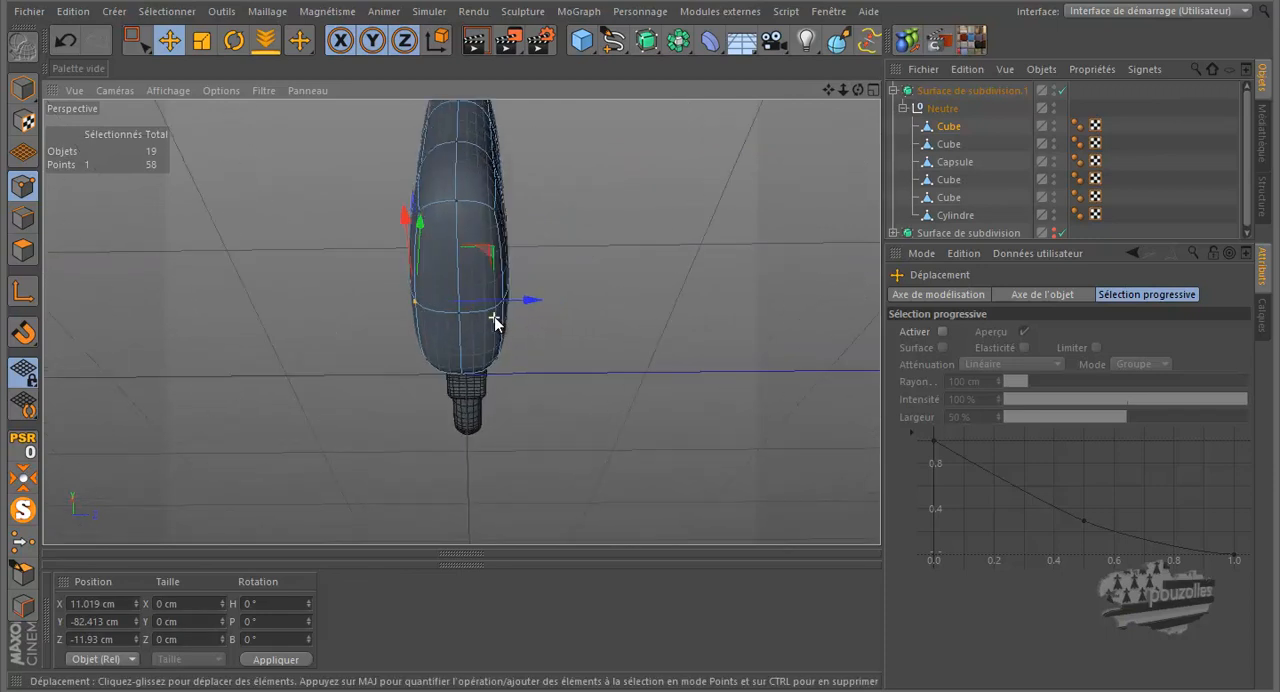
scroll(494, 319, up, 2)
shift+click(513, 284)
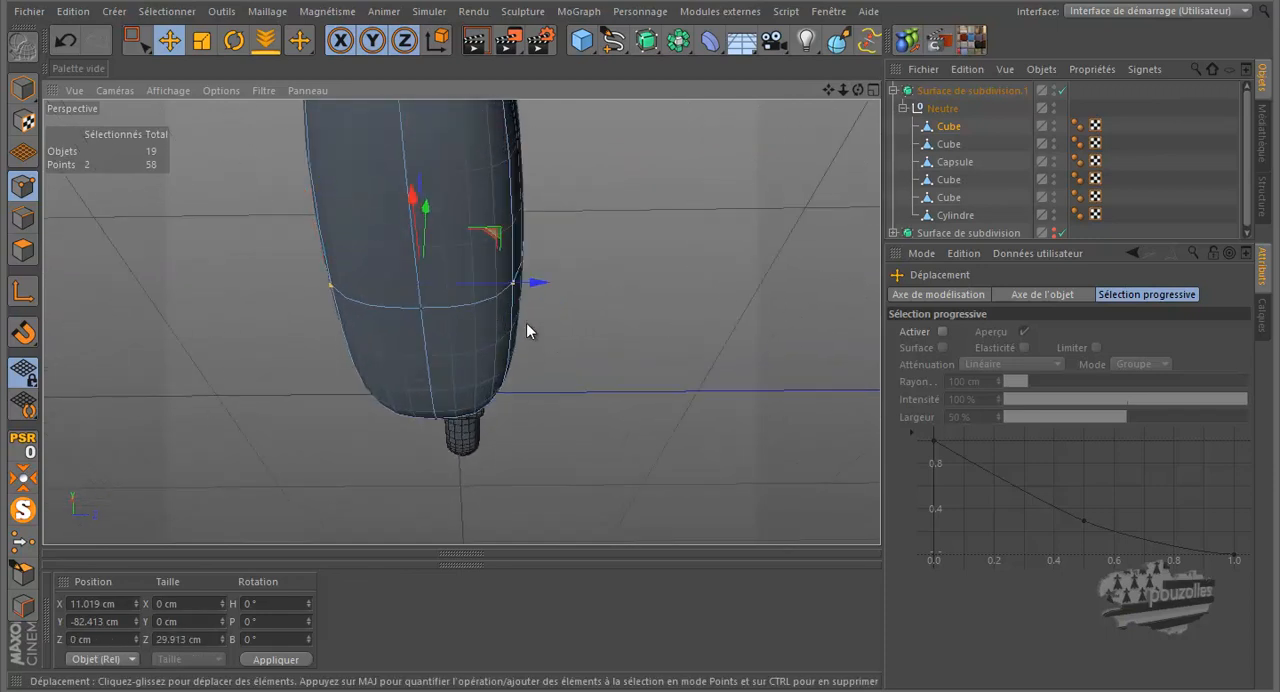
click(201, 40)
drag(541, 284, 567, 292)
Step: Render the perspective view to check the widened grip base, and clear the point selection
drag(858, 90, 547, 466)
drag(858, 90, 628, 323)
click(475, 40)
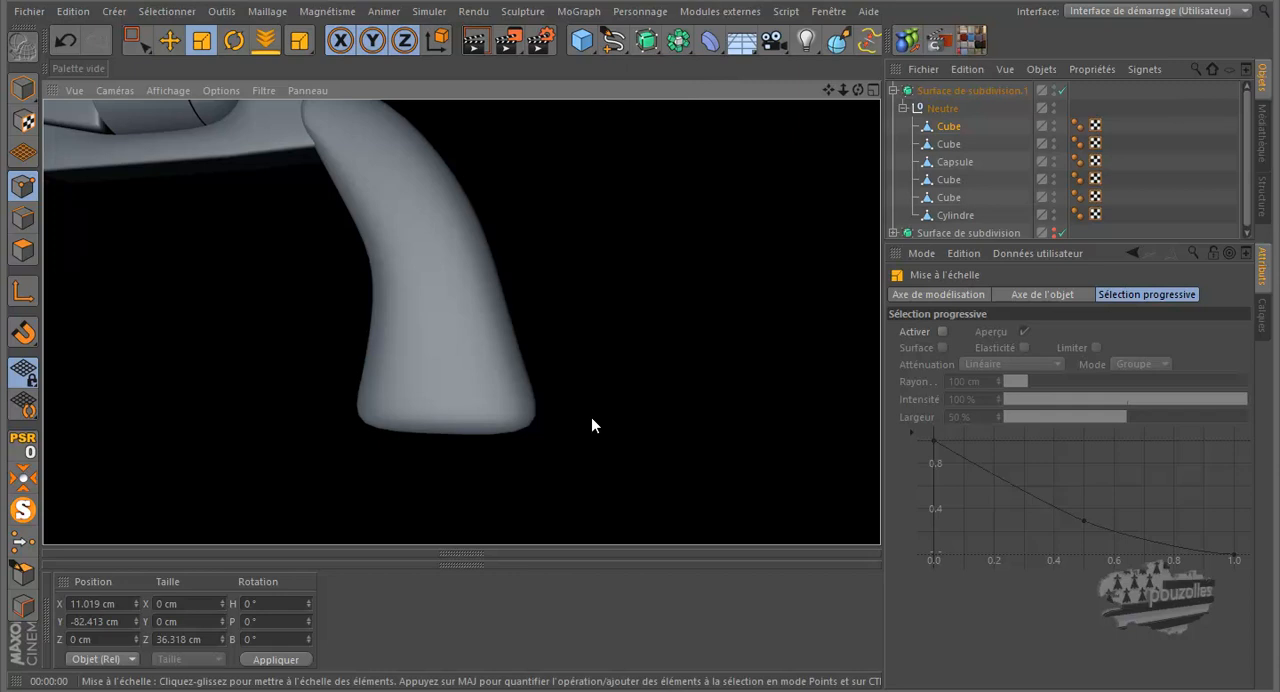
click(546, 474)
scroll(701, 299, down, 3)
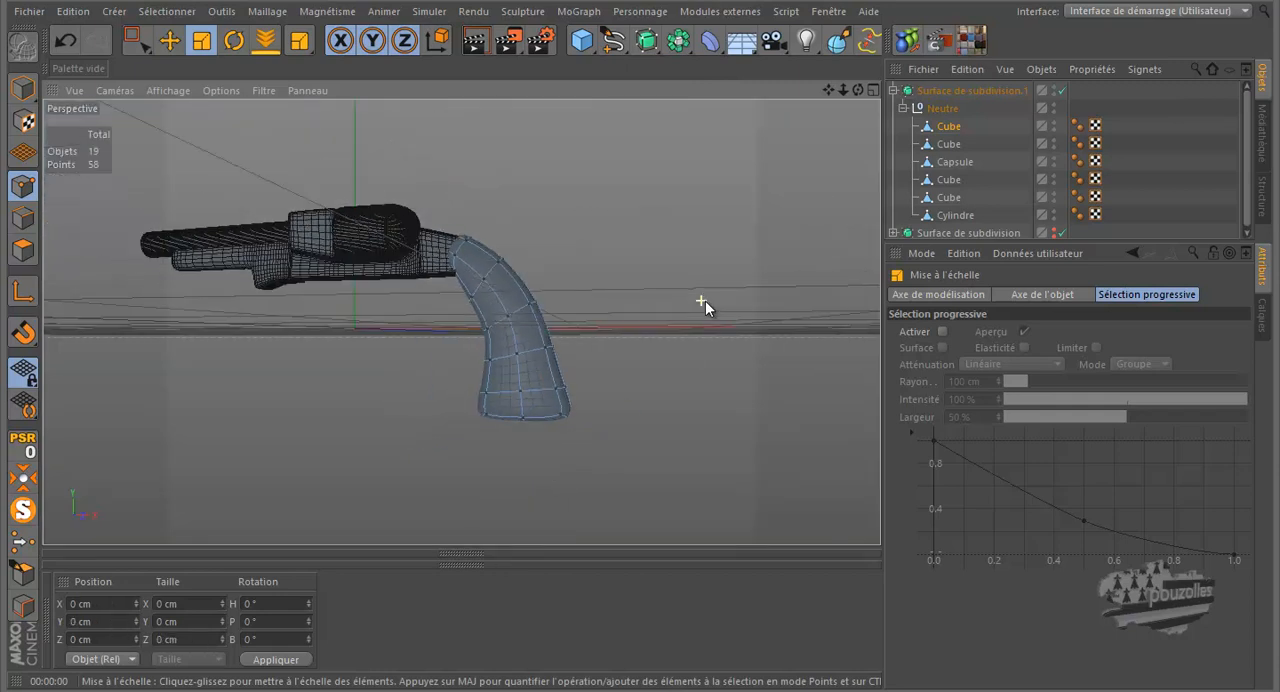
Step: Return to the front view over the reference photo and add a Cube primitive to the scene
middle_click(363, 372)
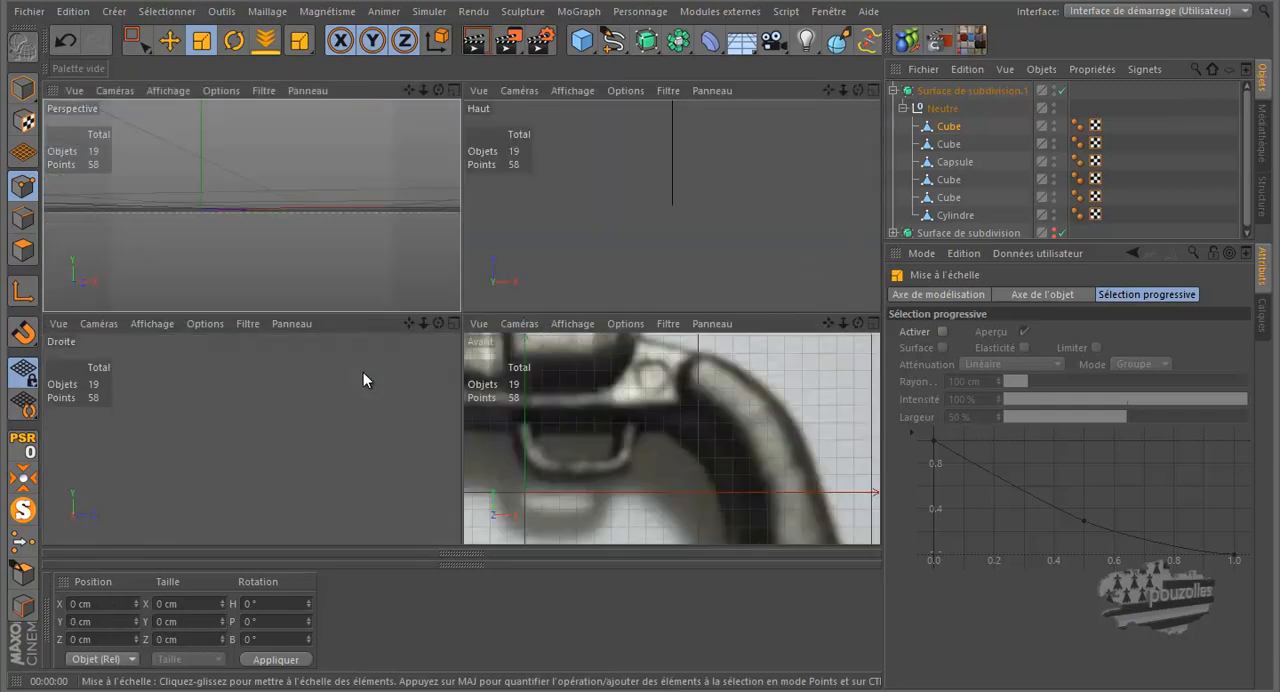
middle_click(584, 419)
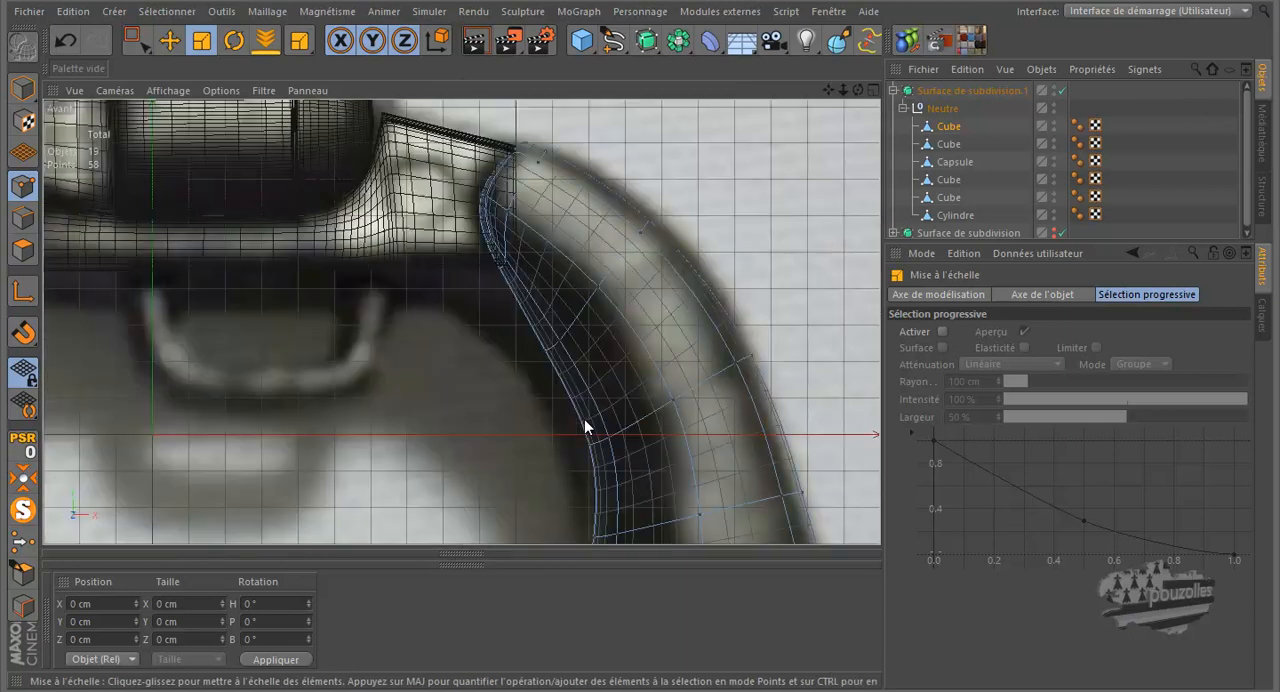
scroll(614, 391, down, 5)
scroll(625, 379, down, 3)
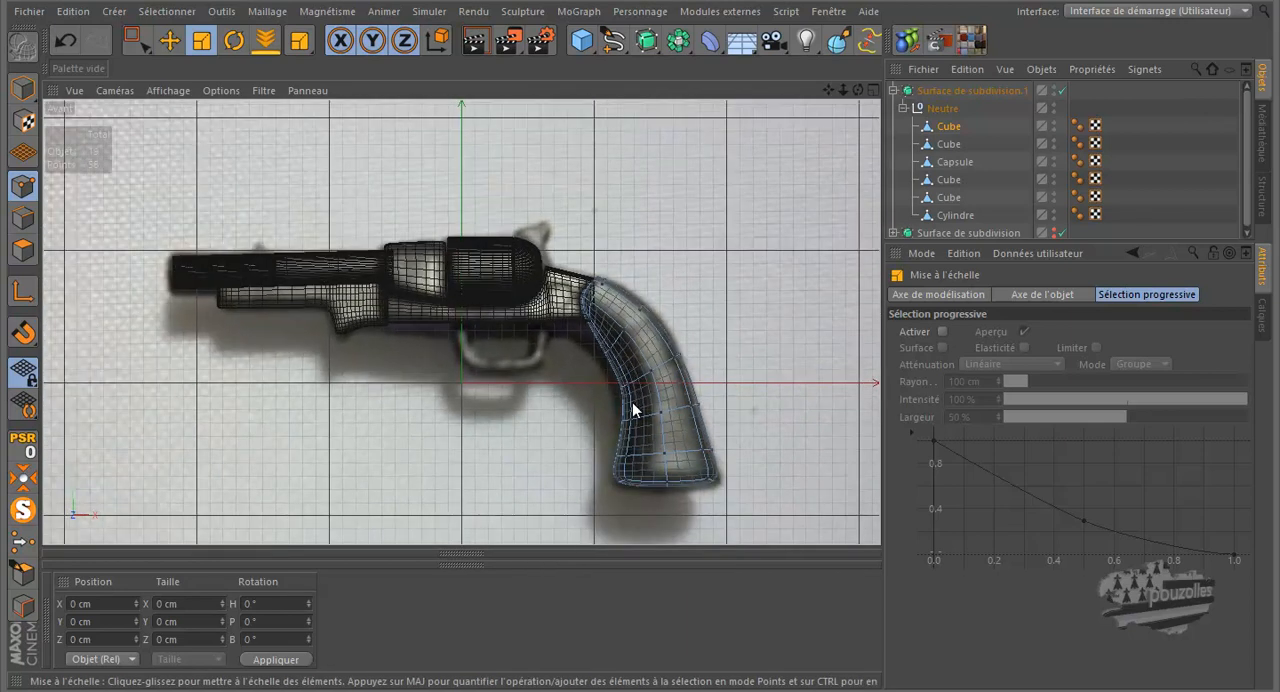
scroll(632, 408, up, 3)
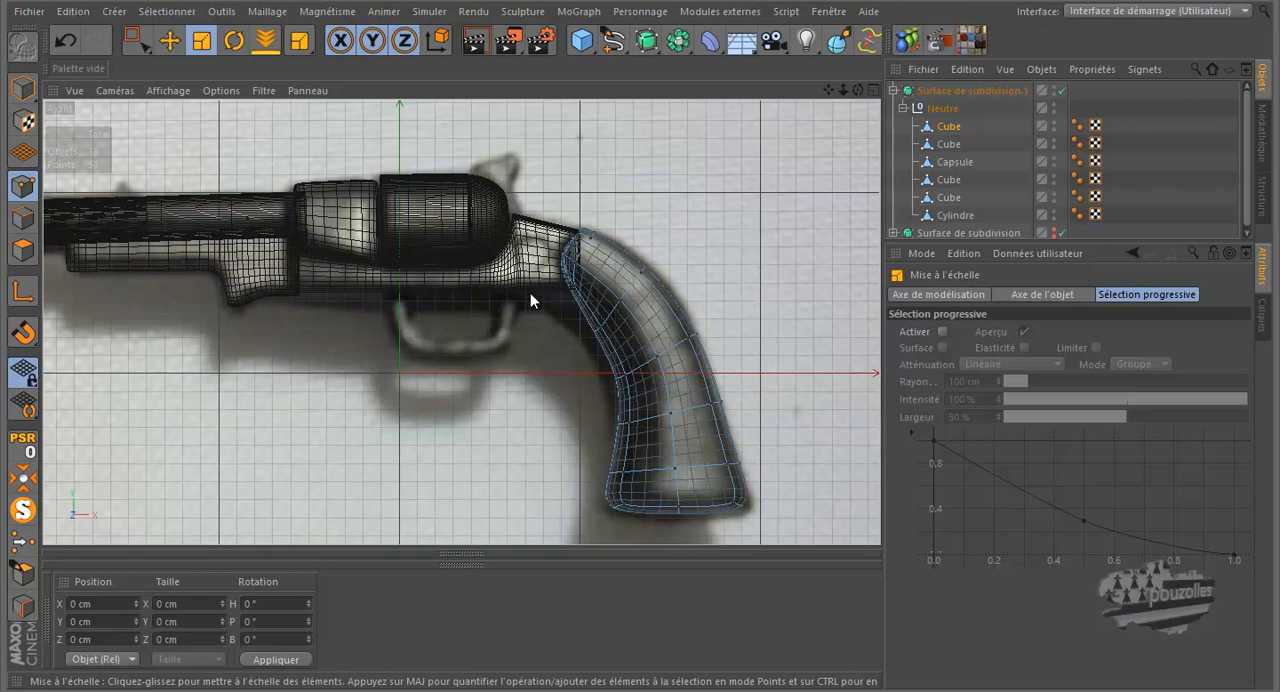
click(589, 40)
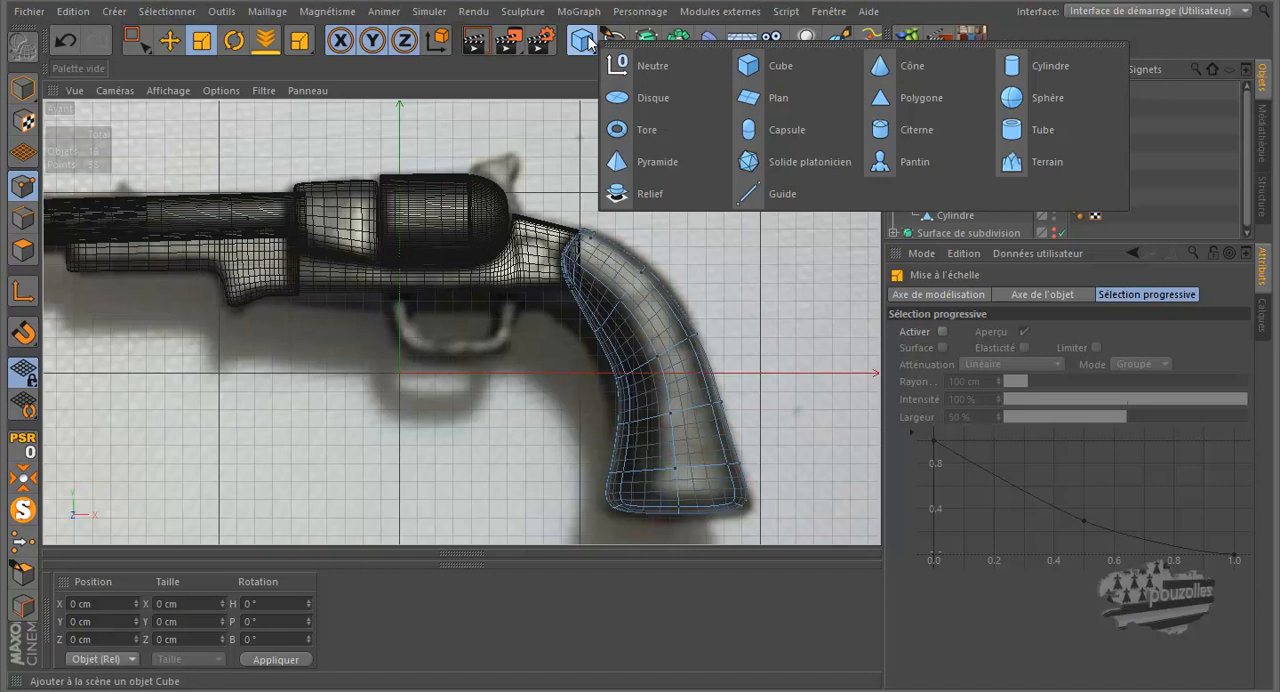
click(587, 40)
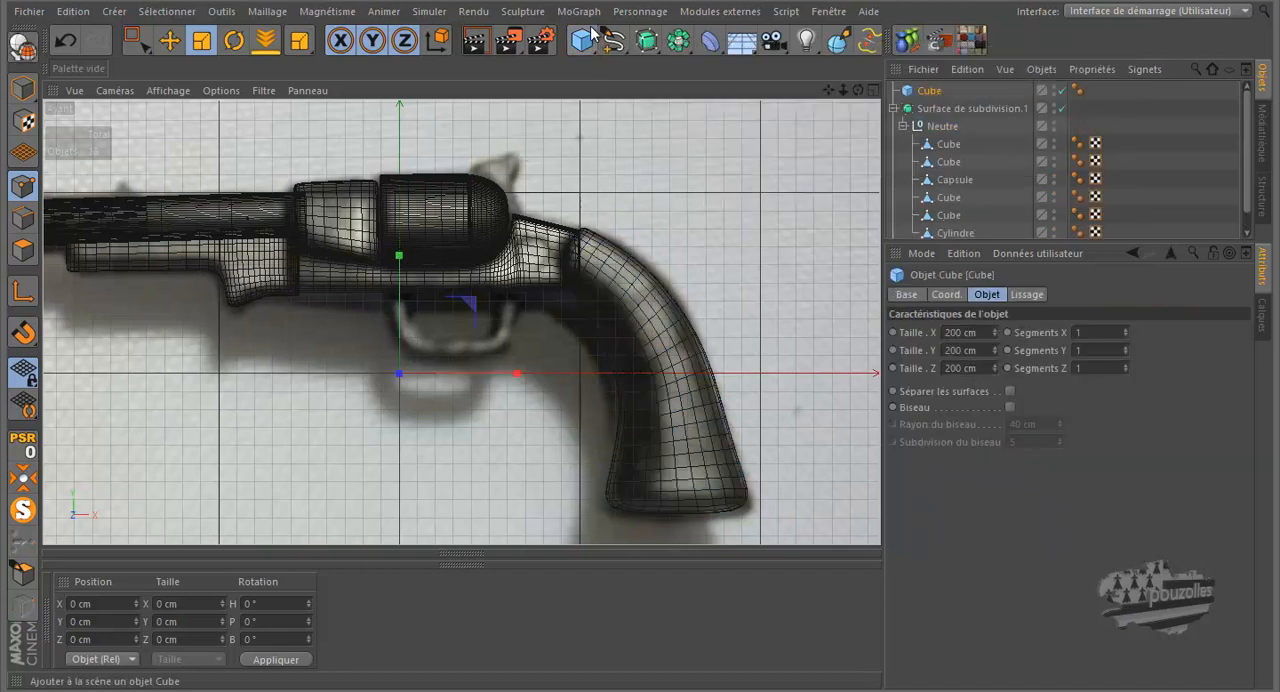
scroll(588, 160, down, 3)
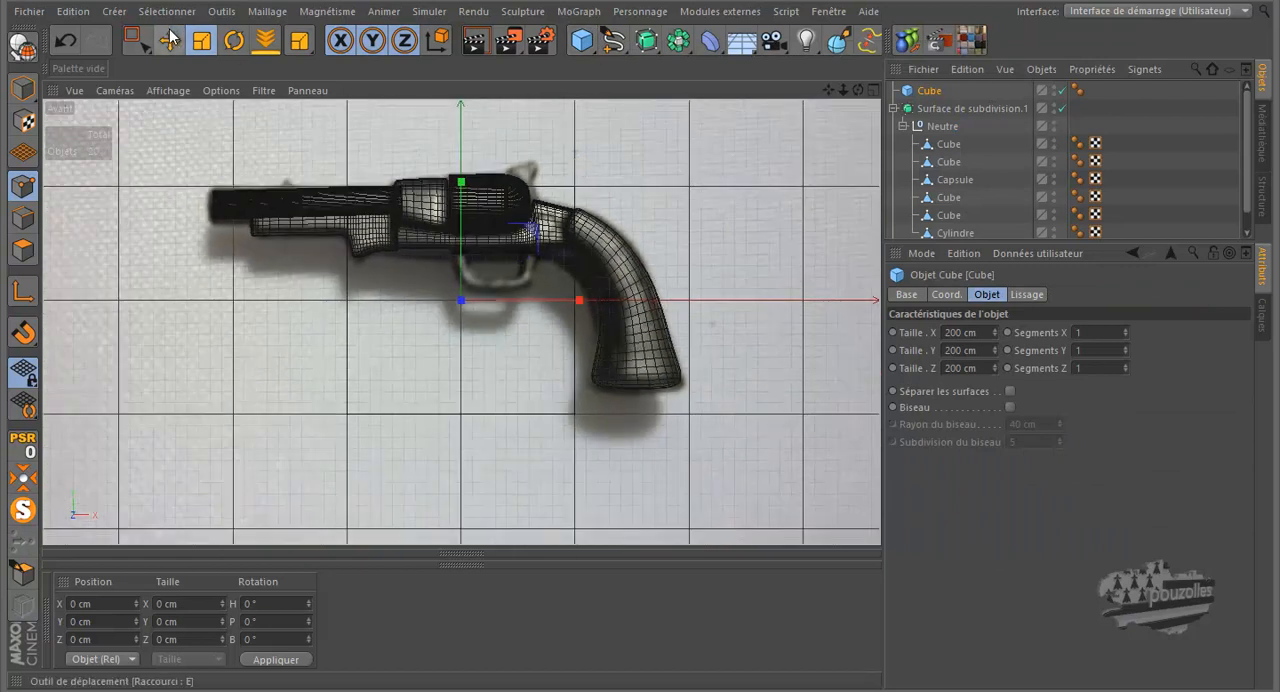
Step: Resize and move the cube over the trigger guard, about 82.7 cm long and 40.5 cm high, at about X 27.2 cm, Y 23.8 cm
click(170, 38)
scroll(445, 268, down, 4)
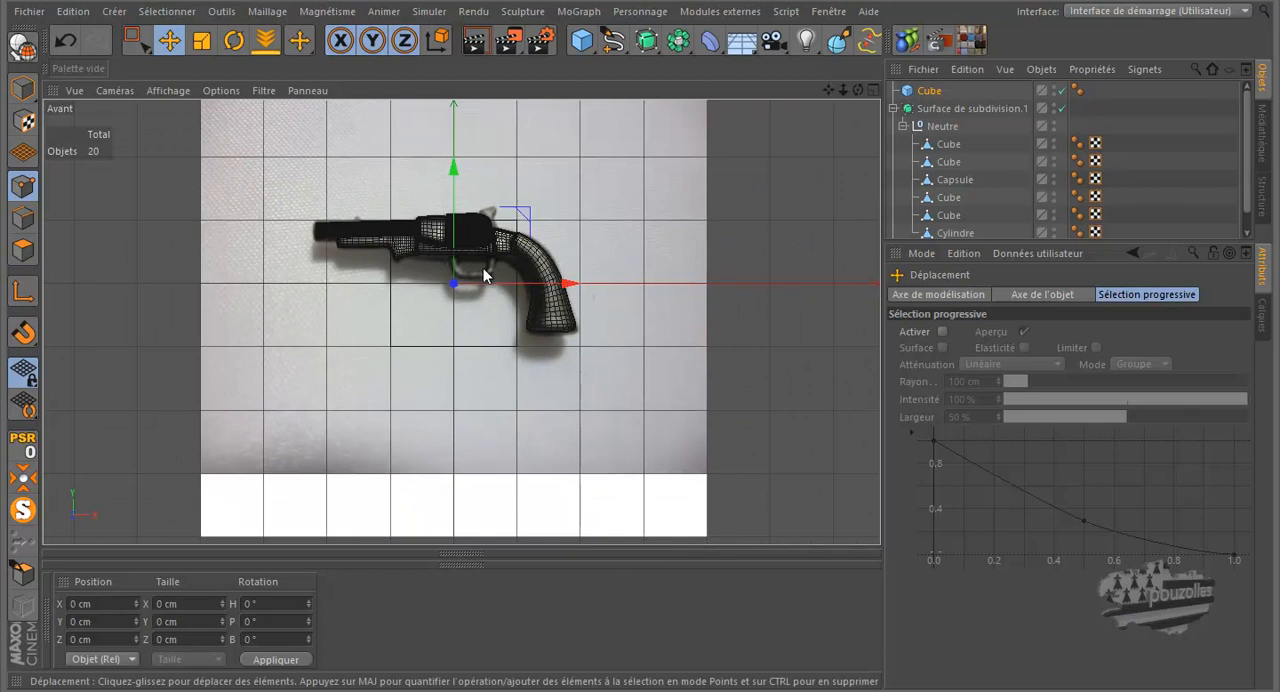
scroll(476, 256, up, 4)
scroll(479, 257, up, 2)
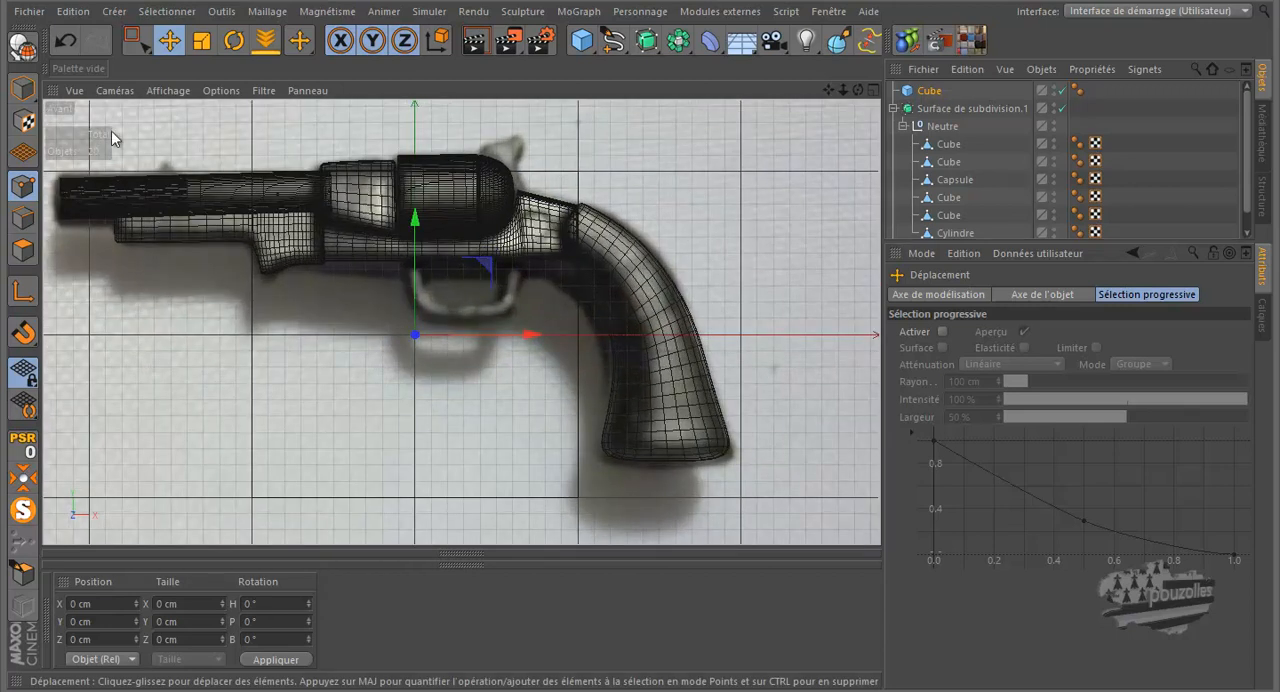
click(23, 86)
scroll(398, 168, down, 2)
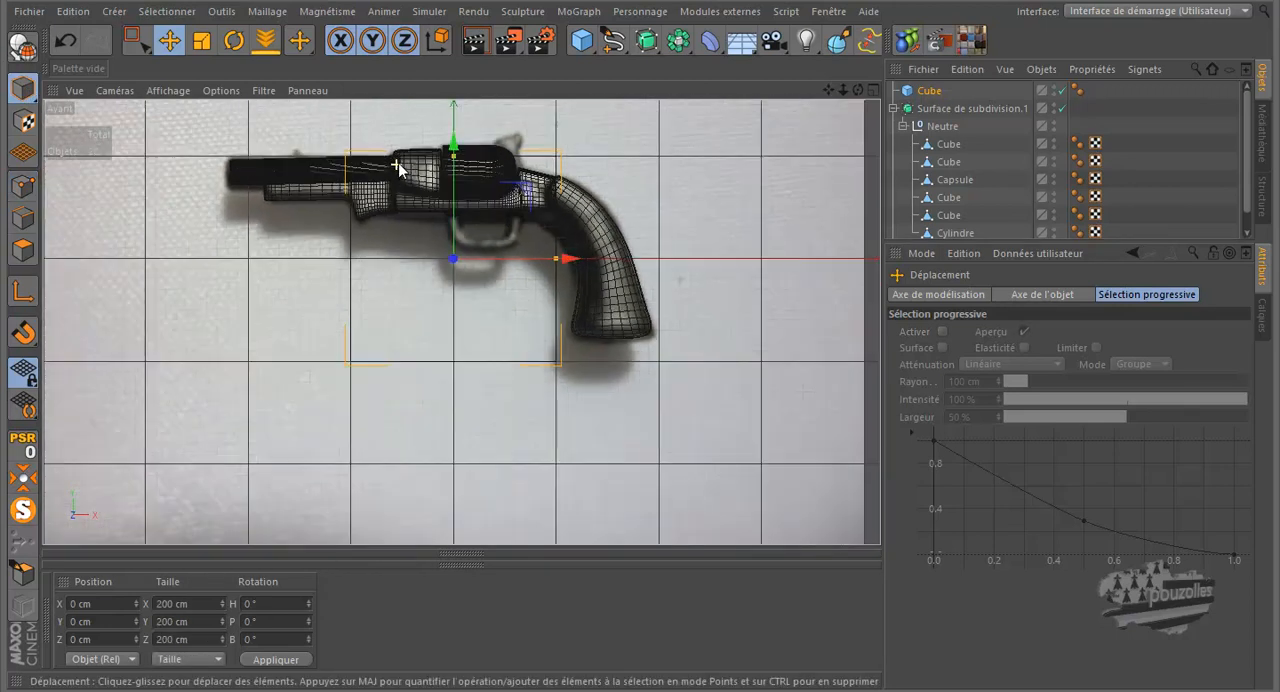
drag(450, 152, 459, 232)
drag(455, 183, 456, 172)
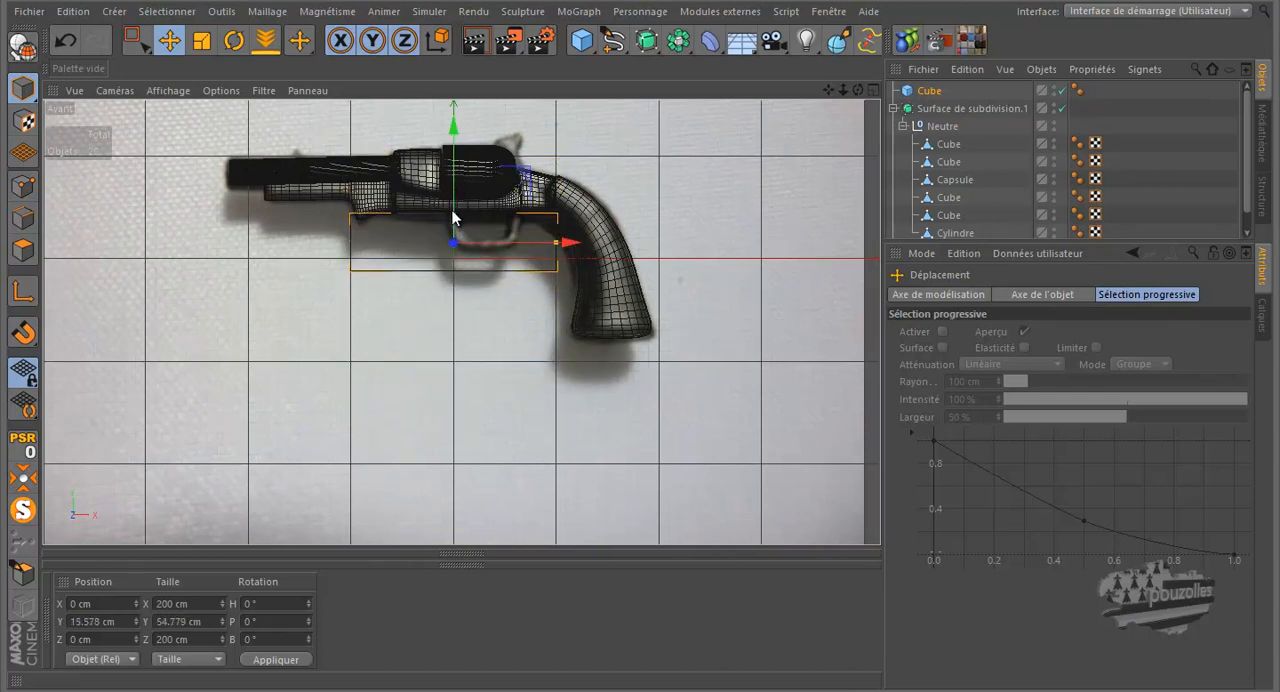
scroll(453, 217, up, 8)
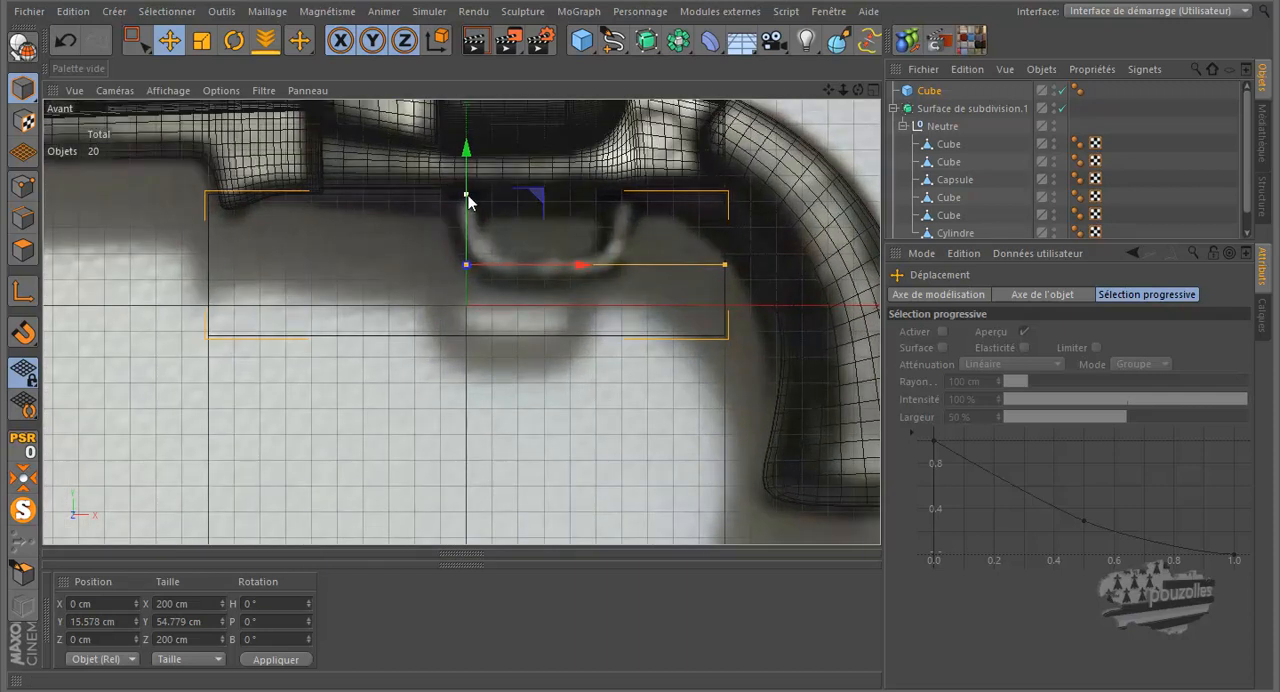
drag(467, 200, 486, 150)
drag(724, 247, 657, 252)
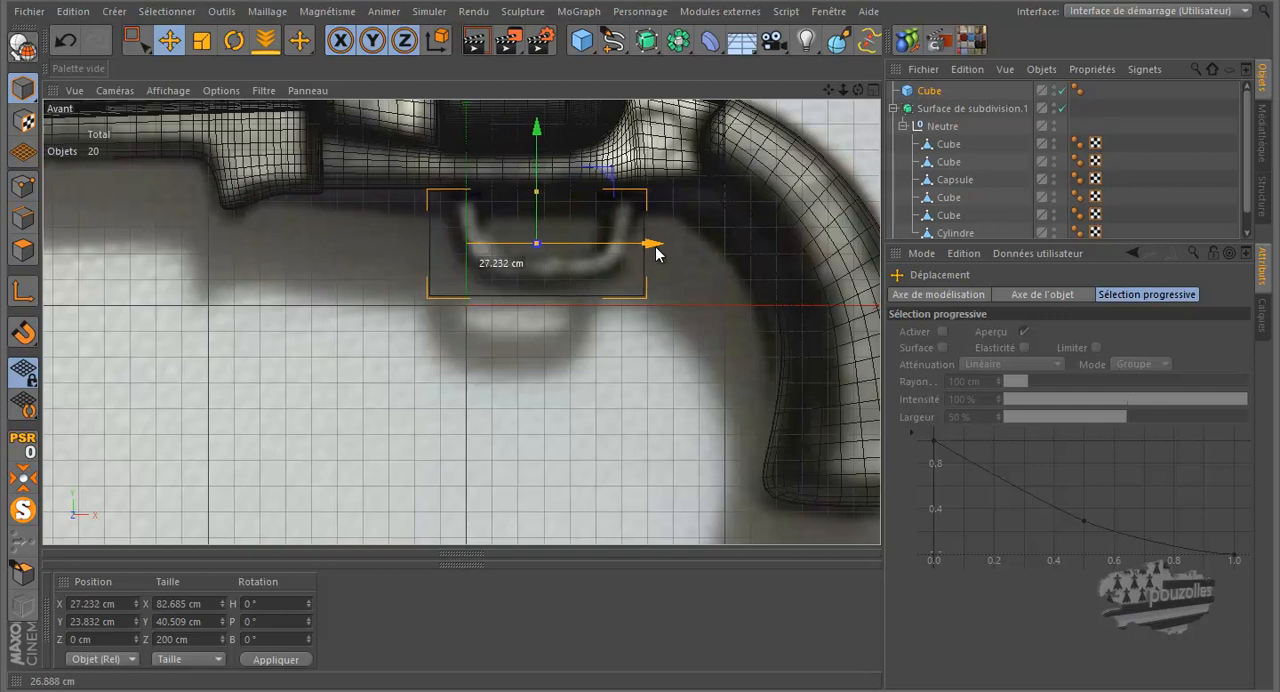
Step: Make the cube editable and move its upper corner points inward along X to the trigger guard's two ends
click(22, 88)
click(22, 188)
key(0)
drag(449, 170, 396, 214)
drag(480, 193, 505, 199)
drag(631, 205, 632, 206)
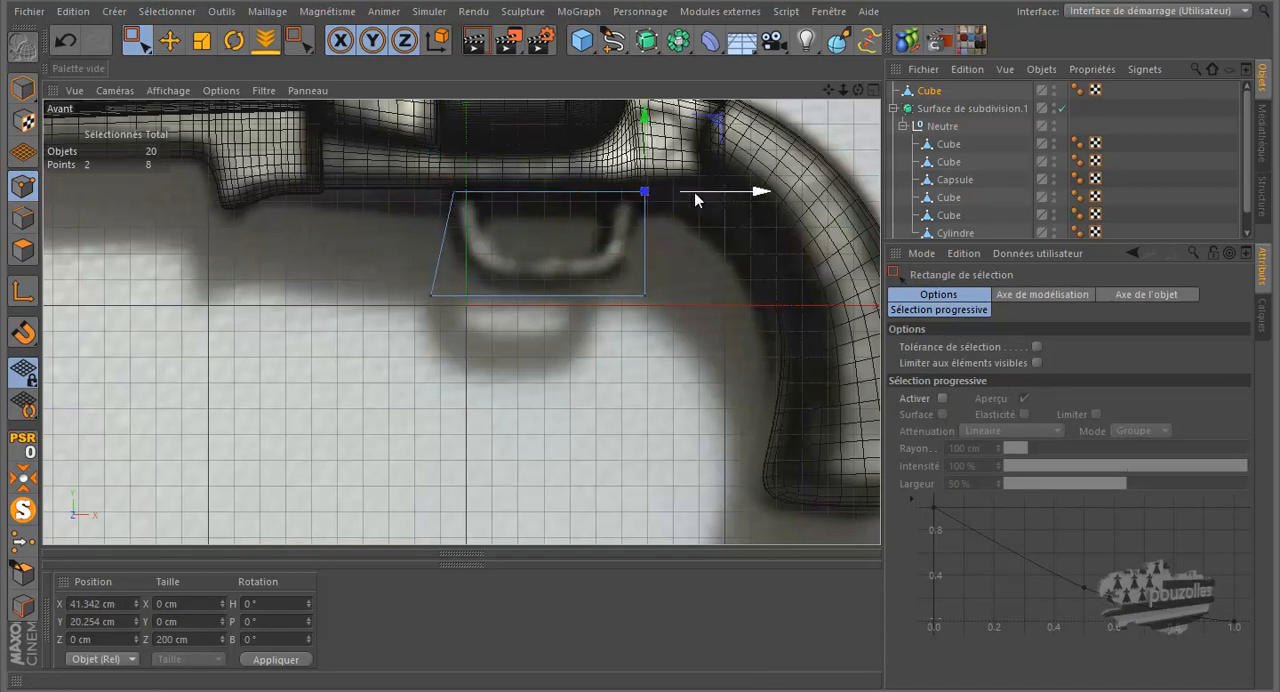
Step: Move the lower corner points onto the guard's bottom bend, to about X 31.4, Y -11.7 cm and X -23.1, Y -11.3 cm
drag(653, 274, 618, 306)
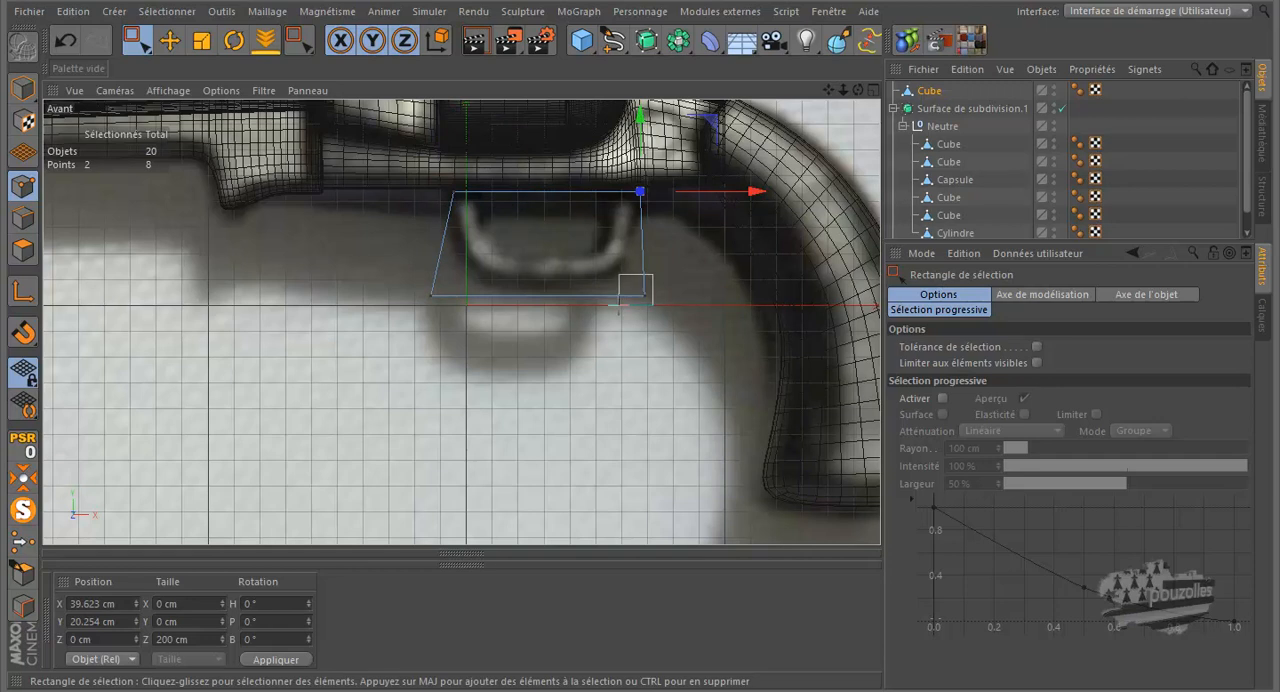
drag(717, 245, 693, 218)
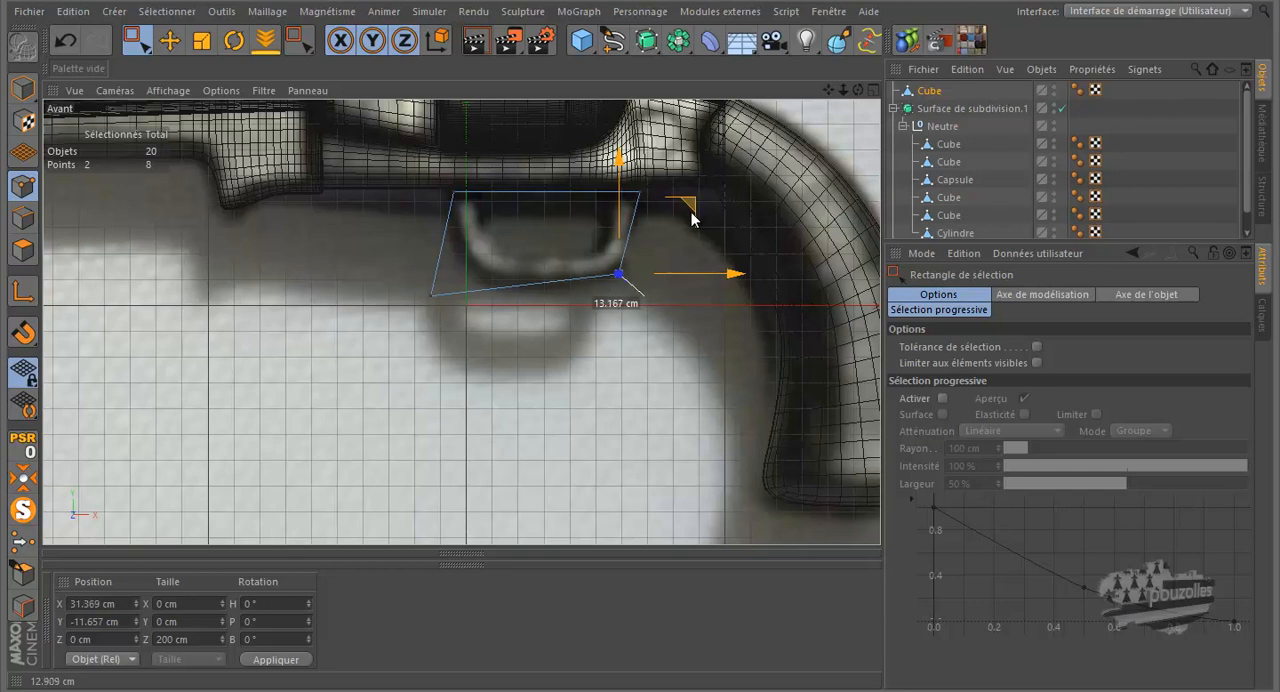
drag(692, 220, 692, 220)
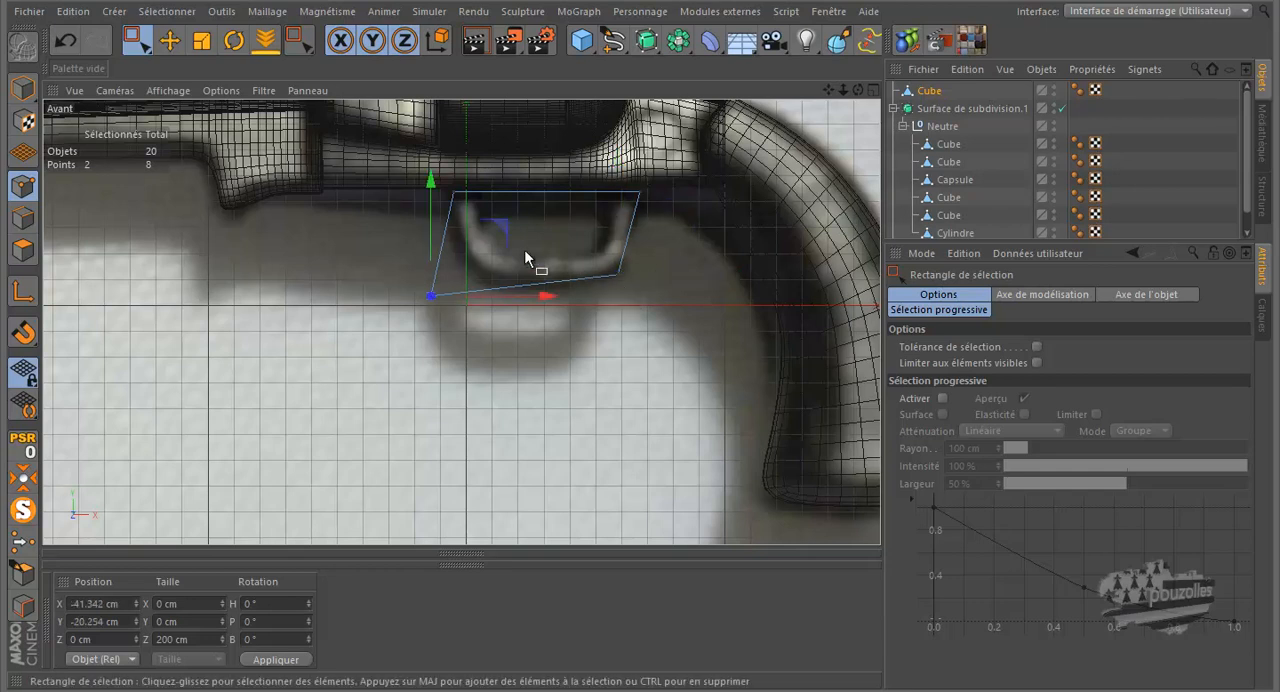
drag(503, 231, 551, 212)
Step: Cut three loops into the cube with the Knife along the inner outline of the guard's two uprights and bottom bar
scroll(554, 251, up, 5)
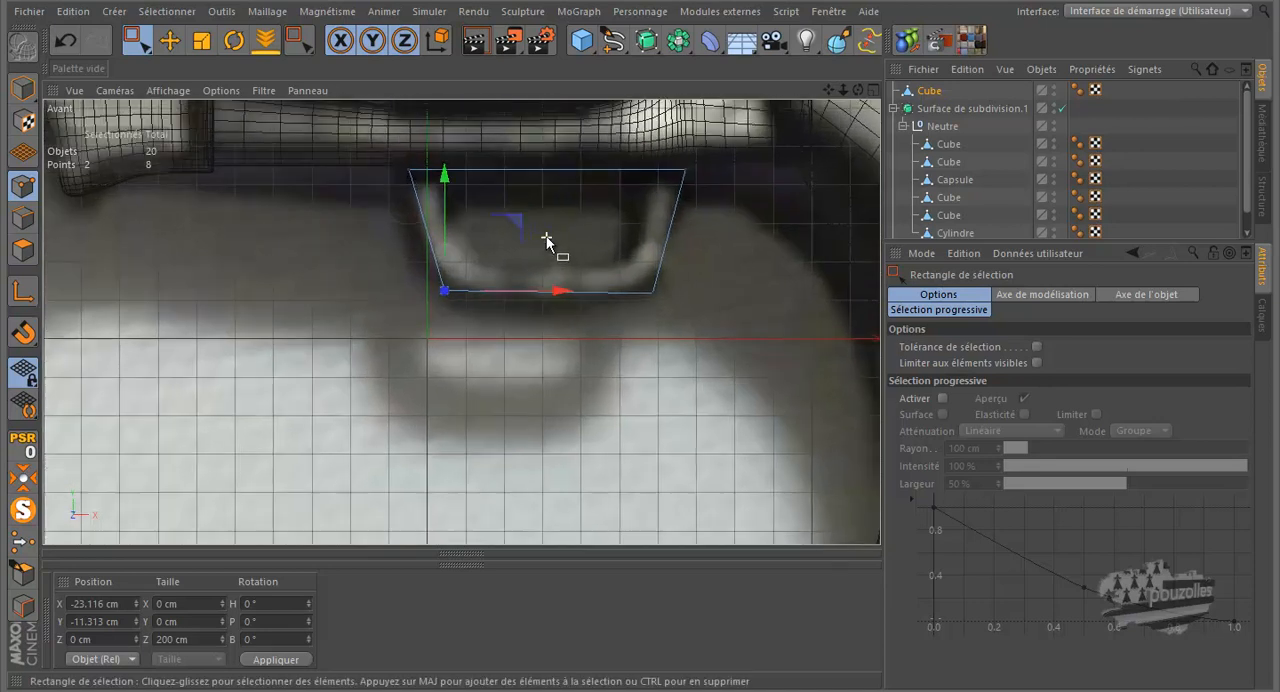
scroll(528, 252, up, 2)
key(k)
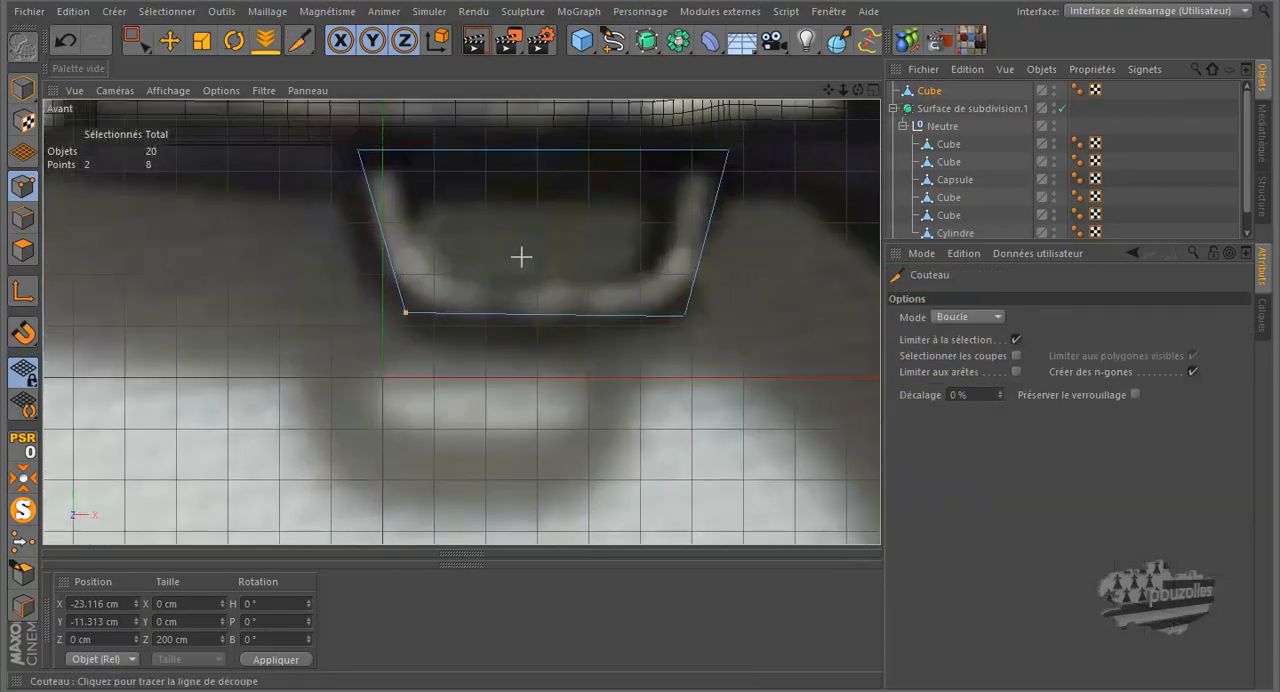
click(388, 150)
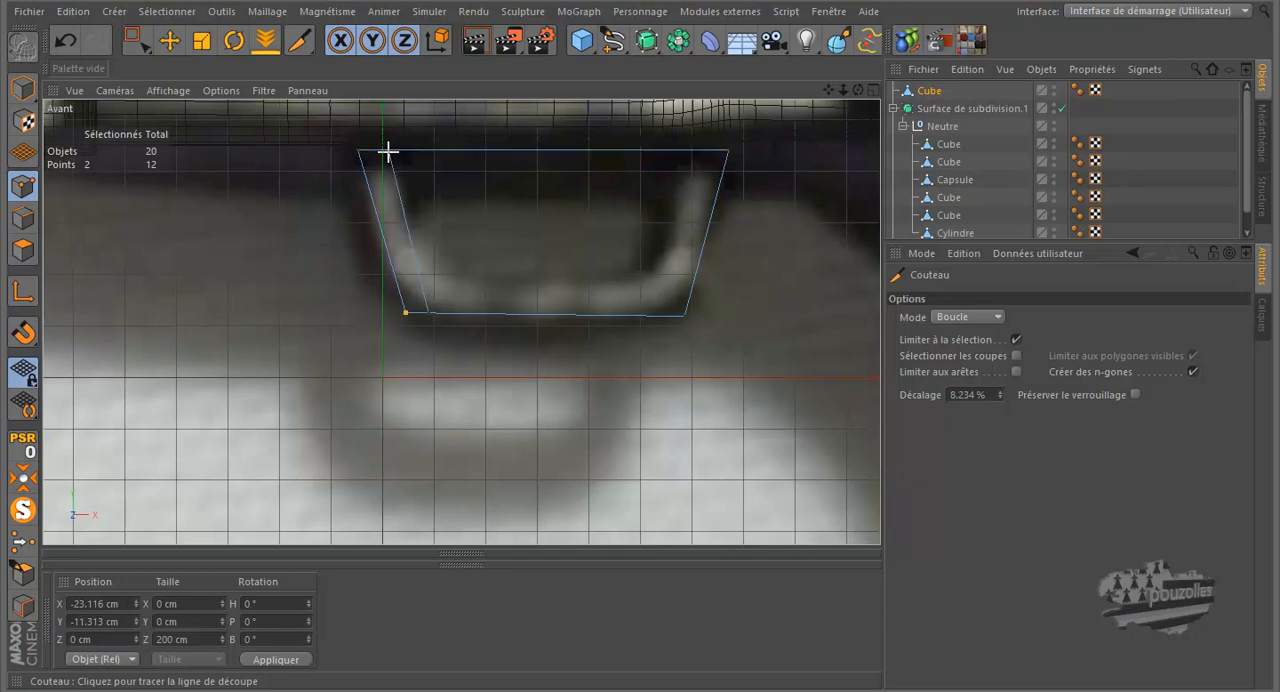
click(695, 150)
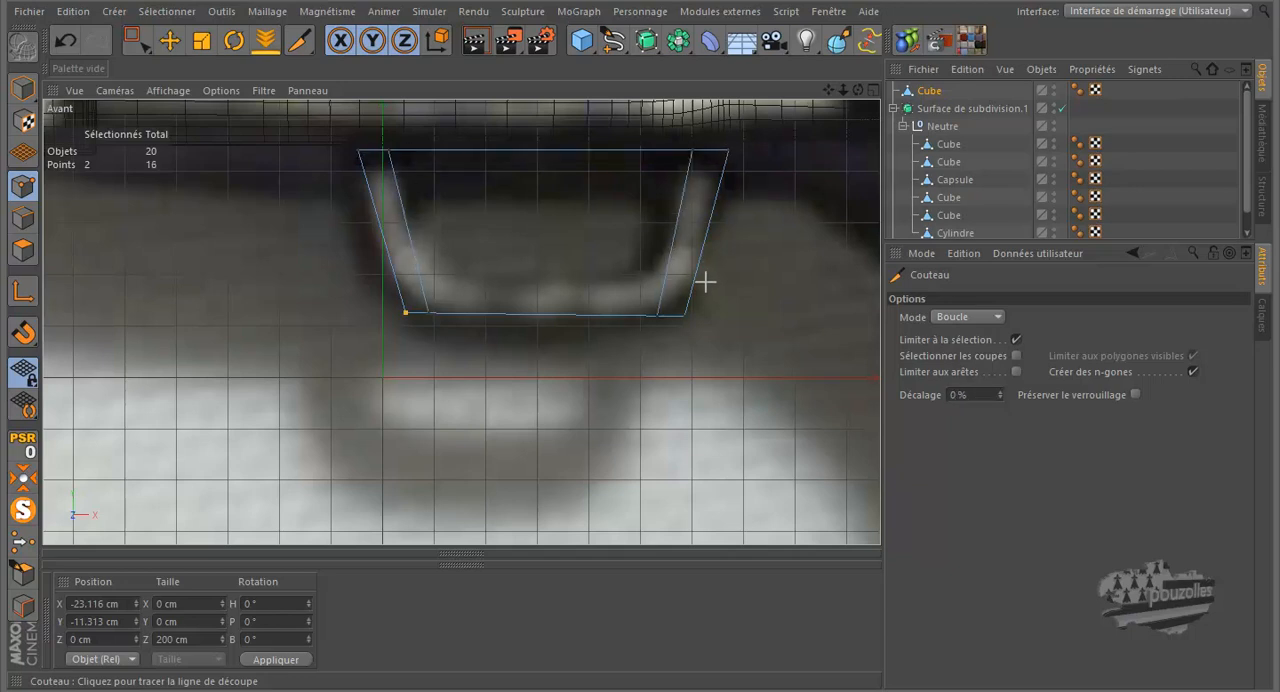
click(701, 287)
Step: Select the upper edges between the two uprights and delete them to open the guard into a U shape
click(23, 218)
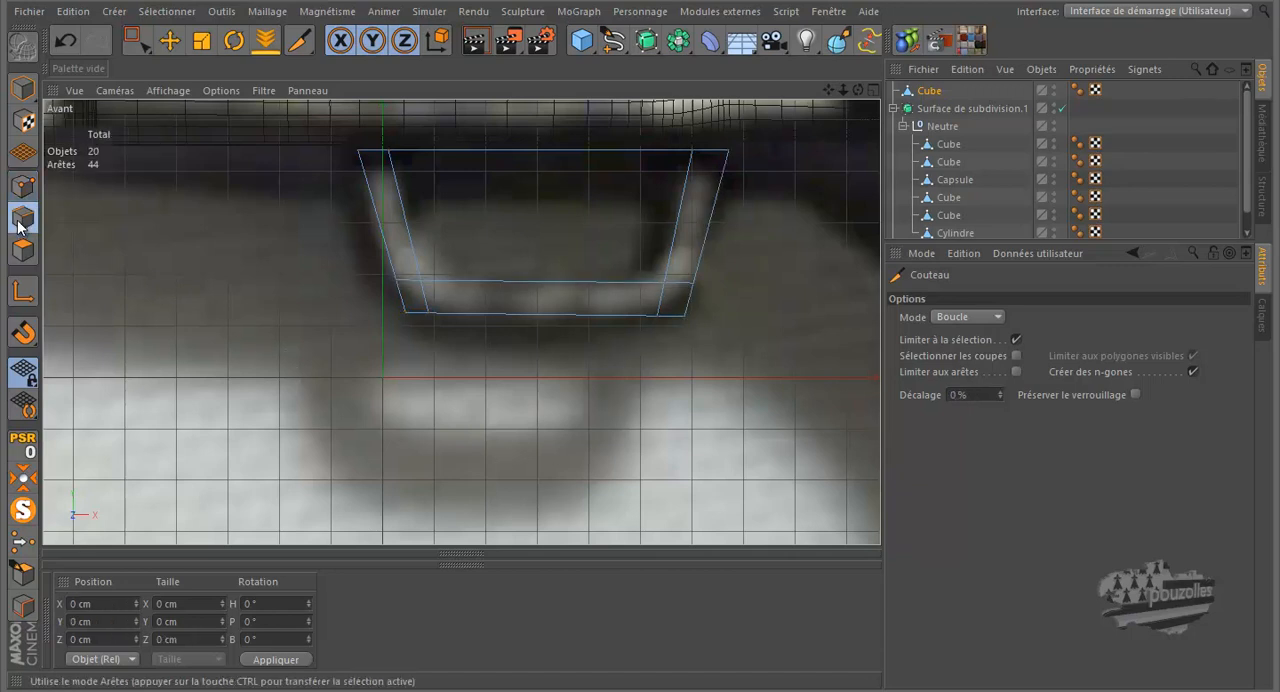
click(169, 40)
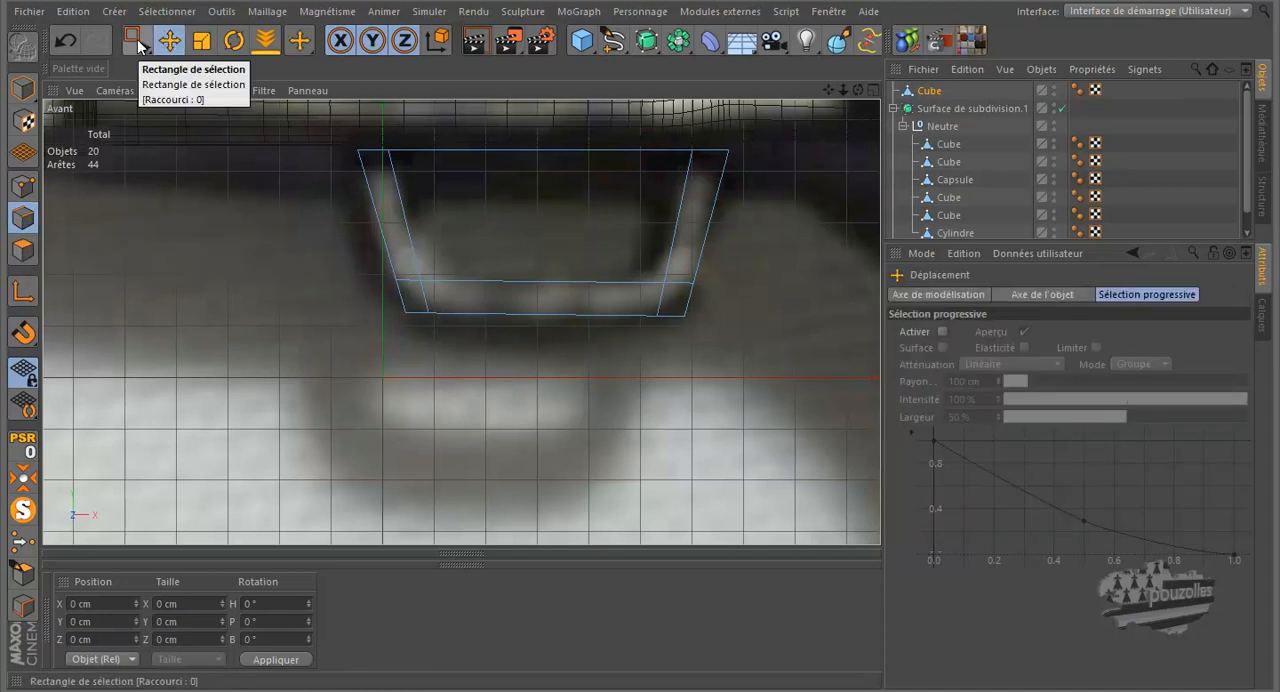
click(134, 40)
drag(379, 133, 615, 175)
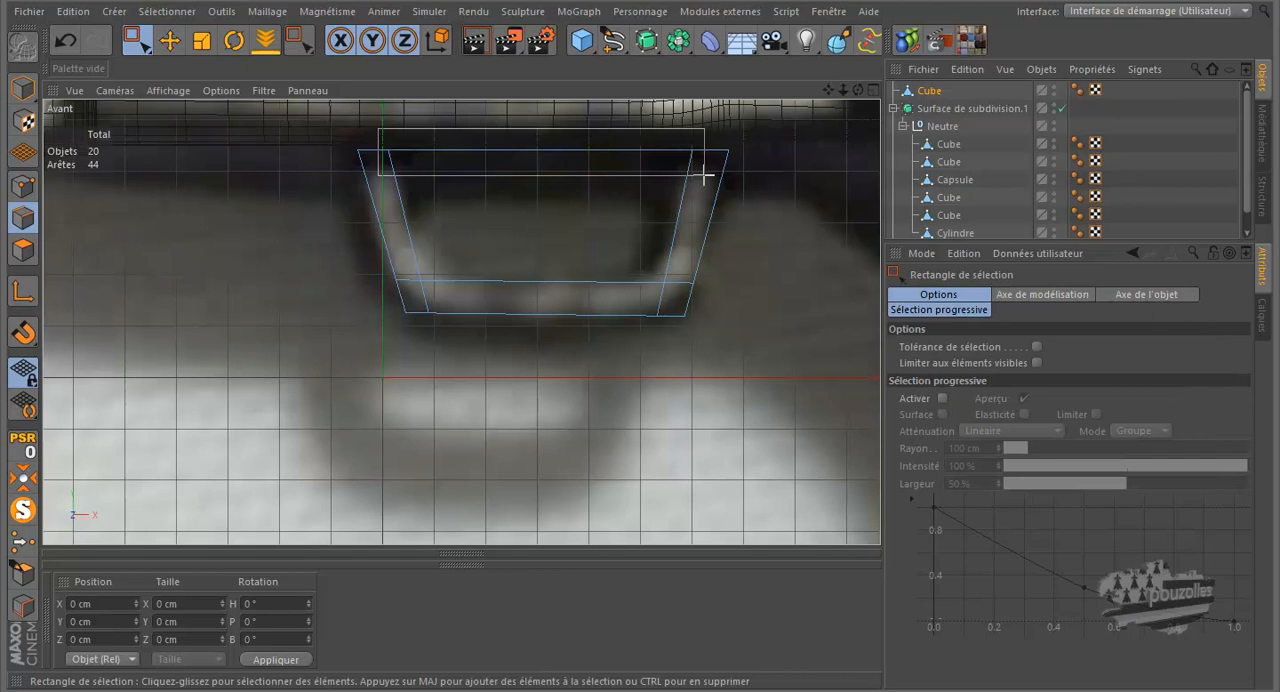
drag(704, 176, 704, 176)
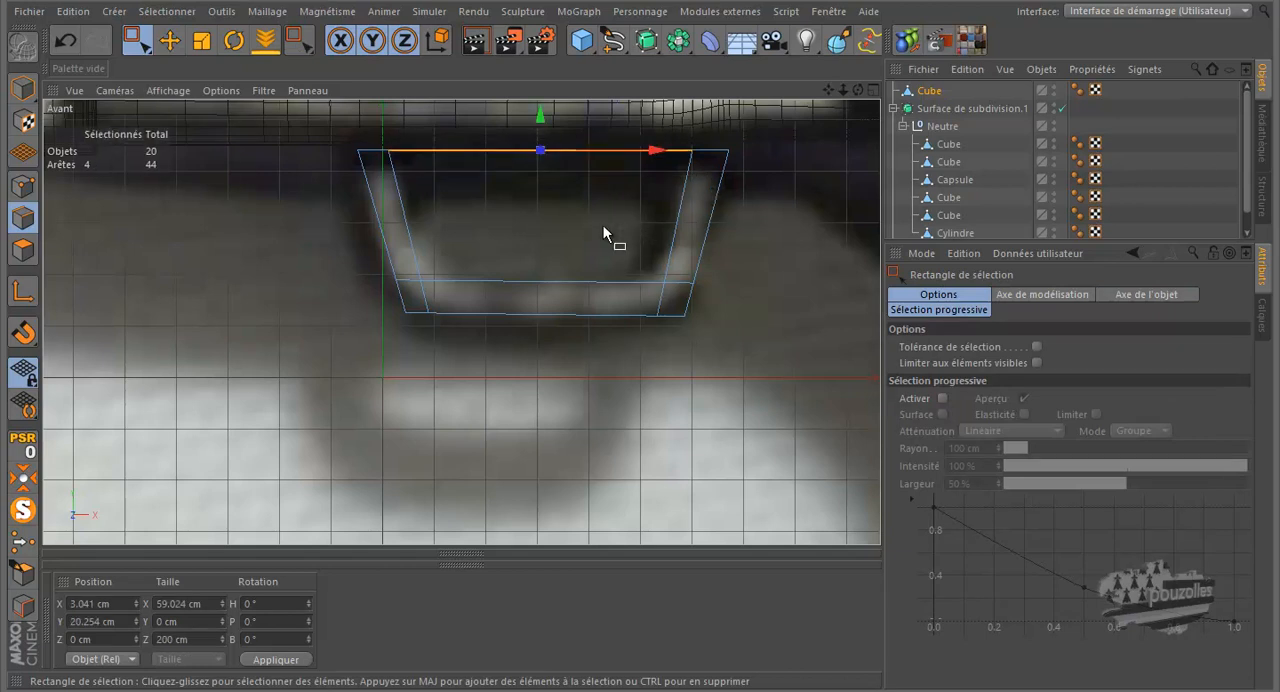
key(Delete)
Step: Select all the guard's points in the top view and scale them along Z to about 7.1 cm
middle_click(248, 271)
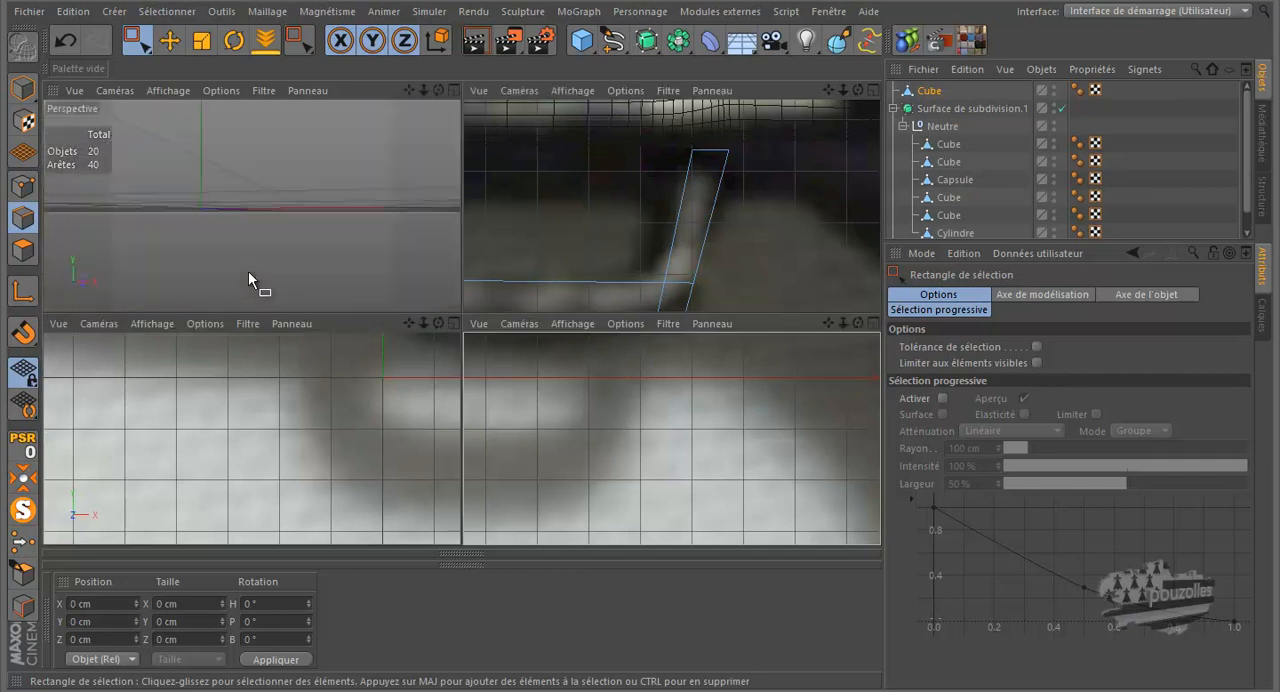
middle_click(263, 267)
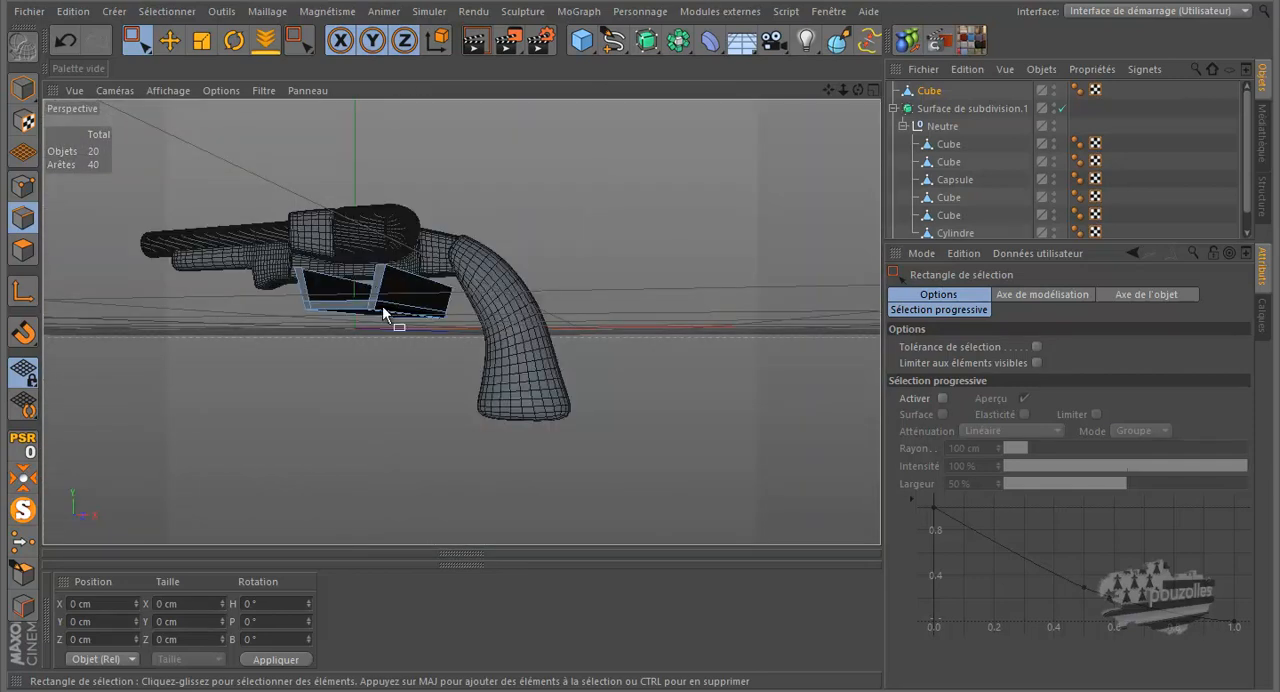
scroll(394, 285, up, 3)
drag(858, 90, 652, 210)
middle_click(578, 275)
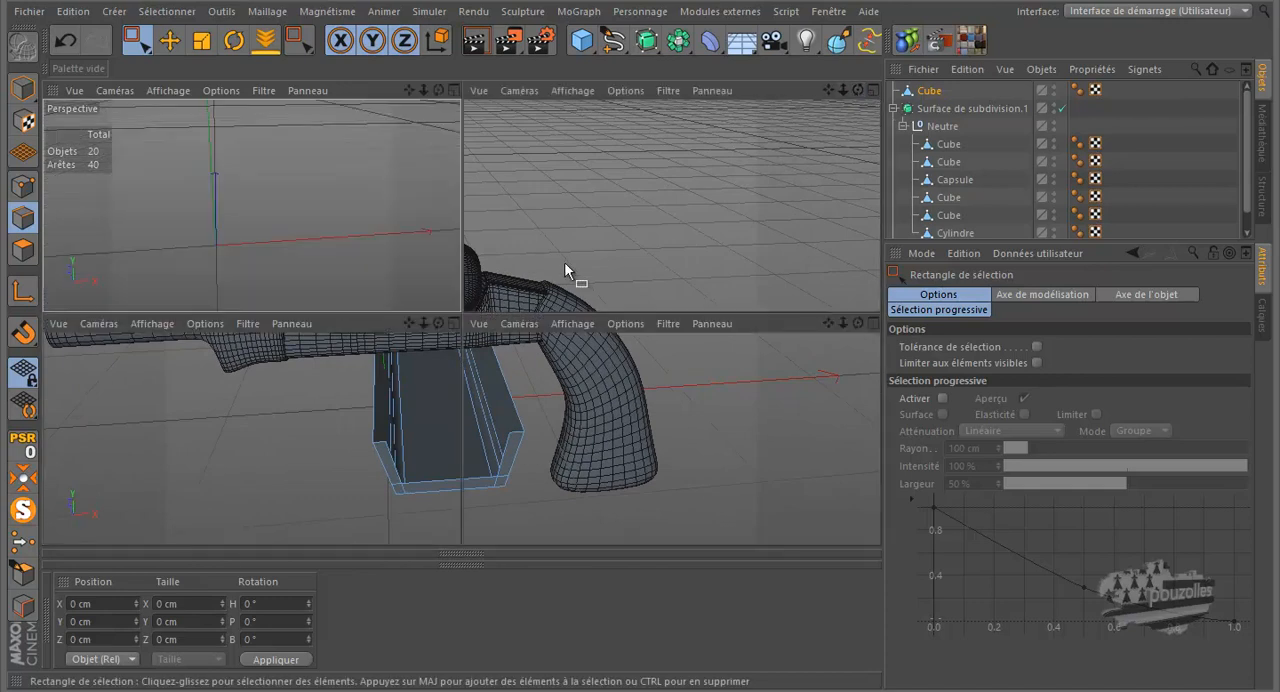
middle_click(621, 227)
scroll(626, 243, down, 5)
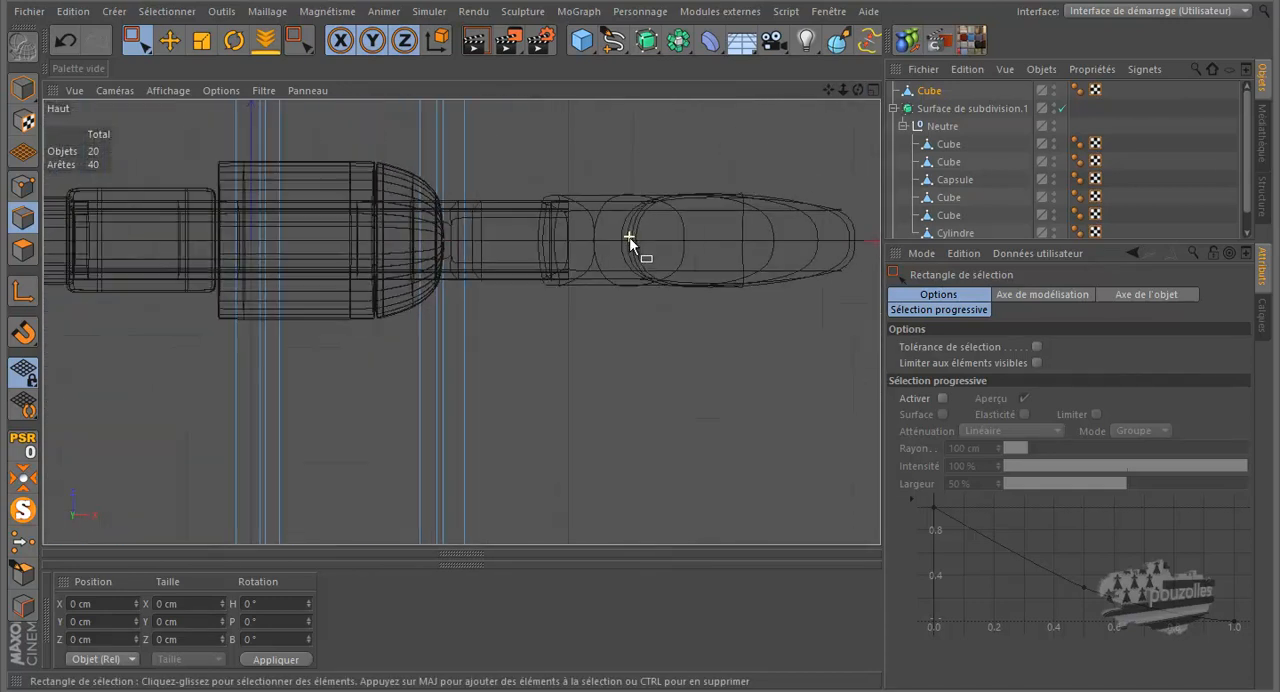
scroll(420, 288, down, 1)
click(22, 186)
drag(370, 110, 625, 438)
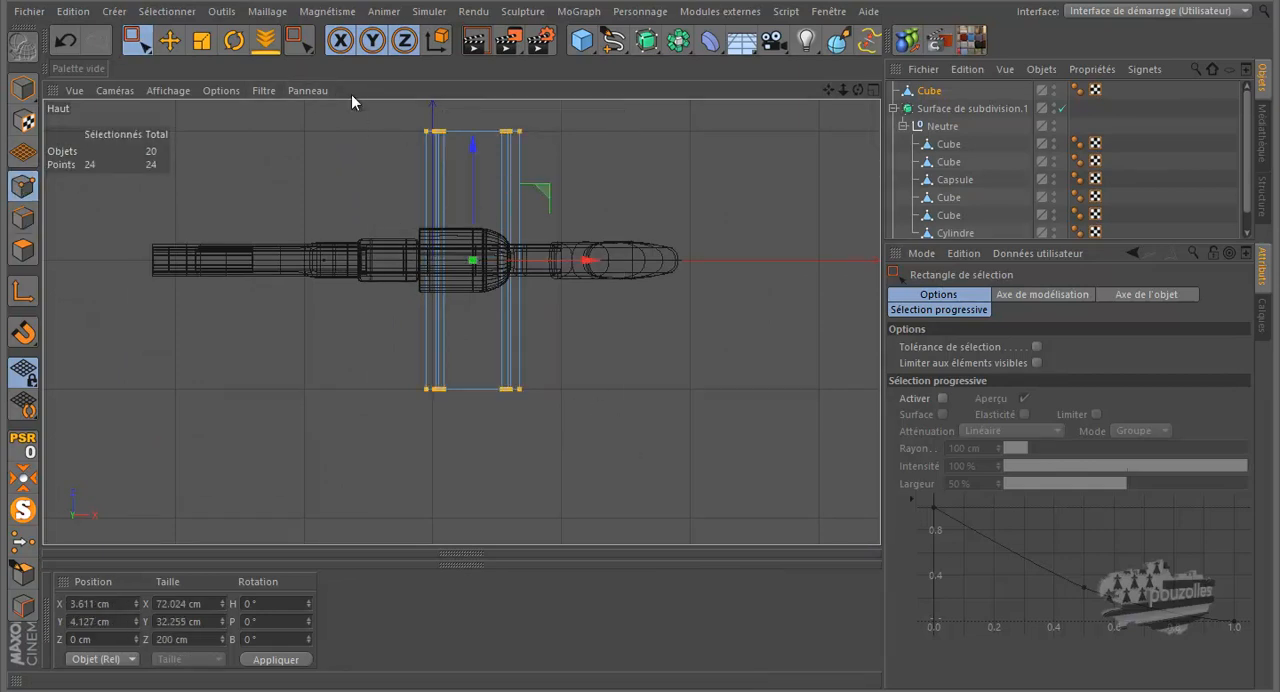
click(208, 44)
drag(477, 142, 491, 263)
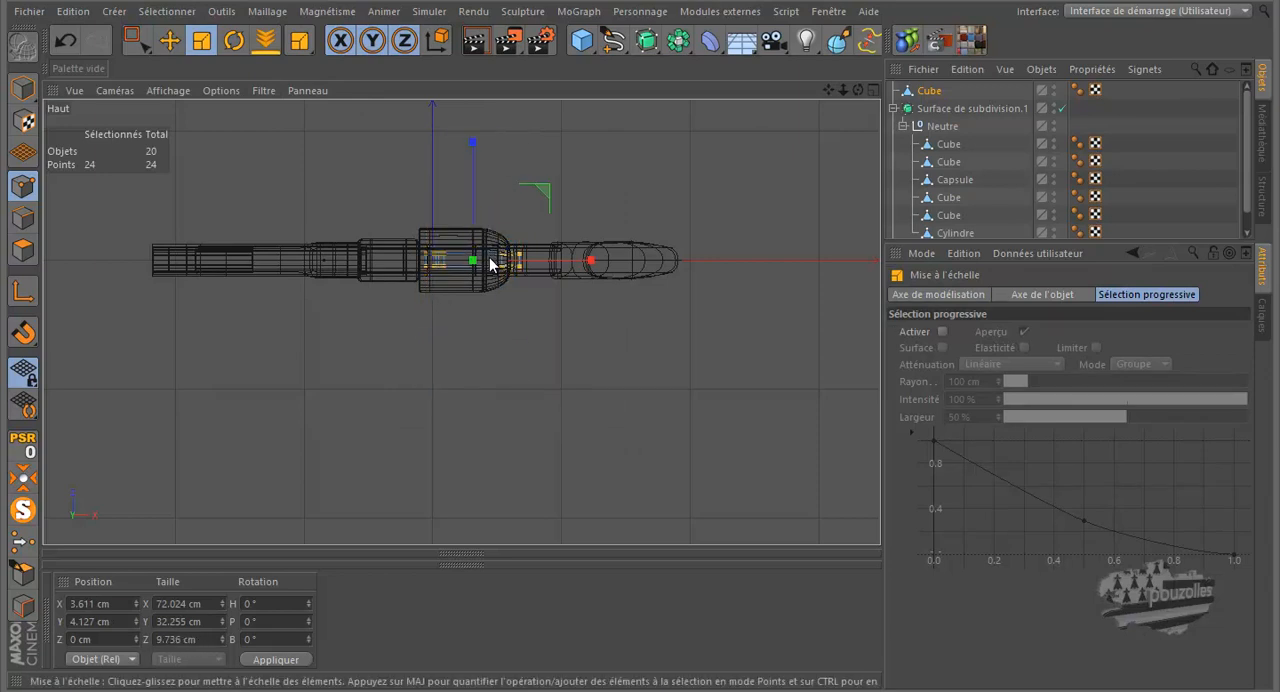
scroll(486, 275, up, 5)
scroll(483, 272, up, 3)
drag(445, 116, 440, 155)
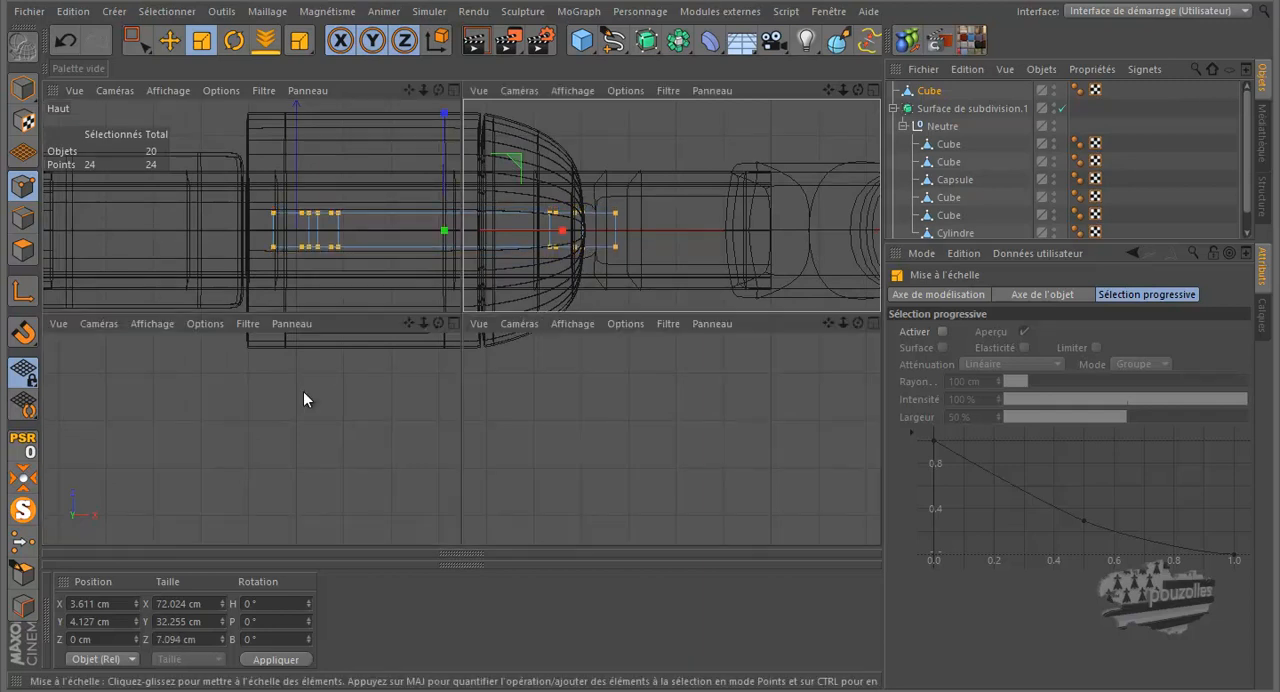
Step: Examine the thinned trigger guard and its open upper ends under the frame in the perspective view, in polygon mode
middle_click(303, 391)
middle_click(288, 271)
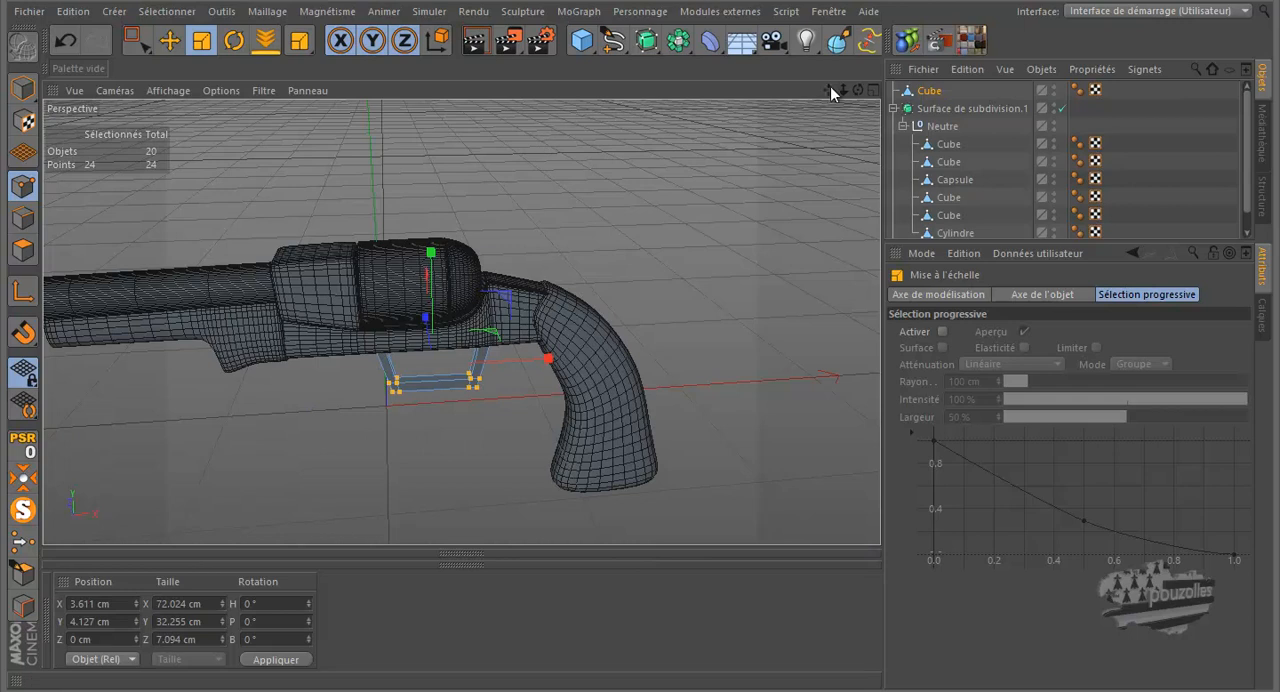
mouse_move(642, 320)
alt+mouse_down()
mouse_move(654, 315)
mouse_move(625, 320)
mouse_move(640, 323)
alt+mouse_up()
scroll(459, 440, up, 3)
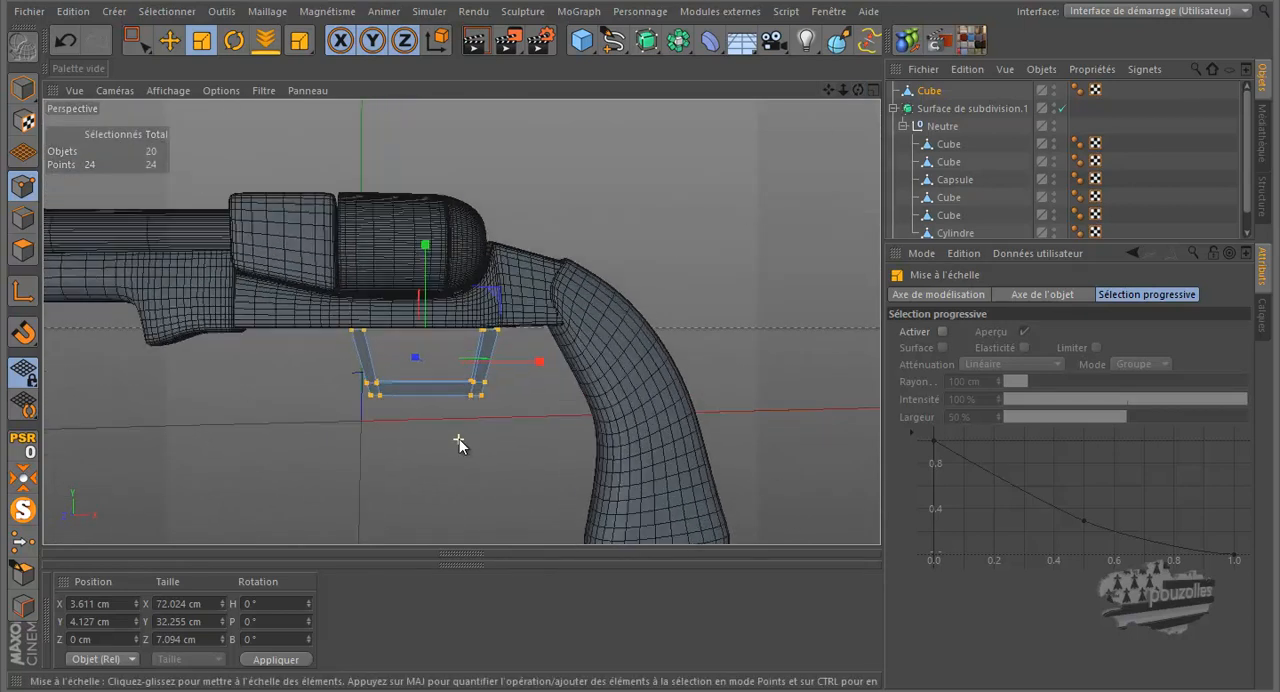
scroll(459, 446, up, 2)
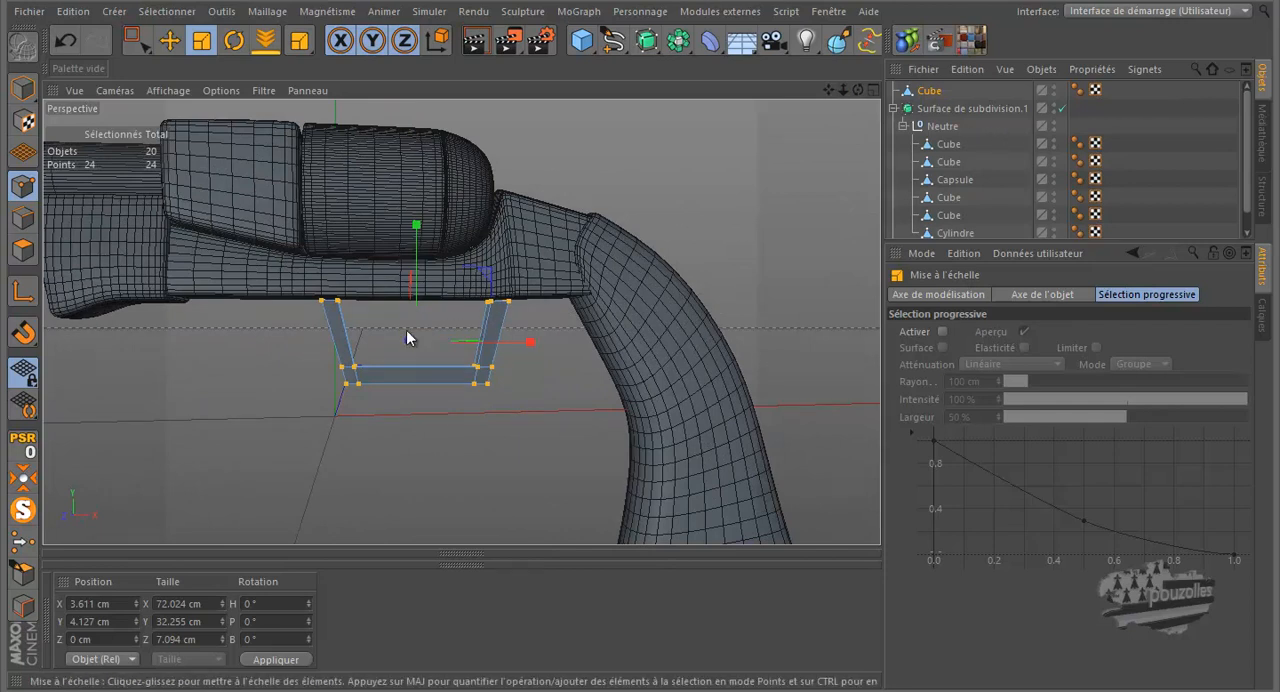
scroll(400, 335, up, 2)
scroll(401, 334, up, 2)
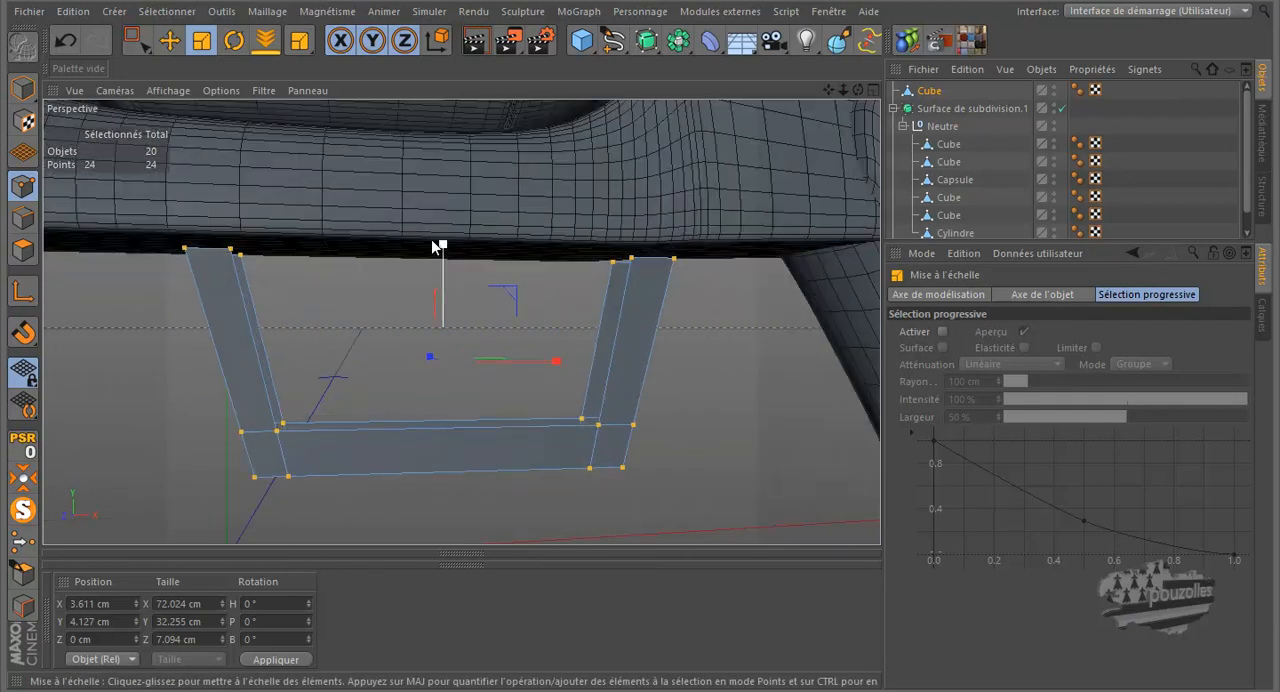
click(23, 250)
click(169, 40)
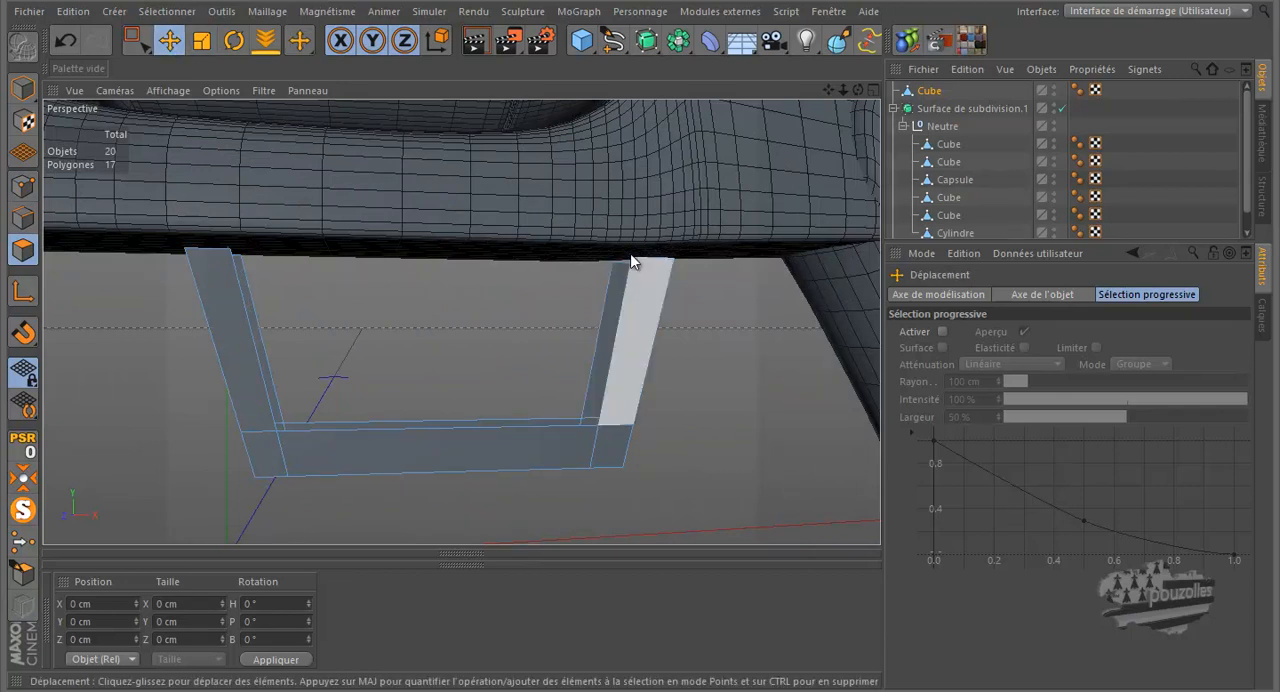
drag(858, 90, 642, 239)
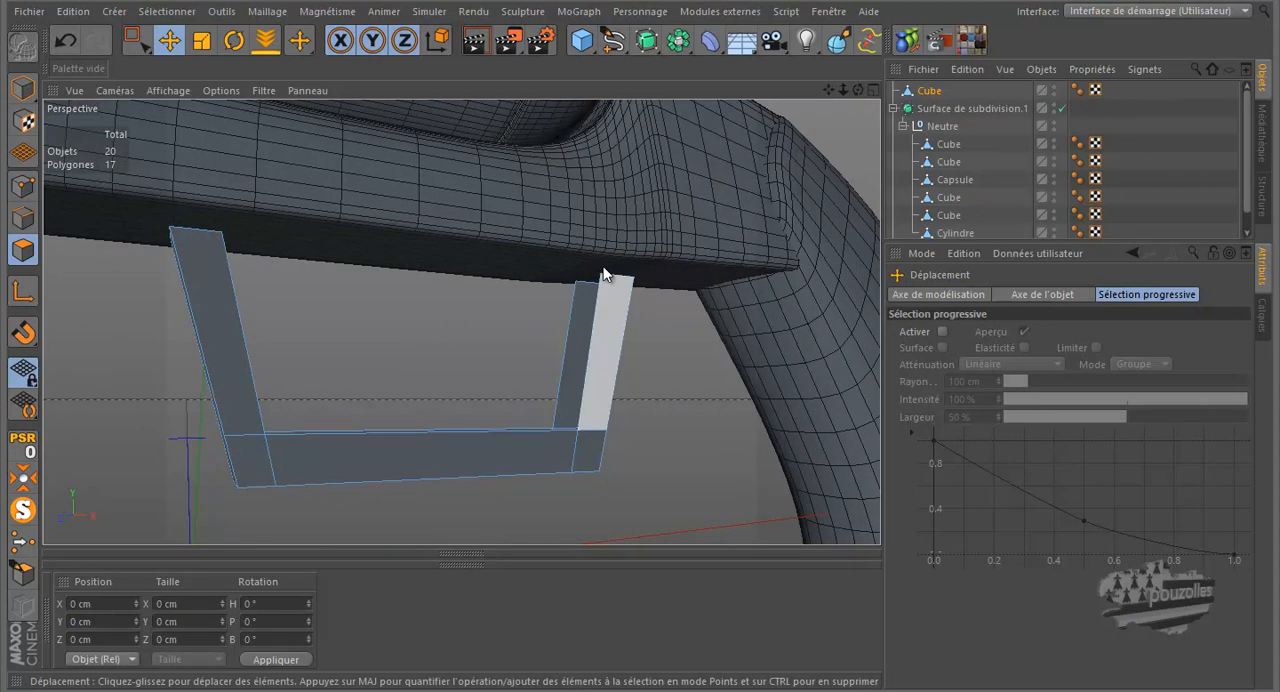
drag(856, 90, 535, 224)
Step: Isolate the trigger guard and bridge its open inner edges to close the inner faces of both uprights and the bottom bar
click(25, 511)
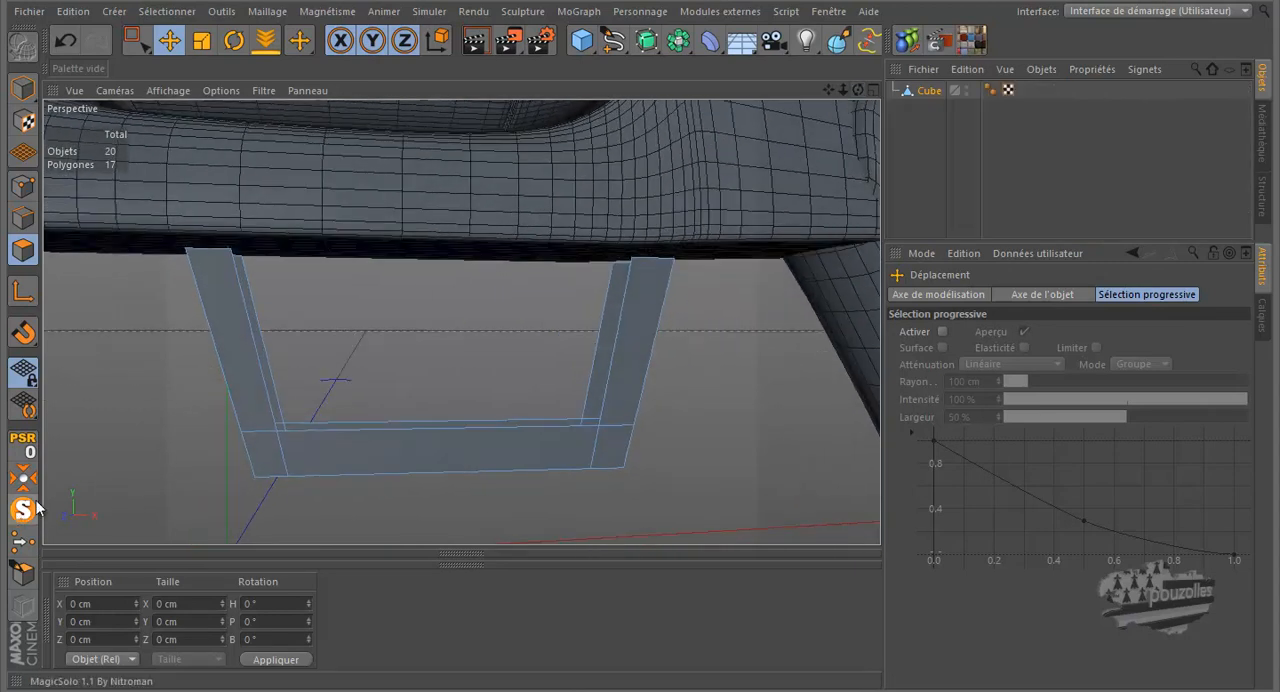
drag(641, 333, 640, 321)
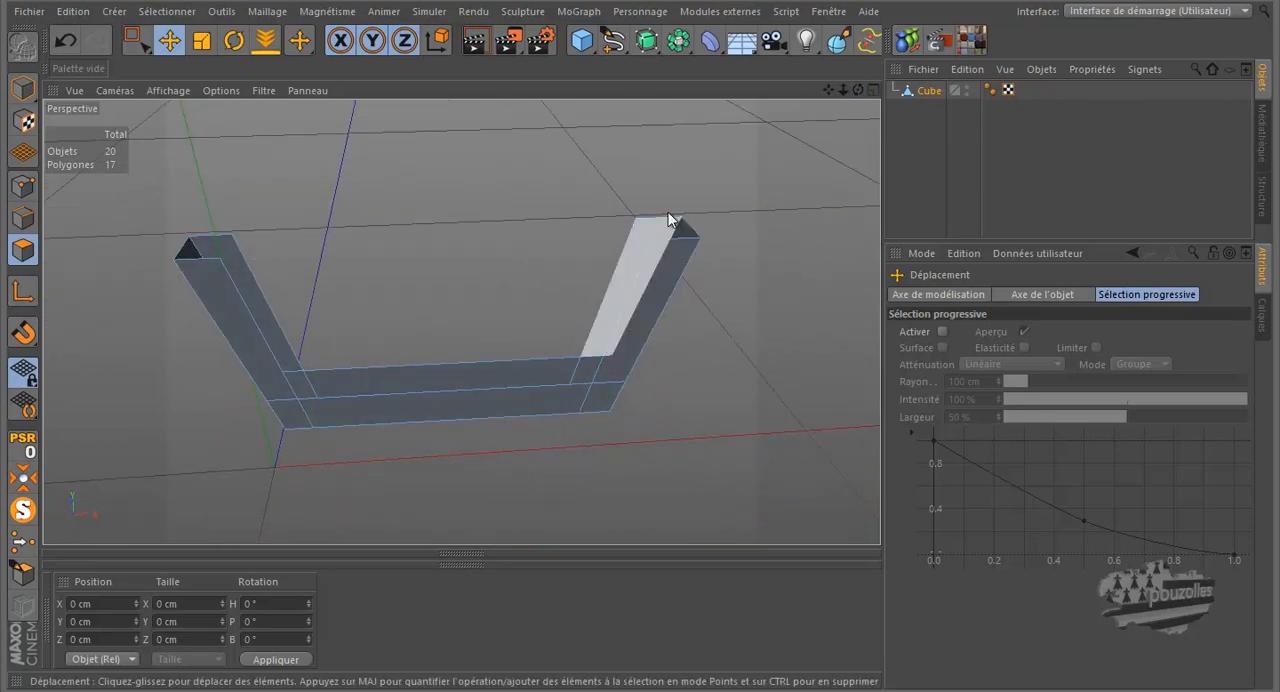
right_click(502, 184)
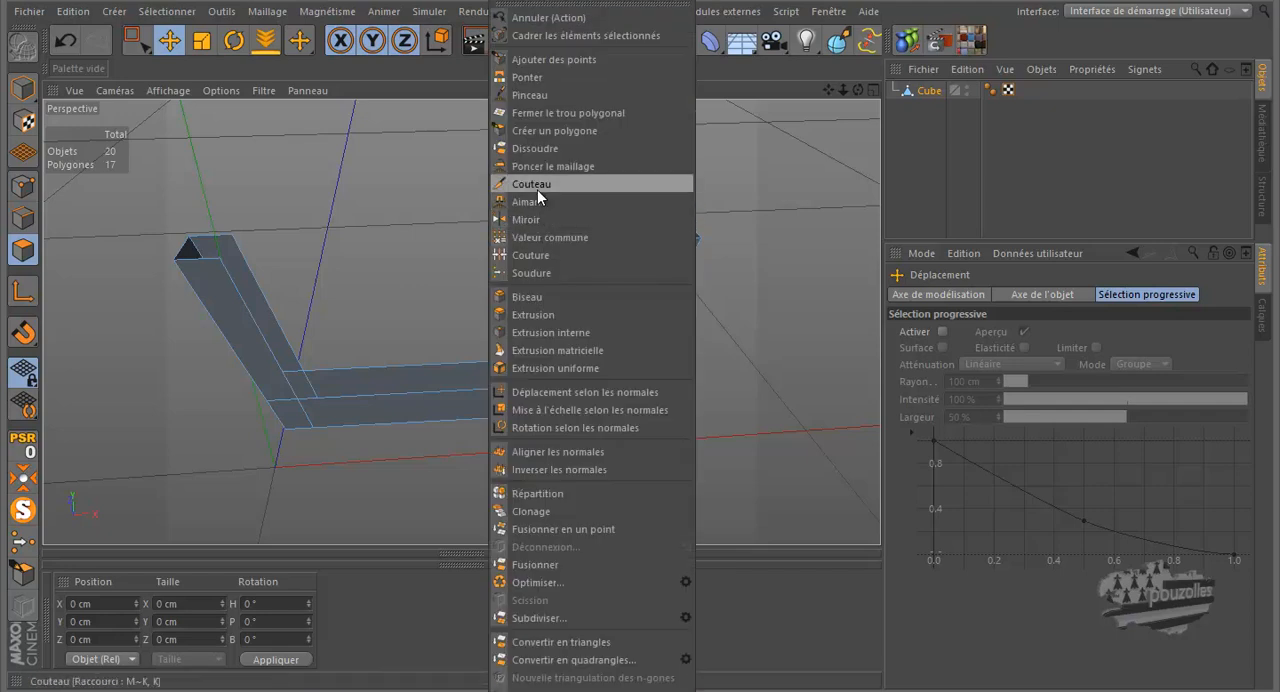
click(531, 78)
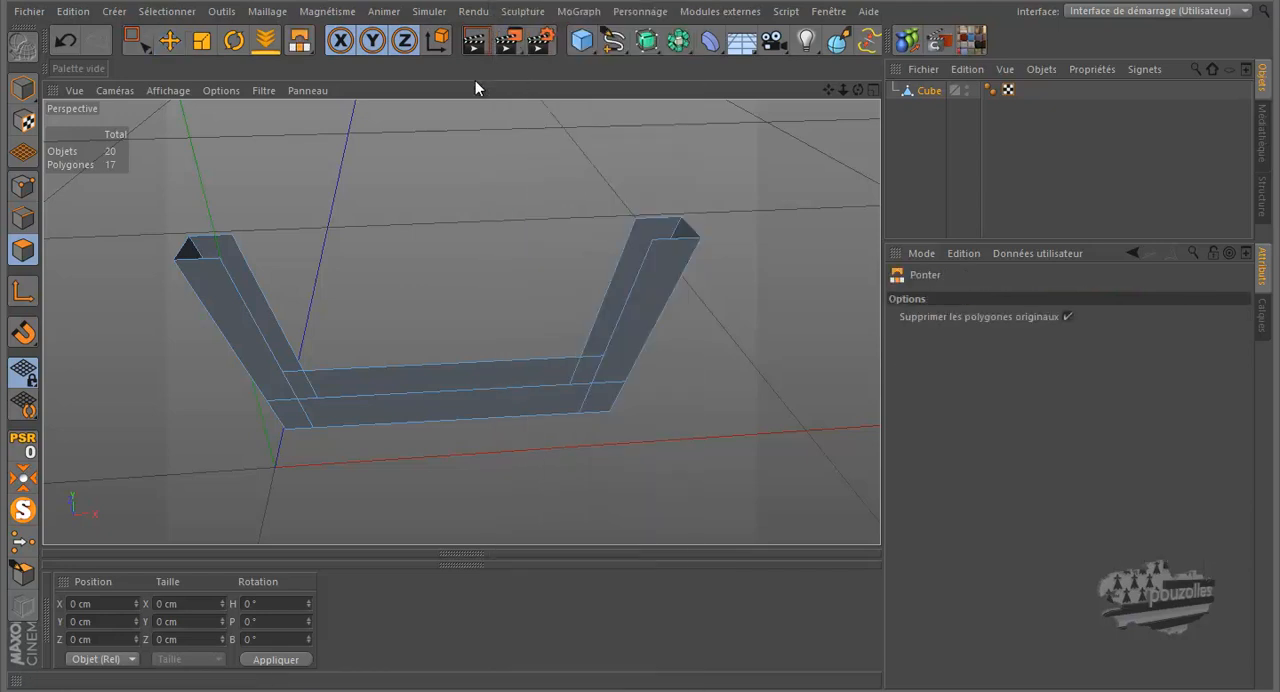
click(23, 218)
drag(250, 280, 242, 297)
drag(374, 394, 376, 396)
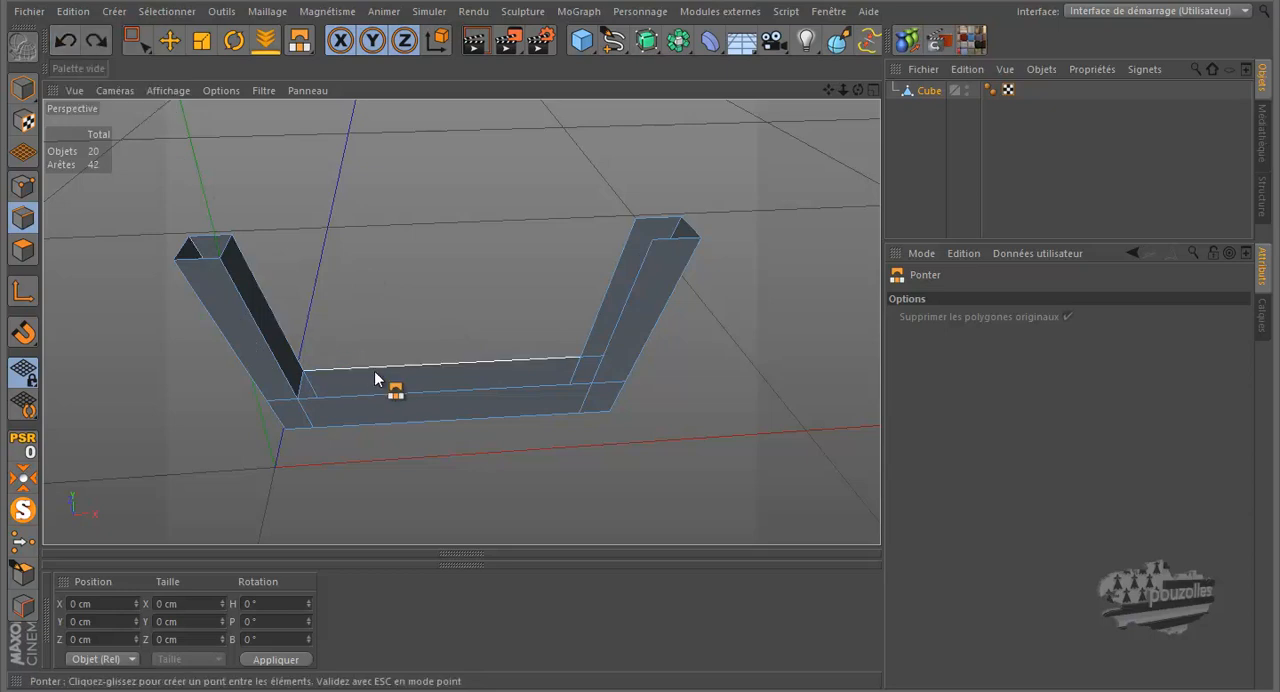
drag(383, 385, 381, 388)
drag(601, 332, 612, 343)
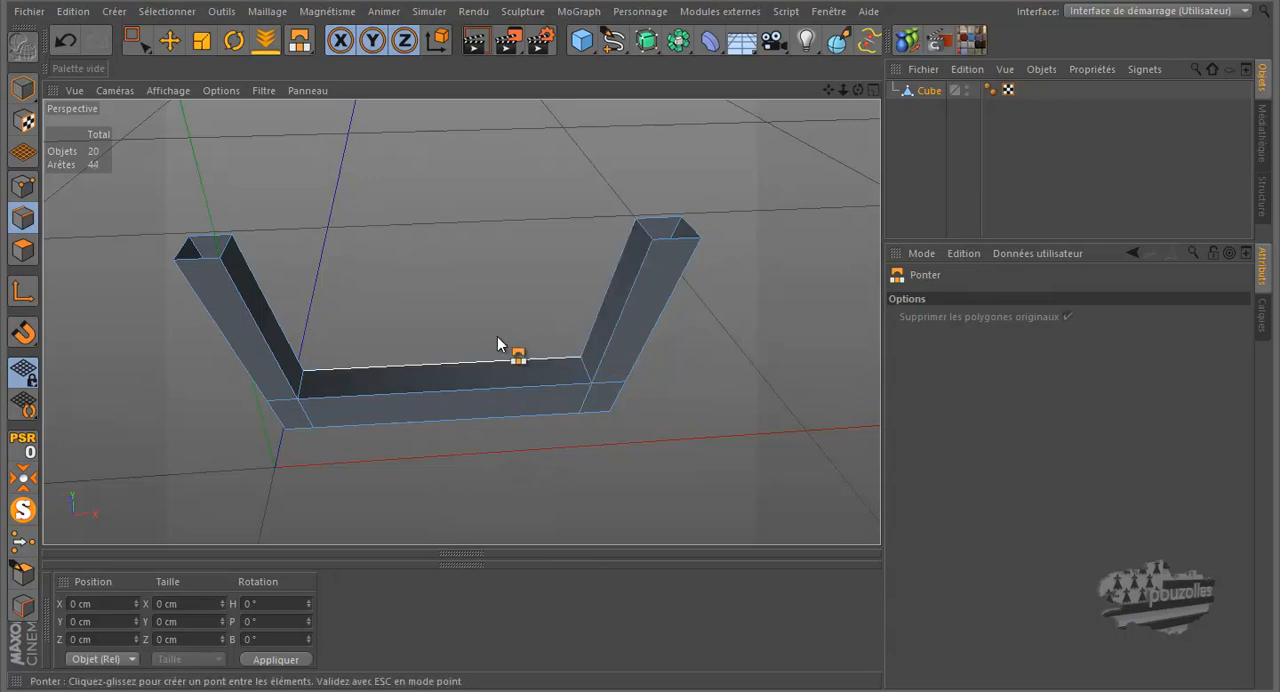
Step: Show the whole model again and place the guard's Cube inside the Neutre null under Surface de subdivision.1
middle_click(453, 290)
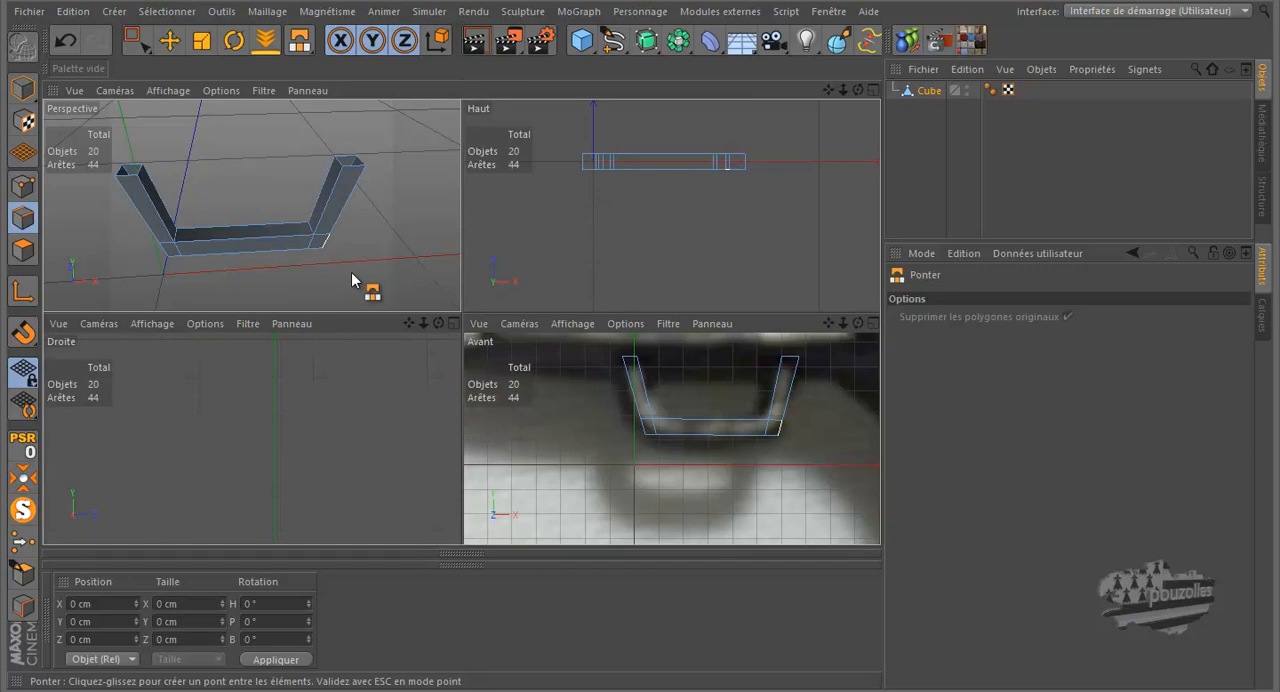
middle_click(353, 285)
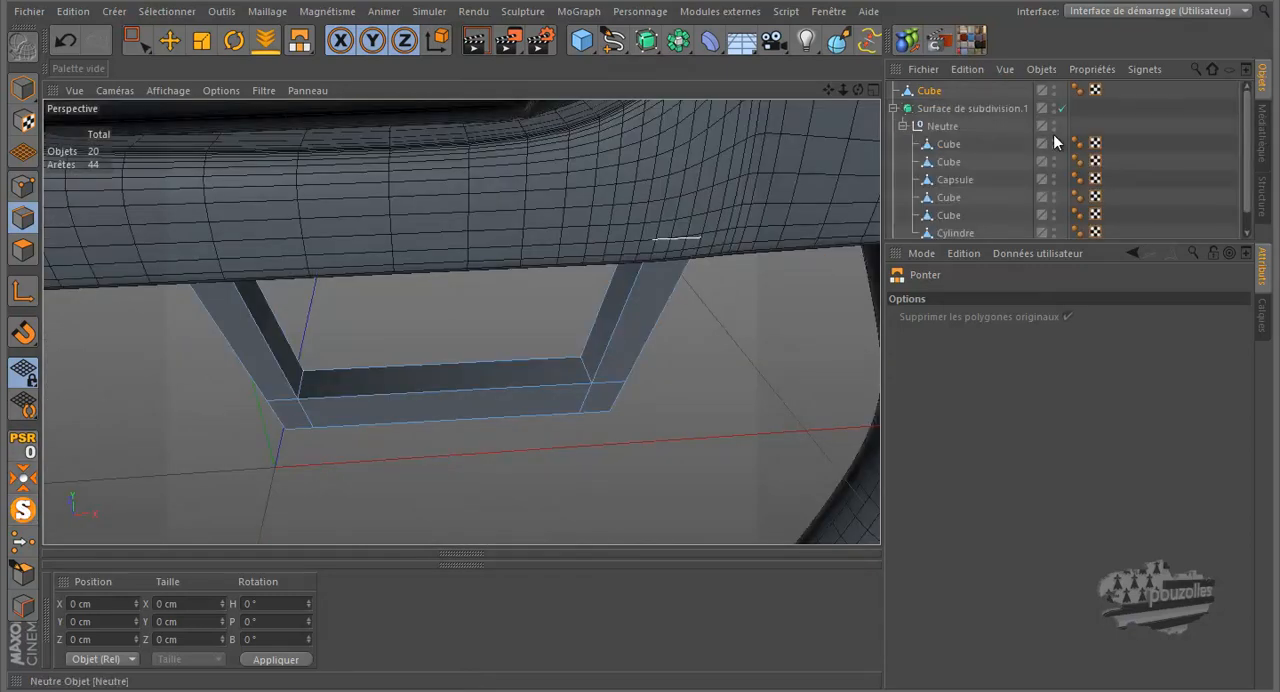
click(926, 92)
drag(926, 93, 951, 137)
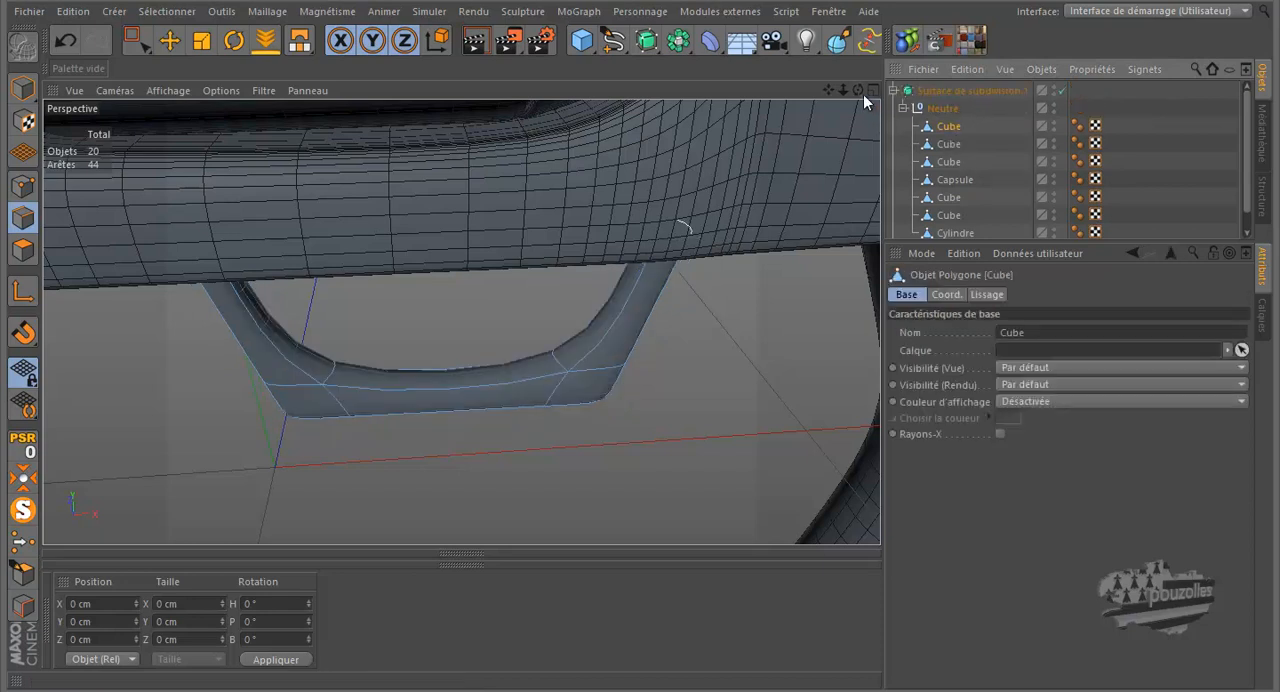
mouse_move(640, 319)
alt+mouse_down()
mouse_move(640, 302)
mouse_move(640, 321)
alt+mouse_up()
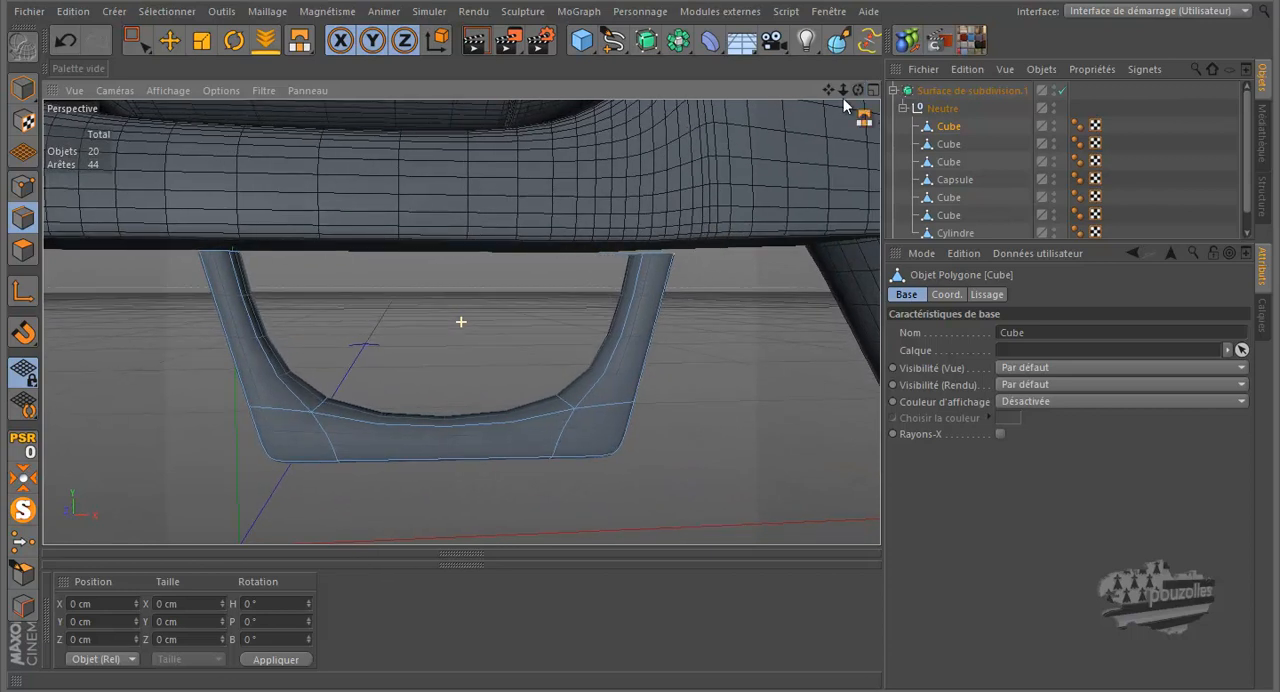
Step: Set the front view's display to Gouraud shading with lines, framed on the smoothed trigger guard
key(m)
key(b)
middle_click(478, 427)
middle_click(518, 466)
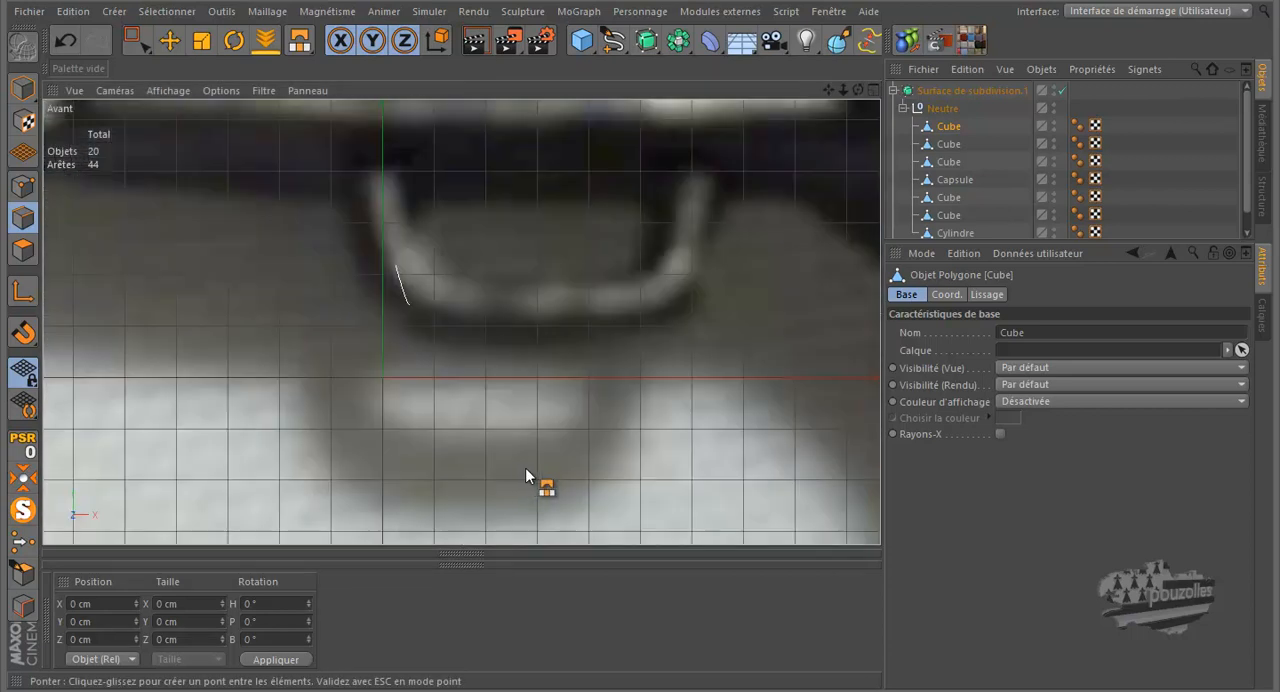
scroll(340, 378, down, 3)
click(168, 90)
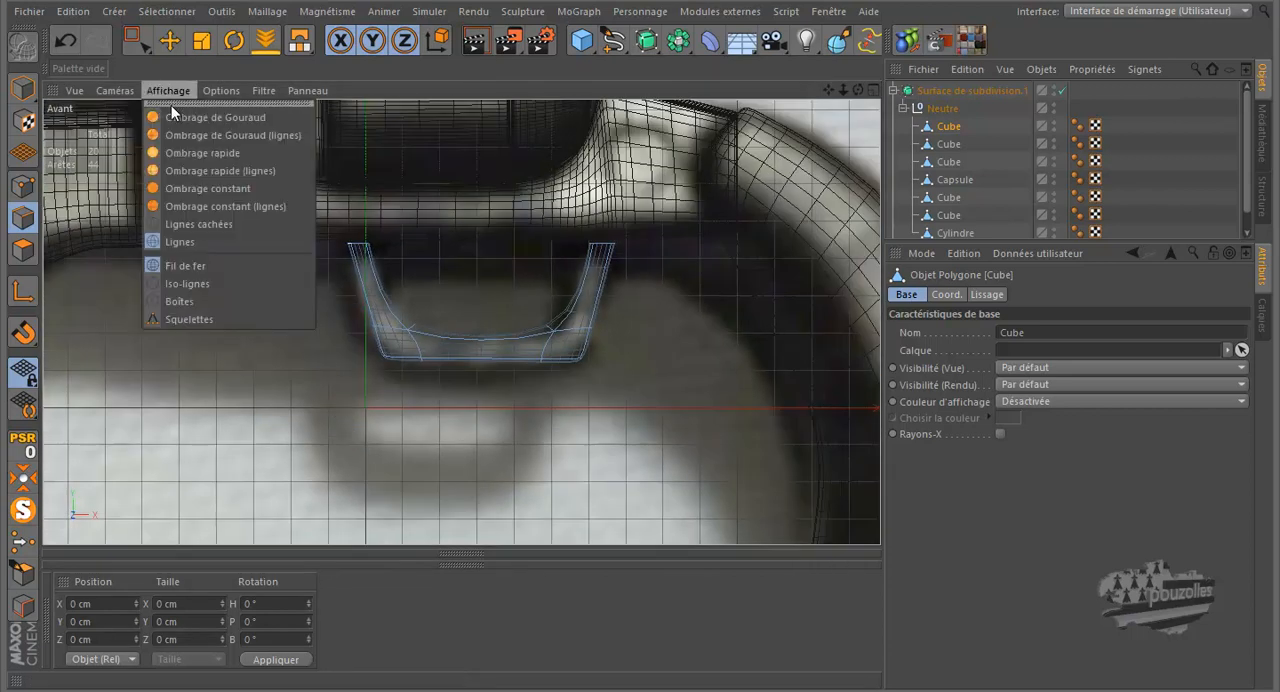
click(174, 134)
scroll(537, 251, up, 4)
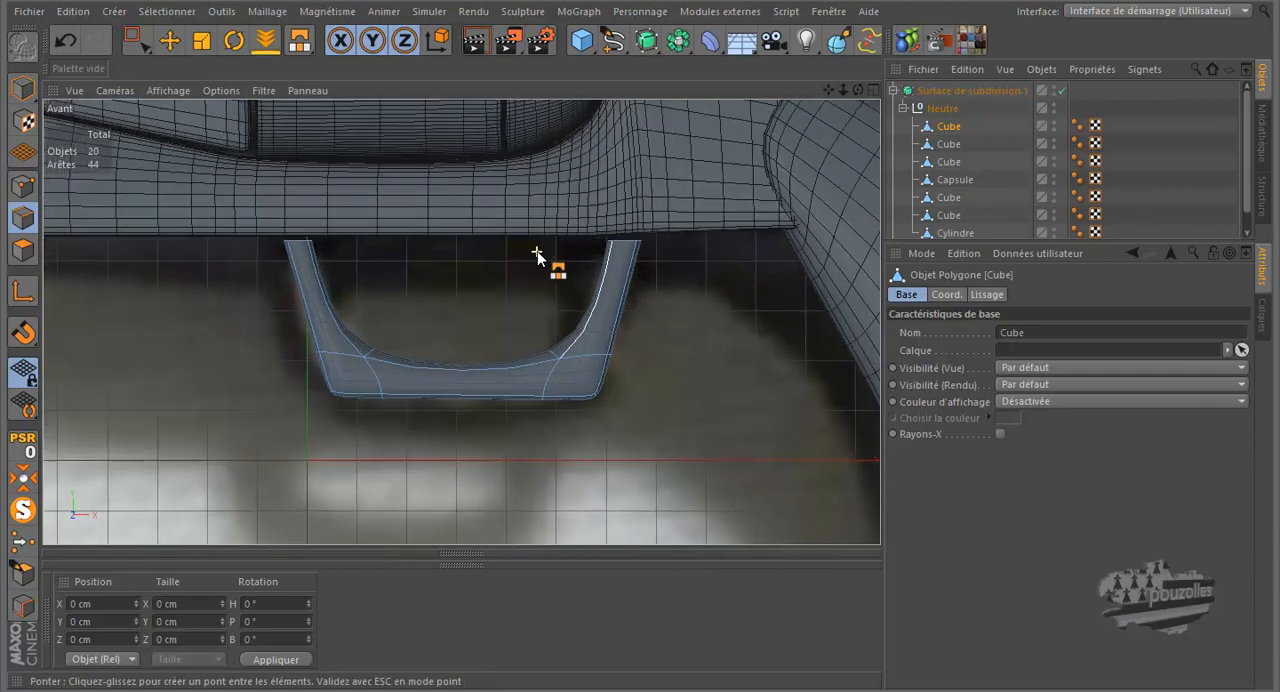
Step: Select the eight upper points of the guard's uprights and raise them into the frame, to Y about 24 cm
click(136, 40)
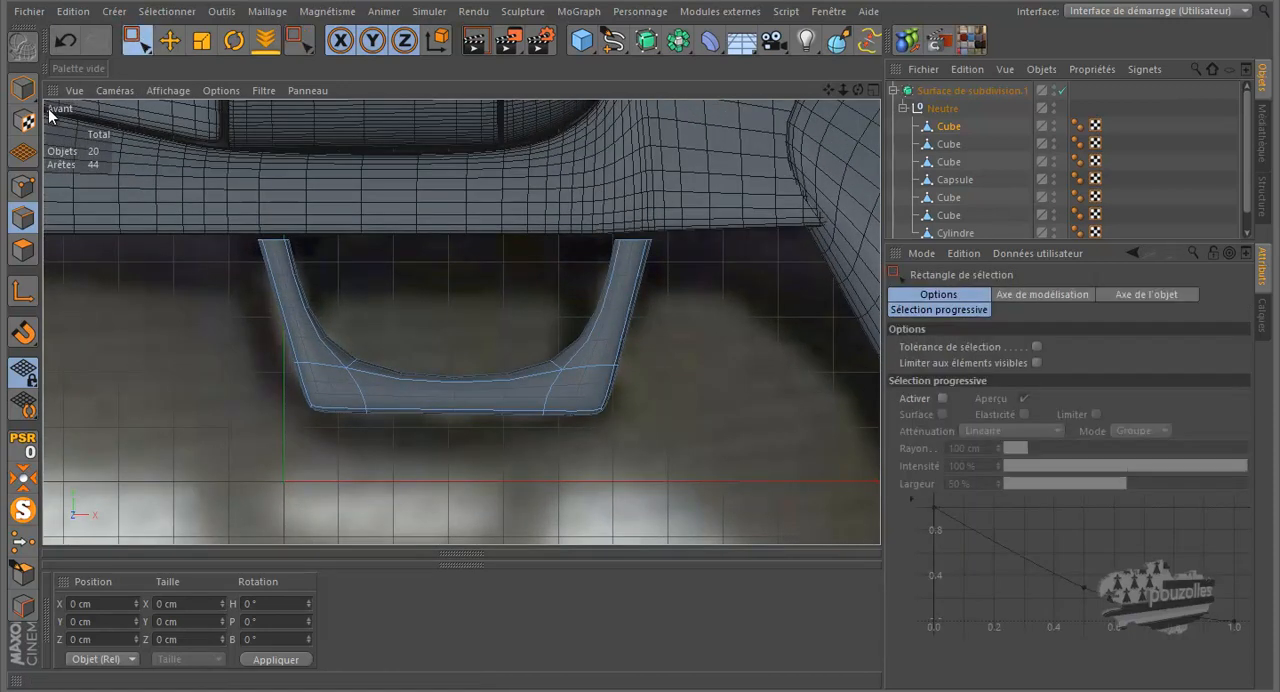
click(23, 186)
drag(174, 200, 720, 274)
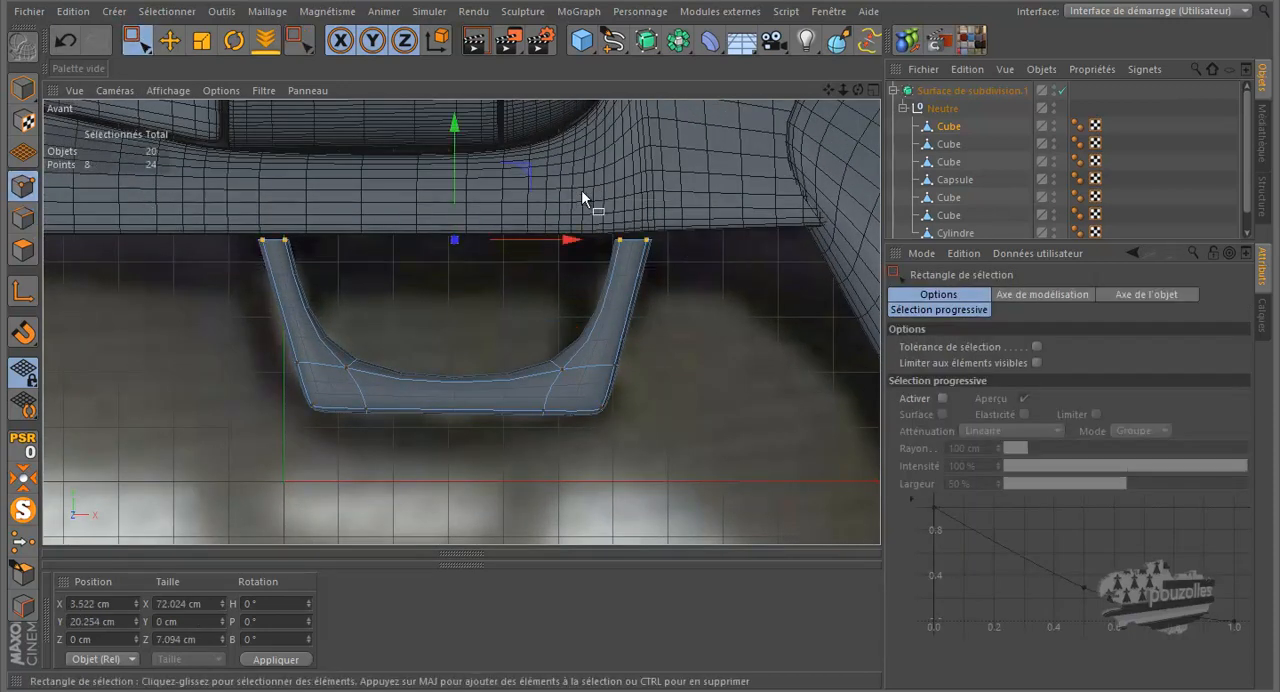
drag(455, 154, 457, 133)
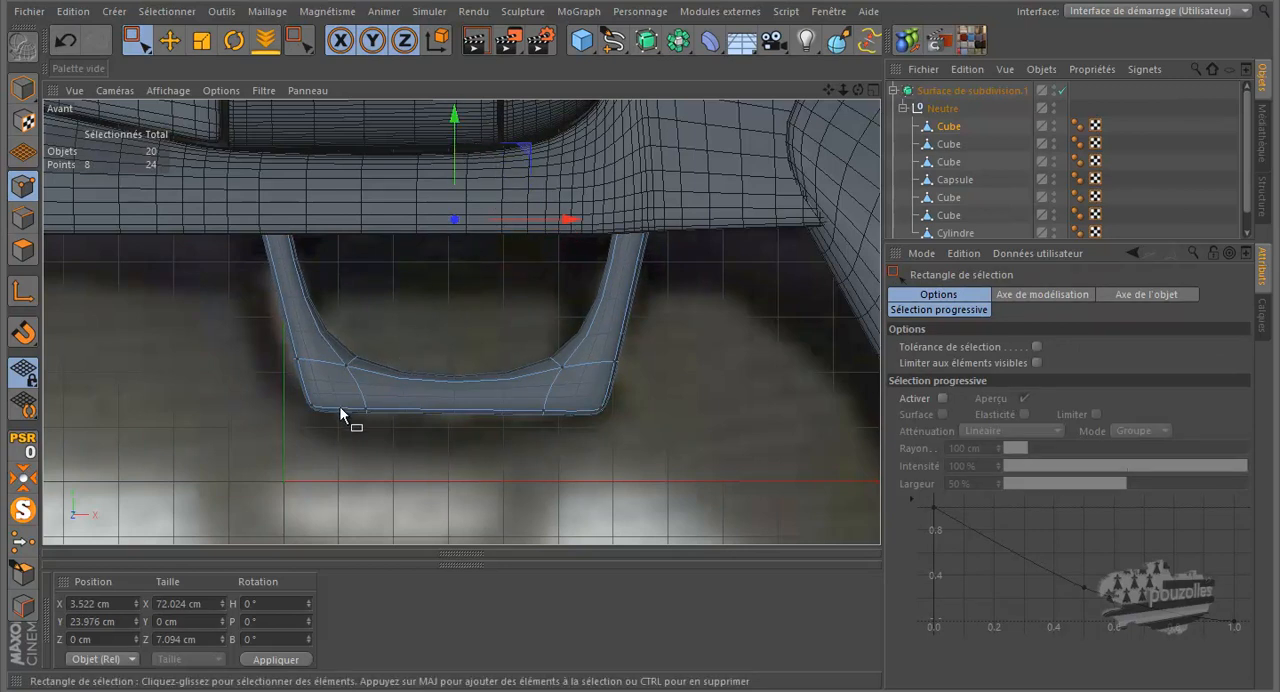
scroll(340, 413, up, 2)
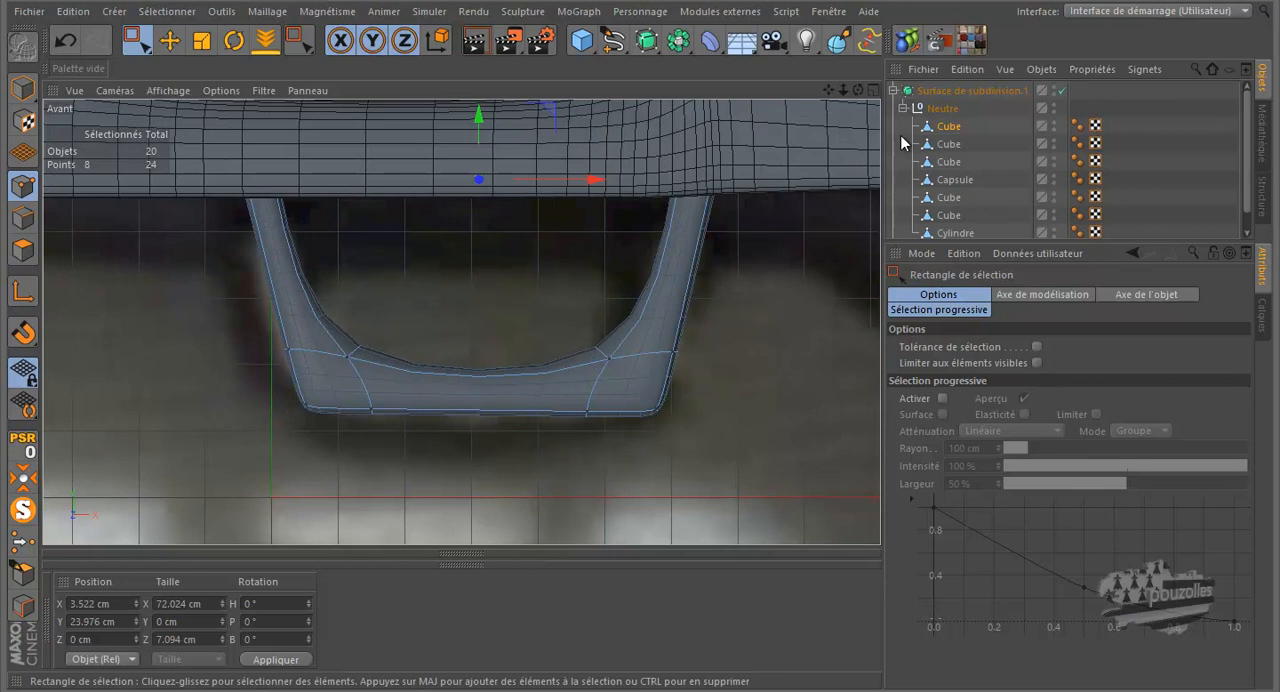
Step: Compare the guard with and without subdivision, and try Knife loop cuts beside its lower left corner, undoing each one
click(1061, 91)
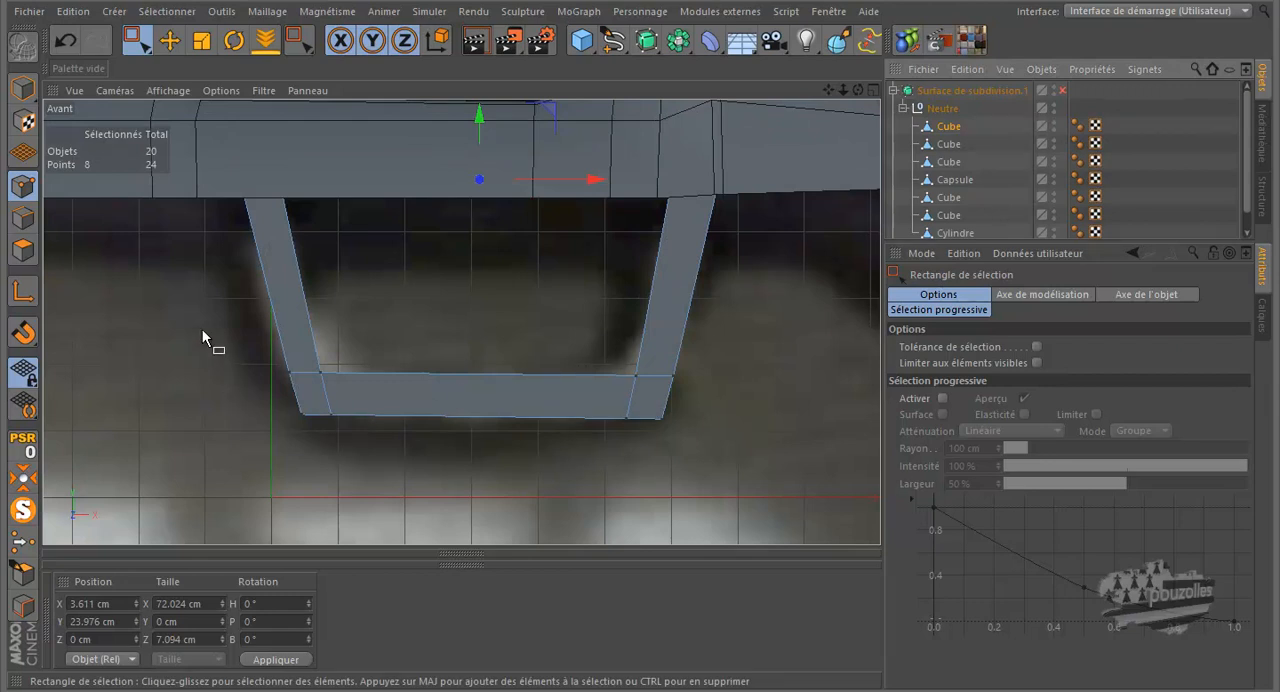
click(1062, 91)
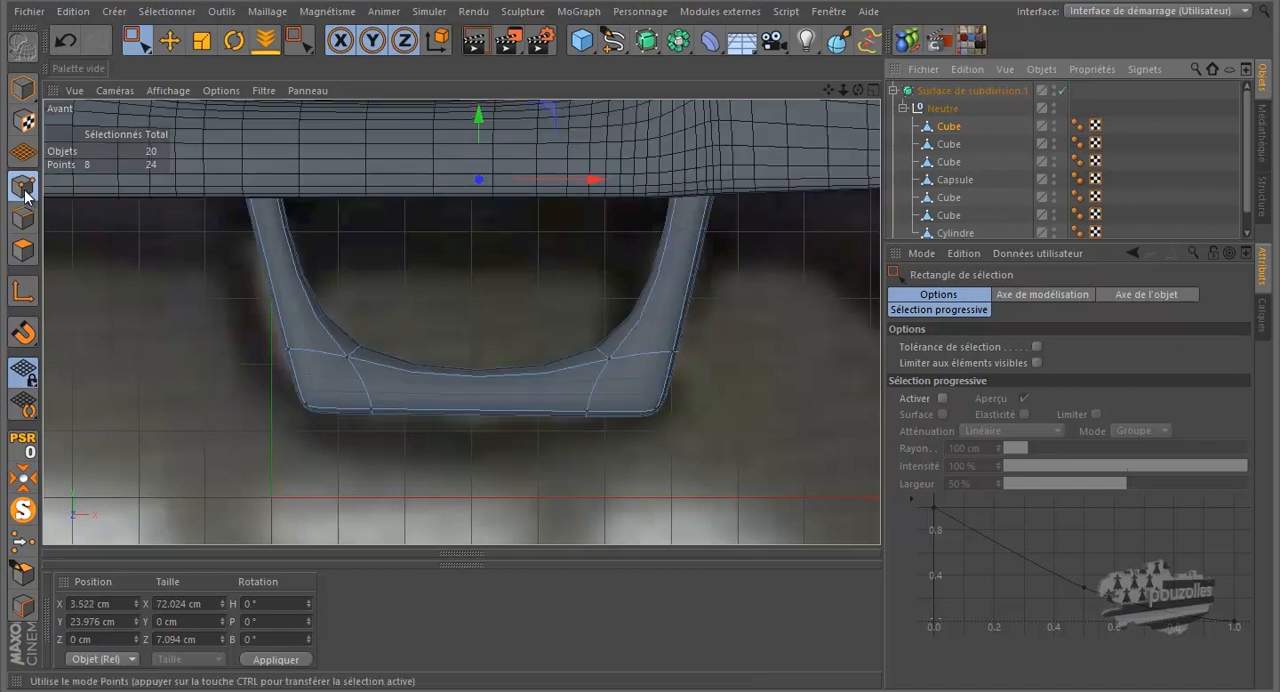
key(k)
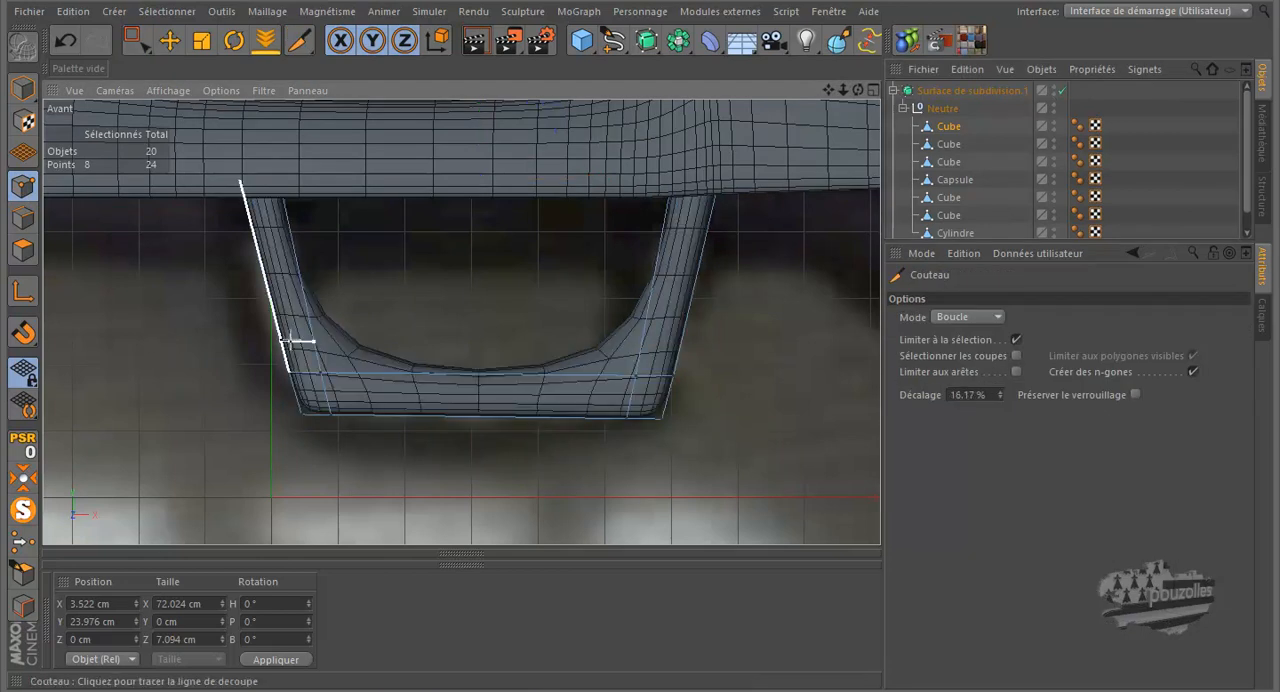
click(283, 343)
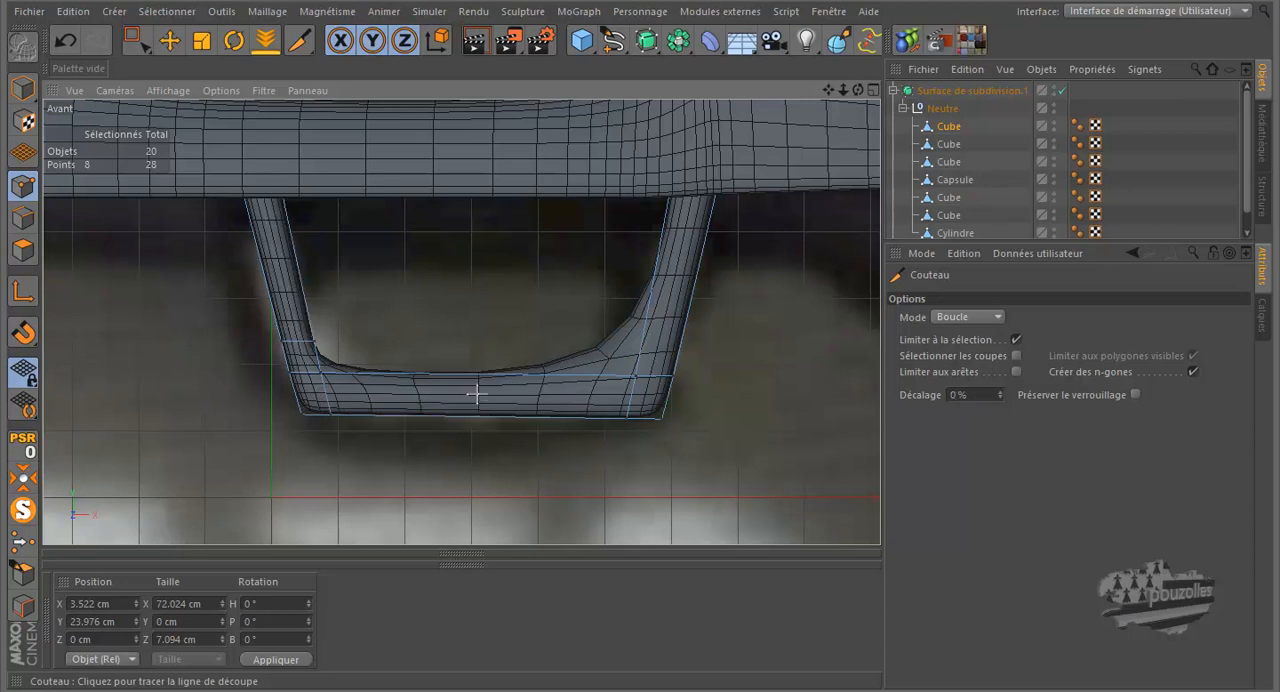
click(66, 40)
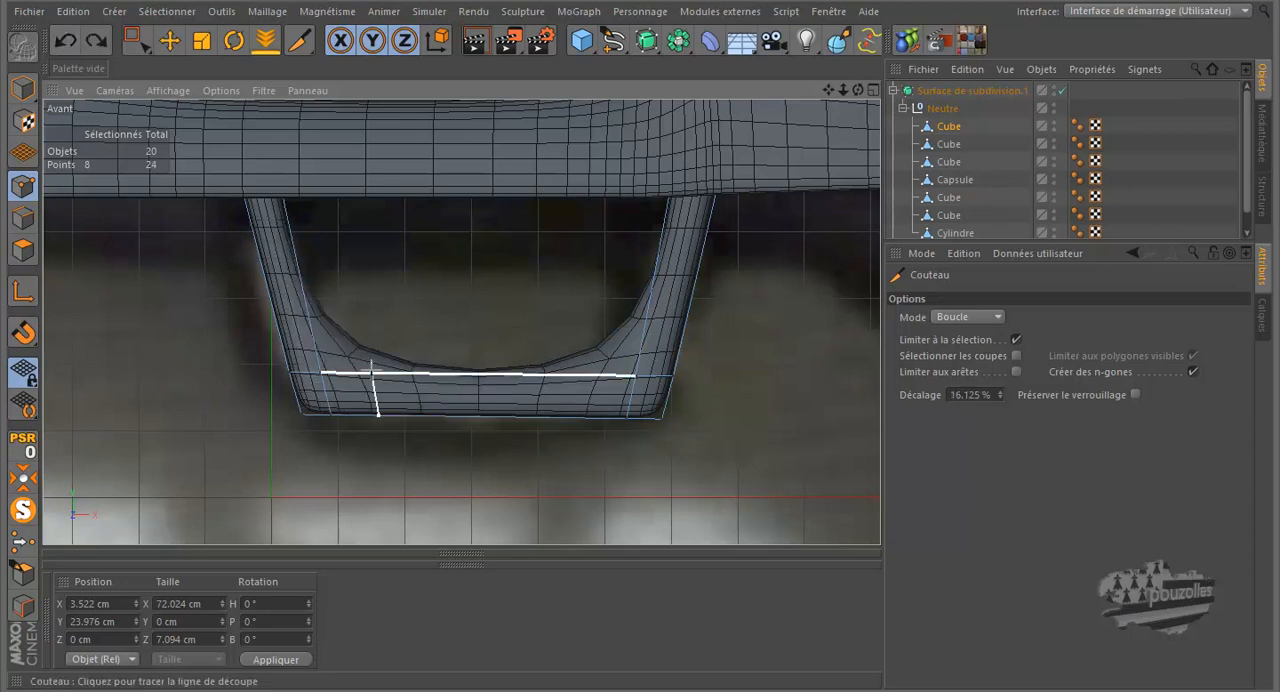
key(ctrl+y)
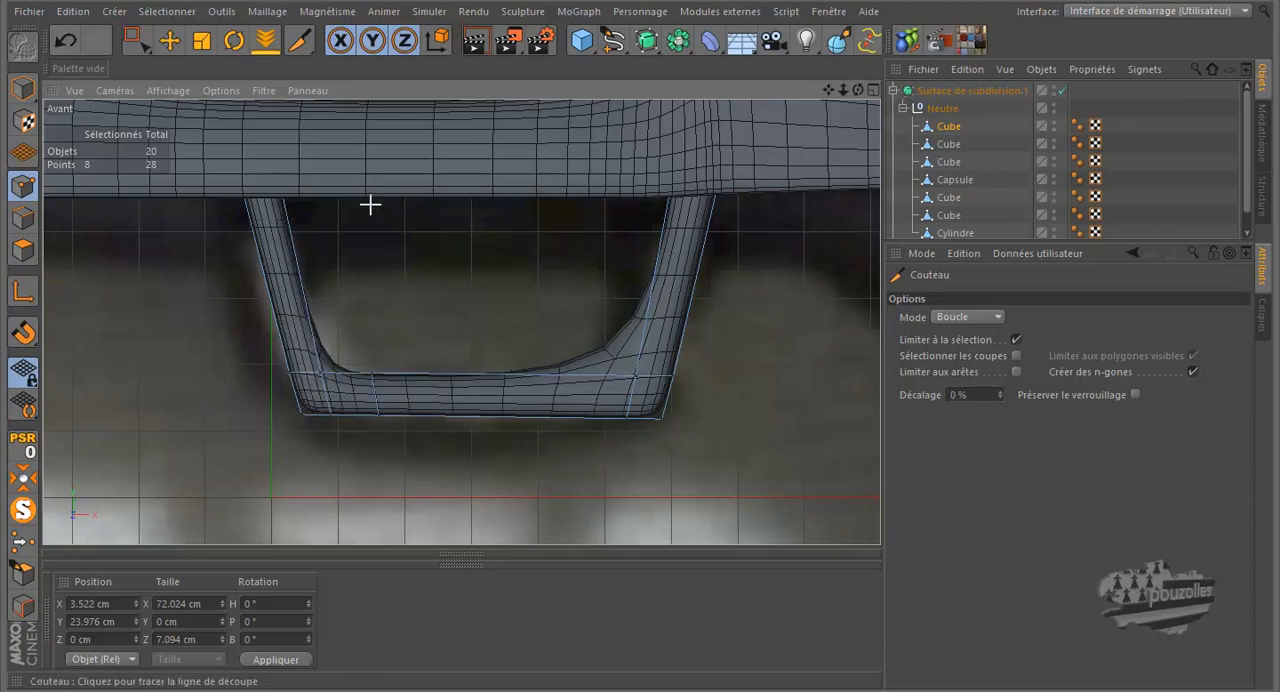
click(66, 40)
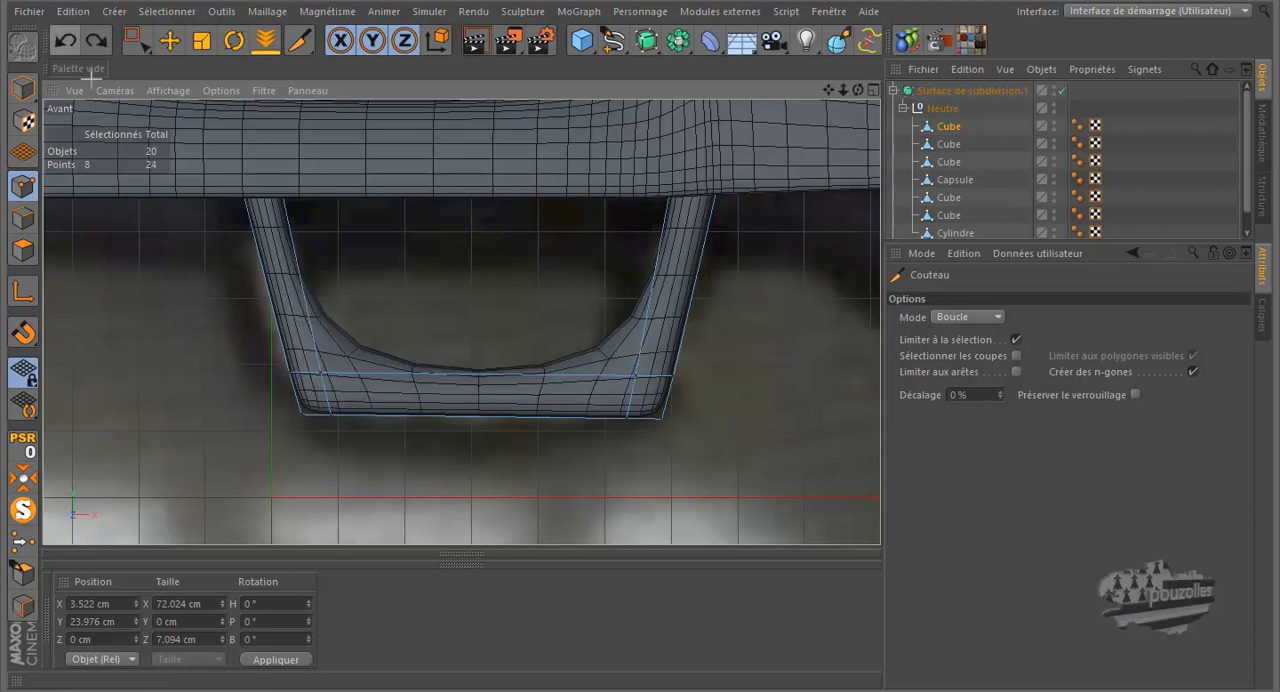
Step: Activate the Live Selection tool and isolate the guard in the perspective view with its lower corners exposed
click(147, 49)
click(200, 65)
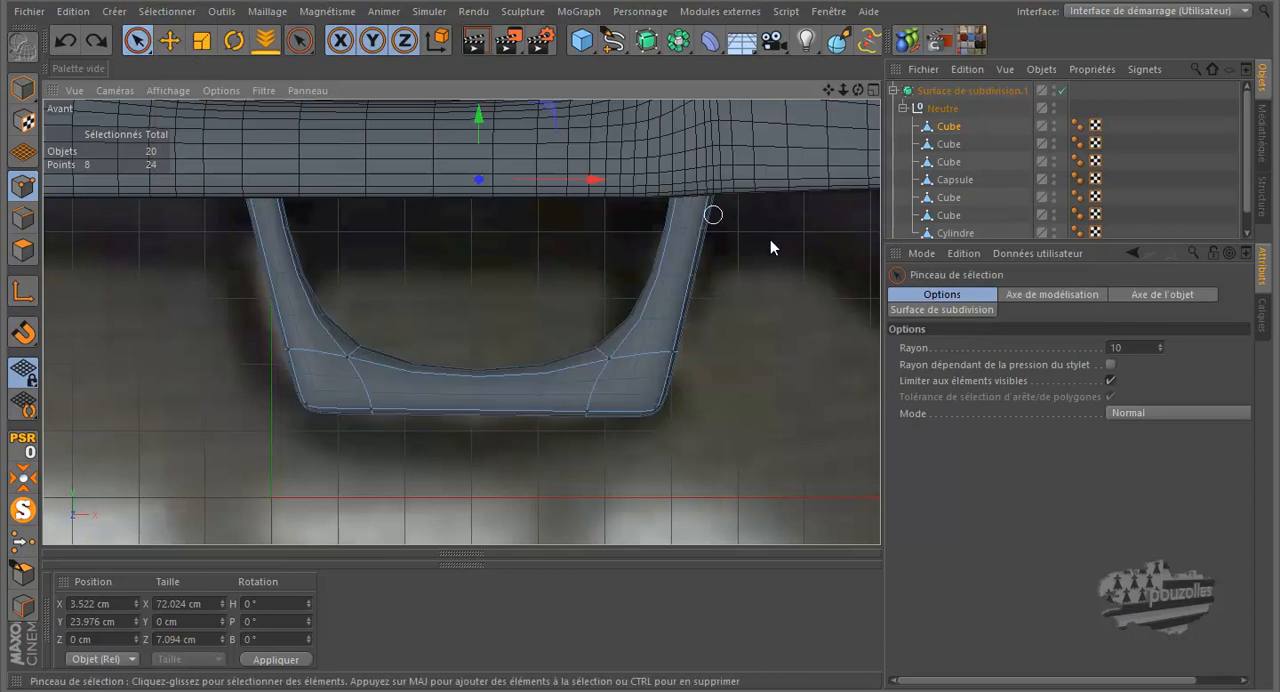
middle_click(616, 413)
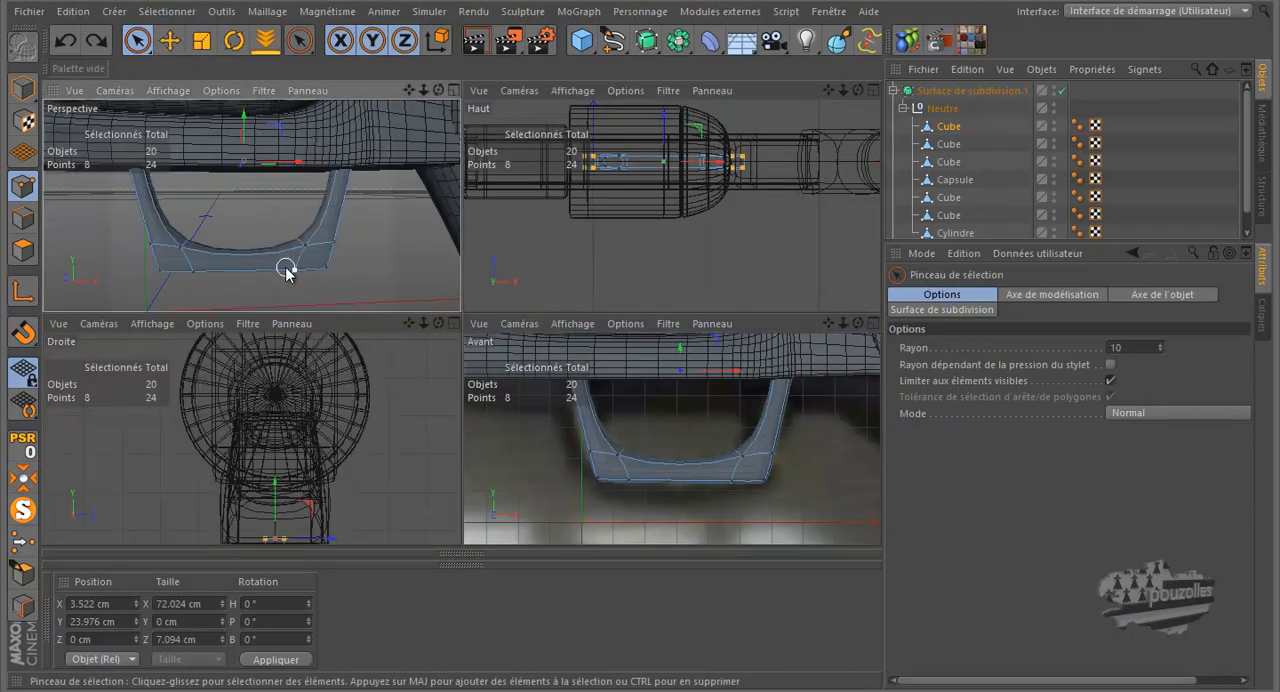
middle_click(286, 272)
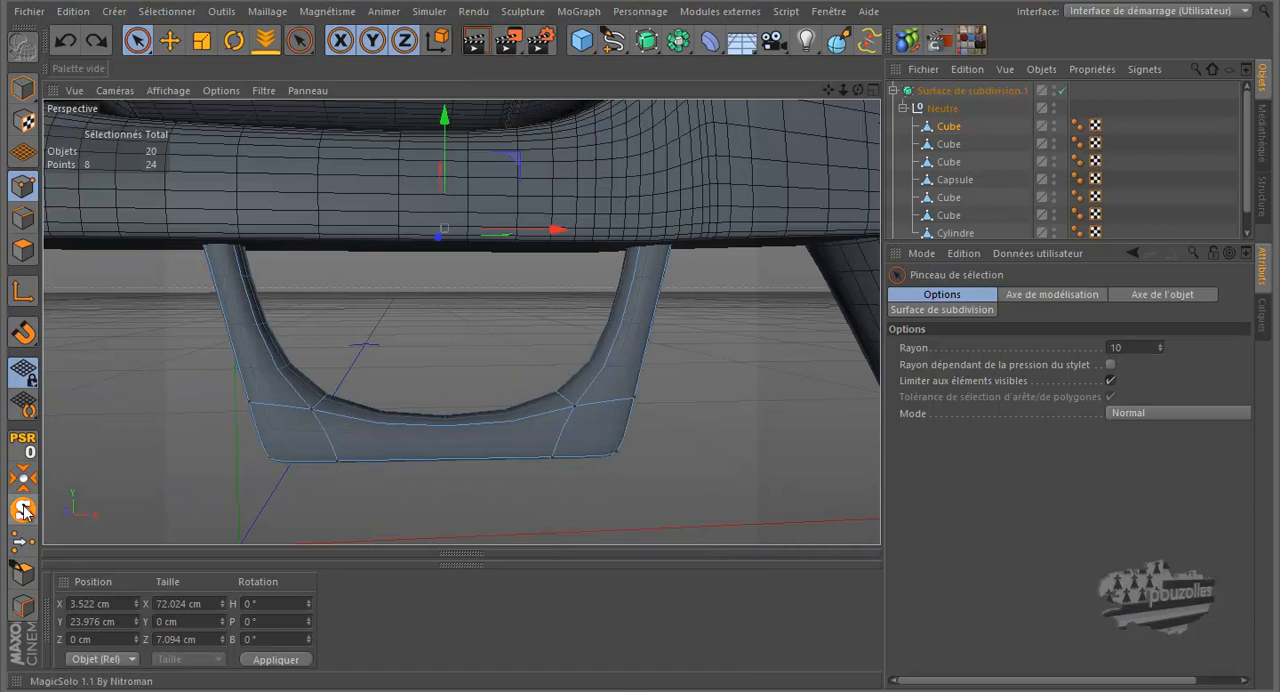
click(24, 510)
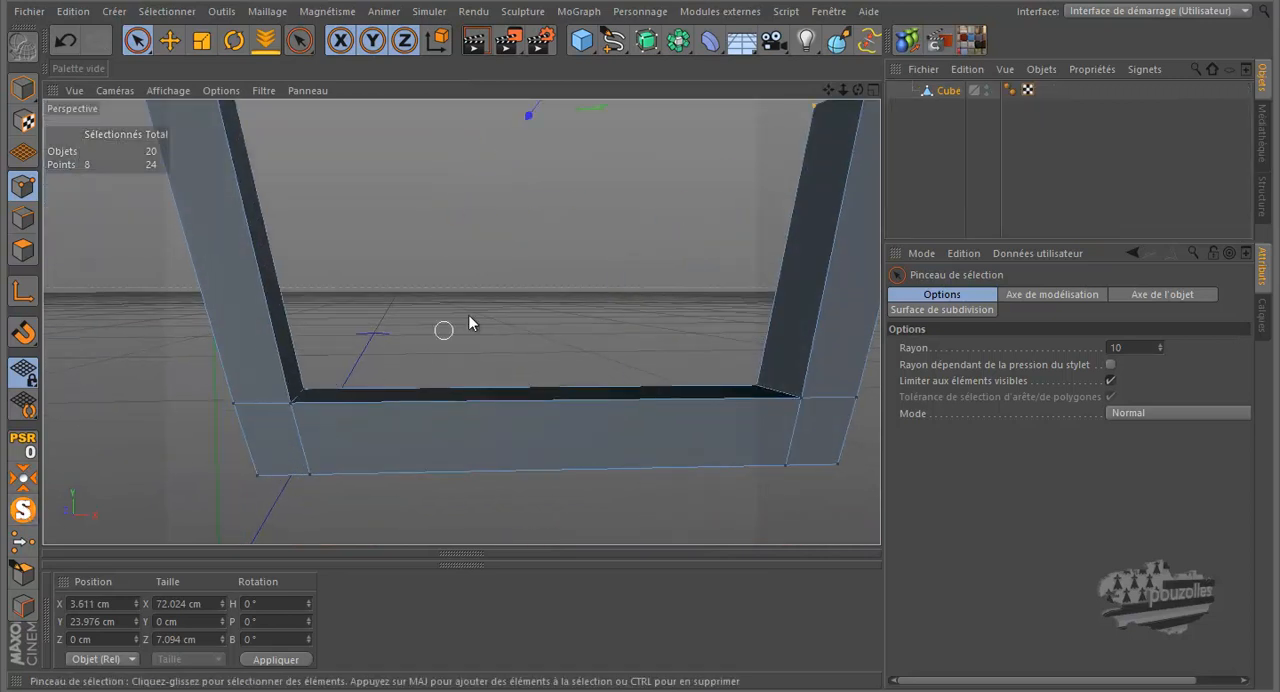
mouse_move(858, 90)
mouse_down()
mouse_move(640, 324)
mouse_move(650, 310)
mouse_up()
Step: Weld the three outer points of the guard's front lower left corner into the outermost corner point
click(336, 421)
click(336, 421)
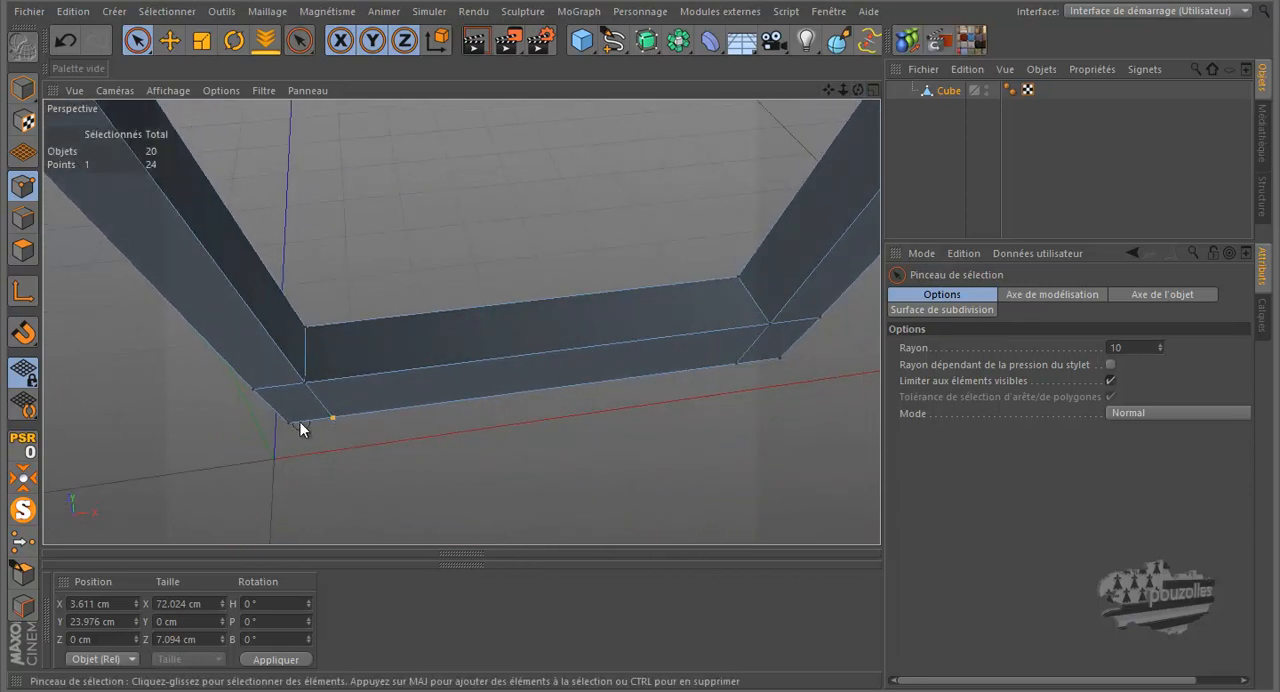
drag(252, 392, 247, 420)
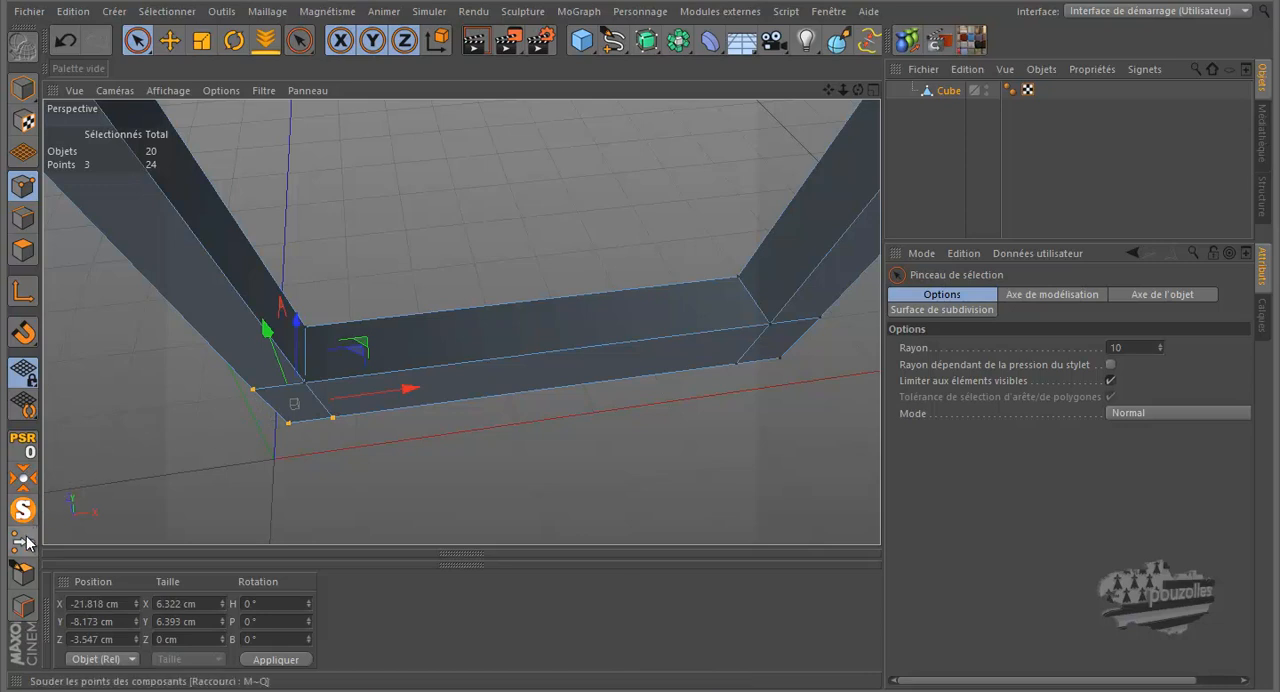
right_click(410, 188)
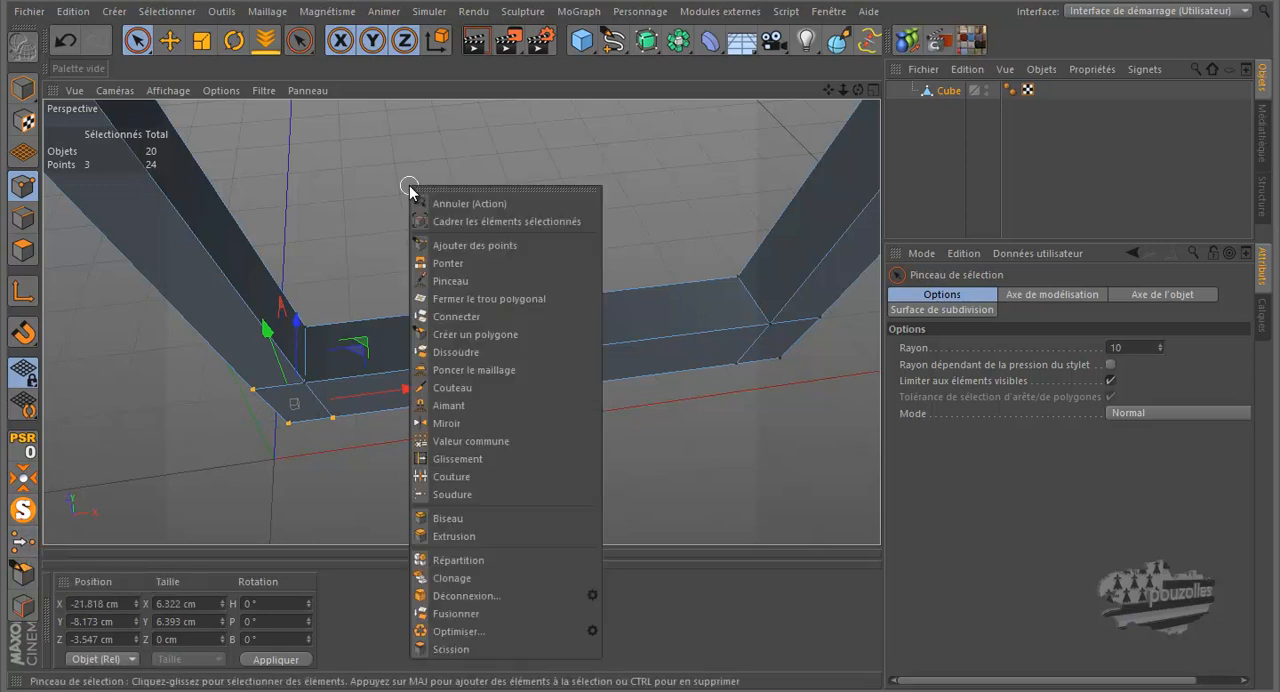
click(465, 494)
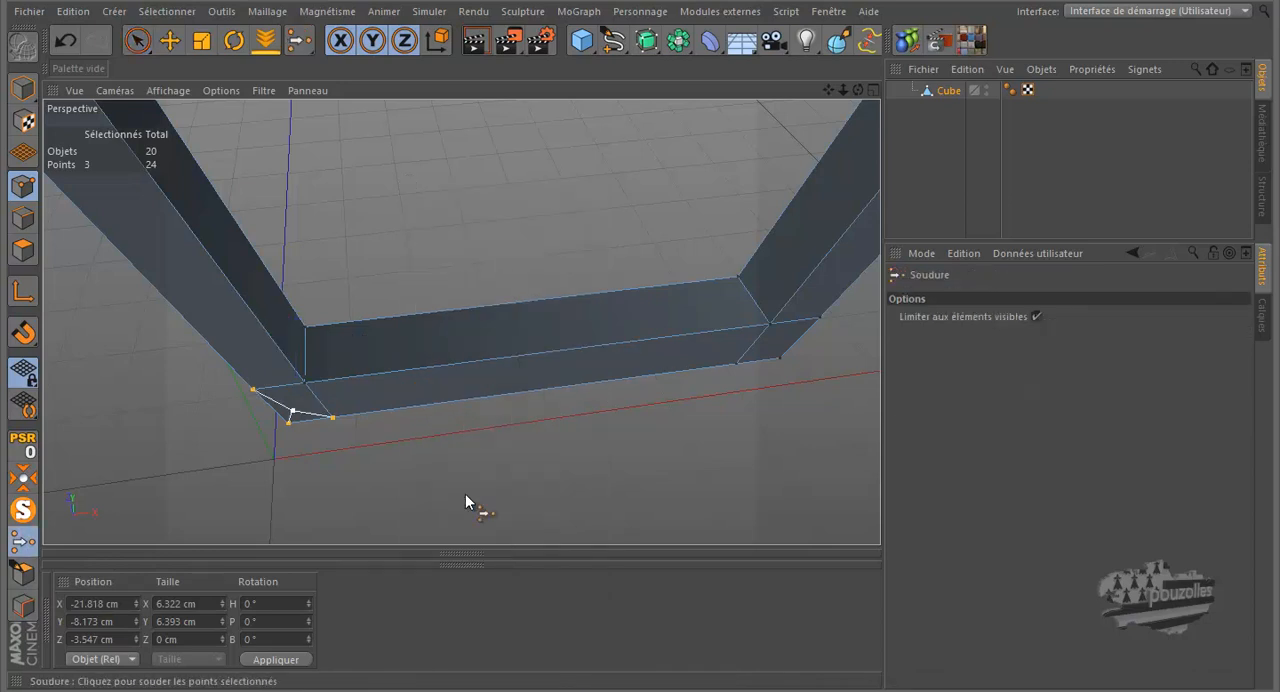
click(289, 428)
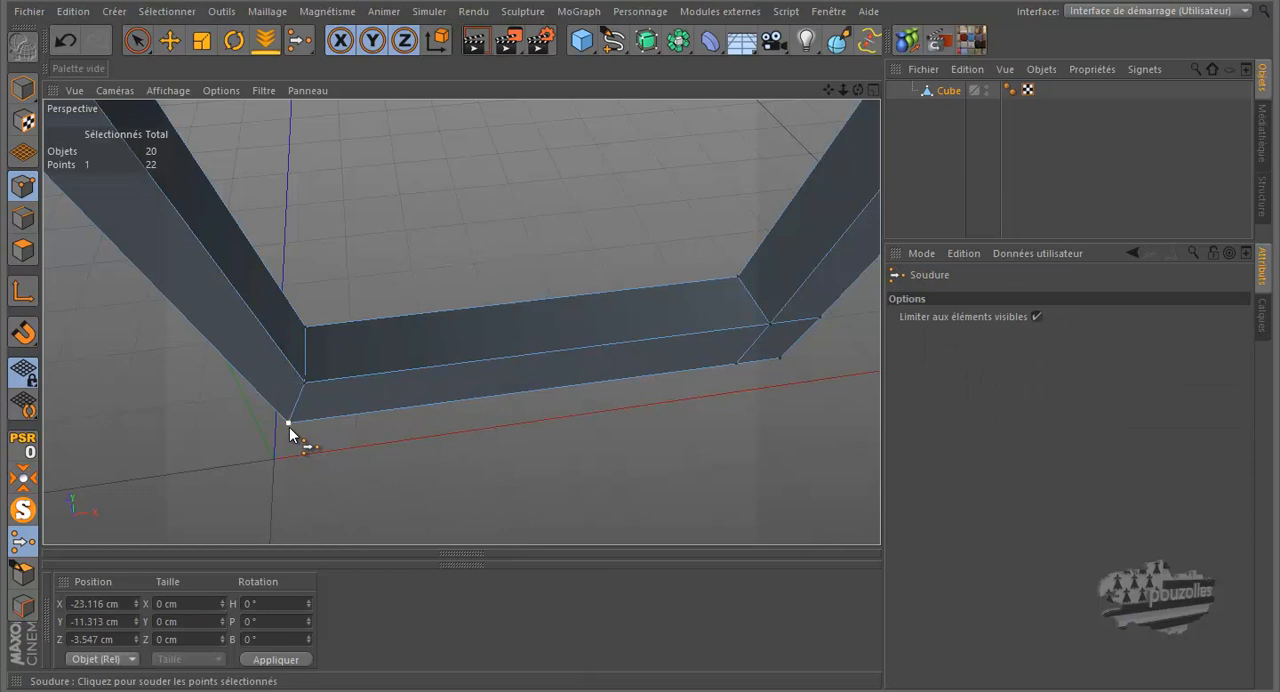
Step: Weld the three outer points of the guard's front lower right corner into its outermost corner point
key(space)
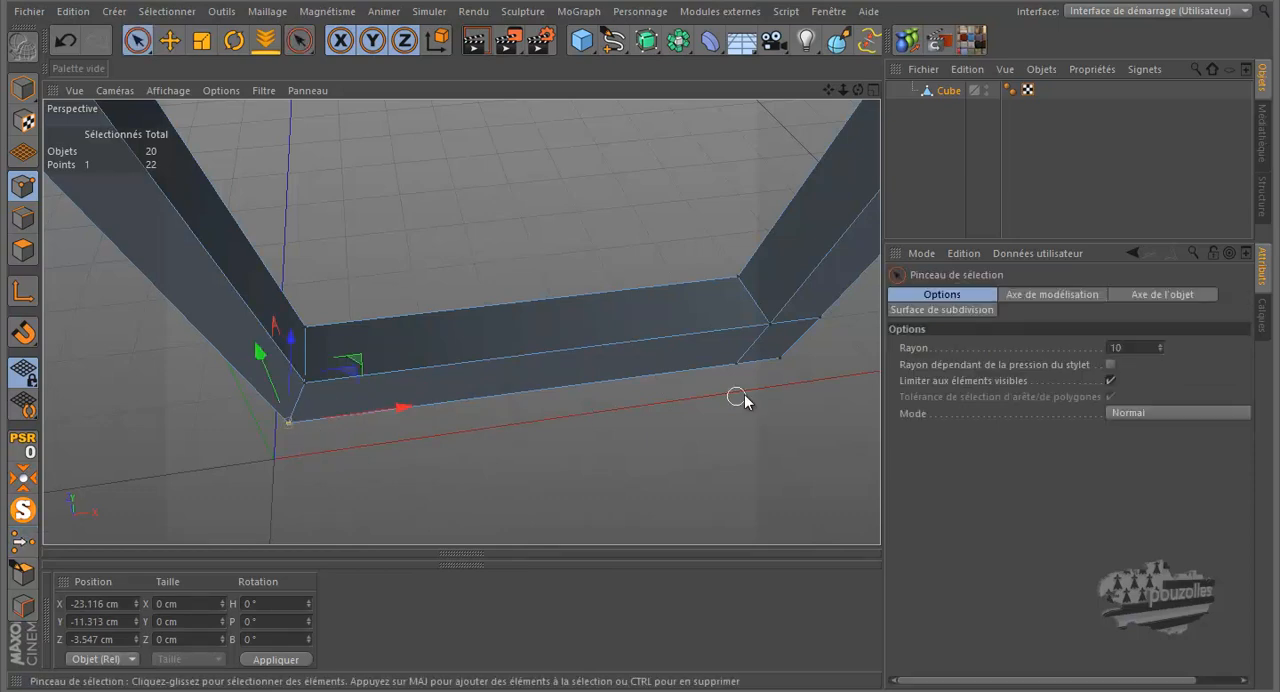
shift+click(779, 360)
key(space)
click(780, 358)
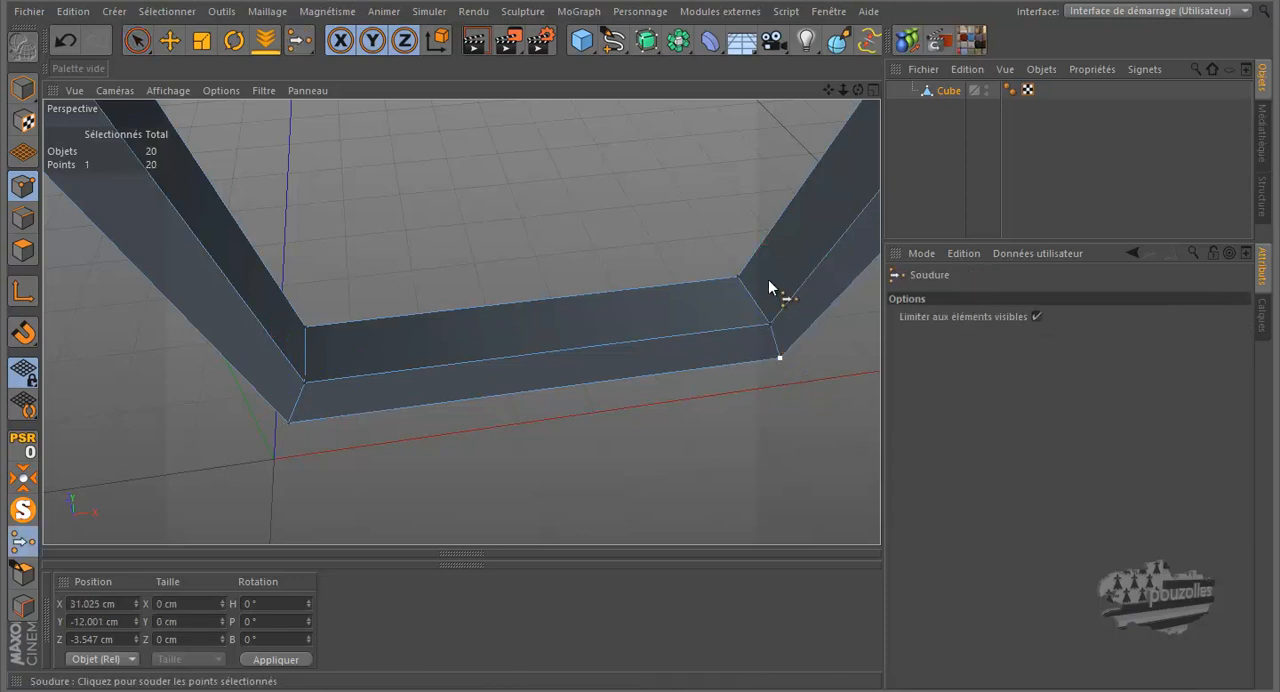
Step: Weld the three outer points of the guard's rear lower right corner into its outermost corner point
drag(857, 90, 649, 326)
scroll(745, 310, down, 2)
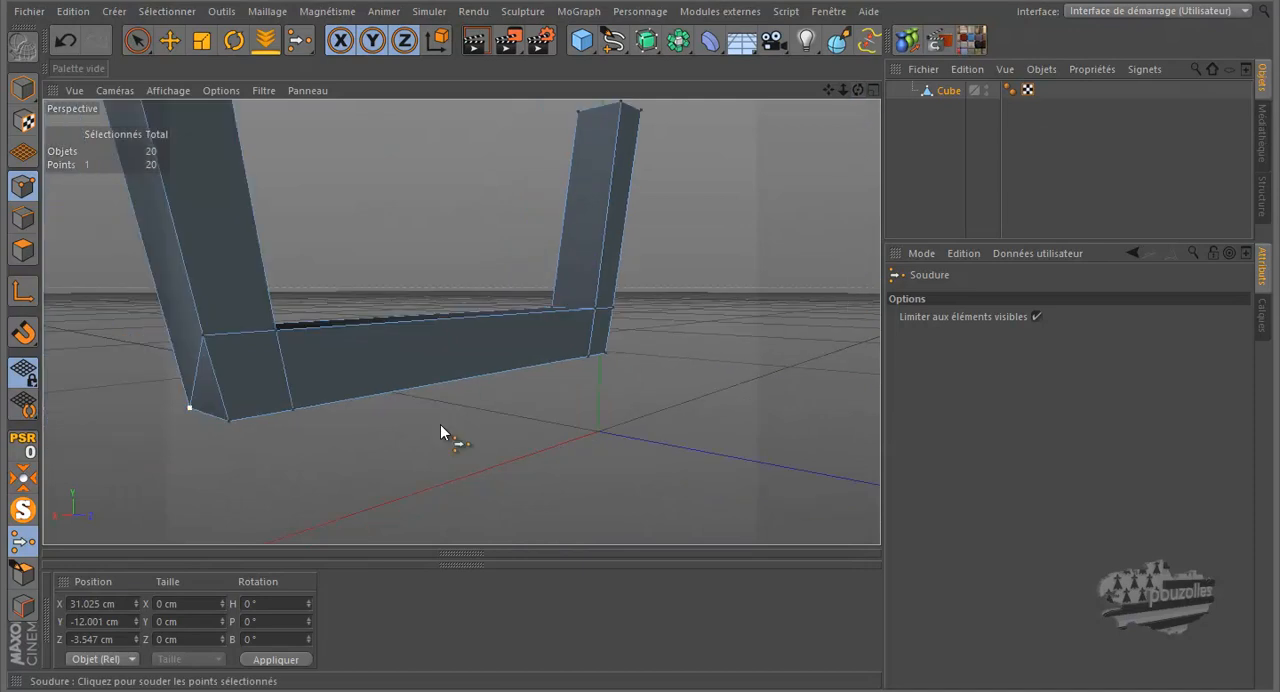
key(space)
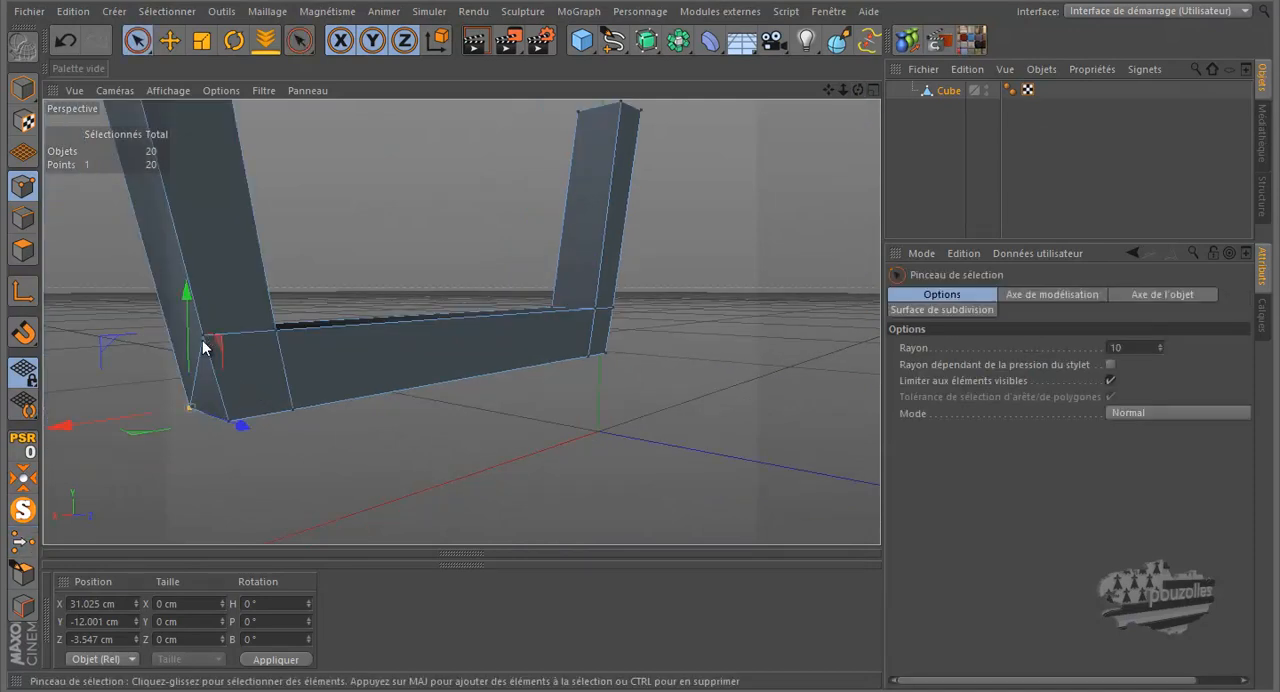
drag(301, 408, 302, 411)
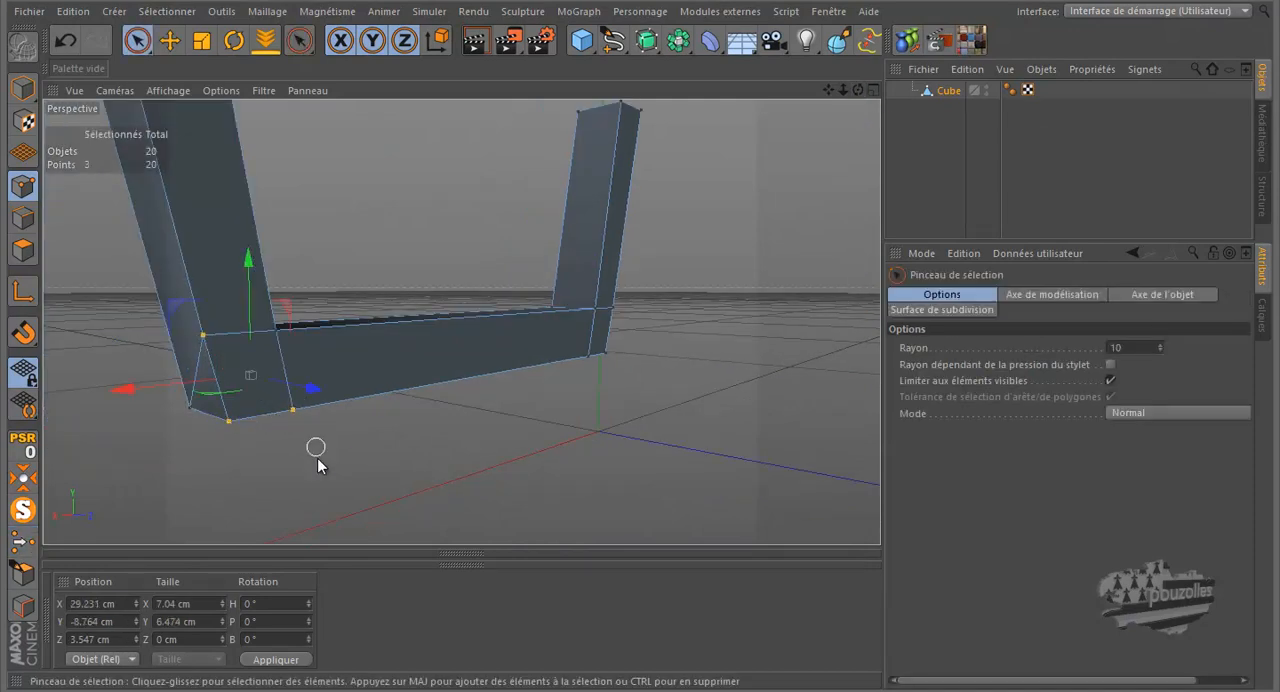
click(232, 424)
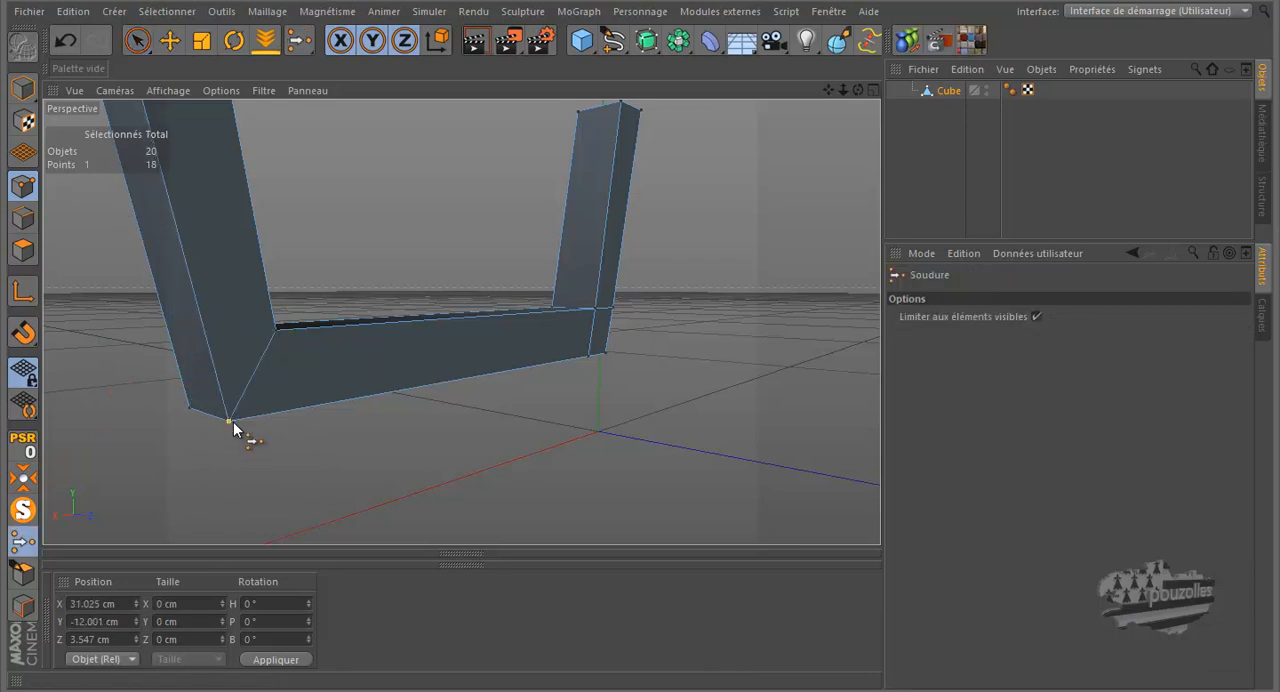
Step: Weld the three outer points of the guard's rear lower left corner into its outermost corner point
mouse_move(619, 368)
mouse_down()
mouse_move(614, 320)
mouse_move(594, 376)
mouse_up()
key(m)
key(q)
click(611, 355)
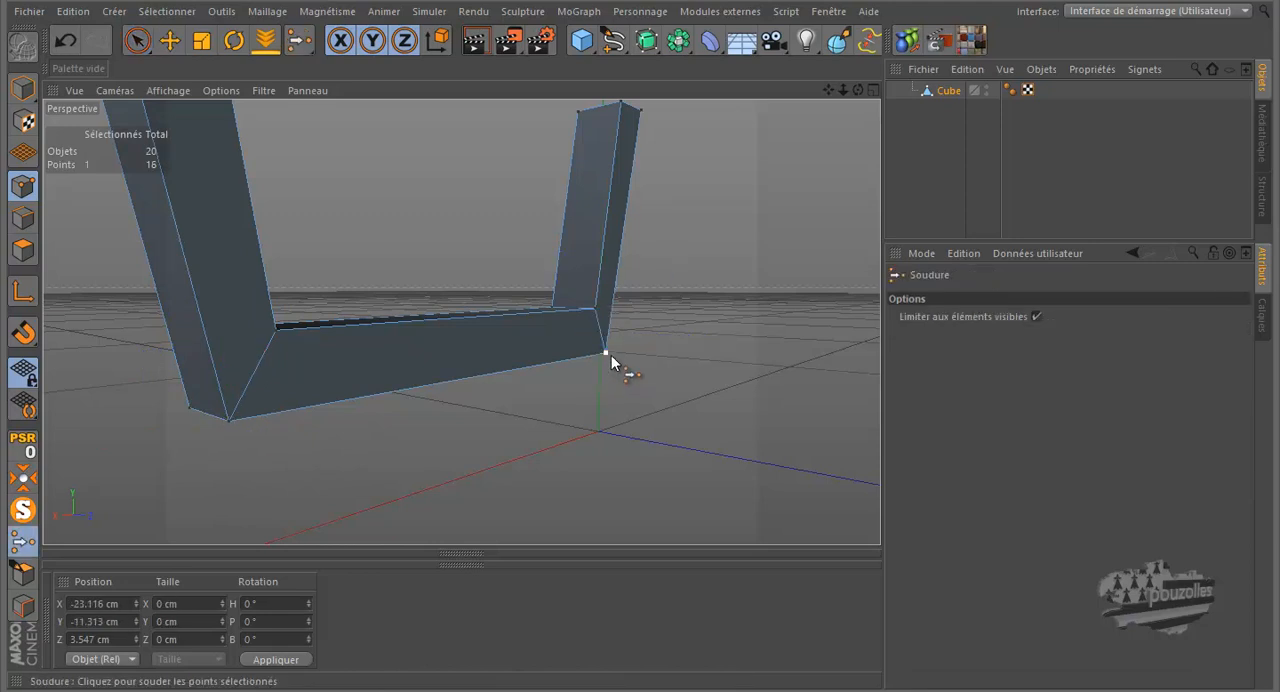
Step: With the full subdivided model in front view, Knife one loop across each guard arm and two across the bottom bar to tighten the corners
middle_click(473, 463)
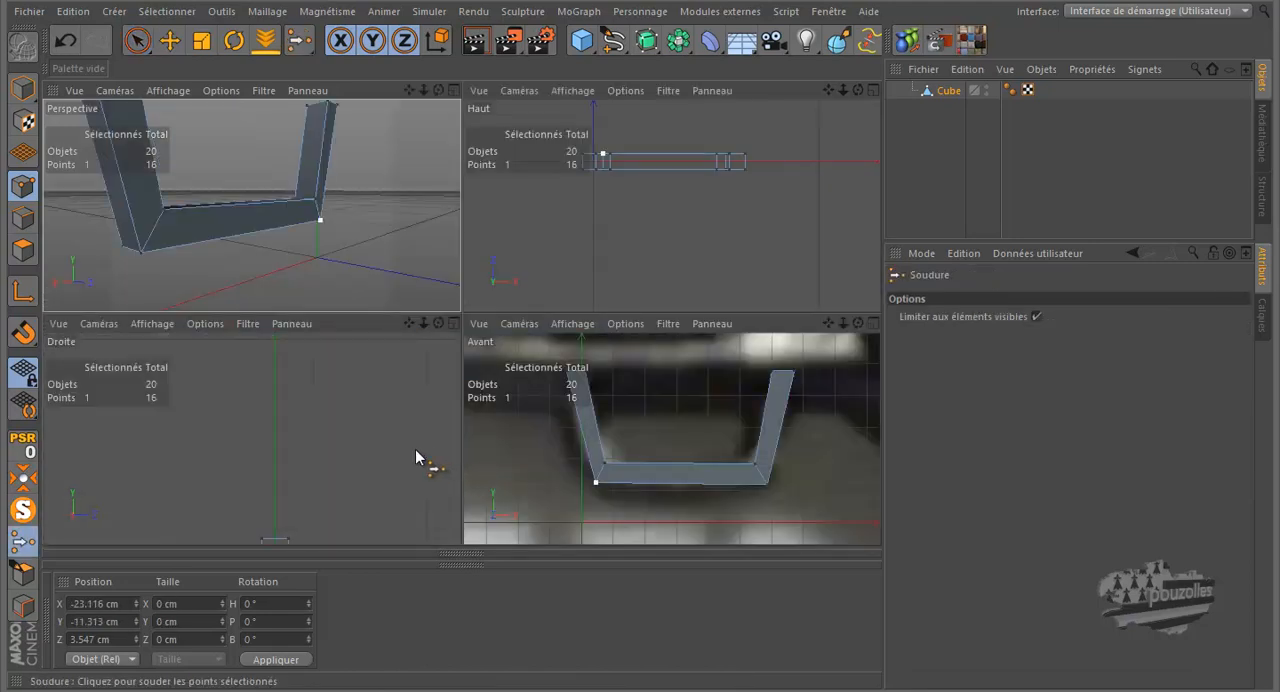
middle_click(505, 457)
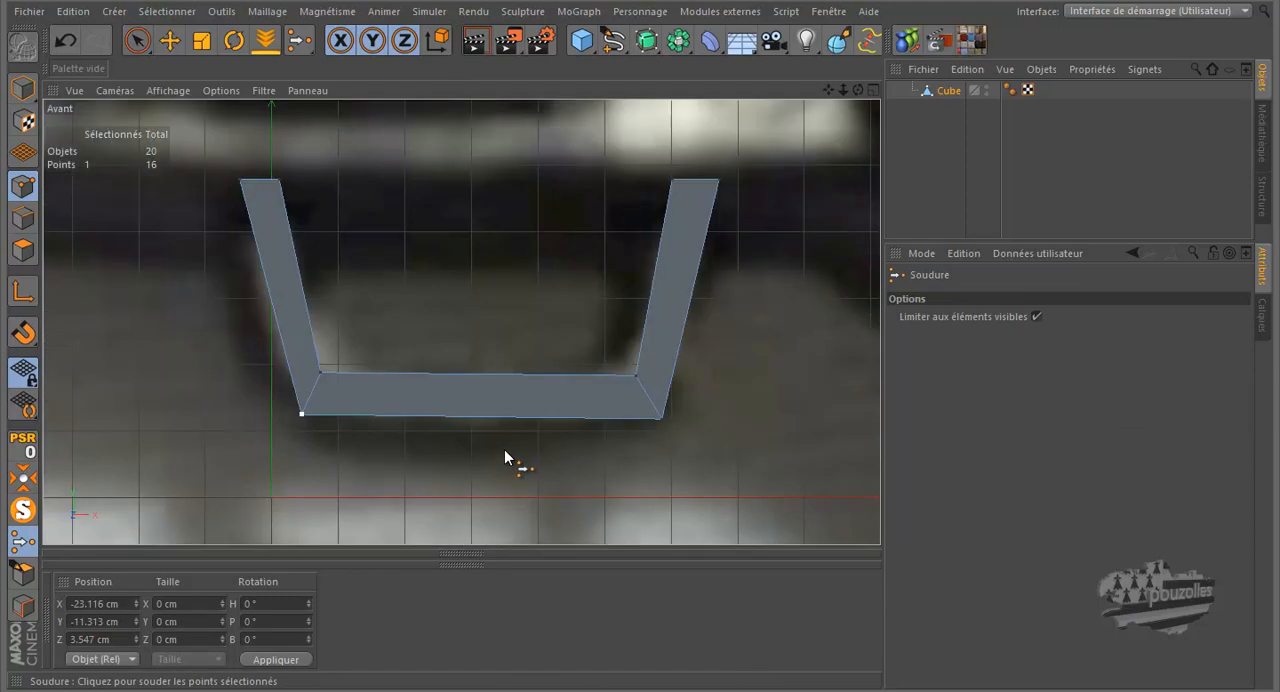
click(22, 510)
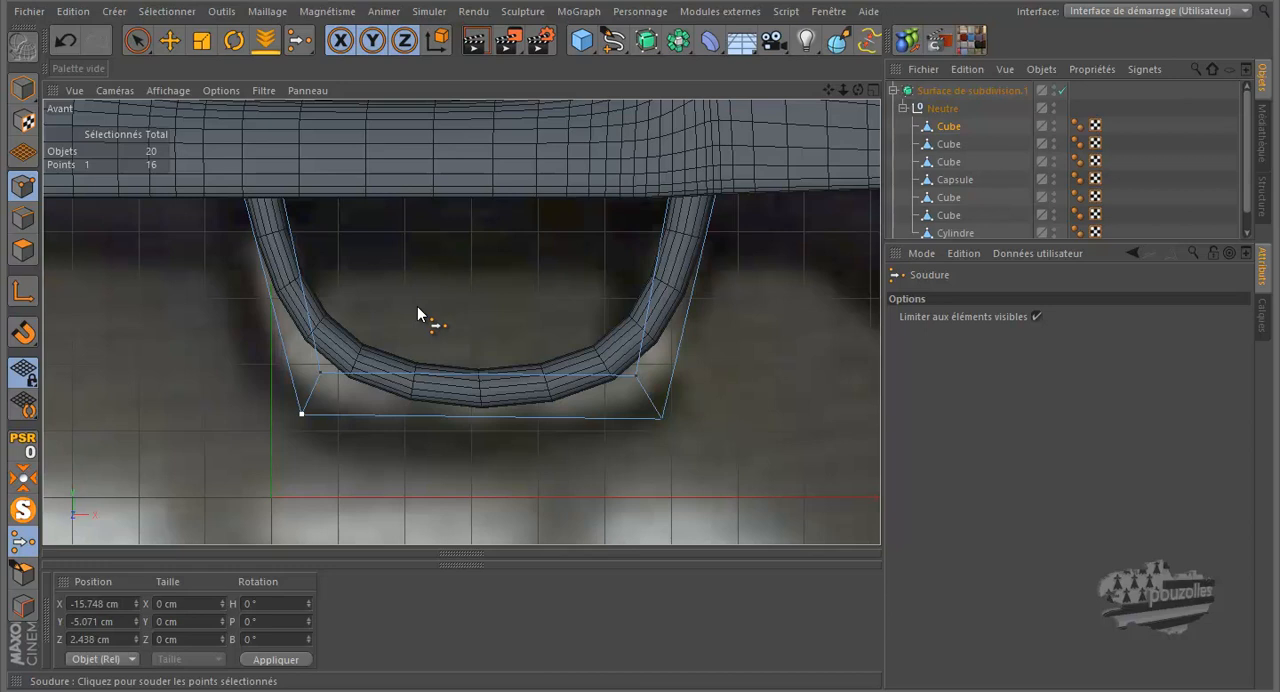
key(k)
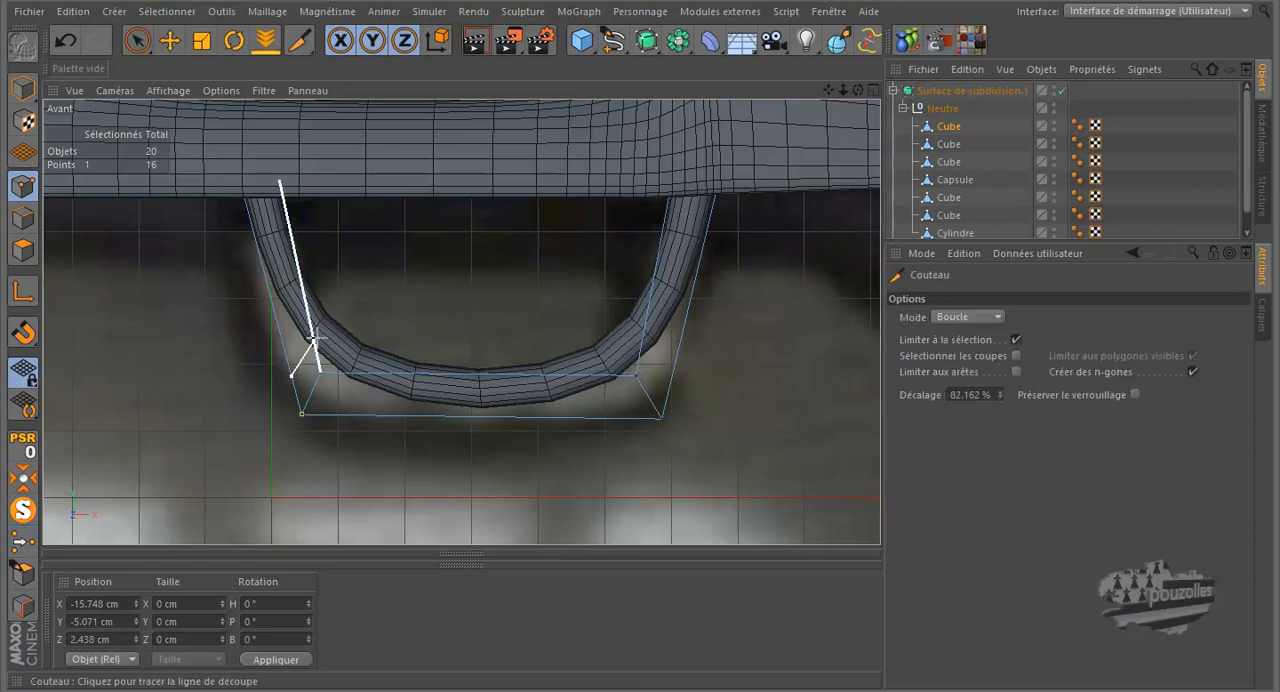
click(303, 315)
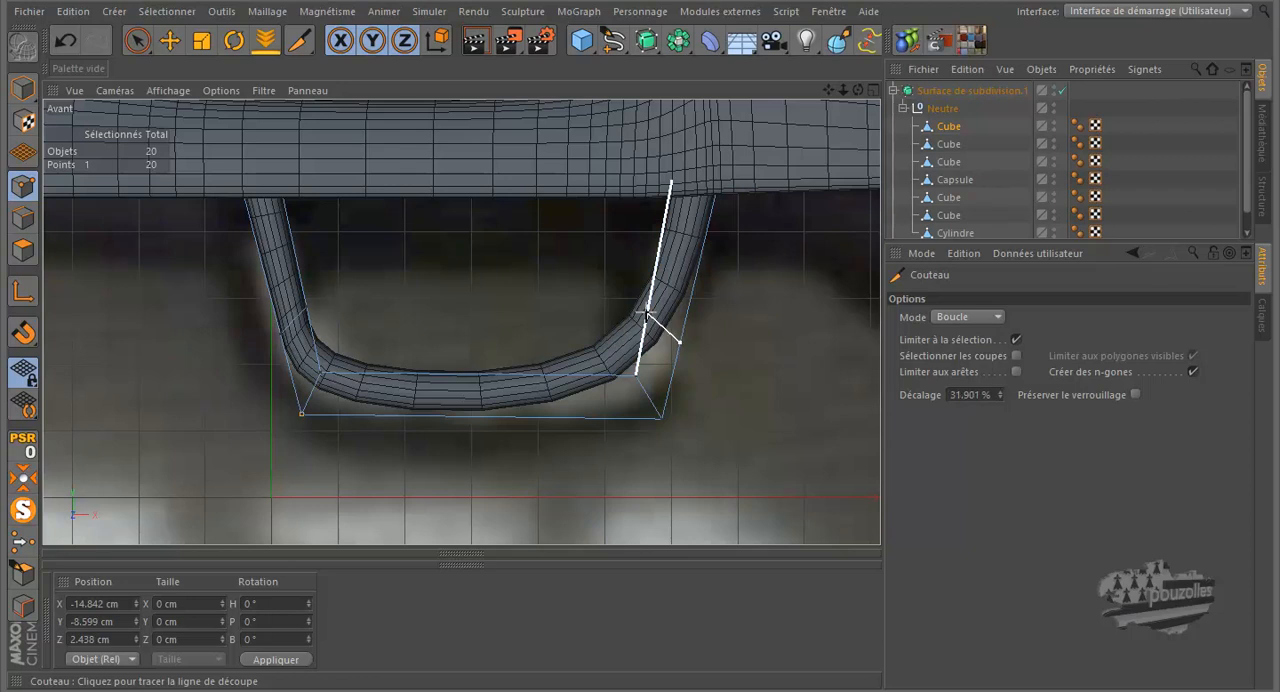
click(648, 305)
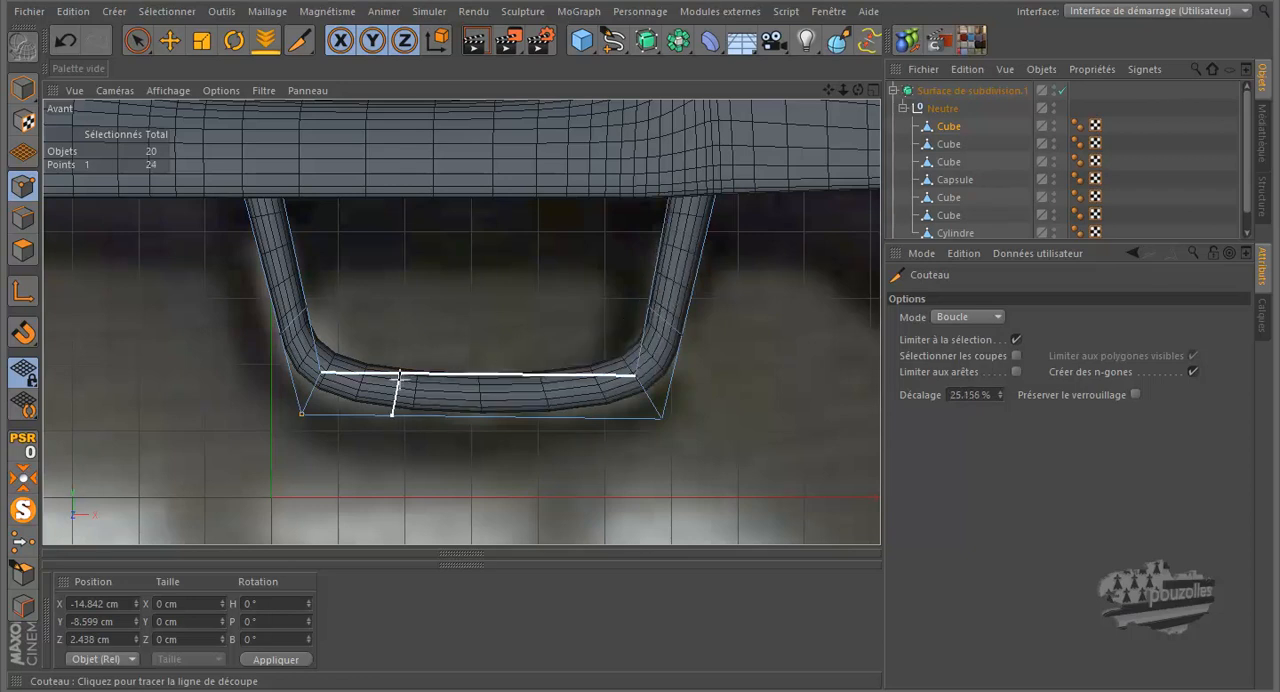
click(400, 377)
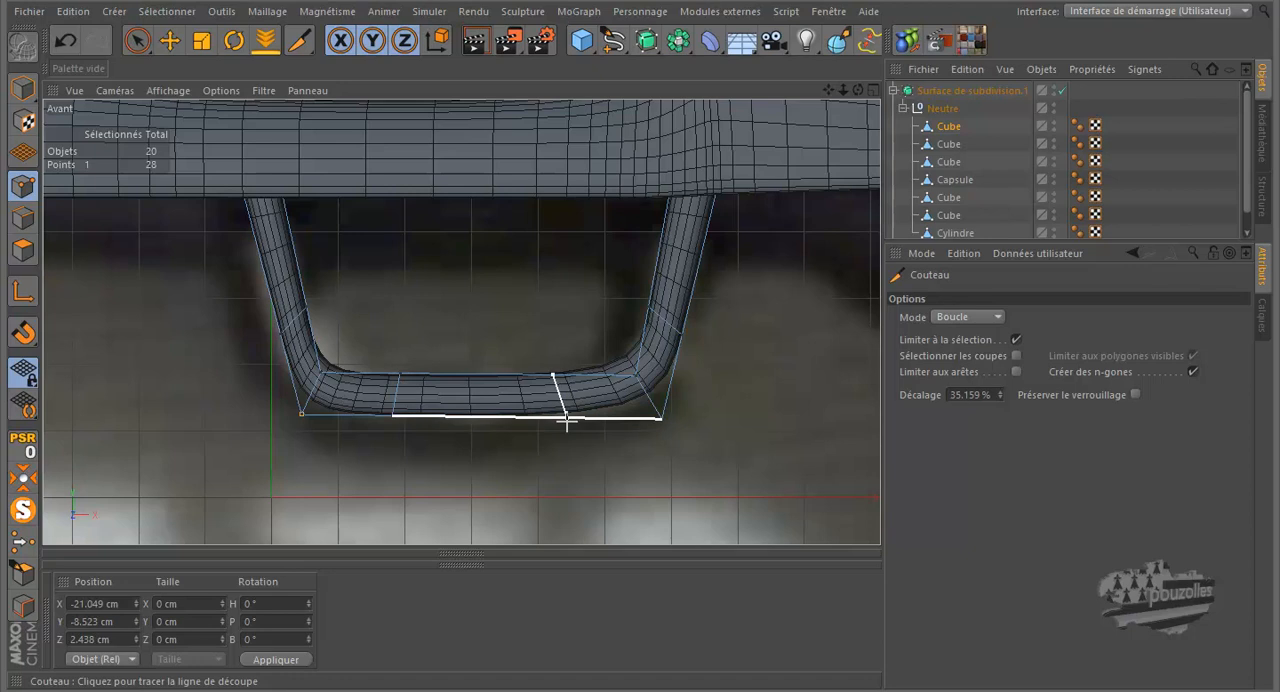
click(567, 400)
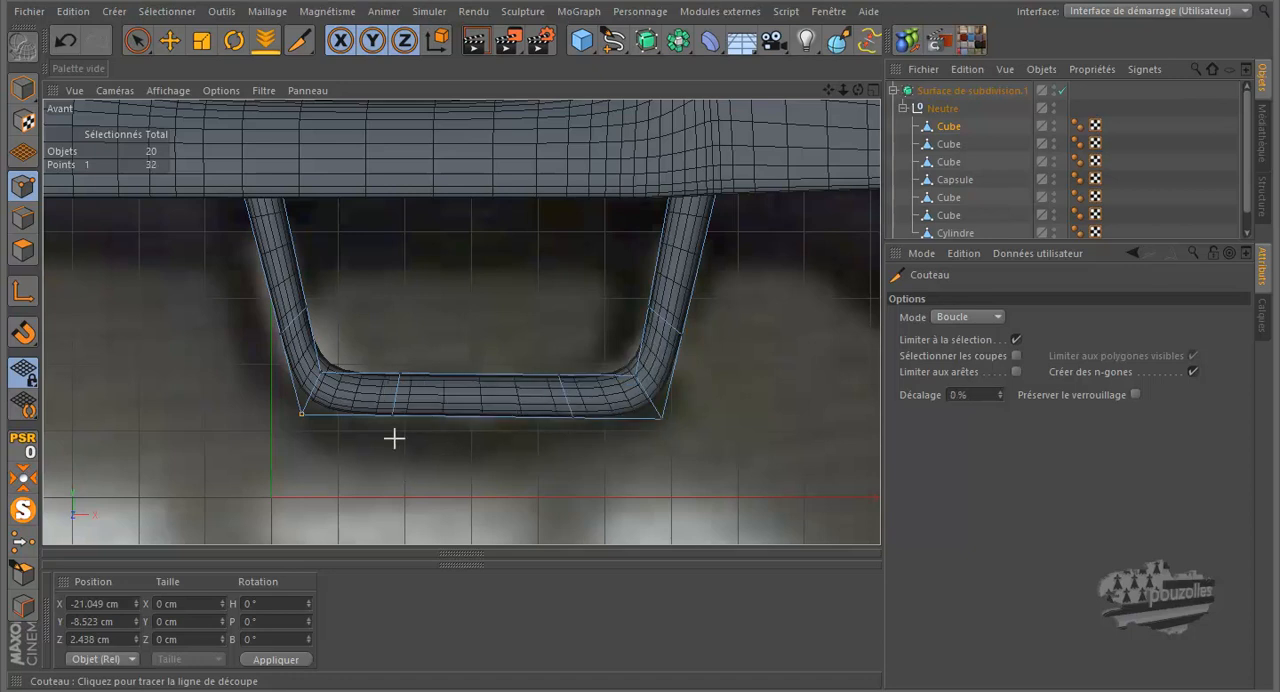
Step: Using rectangle selection, move the bottom bar's left loop toward the middle and the left arm's loop up along the arm
click(137, 40)
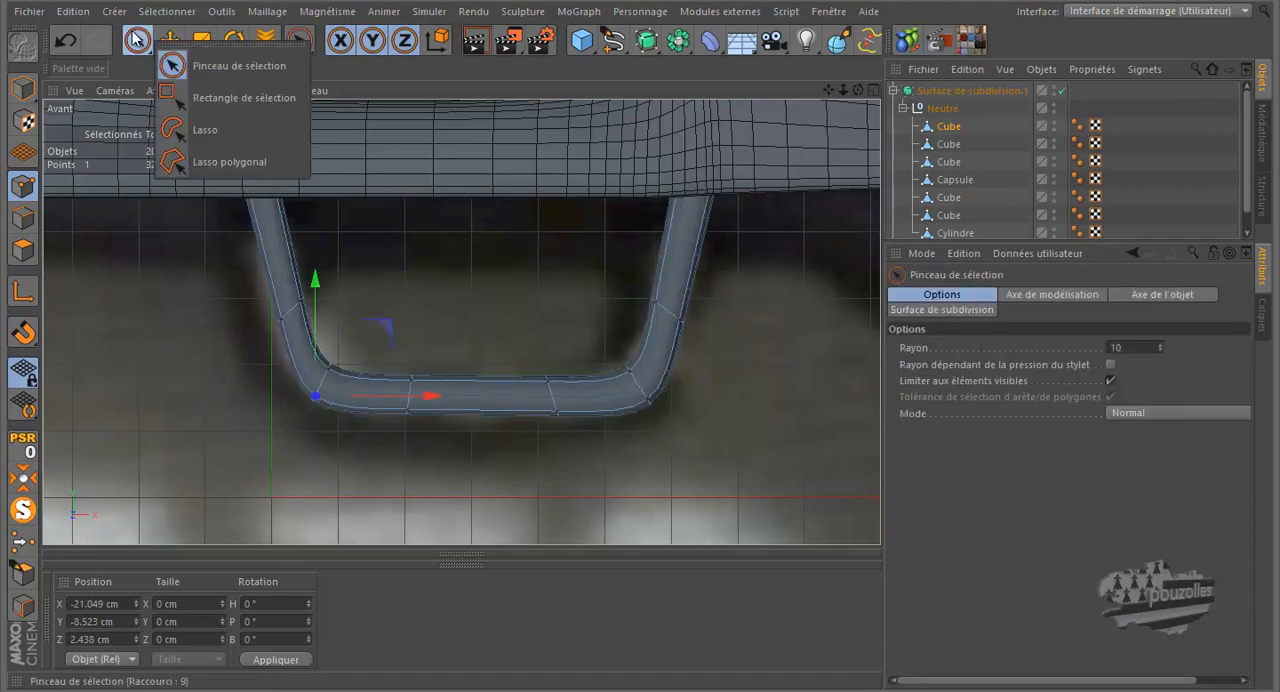
click(195, 97)
drag(428, 346, 383, 452)
drag(474, 397, 522, 403)
drag(268, 315, 254, 322)
drag(358, 238, 349, 214)
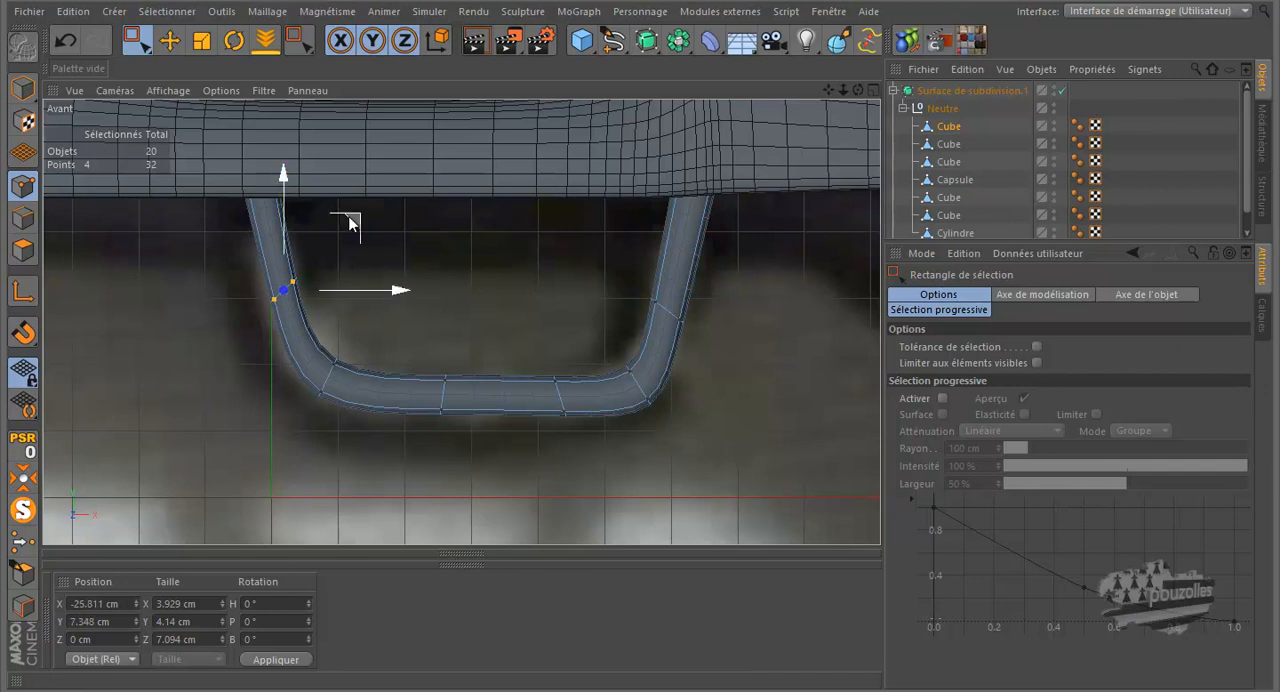
Step: Clear the point selection and isolate the guard without subdivision in the perspective view
scroll(409, 459, down, 3)
middle_click(210, 392)
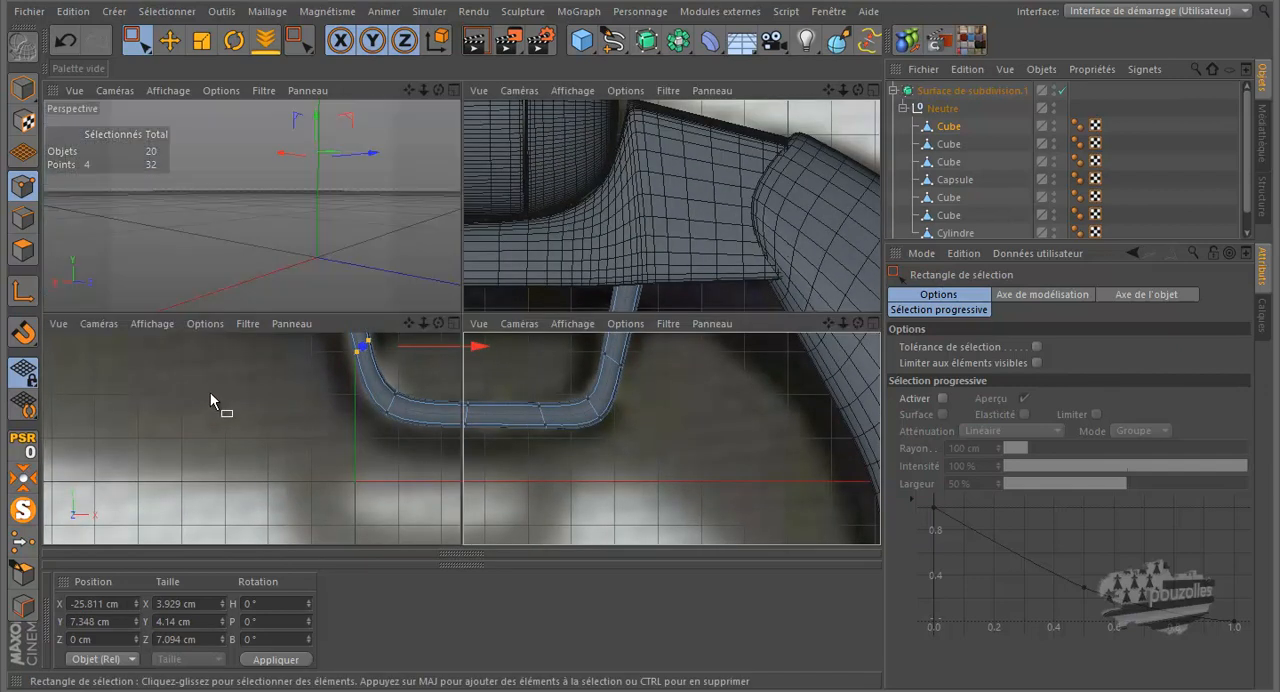
middle_click(232, 253)
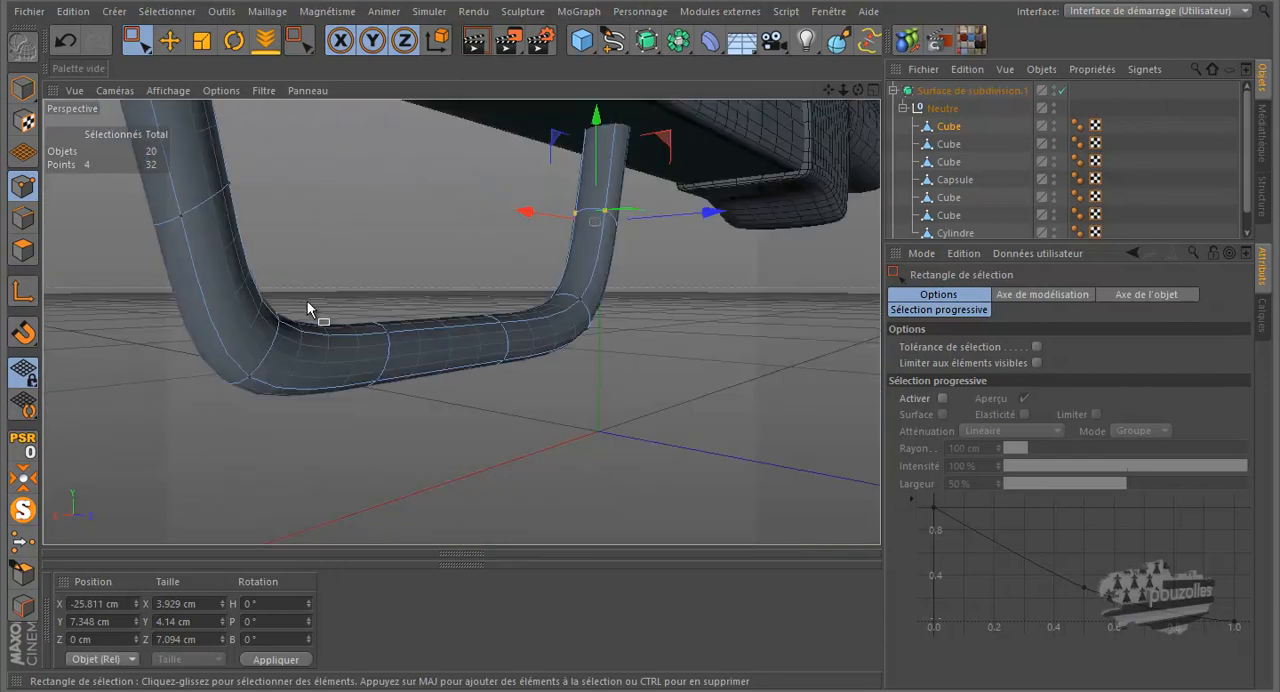
alt+drag(309, 306, 323, 306)
drag(859, 91, 626, 322)
click(567, 409)
scroll(644, 336, down, 3)
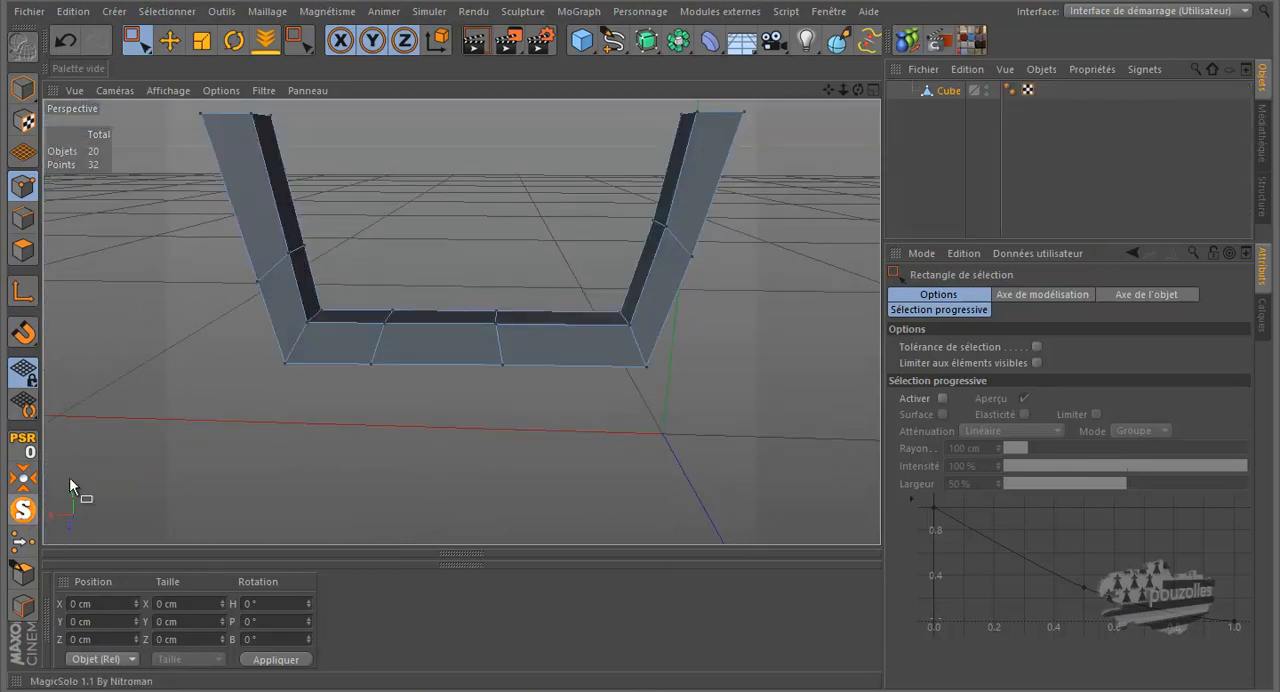
Step: Knife two lengthwise loops along the guard's outer face, one close to each long edge
alt+drag(640, 322, 636, 322)
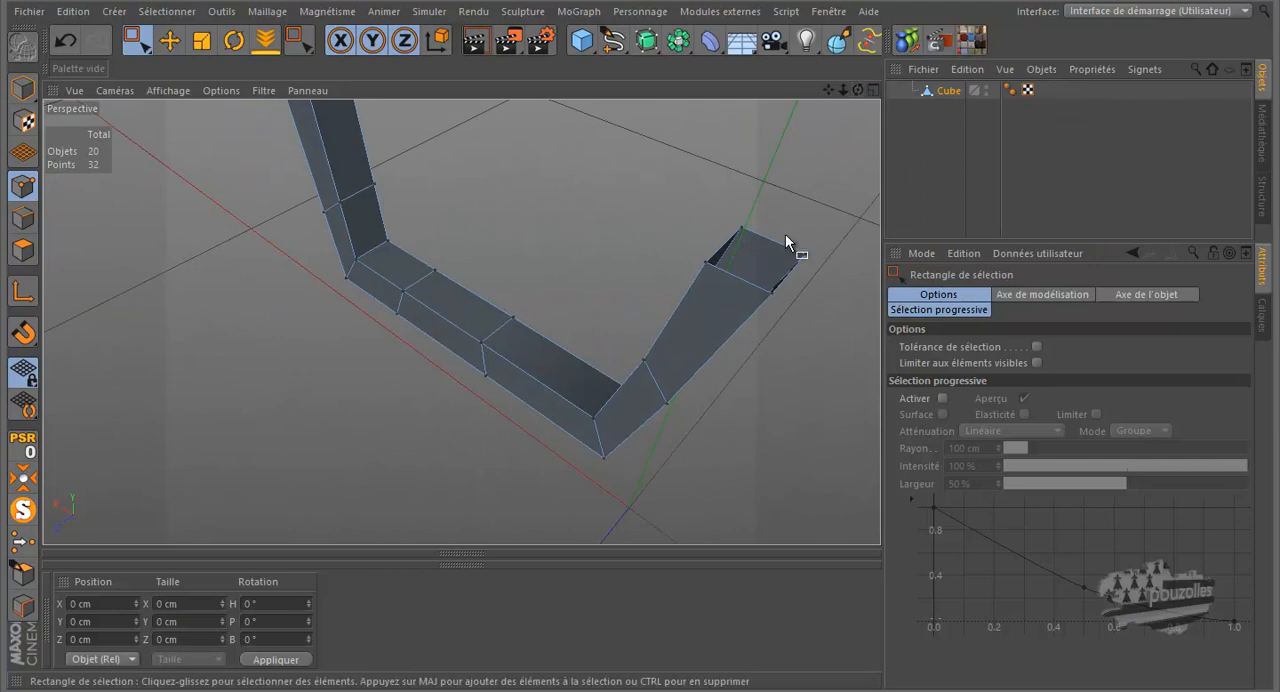
key(k)
drag(861, 89, 639, 321)
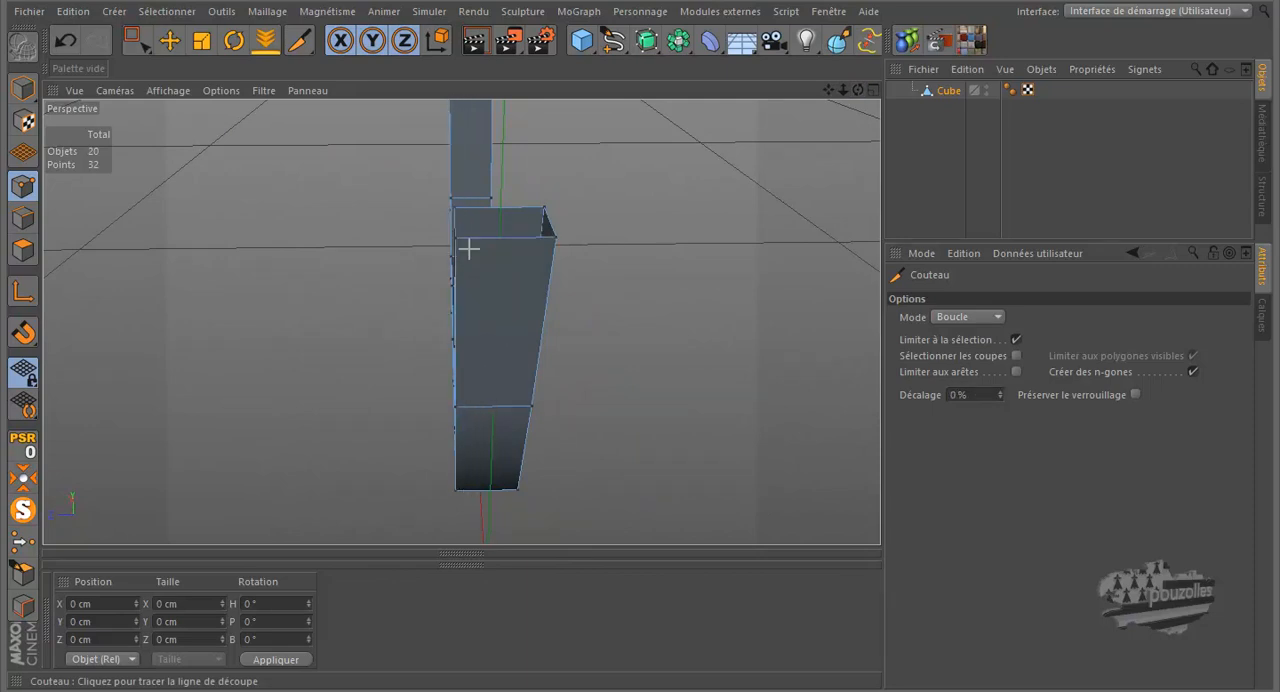
scroll(467, 245, up, 5)
click(452, 218)
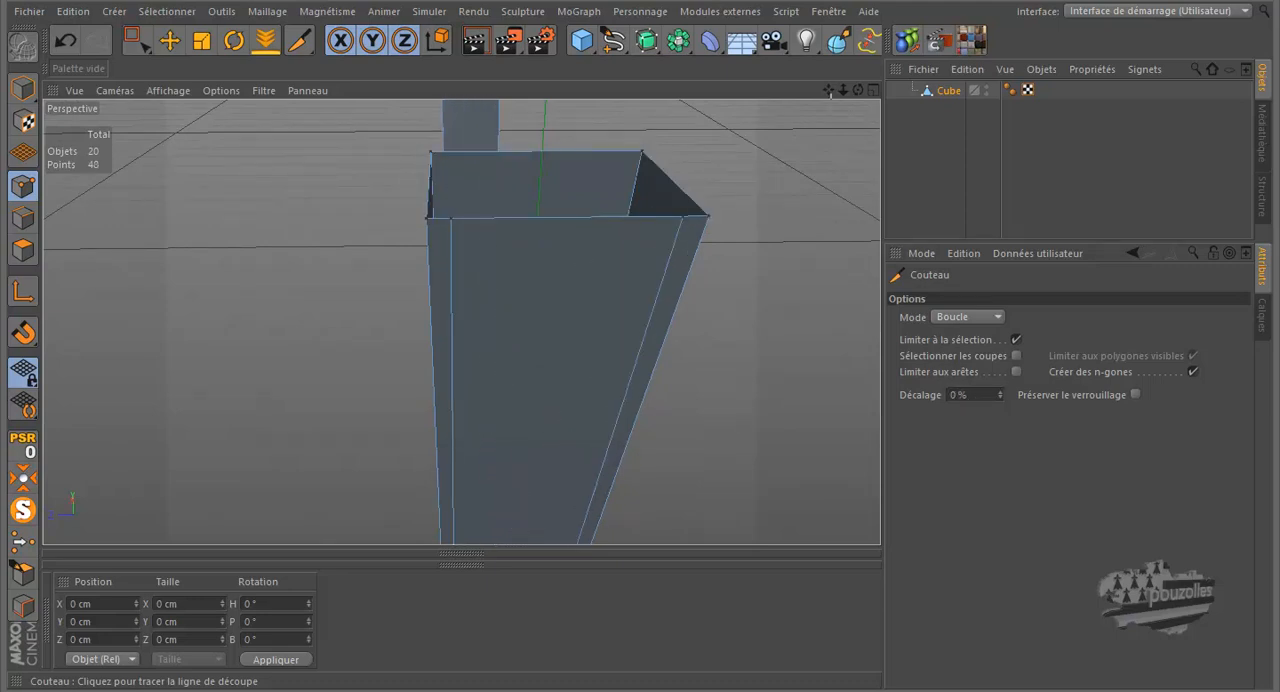
Step: Check the guard under subdivision, and Knife lengthwise loops close to both long edges of its front and rear side faces
drag(858, 90, 645, 319)
scroll(773, 262, down, 5)
click(17, 514)
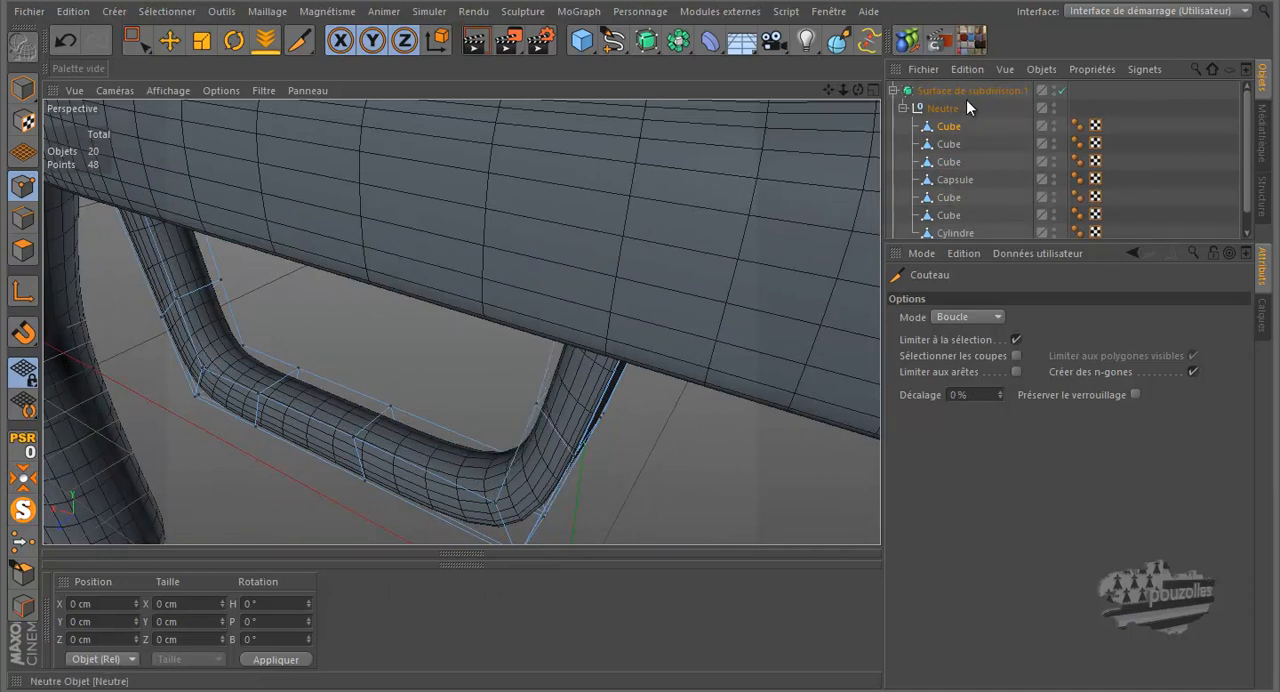
click(22, 510)
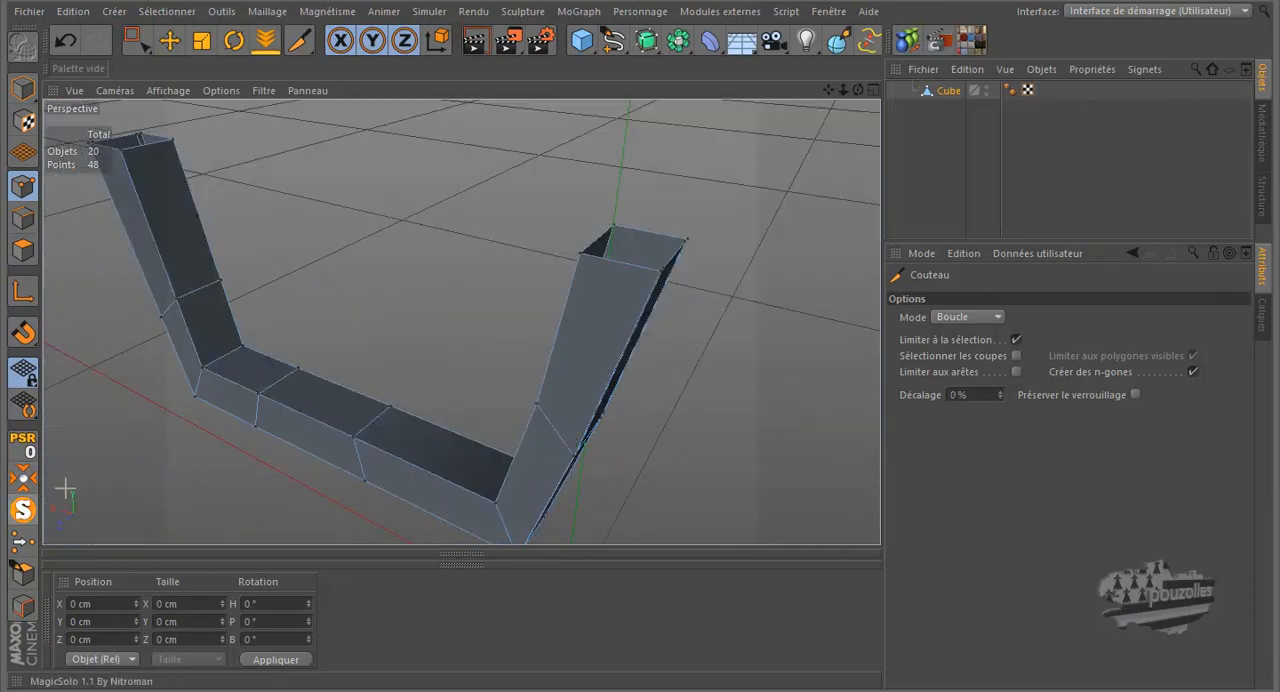
click(594, 256)
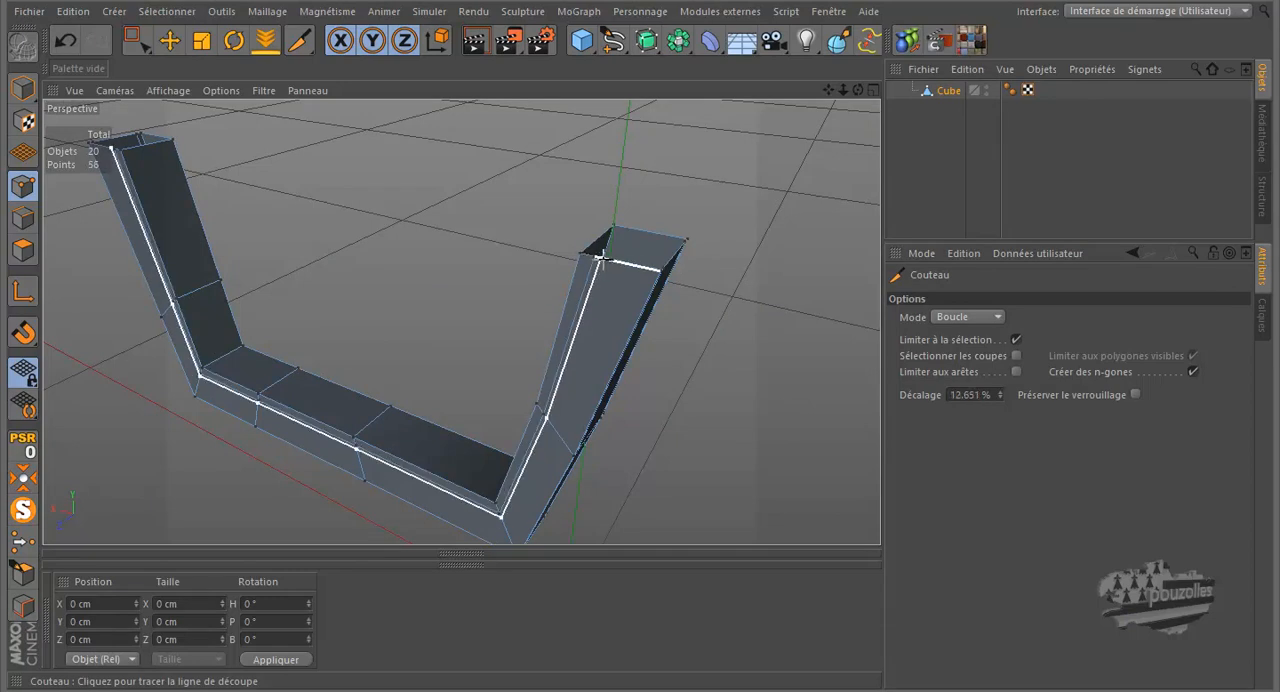
click(648, 270)
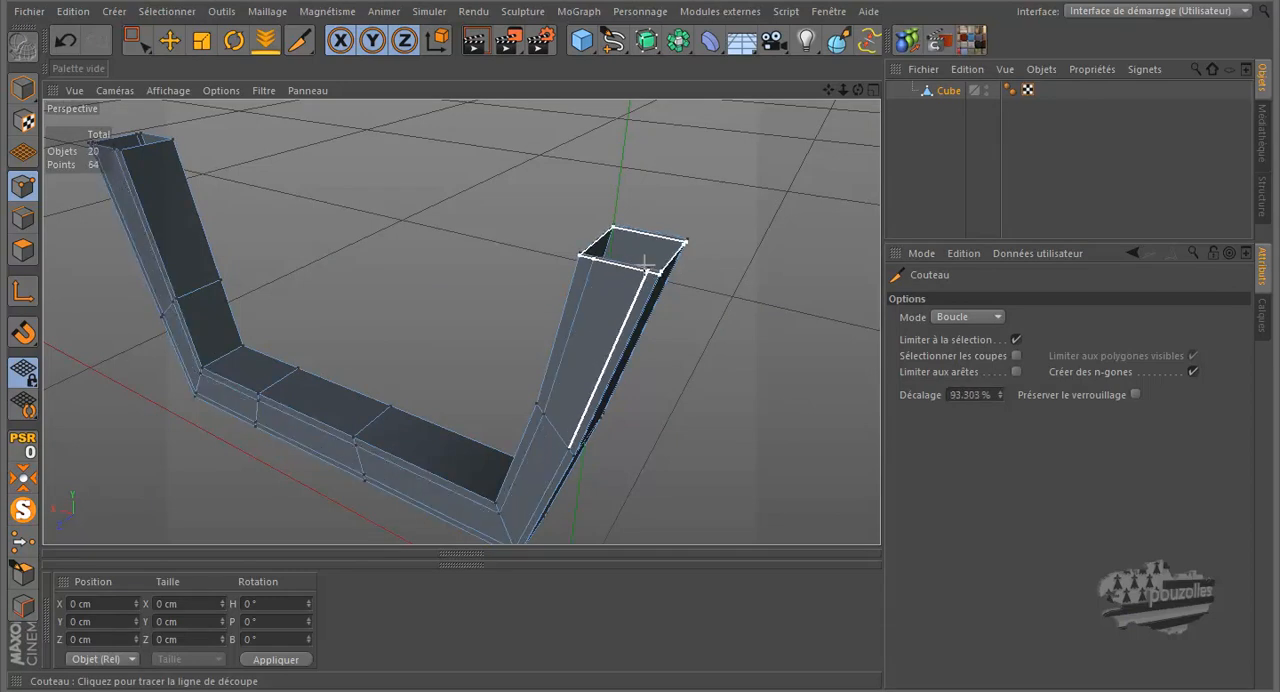
click(623, 232)
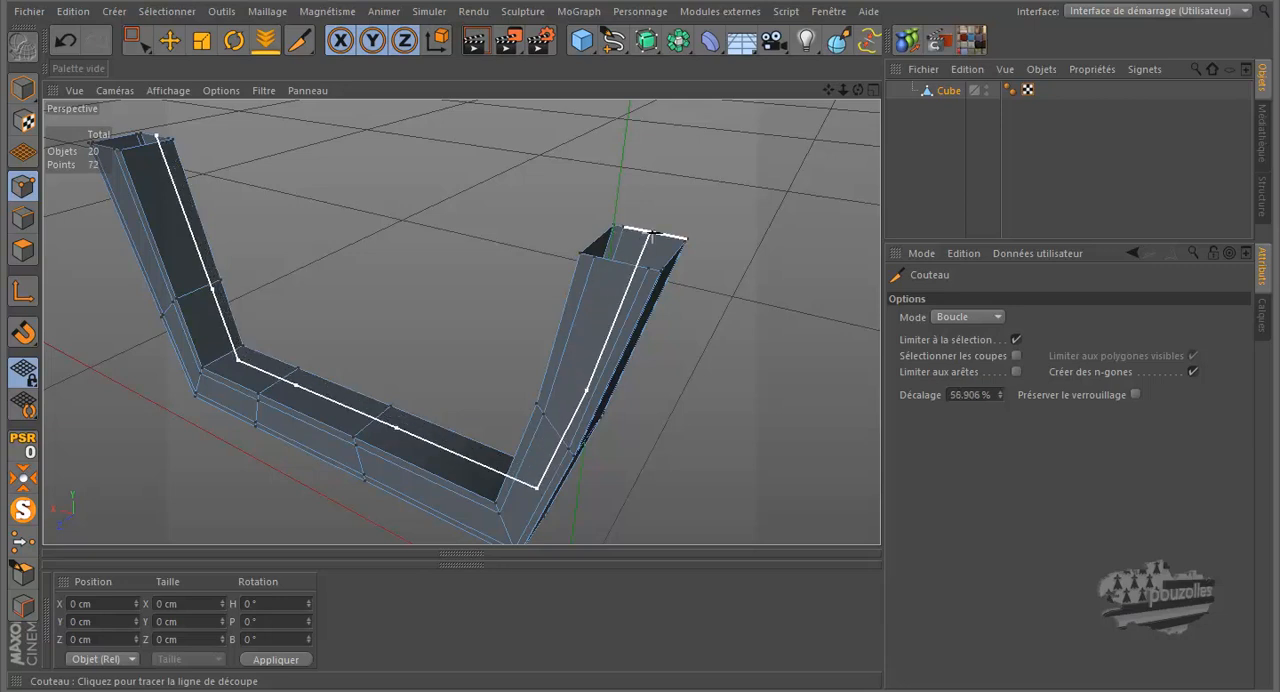
click(676, 238)
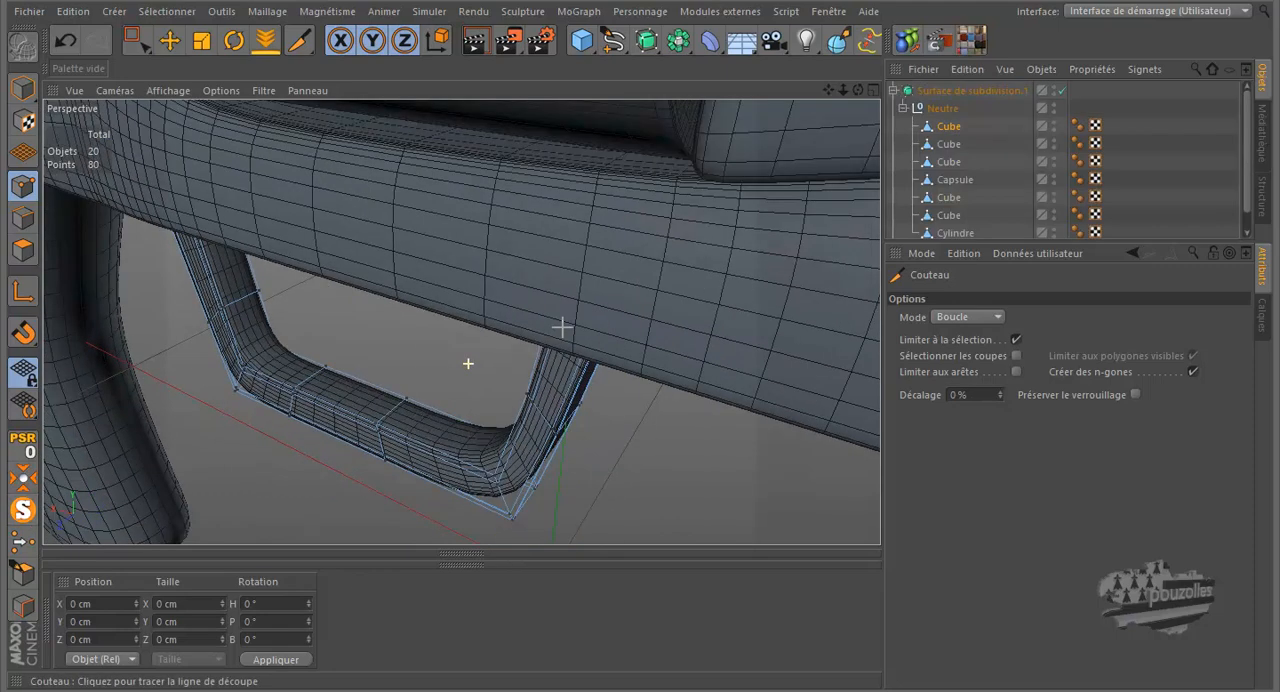
Step: Bring back the full subdivided model and render a close-up preview of the trigger guard
alt+drag(562, 327, 587, 272)
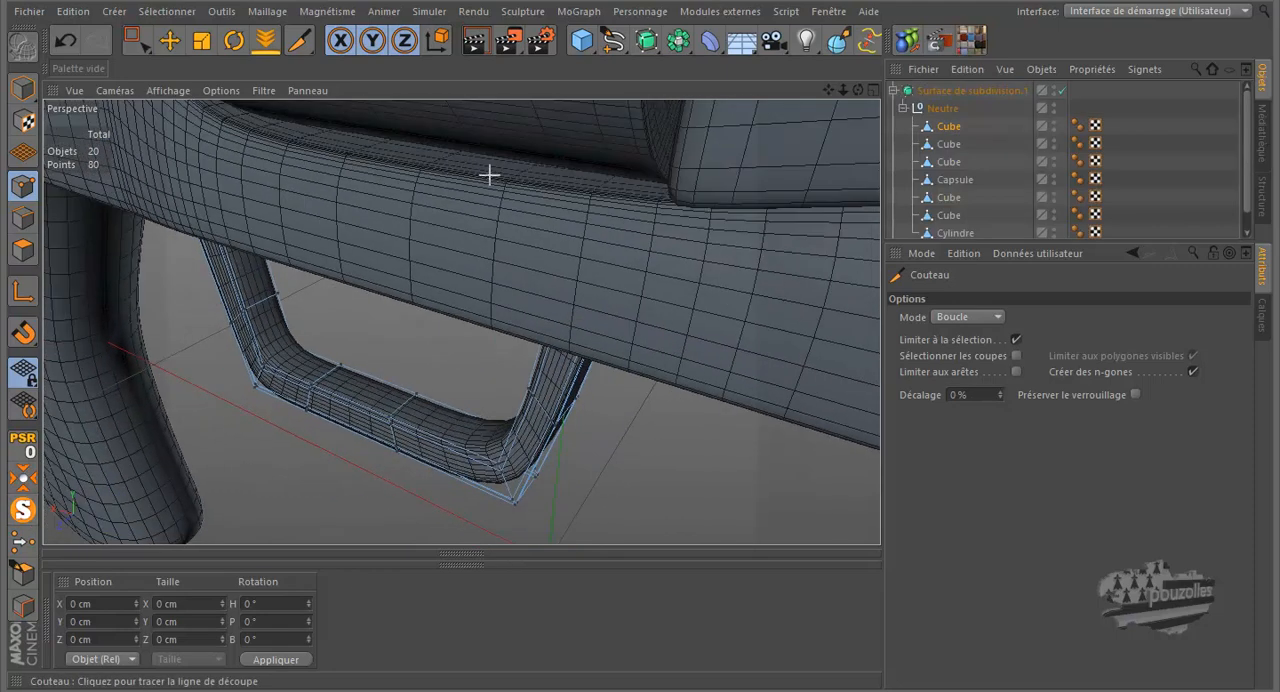
click(478, 42)
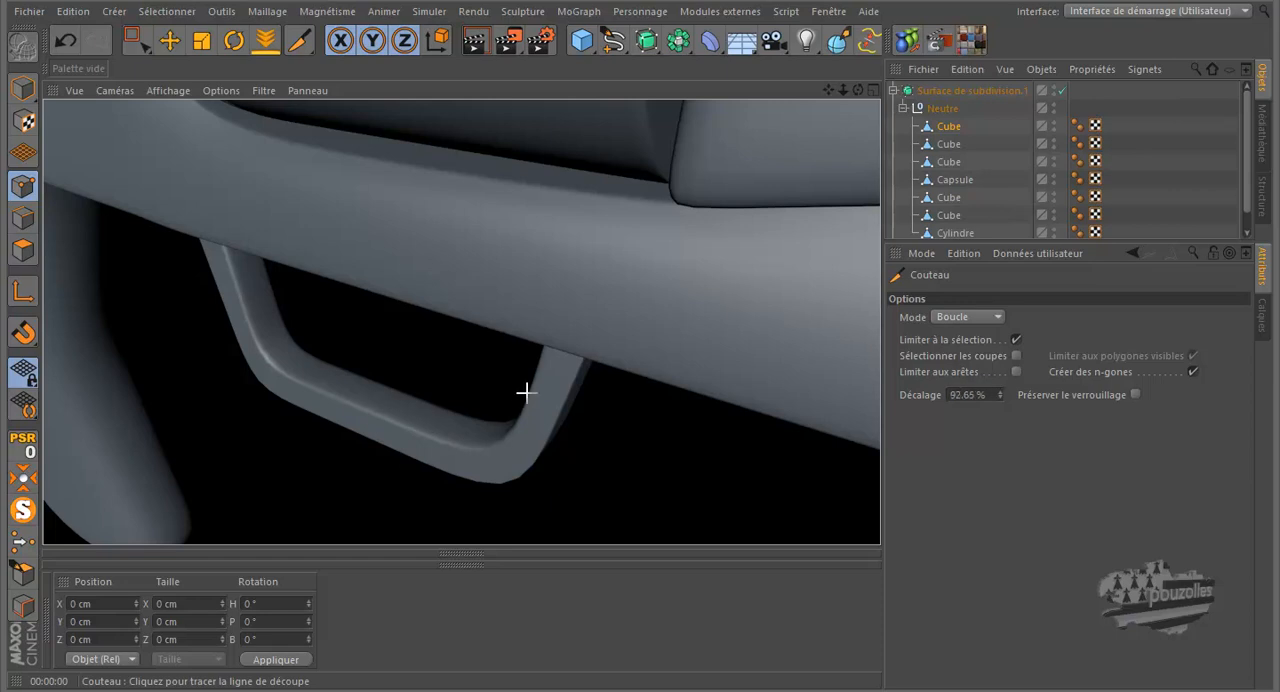
scroll(472, 432, down, 8)
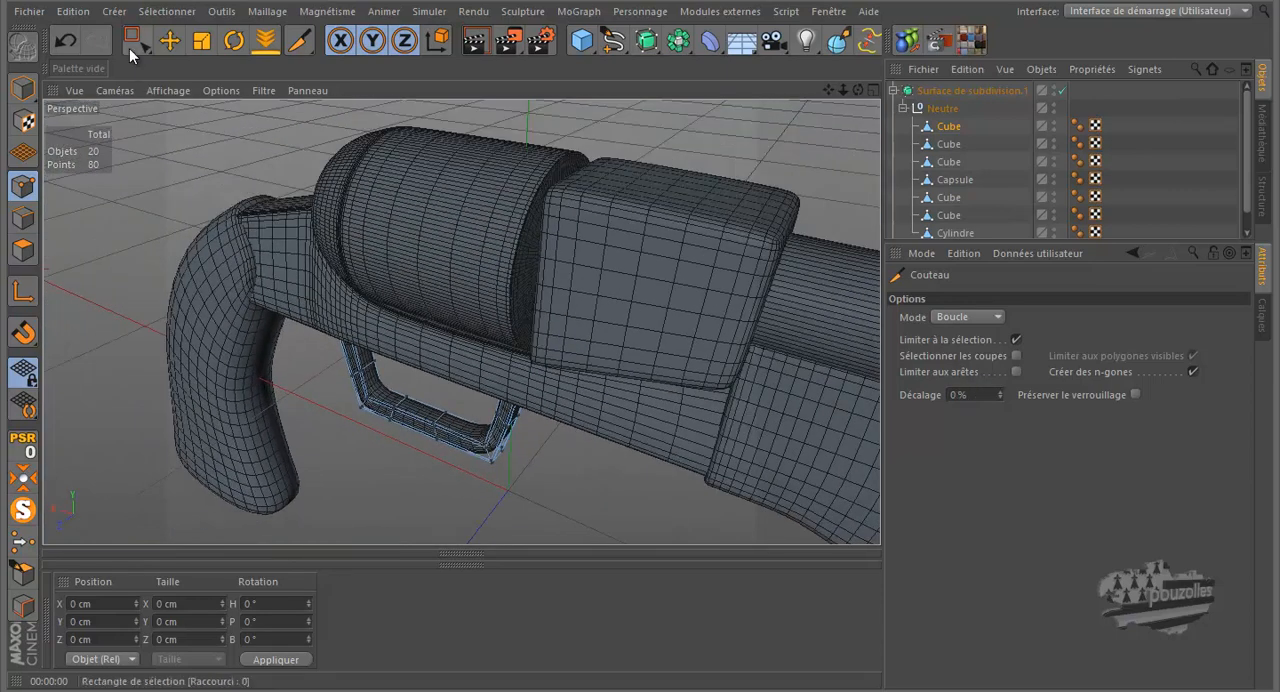
Step: Activate the Move tool and render a preview of the whole revolver seen from the side
click(168, 40)
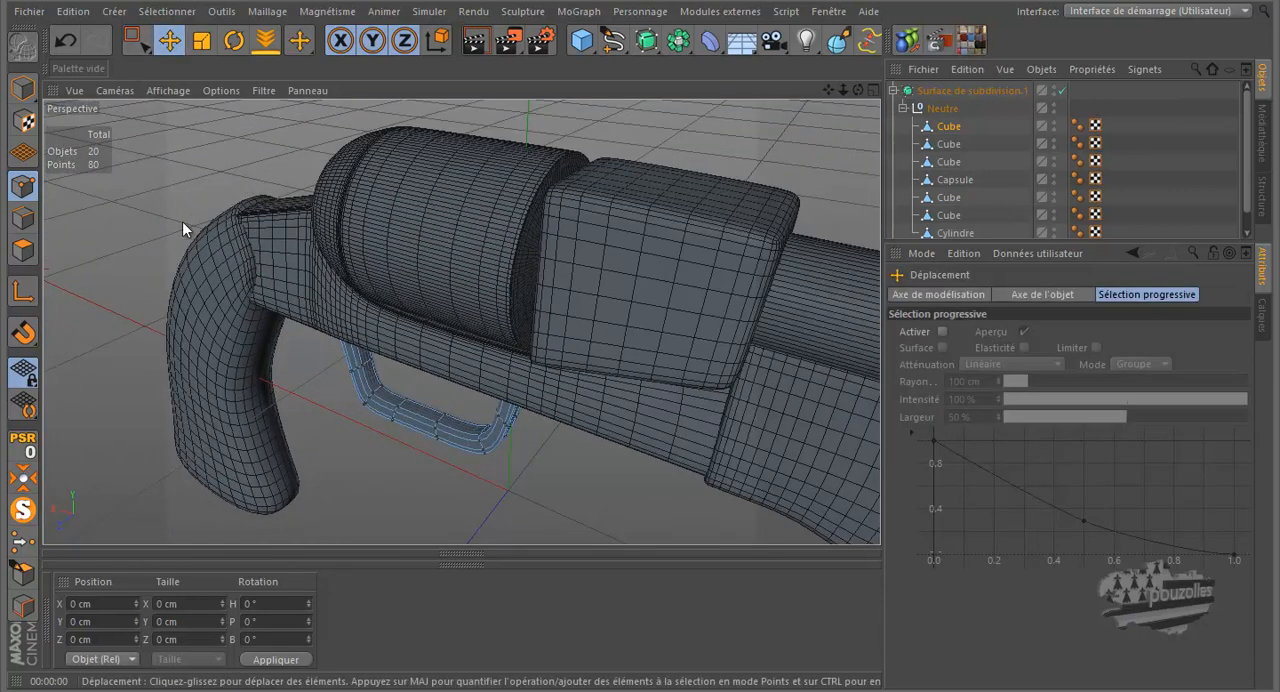
alt+drag(186, 209, 167, 253)
scroll(167, 253, down, 5)
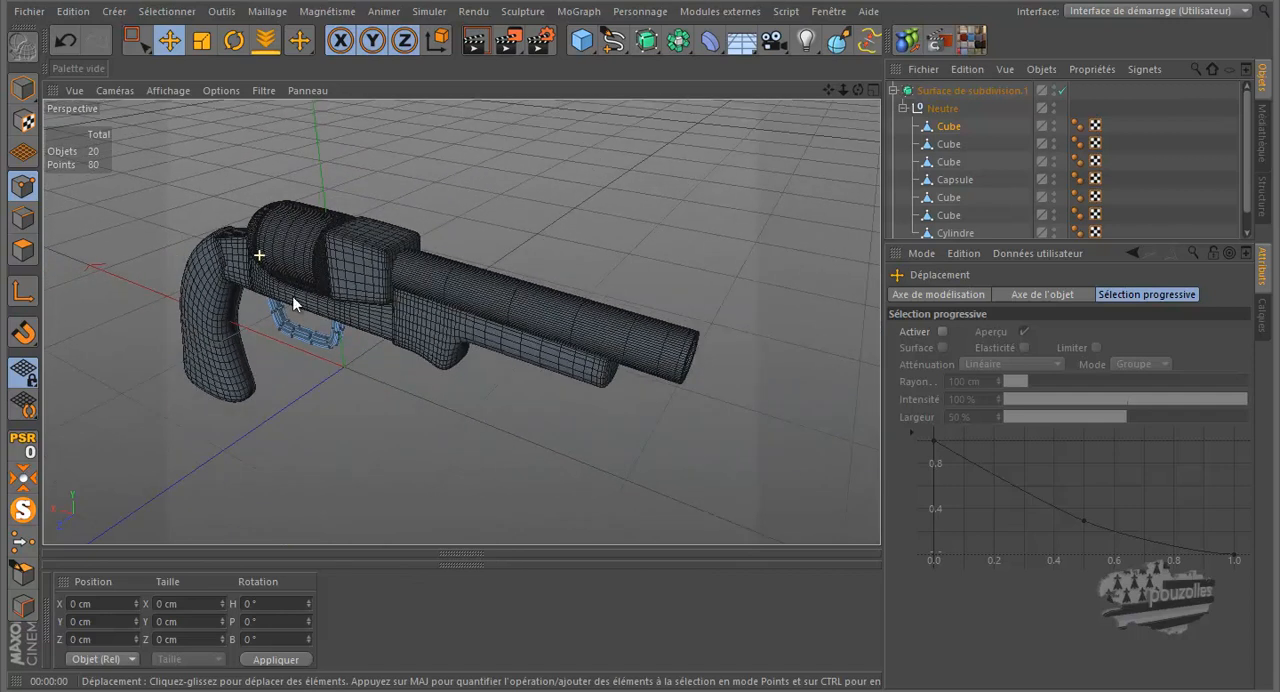
drag(862, 89, 642, 320)
alt+drag(769, 183, 779, 190)
click(477, 42)
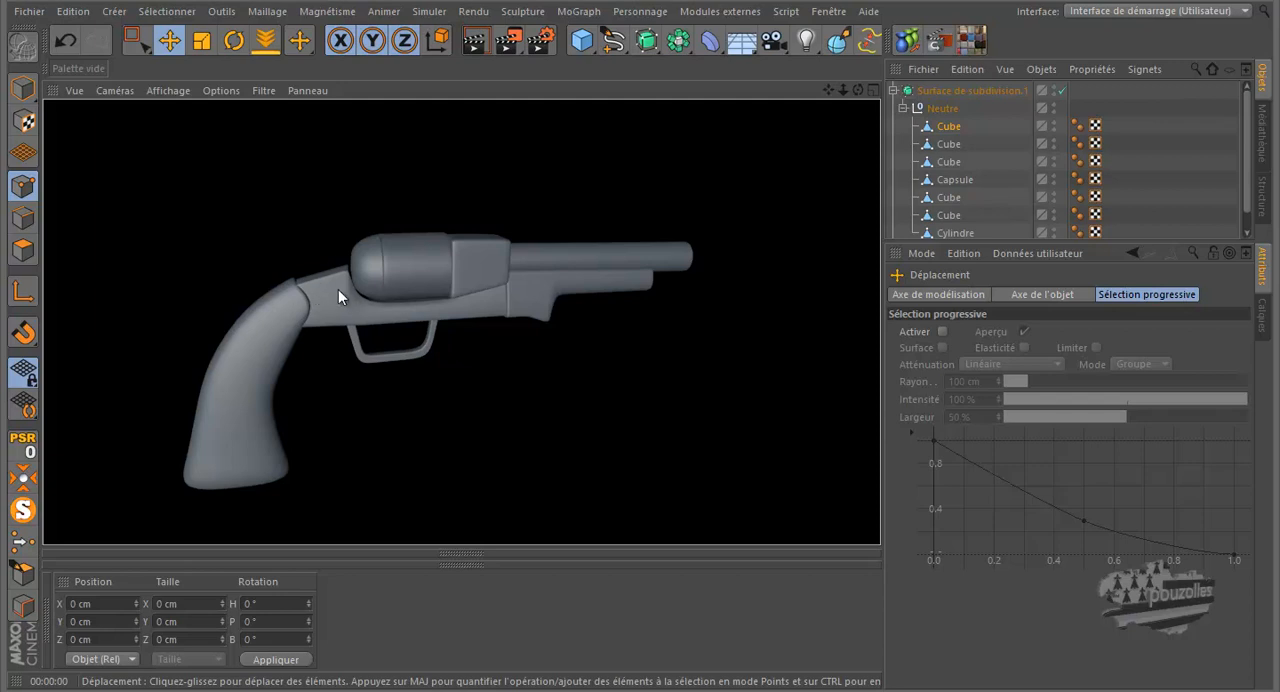
Step: Select the frame's rear-end points in the front view and shift them toward the cylinder, to about X 88.6 cm
click(945, 145)
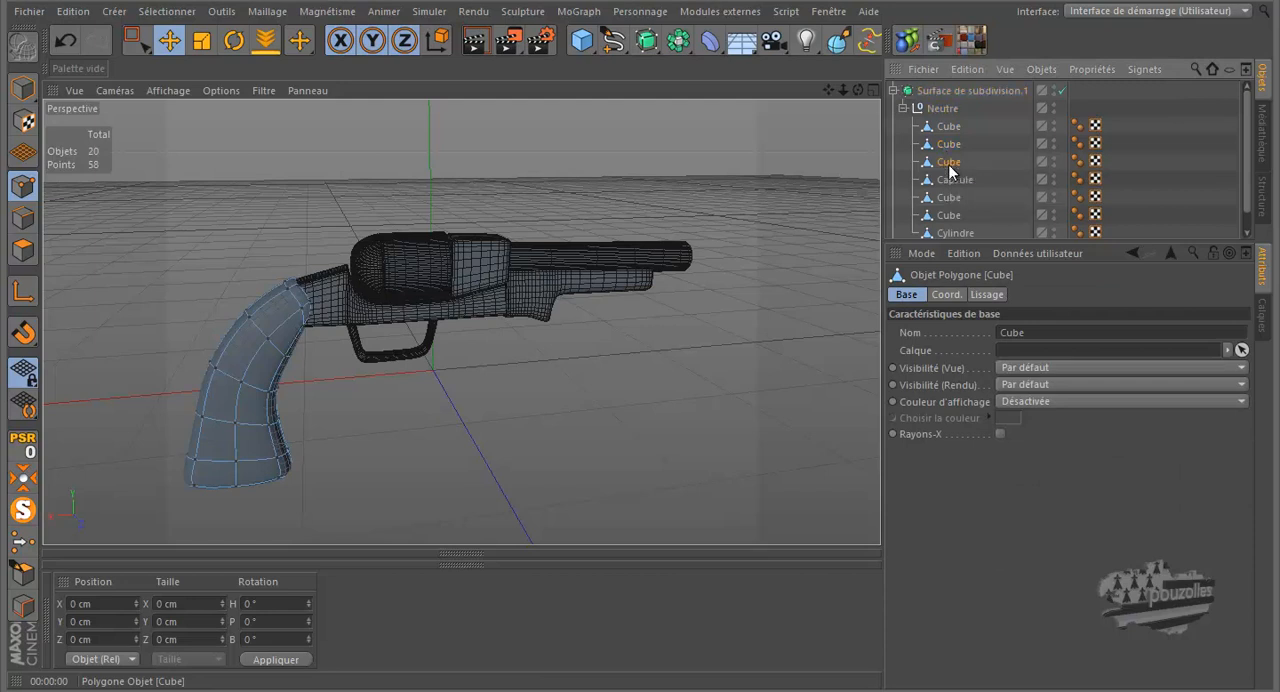
click(948, 163)
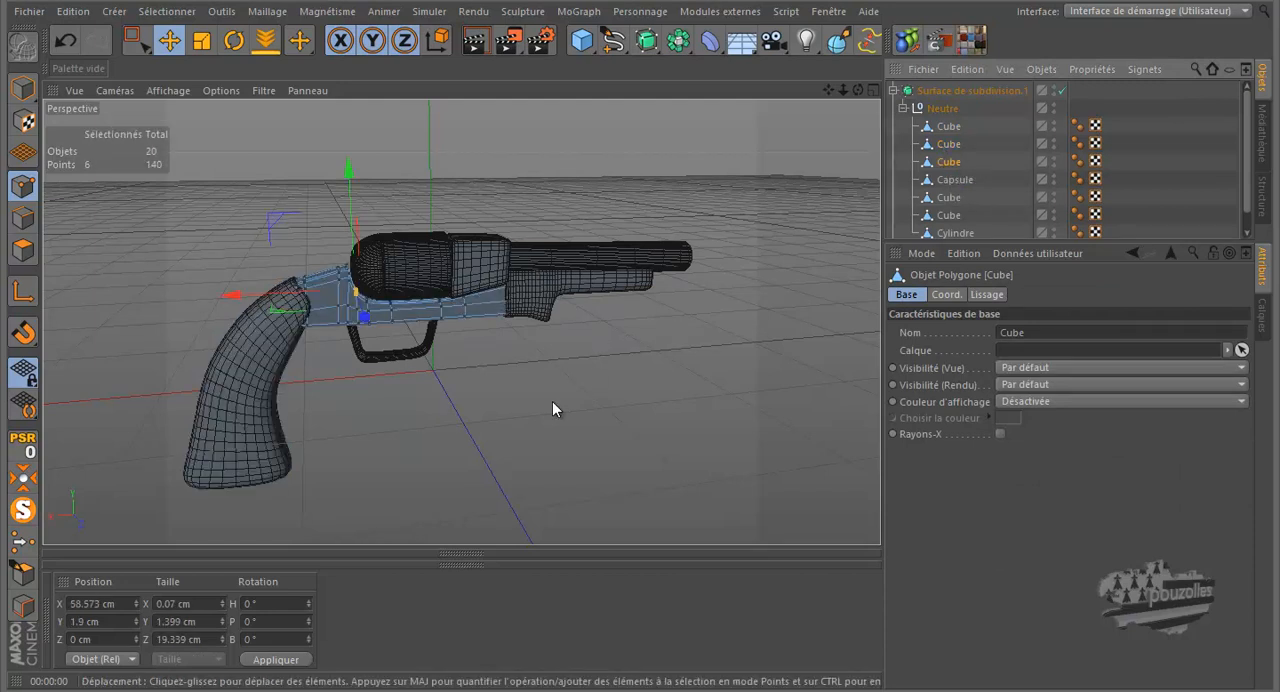
middle_click(487, 445)
middle_click(482, 444)
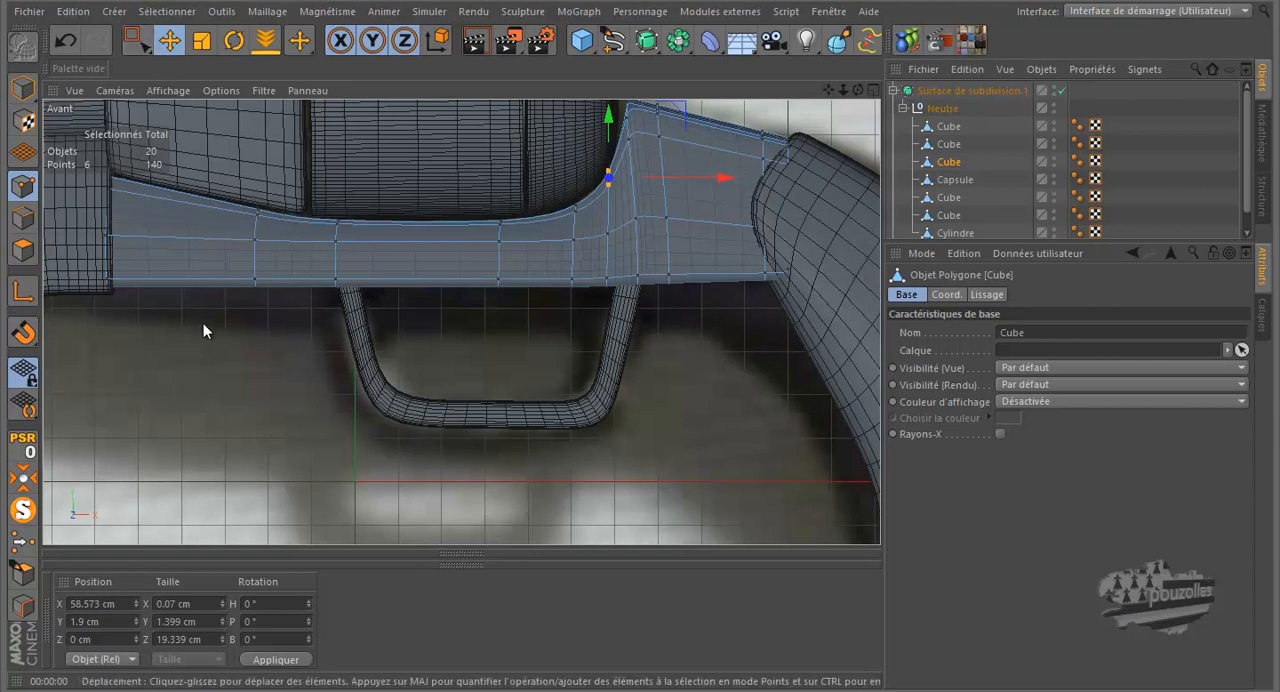
scroll(191, 358, down, 1)
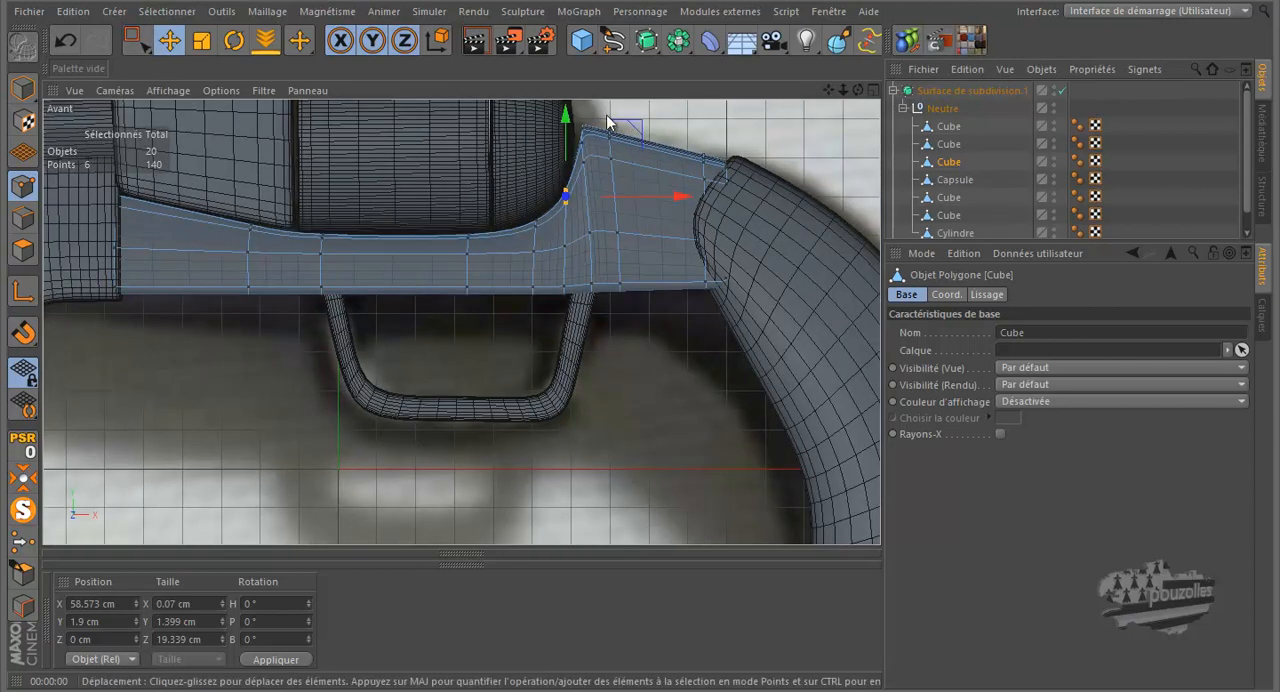
click(146, 44)
drag(787, 118, 678, 324)
drag(813, 219, 783, 229)
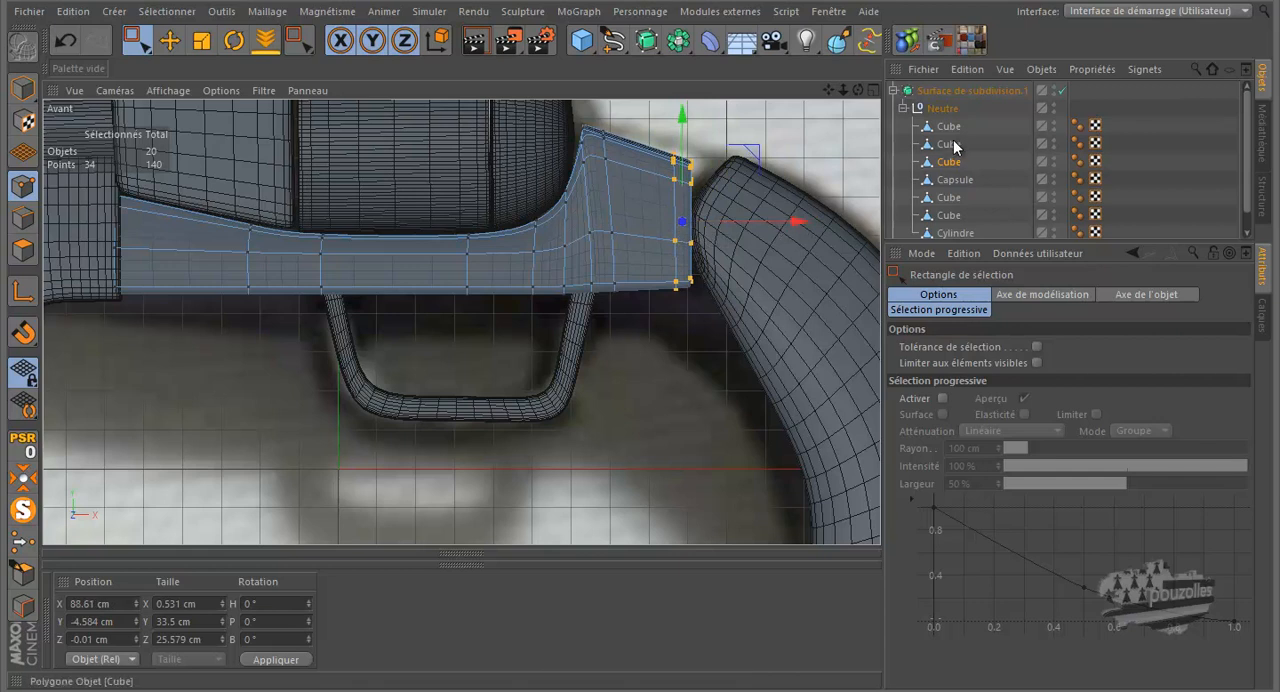
Step: Move the whole grip forward along X to about 218.2 cm so it meets the frame's shortened rear end
click(950, 144)
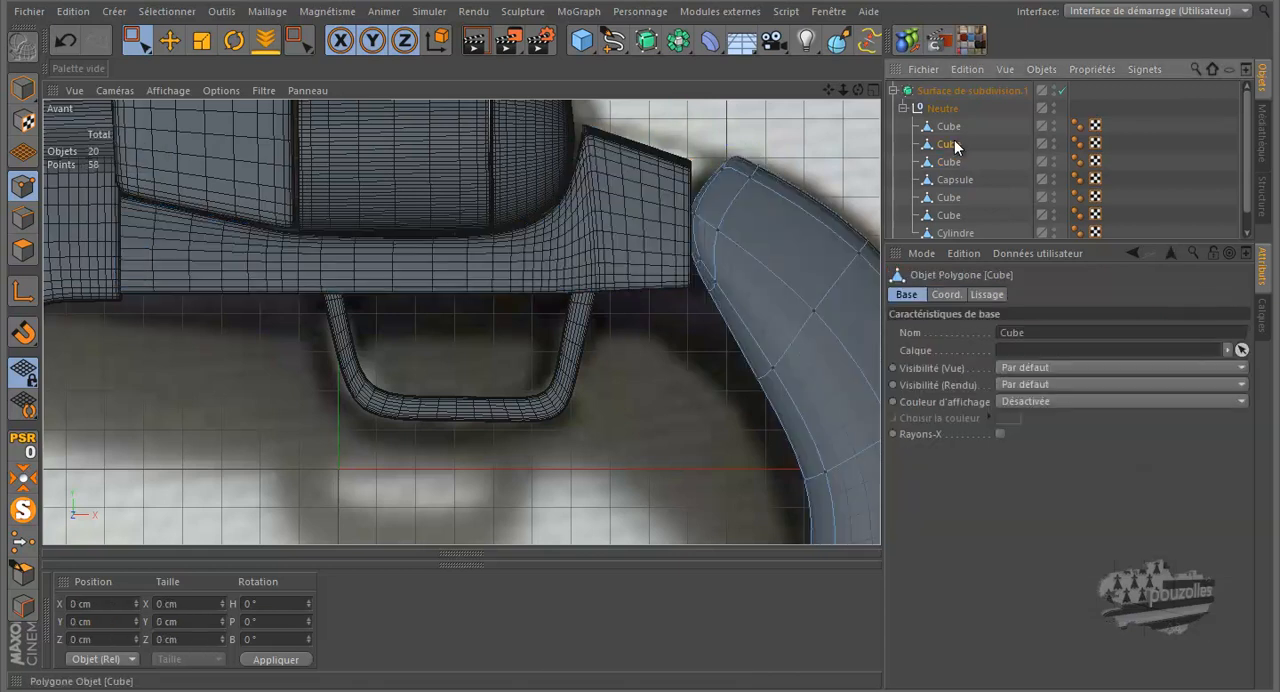
click(23, 88)
scroll(157, 212, down, 2)
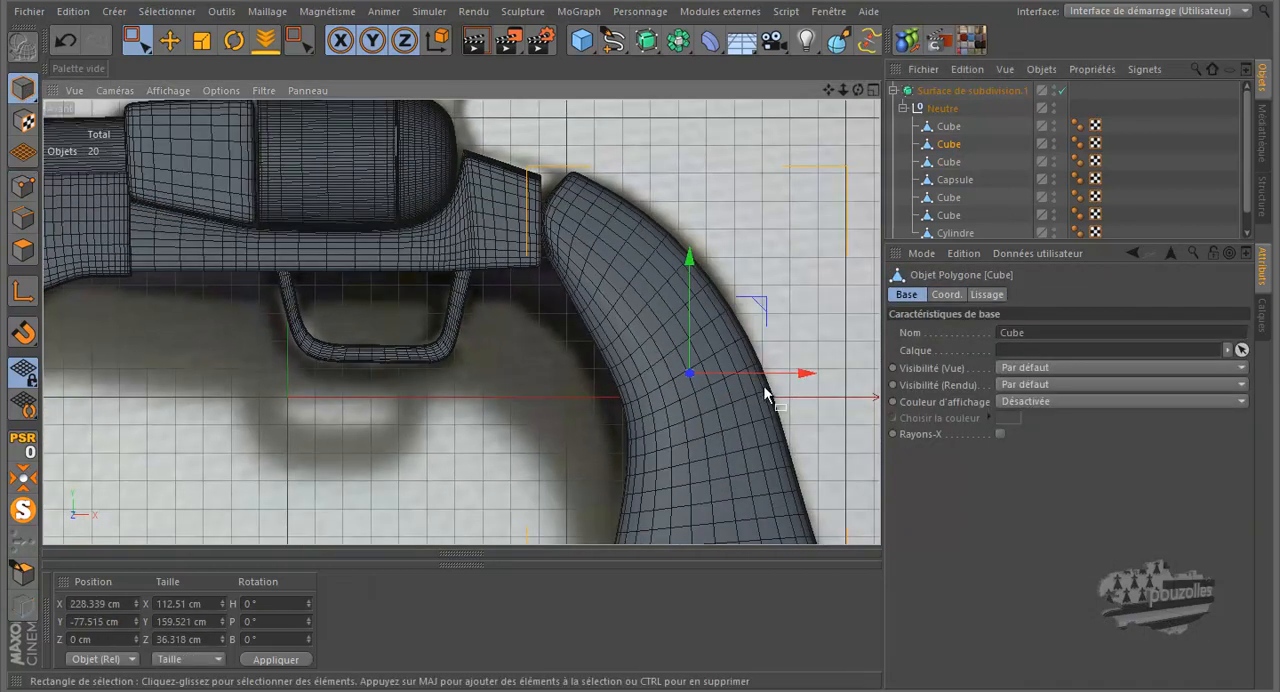
drag(800, 372, 772, 372)
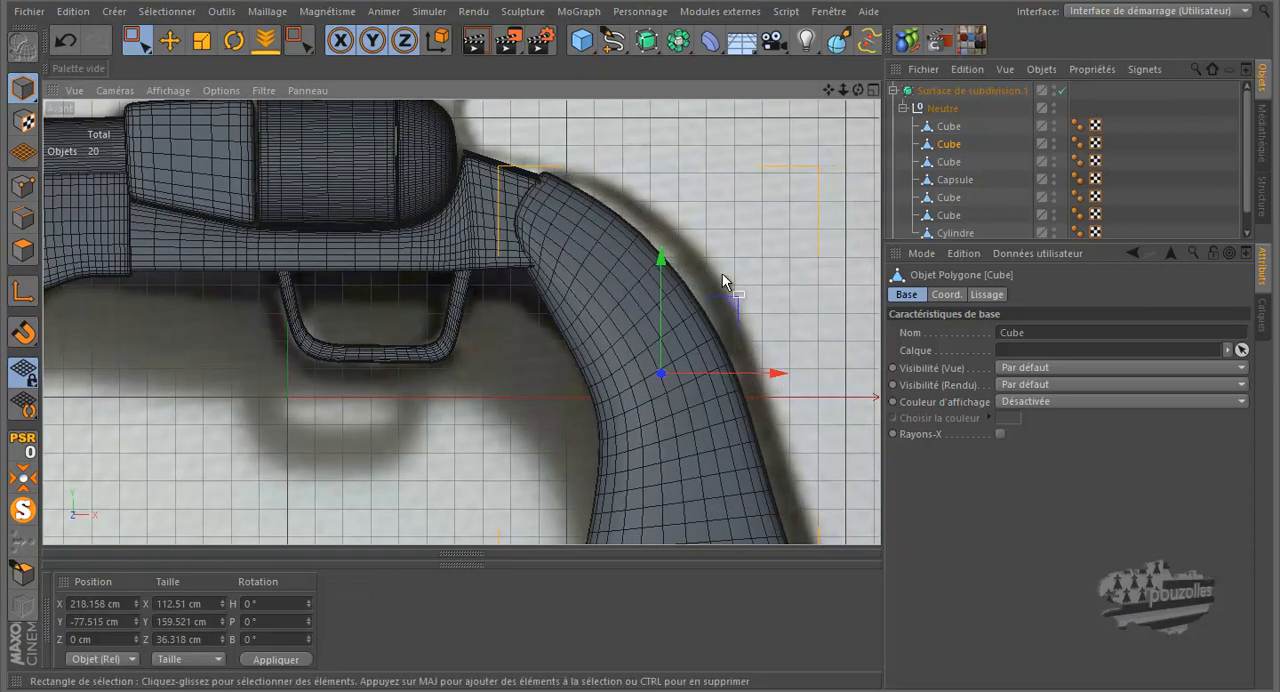
scroll(635, 332, down, 2)
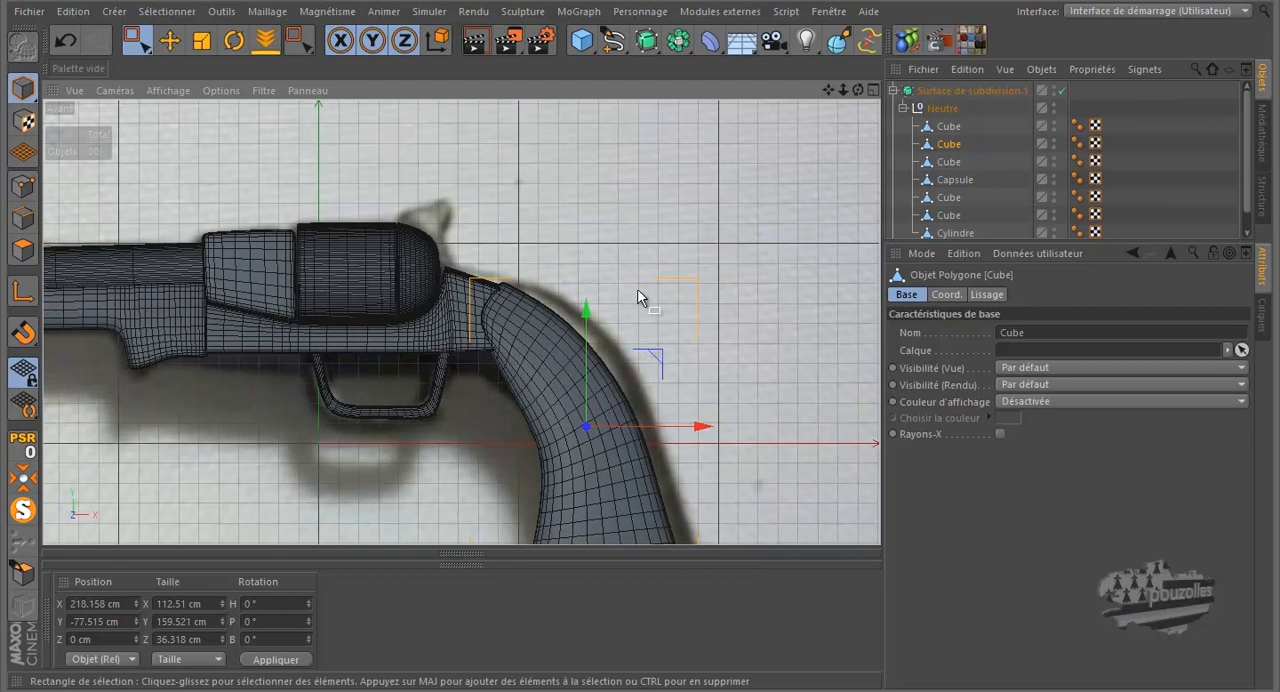
Step: Render perspective previews of the whole revolver and of a close-up where the frame meets the grip and cylinder
middle_click(648, 297)
middle_click(348, 259)
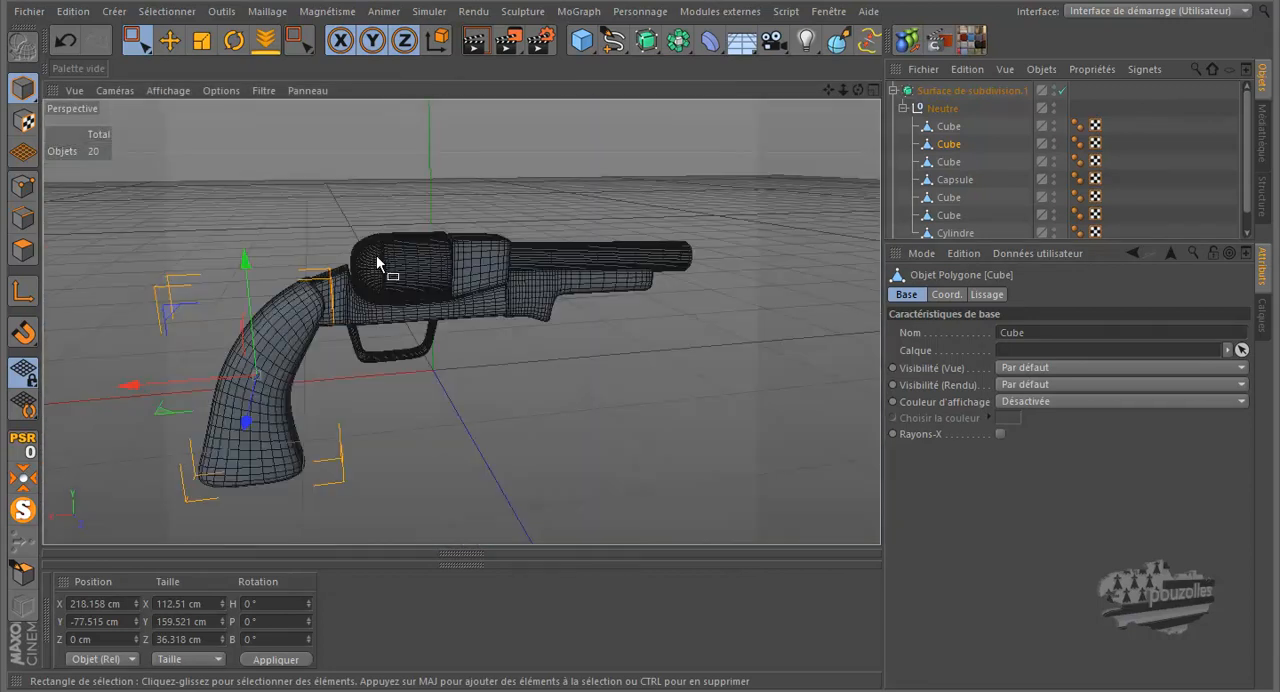
click(479, 43)
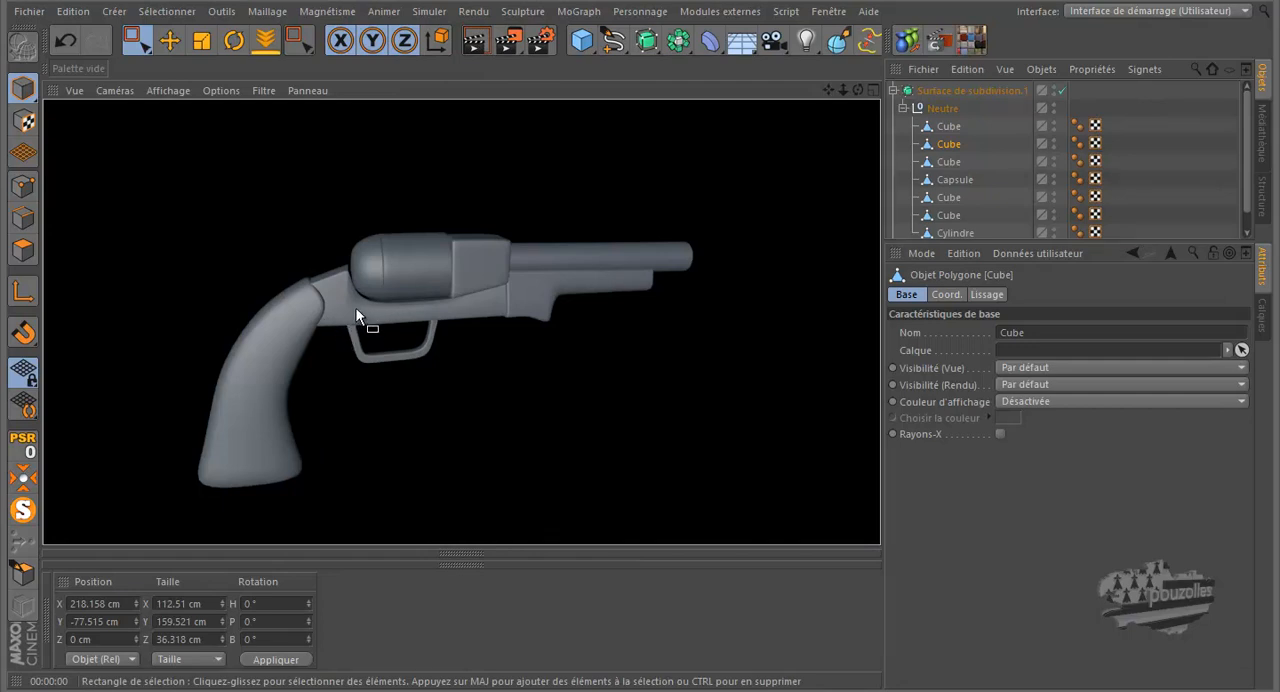
scroll(359, 305, up, 6)
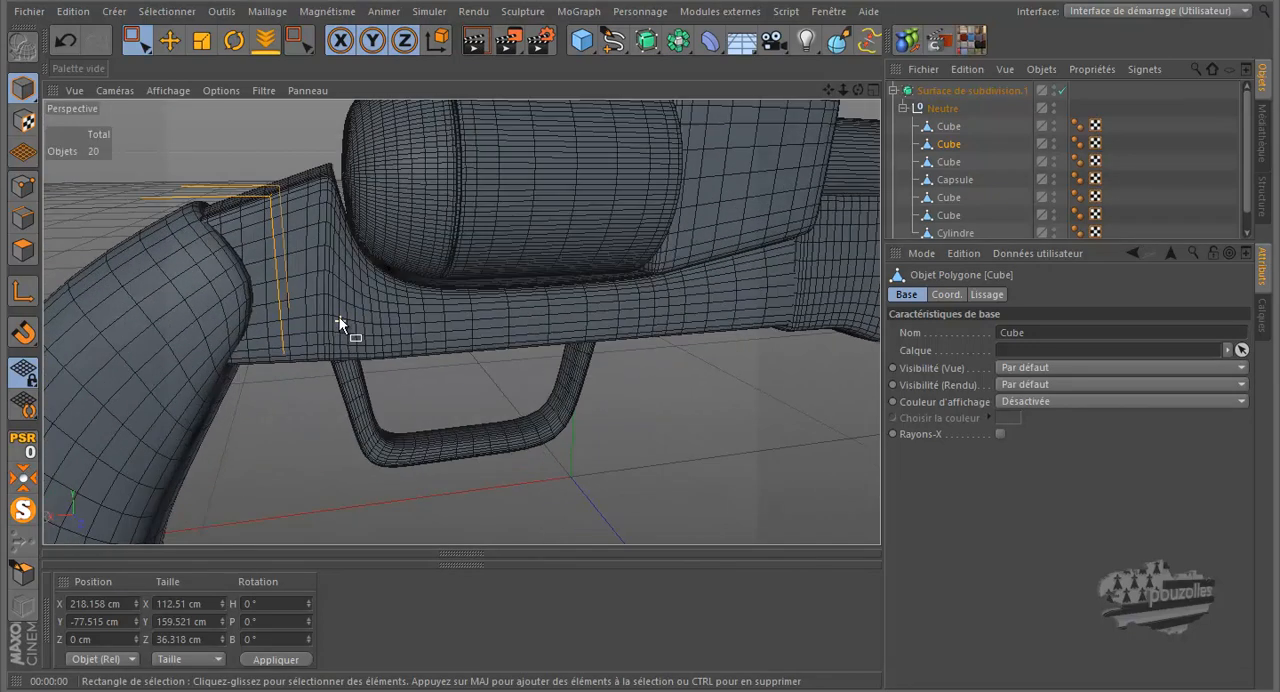
alt+drag(339, 318, 332, 206)
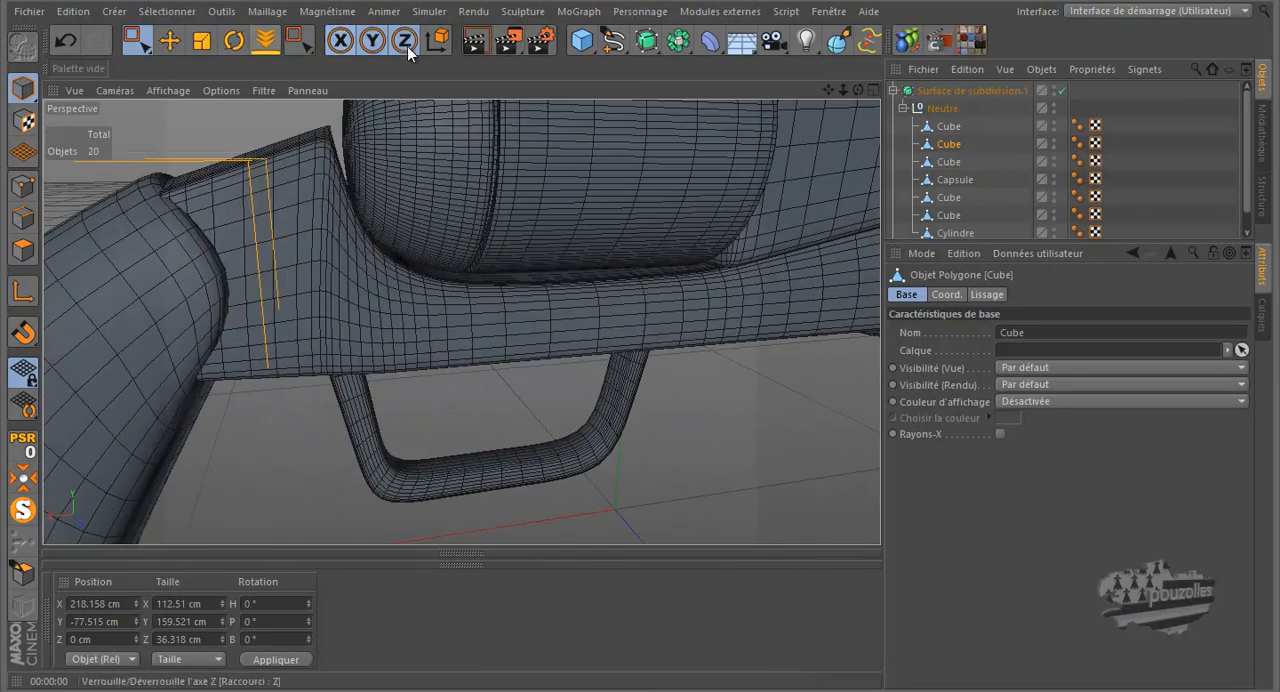
click(474, 42)
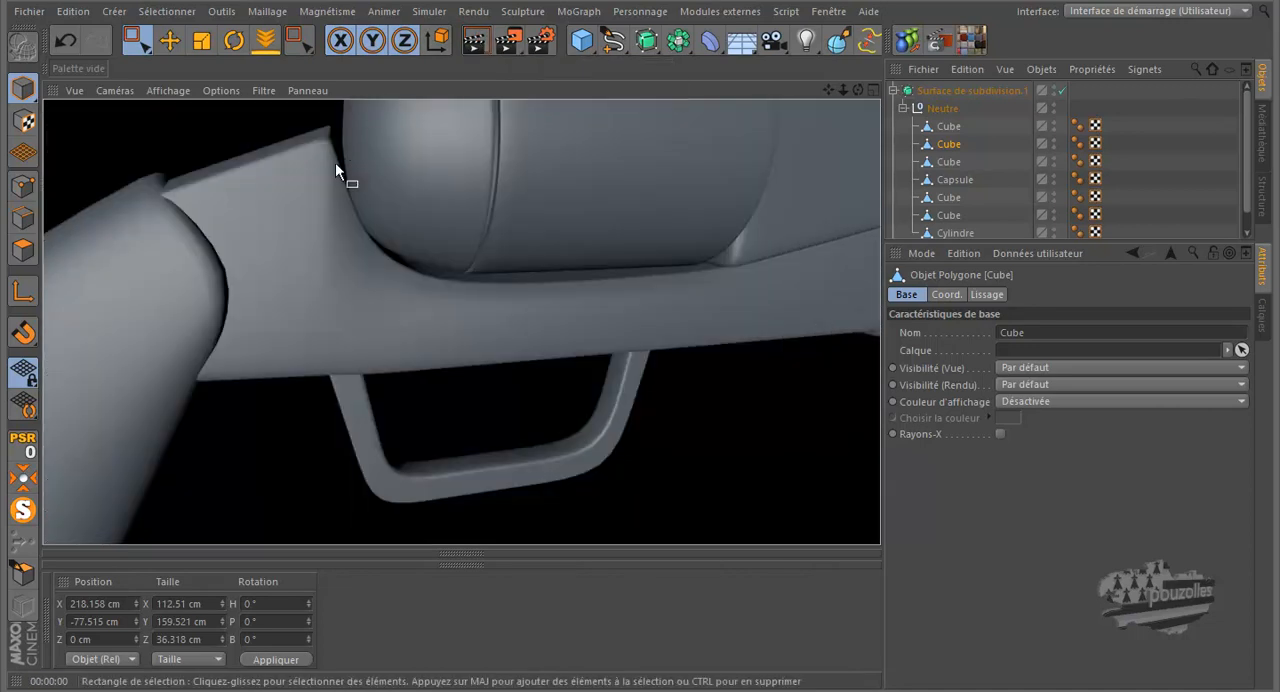
scroll(366, 252, down, 6)
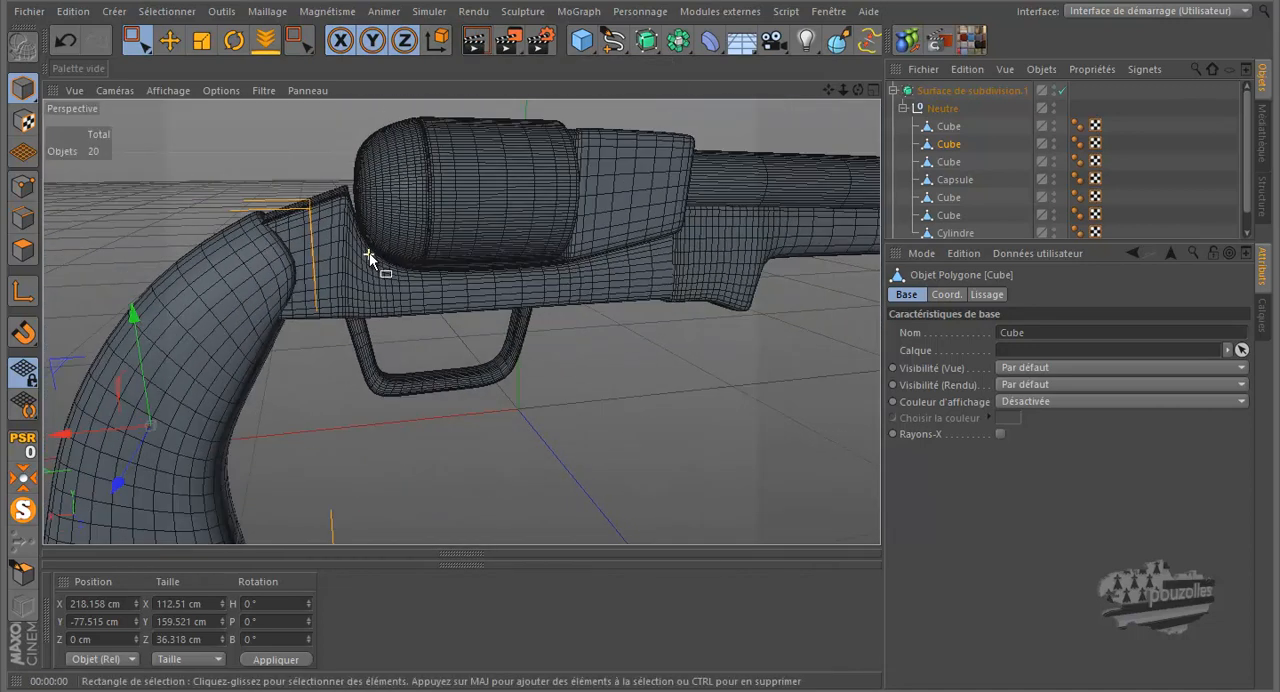
scroll(373, 251, down, 3)
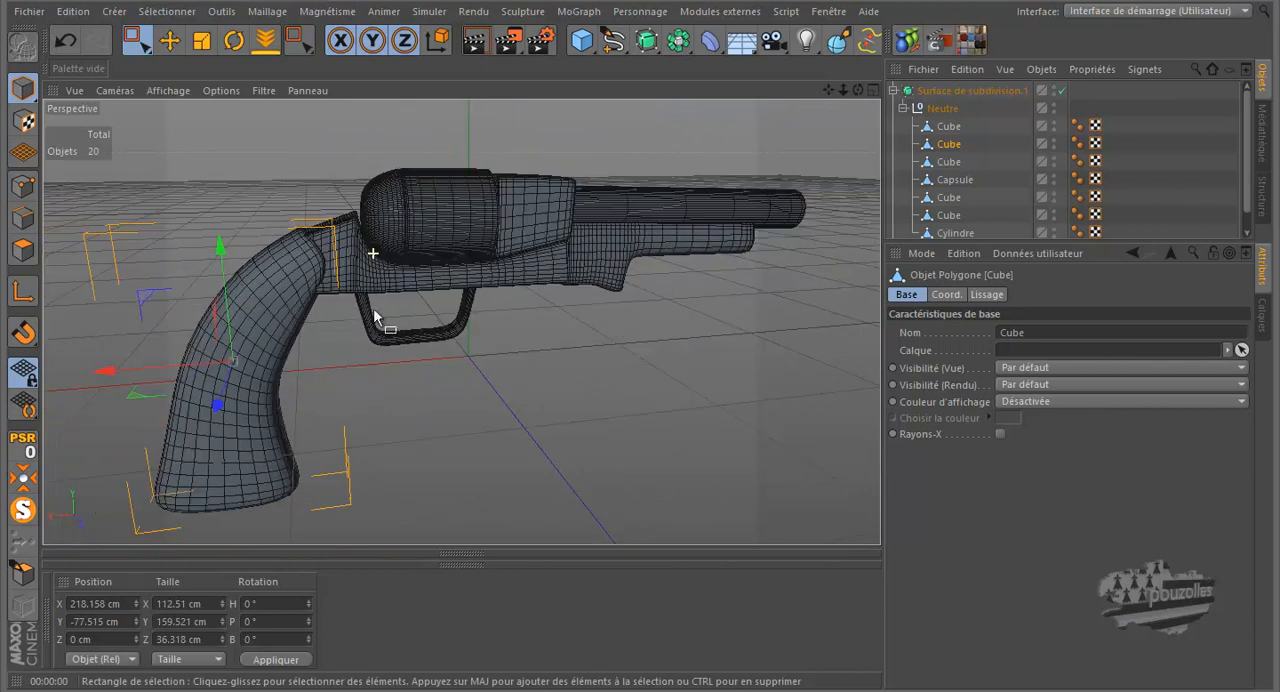
Step: Select the frame in Points mode in the front view and clear its point selection
middle_click(412, 390)
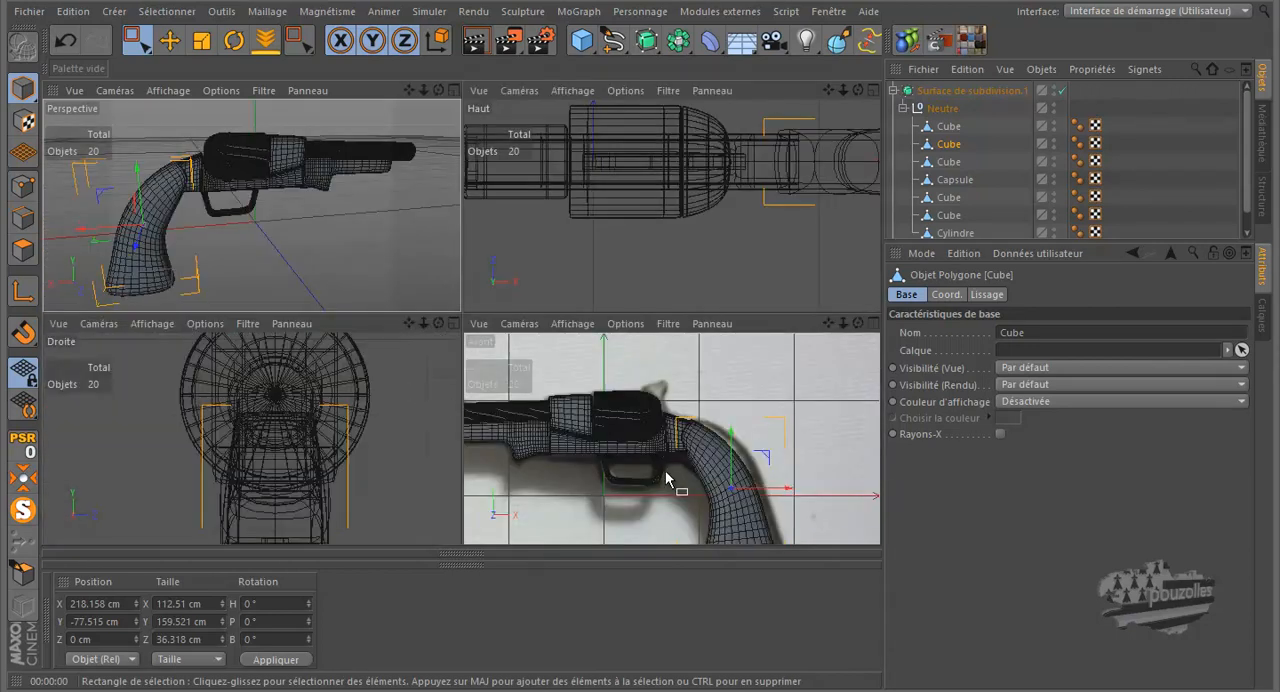
middle_click(470, 400)
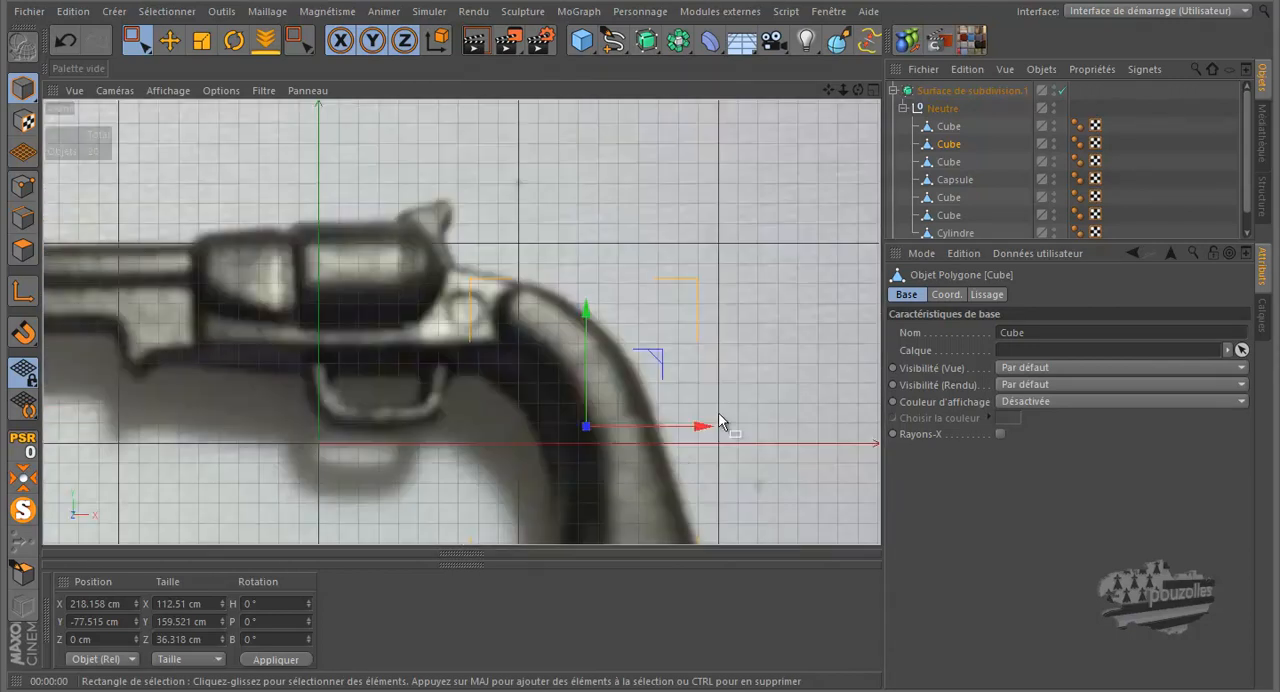
click(950, 127)
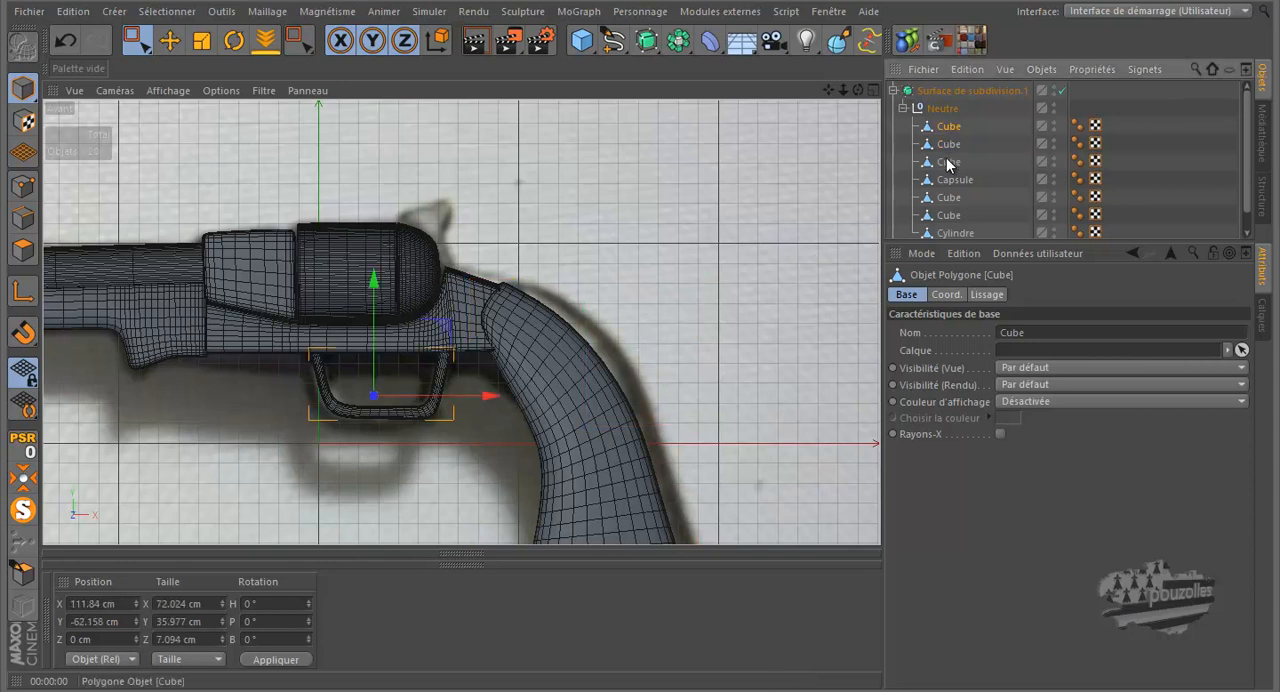
click(948, 162)
click(23, 186)
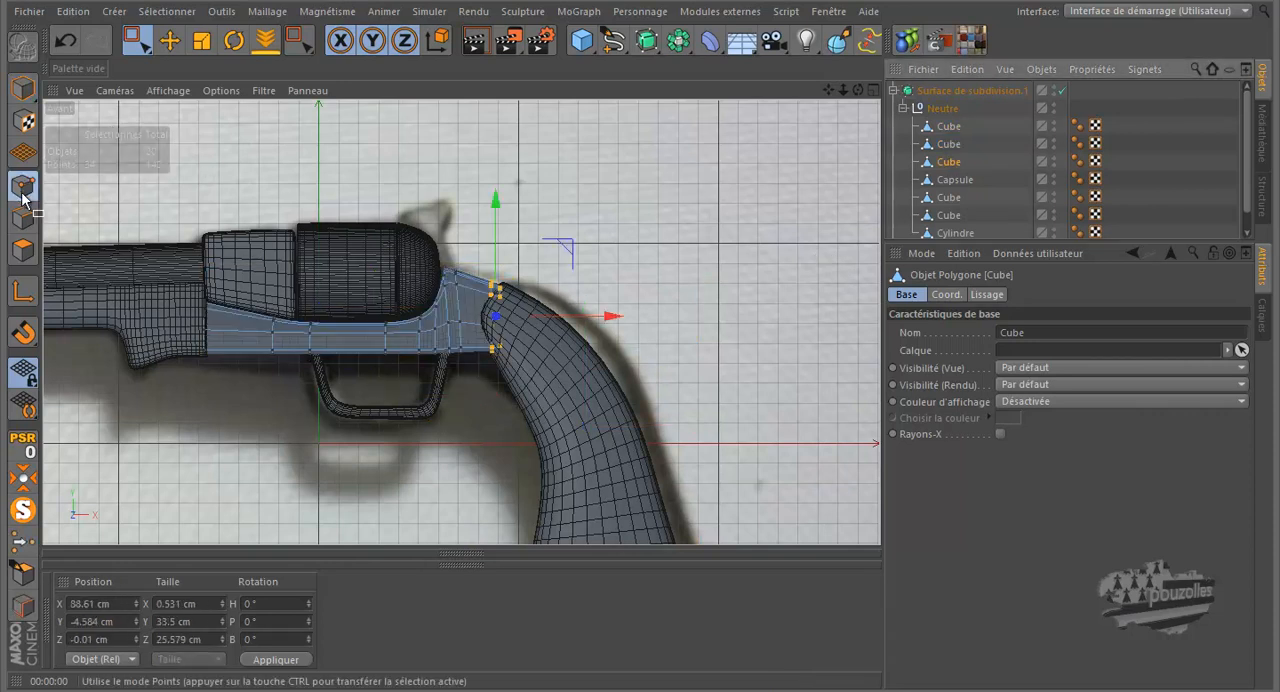
scroll(468, 337, up, 6)
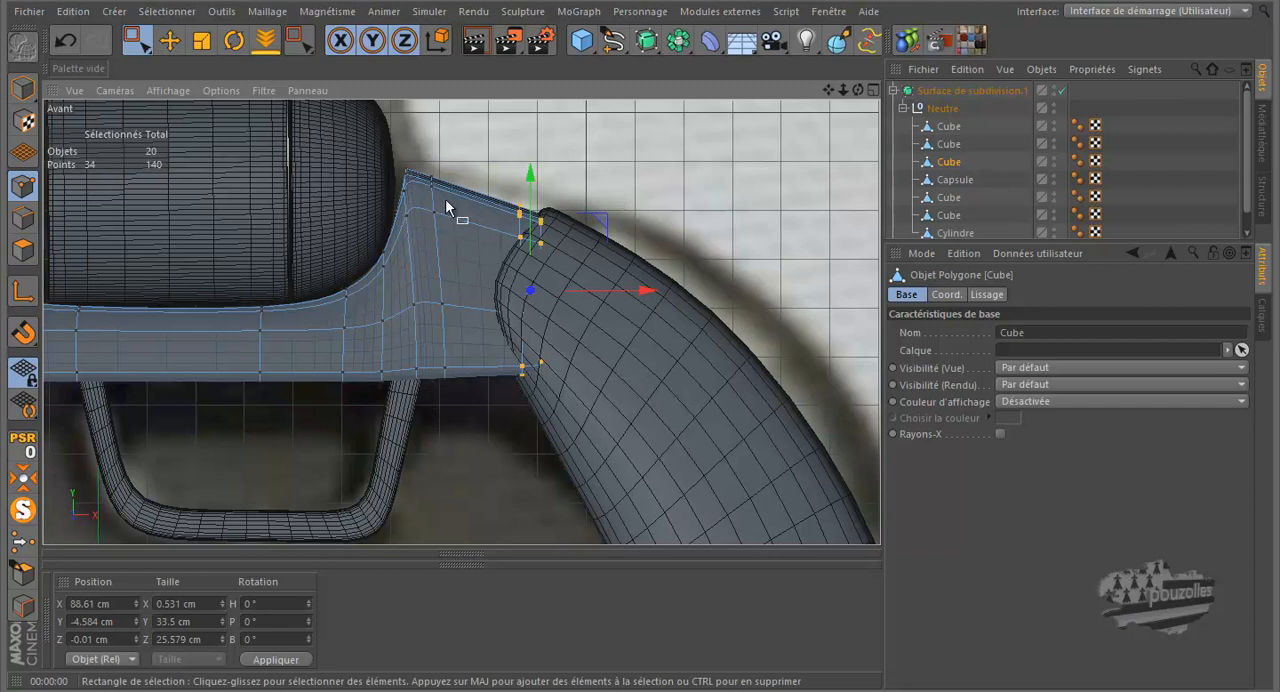
middle_click(397, 262)
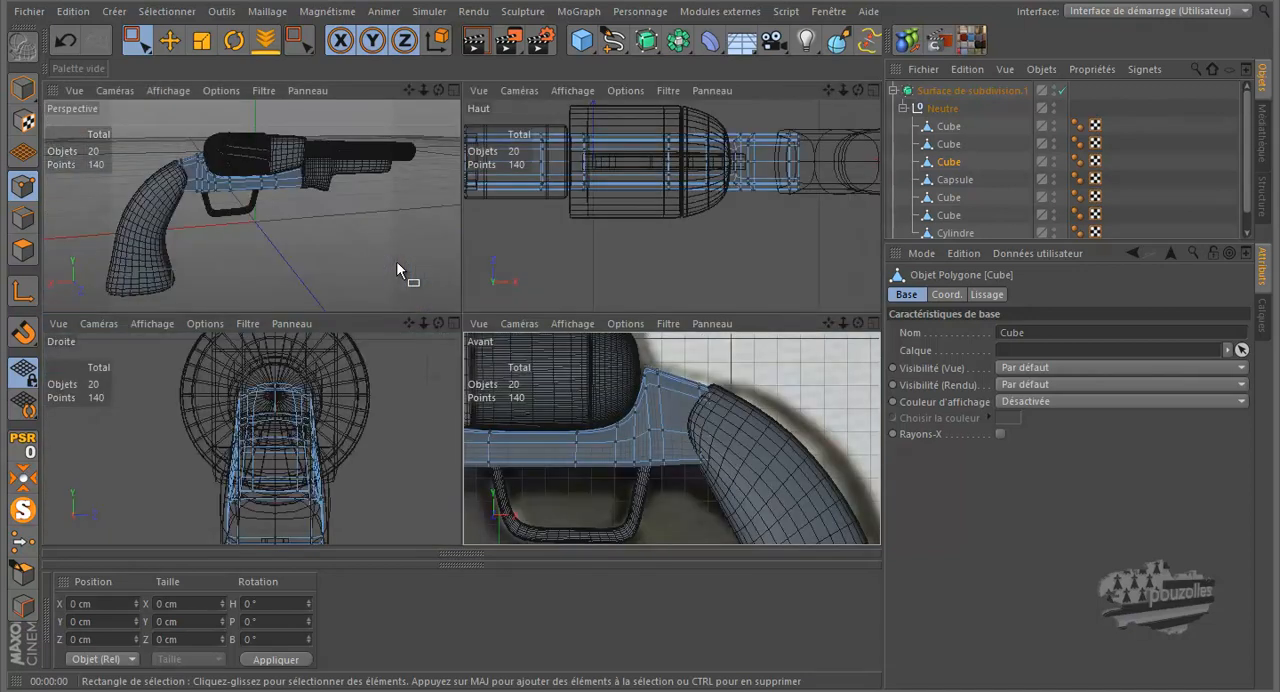
middle_click(636, 383)
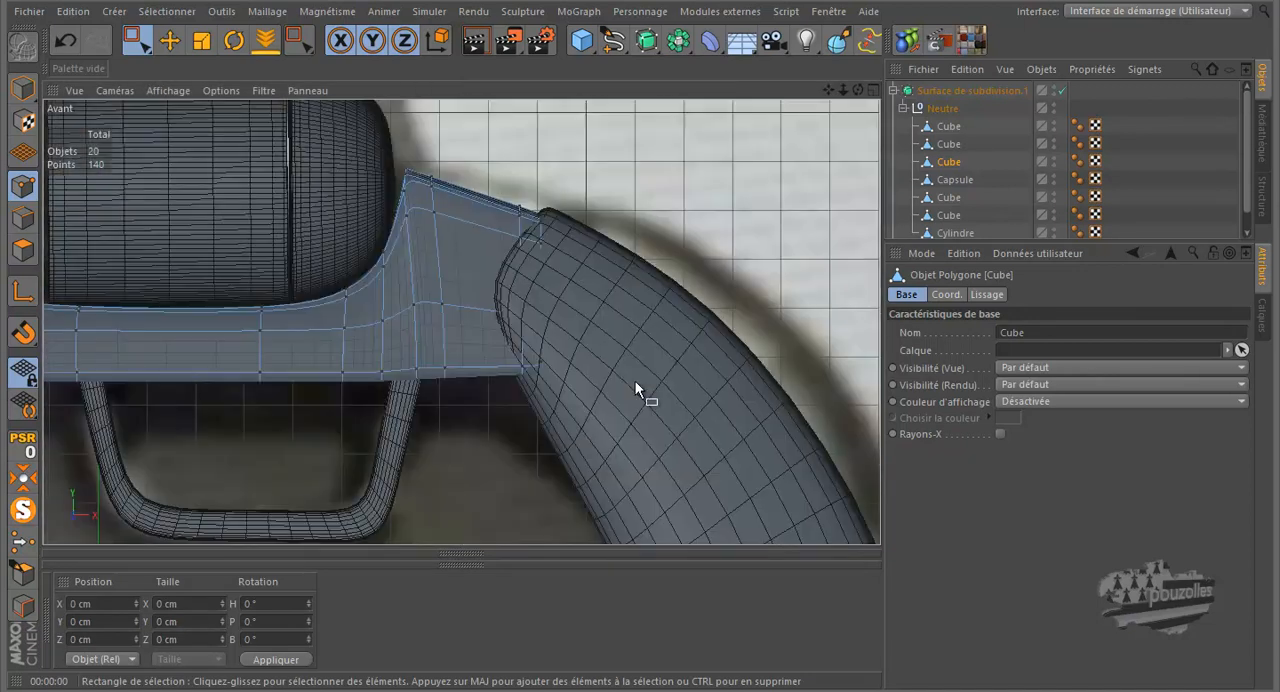
scroll(527, 271, up, 5)
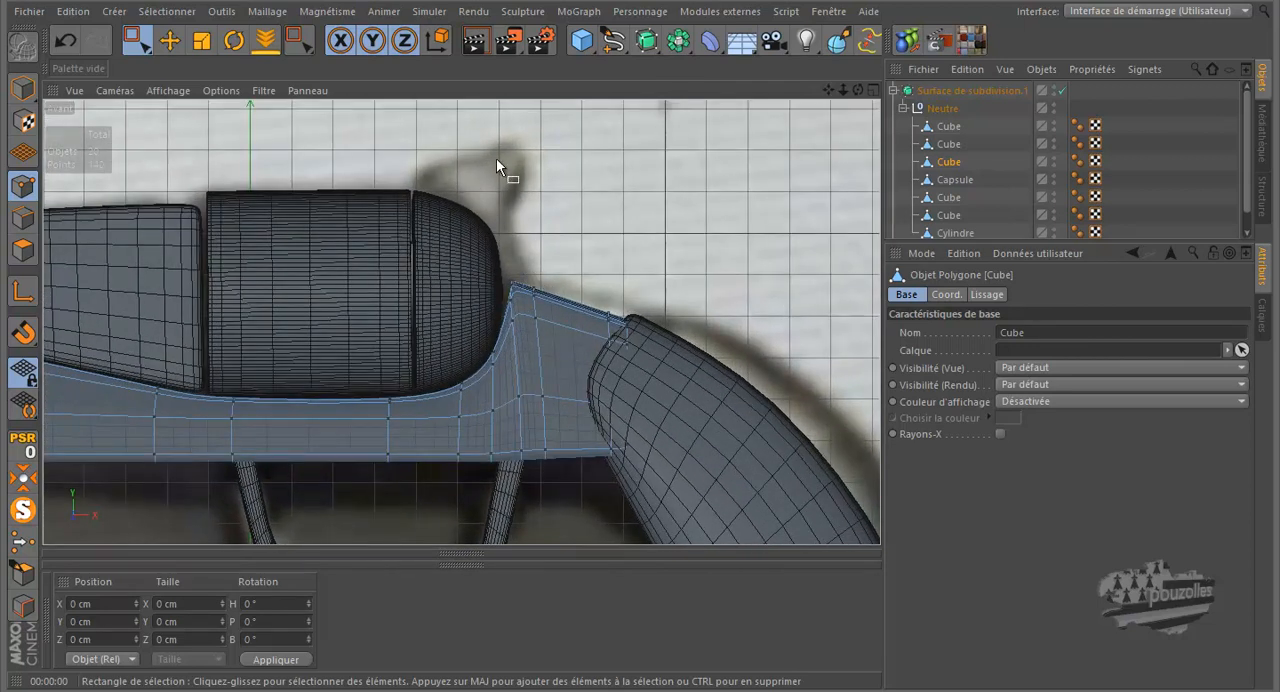
Step: Add a Cube primitive and set the front view's display to Lines so the reference photo shows through
click(581, 41)
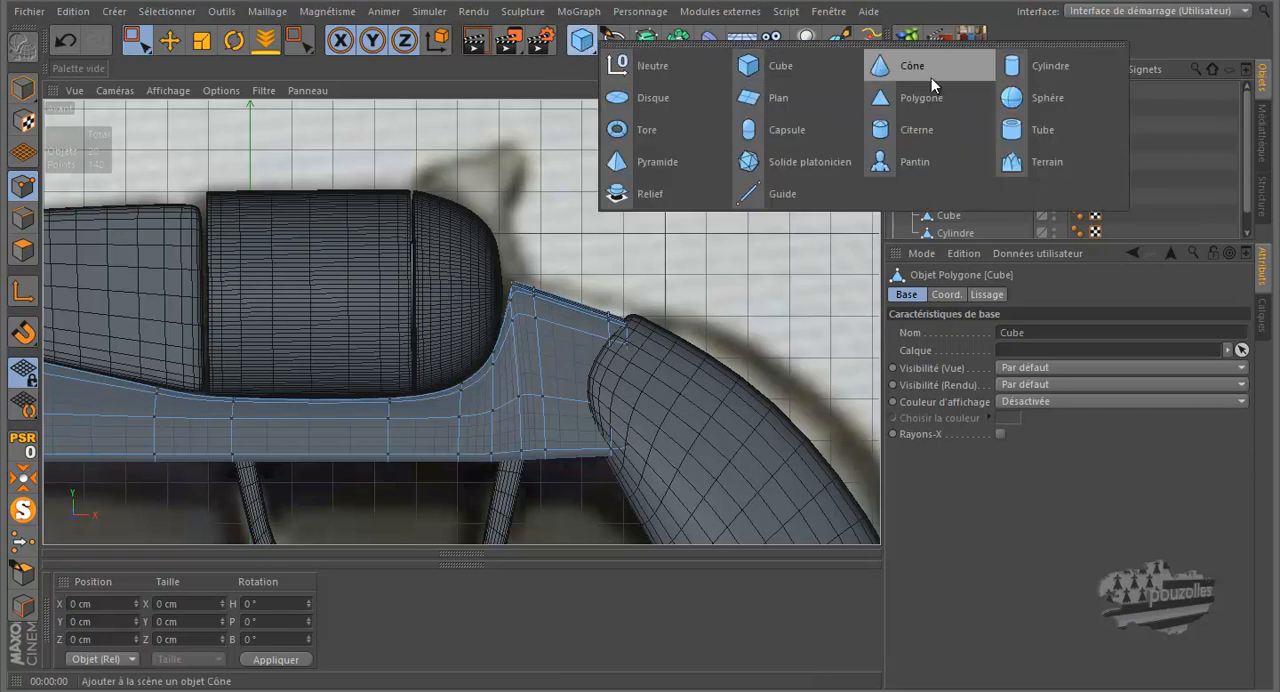
click(782, 66)
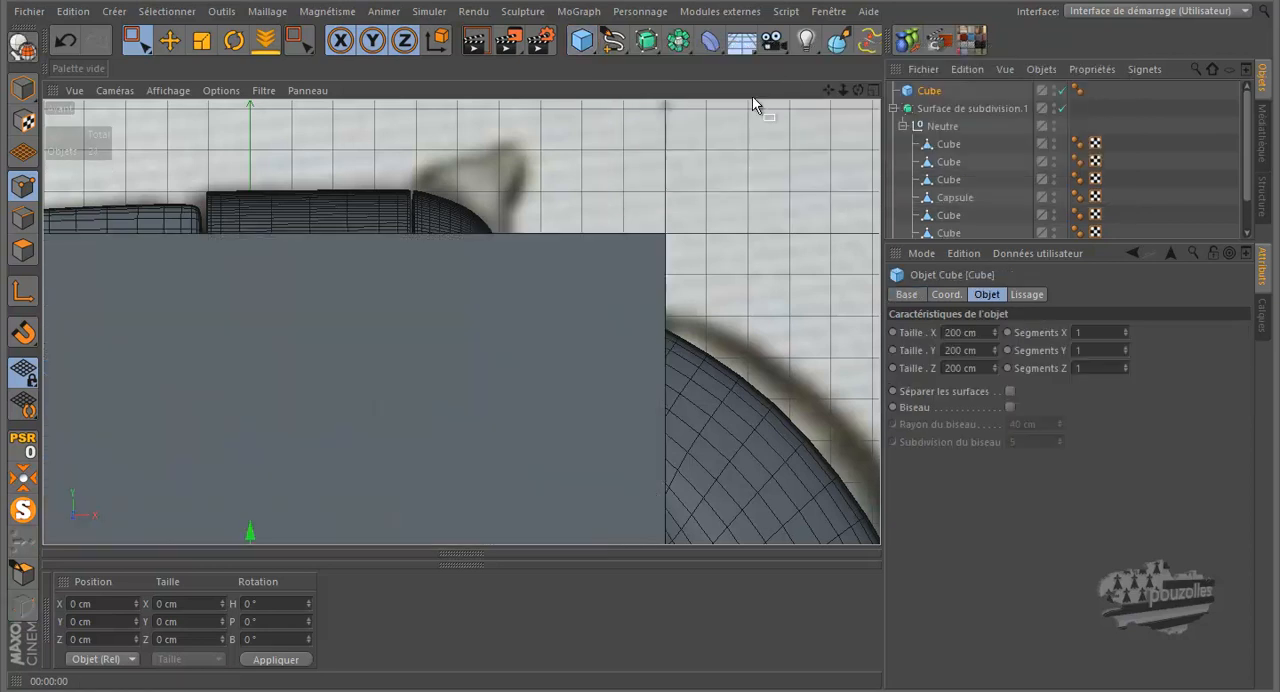
click(168, 90)
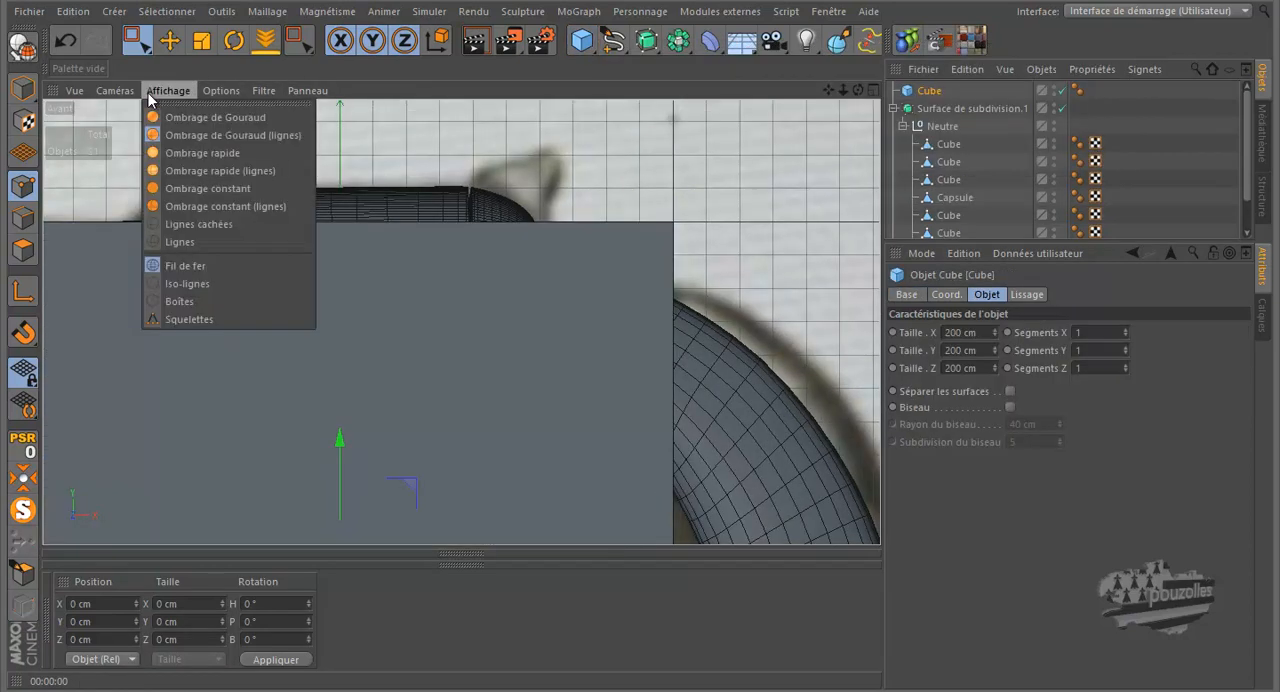
click(198, 240)
scroll(496, 170, down, 4)
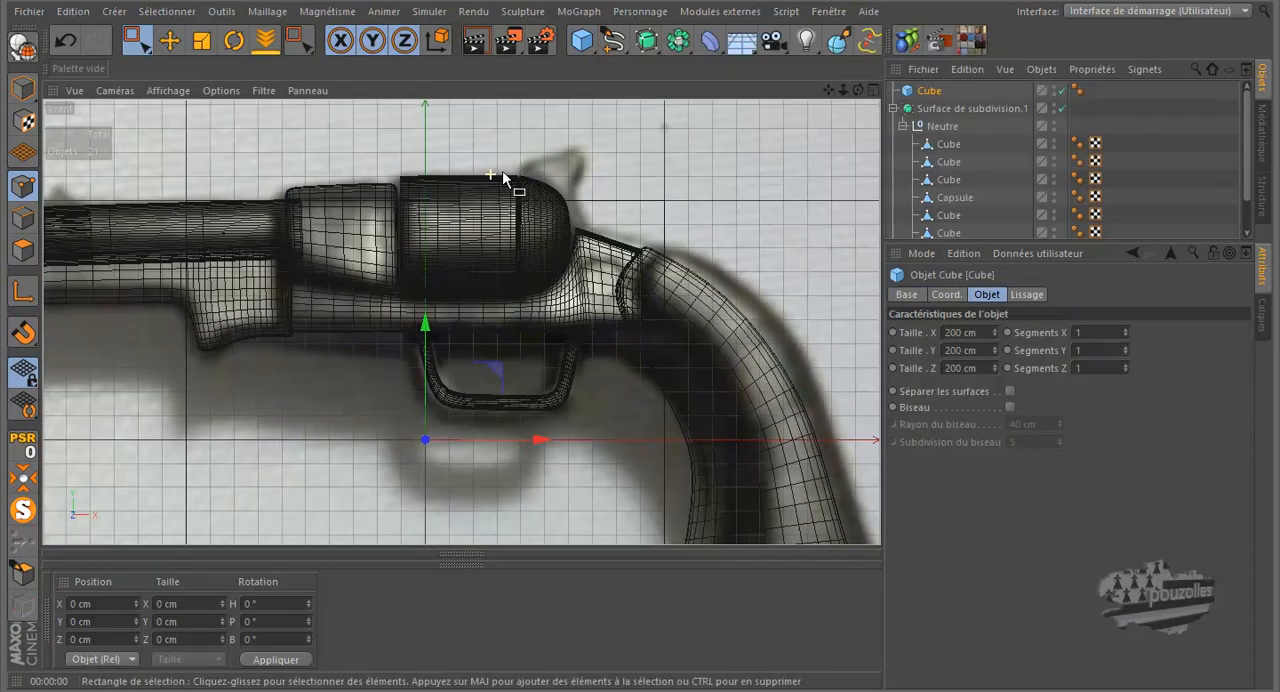
Step: Keep the cube parametric and, in Model mode, move it onto the photo's hammer at about X 55.3, Y 104.9 cm
click(36, 46)
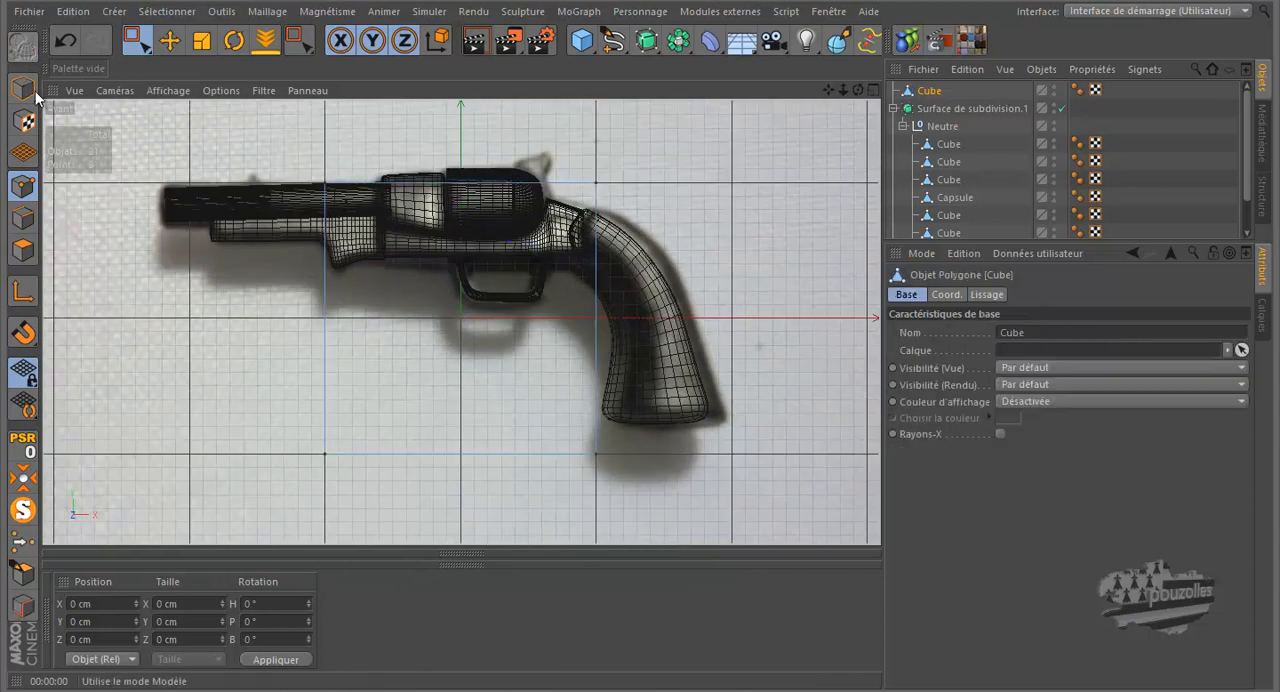
click(65, 40)
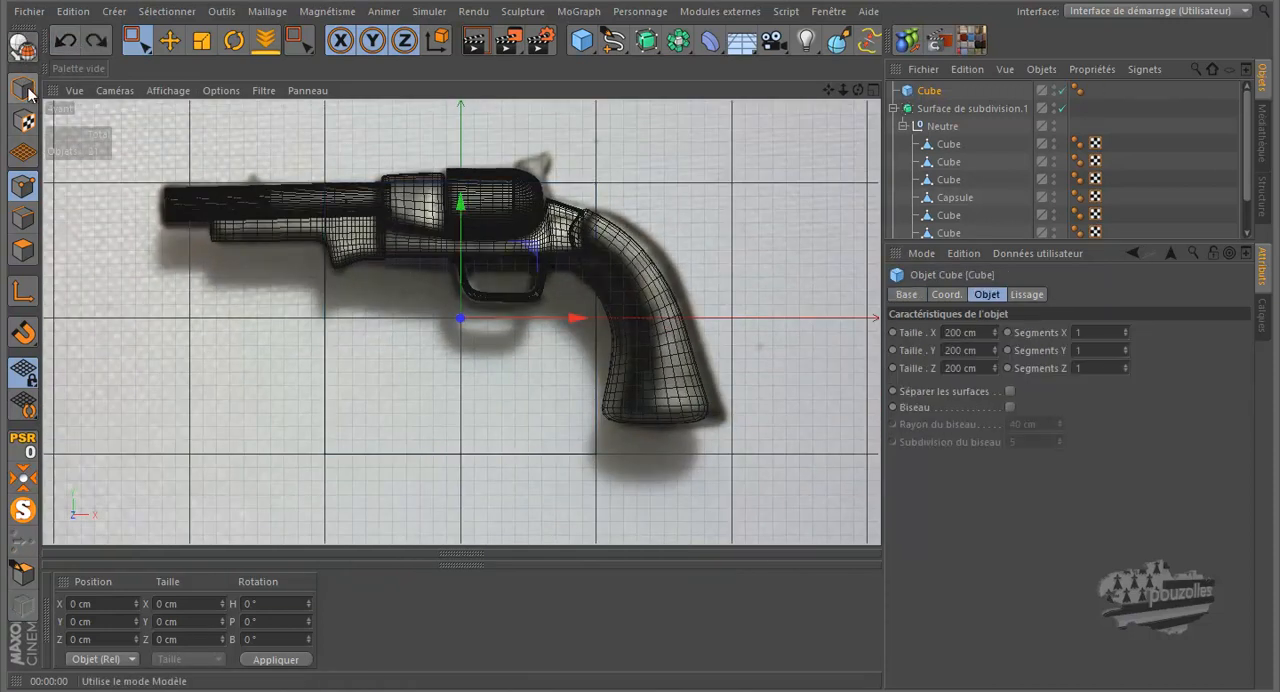
click(22, 88)
scroll(493, 235, down, 1)
scroll(513, 217, down, 1)
drag(540, 226, 590, 128)
scroll(565, 147, up, 1)
scroll(565, 147, up, 2)
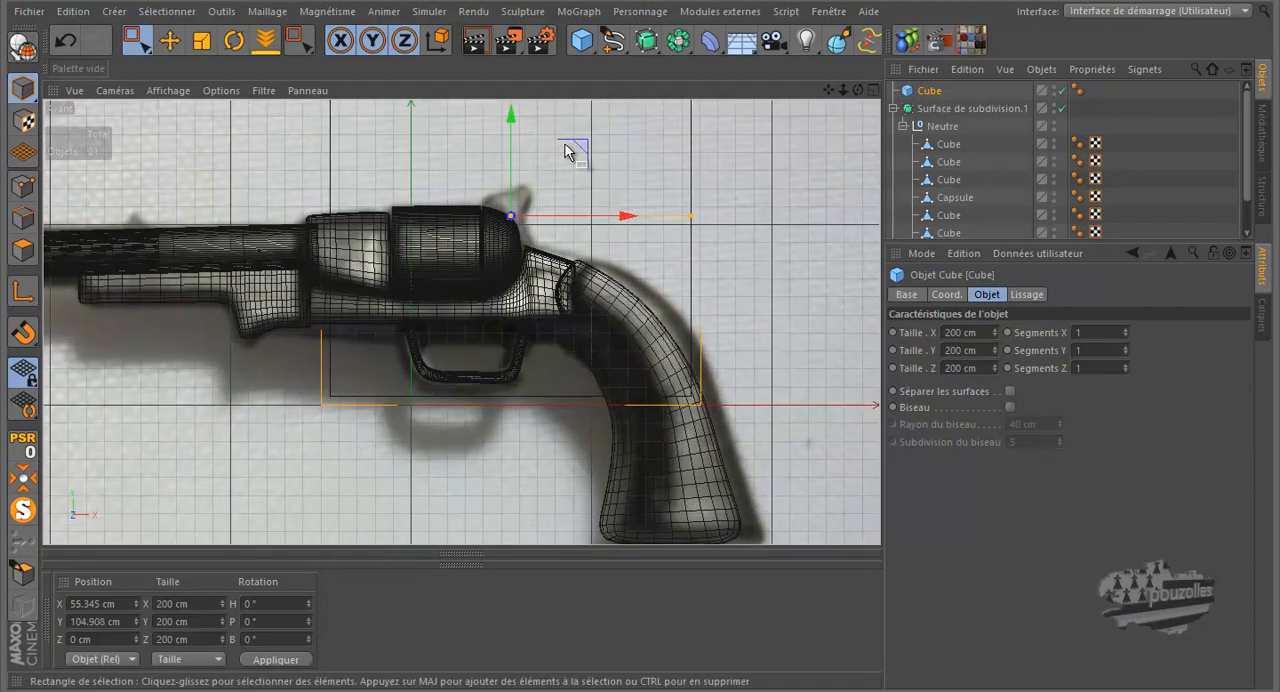
Step: Resize the cube over the photo's hammer to about 24.7 cm in X and 36.2 cm in Y
drag(689, 221, 531, 229)
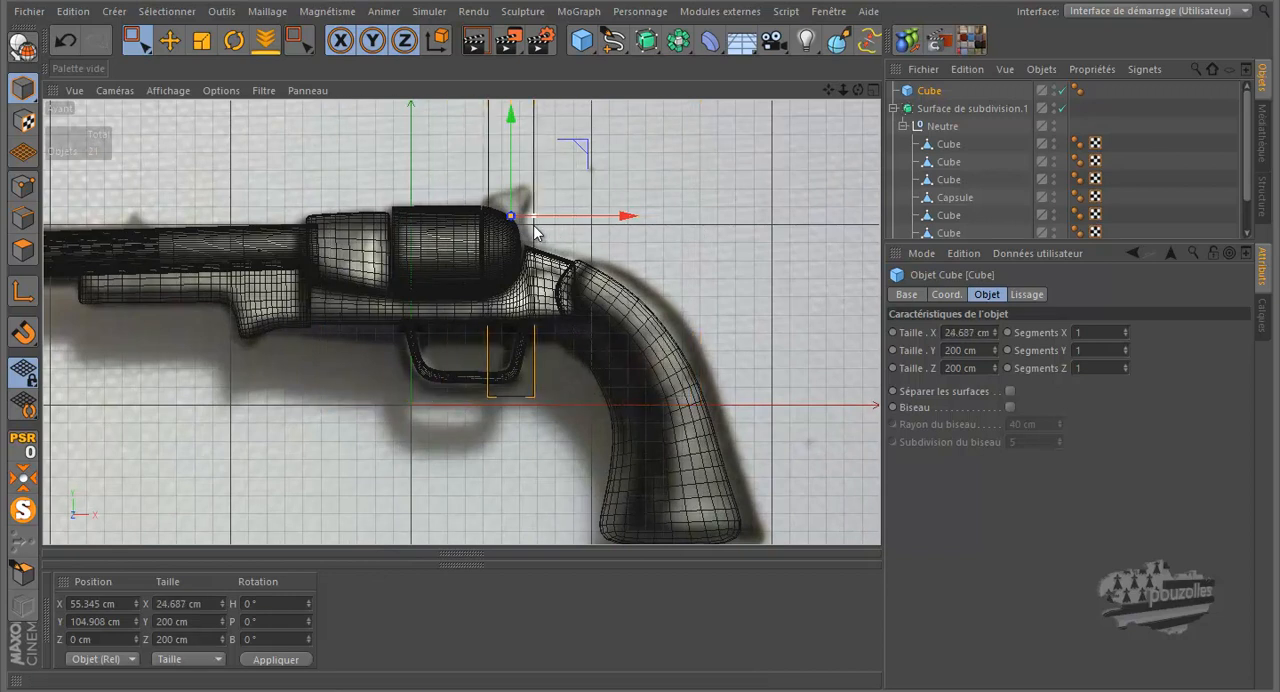
scroll(497, 301, down, 2)
drag(496, 137, 497, 219)
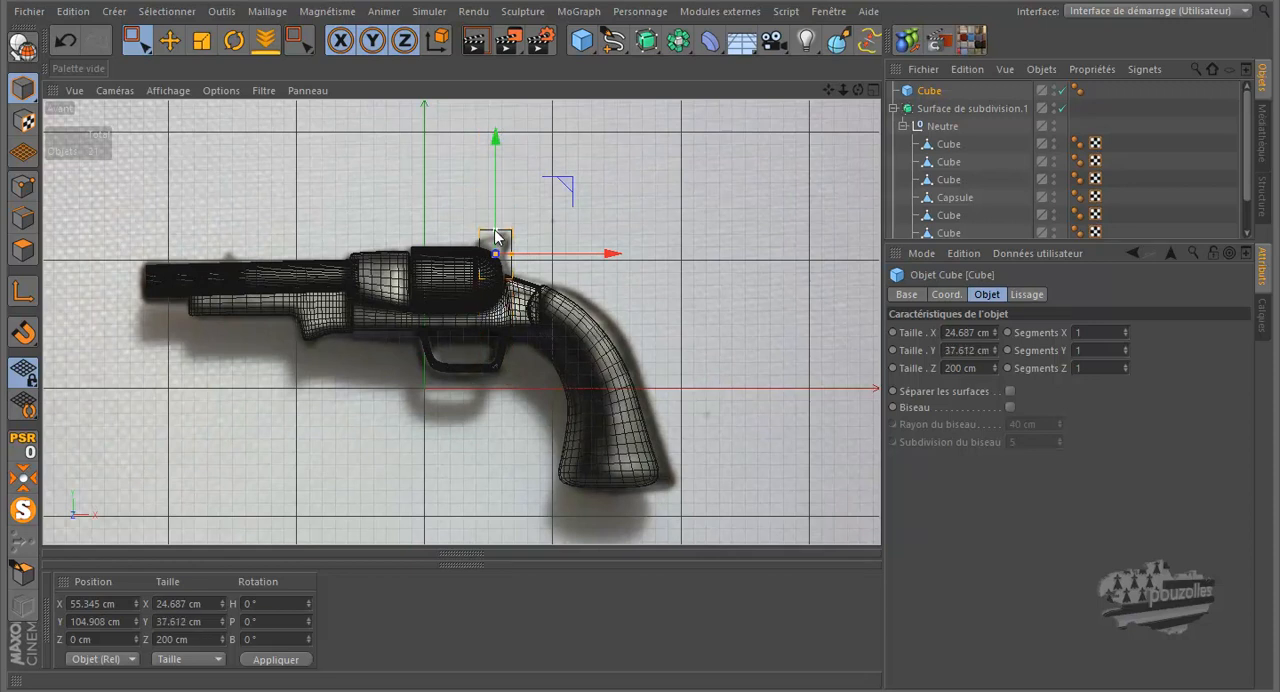
Step: Thin the hammer cube in the top view to a Z size of about 6.4 cm
middle_click(497, 238)
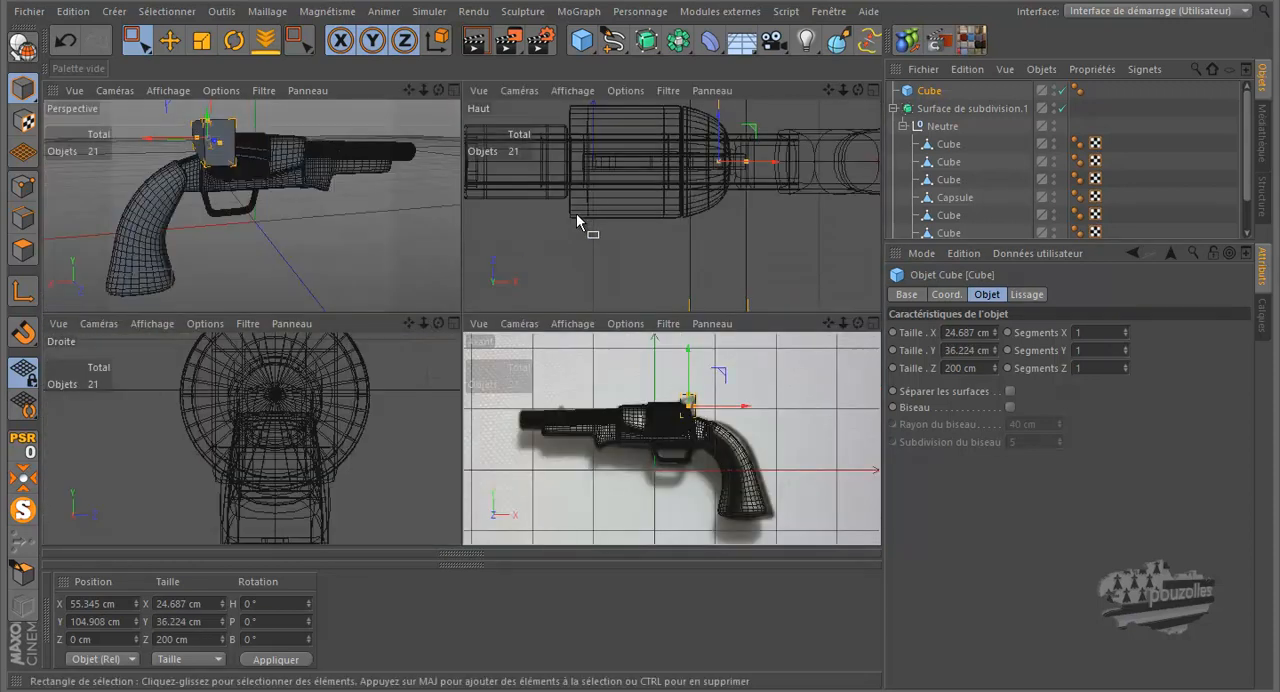
middle_click(577, 221)
scroll(571, 214, down, 5)
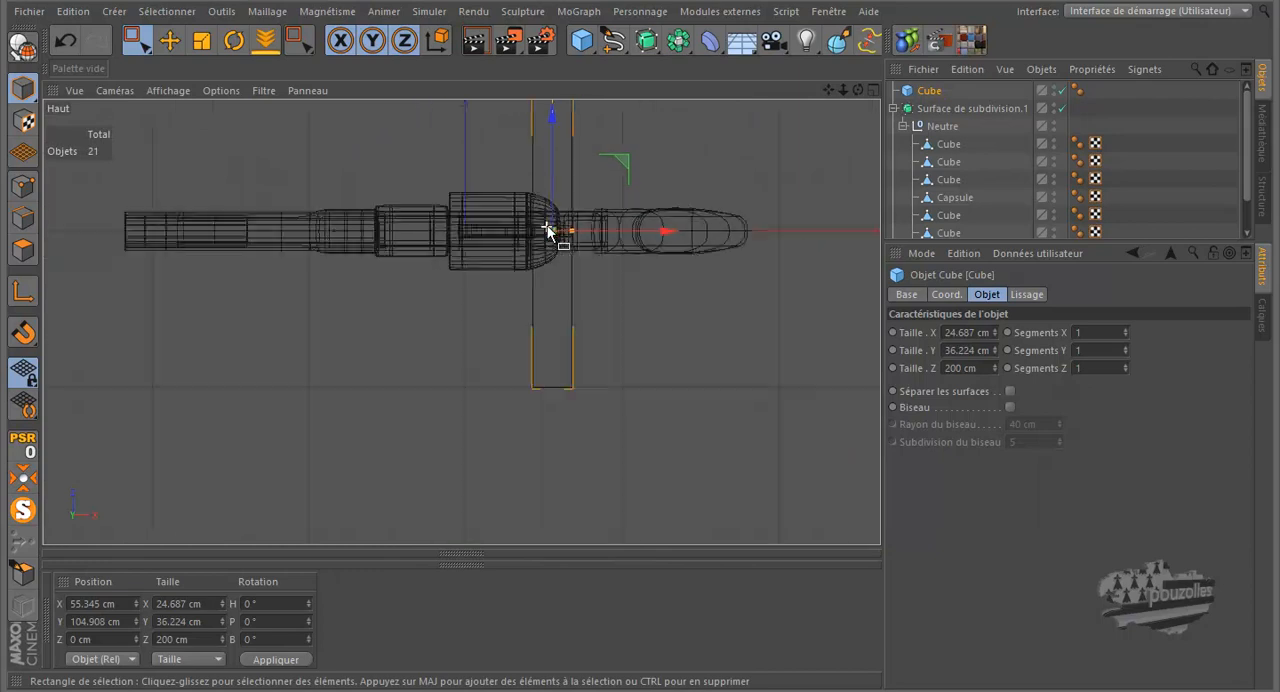
scroll(546, 227, down, 2)
drag(551, 122, 551, 222)
scroll(552, 238, up, 5)
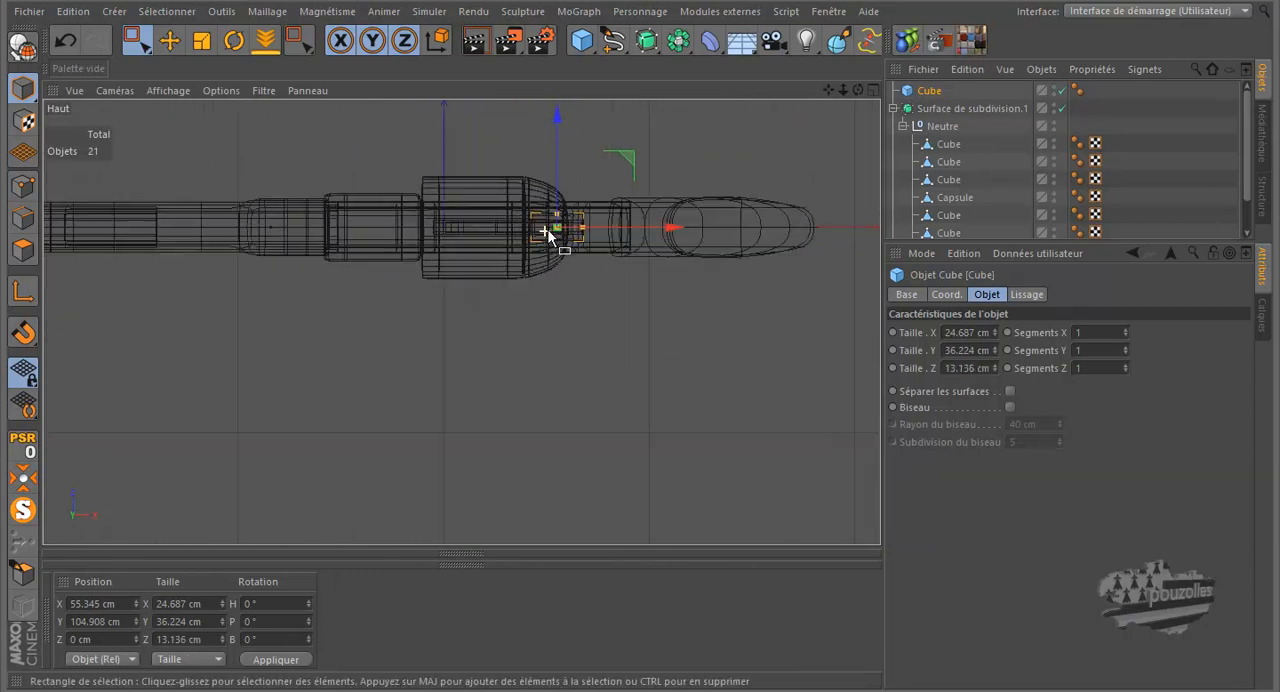
scroll(552, 238, up, 3)
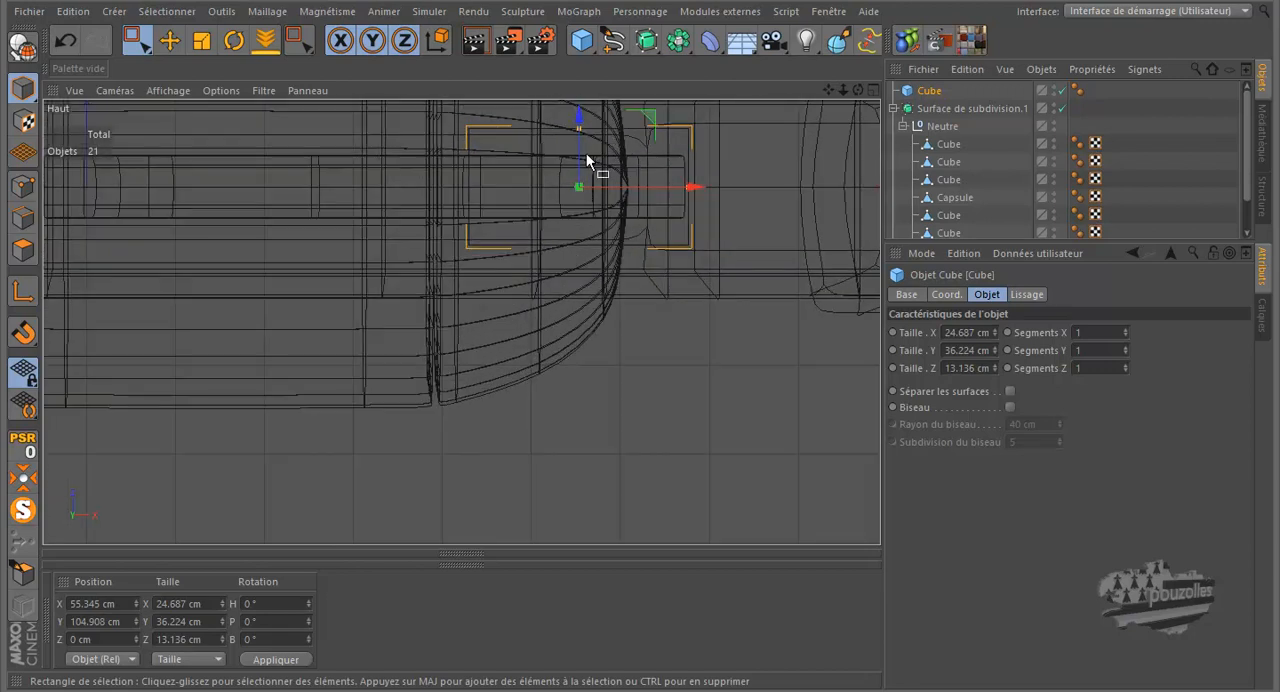
drag(580, 134, 580, 164)
Step: Convert the hammer cube to an editable polygon object in Points mode, framed closely in the front view
middle_click(339, 289)
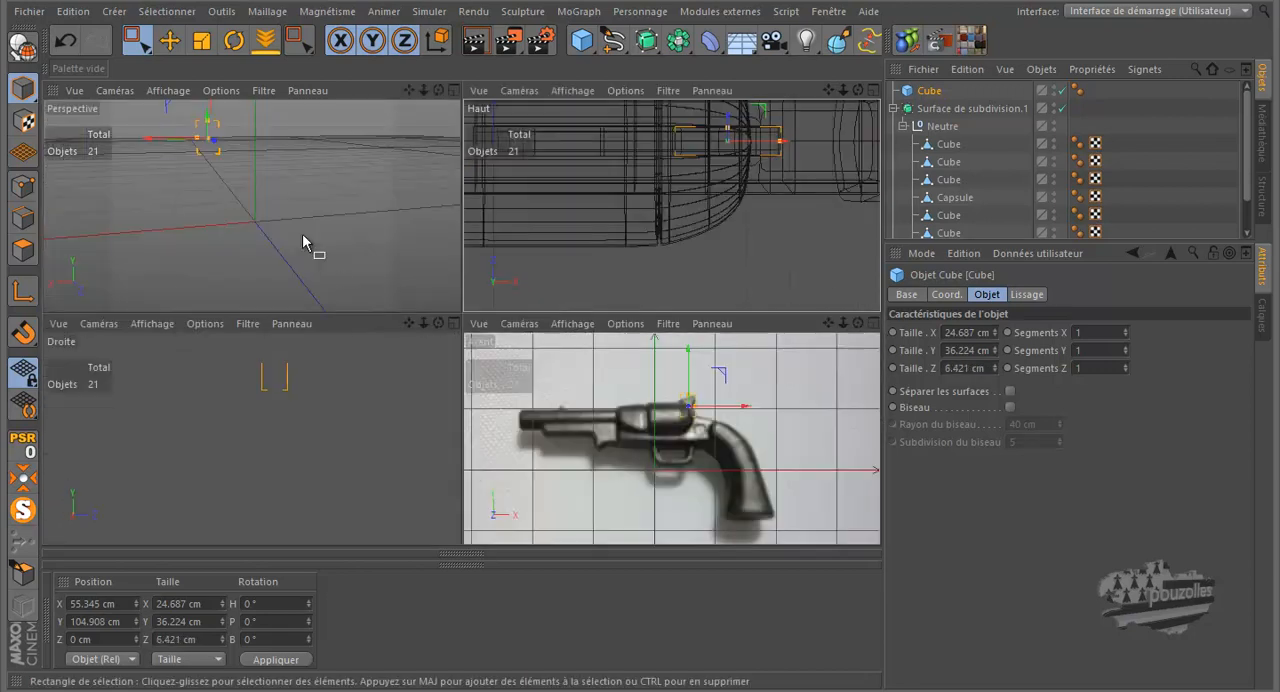
middle_click(302, 233)
drag(858, 90, 727, 214)
middle_click(534, 301)
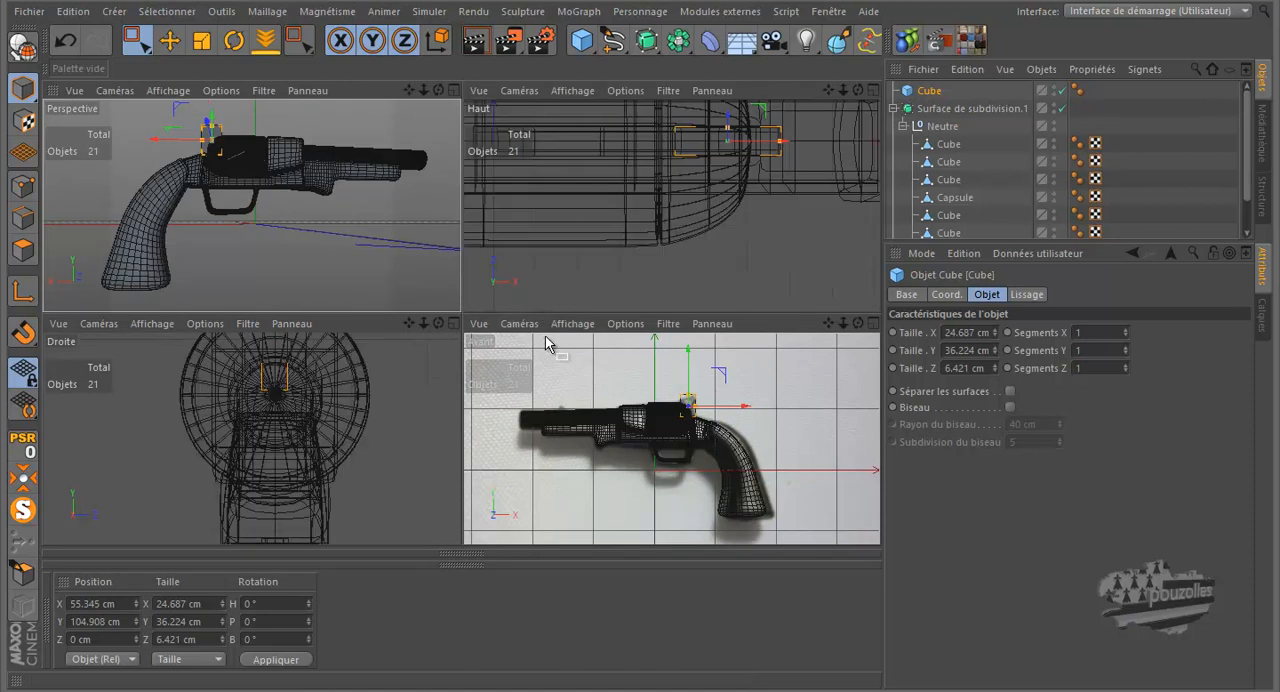
middle_click(557, 368)
scroll(486, 240, up, 6)
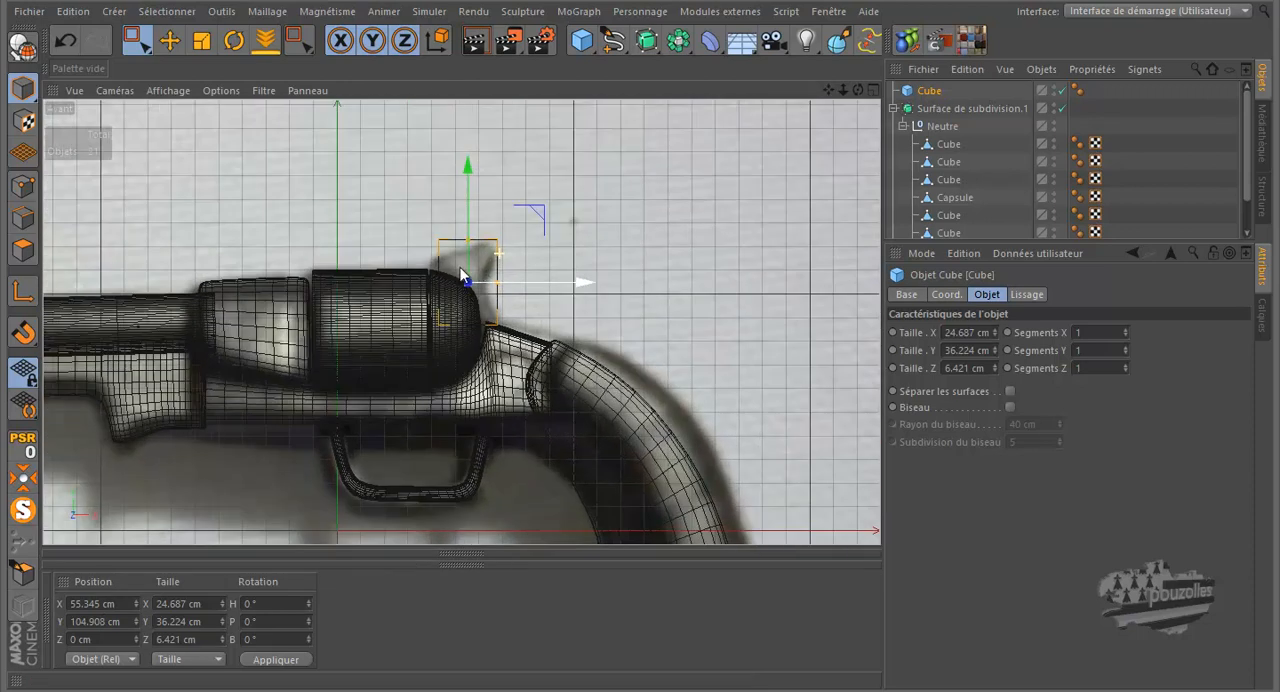
click(24, 187)
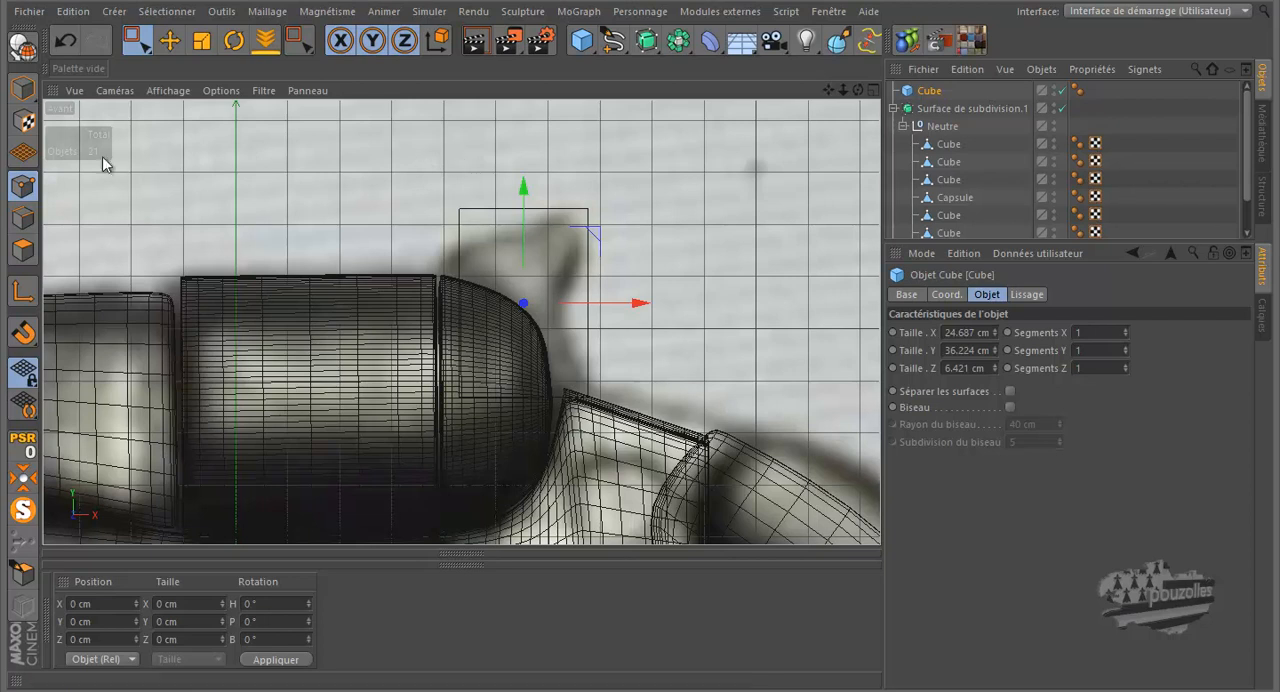
click(23, 46)
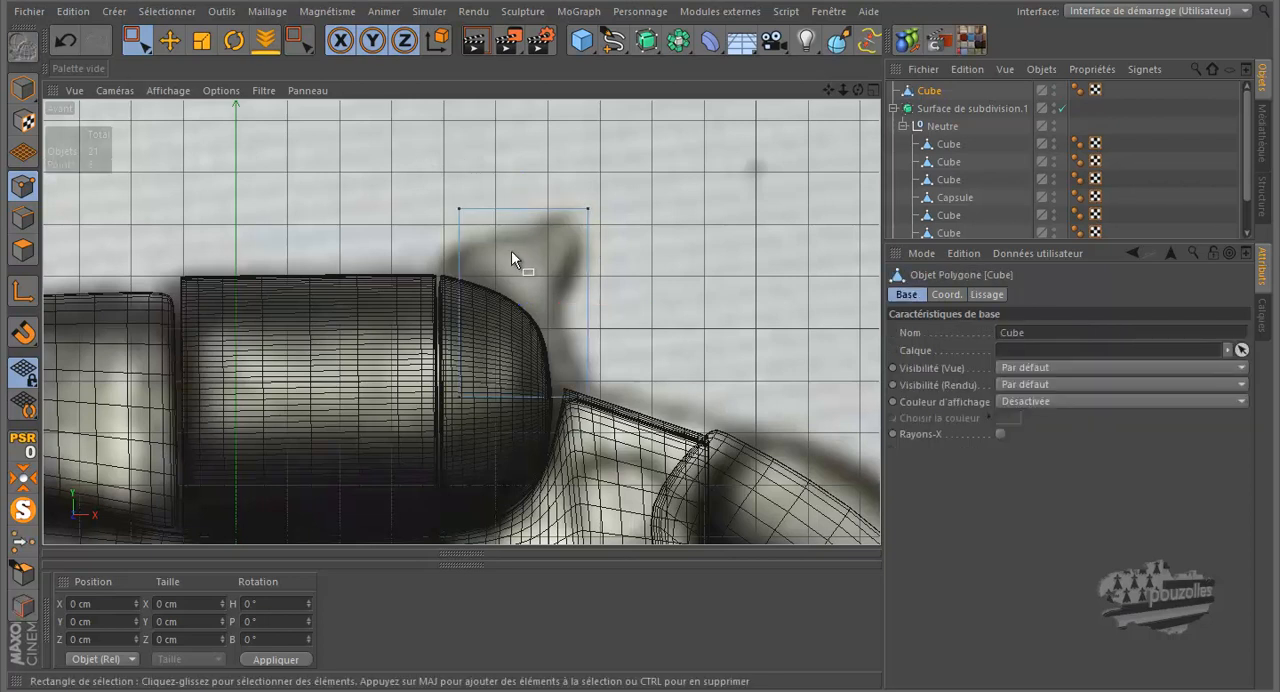
Step: Fit three cube corners to the hammer silhouette at about X -15.5, Y 5.3; X 9, Y 17.7; and X 4.8, Y -28.9 cm
scroll(511, 250, up, 3)
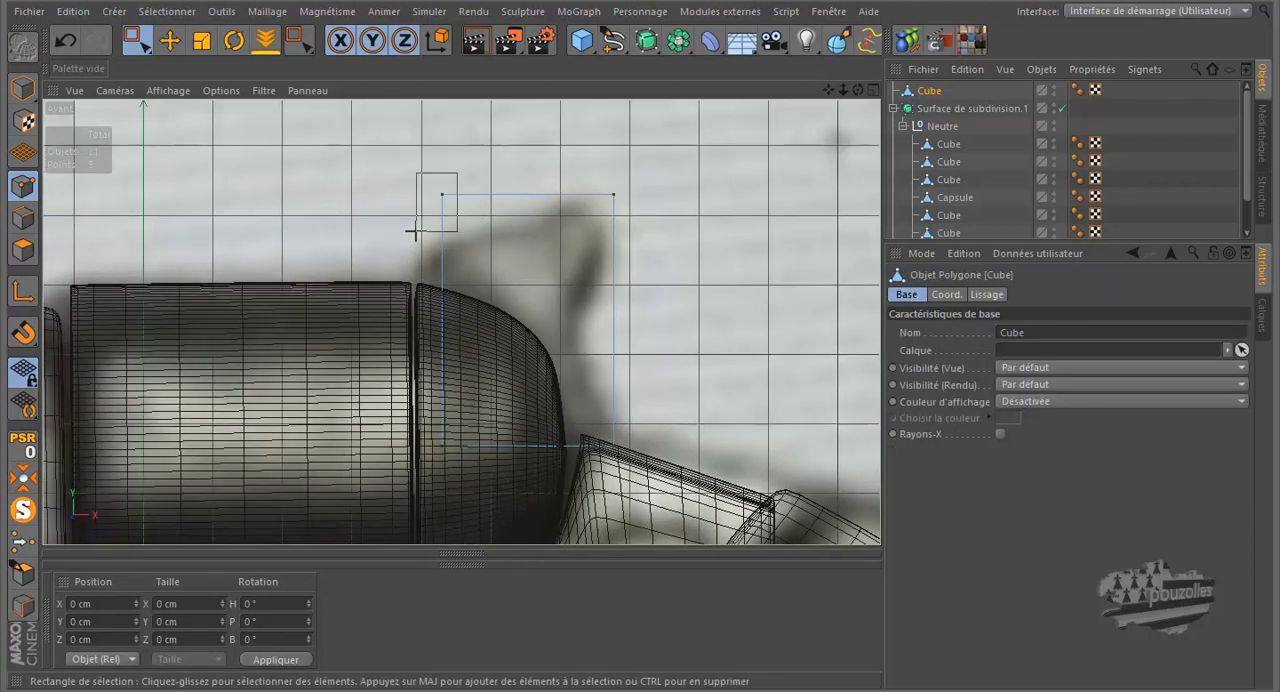
drag(415, 230, 417, 229)
drag(518, 140, 490, 219)
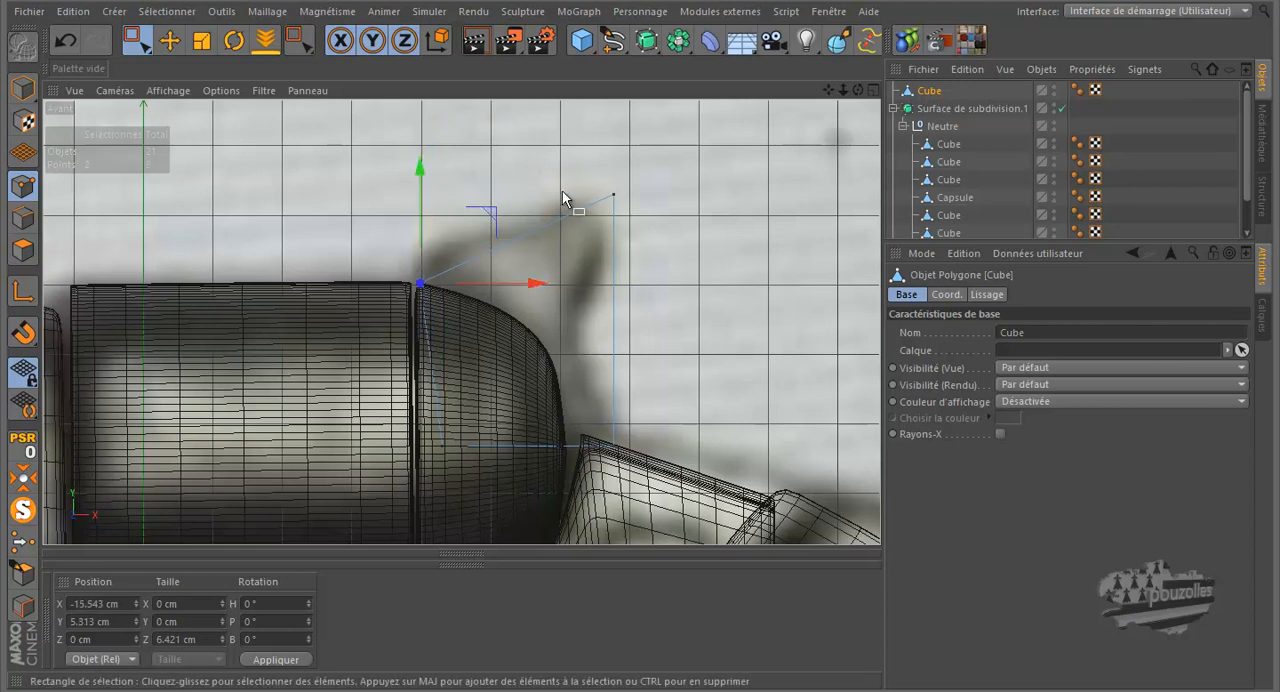
drag(605, 214, 606, 213)
drag(687, 143, 660, 129)
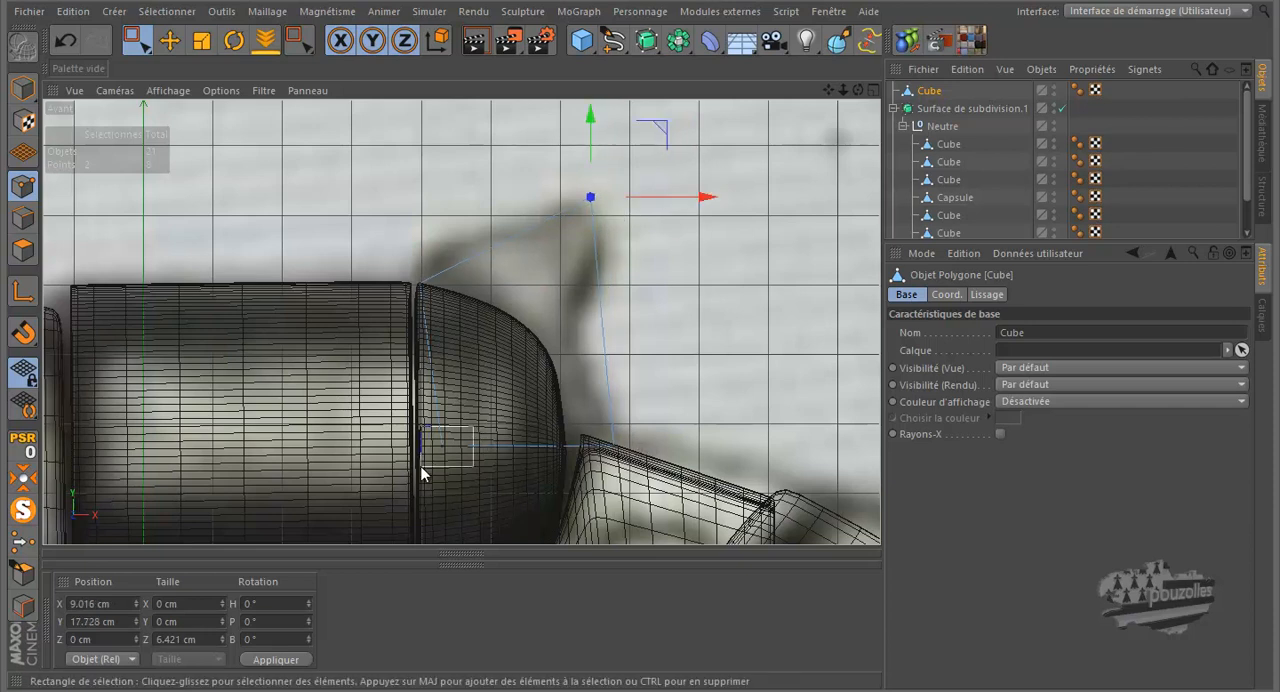
drag(419, 466, 420, 466)
drag(515, 374, 636, 457)
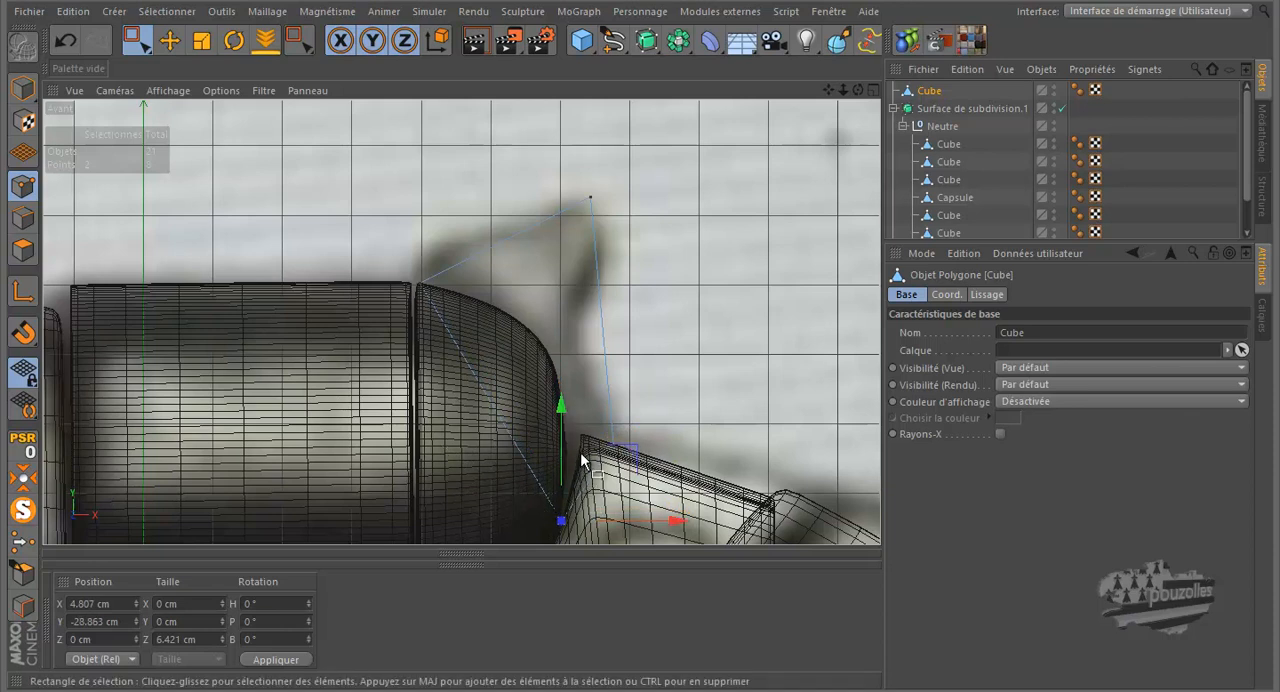
Step: Cut three Knife loops across the hammer and move its rear-edge points to follow the spur's curve in the photo
key(k)
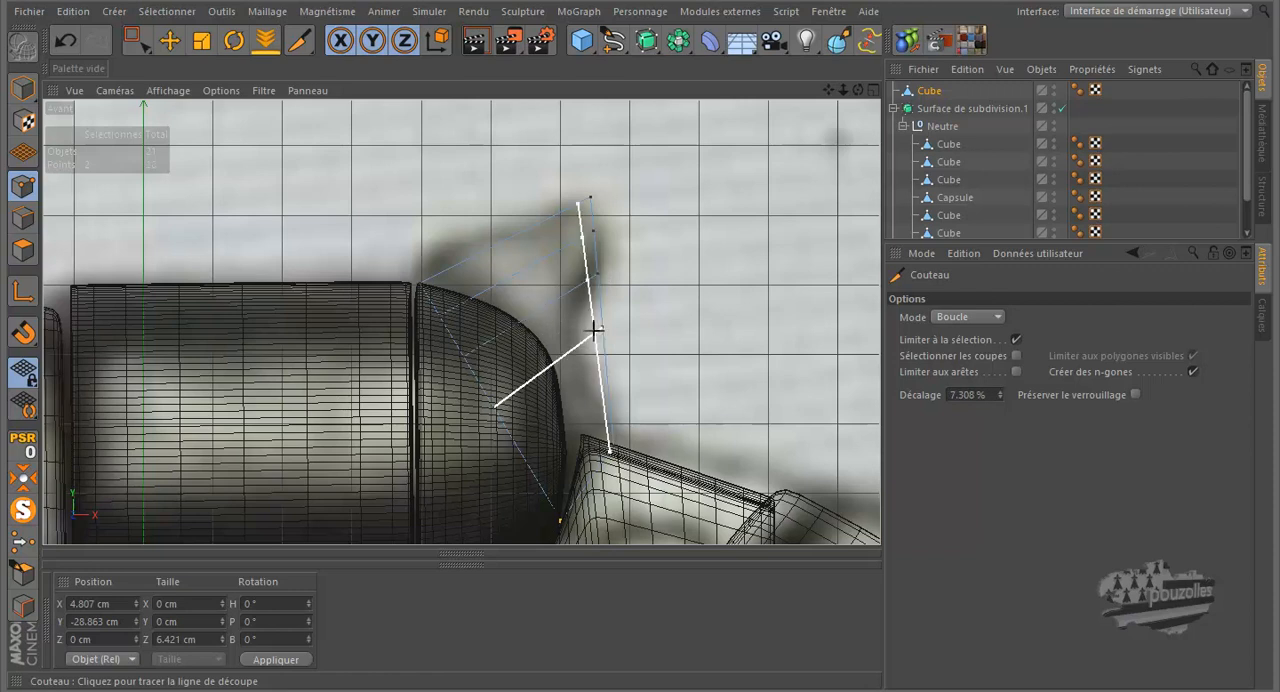
click(140, 41)
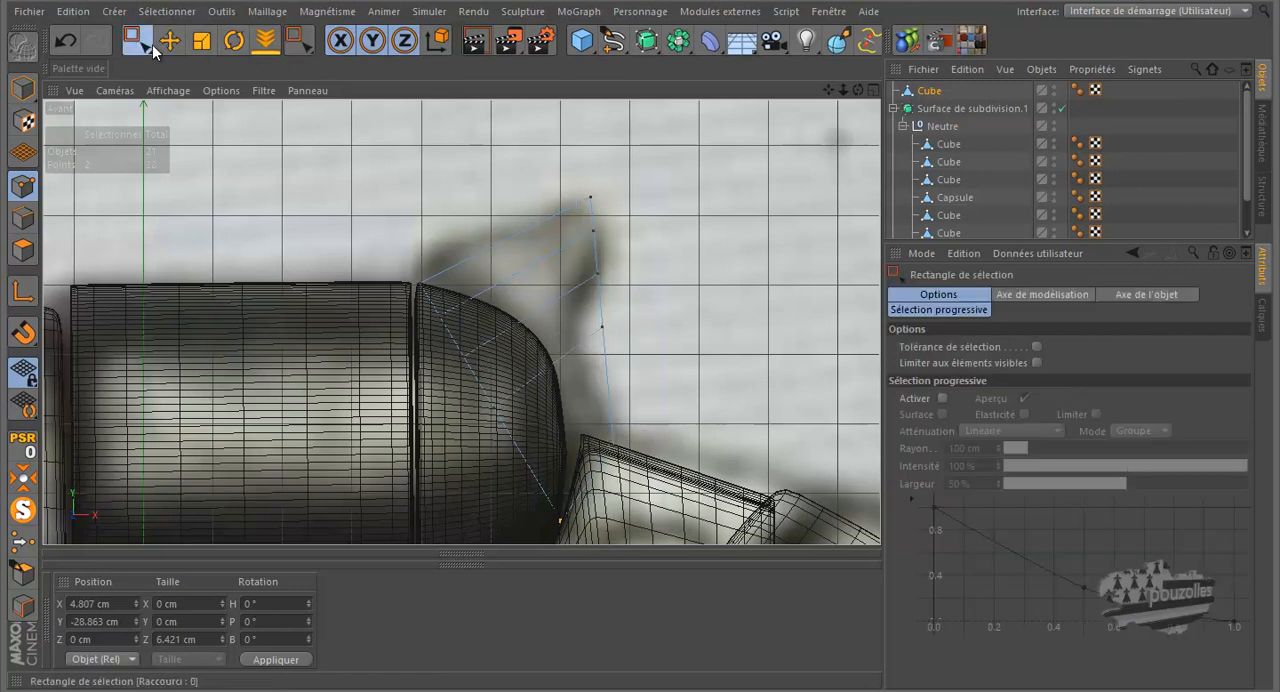
click(588, 199)
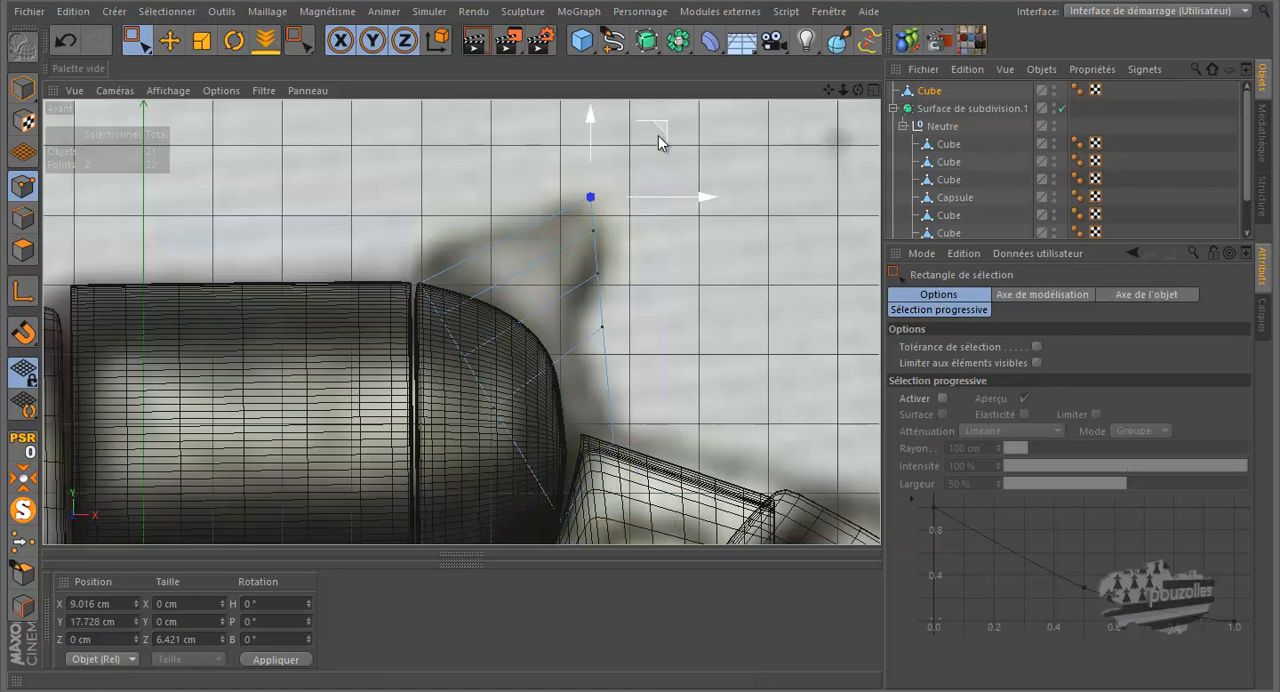
drag(663, 134, 641, 148)
click(593, 231)
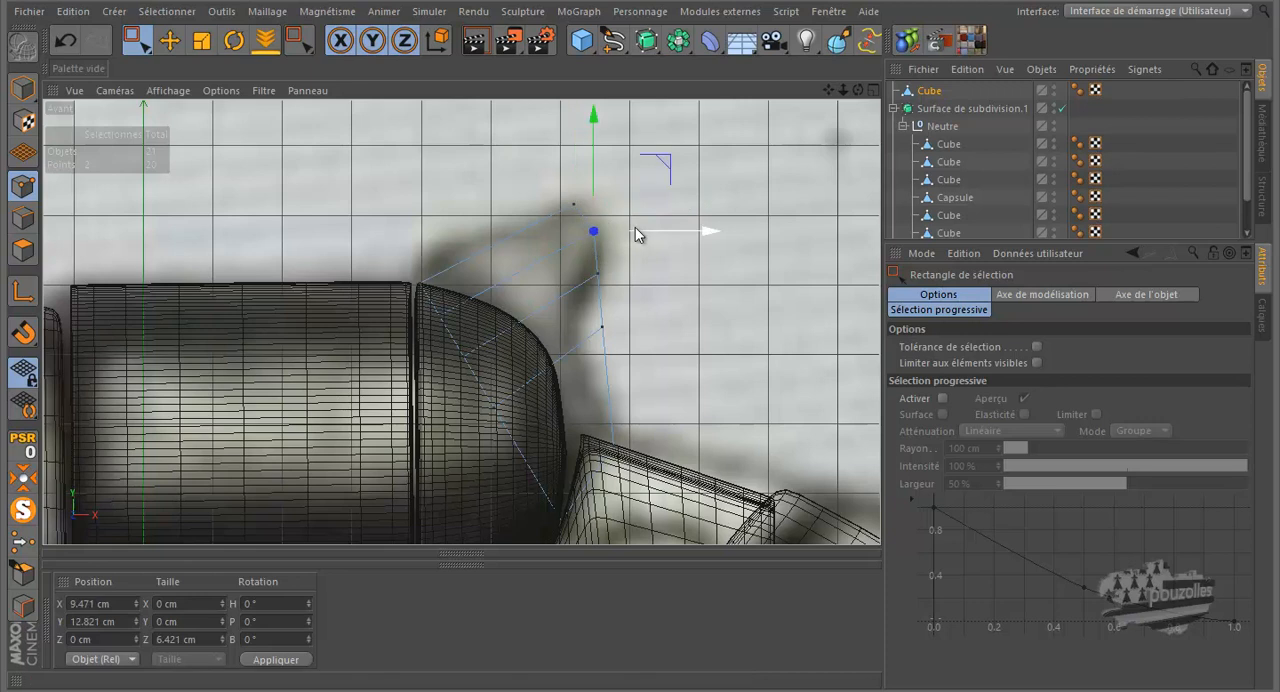
drag(664, 172, 670, 169)
drag(590, 338, 590, 338)
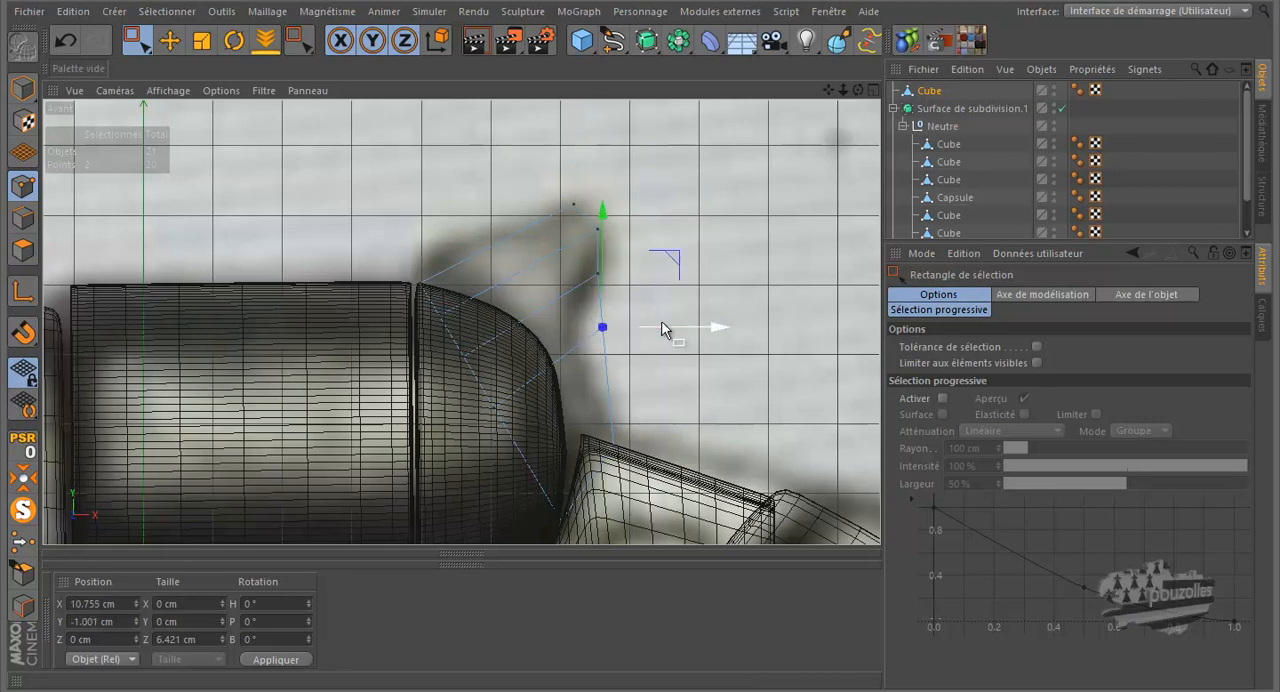
drag(666, 330, 638, 348)
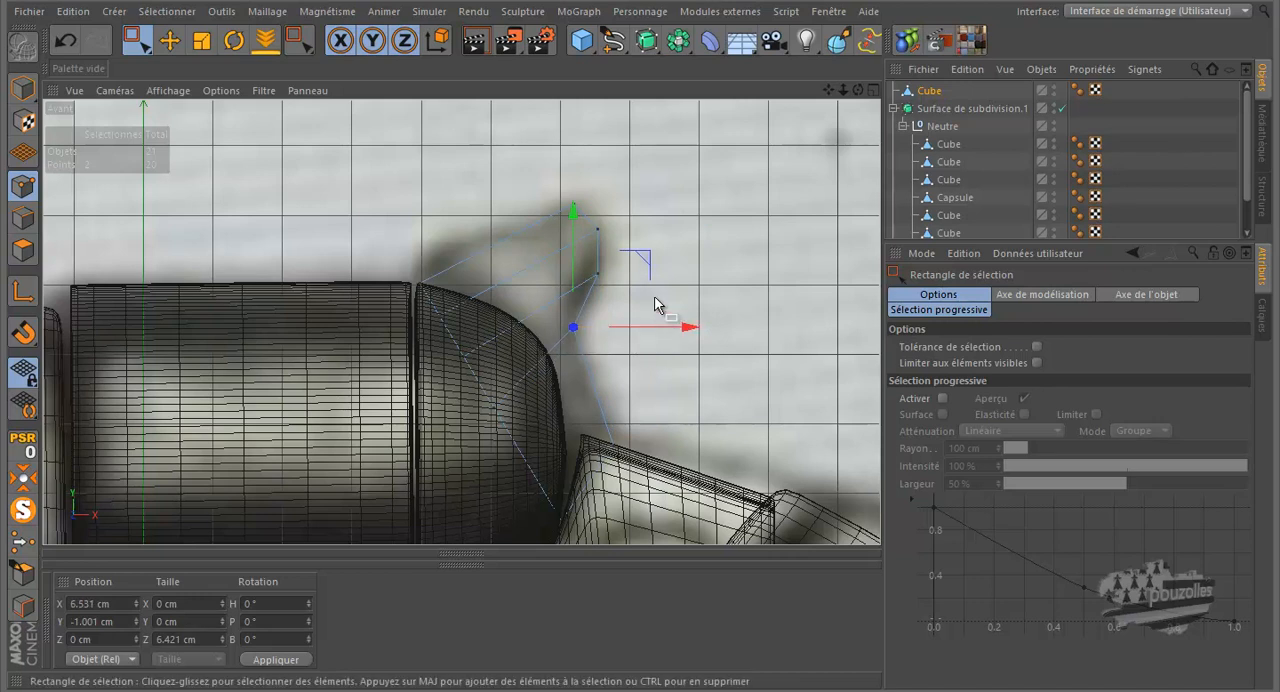
Step: Cut three further Knife loops from the hammer's upper edge to its base and fit the upper-edge points to the photo
key(k)
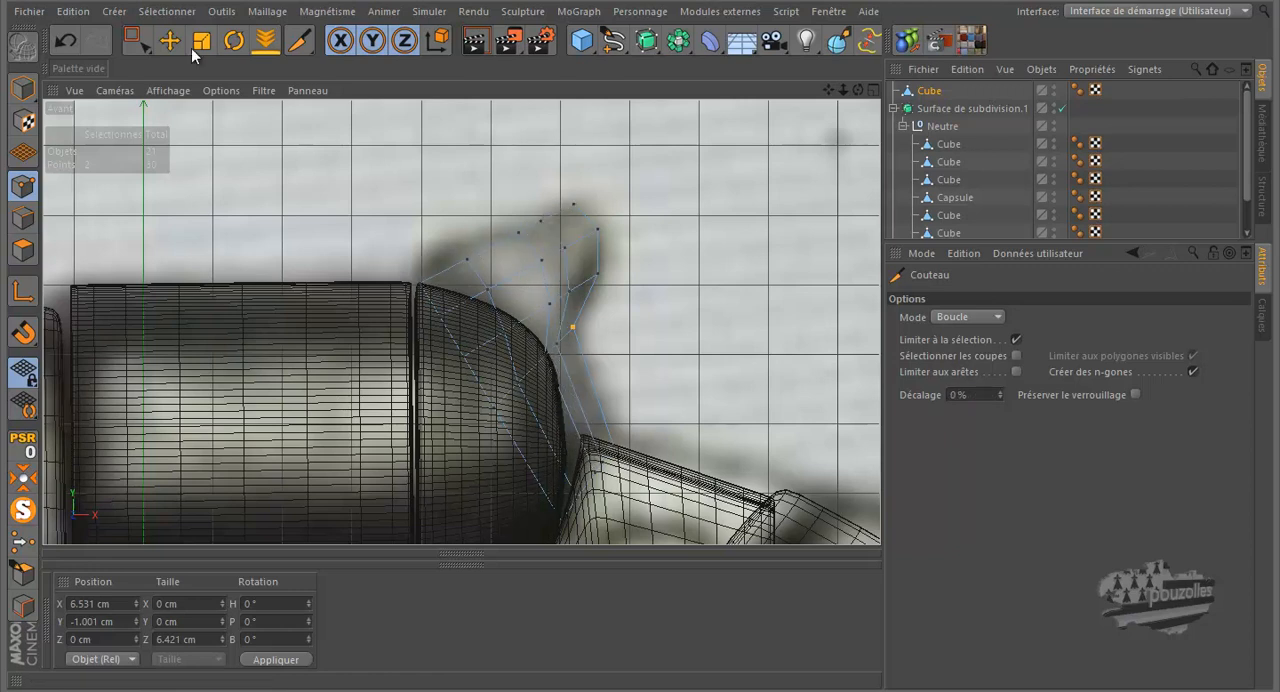
click(135, 40)
click(542, 219)
drag(542, 150, 622, 164)
drag(448, 278, 484, 243)
drag(468, 192, 513, 177)
Step: Render a perspective preview of the revolver framed around the hammer and cylinder
middle_click(339, 219)
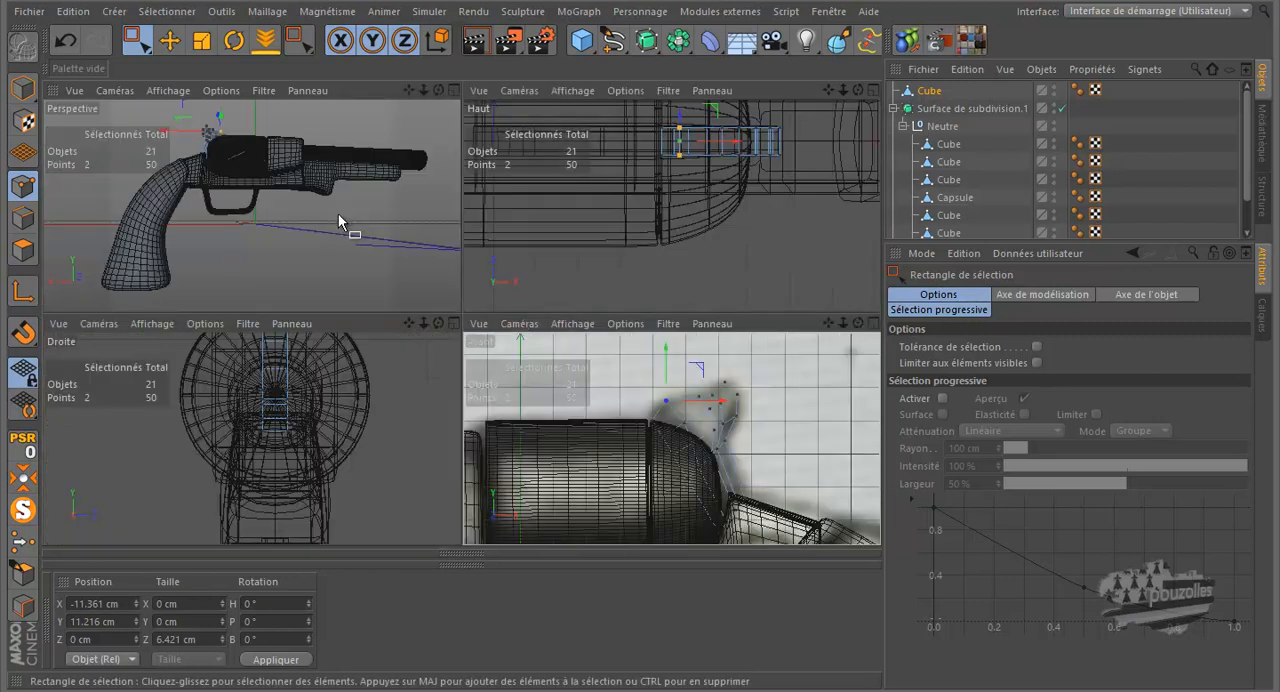
middle_click(337, 214)
alt+drag(387, 310, 425, 325)
alt+right_drag(343, 190, 358, 192)
click(478, 40)
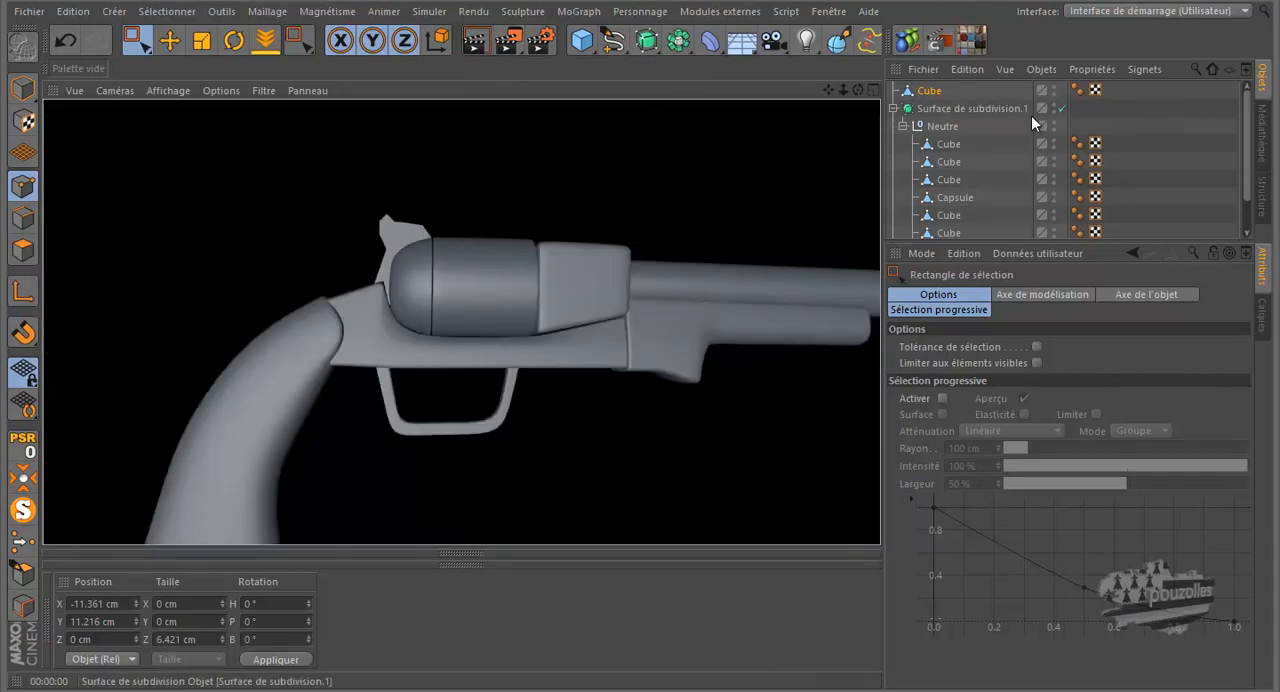
Step: Move the hammer cube into the Neutre group under Surface de subdivision.1 and render a close-up of it
drag(931, 92, 949, 144)
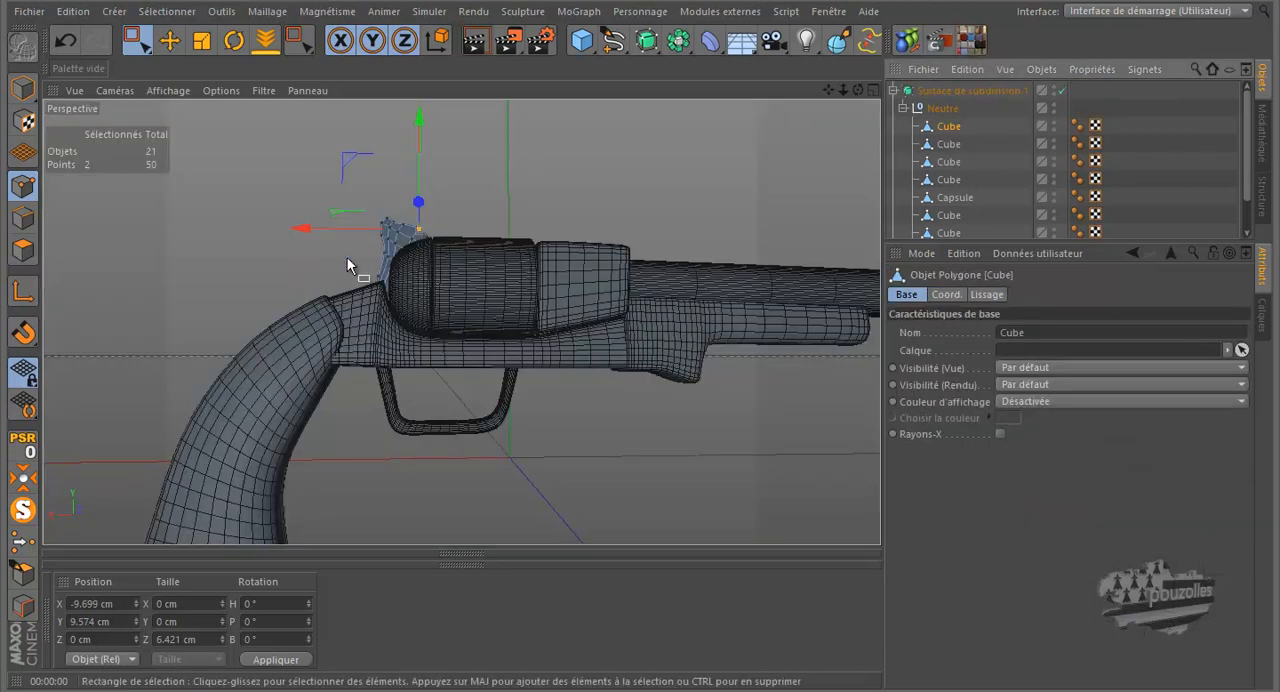
scroll(394, 209, up, 4)
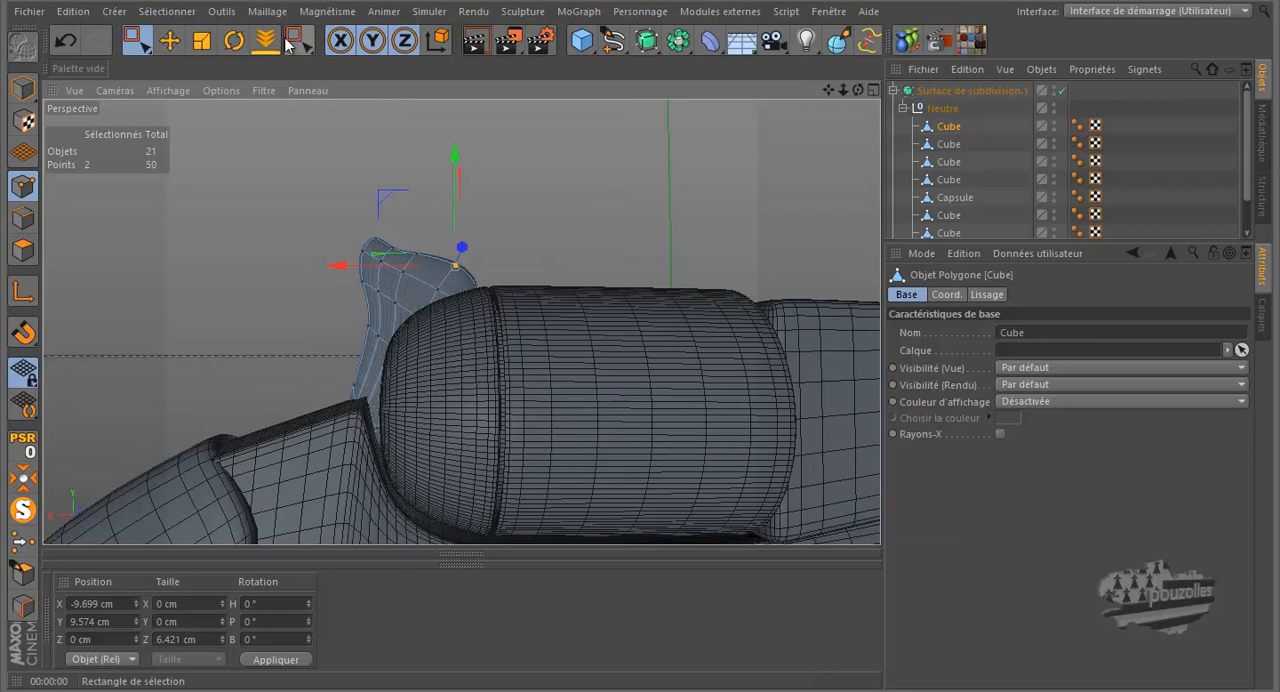
click(474, 40)
Step: Isolate the hammer and, in Polygons mode, delete the four polygons closing its lower end
drag(860, 90, 639, 320)
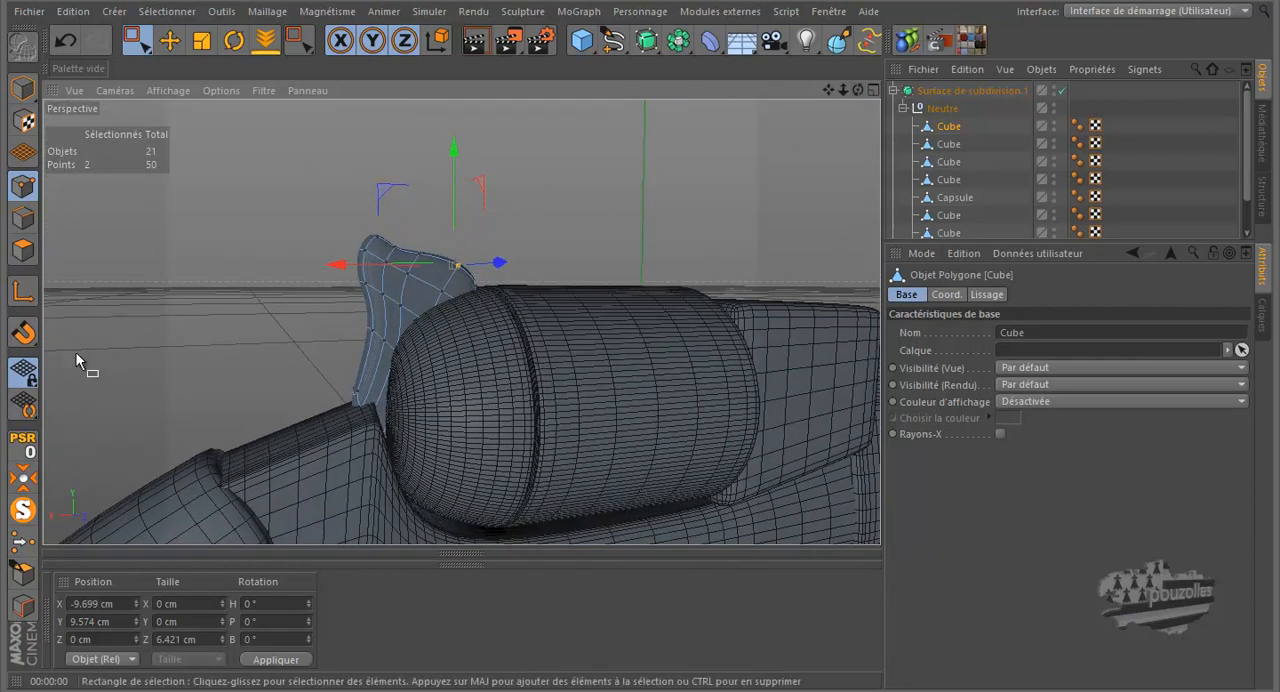
click(22, 510)
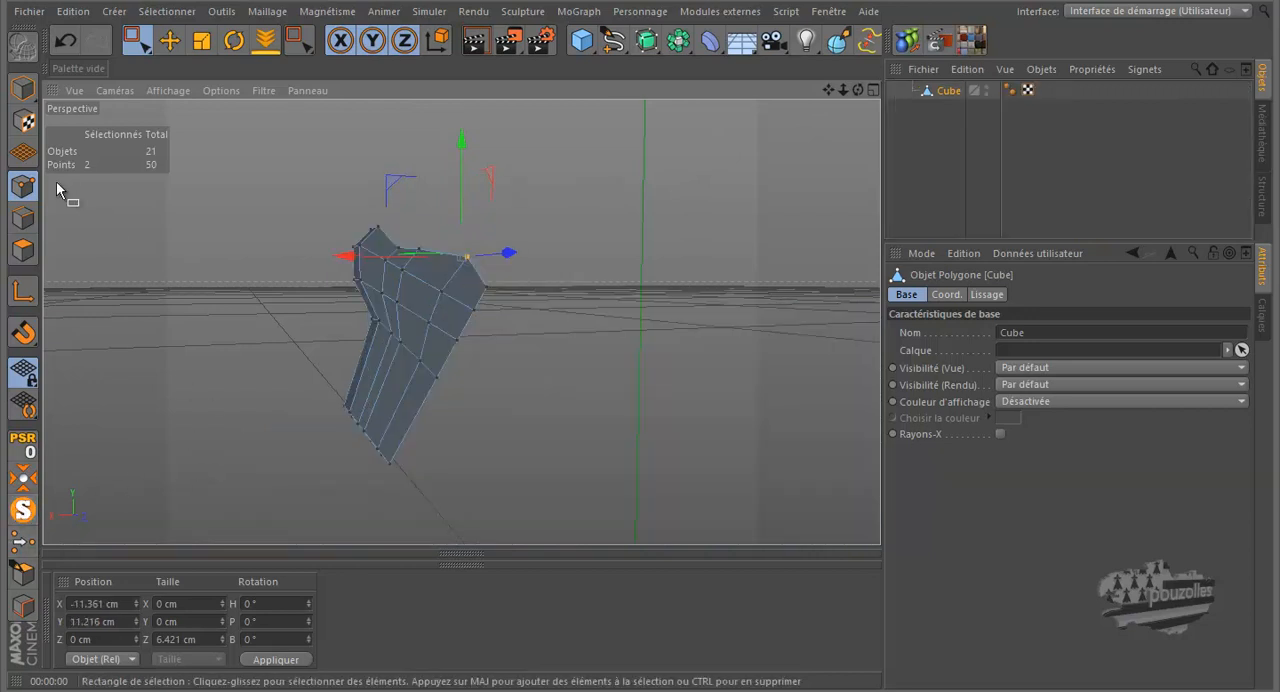
click(23, 249)
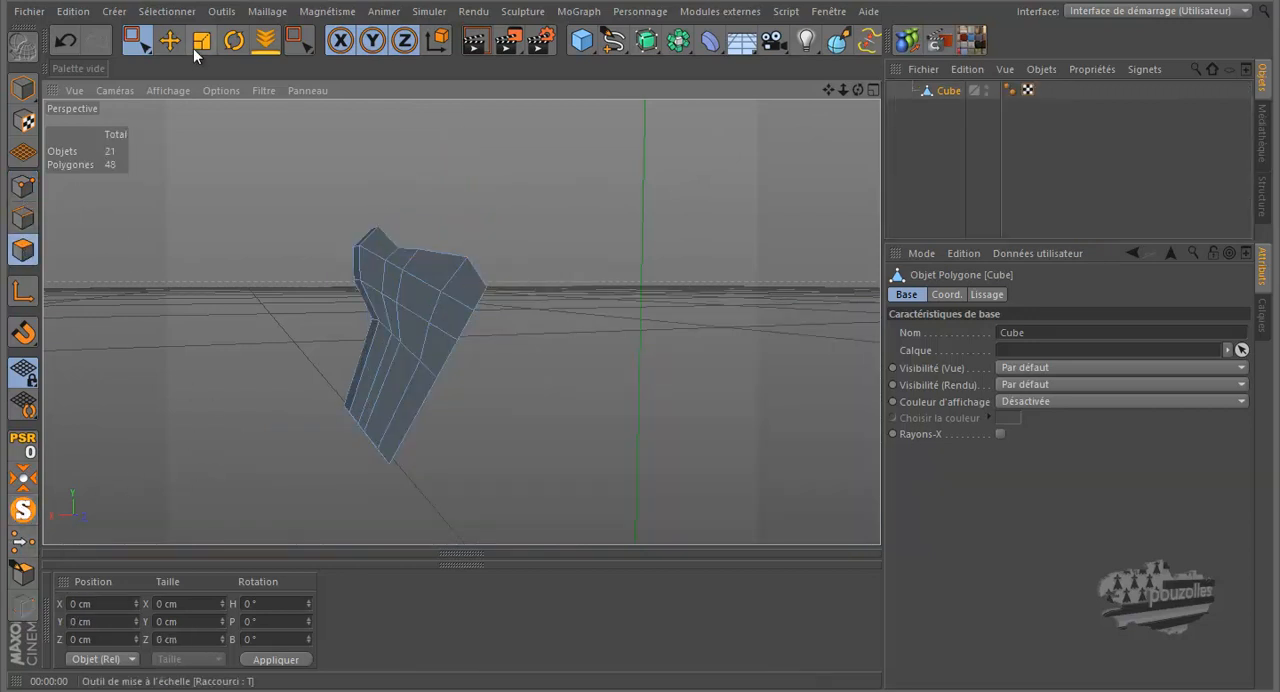
click(169, 40)
mouse_move(857, 90)
mouse_down()
mouse_move(643, 317)
mouse_move(850, 88)
mouse_up()
click(404, 366)
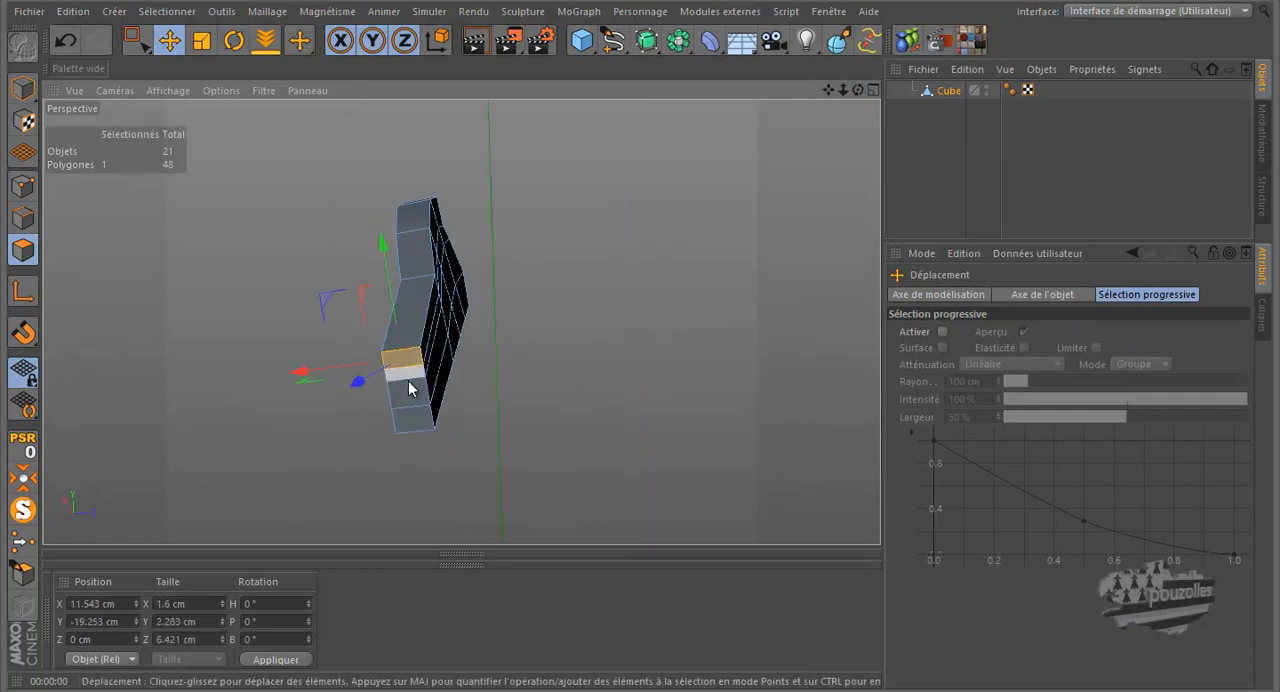
shift+click(407, 378)
shift+click(410, 399)
shift+click(417, 420)
click(723, 365)
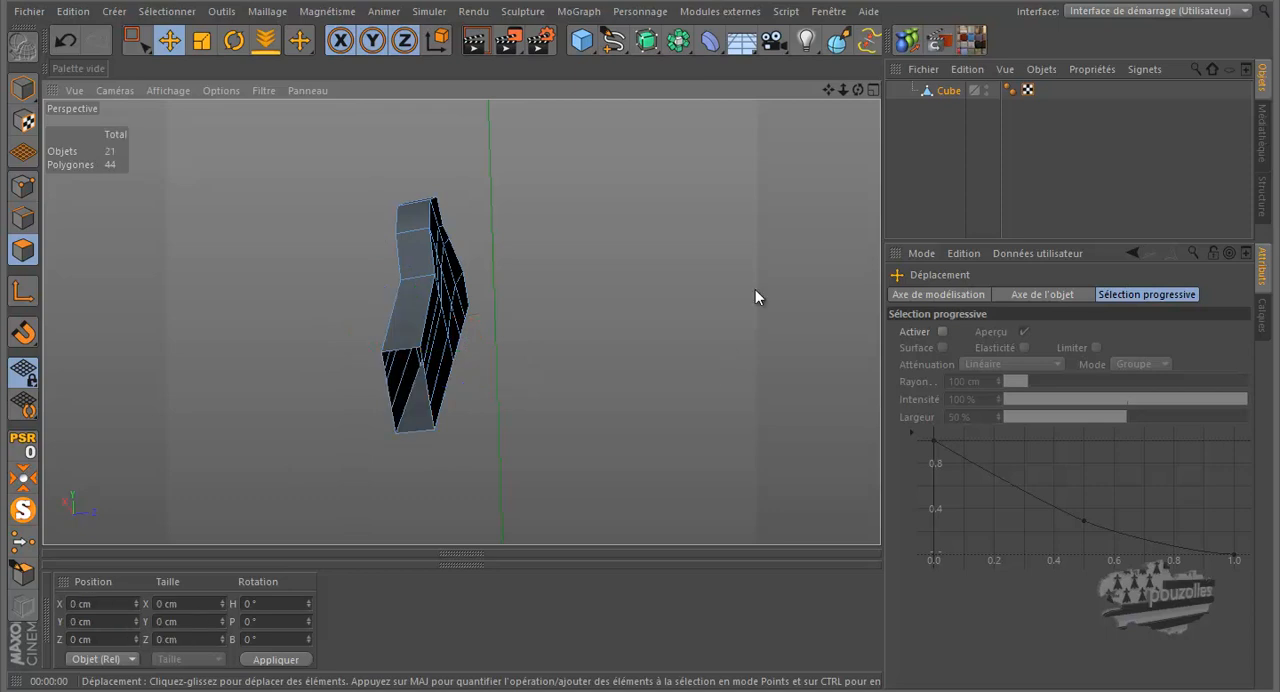
Step: Turn off the hammer's isolation to show the whole revolver again in a side-on perspective view
drag(857, 90, 641, 321)
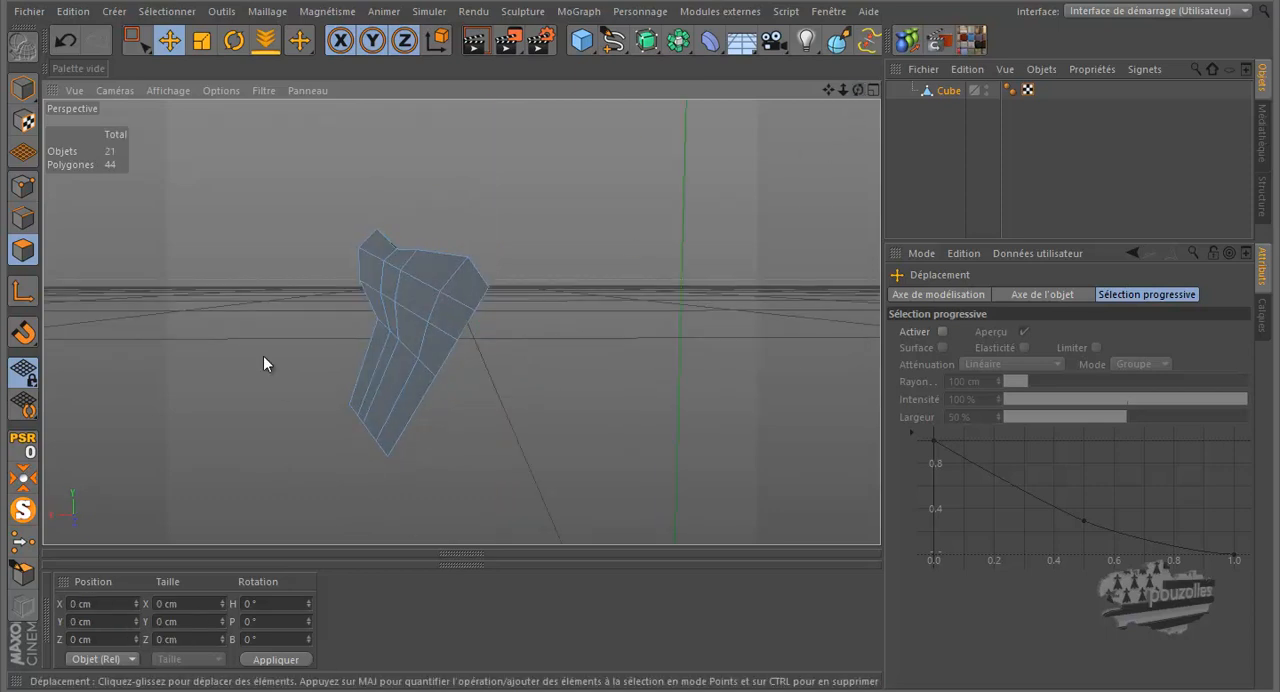
click(23, 510)
click(23, 510)
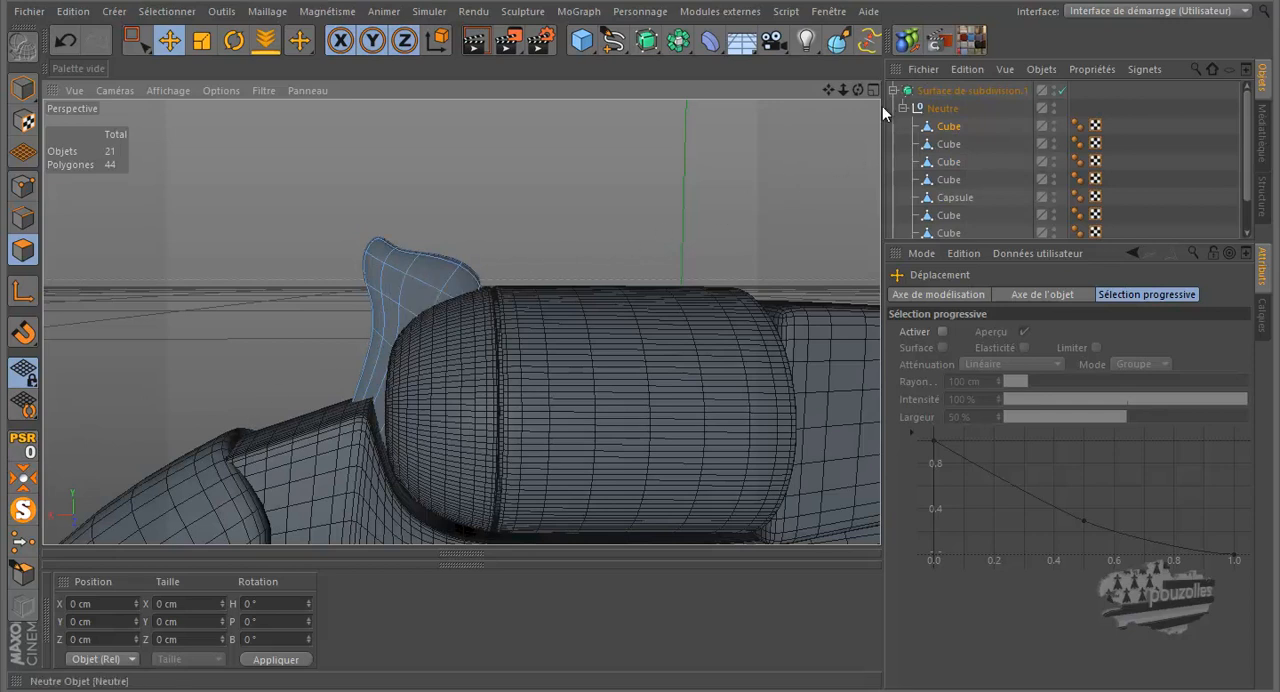
Step: Isolate the hammer cube and, with the Couteau tool in Boucle mode, cut a loop close to each of its two side faces
click(944, 126)
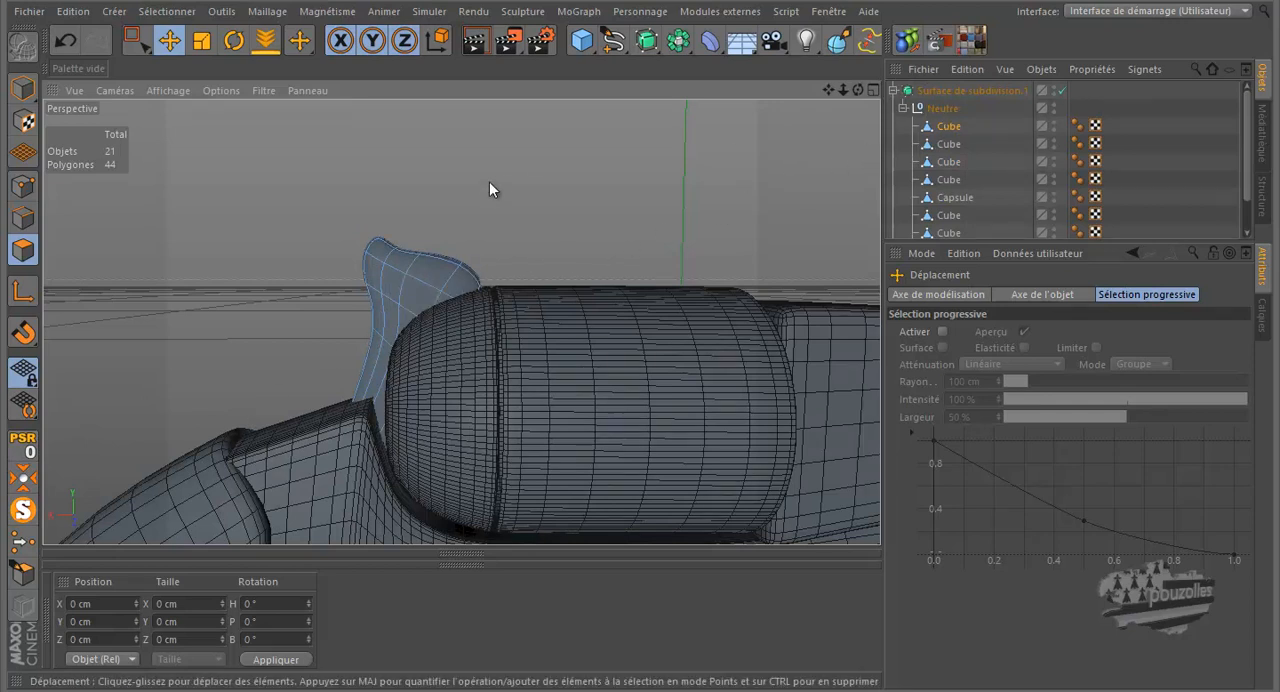
key(k)
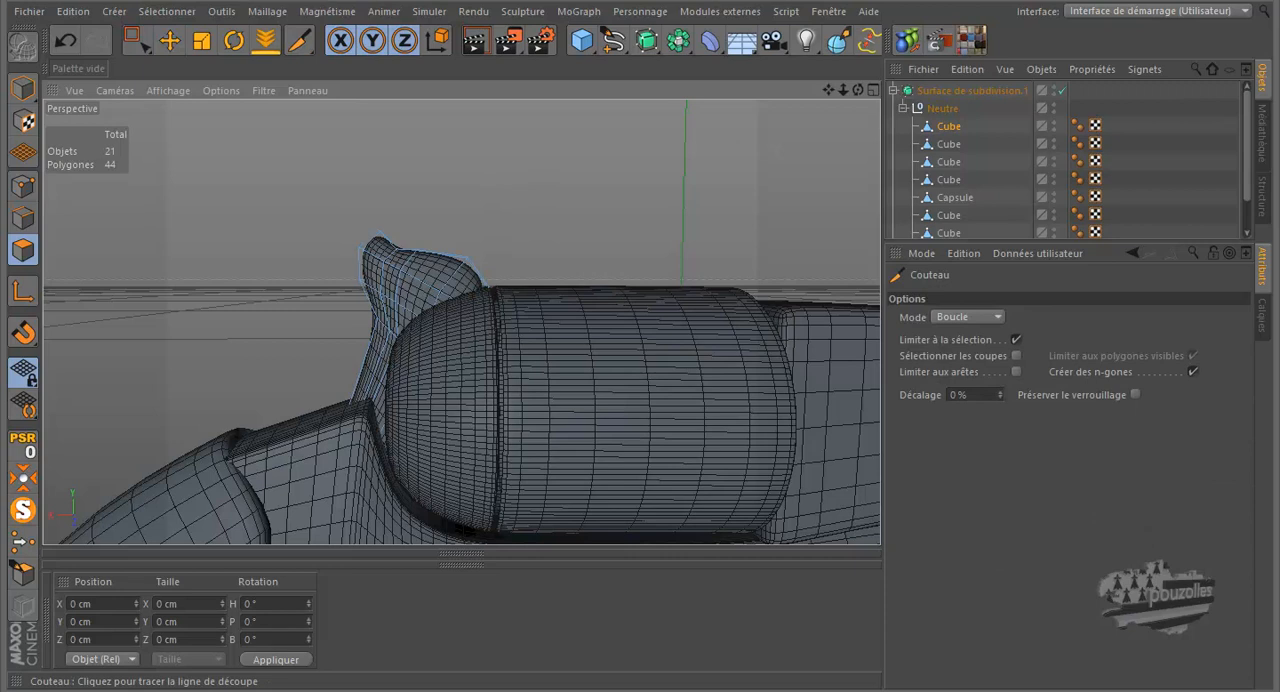
drag(856, 90, 630, 318)
click(23, 510)
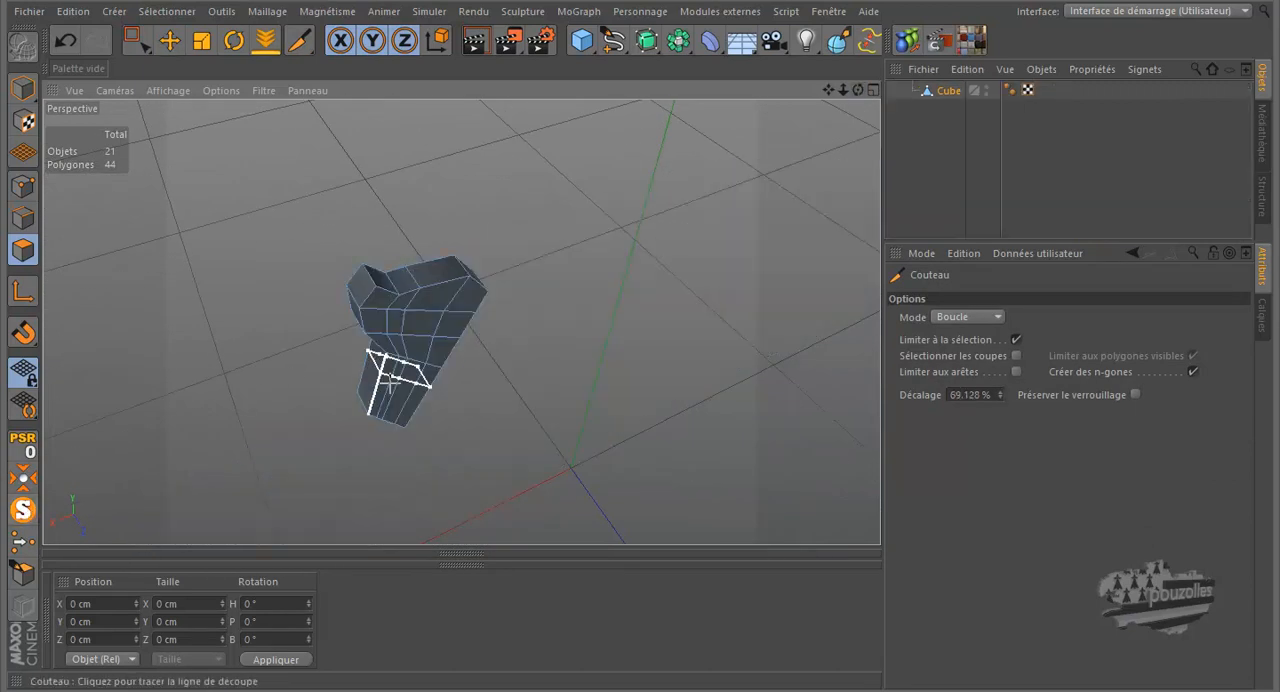
scroll(384, 402, up, 5)
drag(857, 90, 643, 324)
alt+drag(644, 312, 641, 320)
scroll(386, 448, up, 3)
scroll(386, 448, up, 4)
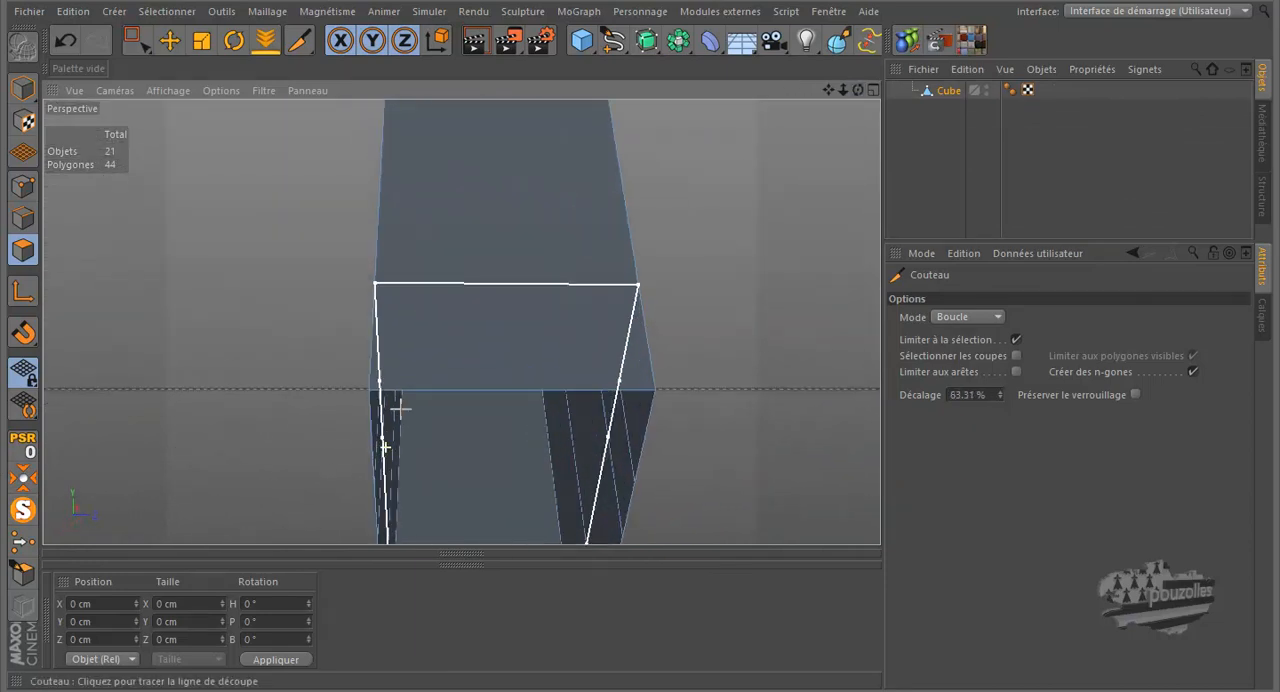
click(378, 389)
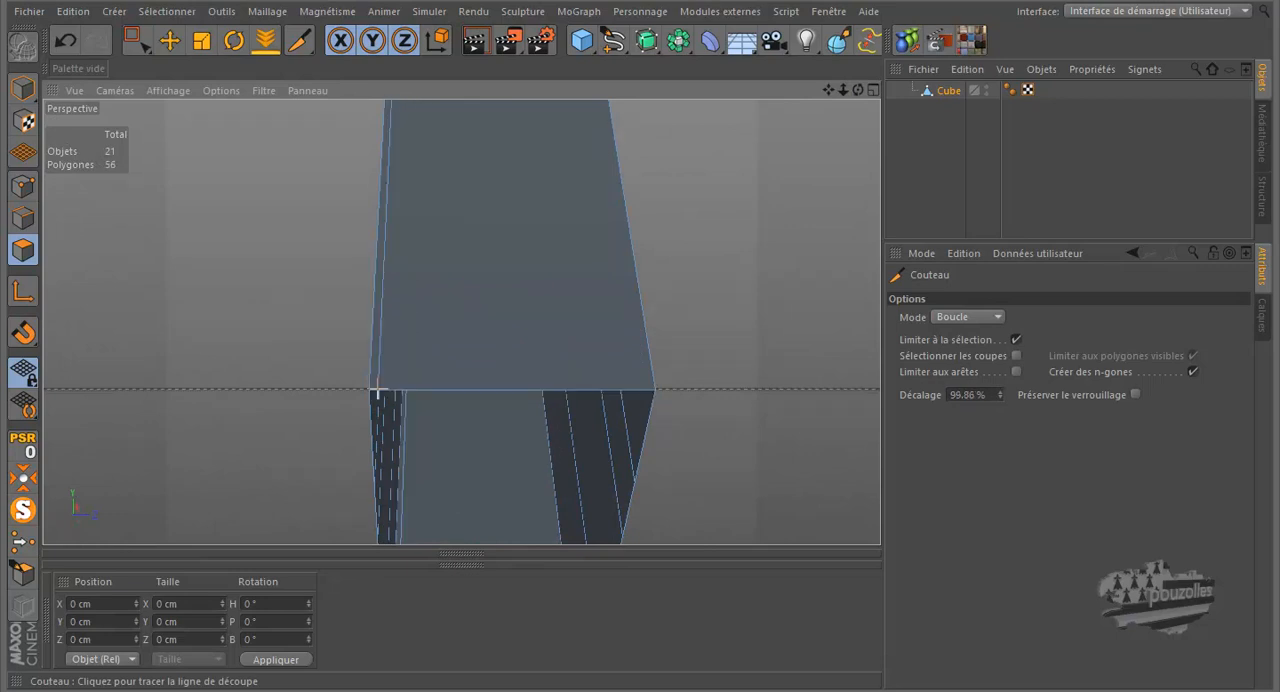
click(645, 390)
Step: Cut two more Boucle loops on the hammer, one close to its front edge and one close to its back edge
alt+drag(591, 343, 462, 349)
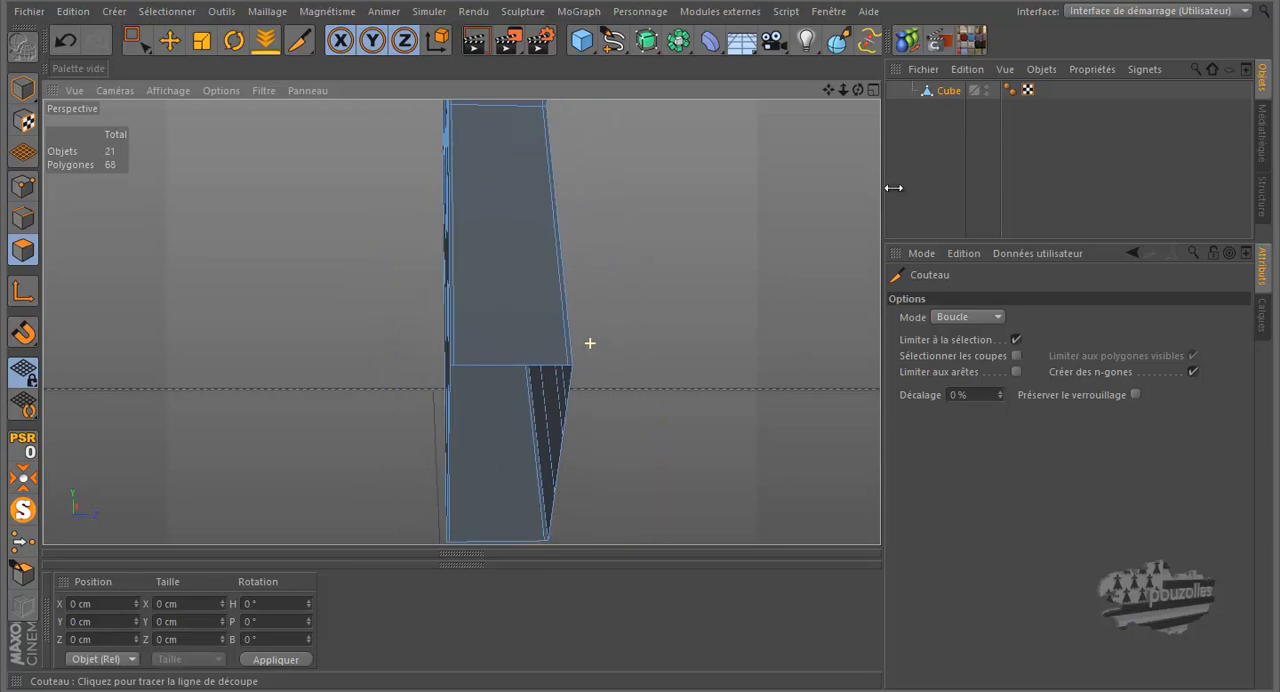
drag(861, 88, 620, 322)
scroll(530, 396, up, 3)
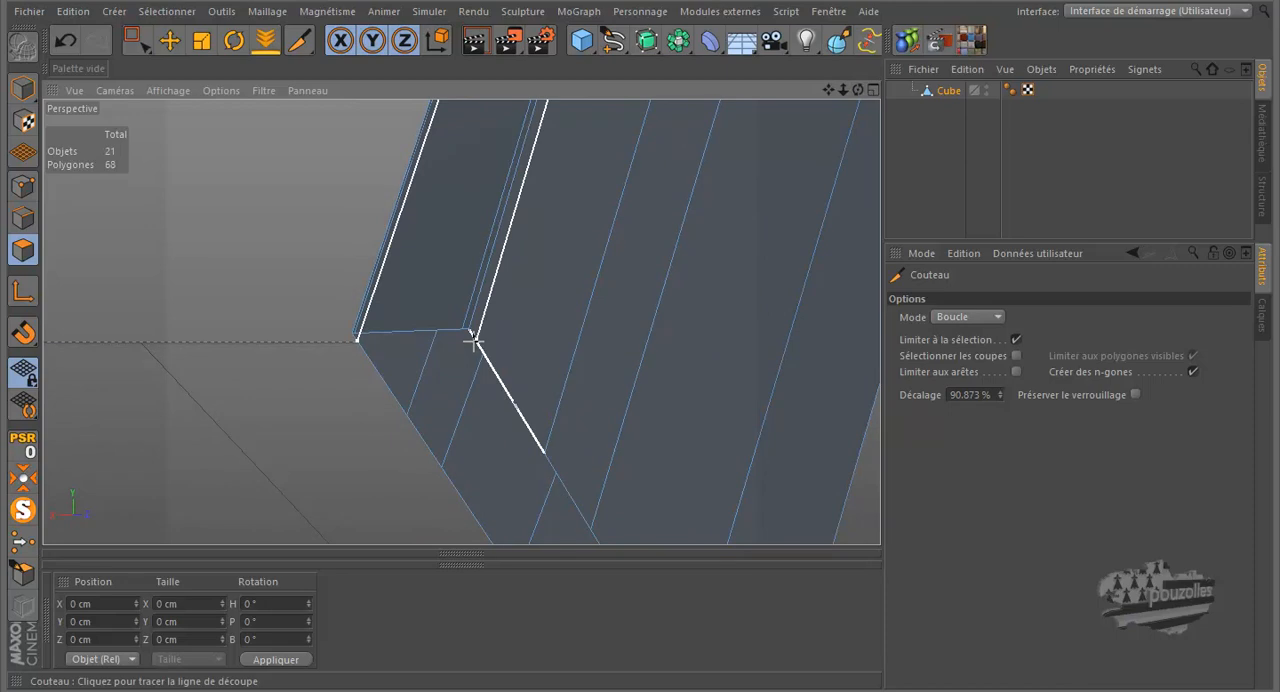
click(474, 340)
alt+drag(471, 340, 500, 449)
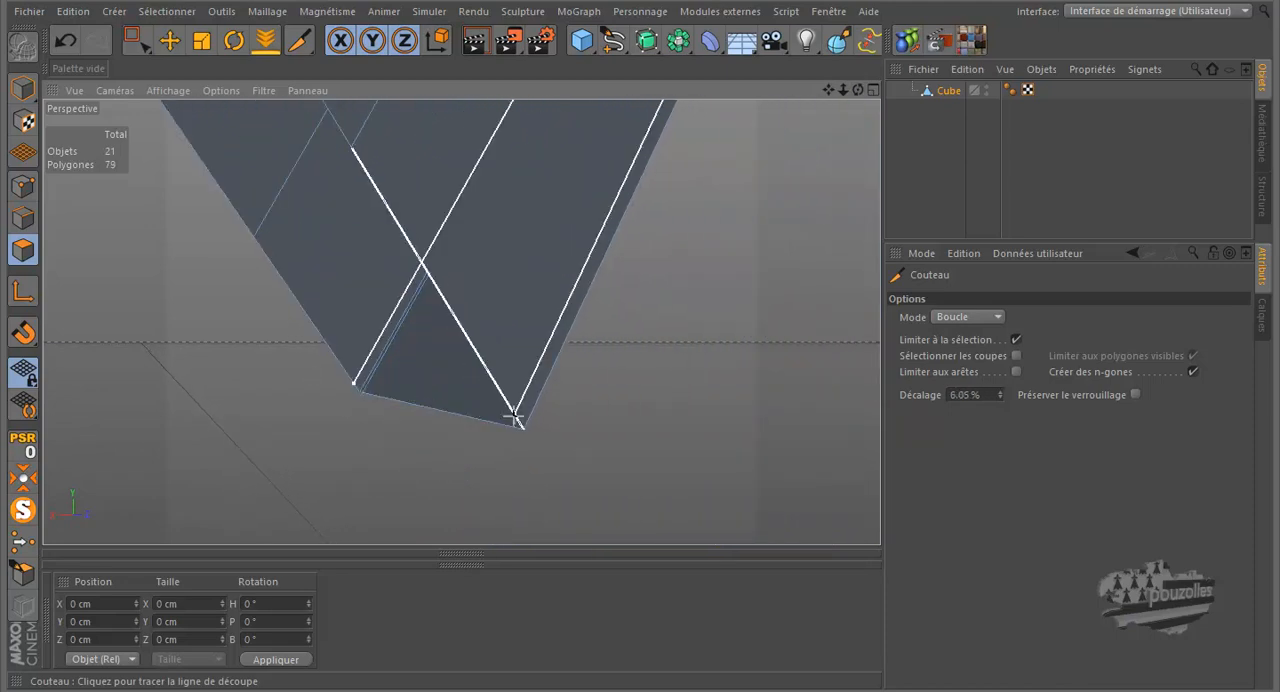
click(519, 416)
Step: Turn off the hammer's isolation and render perspective previews of the revolver, finishing with a wider angled view
mouse_move(351, 514)
alt+mouse_down()
mouse_move(375, 528)
mouse_move(346, 508)
mouse_move(374, 494)
mouse_move(380, 515)
mouse_move(330, 506)
alt+mouse_up()
click(23, 511)
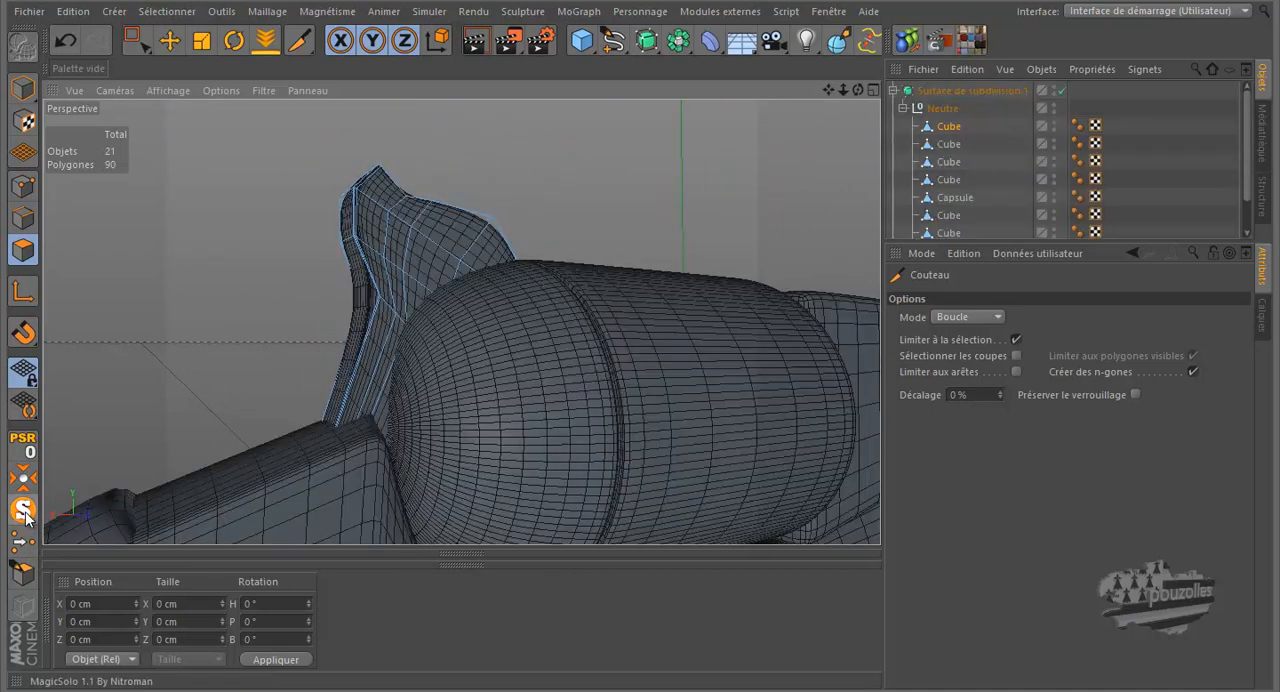
click(473, 42)
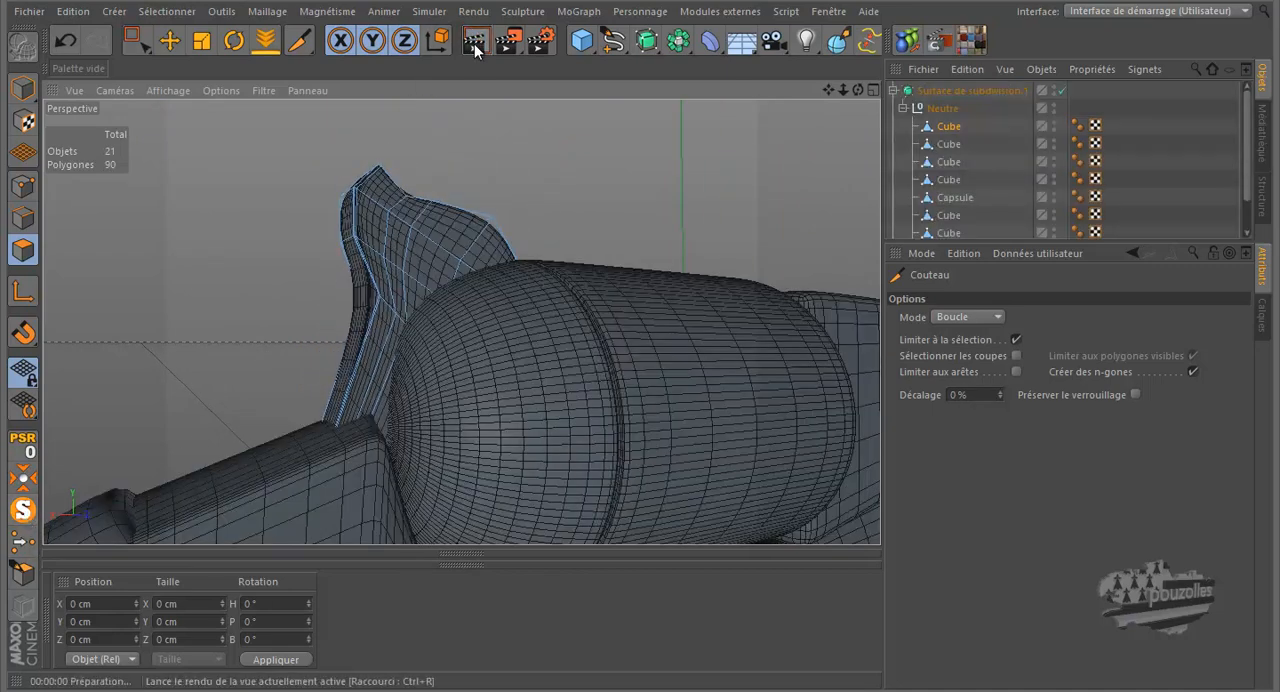
scroll(266, 234, down, 6)
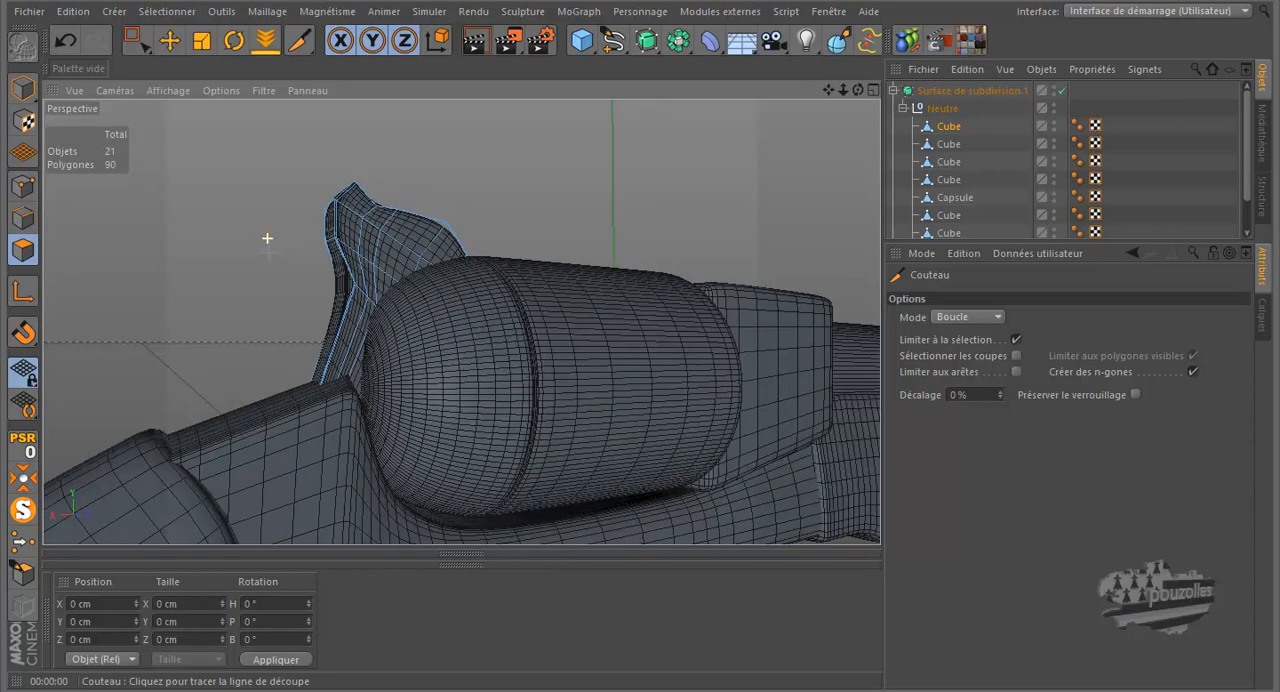
alt+drag(641, 322, 641, 324)
scroll(709, 214, down, 3)
click(482, 38)
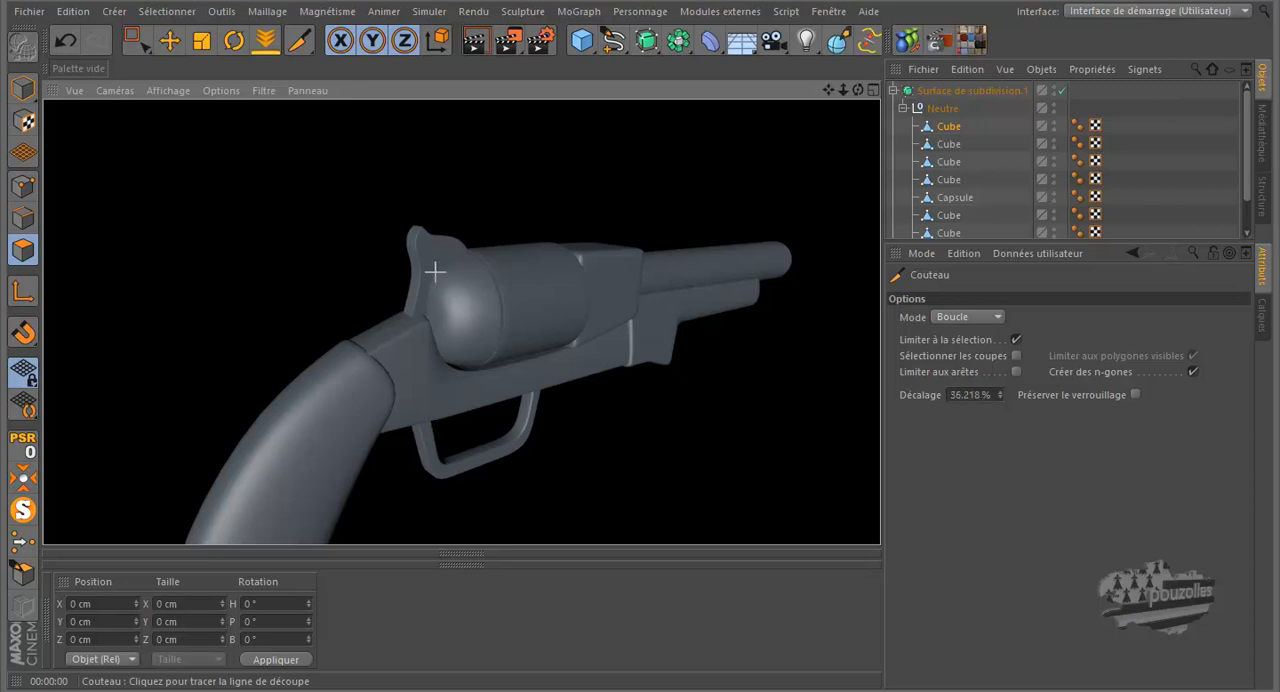
Step: Examine the trigger guard and the empty space inside it, beneath the frame, in perspective
scroll(442, 294, down, 2)
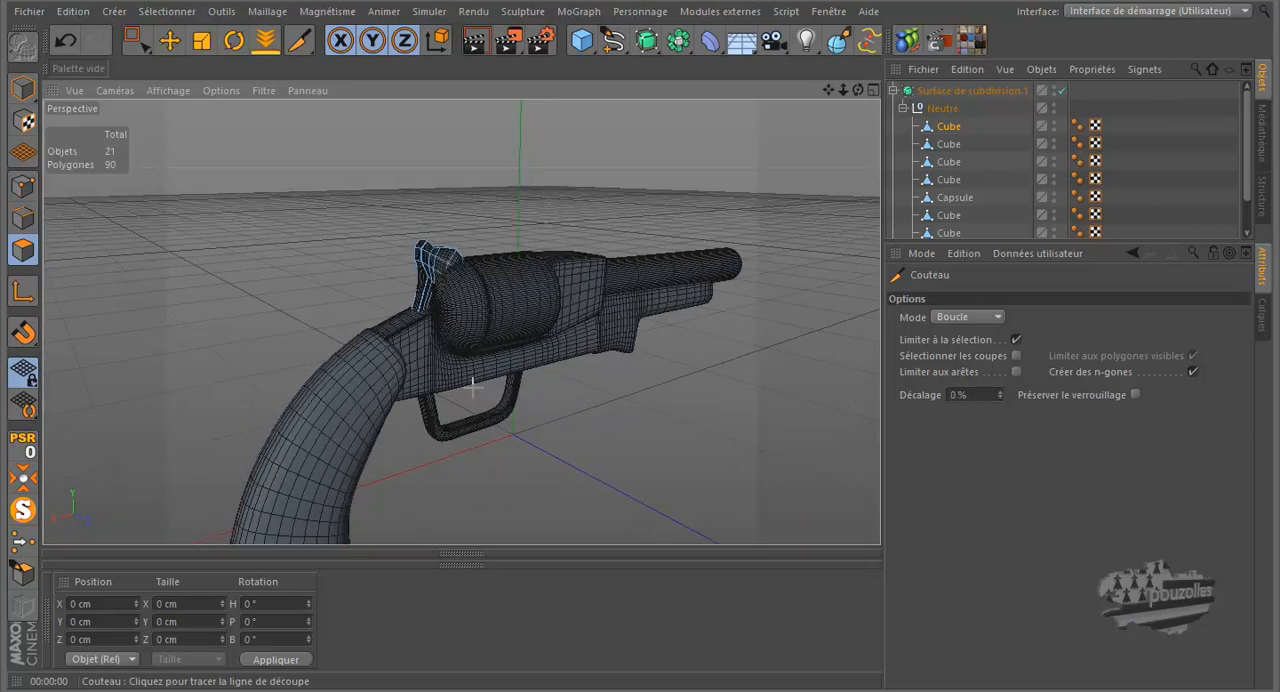
scroll(481, 415, up, 4)
scroll(481, 415, up, 2)
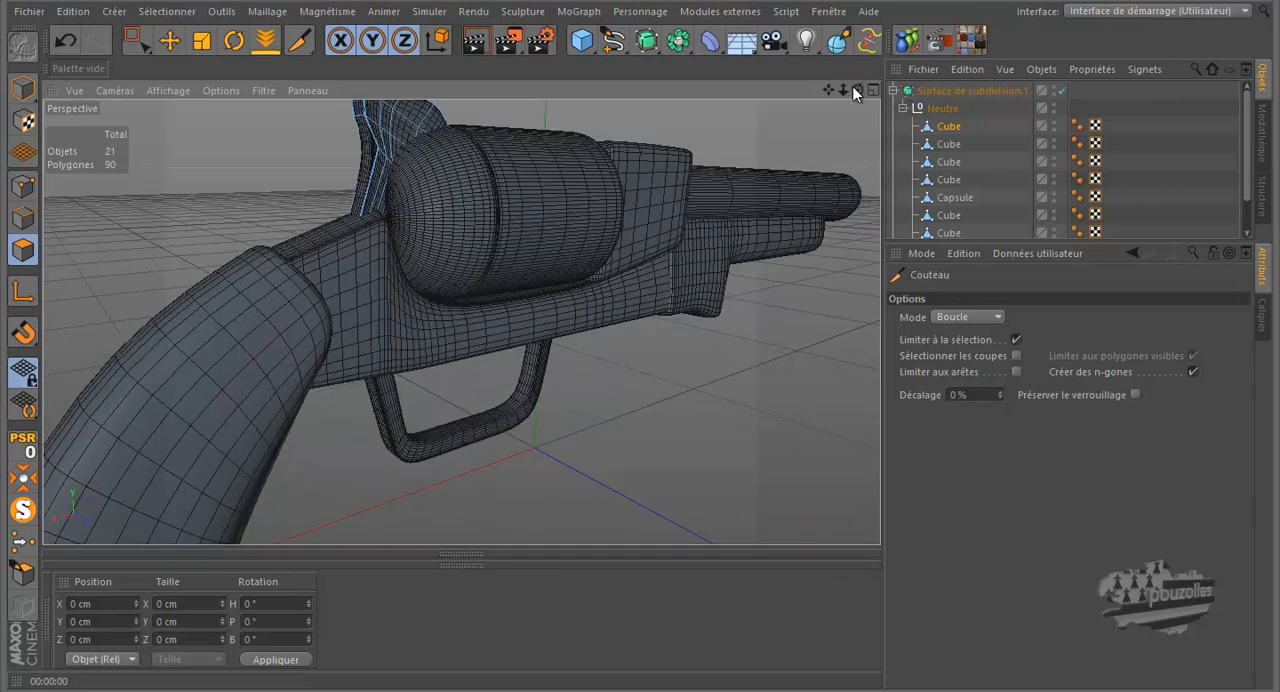
drag(856, 90, 639, 320)
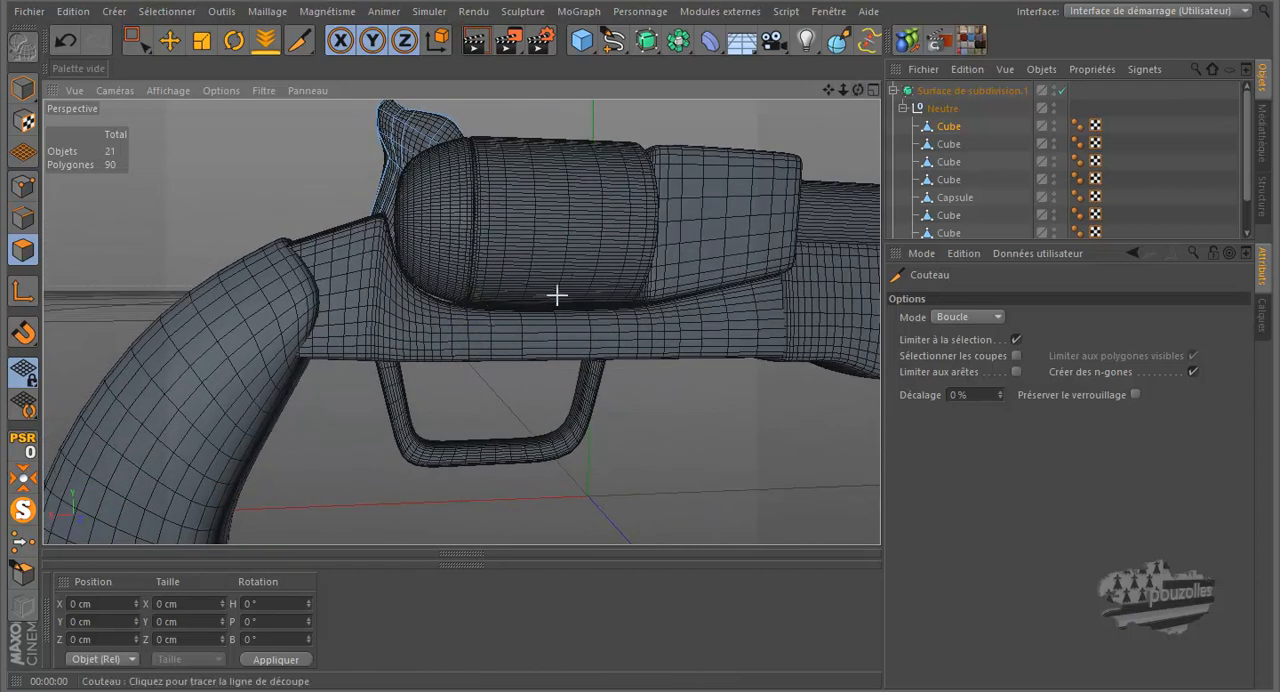
scroll(560, 294, down, 4)
scroll(511, 363, down, 1)
scroll(511, 363, up, 3)
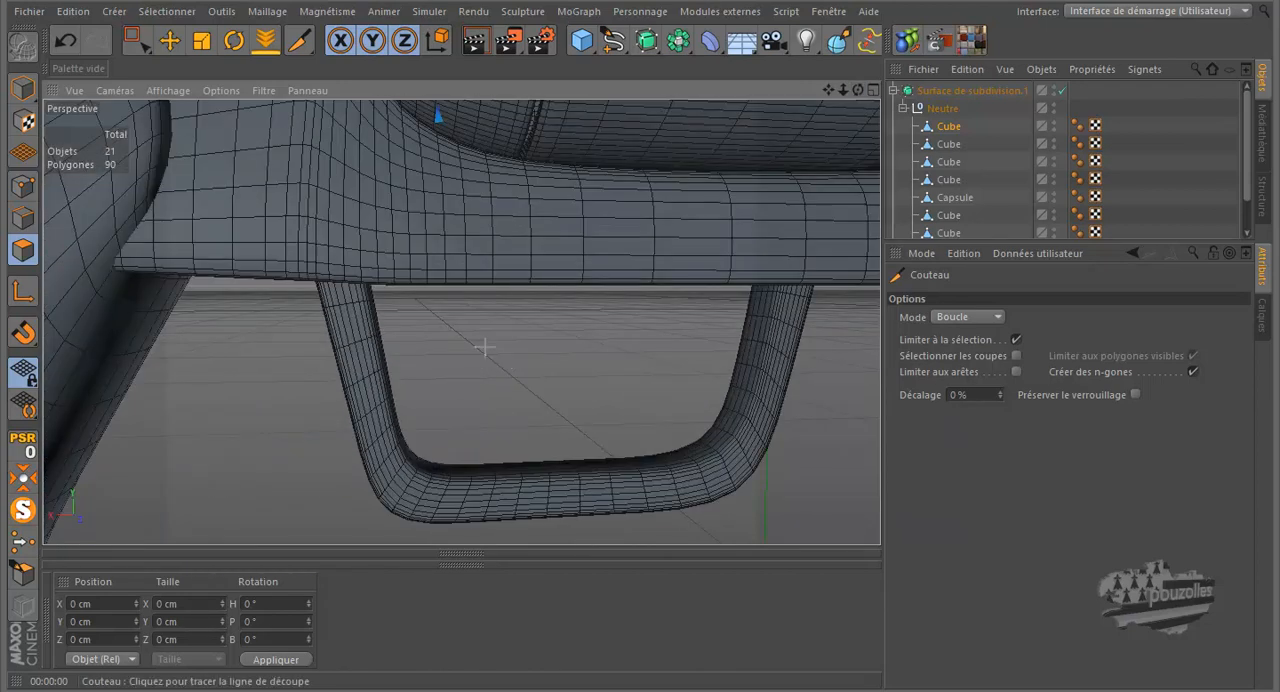
scroll(484, 348, up, 2)
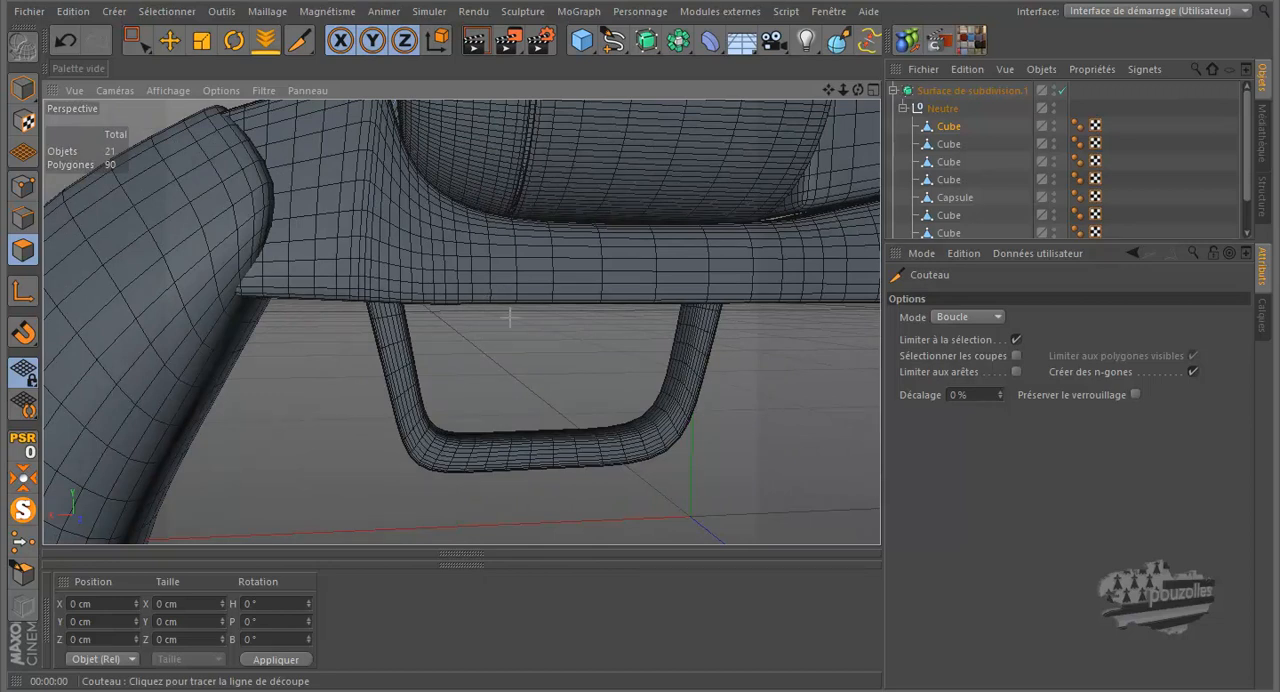
Step: Add a cube and, in Model mode in the front view, move it to about X 40 cm and flatten it over the trigger guard
click(583, 40)
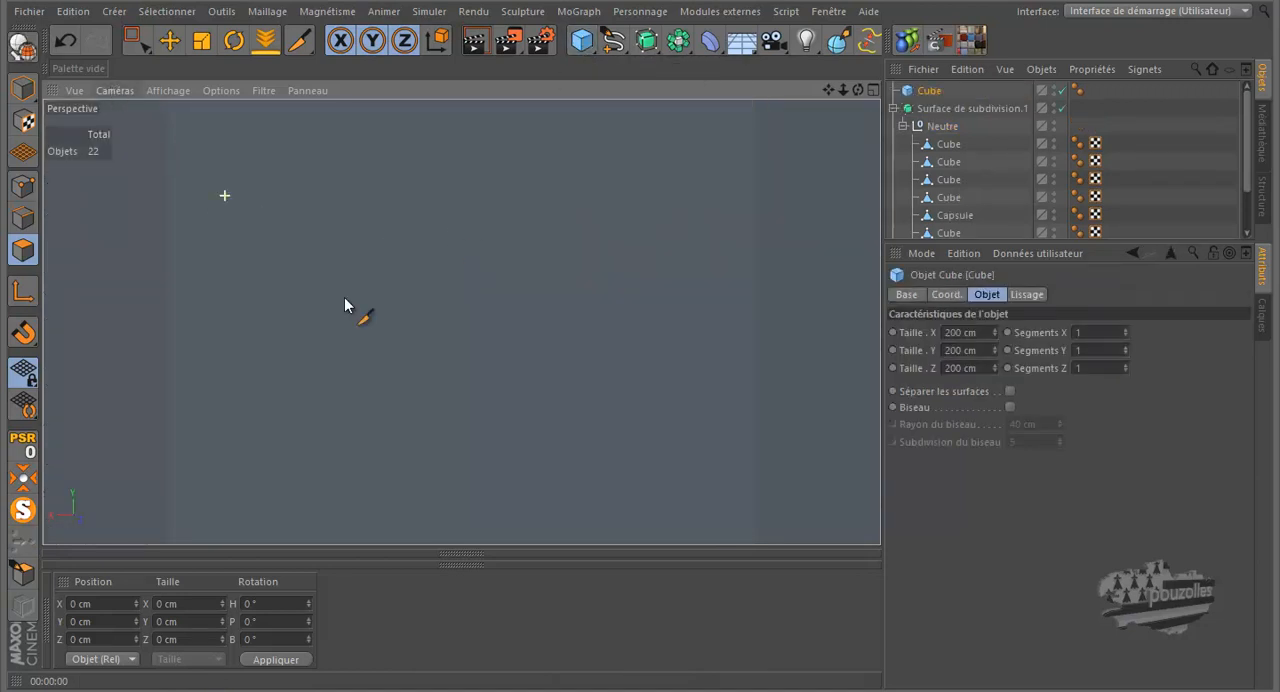
scroll(345, 305, down, 10)
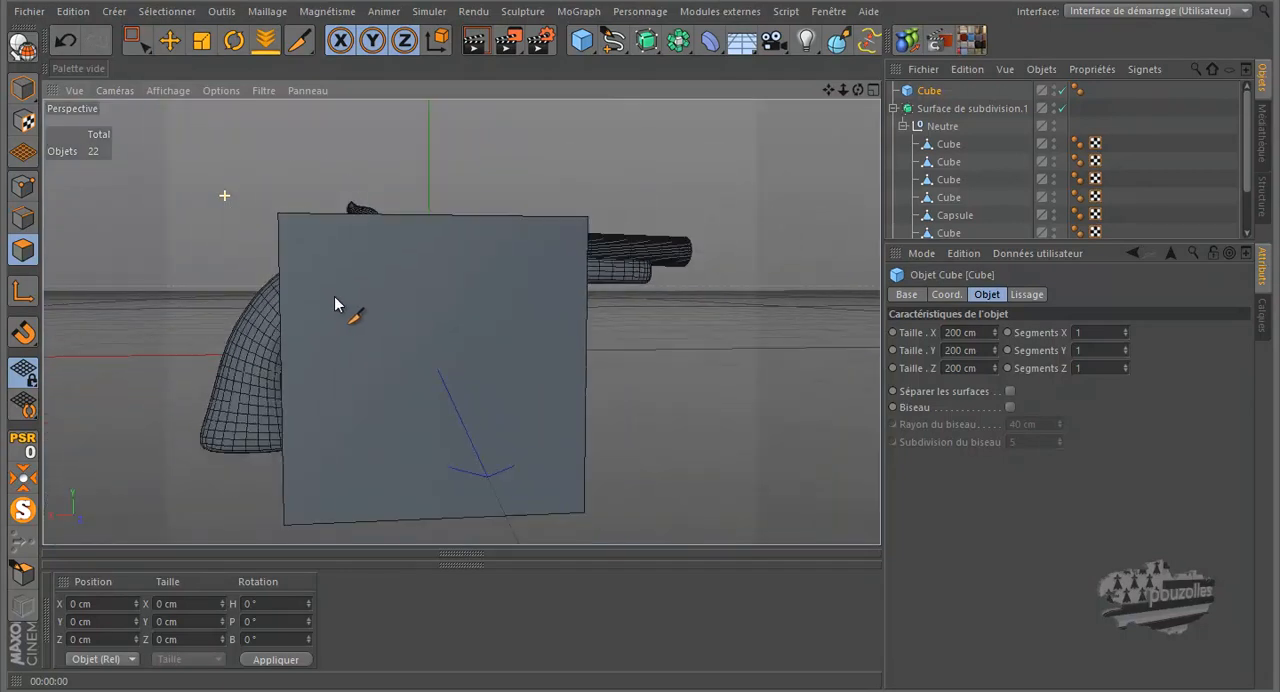
middle_click(335, 305)
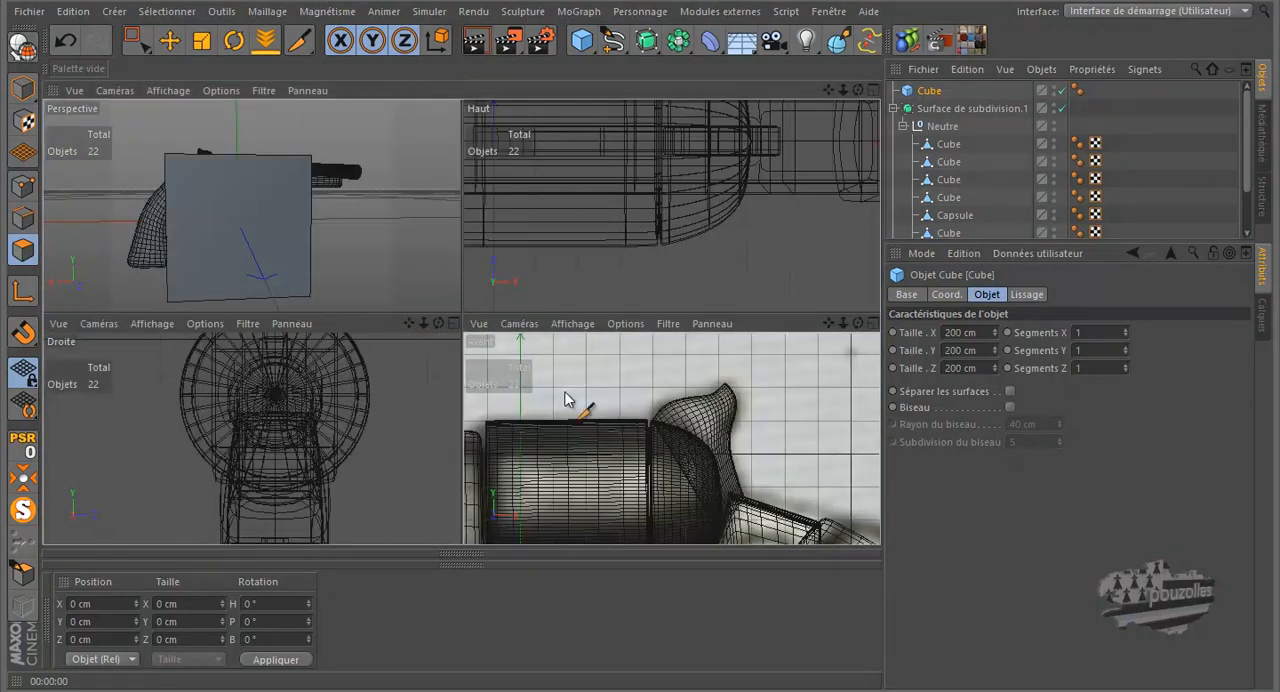
middle_click(610, 428)
scroll(495, 249, down, 3)
drag(15, 83, 0, 88)
click(19, 90)
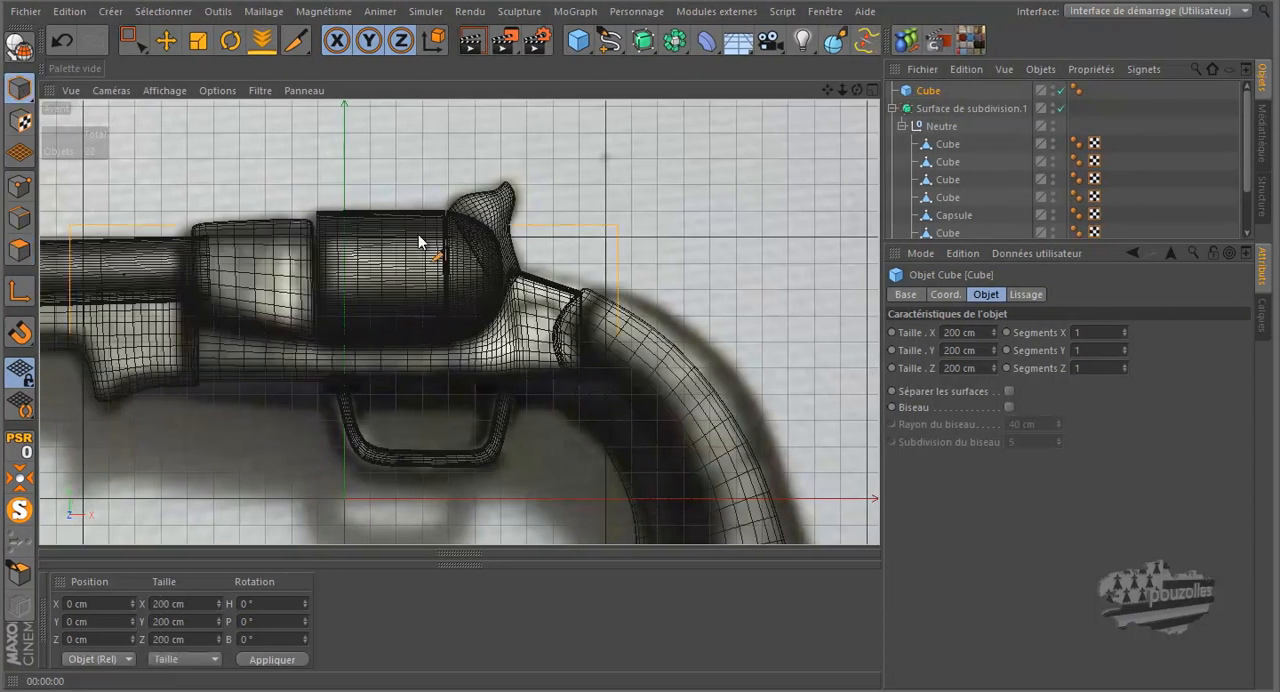
scroll(450, 250, down, 2)
click(172, 44)
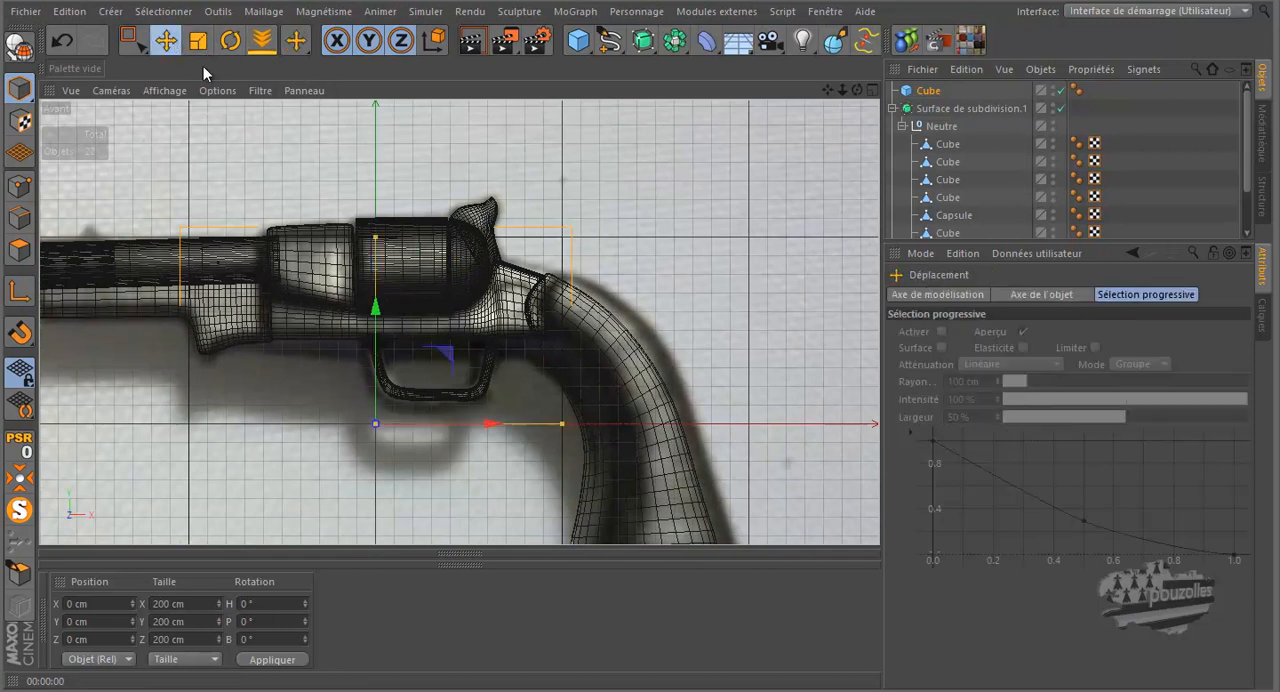
drag(374, 234, 507, 271)
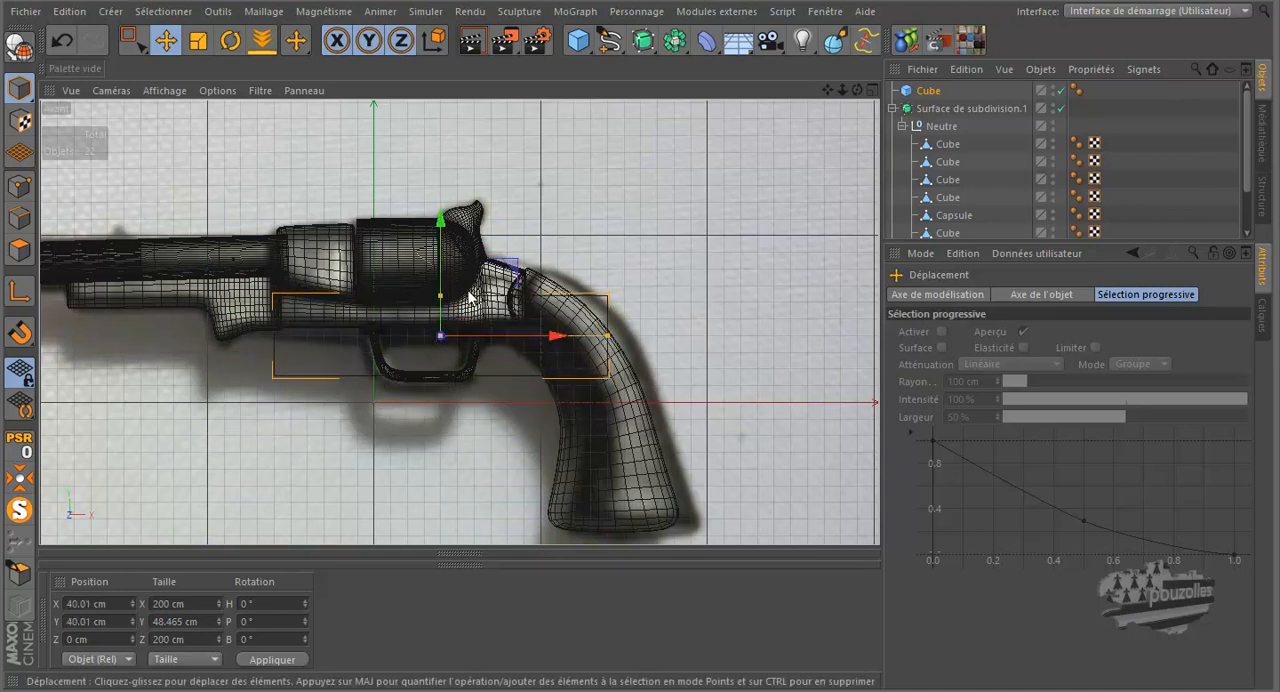
Step: Resize the cube to about 14 cm wide and 32.5 cm high, and lower it to about Y 32.5 cm inside the trigger guard
drag(441, 297, 442, 315)
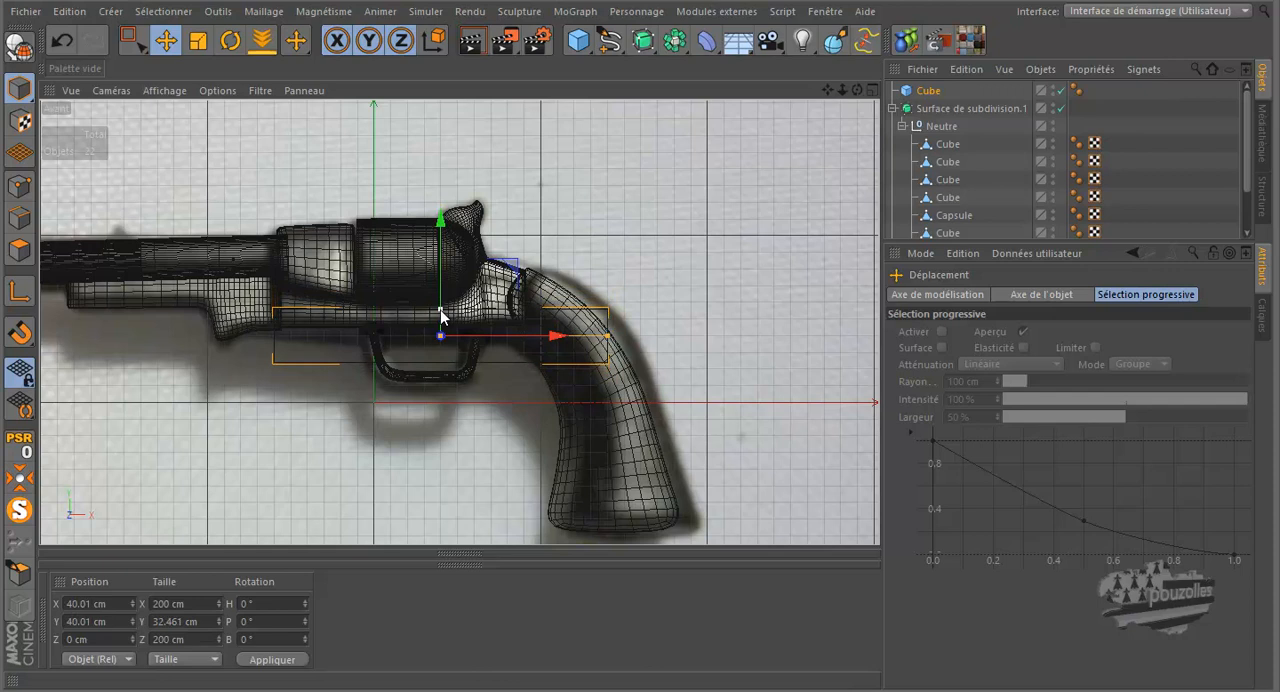
drag(442, 272, 442, 284)
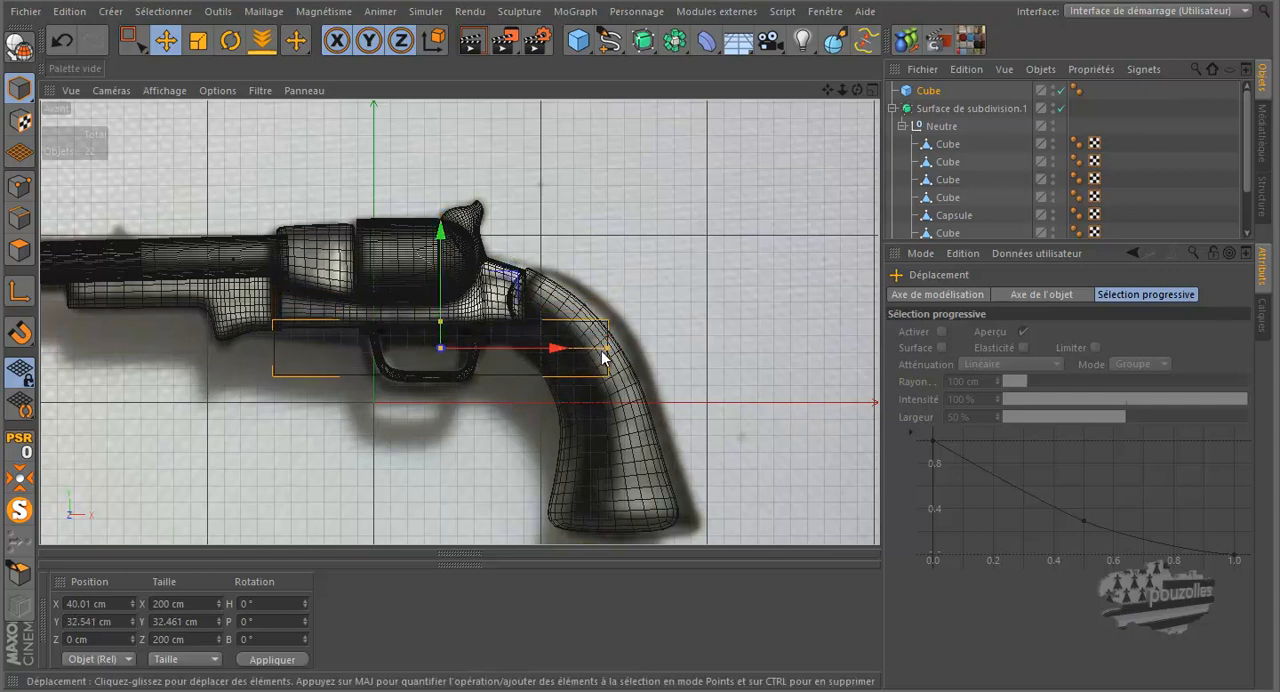
drag(606, 352, 455, 360)
Step: Thin the cube to about 4.6 cm along Z in the top view and check its fit inside the trigger guard in perspective
middle_click(358, 362)
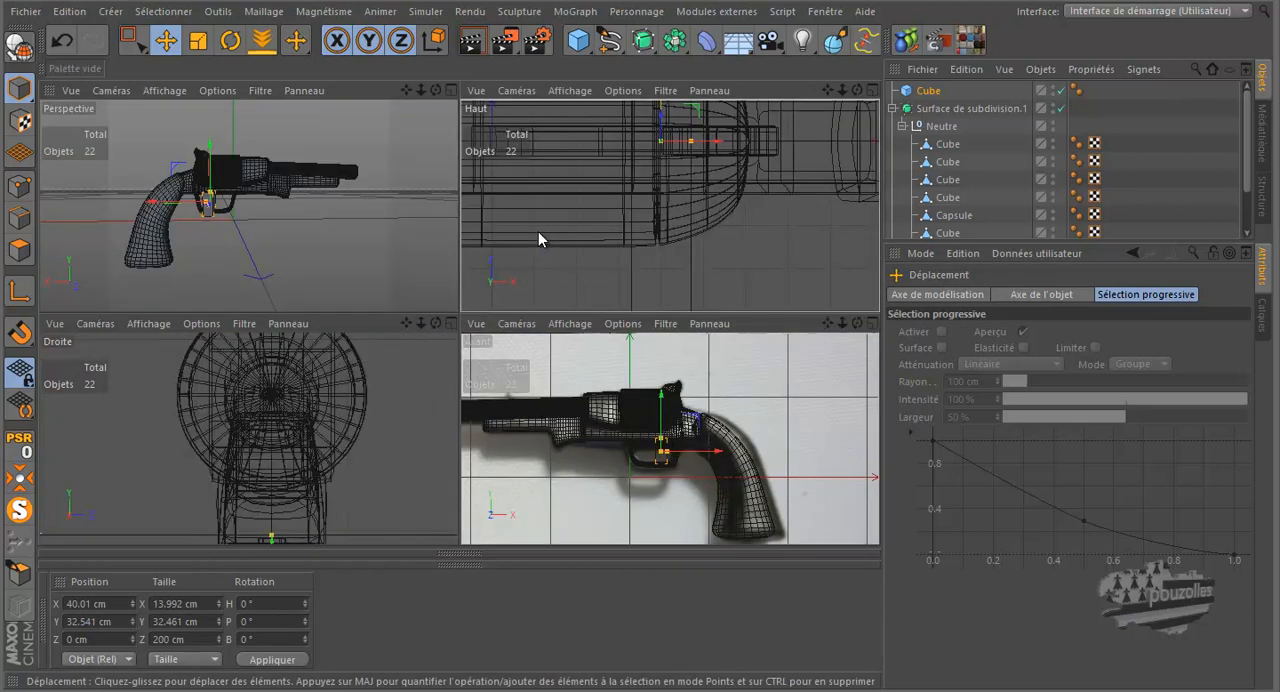
middle_click(538, 231)
scroll(498, 297, down, 5)
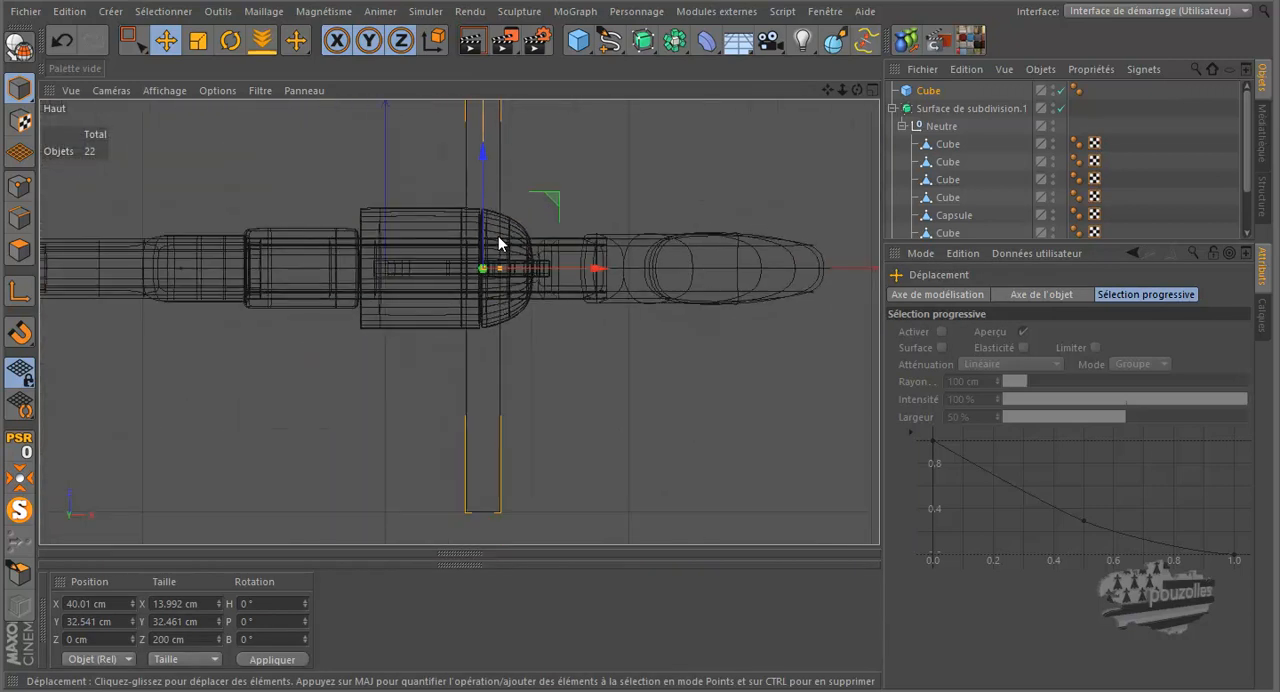
drag(490, 138, 490, 241)
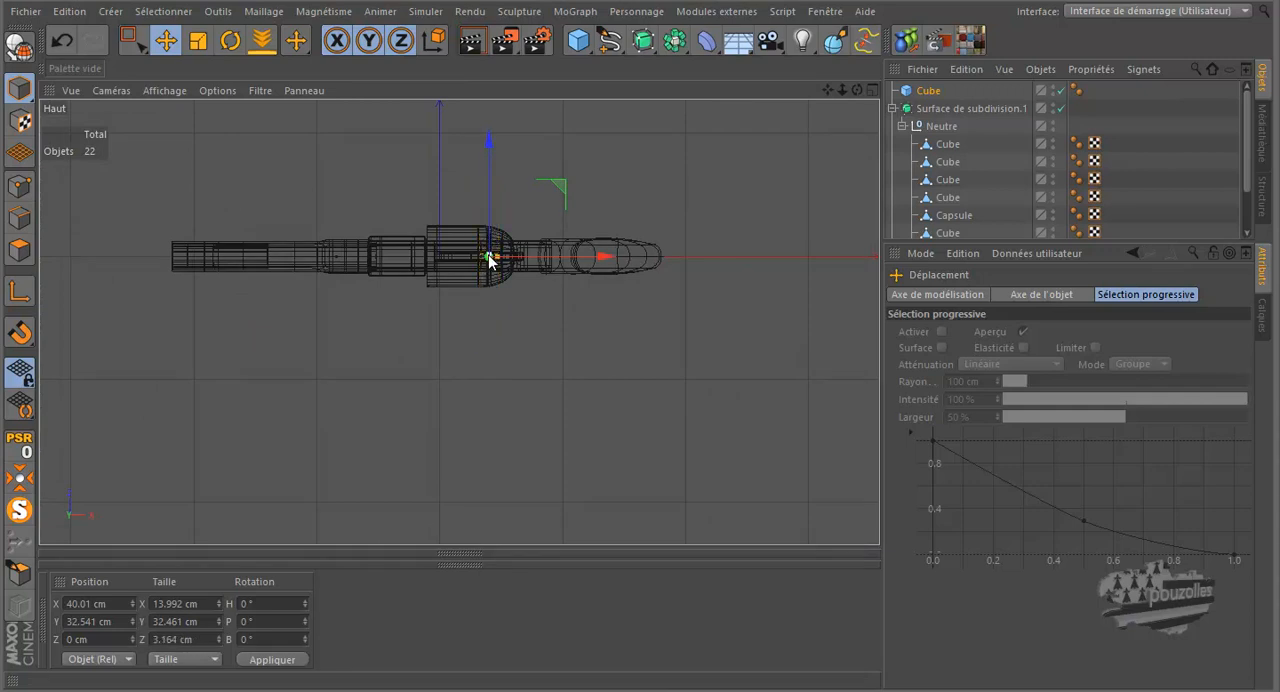
middle_click(449, 268)
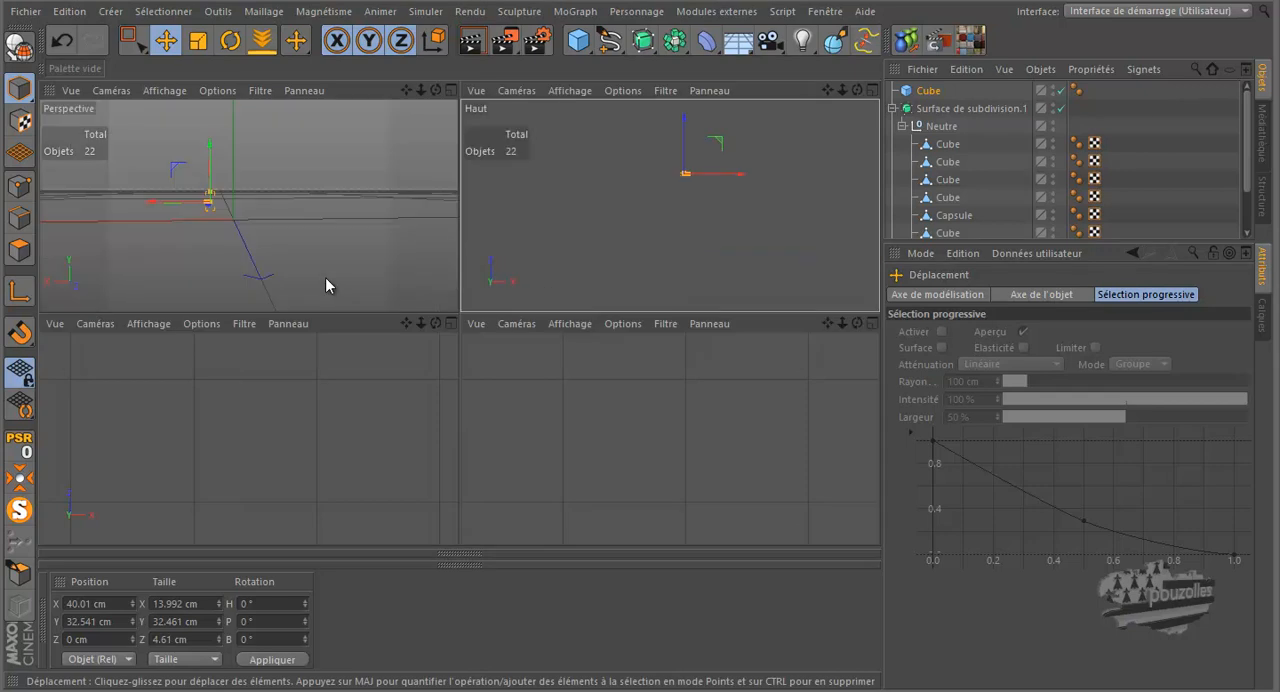
middle_click(314, 269)
scroll(370, 312, up, 8)
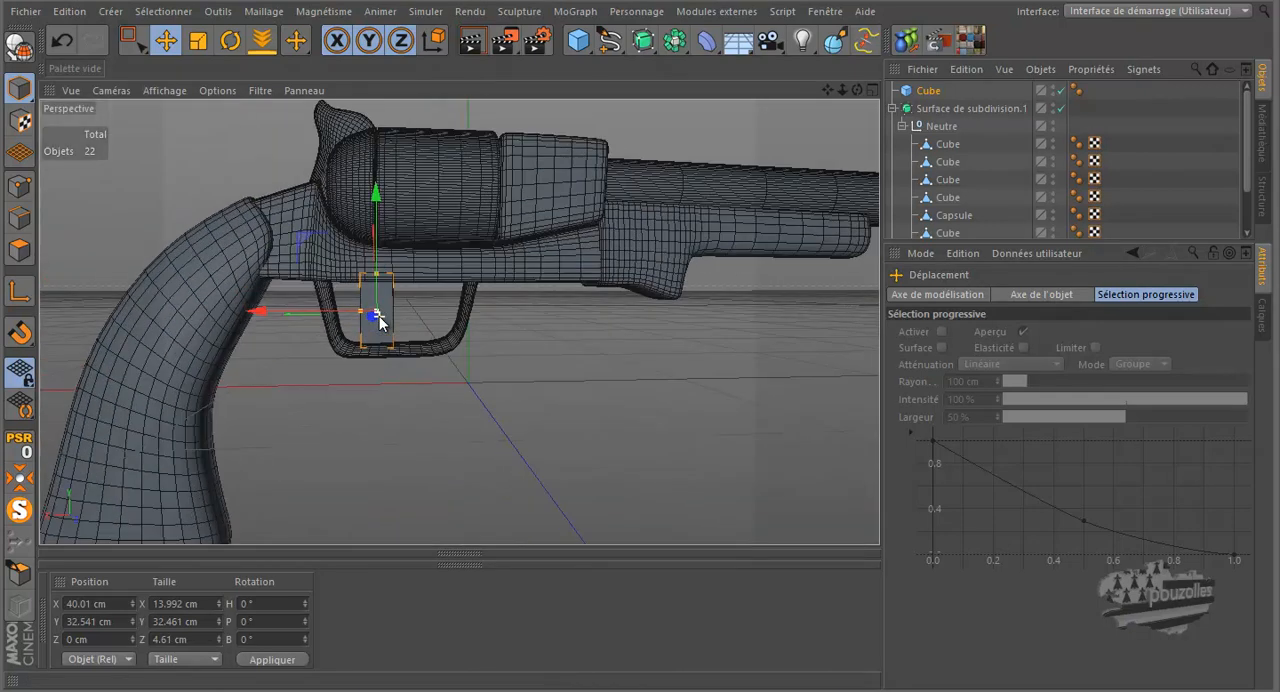
mouse_move(857, 90)
mouse_down()
mouse_move(636, 329)
mouse_move(620, 313)
mouse_move(659, 320)
mouse_move(839, 105)
mouse_up()
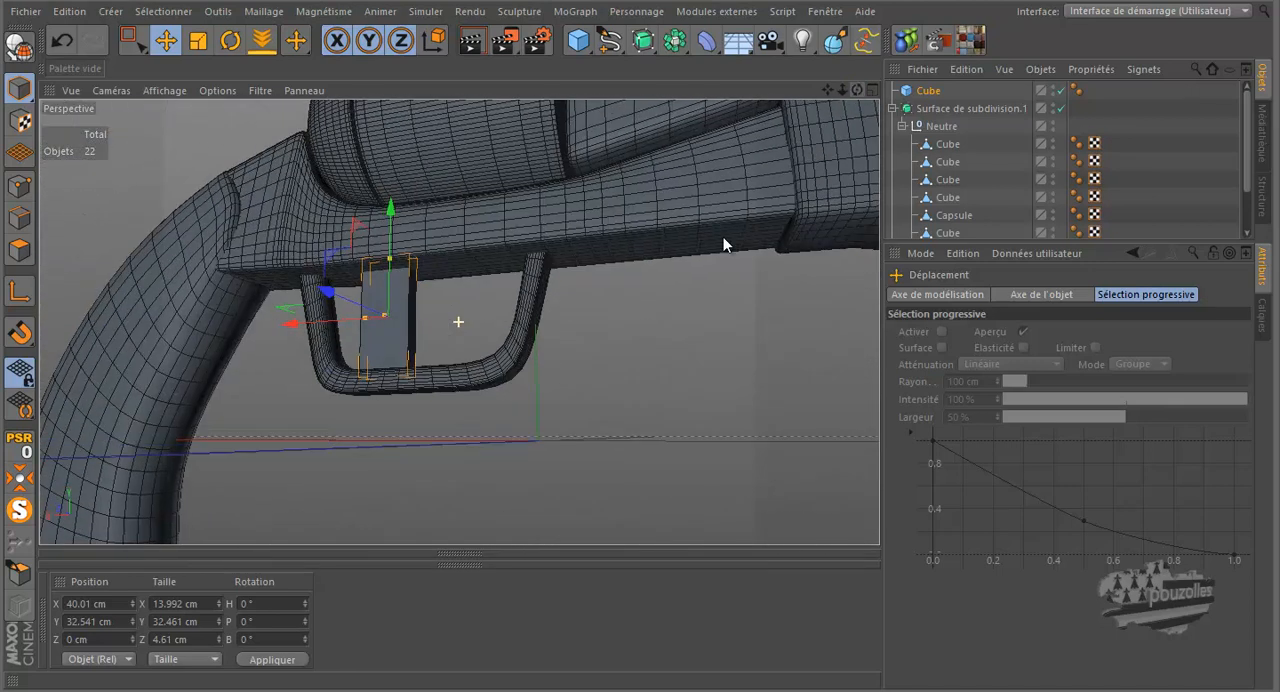
Step: Make the trigger cube an editable polygon object and switch to Points mode in the front view, close up on the trigger guard
middle_click(474, 457)
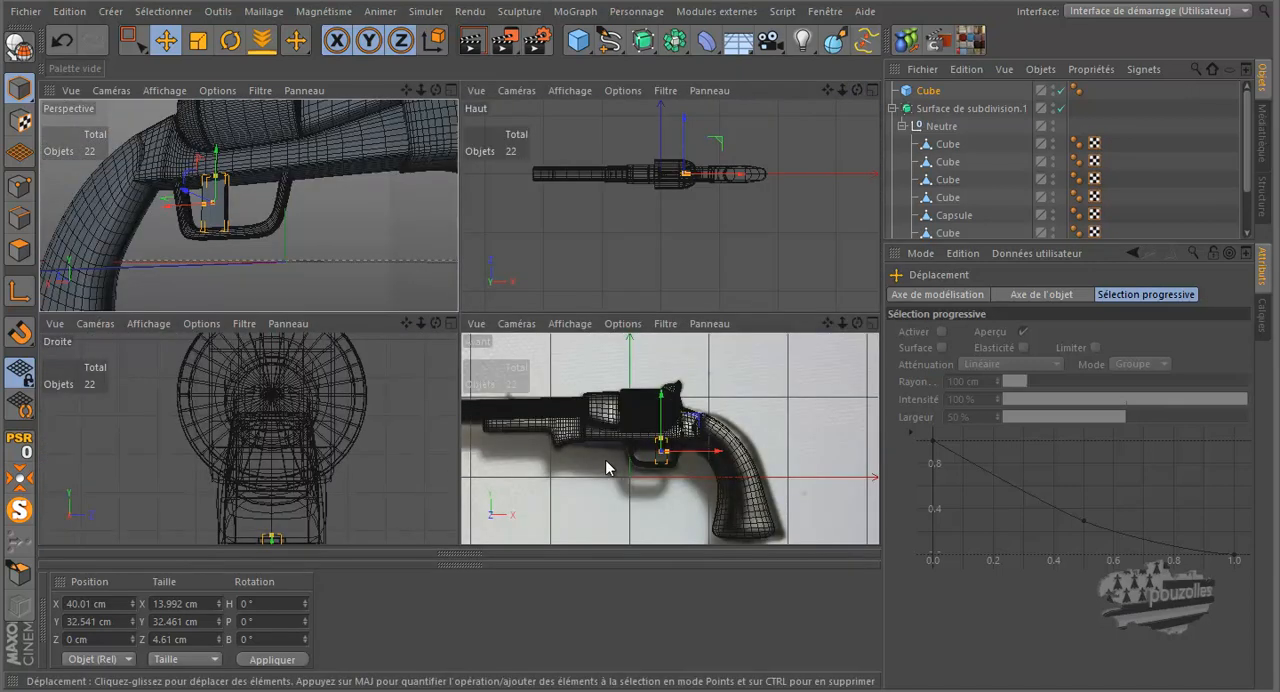
middle_click(604, 460)
scroll(453, 397, up, 6)
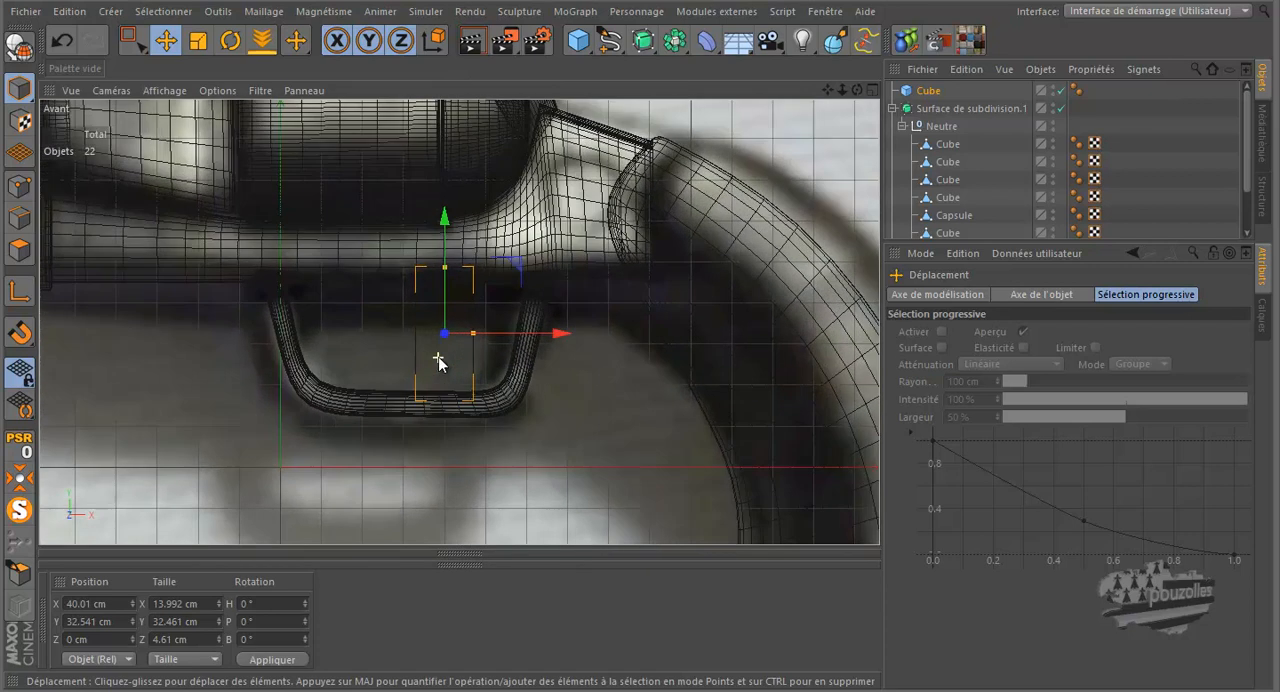
scroll(440, 364, up, 3)
click(20, 120)
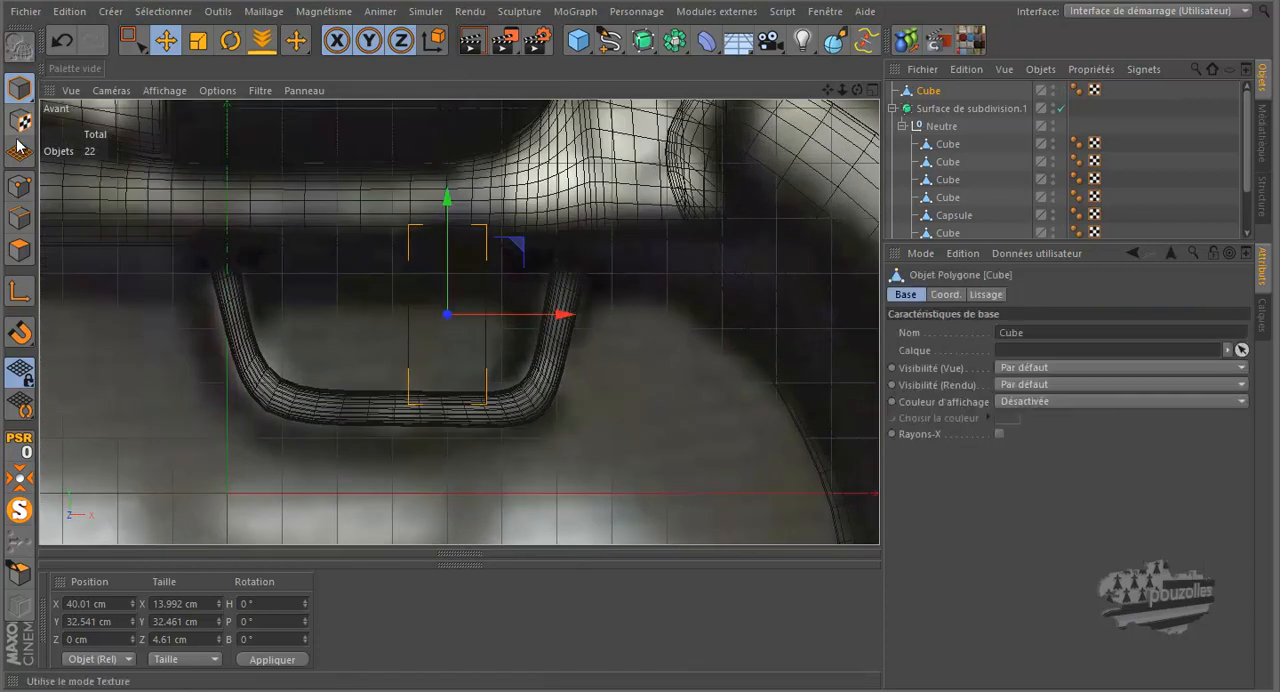
click(20, 186)
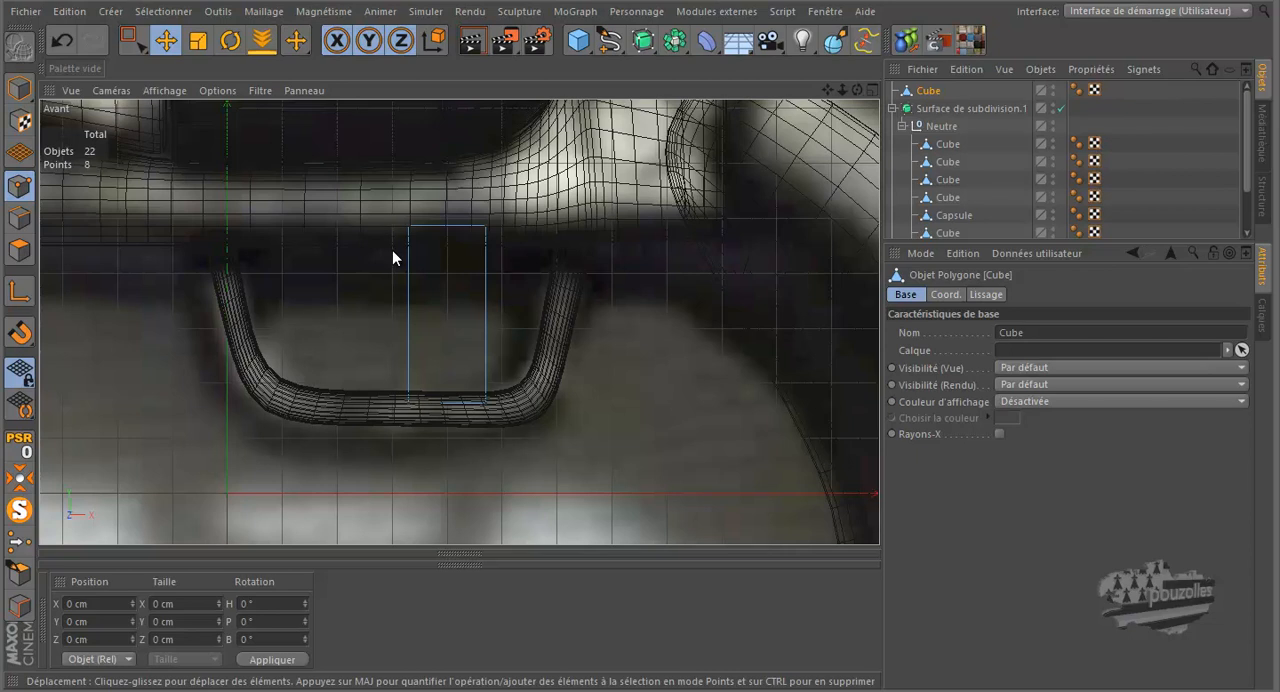
Step: Narrow the trigger cube to about 4 cm wide by moving its front-side points toward the grip
click(130, 40)
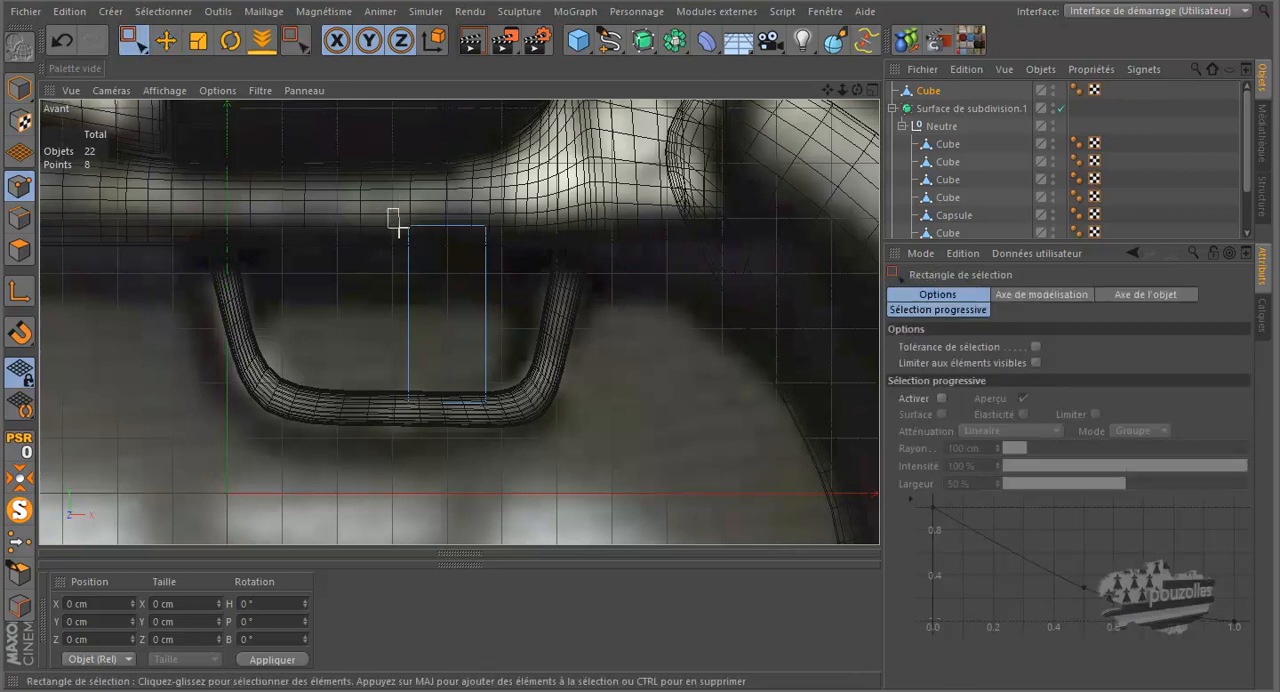
drag(381, 203, 560, 234)
drag(389, 423, 390, 422)
drag(514, 401, 567, 411)
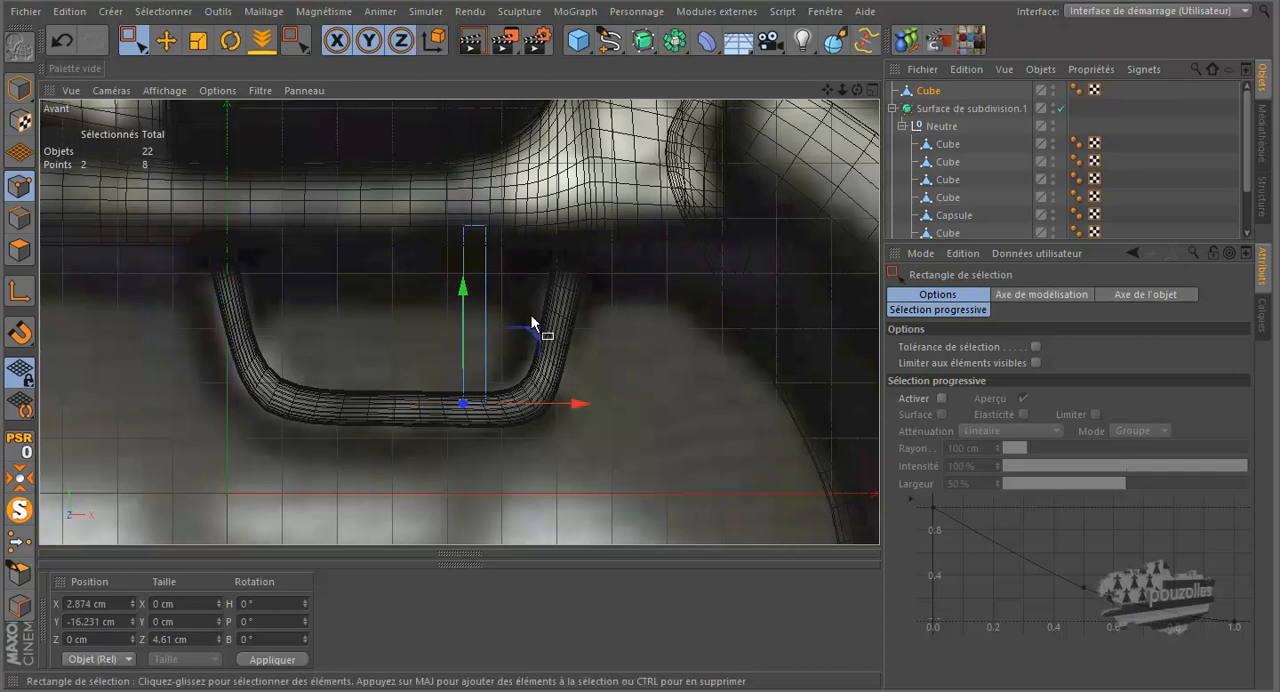
Step: Cut three horizontal loops across the narrowed trigger cube with the Knife in Loop mode
key(k)
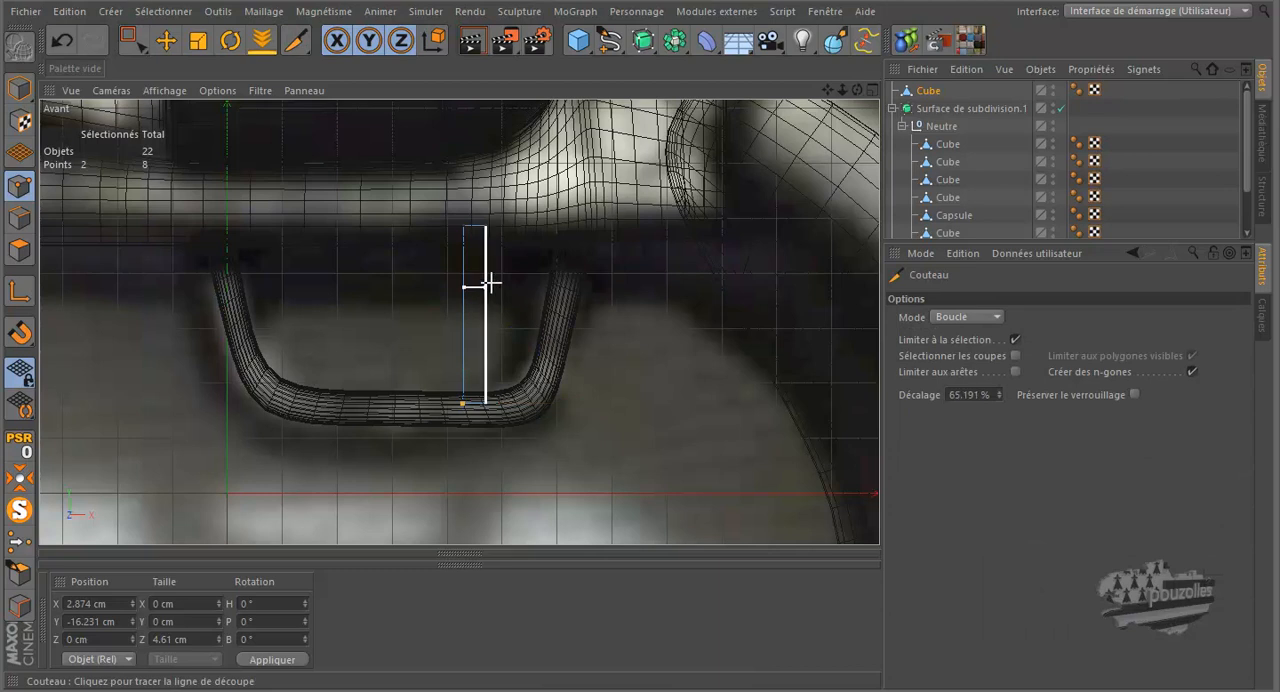
click(486, 280)
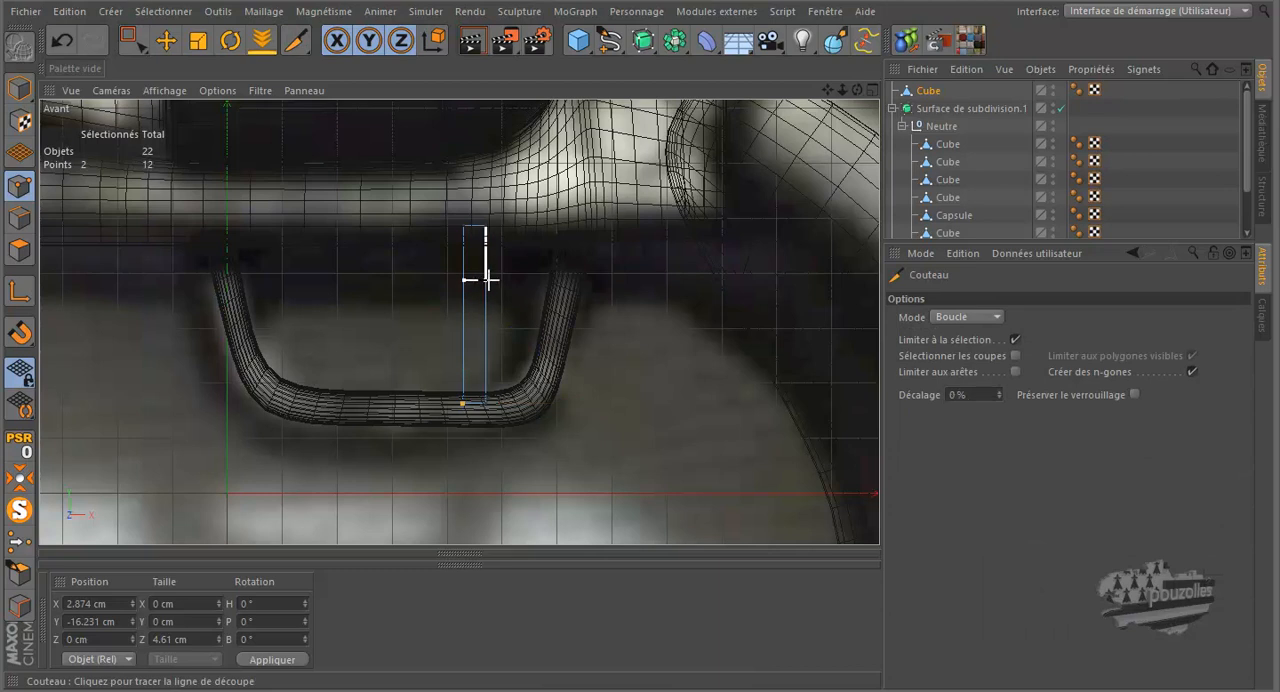
click(487, 317)
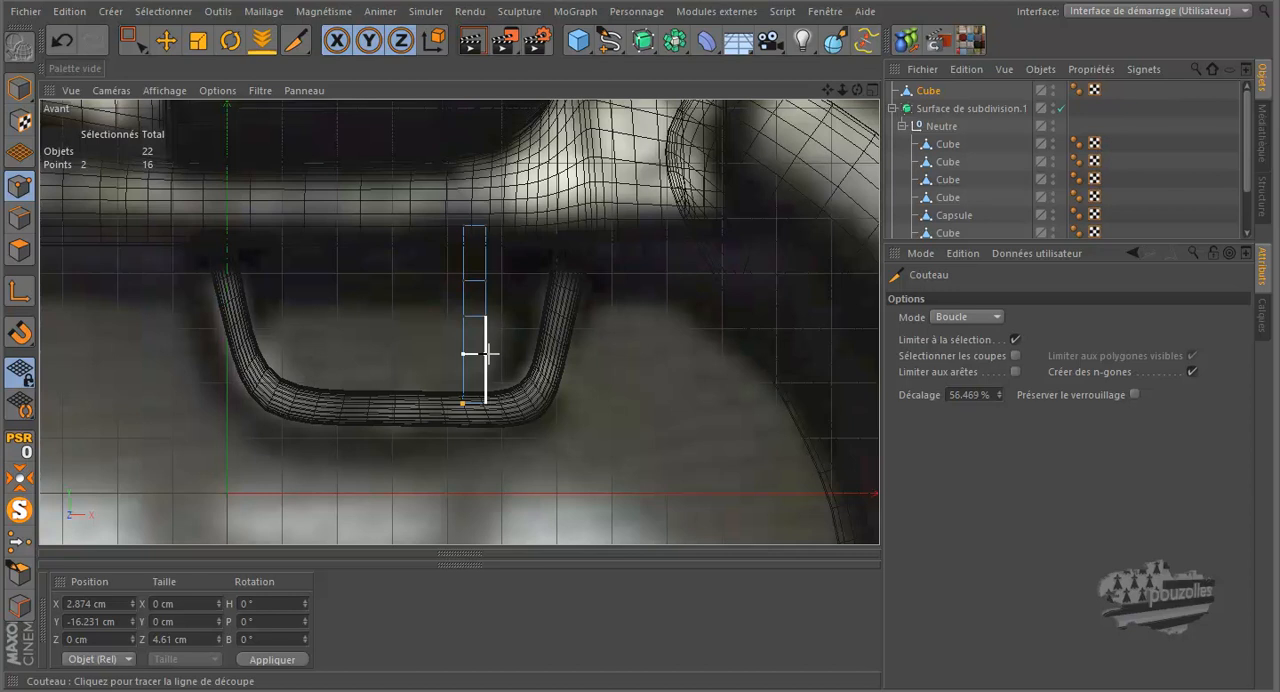
Step: Bend the trigger forward by shifting its lower point rows, with the tip at about X -5.4 cm, Y -11.5 cm
click(131, 40)
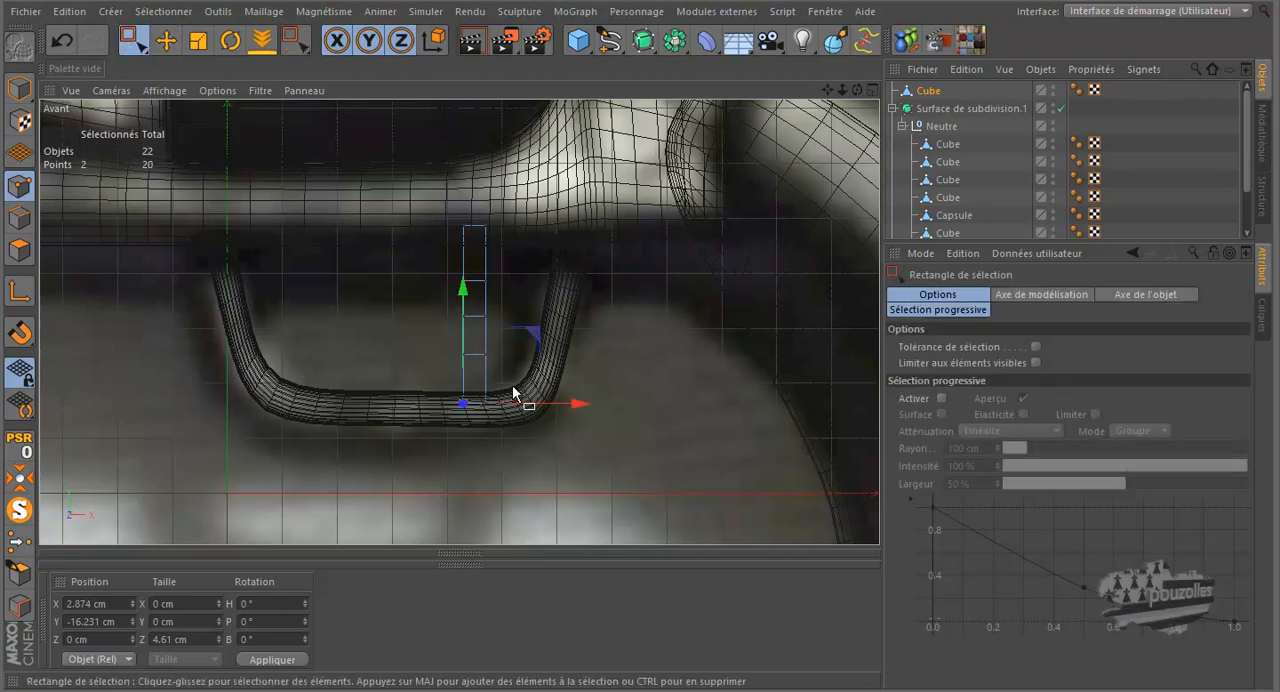
drag(435, 423, 436, 421)
drag(530, 337, 491, 315)
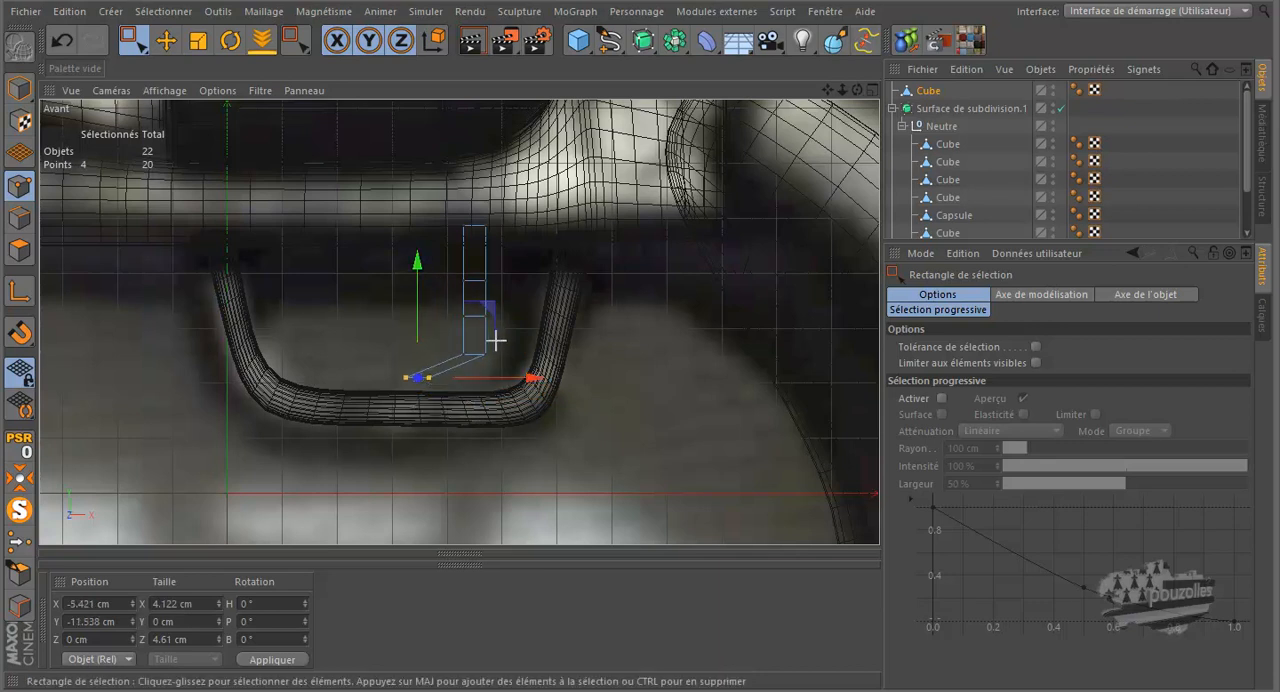
drag(457, 365, 540, 248)
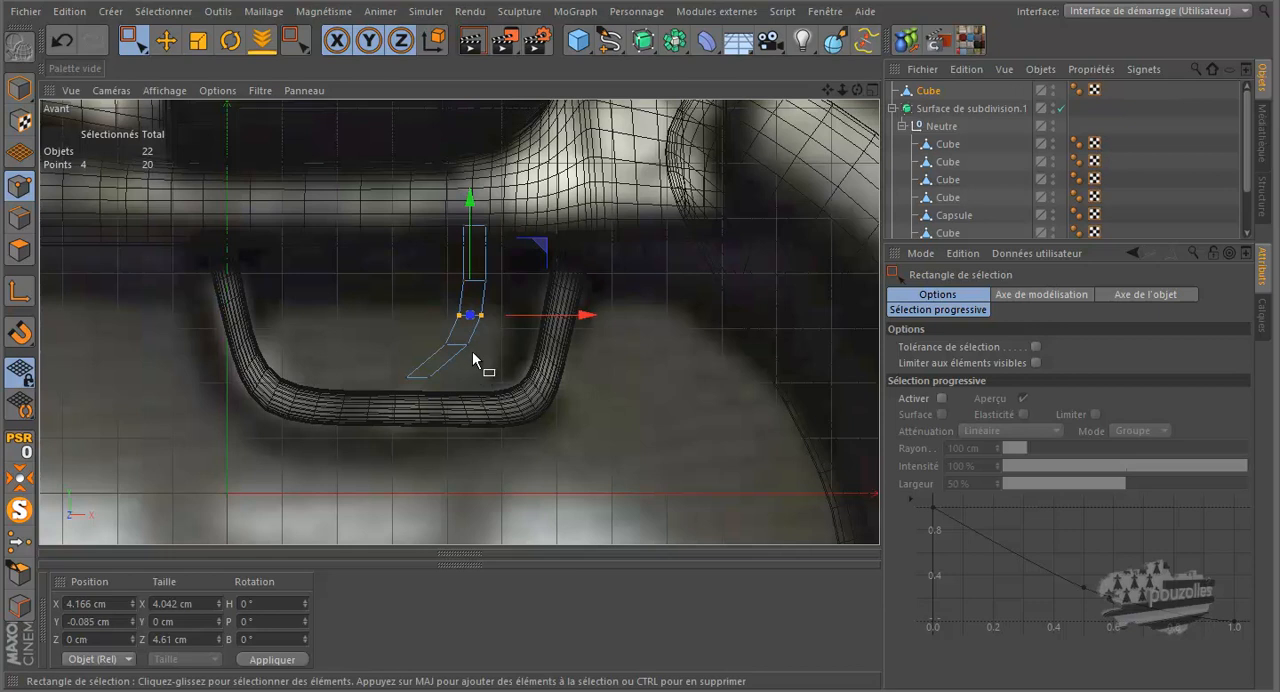
Step: Isolate the bent trigger cube in the perspective view and switch to Polygons mode
middle_click(376, 344)
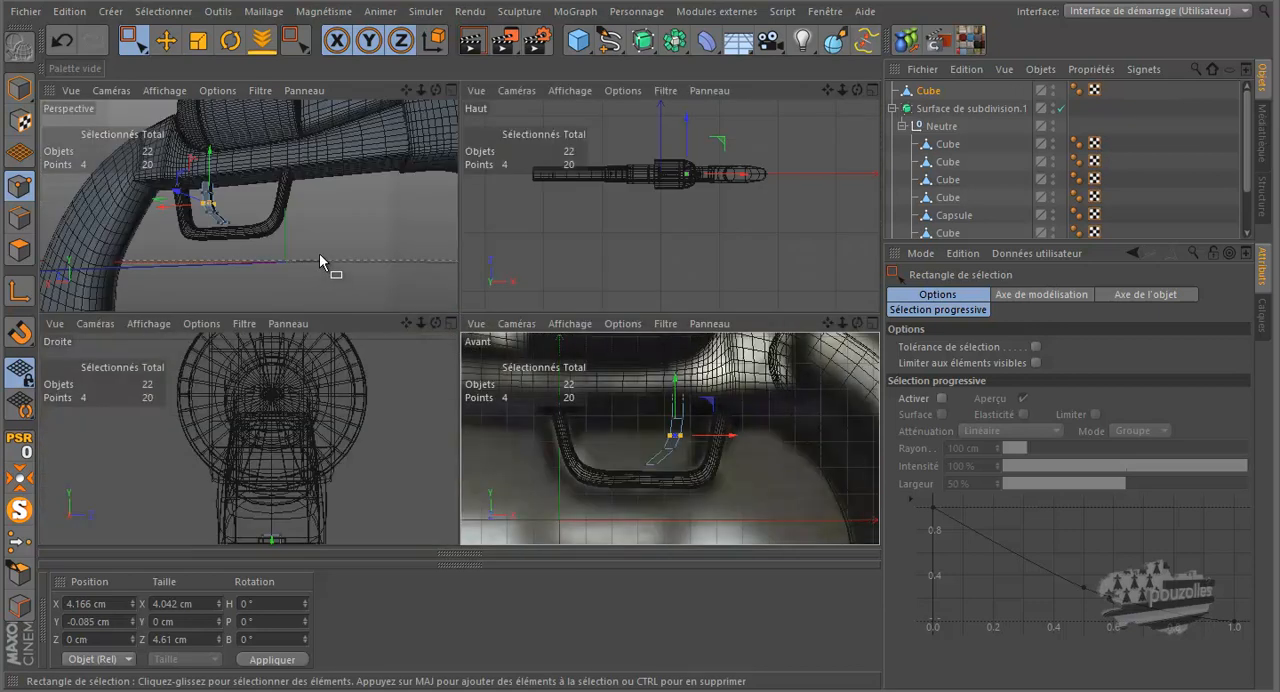
middle_click(319, 253)
drag(857, 90, 638, 321)
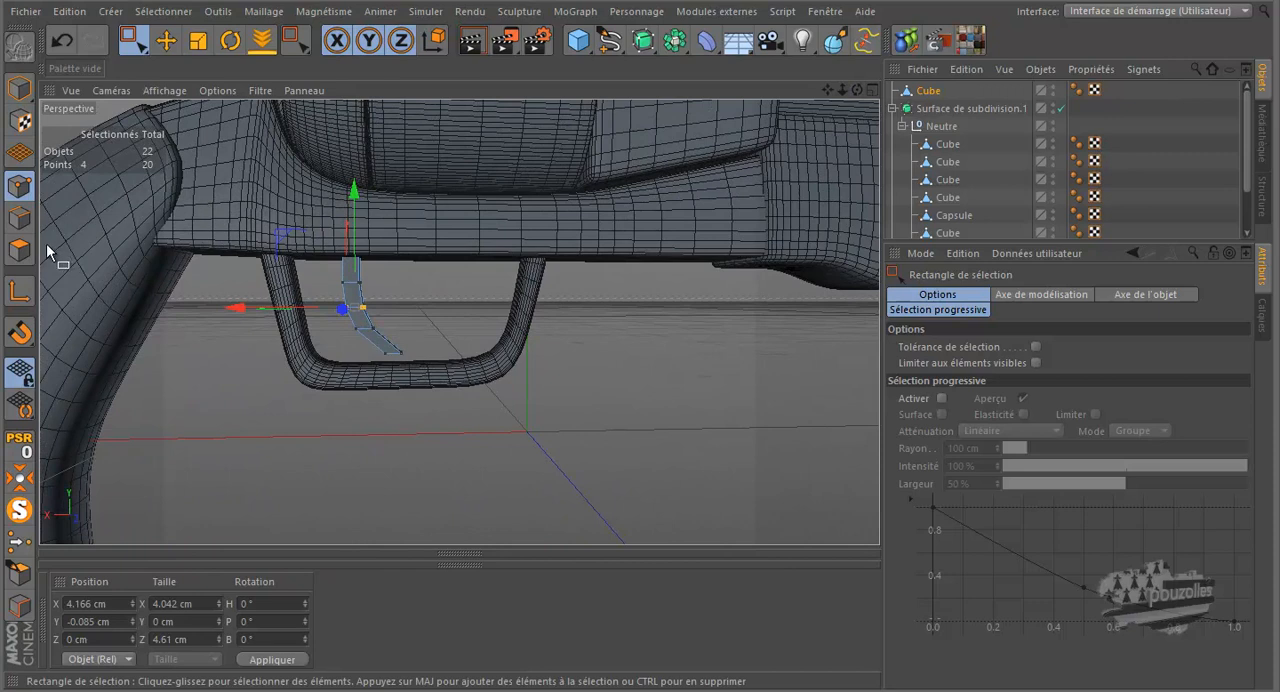
click(19, 250)
click(19, 540)
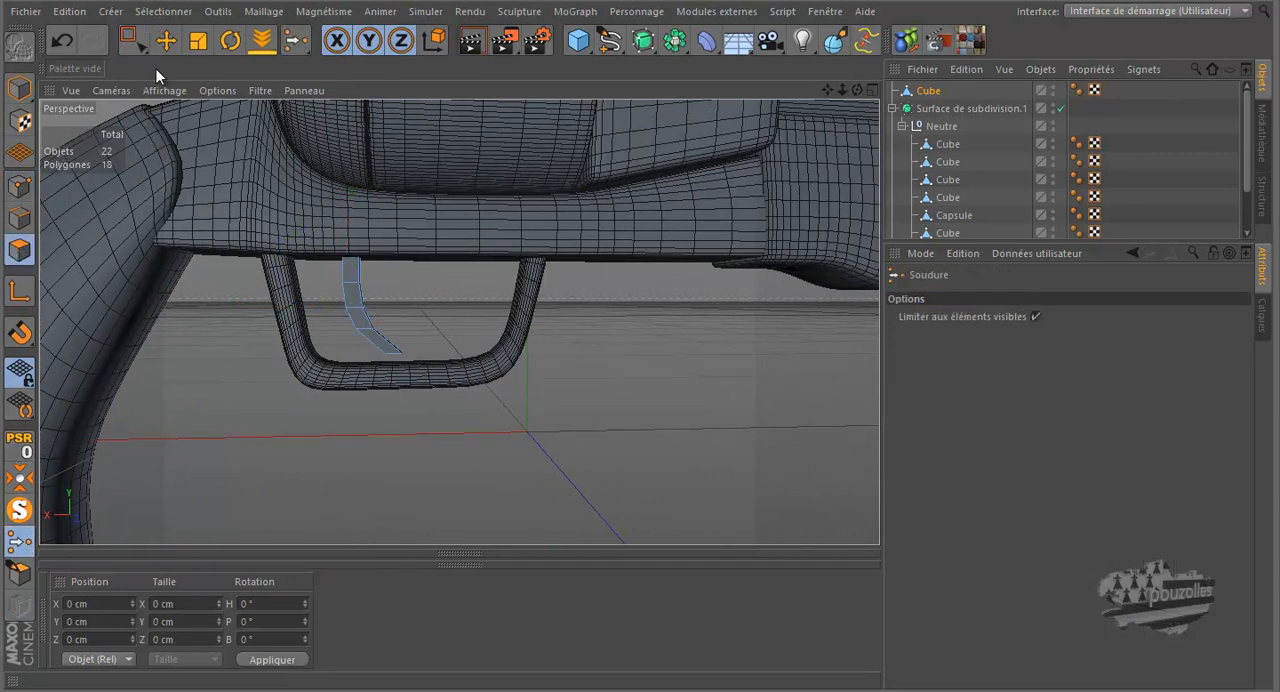
click(19, 478)
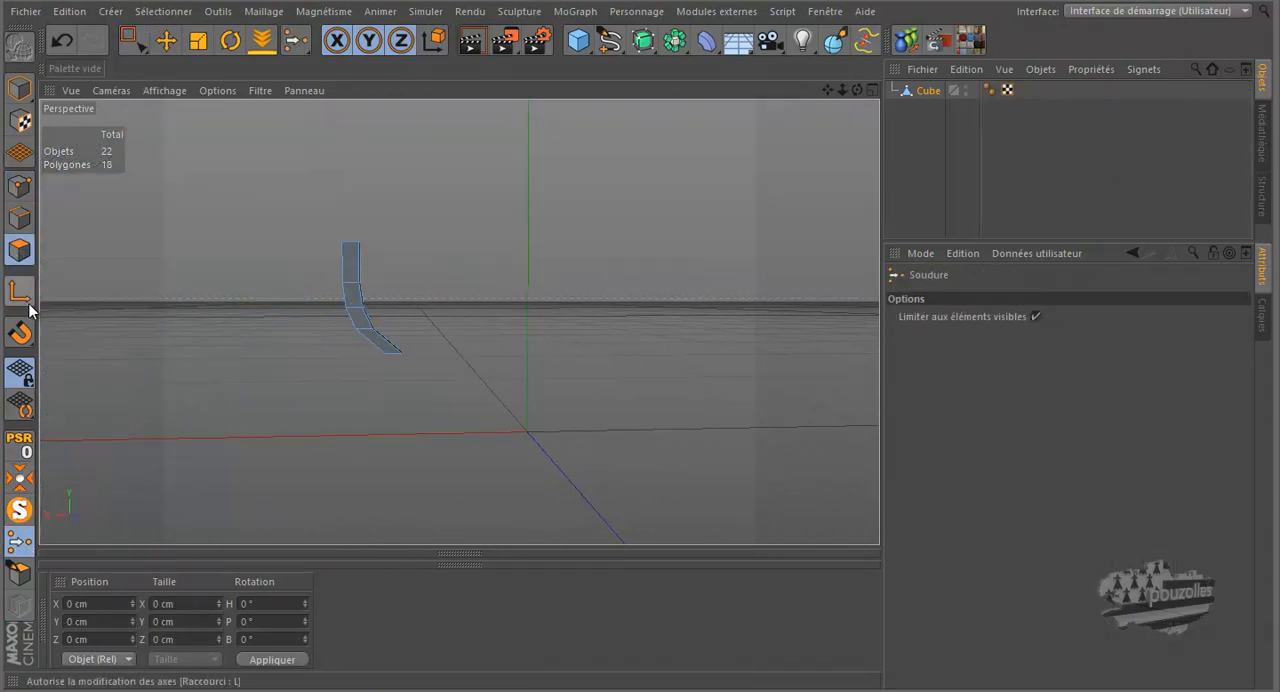
Step: Select the polygon capping the upper end of the trigger and delete it
click(172, 41)
drag(856, 87, 578, 185)
click(347, 241)
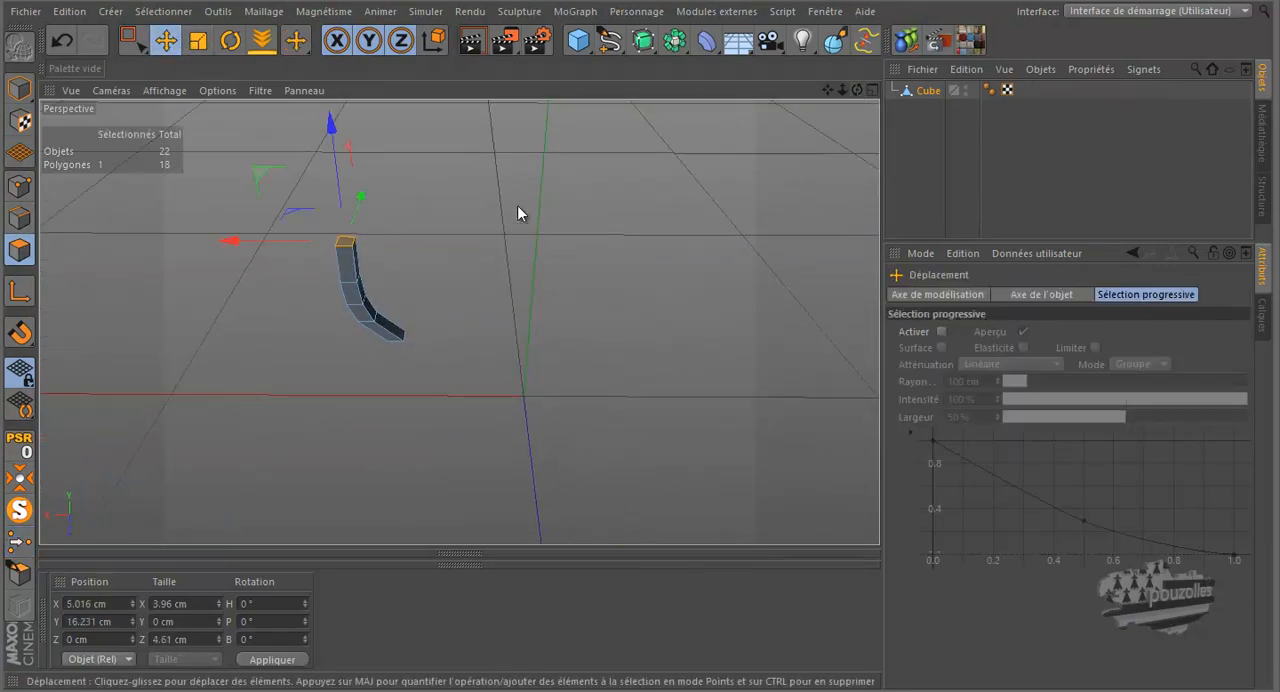
key(Delete)
Step: Switch to Edges mode and loop-select the lengthwise edges on both sides of the trigger
scroll(361, 304, up, 5)
scroll(330, 176, up, 5)
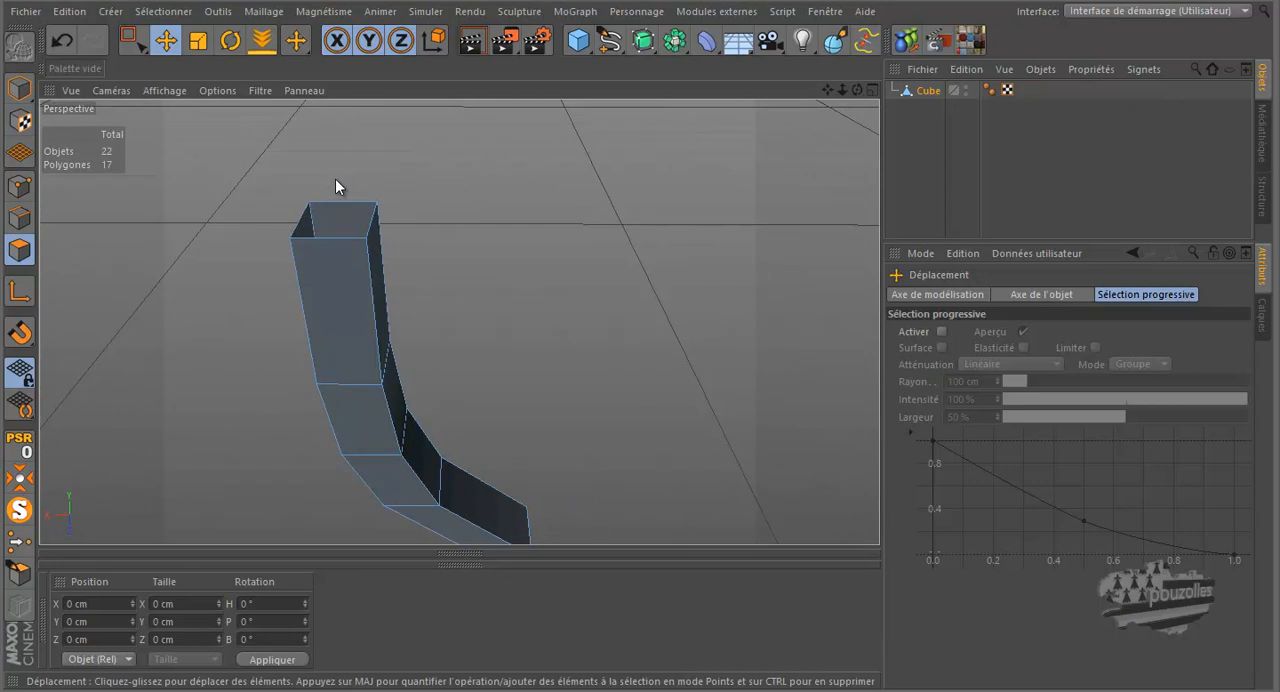
key(u)
key(l)
click(18, 219)
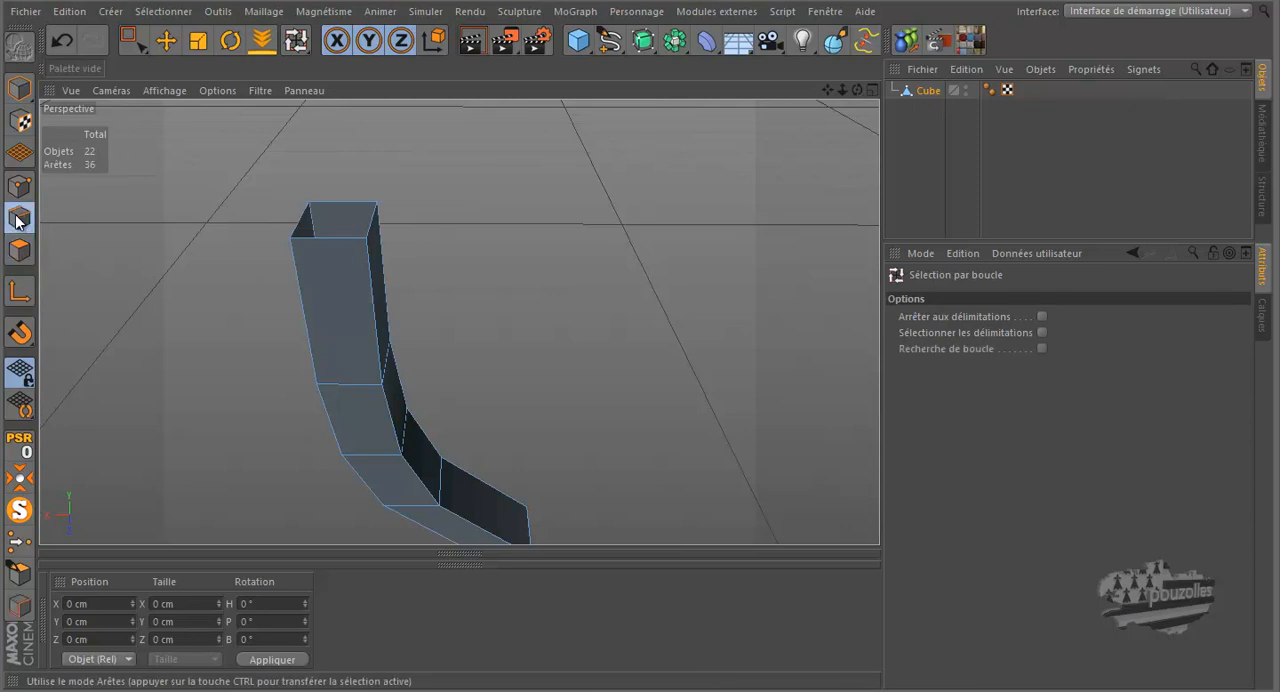
click(299, 276)
scroll(606, 220, down, 2)
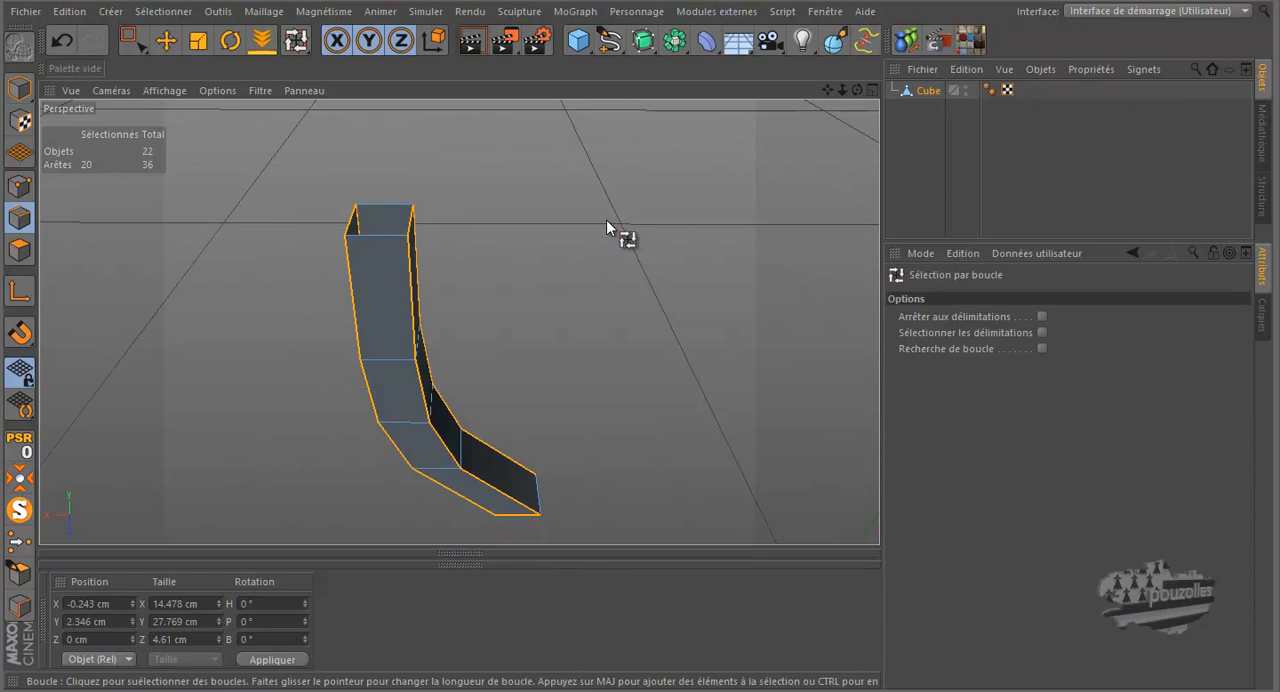
Step: Add the remaining edges around the trigger's lower tip to the selection and deselect the edges around its open upper end
drag(855, 89, 640, 315)
scroll(777, 161, down, 2)
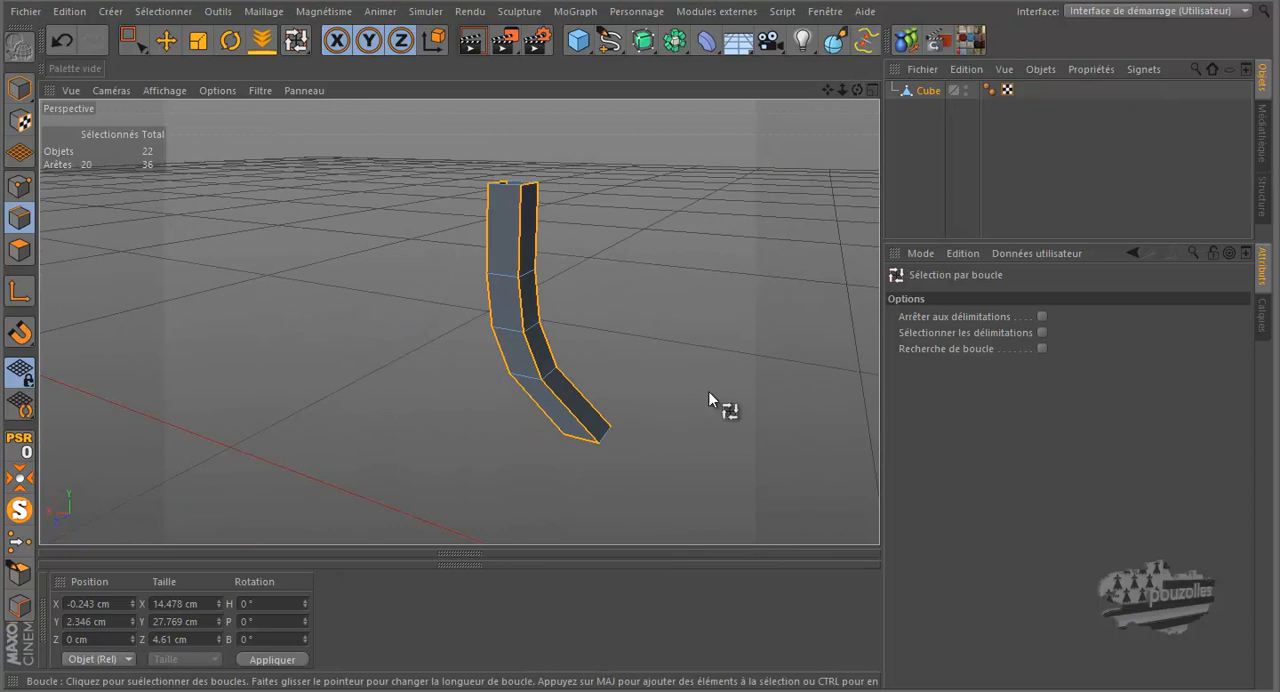
click(606, 433)
mouse_move(639, 320)
alt+mouse_down()
mouse_move(657, 341)
mouse_move(642, 320)
mouse_move(672, 314)
mouse_move(645, 322)
alt+mouse_up()
click(166, 40)
alt+right_drag(521, 250, 517, 285)
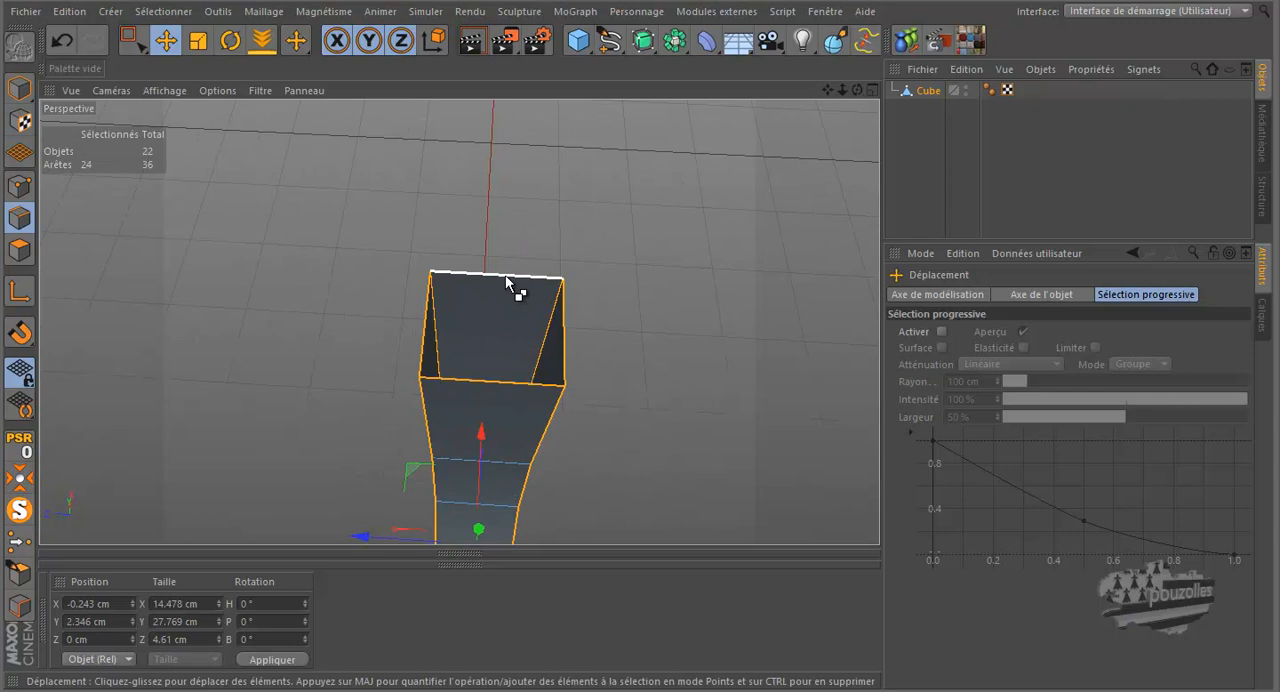
ctrl+click(507, 279)
ctrl+click(425, 326)
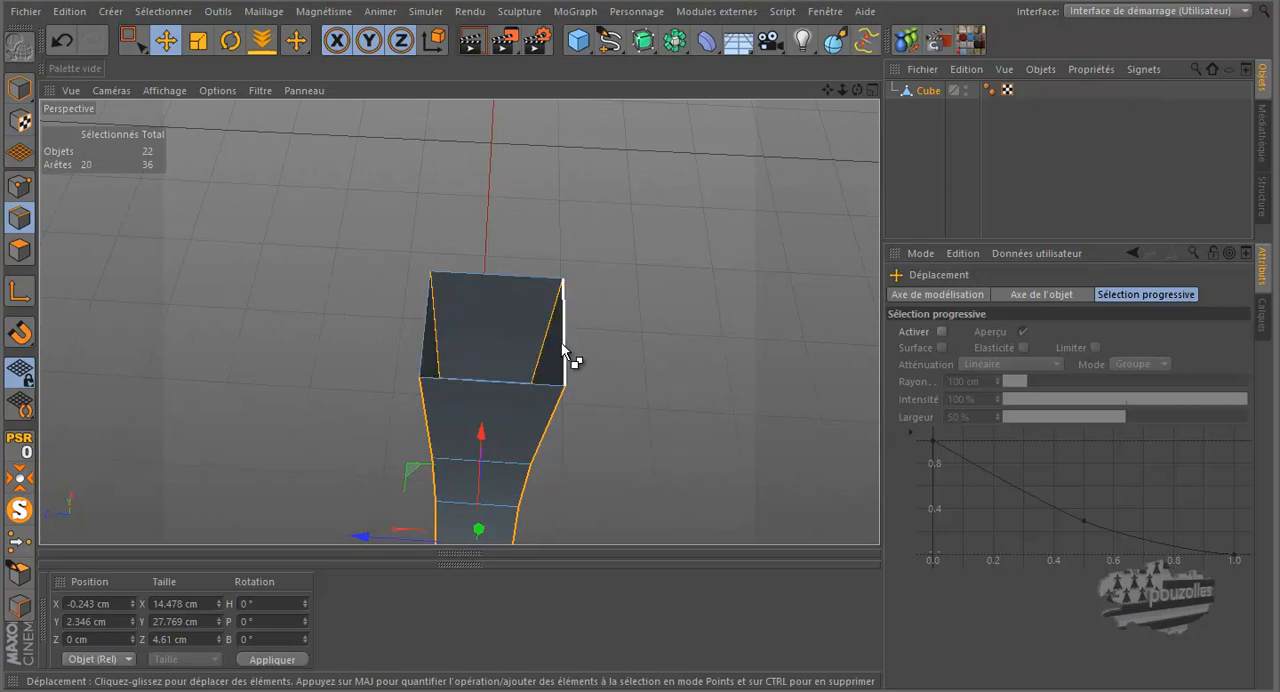
Step: Bevel the selected trigger edges with a 0.23 cm offset and set the bevel's subdivision to 0
alt+drag(858, 92, 655, 214)
right_click(654, 213)
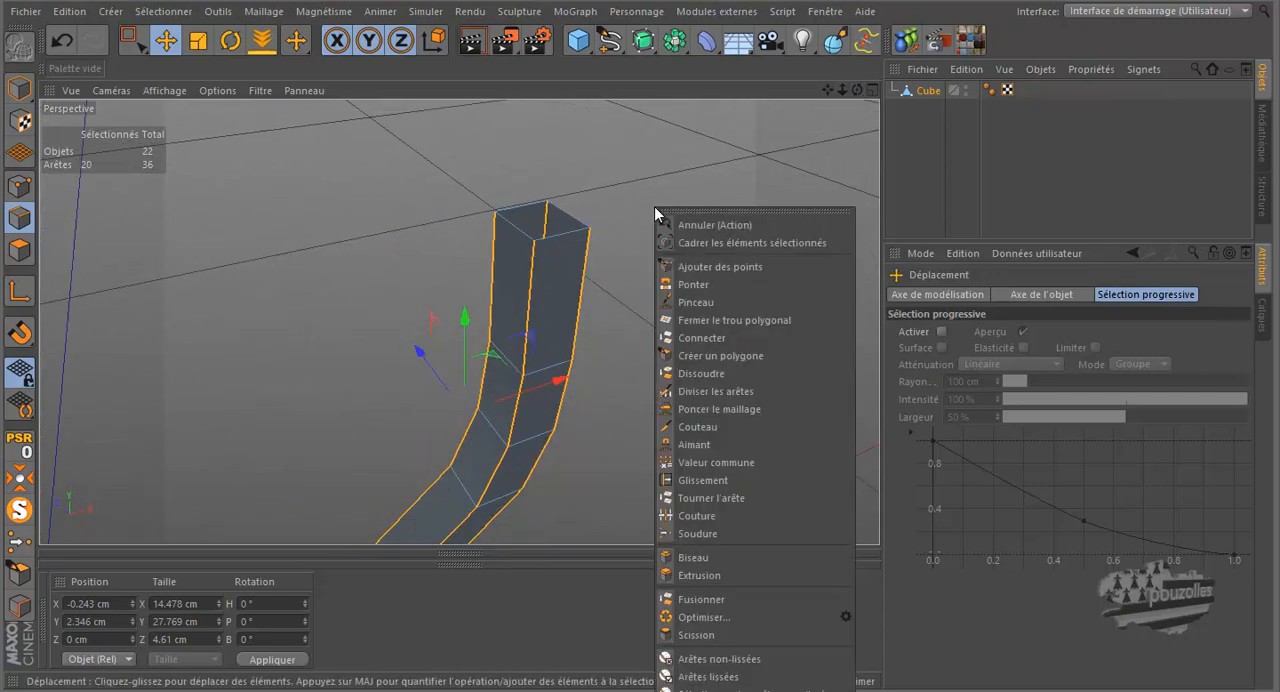
click(694, 557)
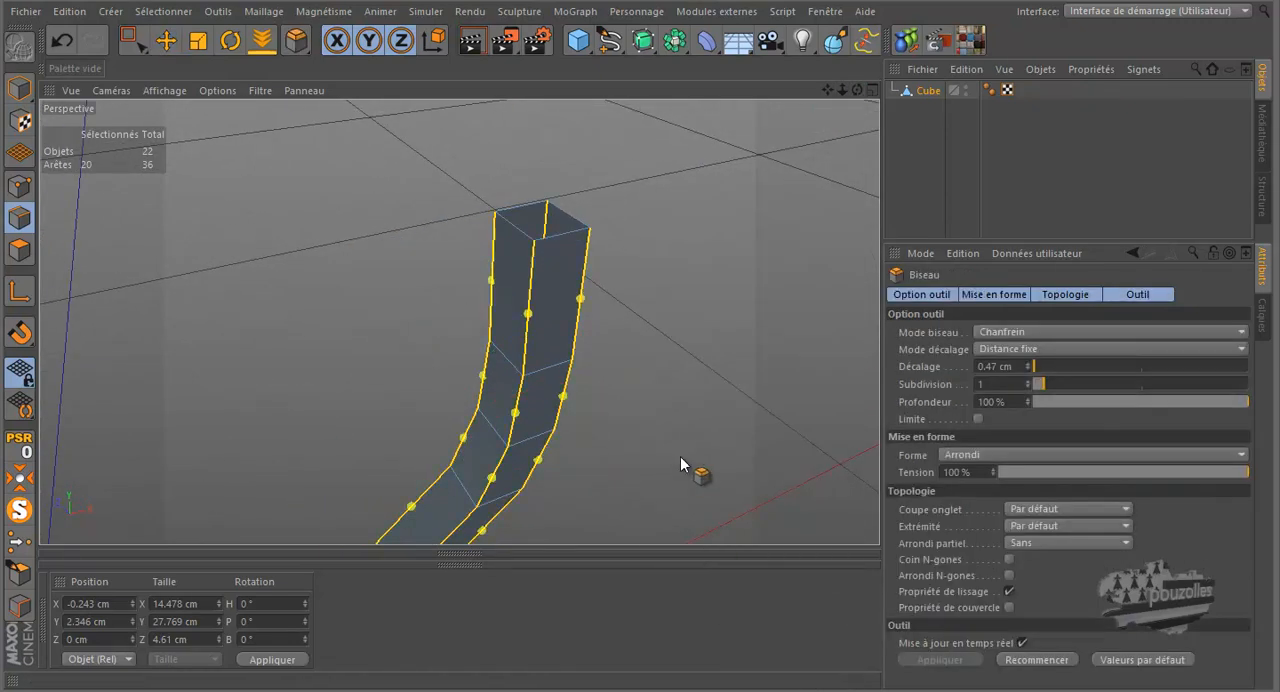
scroll(540, 394, up, 3)
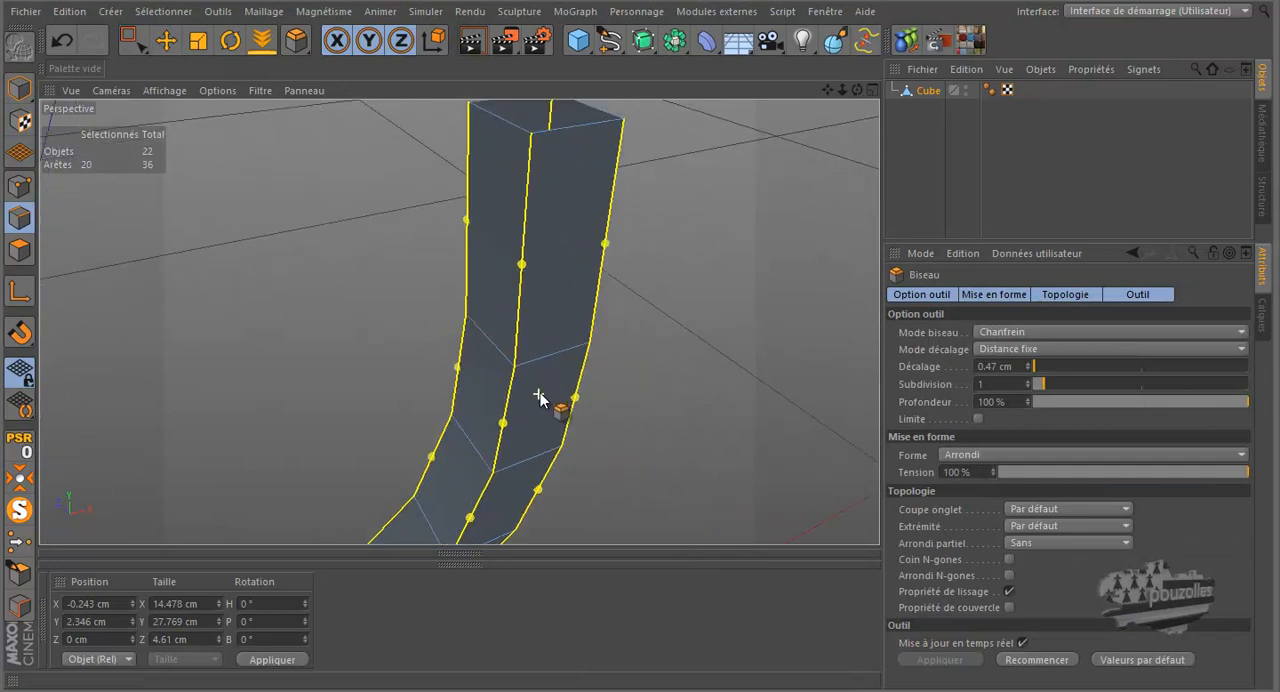
drag(641, 320, 641, 320)
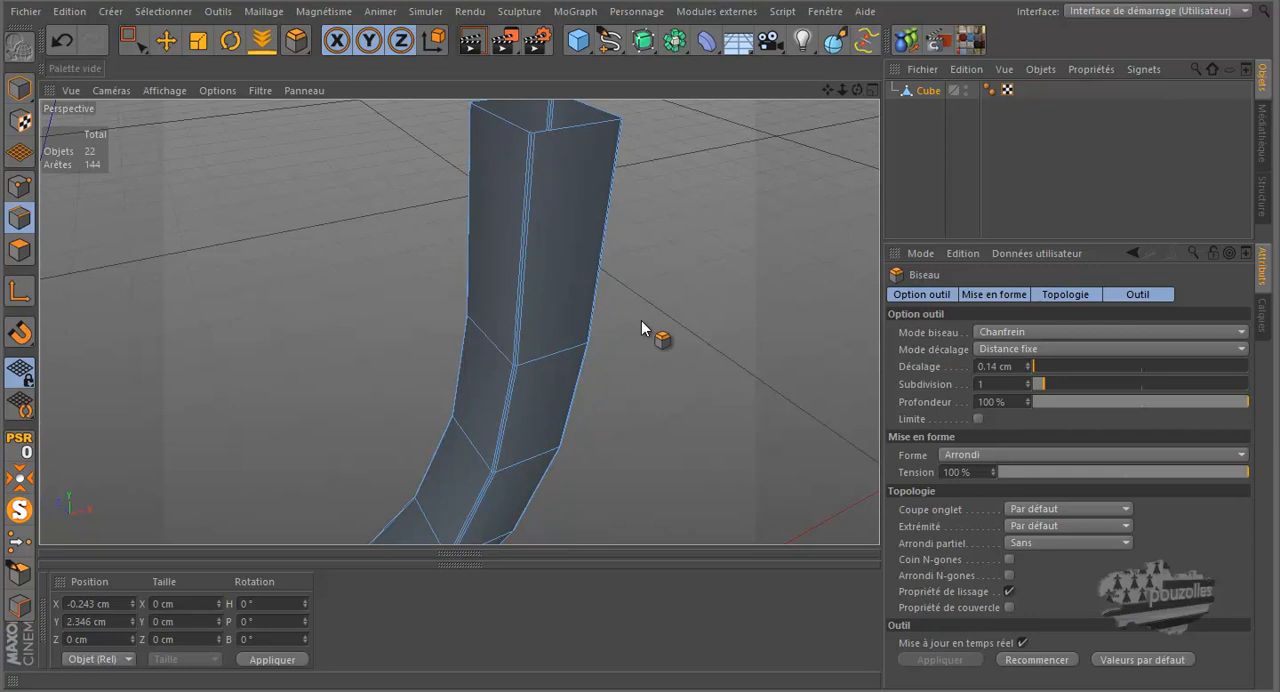
drag(641, 320, 699, 308)
scroll(512, 188, up, 5)
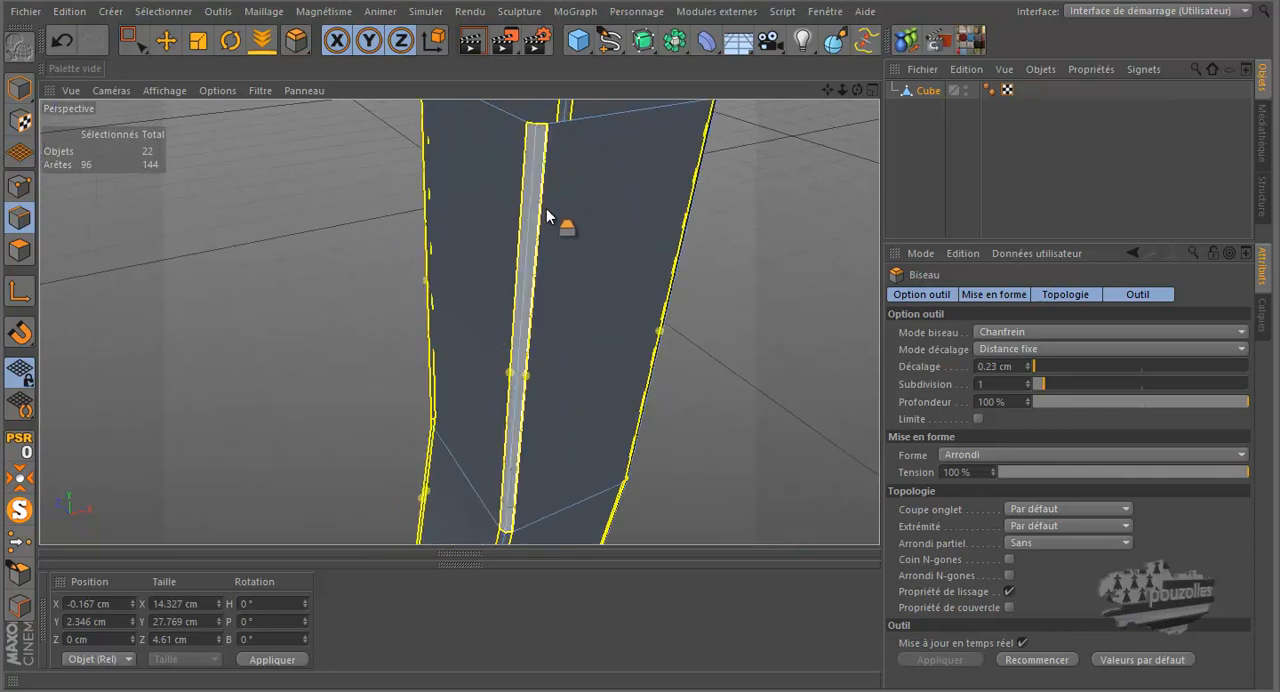
scroll(292, 268, down, 5)
scroll(289, 268, down, 2)
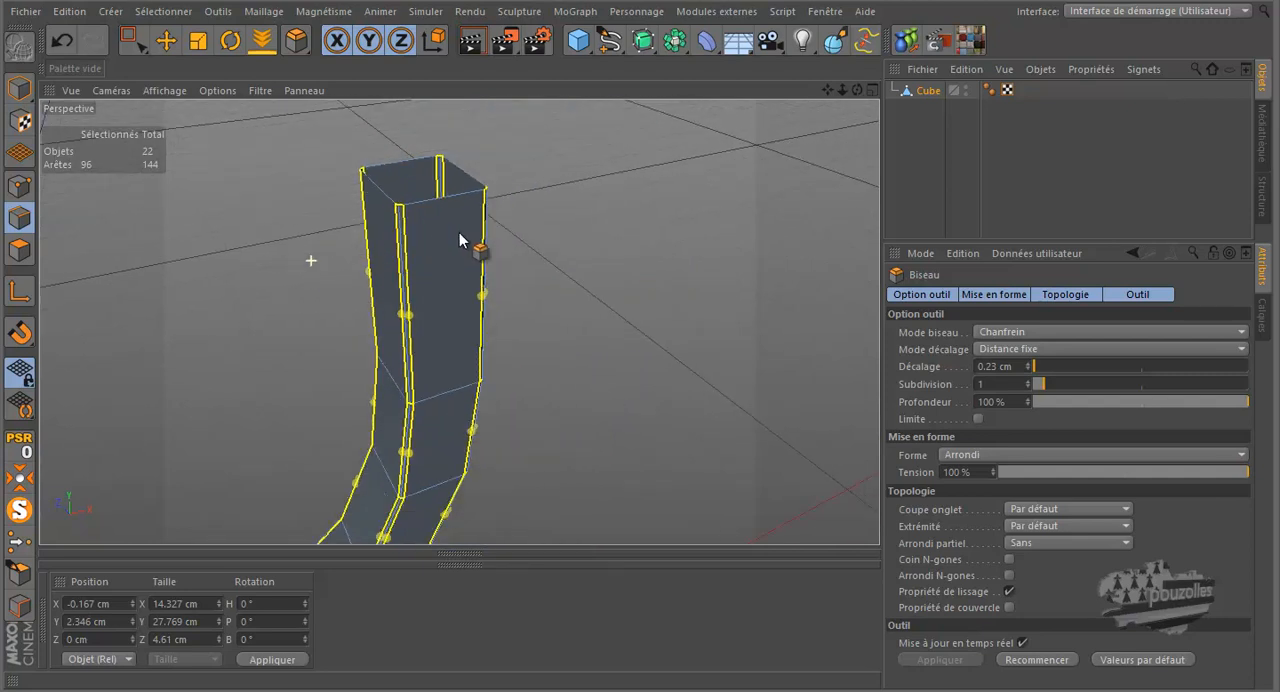
click(1027, 388)
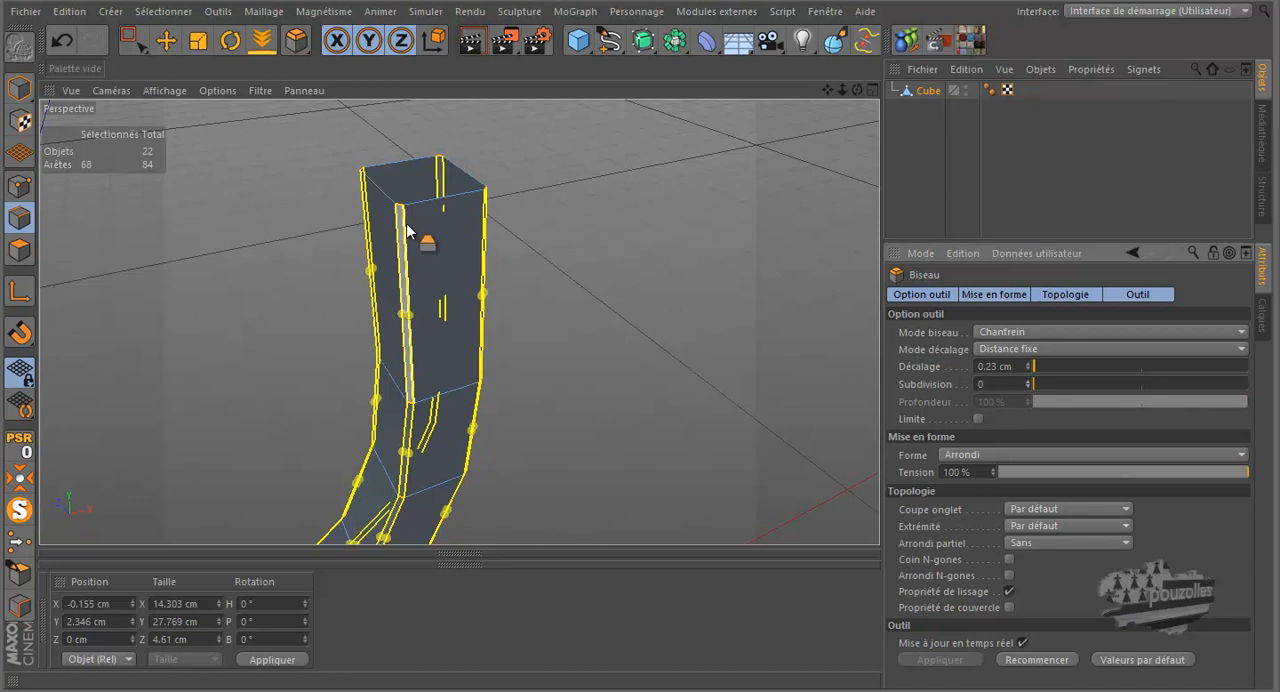
scroll(399, 215, up, 3)
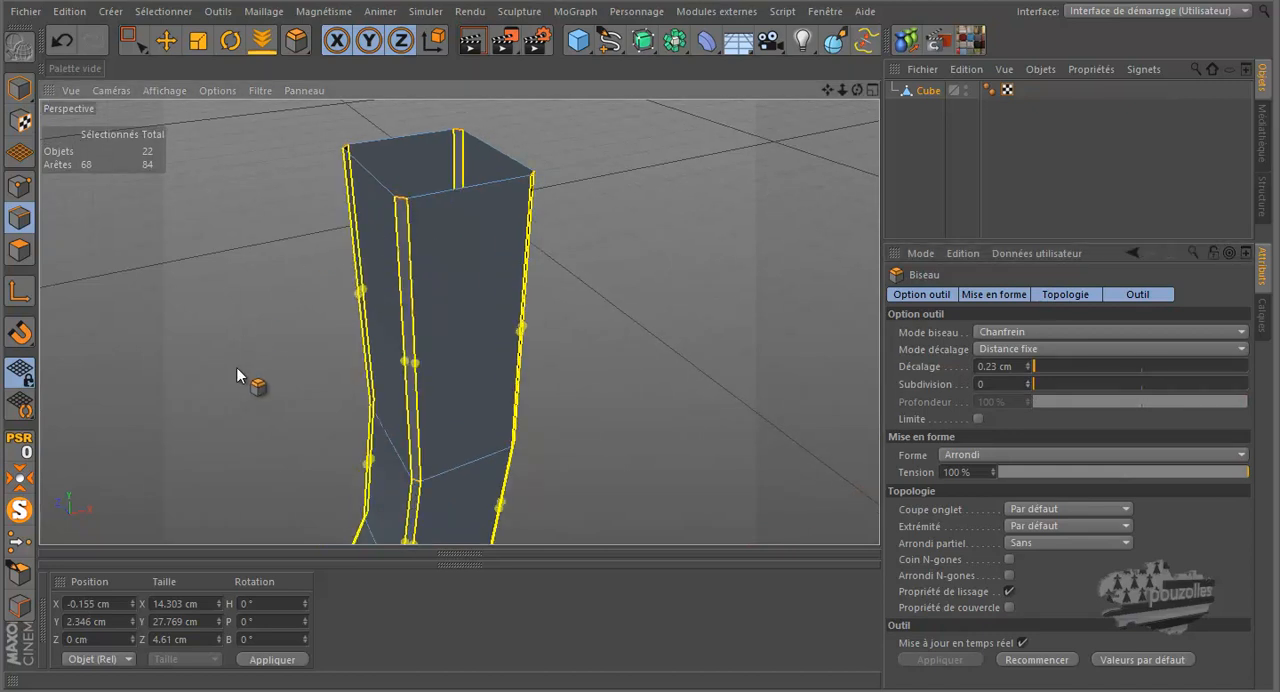
click(166, 40)
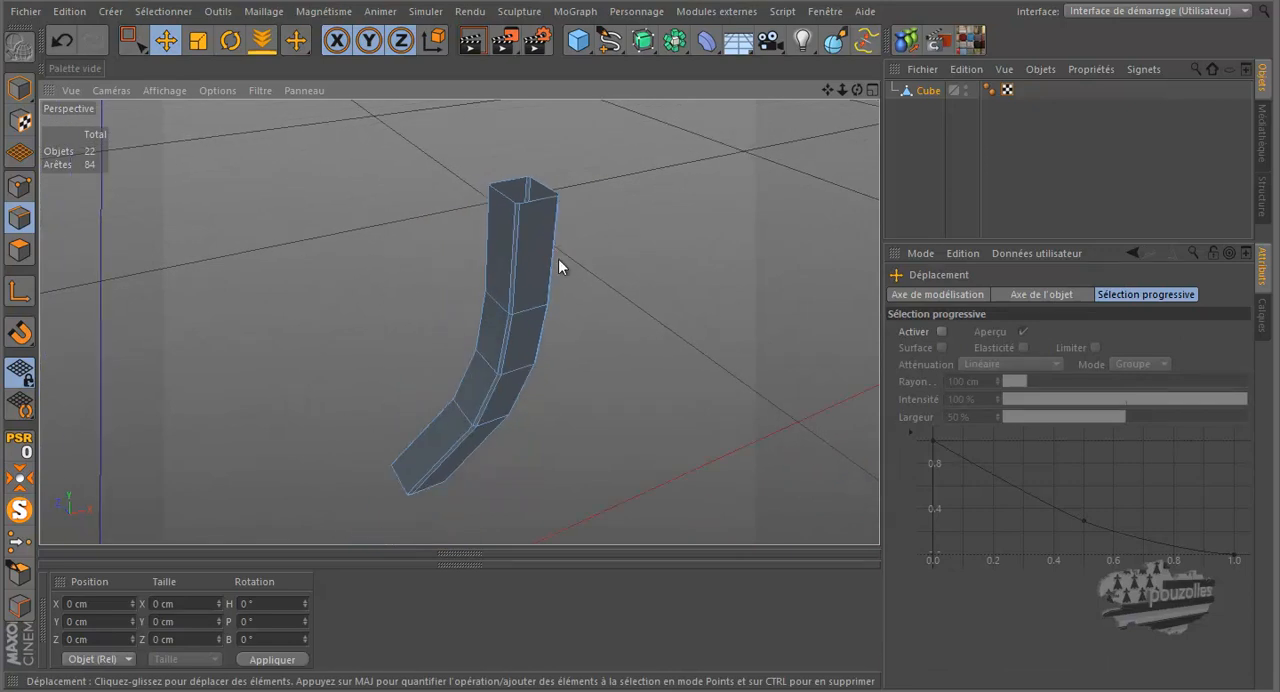
Step: End the isolated display and place the trigger cube under Neutre in the subdivision surface
click(19, 510)
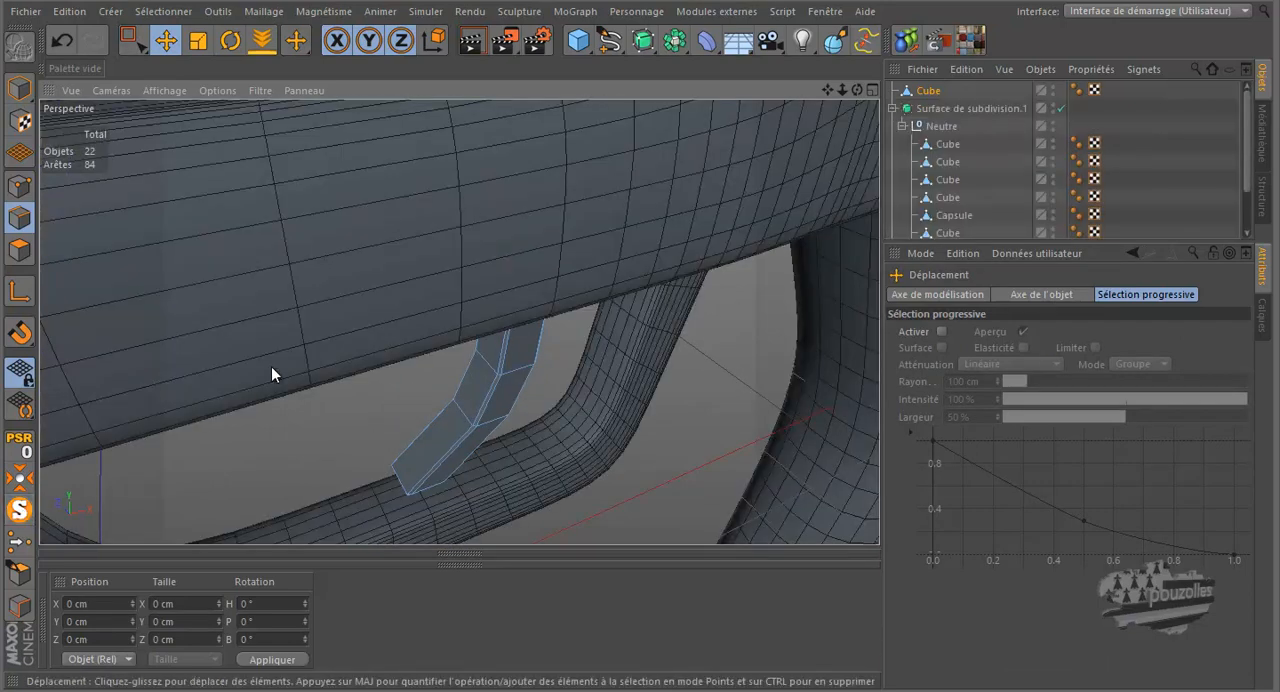
scroll(946, 132, down, 1)
click(946, 132)
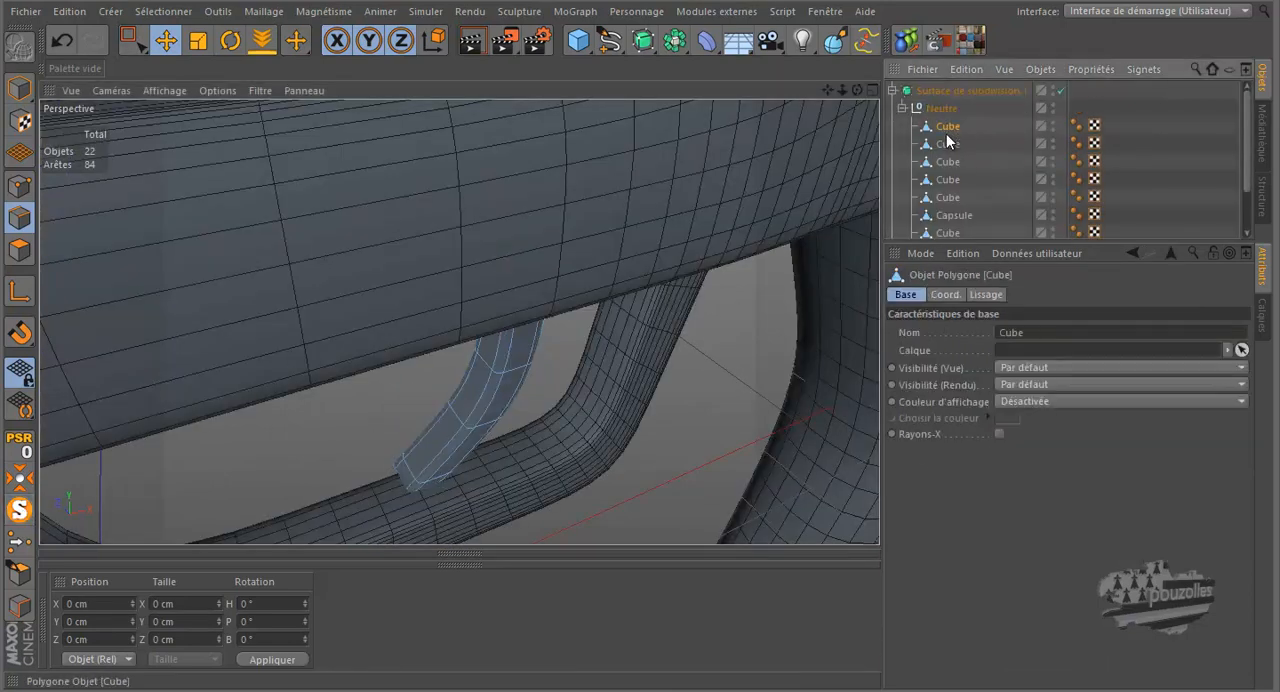
Step: Render the perspective view from two angles to examine the smoothed trigger inside the guard
click(473, 44)
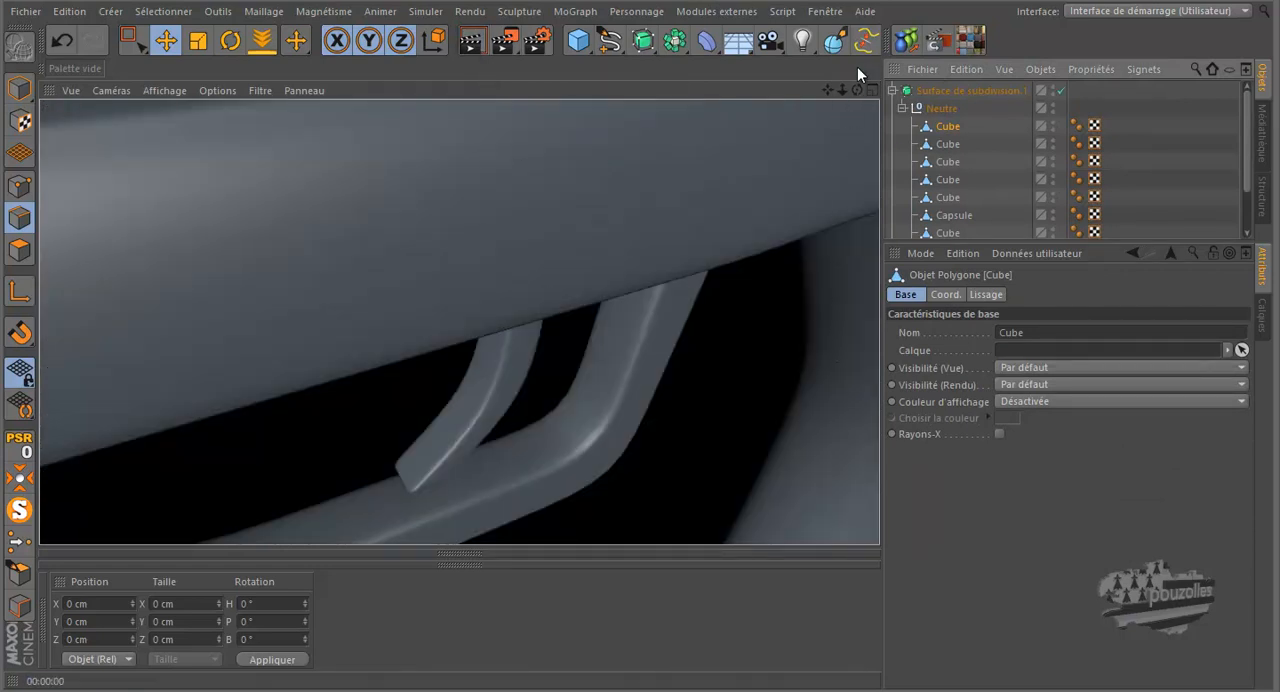
drag(857, 90, 633, 316)
scroll(728, 181, down, 3)
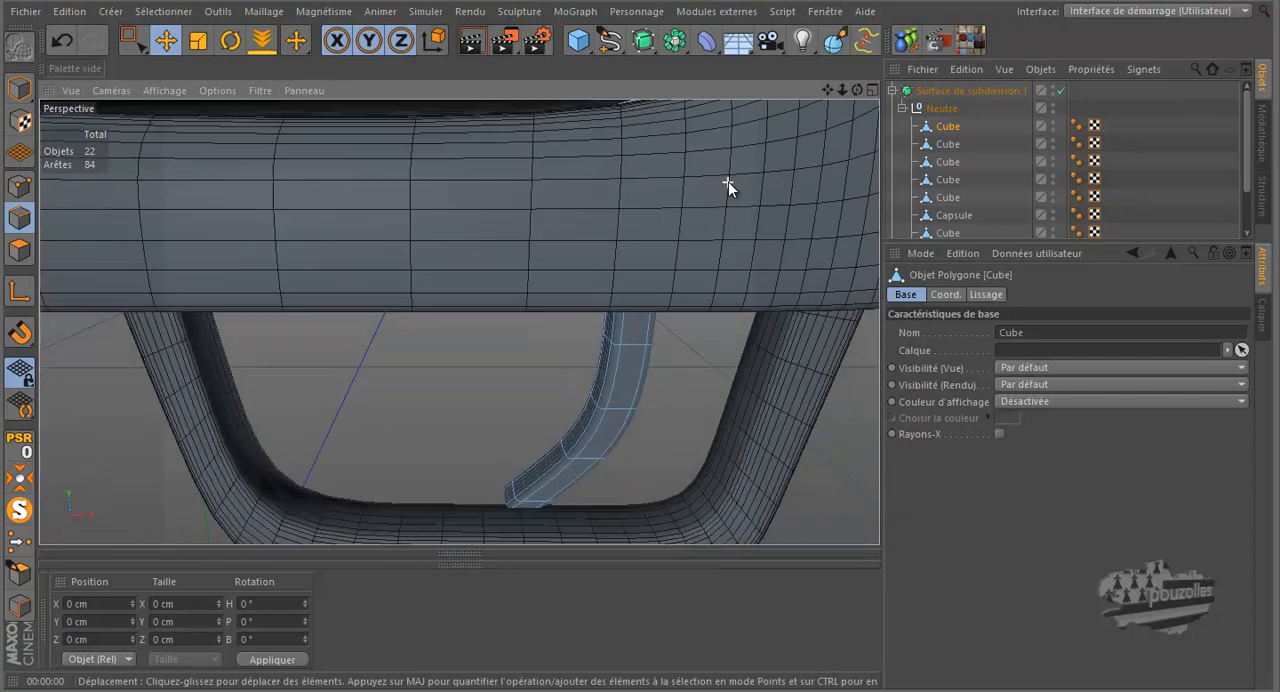
click(473, 42)
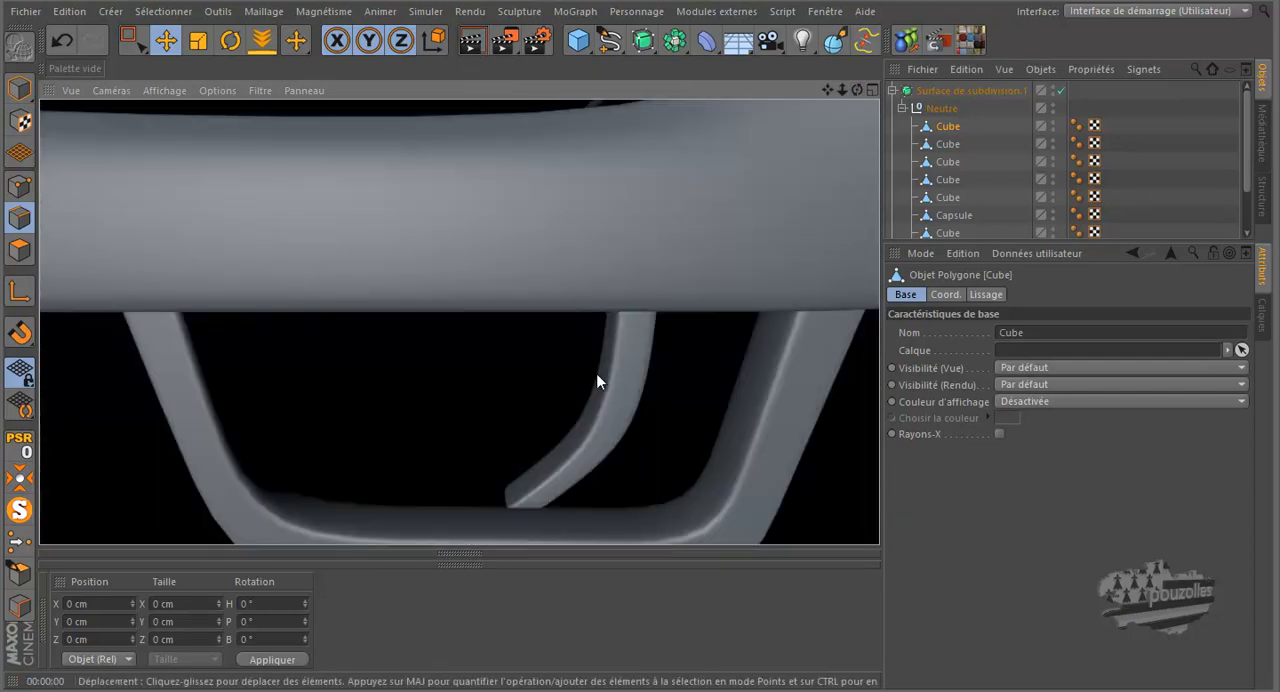
Step: Undo the trigger cube's move into the subdivision surface and its edge bevel
click(62, 42)
click(62, 42)
click(62, 42)
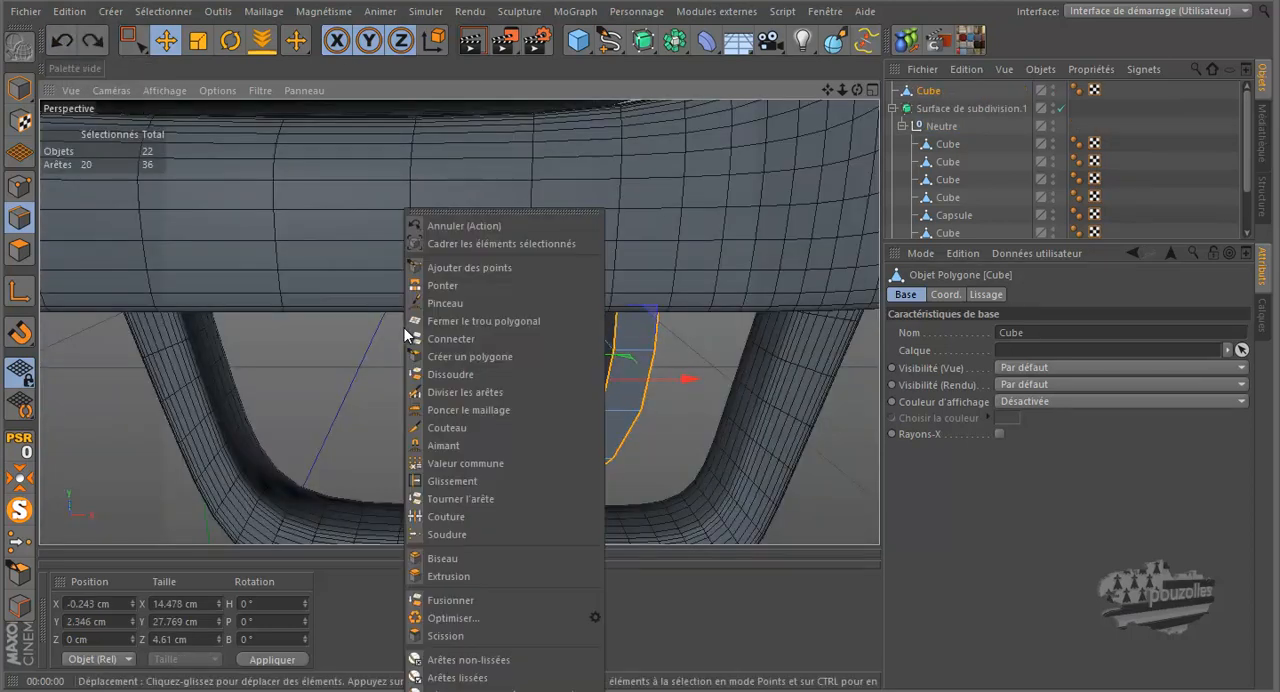
Step: Bevel the selected trigger edges with a 0.23 cm offset and set the bevel's subdivision to 1
right_click(404, 327)
click(450, 557)
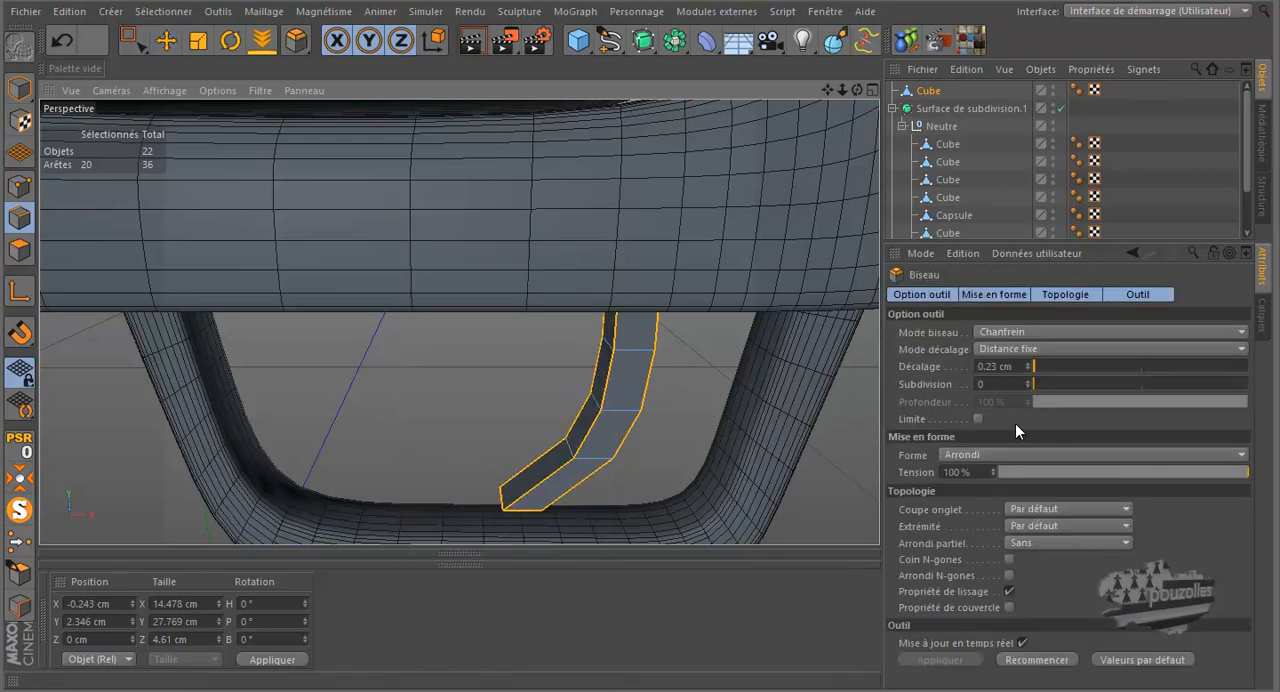
click(1027, 382)
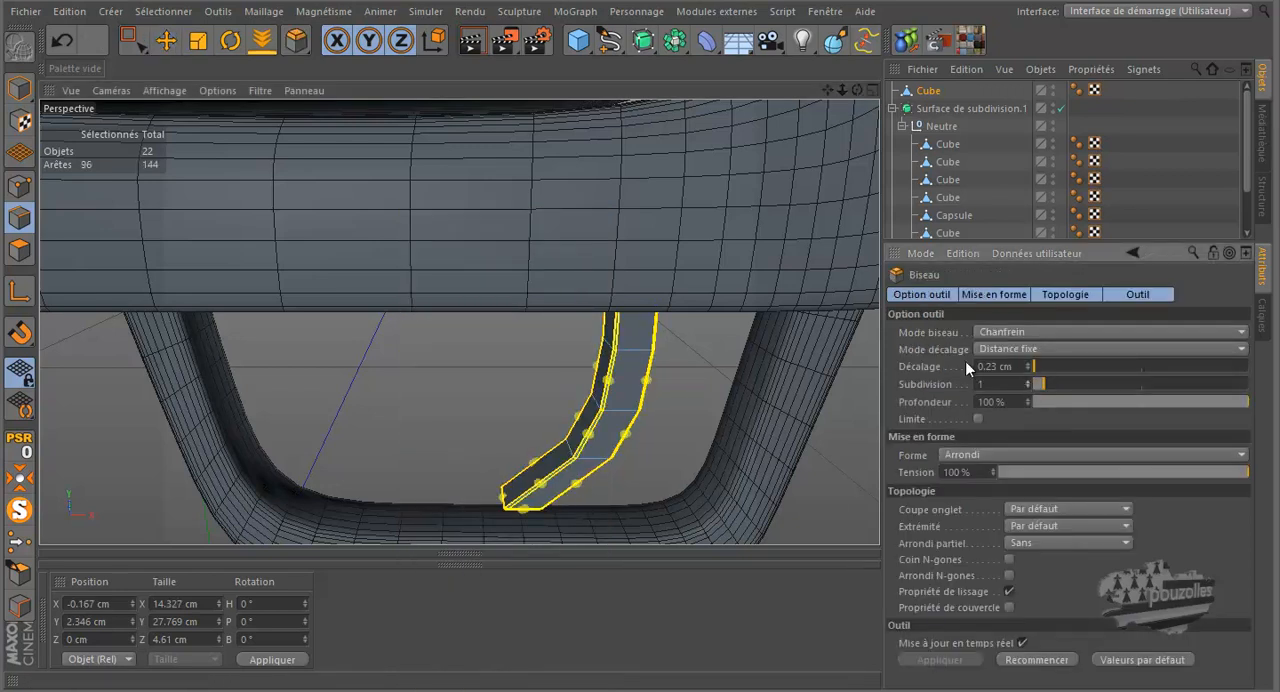
scroll(590, 435, up, 5)
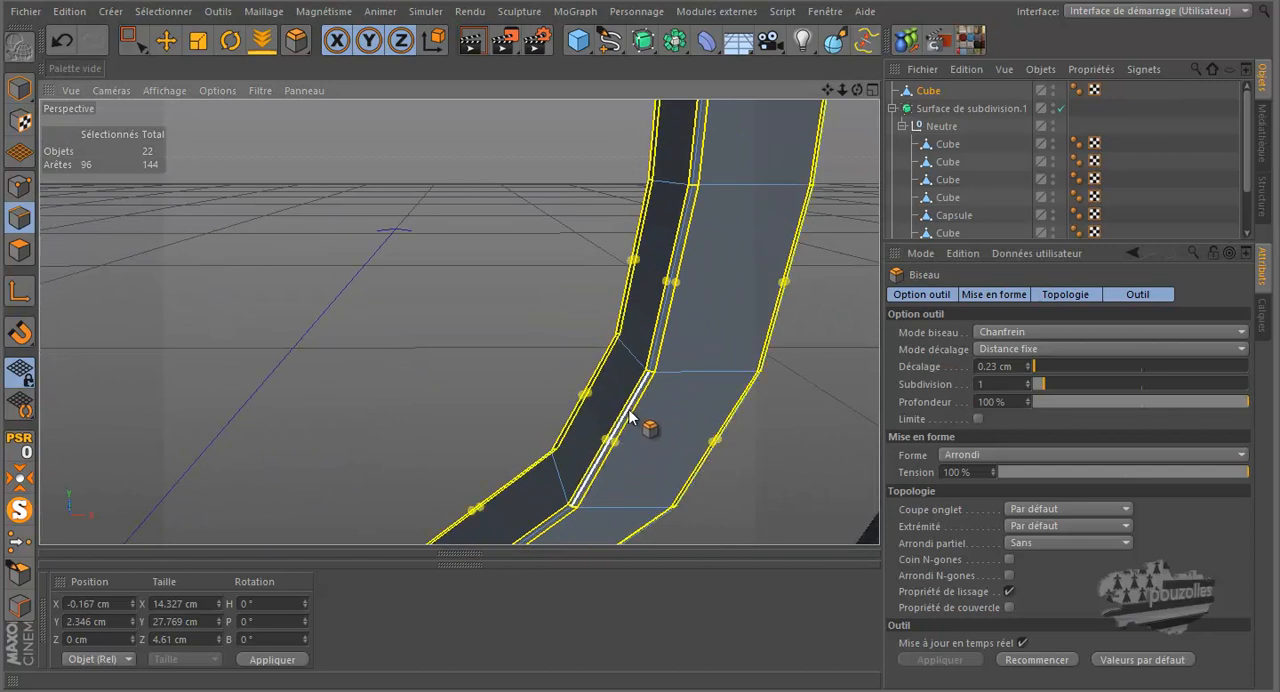
scroll(410, 345, down, 4)
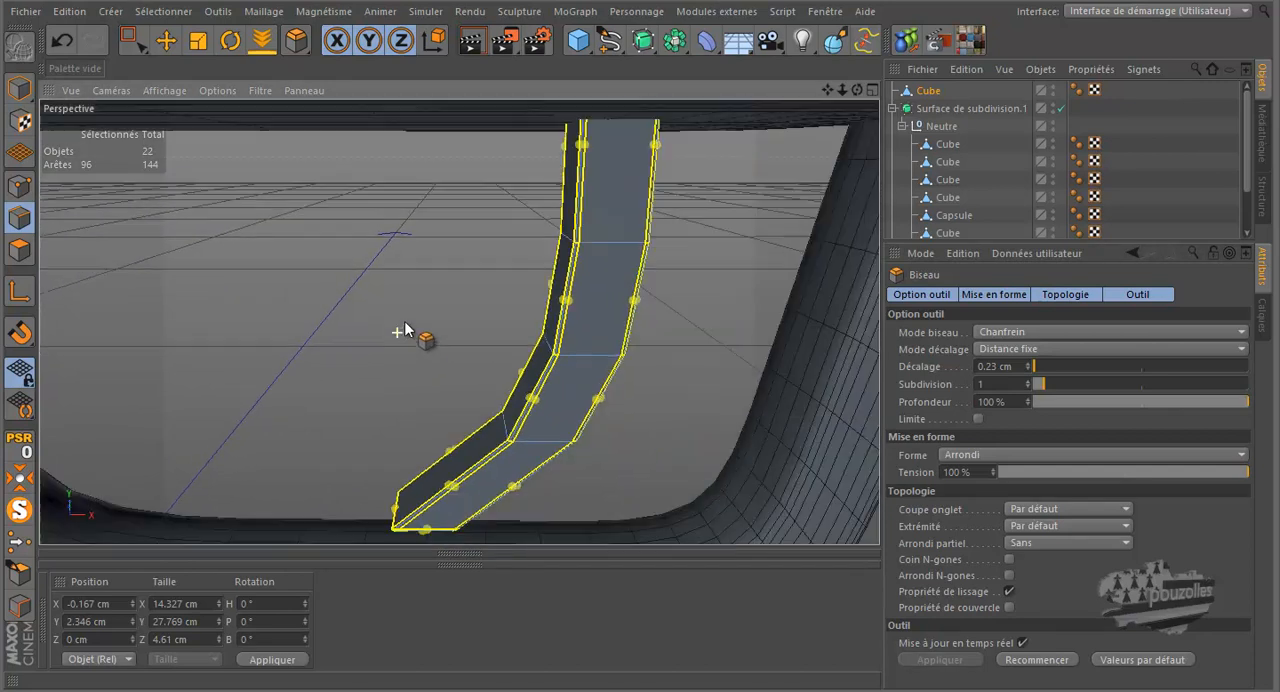
Step: Place the beveled trigger cube under Neutre in the subdivision surface, rendering the close-up before and after the move
click(471, 43)
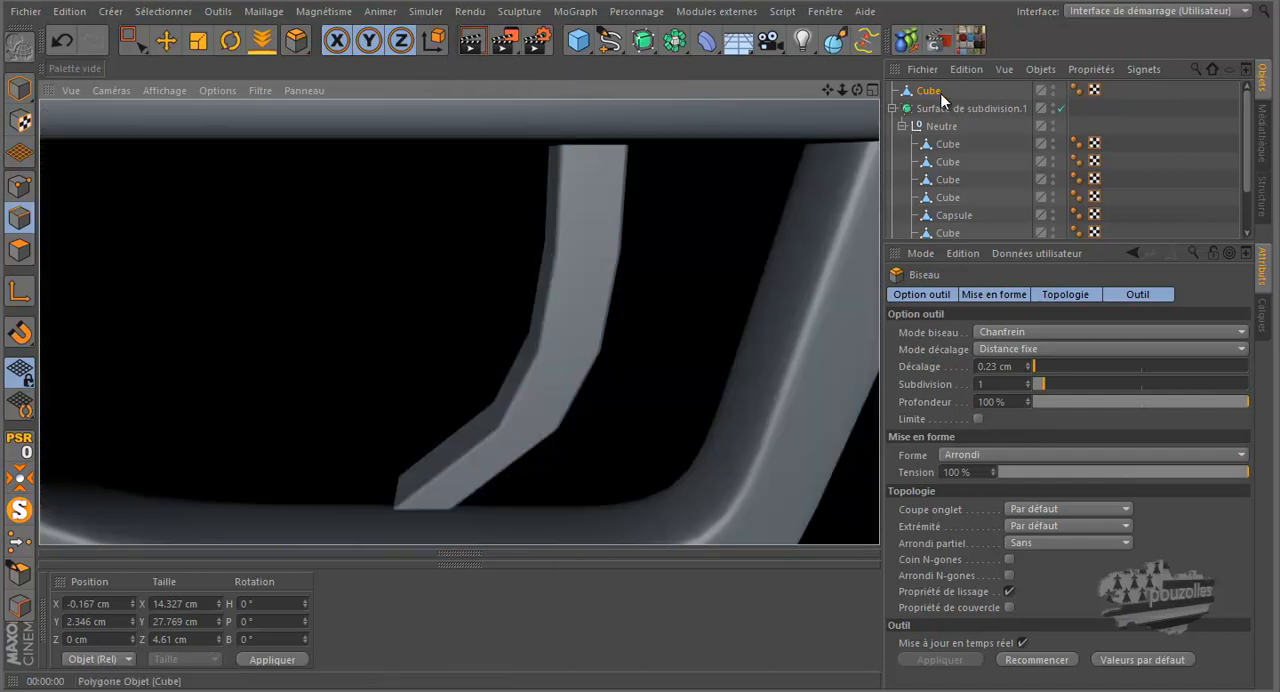
click(942, 140)
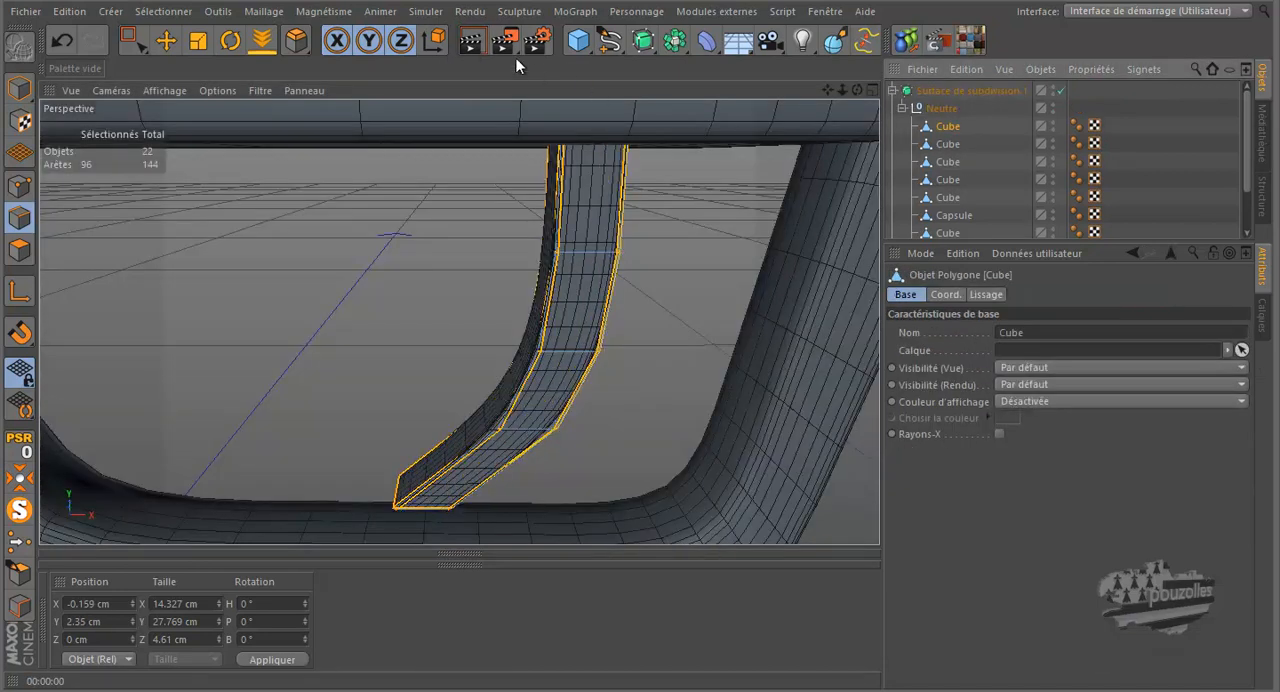
click(479, 41)
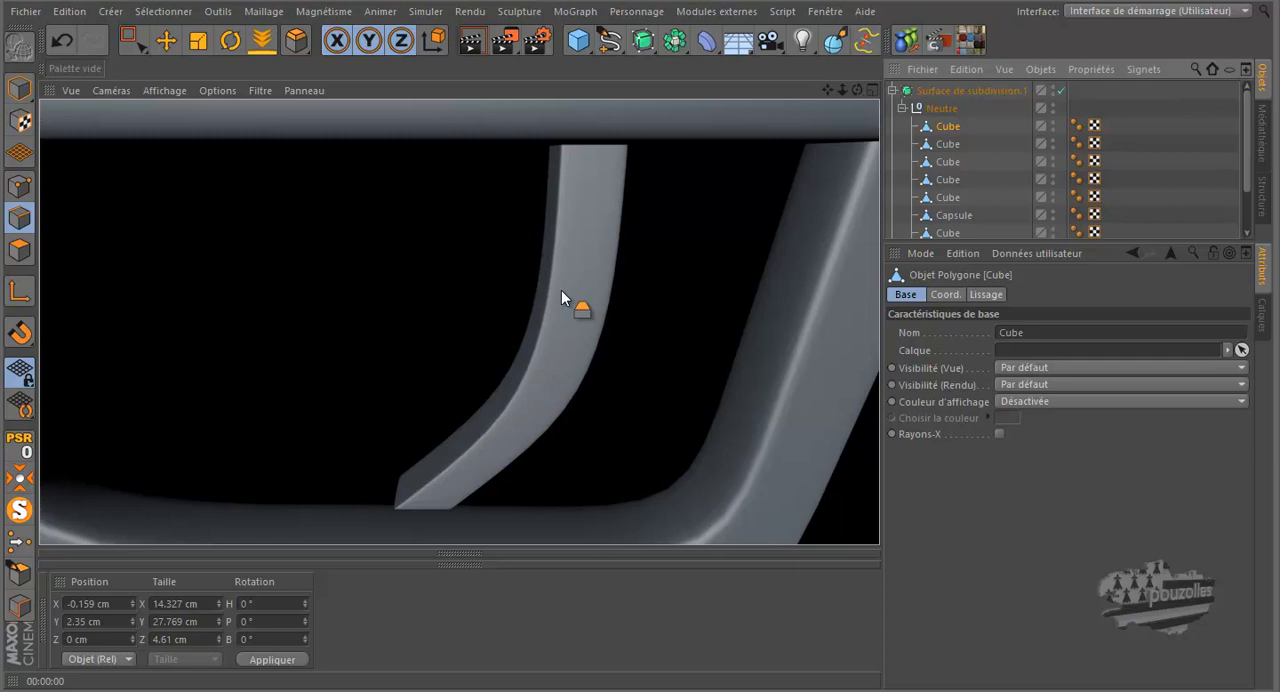
Step: Undo the trigger cube's move into the subdivision surface and its subdivided edge bevel
click(63, 39)
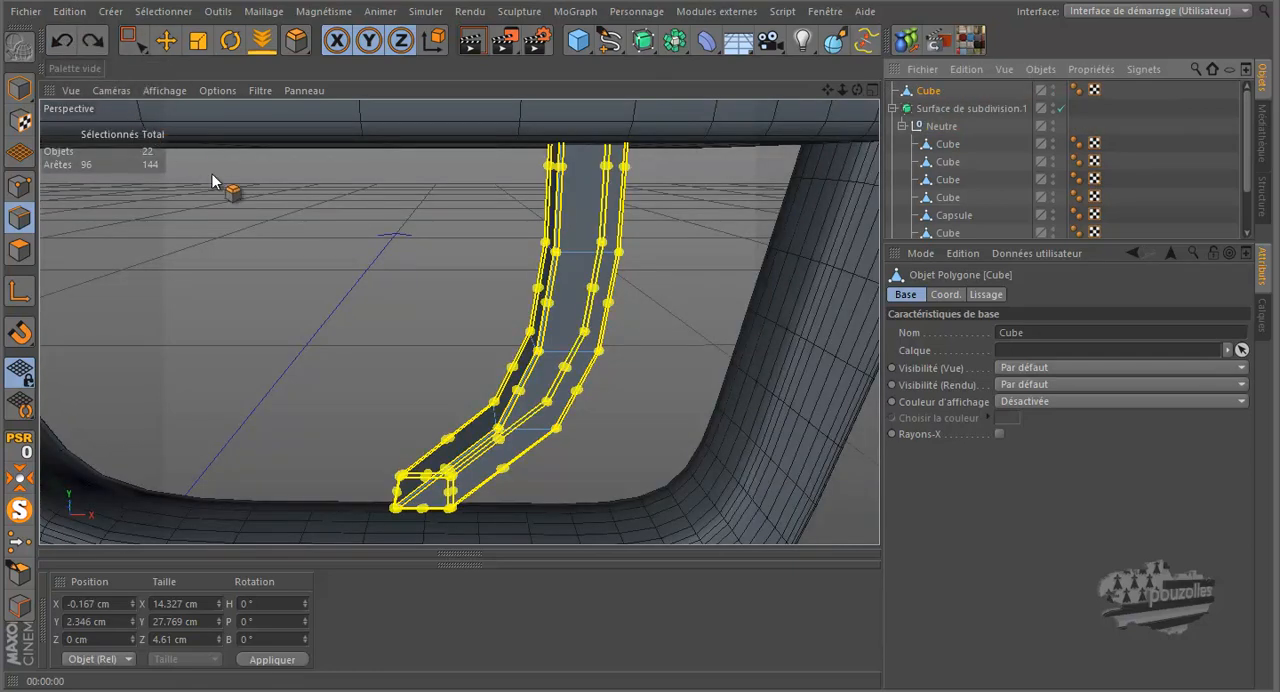
click(63, 40)
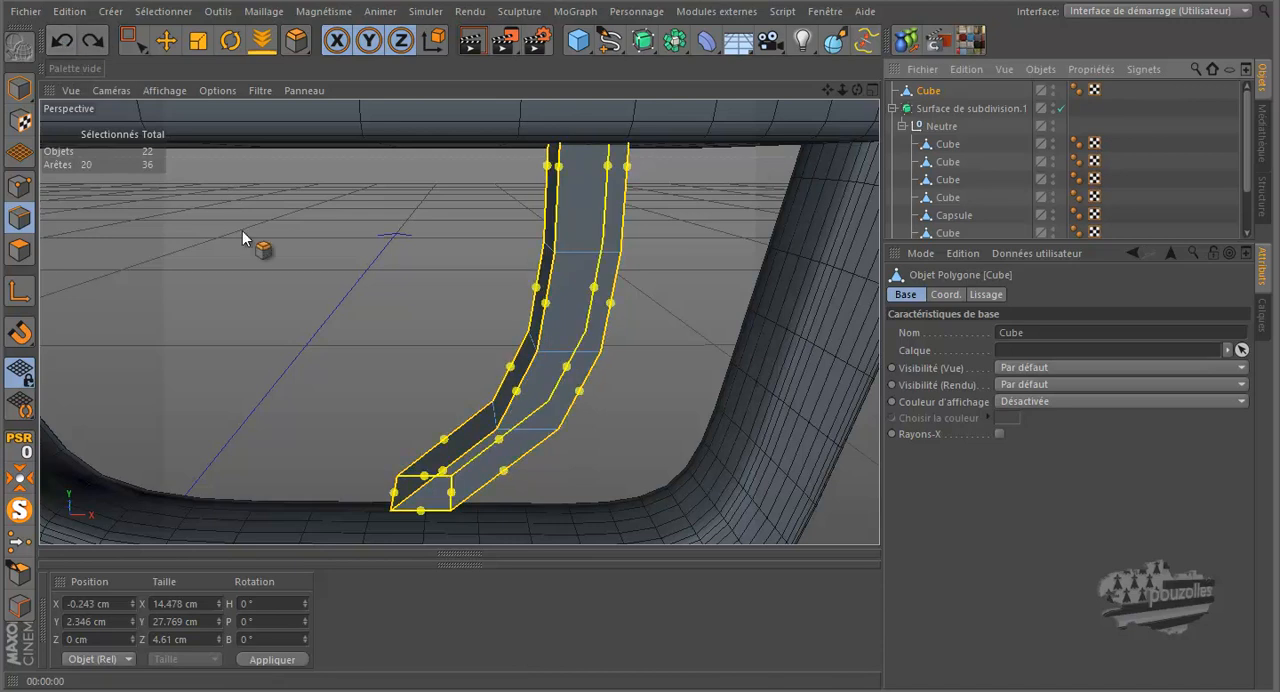
Step: Bevel the selected trigger edges with a 0.22 cm offset and subdivision 0, and switch to point editing
click(296, 46)
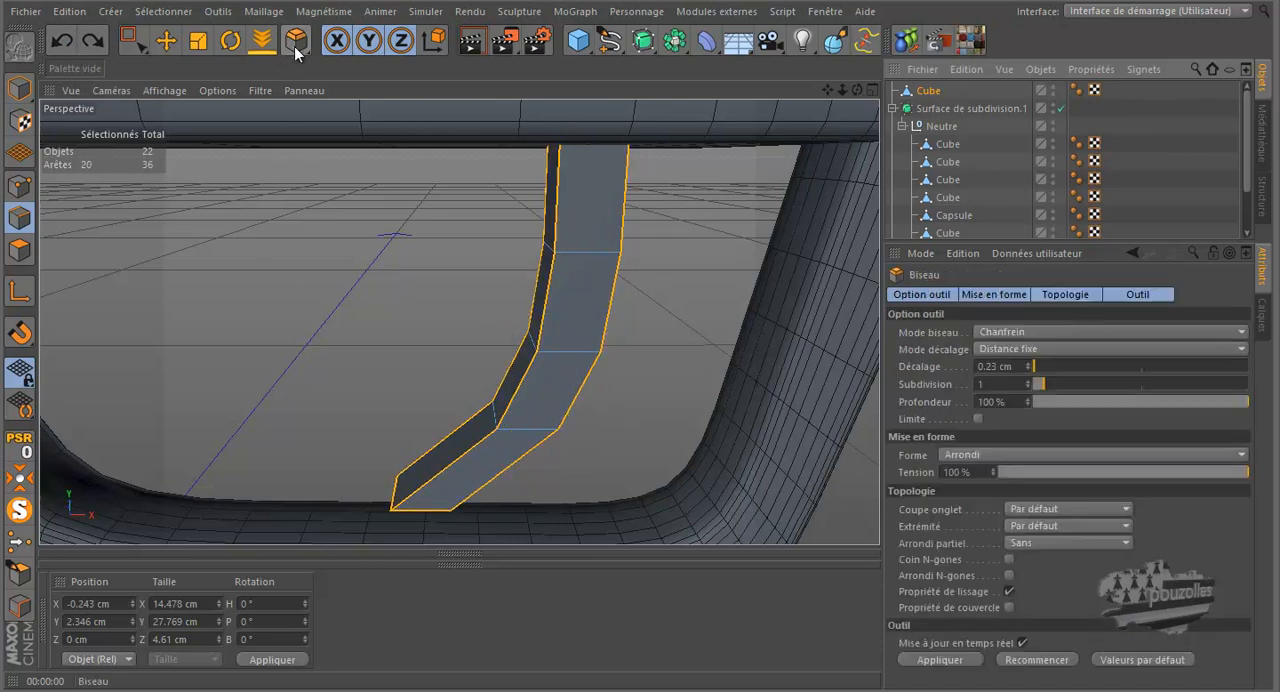
click(1030, 390)
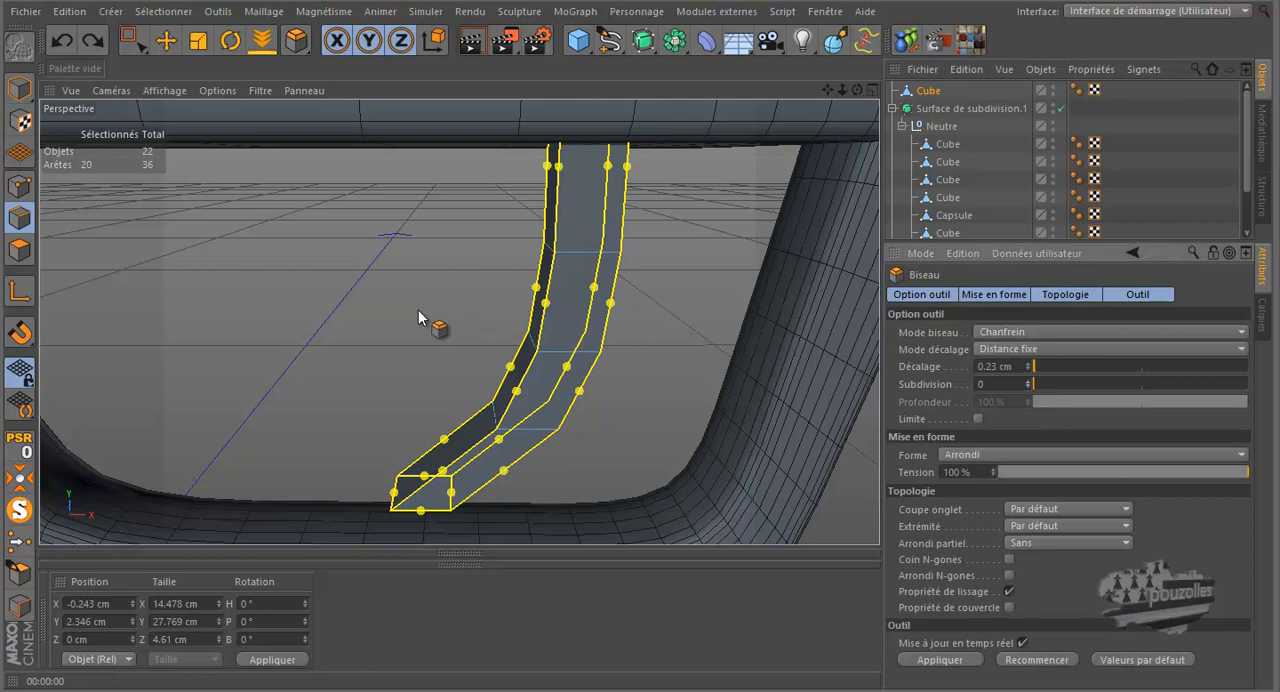
scroll(419, 311, up, 3)
drag(641, 321, 640, 320)
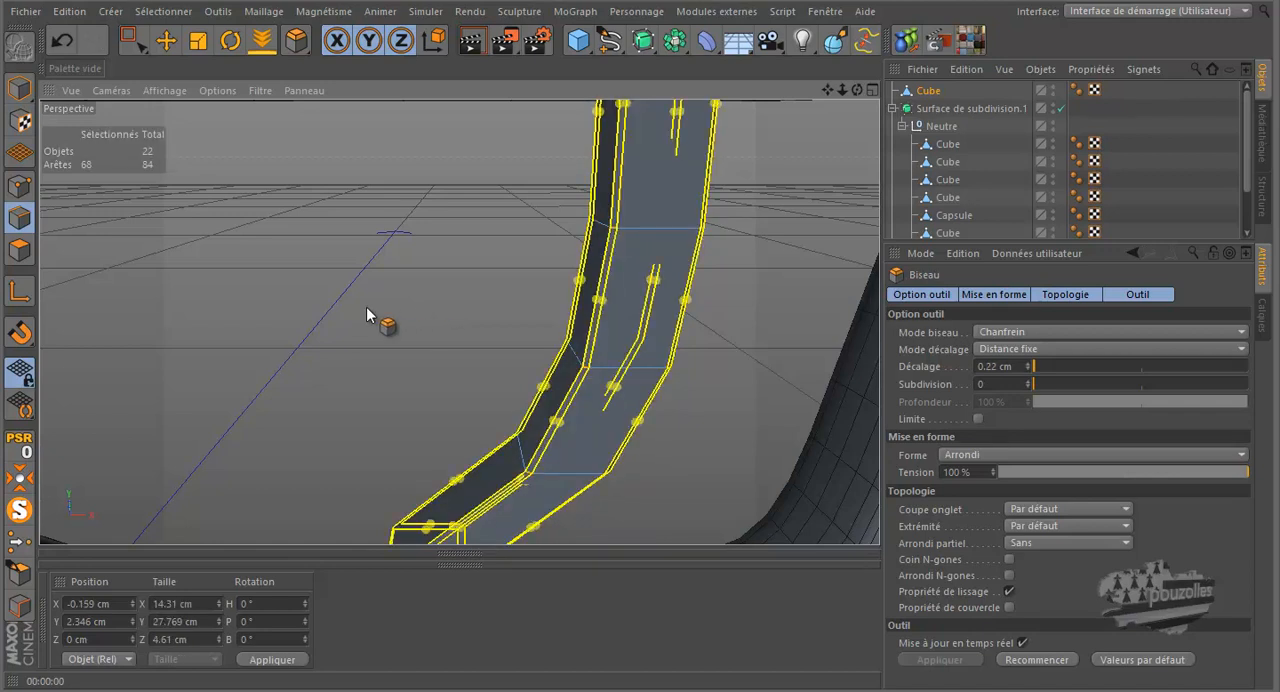
click(166, 40)
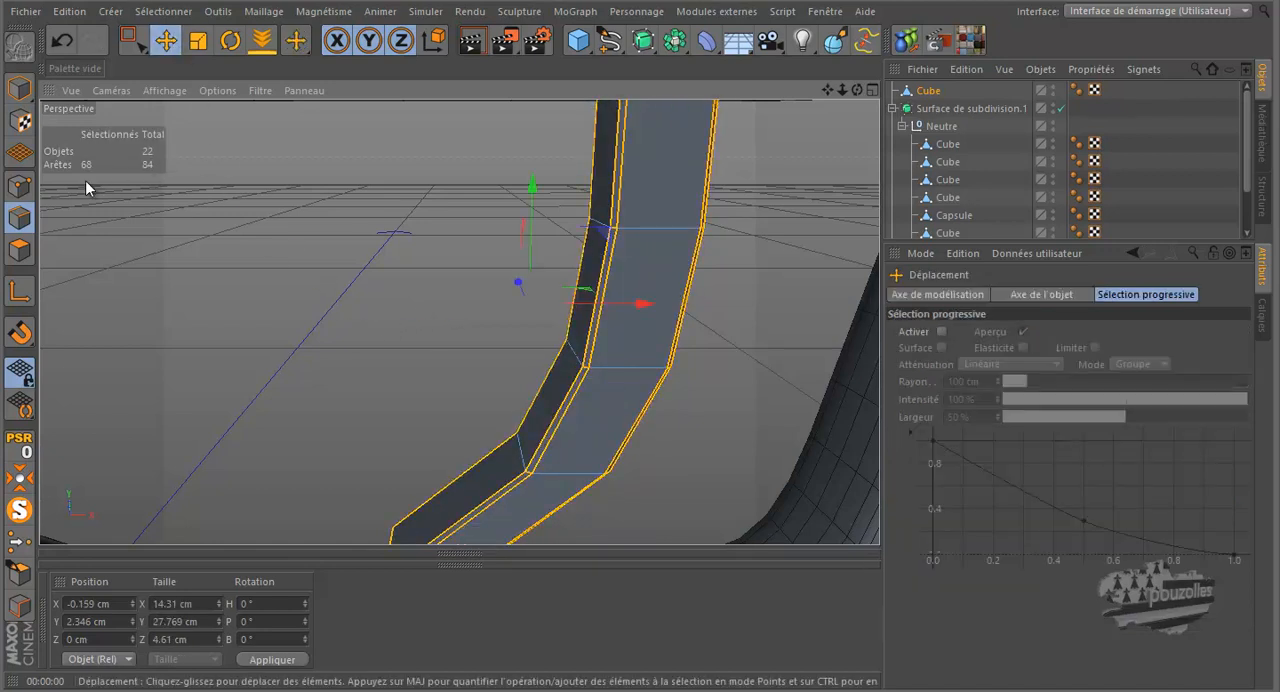
click(21, 189)
scroll(268, 239, down, 5)
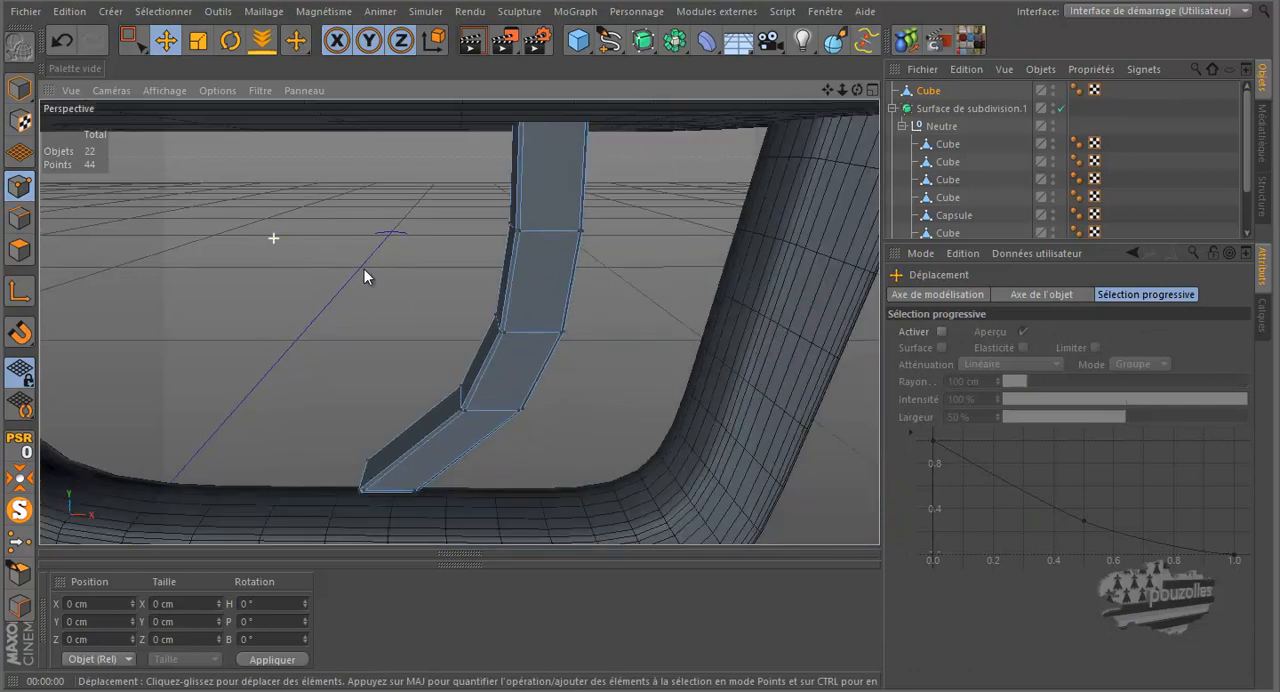
Step: Place the trigger cube under Neutre in the subdivision surface, rendering the guard area before and after the move
alt+drag(474, 370, 498, 320)
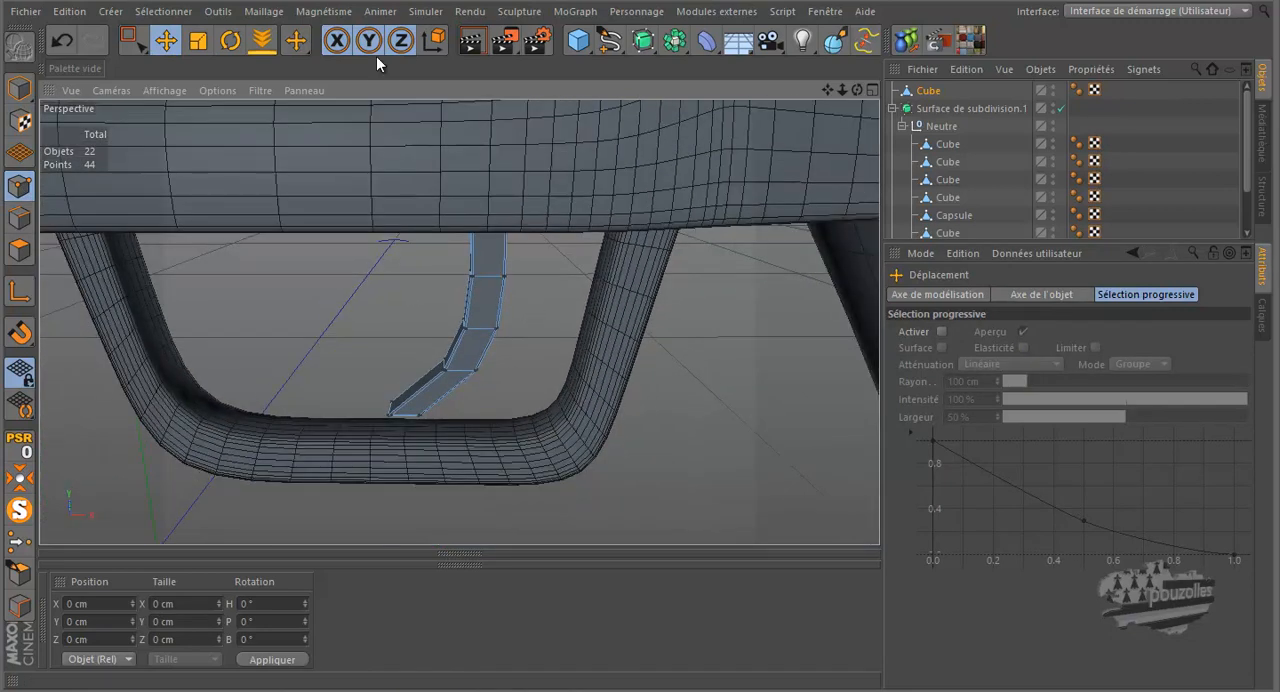
click(467, 41)
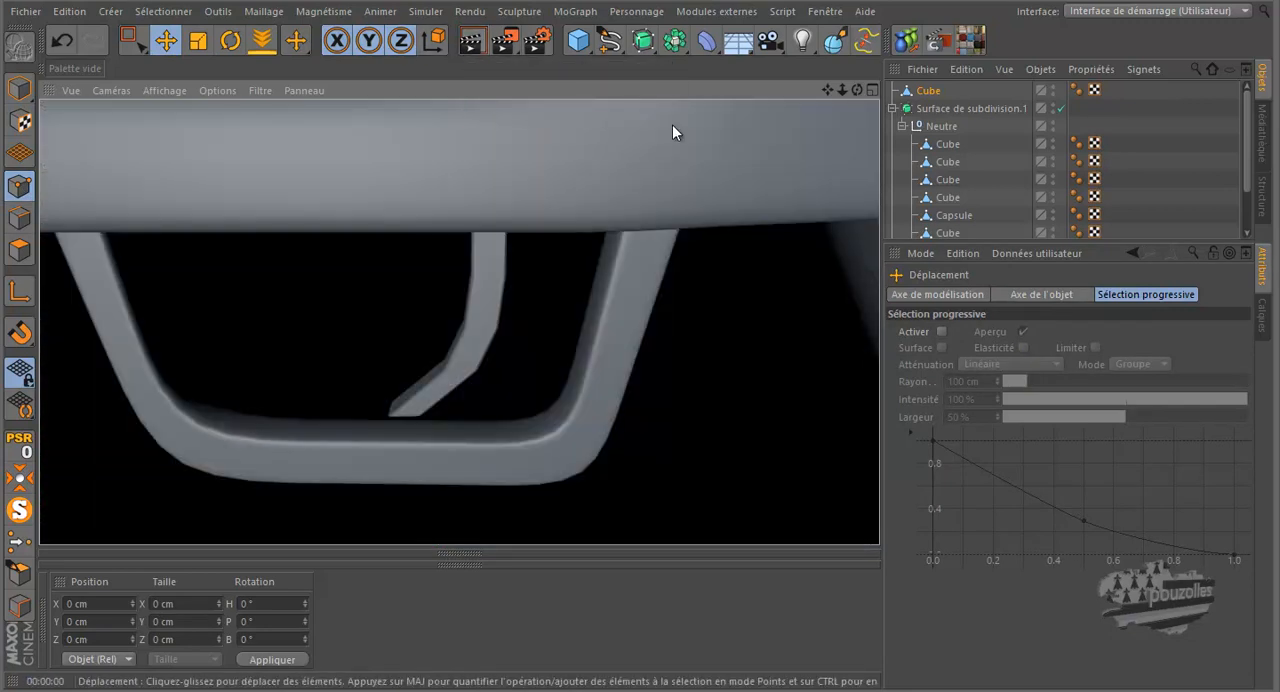
click(928, 95)
drag(944, 143, 944, 140)
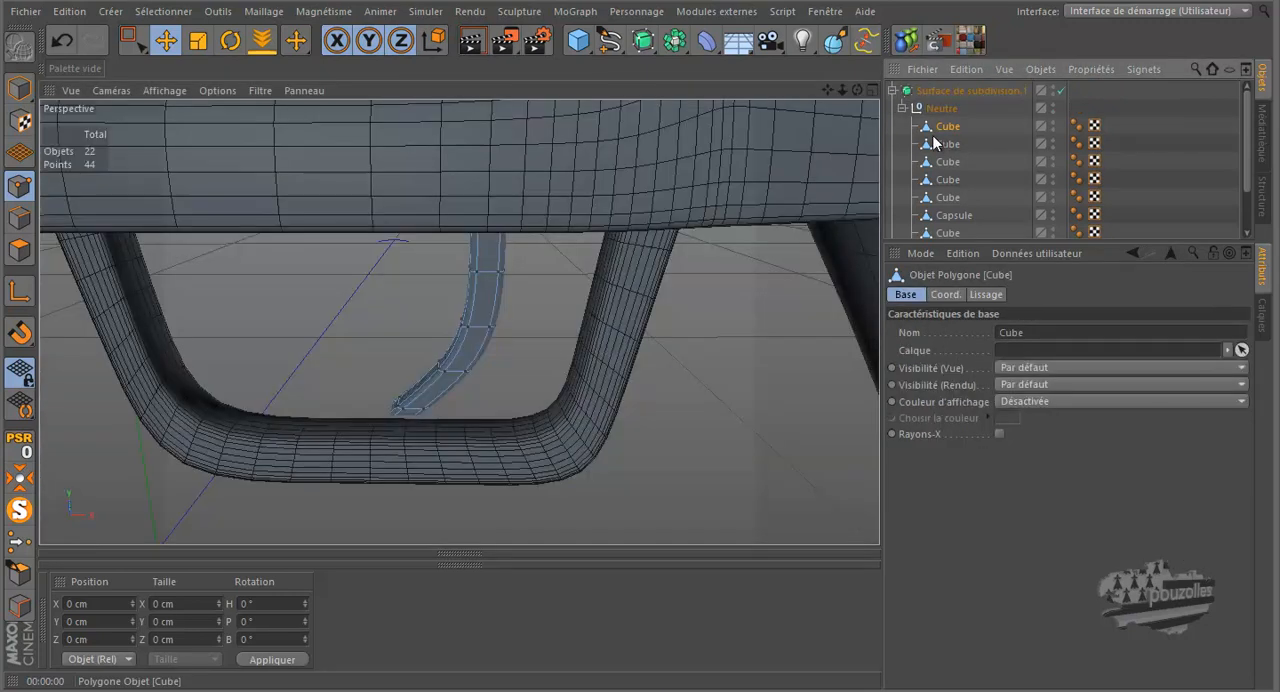
scroll(653, 353, down, 2)
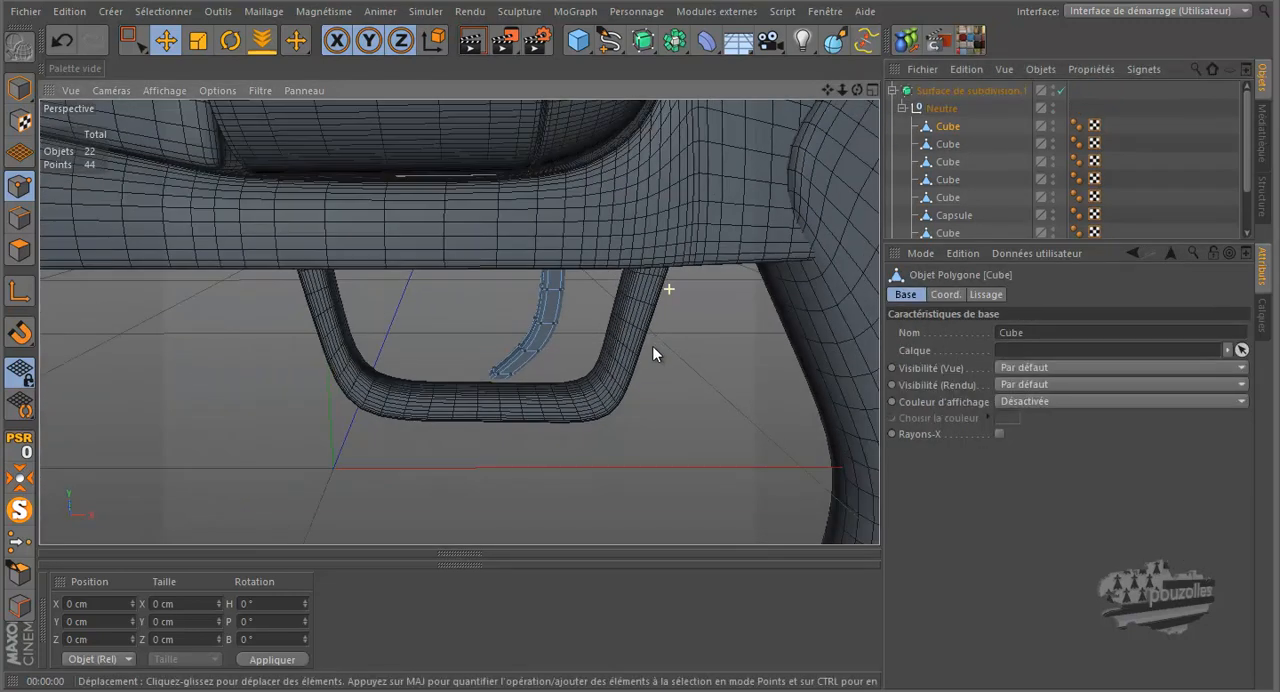
click(471, 43)
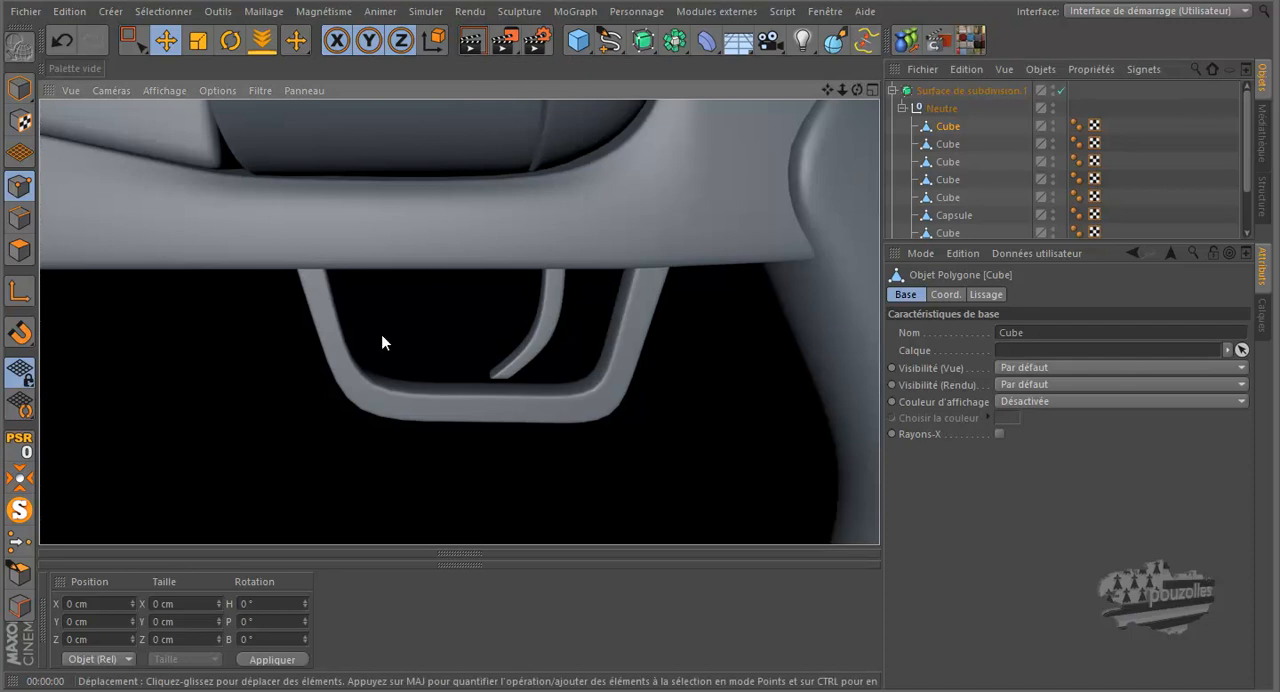
Step: Select Surface de subdivision.1 and render the whole revolver in the perspective view
scroll(350, 460, down, 6)
scroll(504, 438, down, 4)
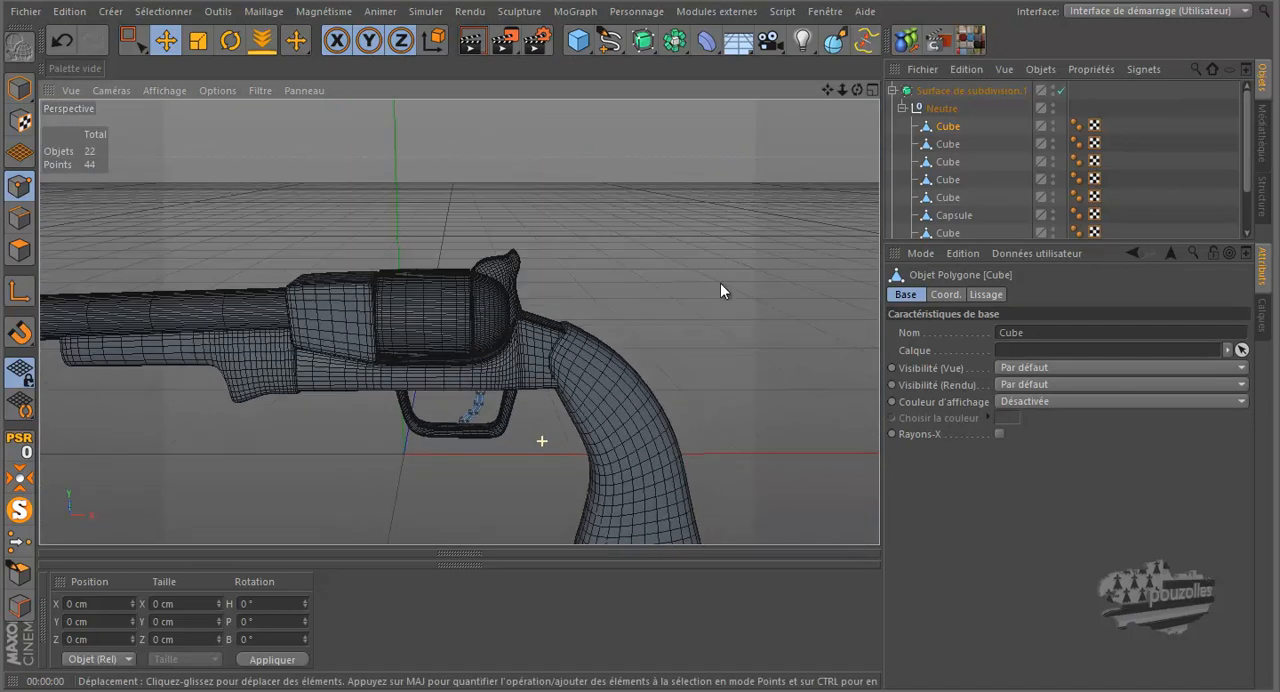
alt+drag(646, 320, 732, 147)
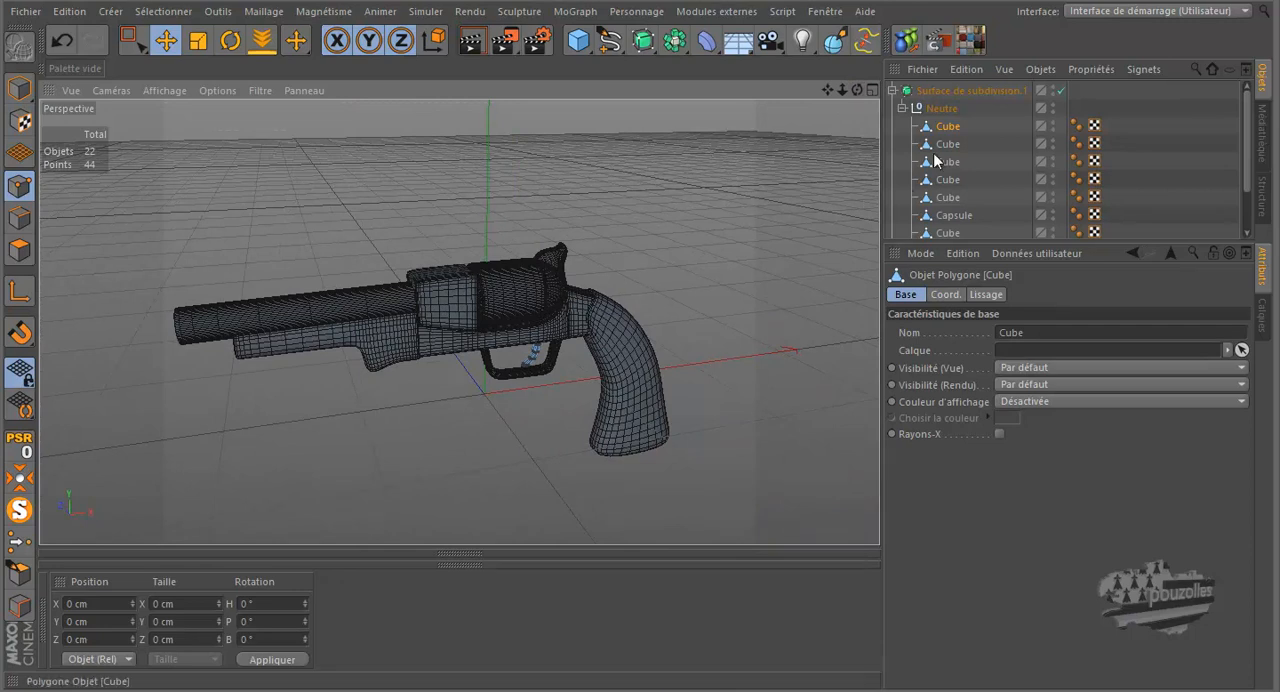
click(944, 90)
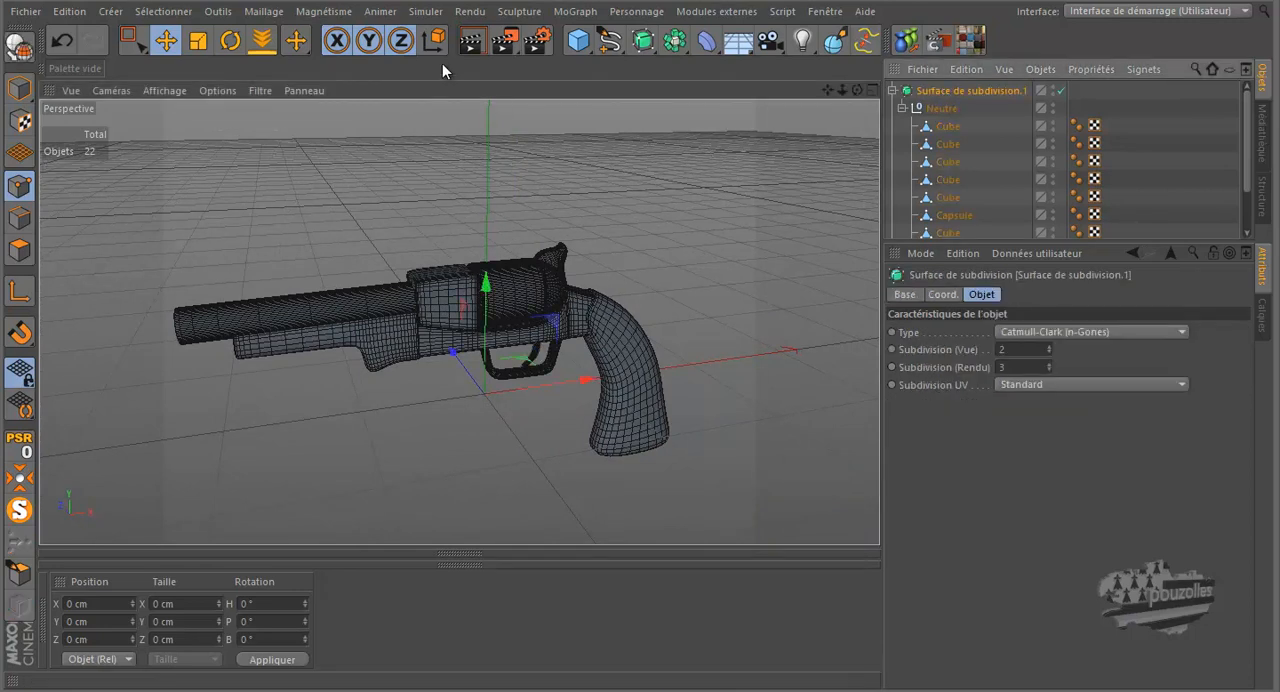
click(478, 42)
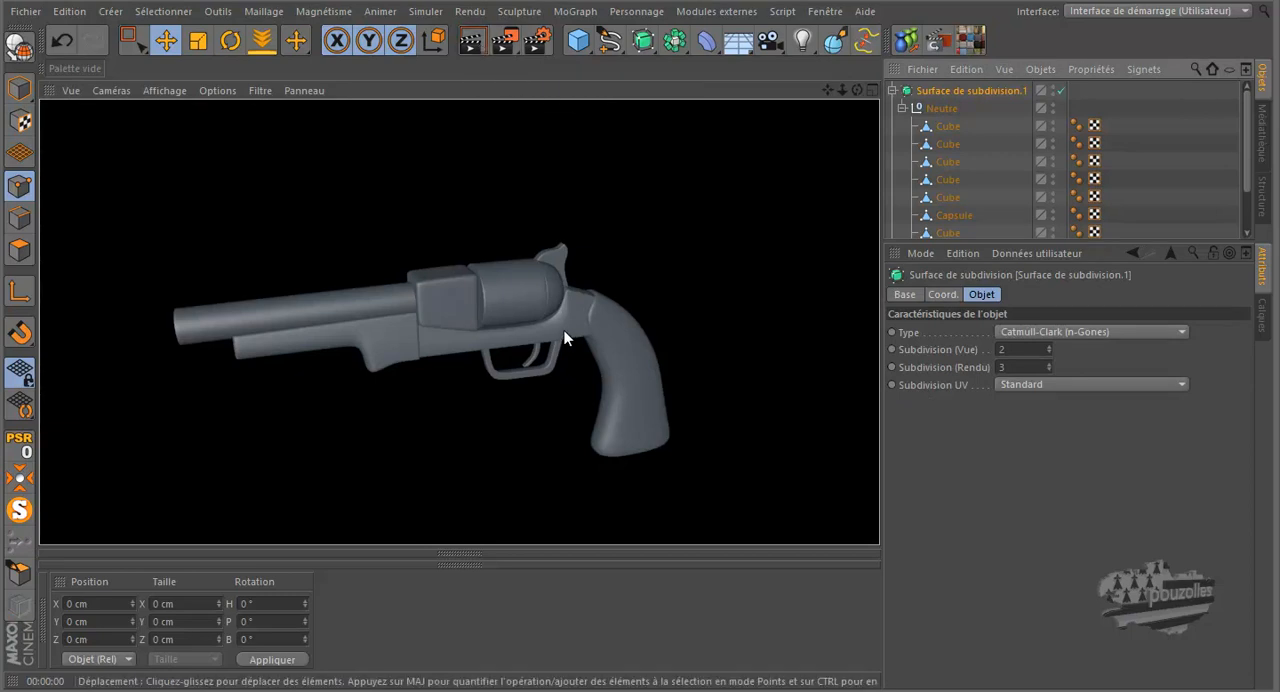
Step: Examine the cylinder and trigger guard up close, and render the whole revolver from a higher angle
scroll(563, 326, up, 10)
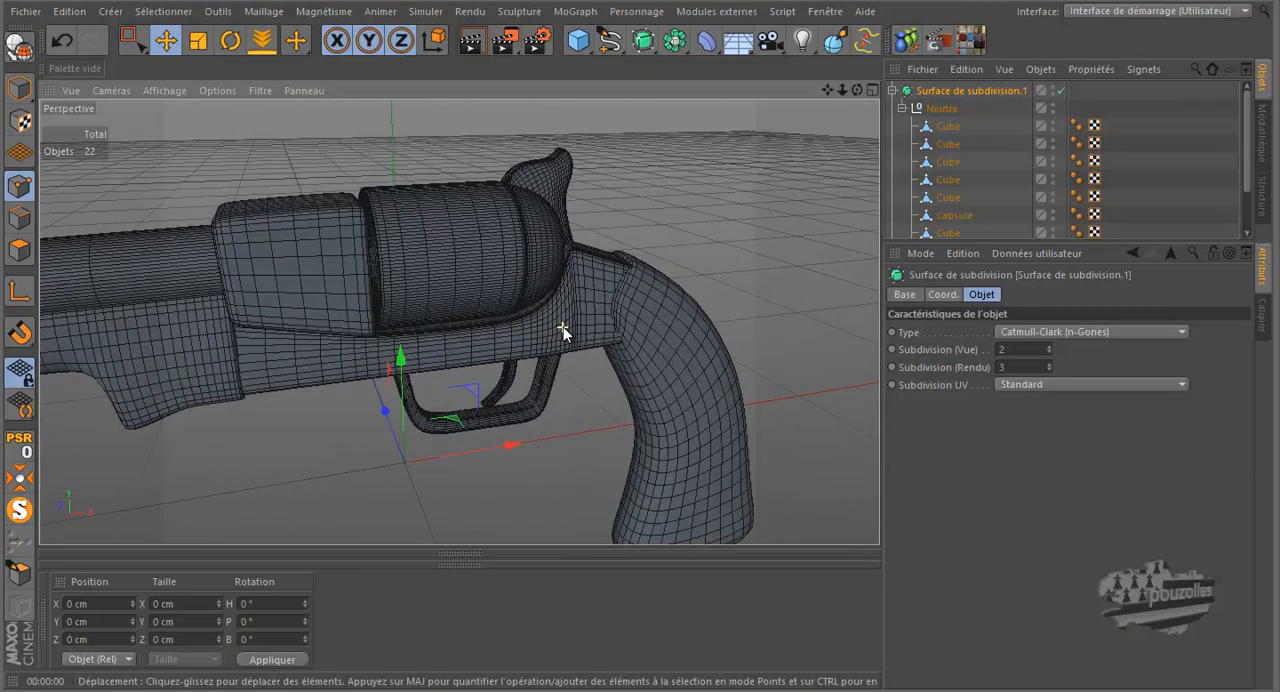
drag(857, 88, 650, 342)
scroll(617, 424, down, 8)
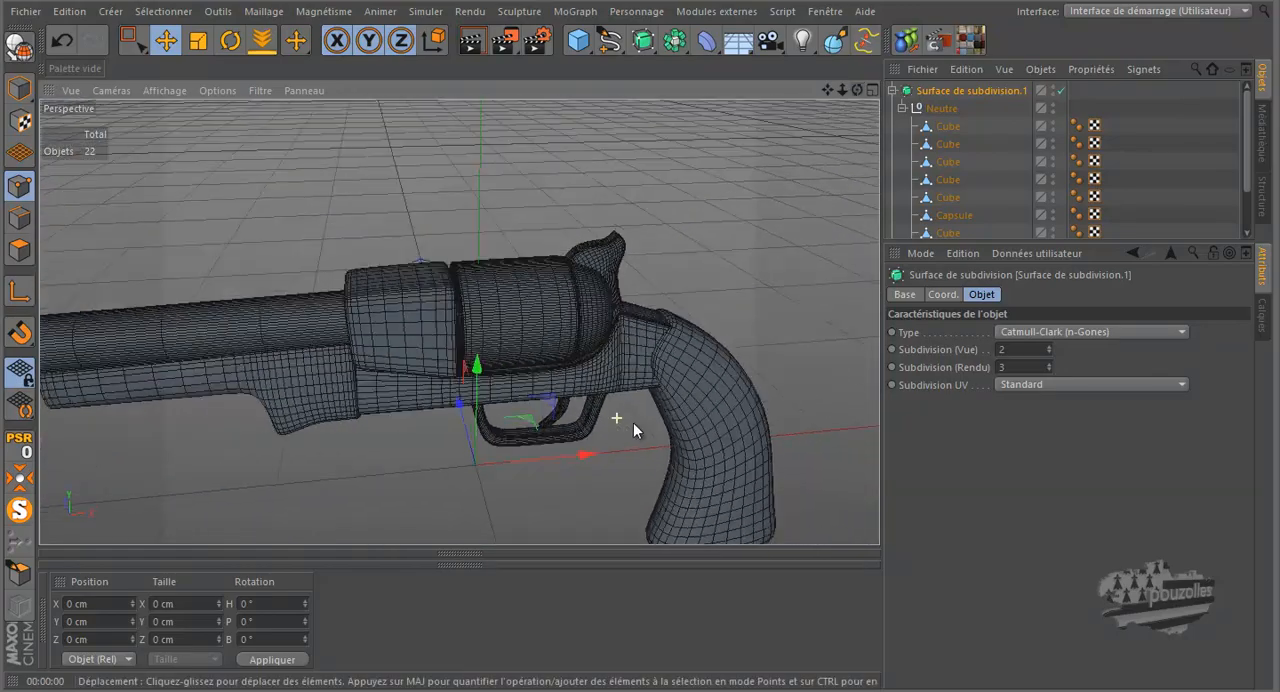
drag(827, 88, 643, 320)
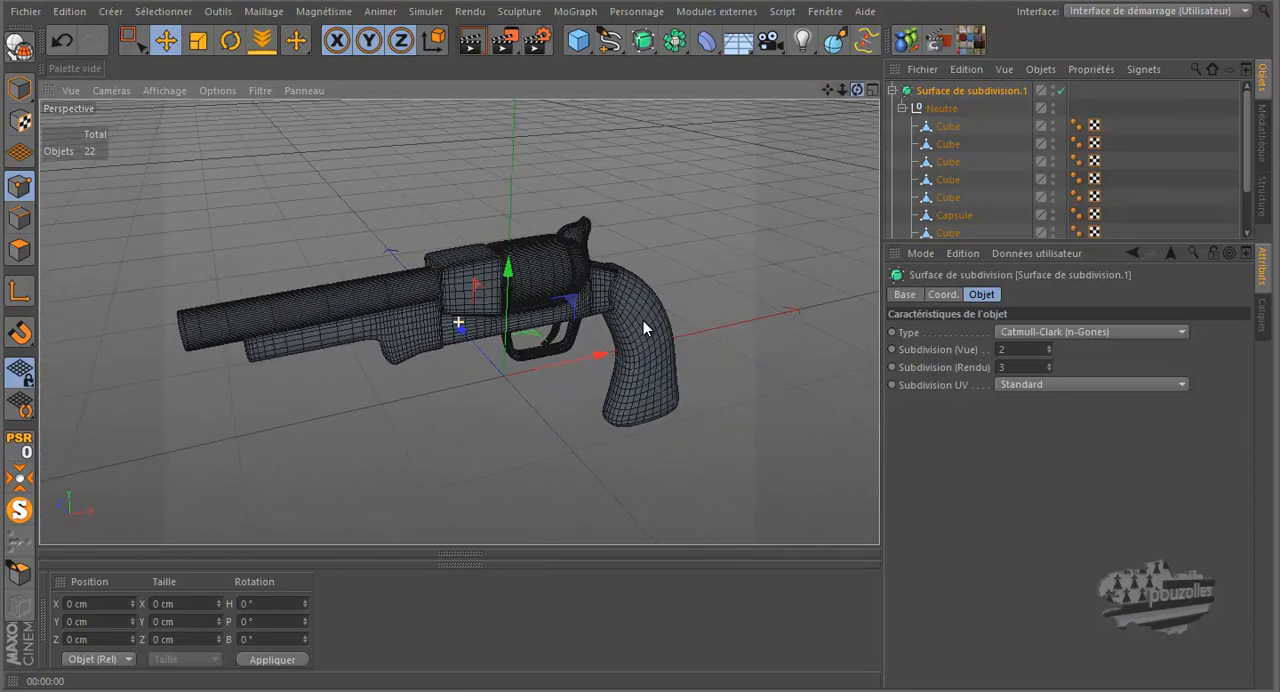
click(479, 44)
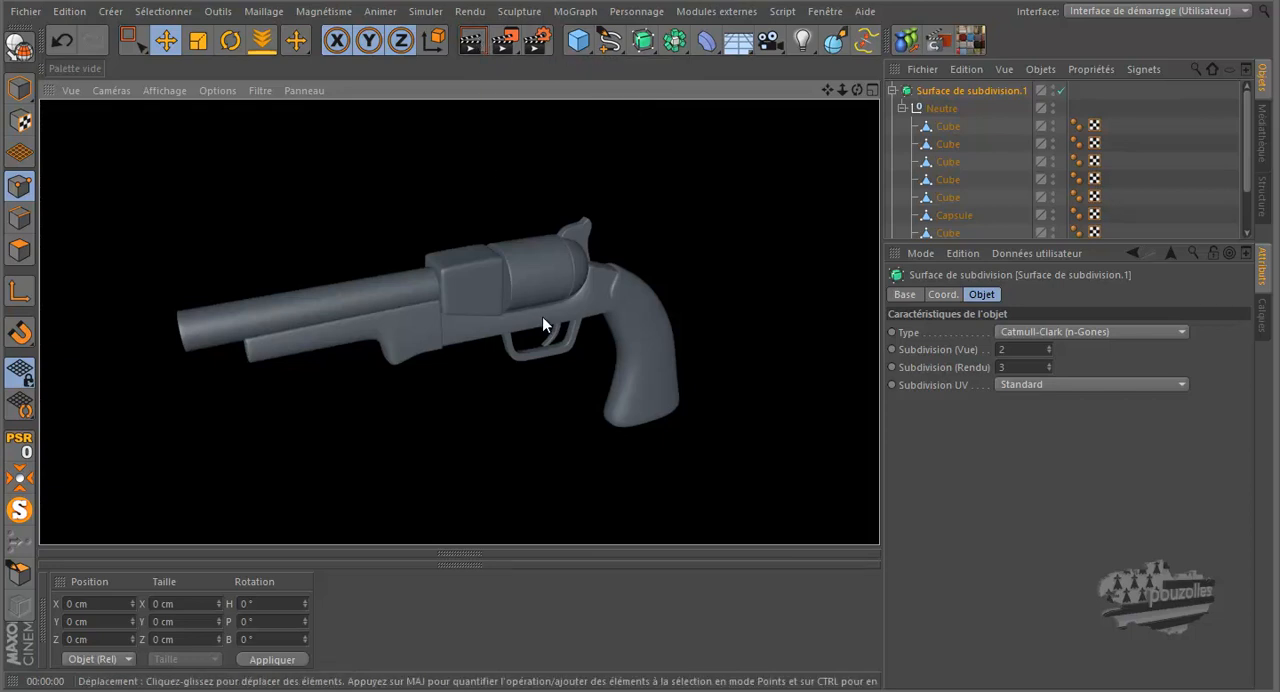
Step: Select the frame cube beneath the cylinder and examine its mesh around the trigger guard
scroll(535, 308, up, 10)
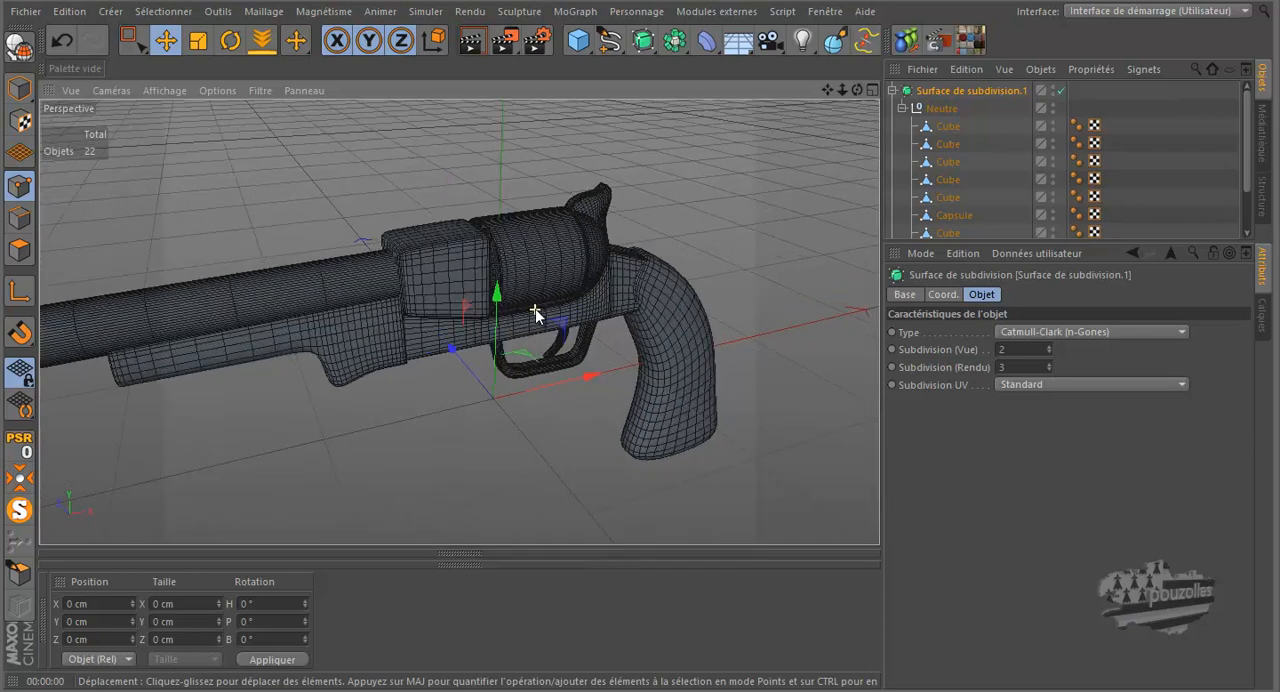
click(948, 179)
click(947, 198)
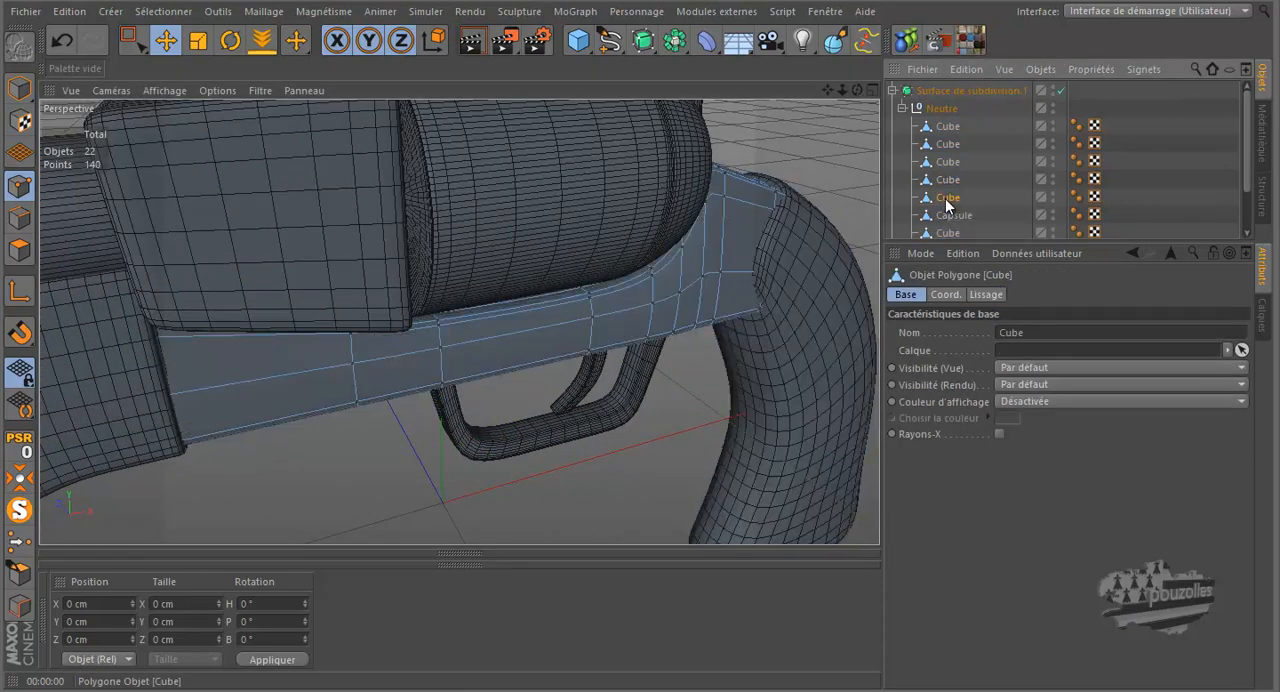
scroll(543, 311, up, 8)
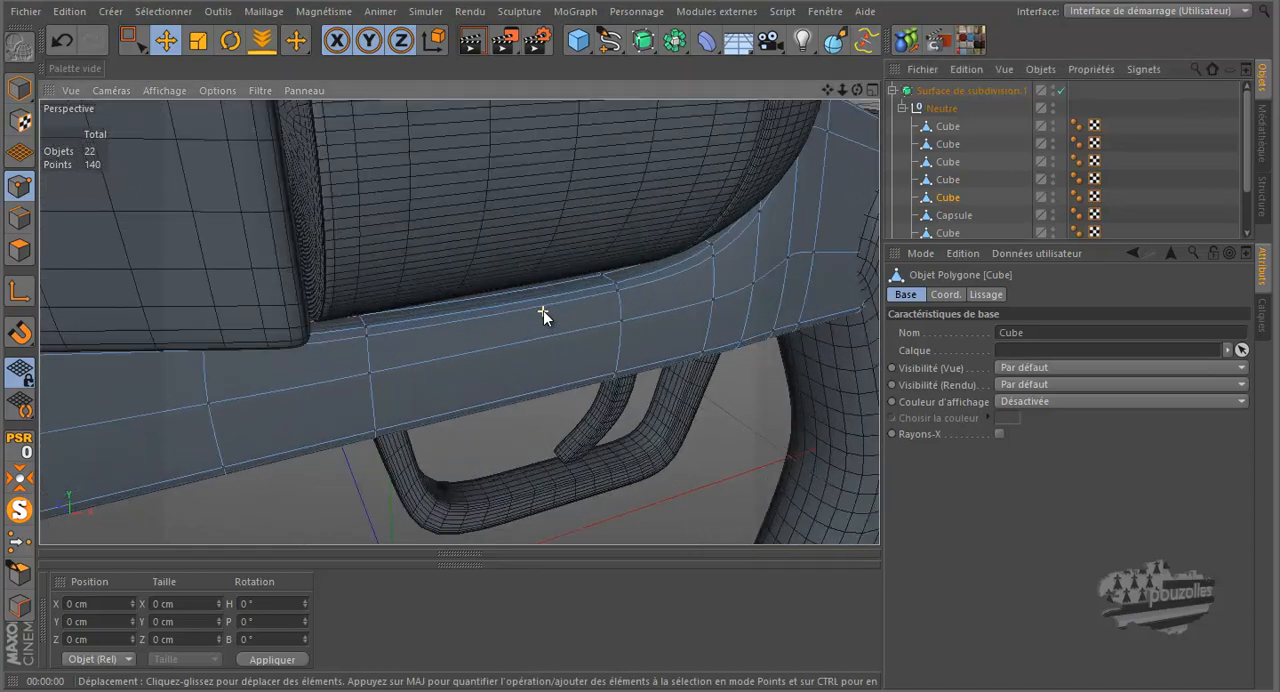
mouse_move(857, 91)
mouse_down()
mouse_move(627, 314)
mouse_move(659, 320)
mouse_move(524, 329)
mouse_move(380, 473)
mouse_up()
mouse_move(296, 479)
alt+right_down()
mouse_move(574, 324)
mouse_move(693, 209)
mouse_move(745, 207)
alt+right_up()
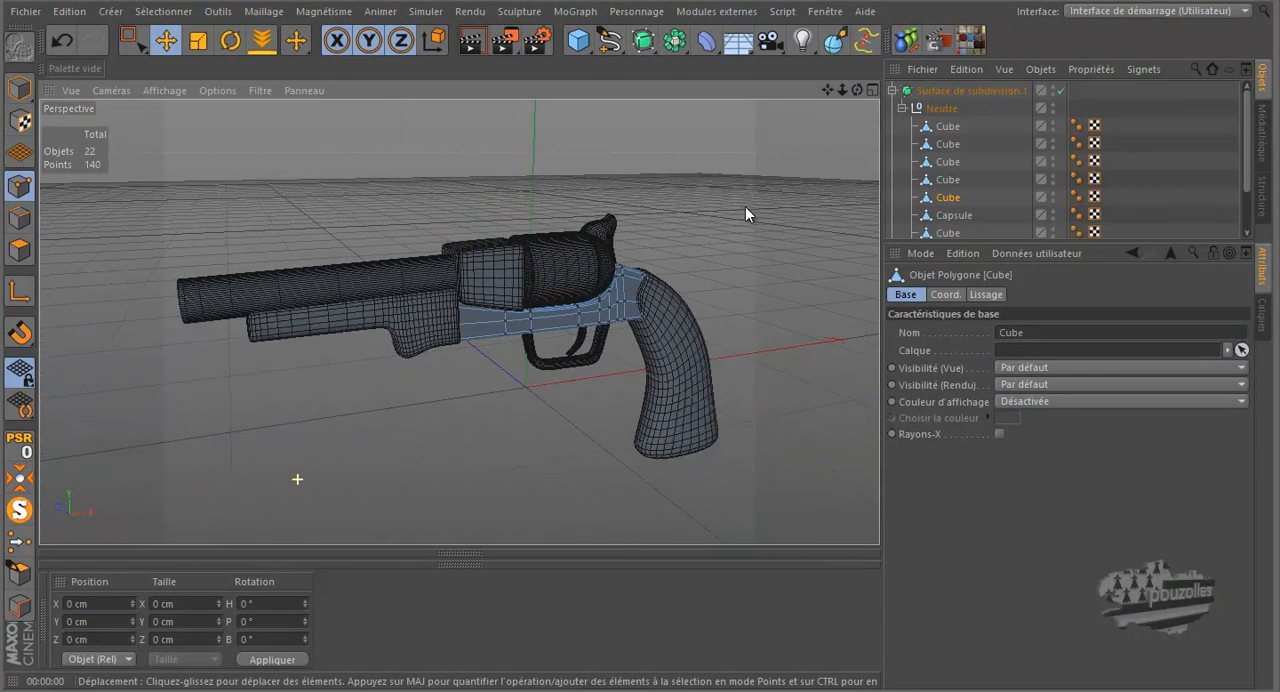
Step: Render the whole revolver with the frame cube selected, and examine the model from the side
click(469, 43)
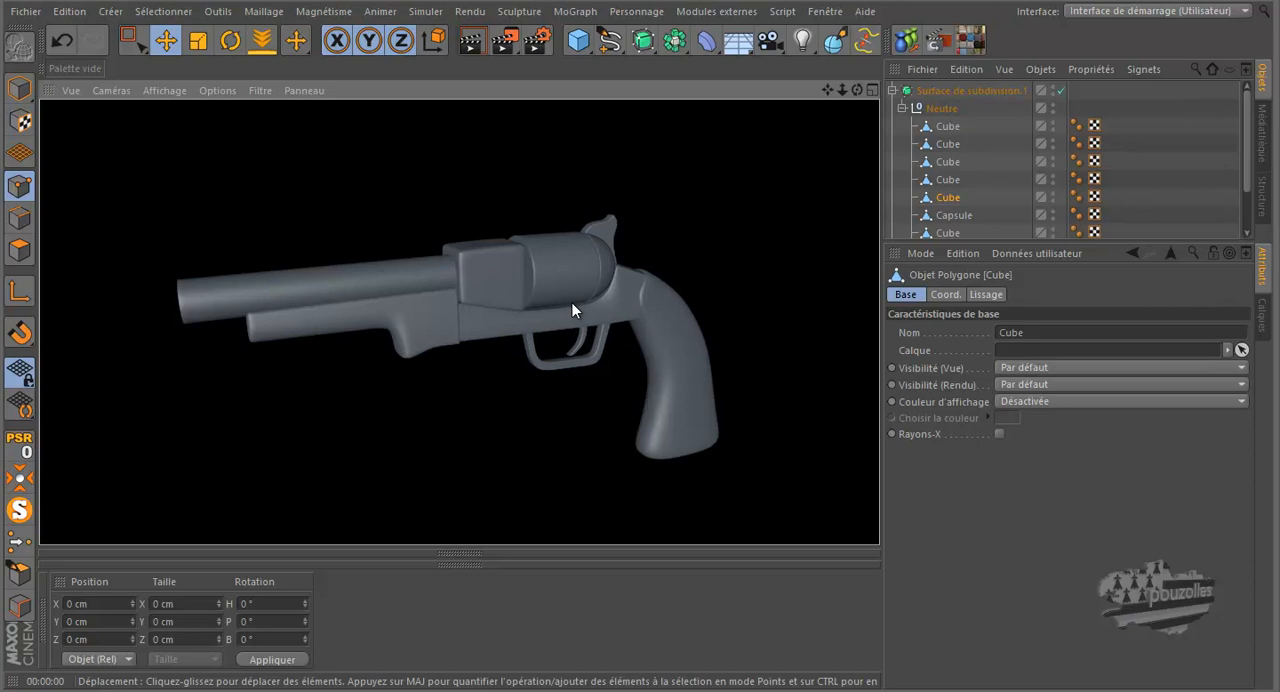
drag(856, 89, 638, 338)
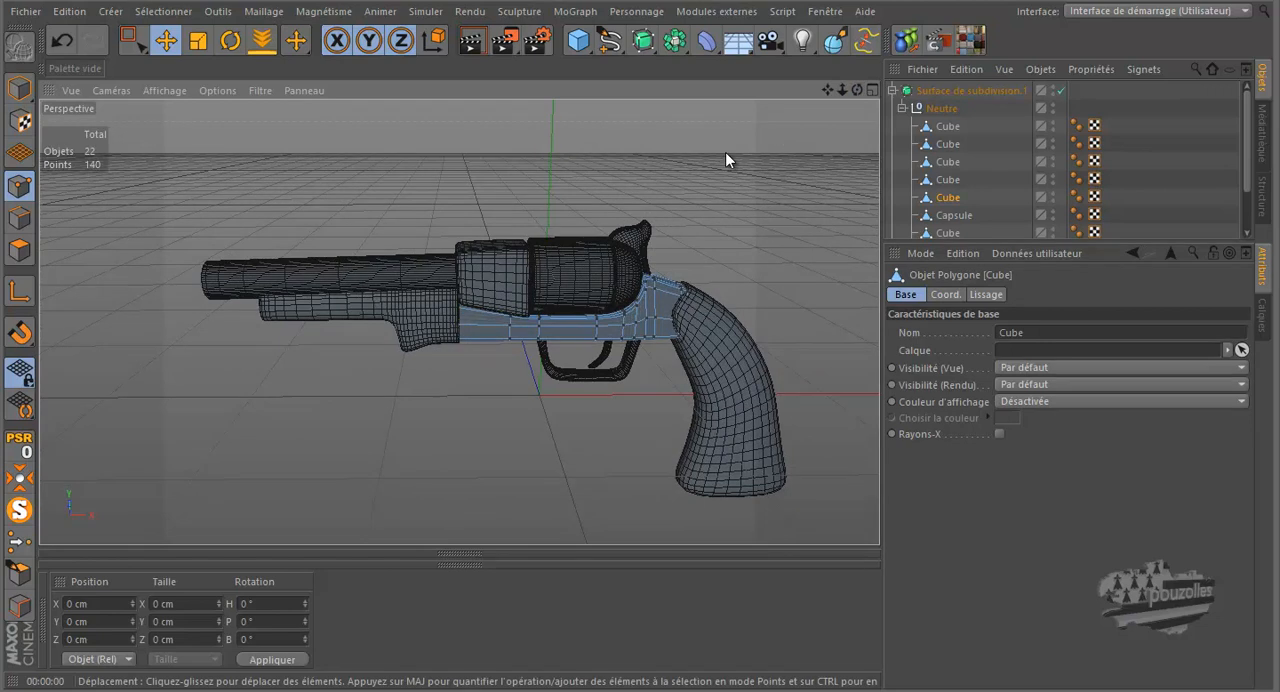
scroll(469, 193, down, 2)
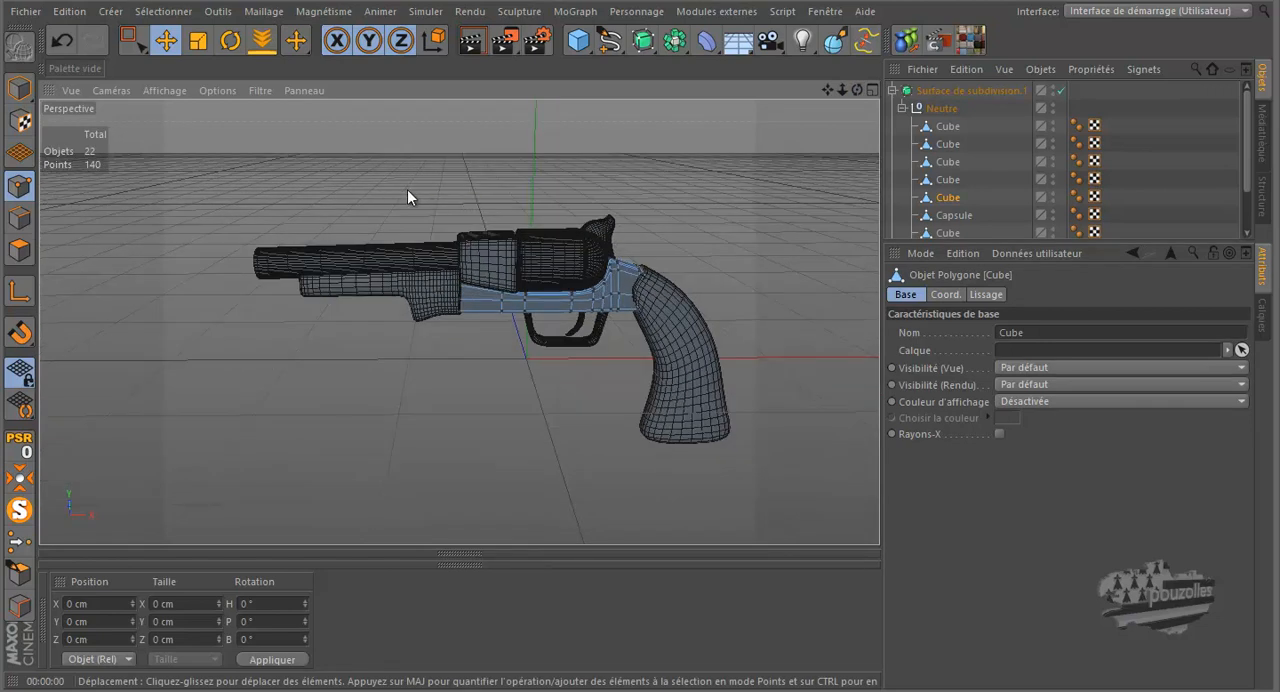